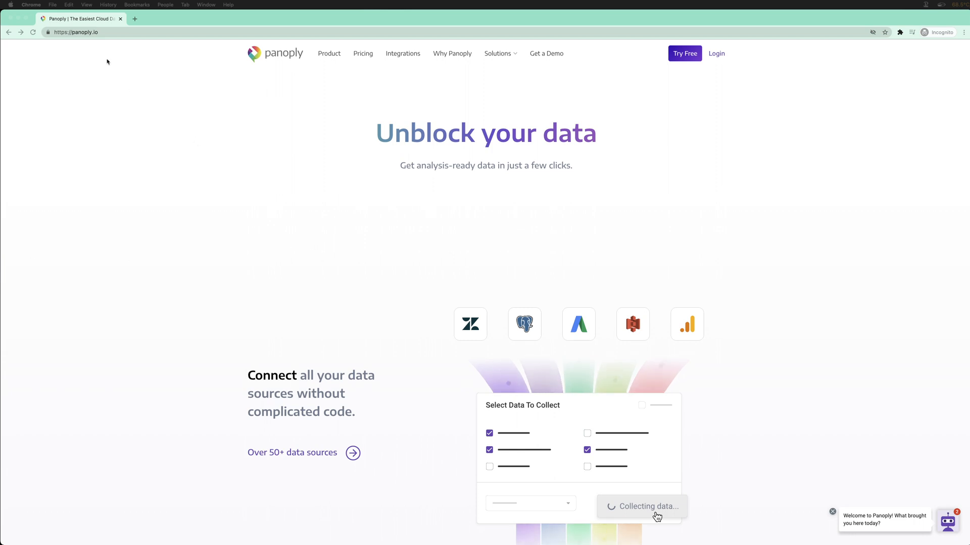
Bring the Chrome window showing the Panoply homepage to the front
click(57, 22)
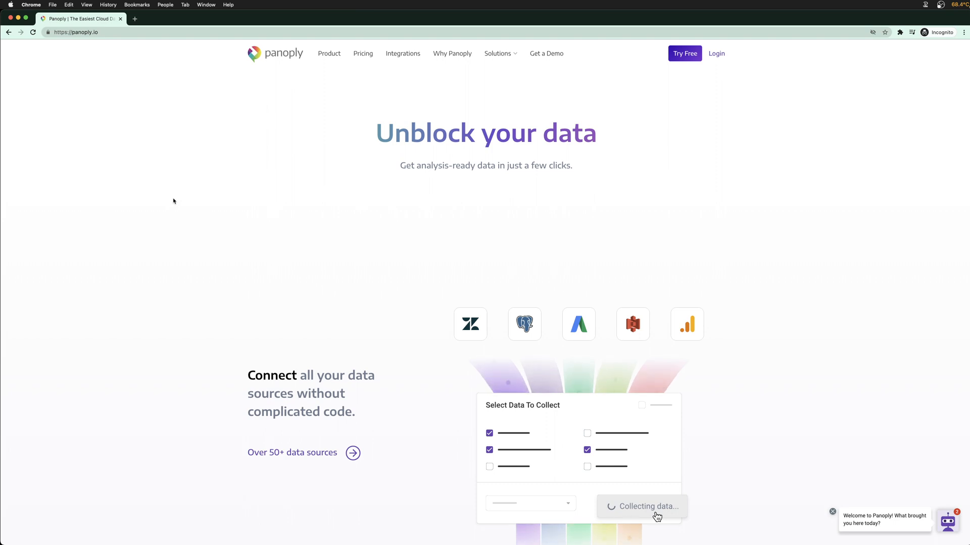
scroll(188, 249, down, 3)
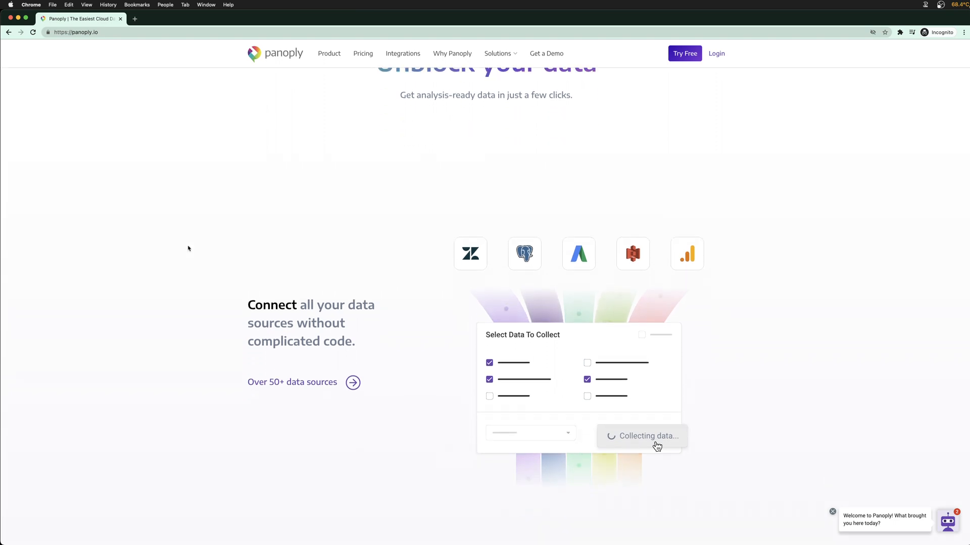
scroll(187, 249, down, 3)
scroll(188, 249, up, 8)
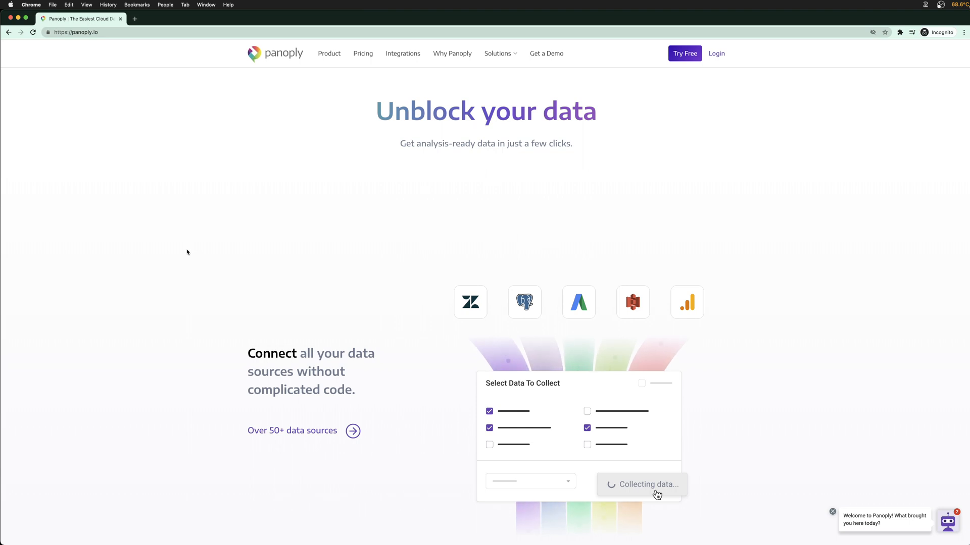
scroll(187, 252, down, 2)
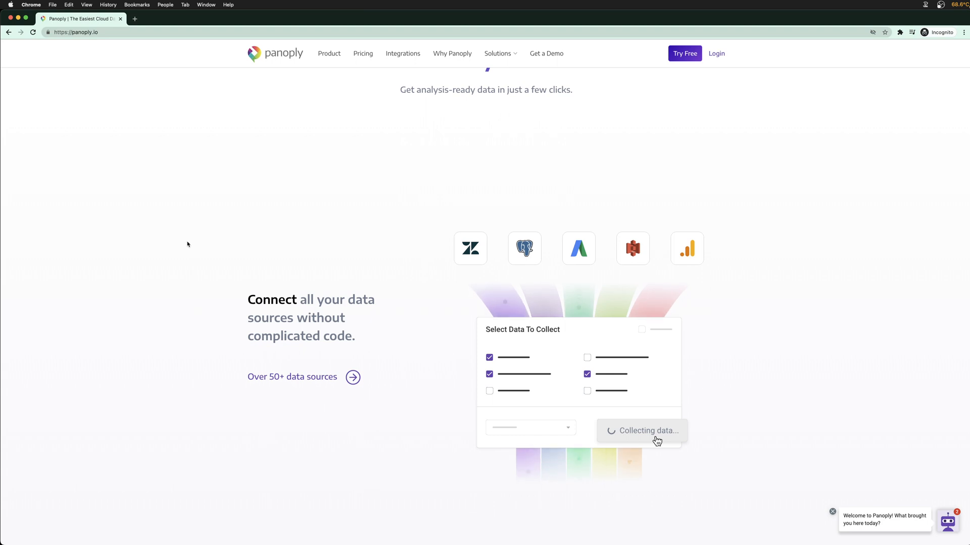
scroll(187, 244, down, 3)
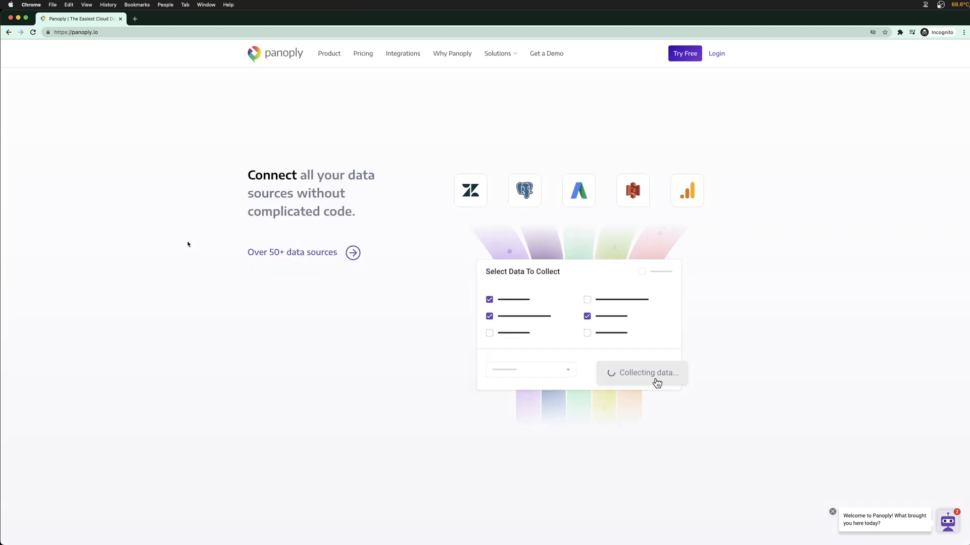
scroll(187, 245, up, 3)
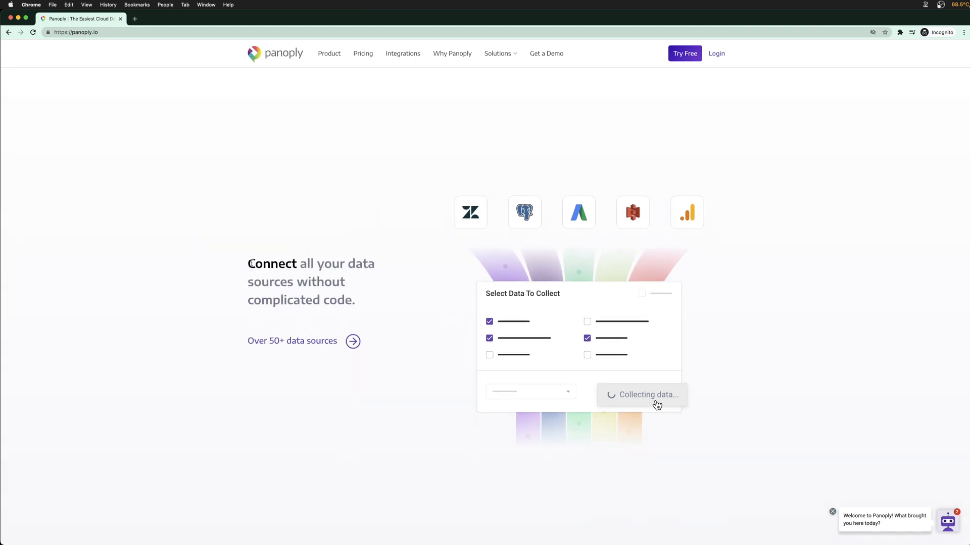
drag(251, 263, 340, 294)
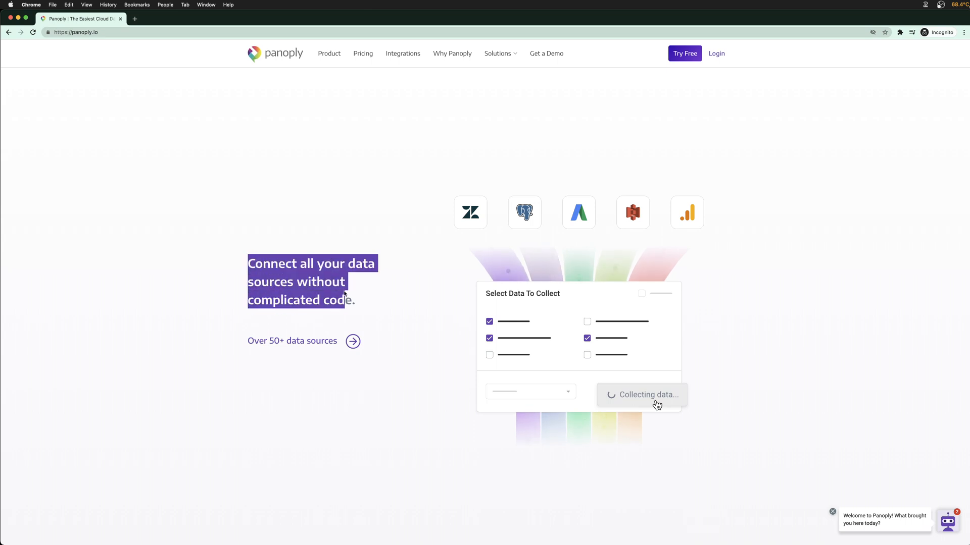
click(339, 294)
drag(250, 263, 320, 294)
click(320, 294)
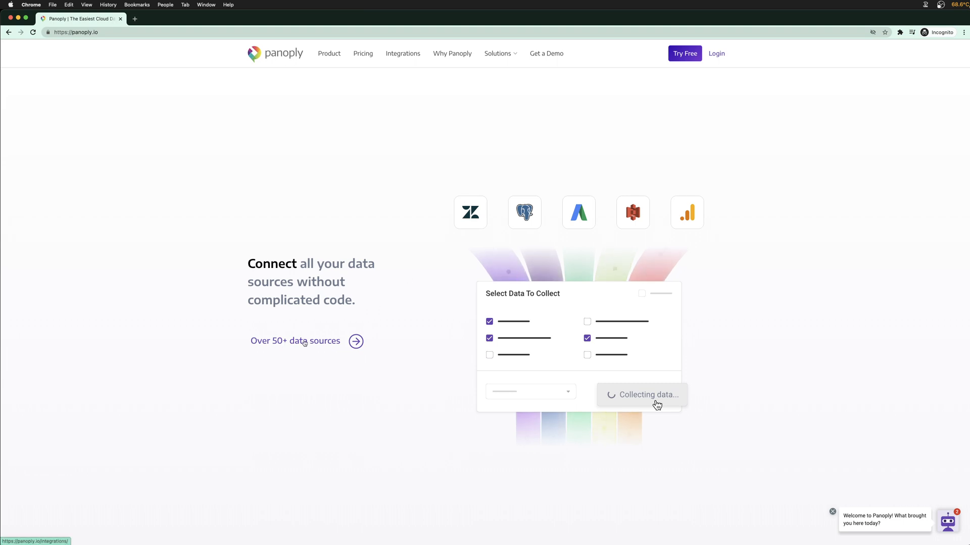
scroll(419, 325, down, 5)
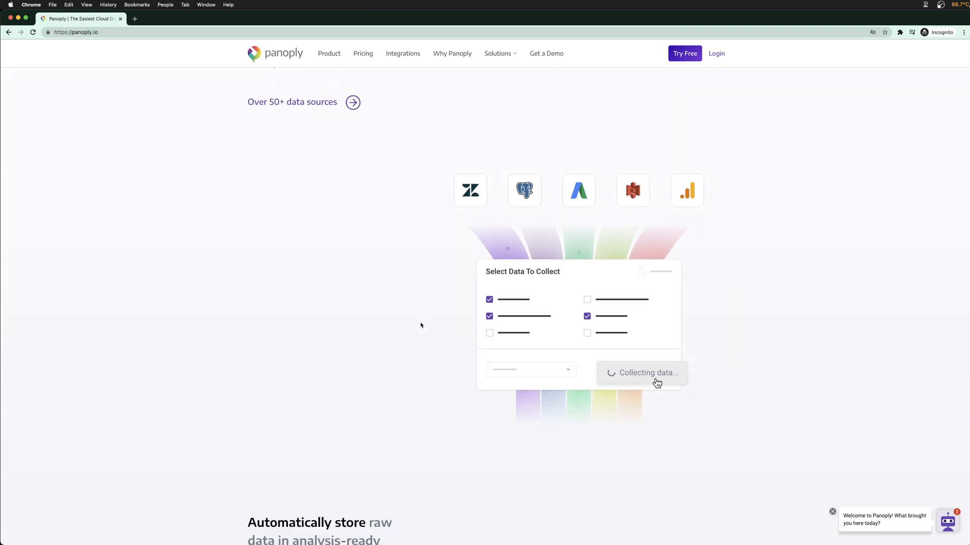
scroll(421, 326, down, 3)
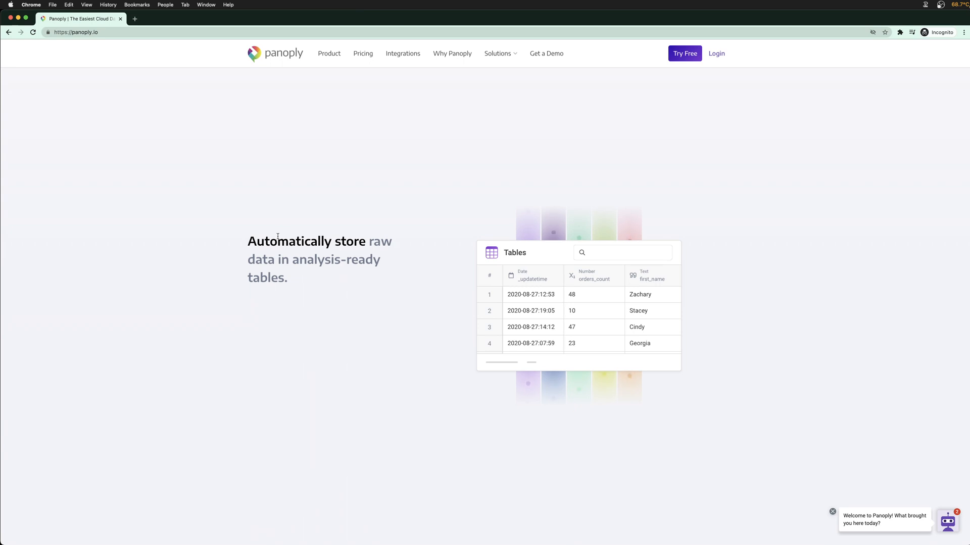
drag(281, 237, 338, 279)
click(338, 280)
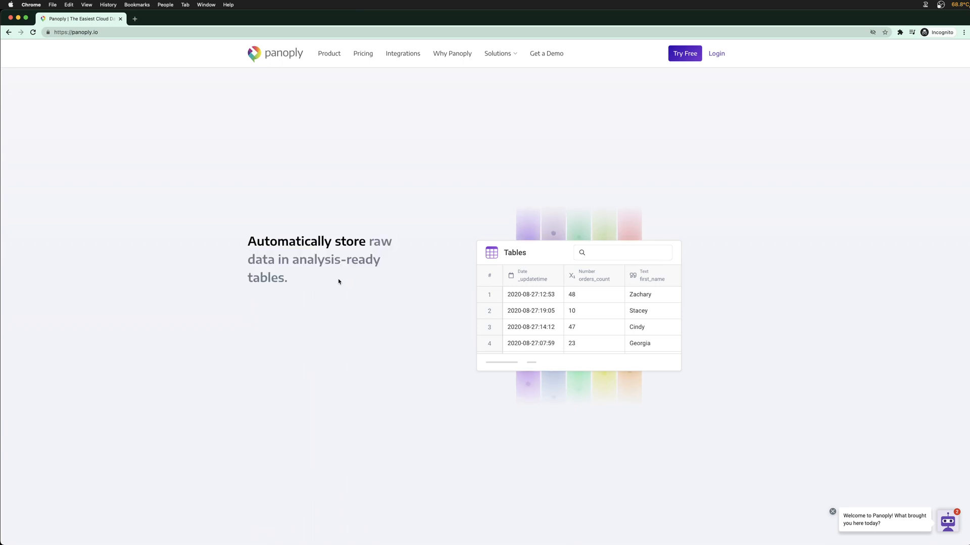
scroll(338, 281, down, 10)
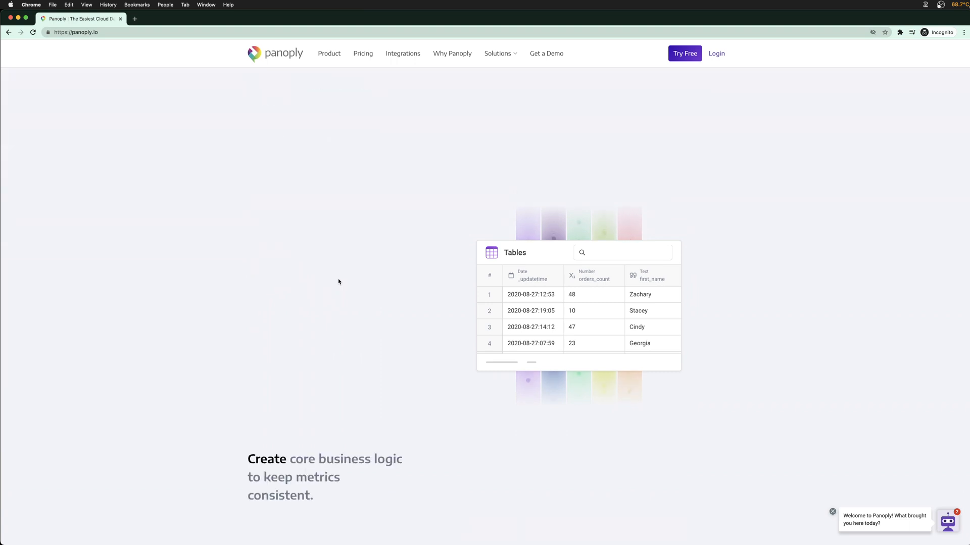
scroll(338, 281, down, 2)
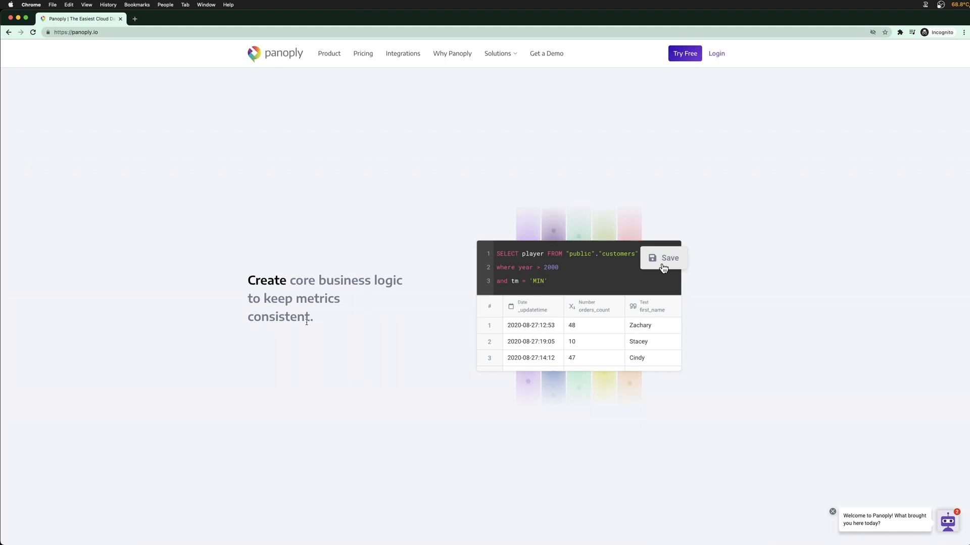
scroll(307, 322, down, 10)
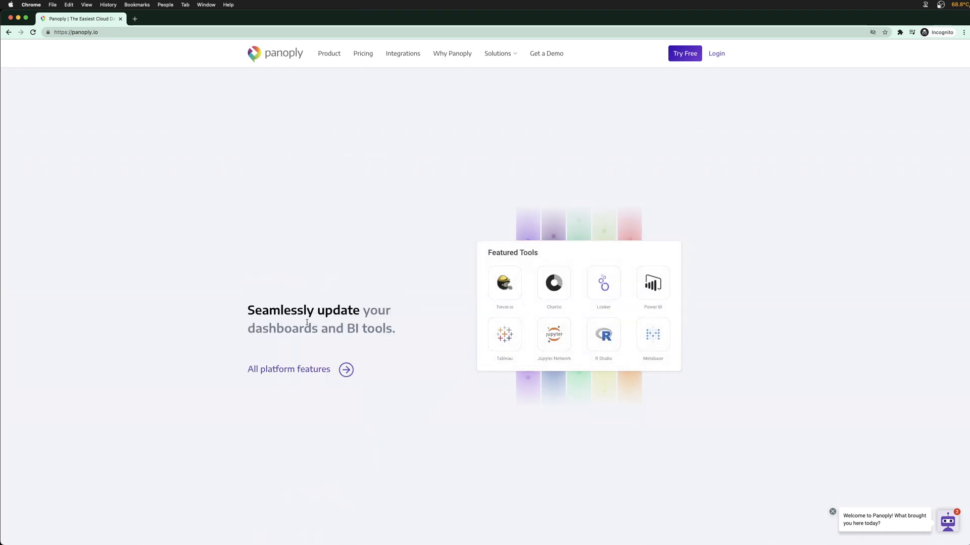
scroll(306, 323, down, 3)
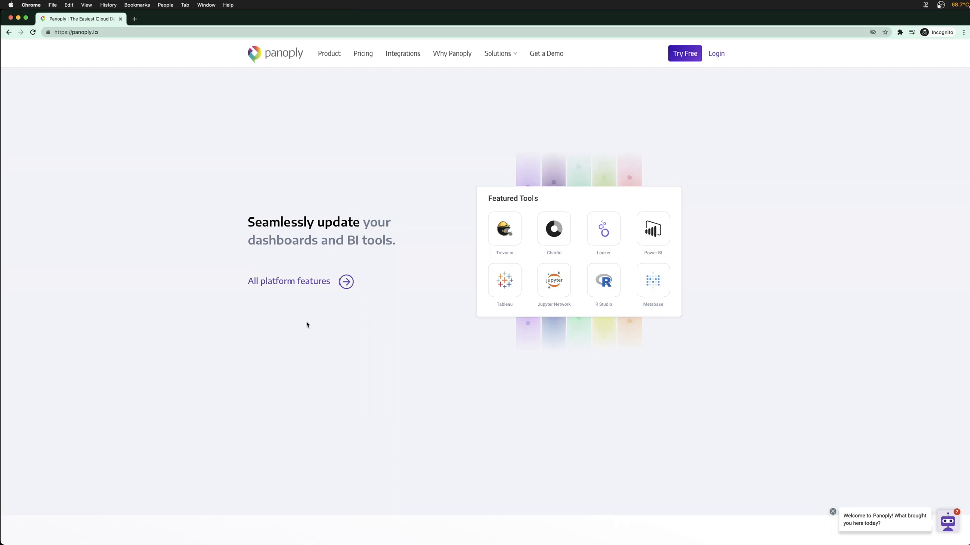
drag(248, 222, 384, 242)
click(378, 244)
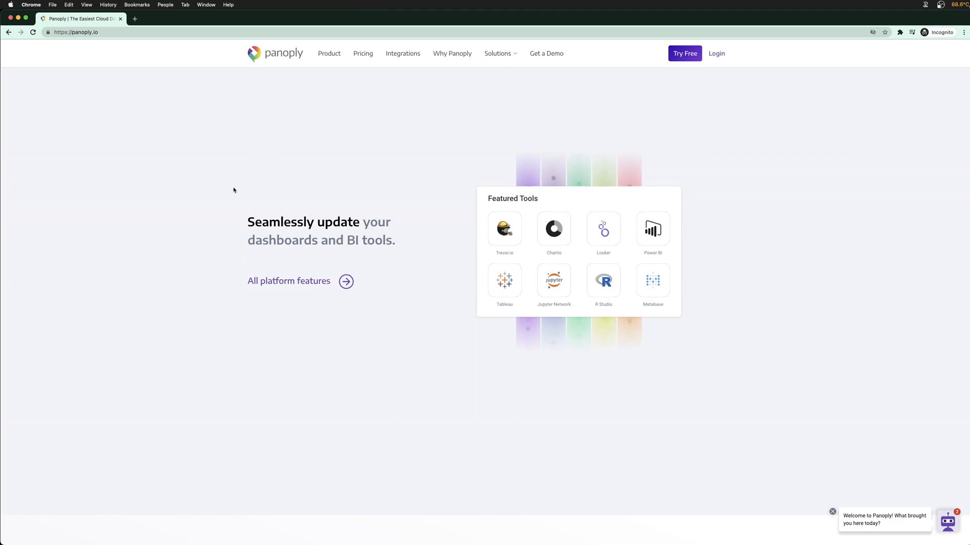
scroll(230, 195, down, 1)
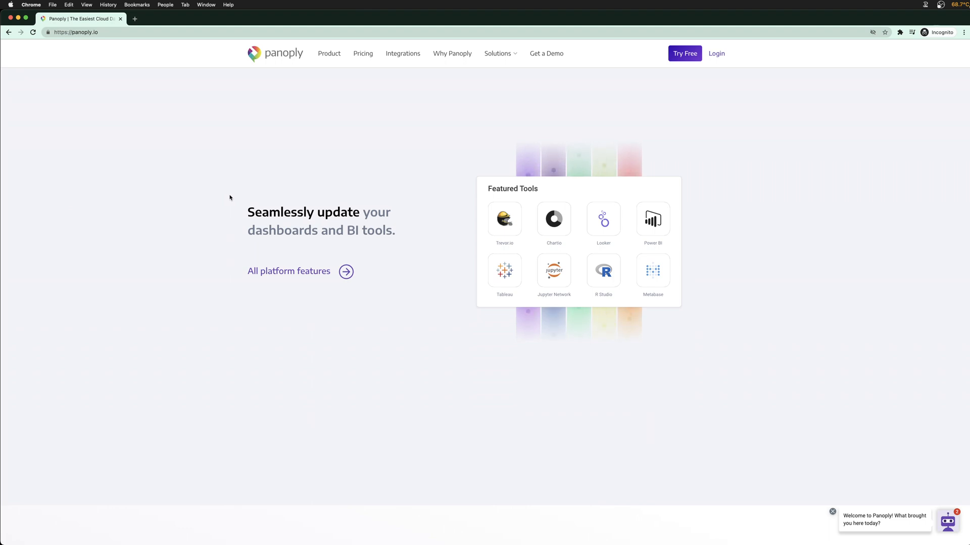
scroll(229, 197, down, 2)
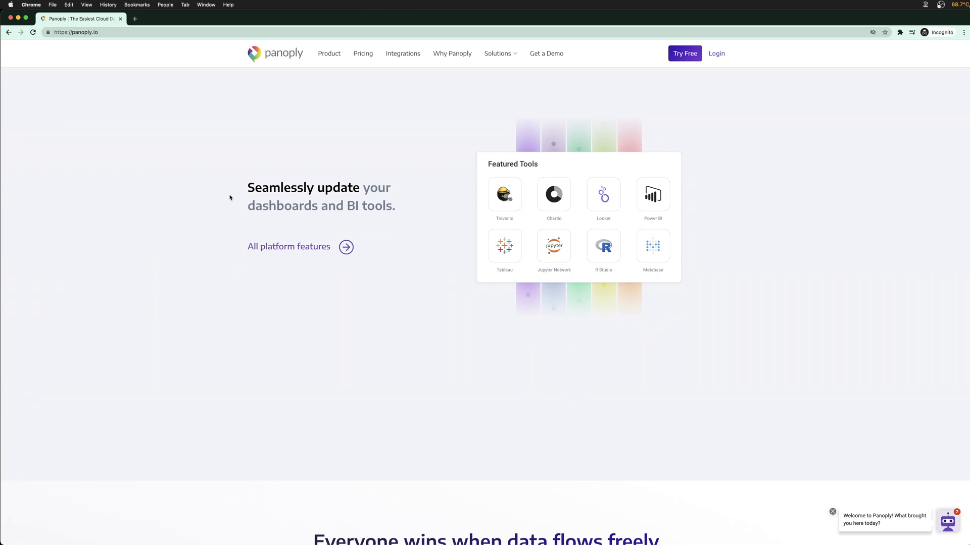
scroll(230, 197, down, 2)
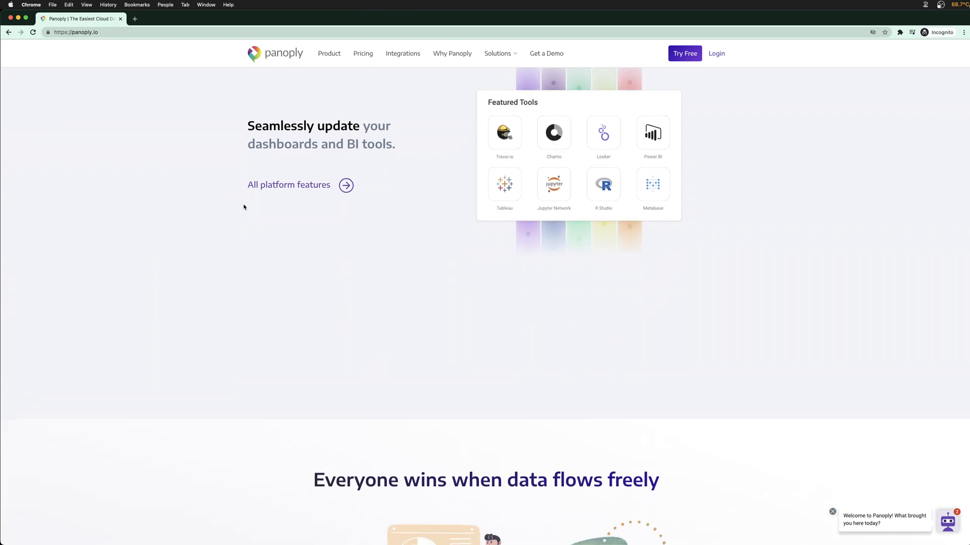
scroll(244, 207, down, 5)
scroll(243, 207, down, 2)
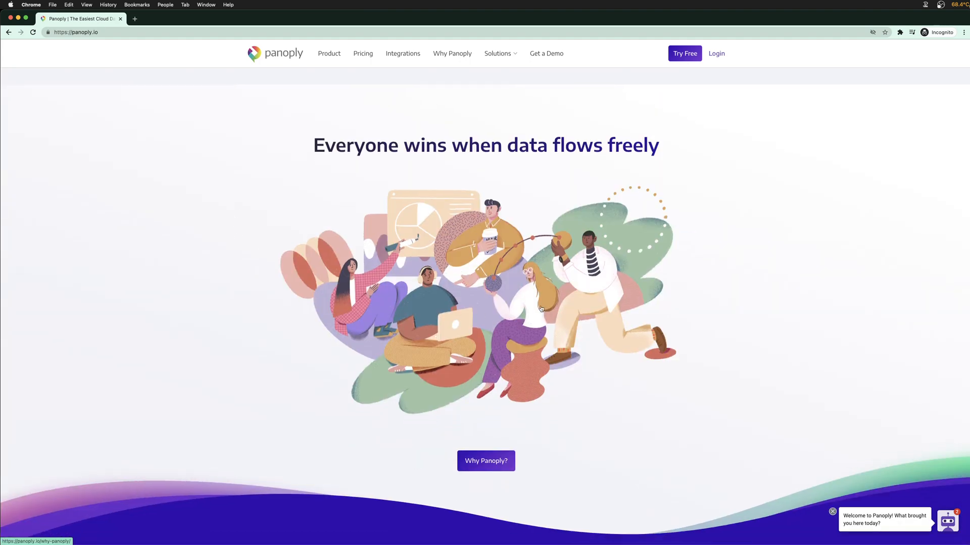
scroll(508, 310, down, 1)
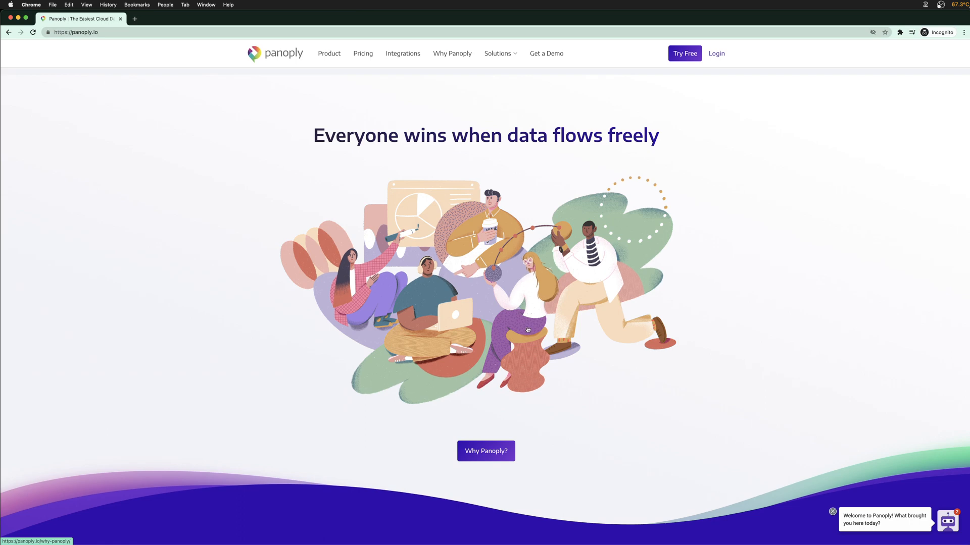
scroll(521, 336, up, 5)
scroll(470, 357, up, 10)
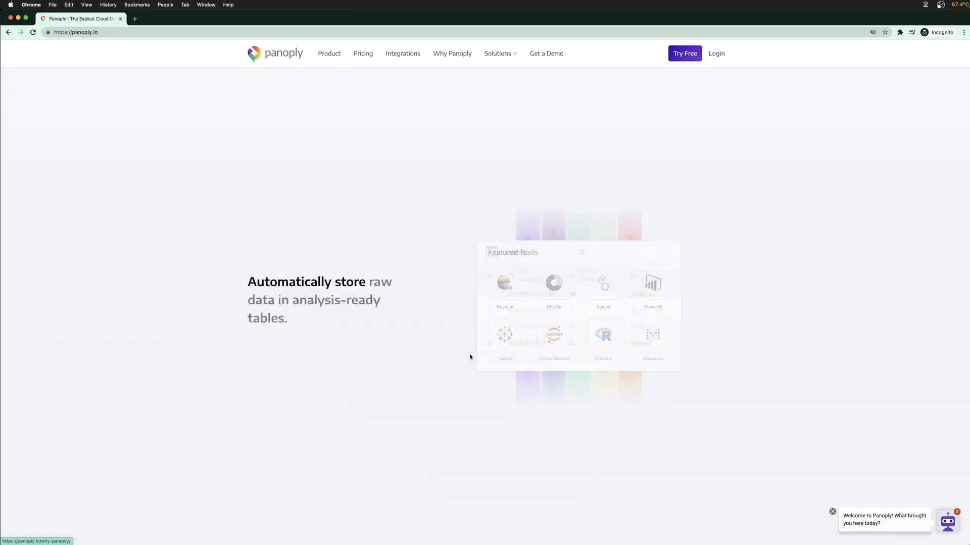
Open Panoply's Pricing page and highlight the LITE plan's 200 price and 5 GB Storage line
click(359, 54)
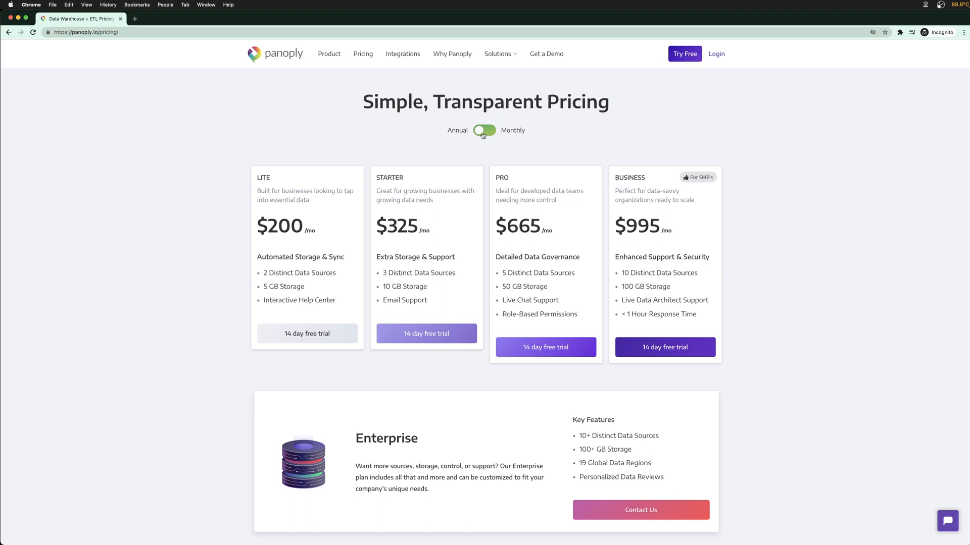
drag(270, 227, 303, 228)
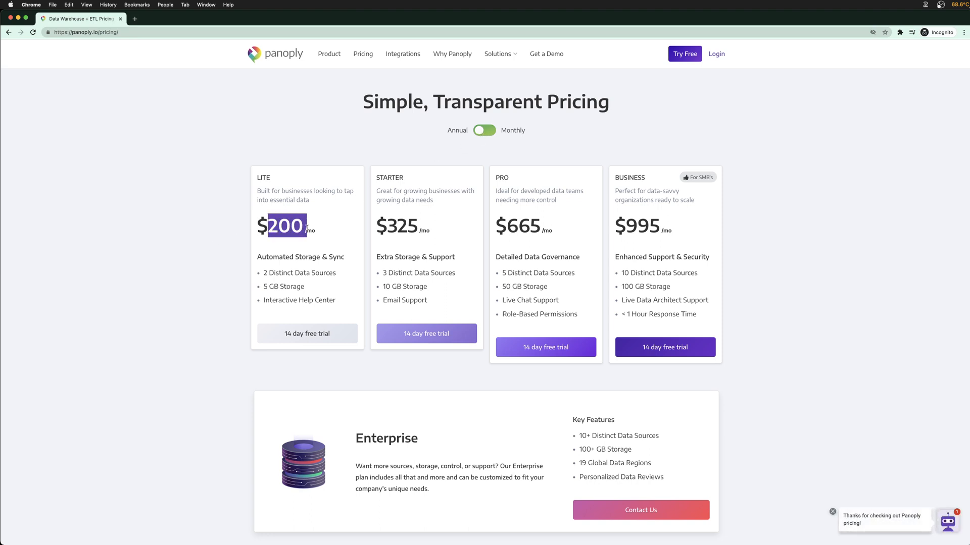
click(303, 228)
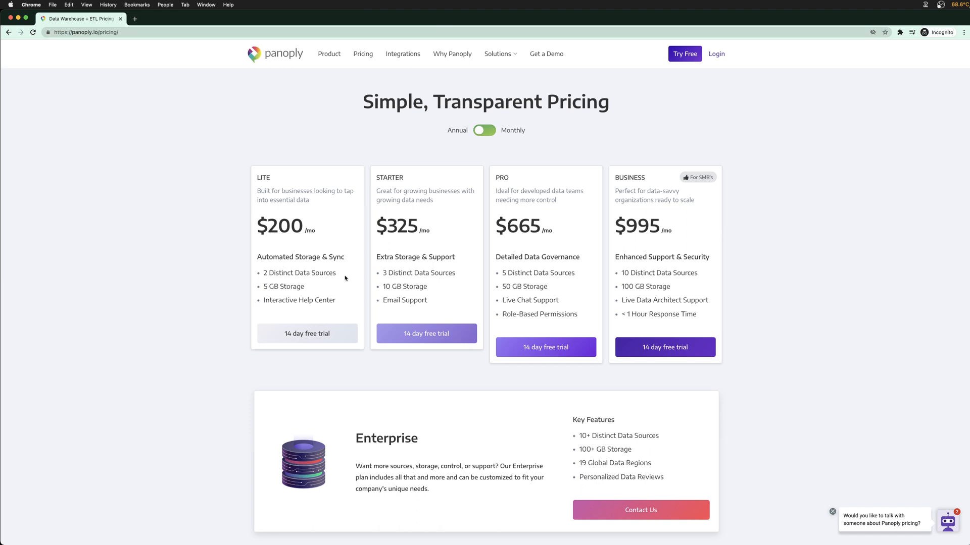
drag(263, 287, 302, 285)
click(300, 285)
scroll(201, 192, down, 2)
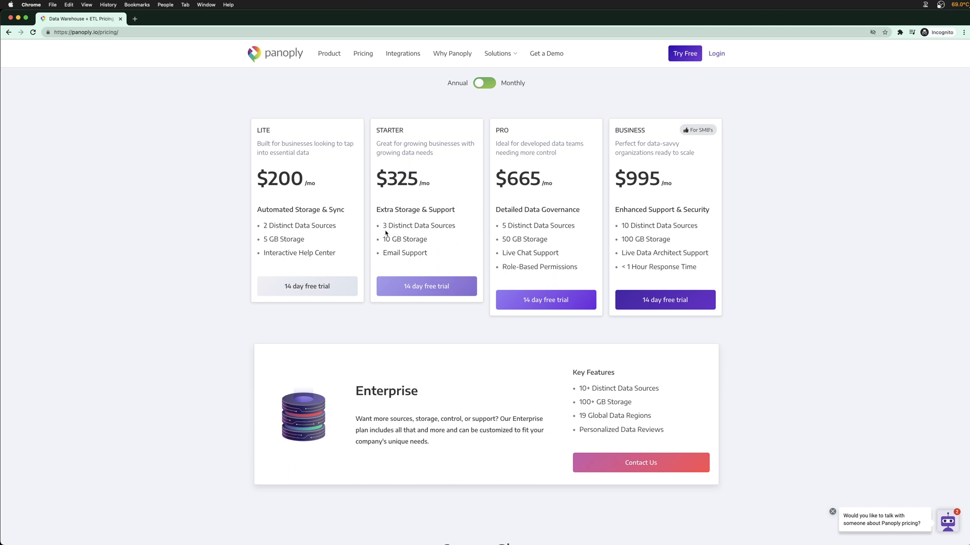
drag(380, 225, 389, 225)
click(417, 225)
drag(455, 225, 430, 225)
click(427, 225)
drag(502, 225, 551, 225)
drag(574, 267, 504, 268)
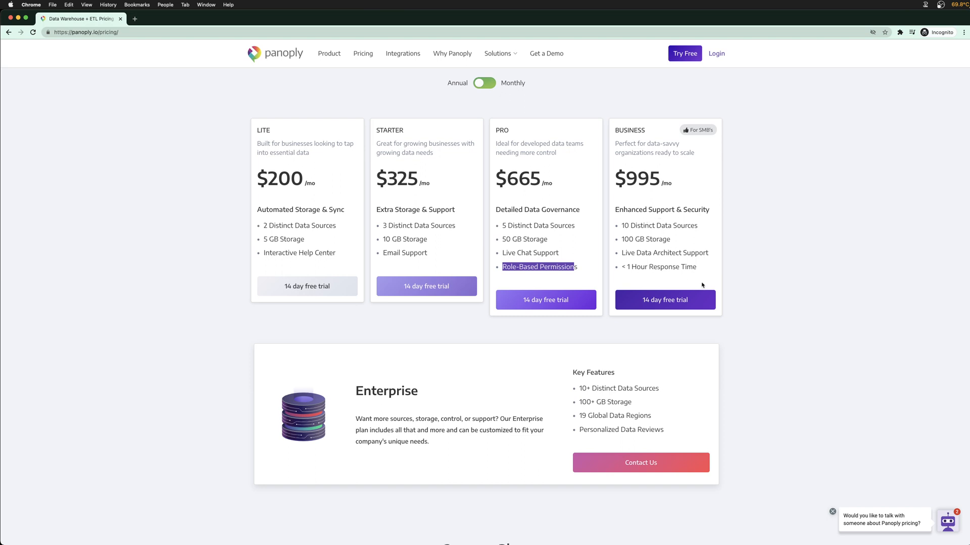
drag(699, 275, 620, 268)
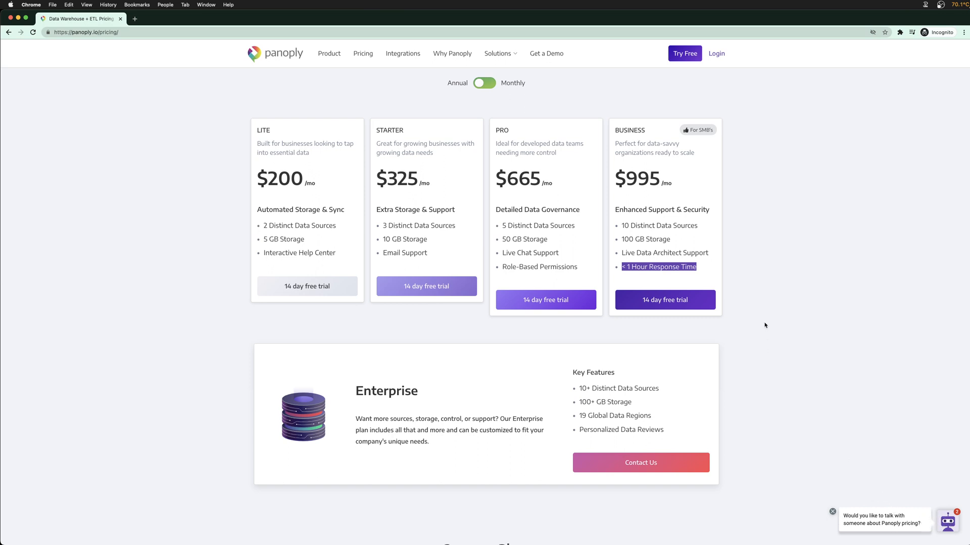
triple_click(668, 271)
scroll(221, 291, down, 1)
scroll(223, 292, down, 1)
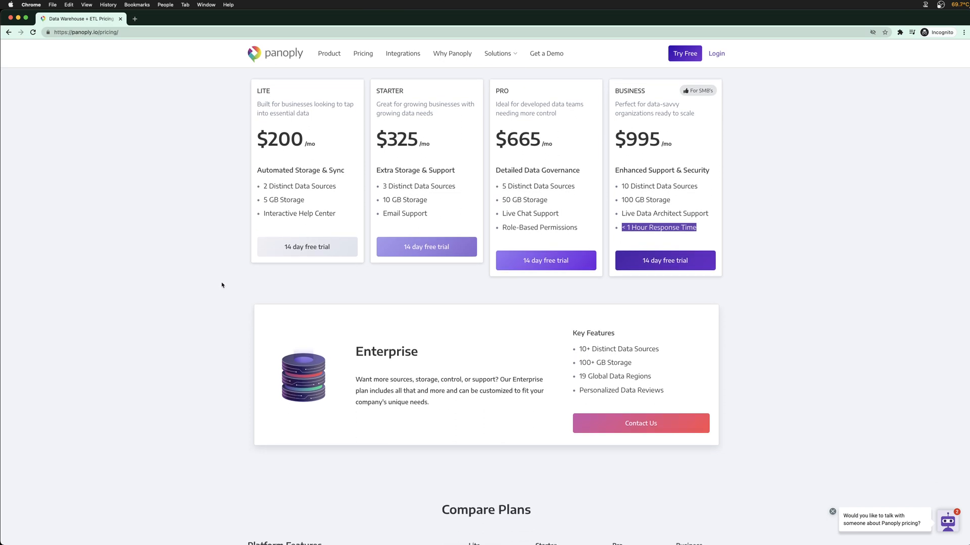
click(201, 255)
scroll(220, 272, down, 1)
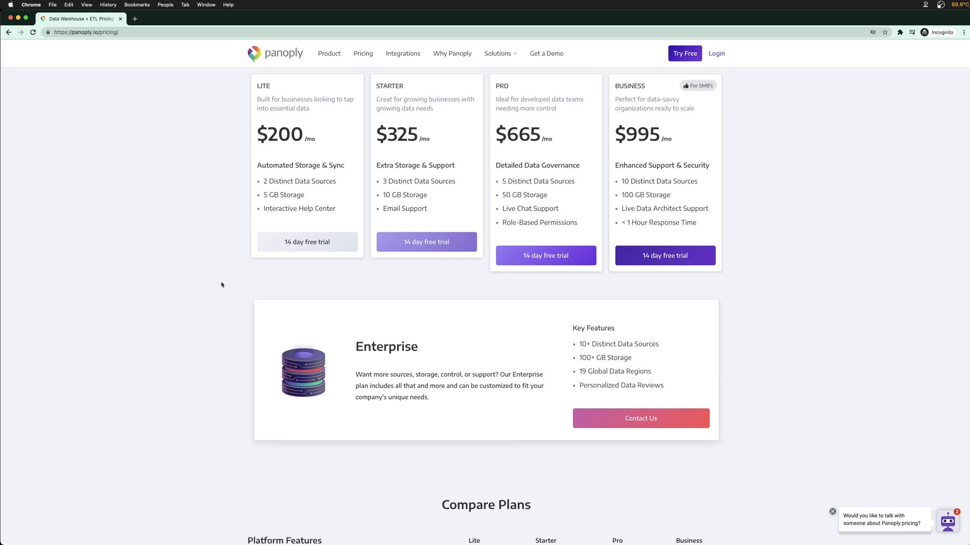
scroll(221, 284, up, 1)
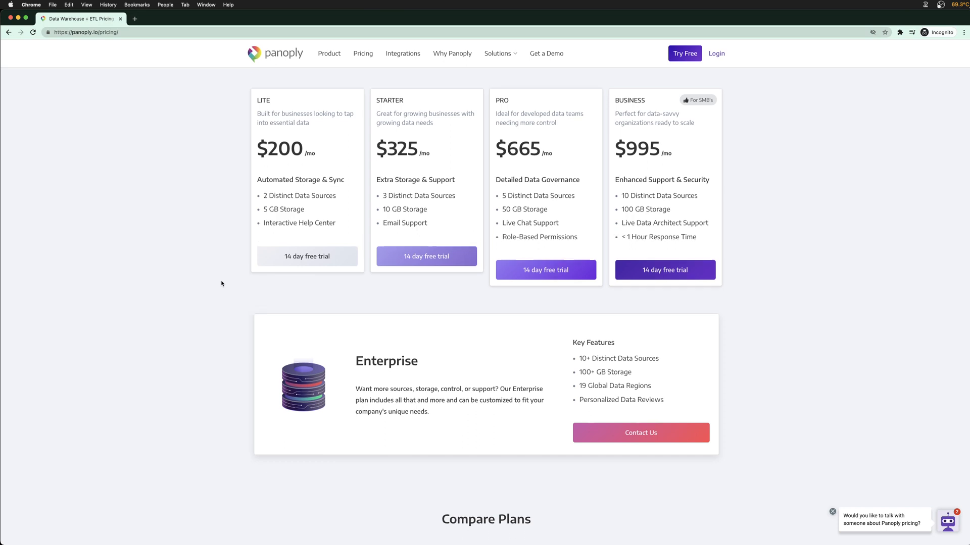
scroll(222, 284, down, 1)
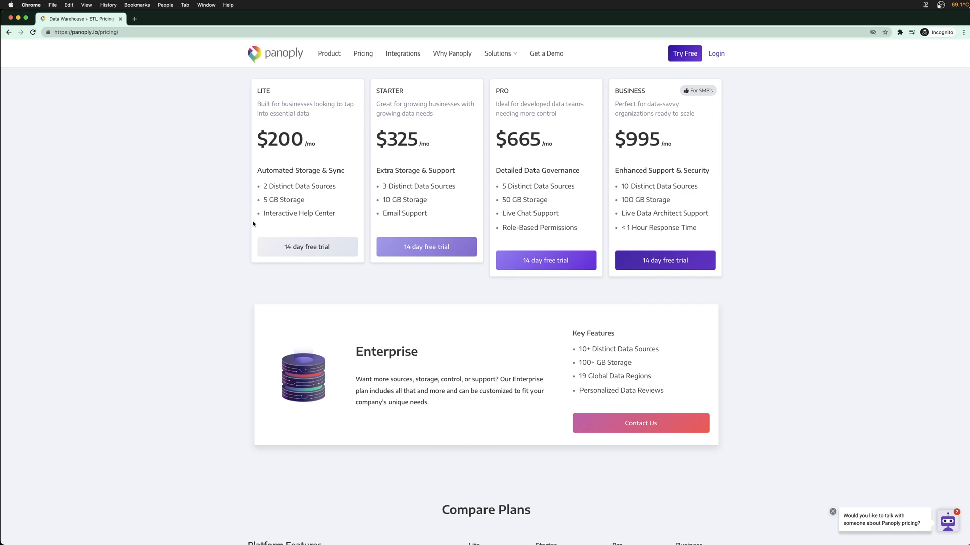
Scan the Compare Plans table, then go to Panoply's Integrations page
scroll(253, 224, down, 7)
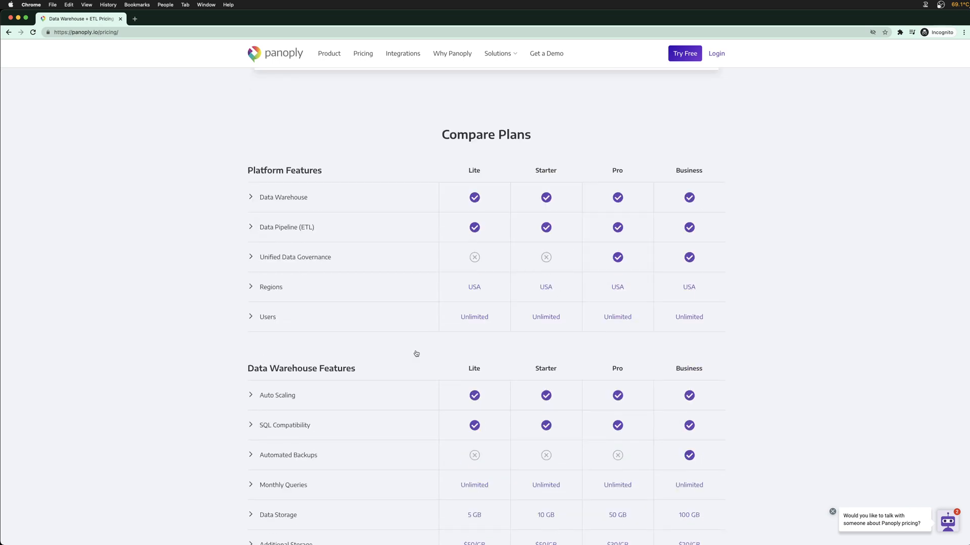
scroll(784, 332, down, 7)
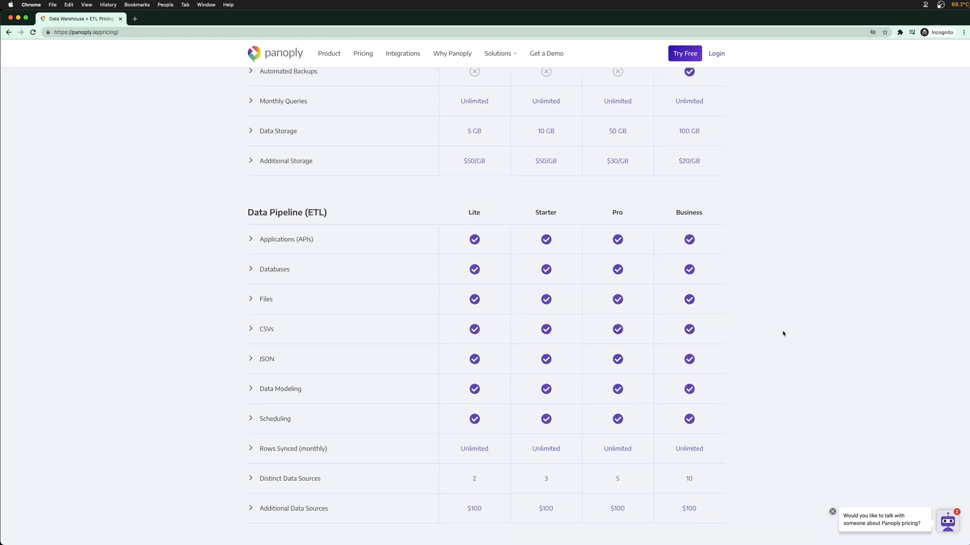
scroll(783, 332, down, 7)
scroll(780, 336, up, 20)
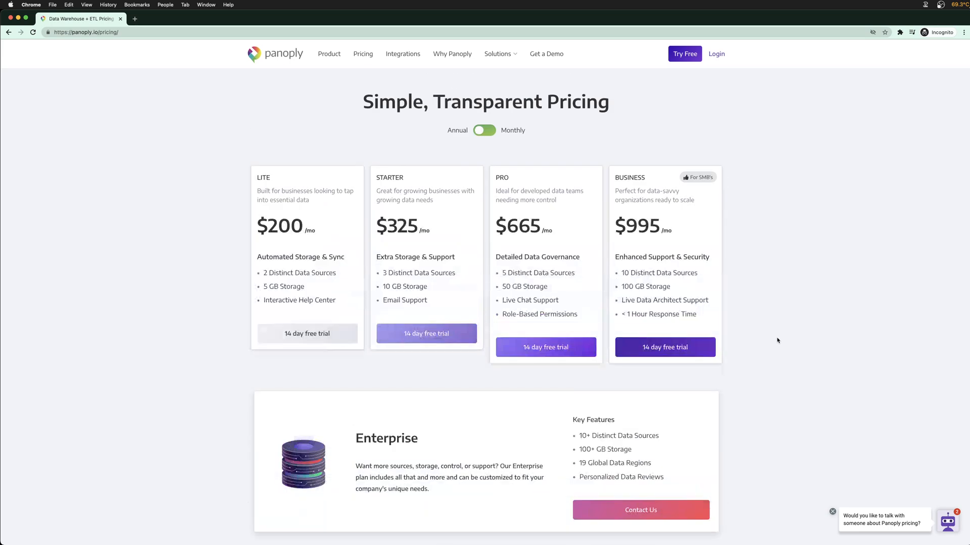
click(402, 53)
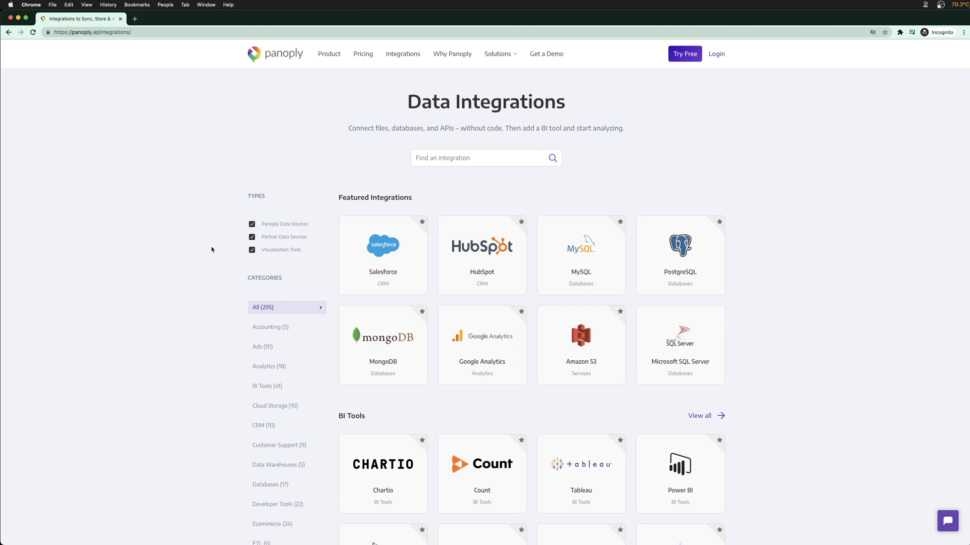
scroll(212, 249, down, 2)
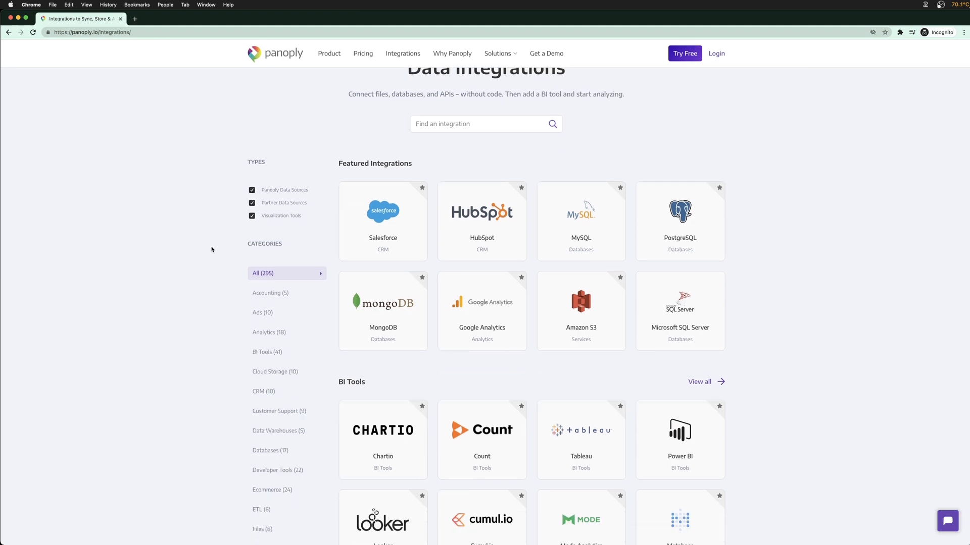
scroll(318, 275, down, 1)
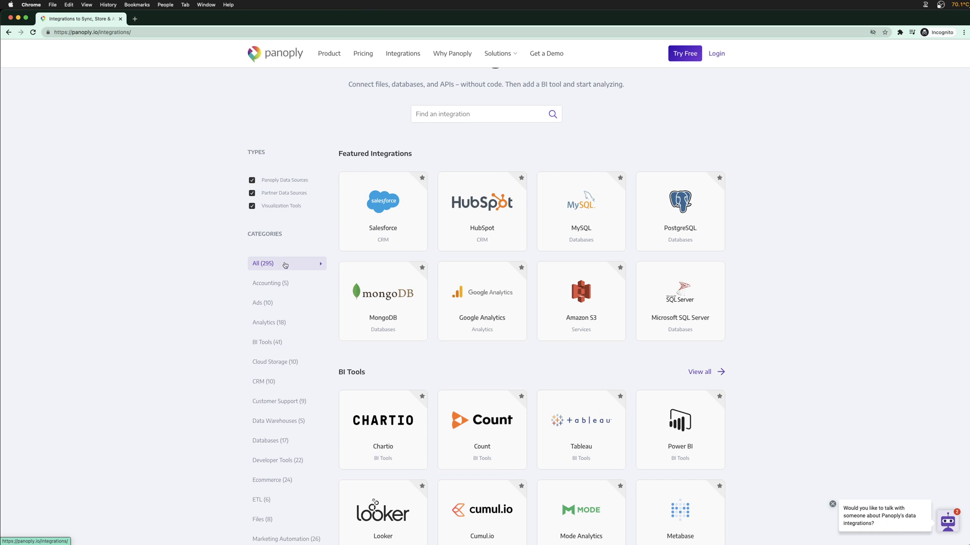
scroll(745, 271, down, 2)
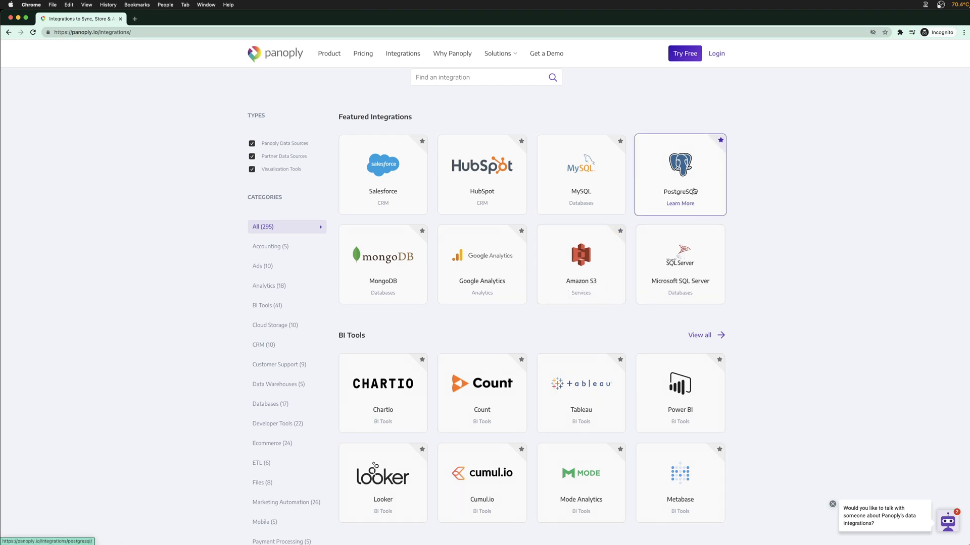
scroll(694, 190, up, 2)
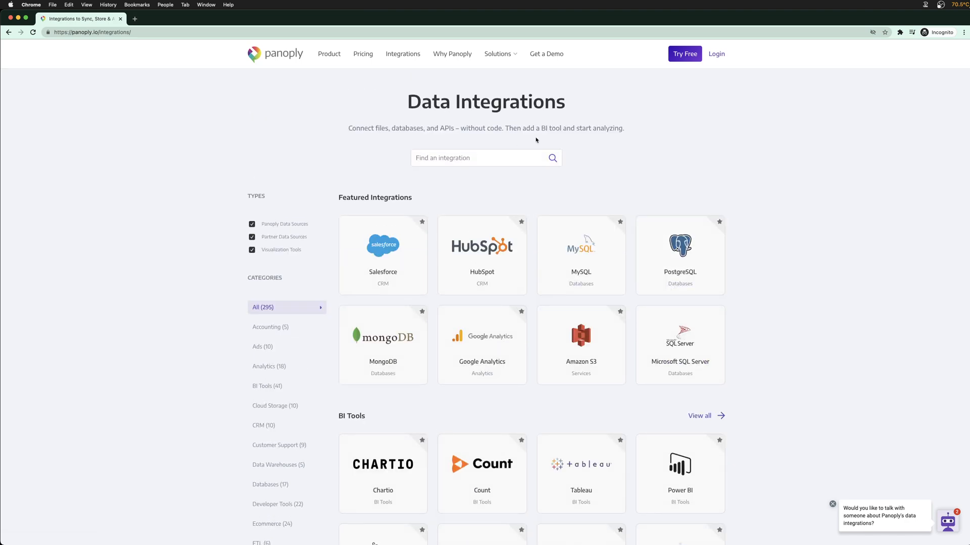
scroll(324, 293, down, 6)
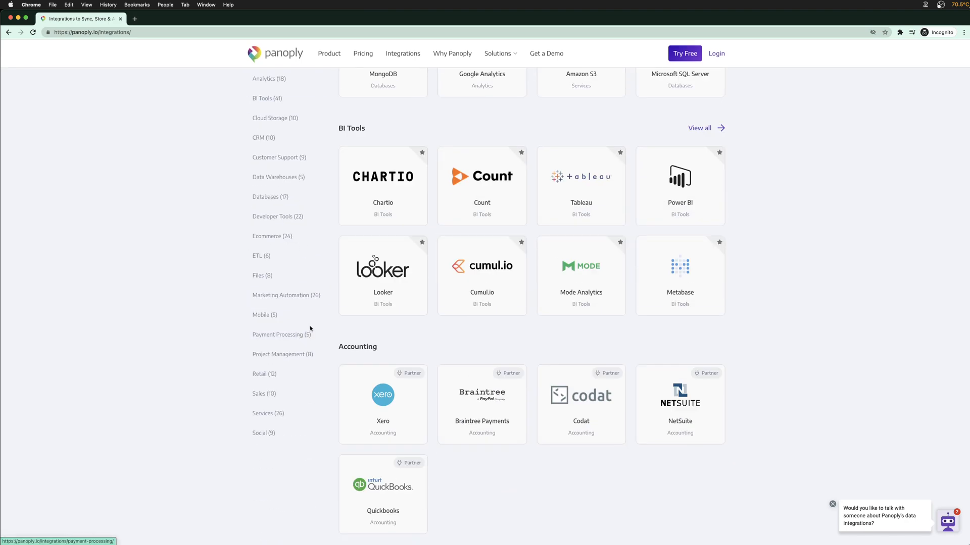
scroll(252, 414, up, 5)
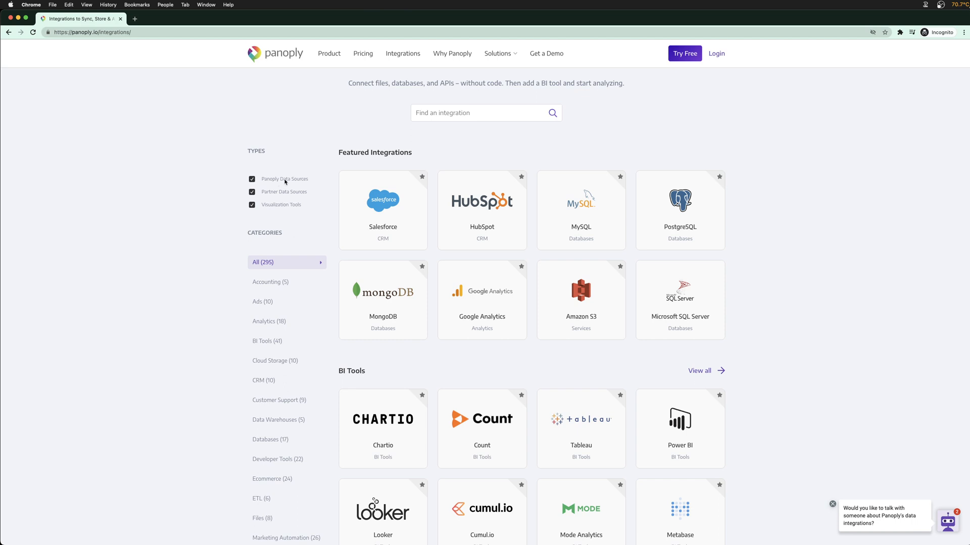
Turn the Panoply and Partner Data Sources filters off and back on, then go to the Product page
click(273, 179)
click(273, 192)
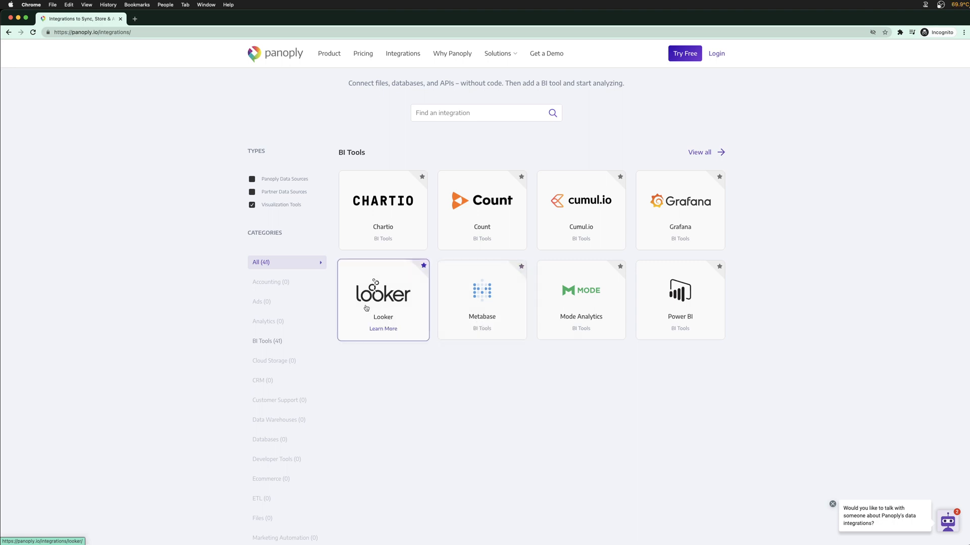
click(253, 192)
click(252, 179)
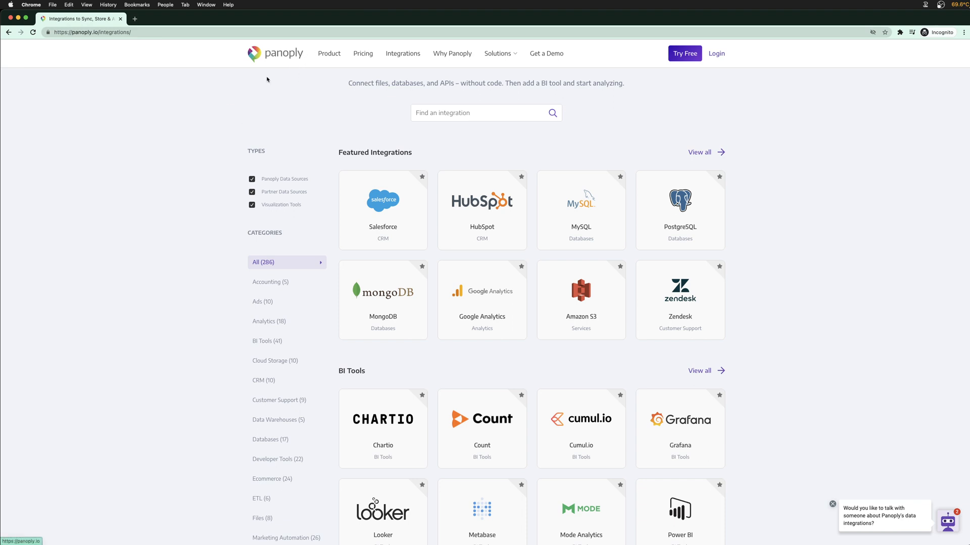
click(329, 54)
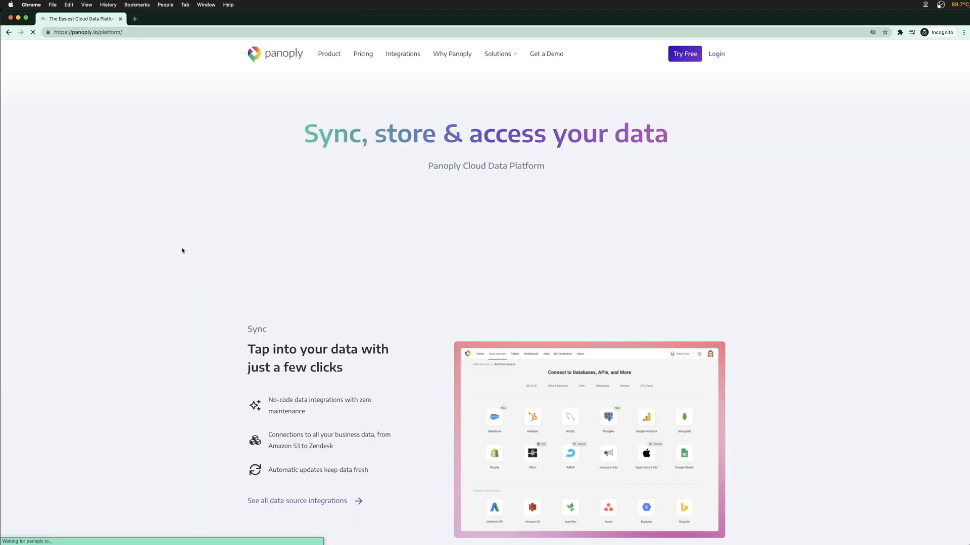
scroll(182, 251, down, 3)
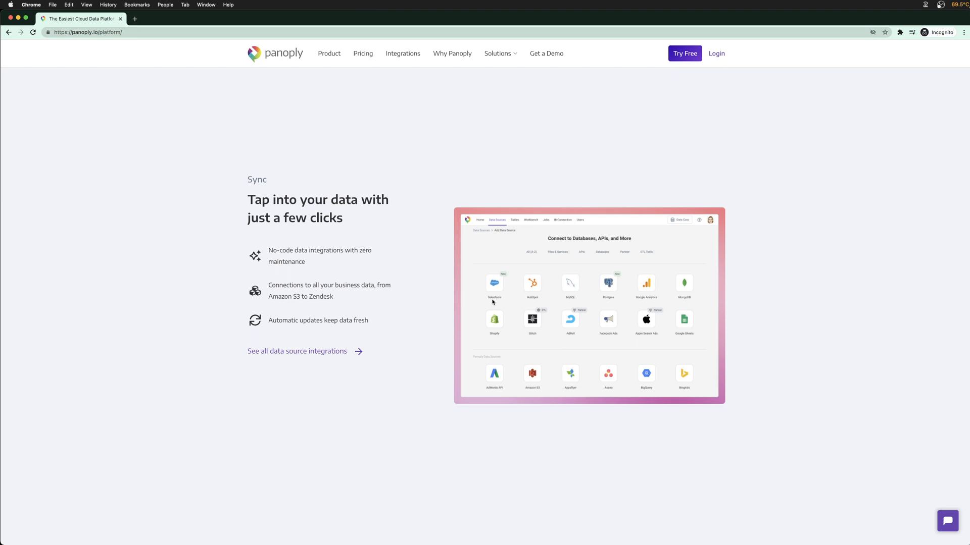
scroll(353, 372, down, 8)
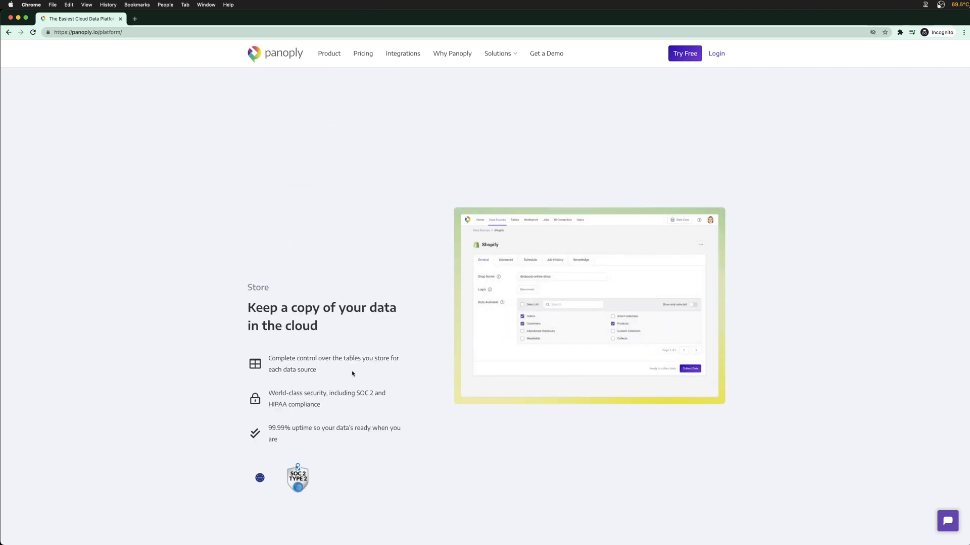
scroll(502, 343, down, 5)
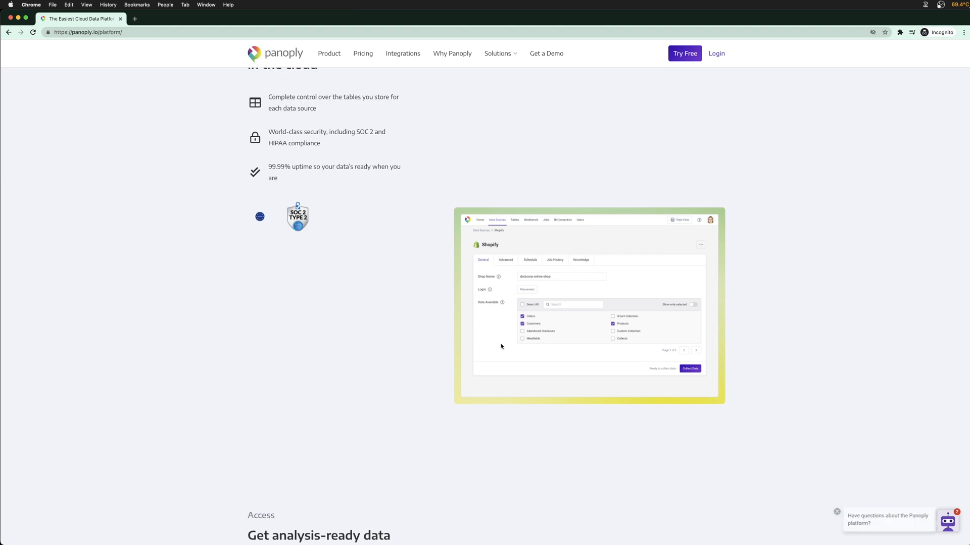
scroll(501, 343, down, 3)
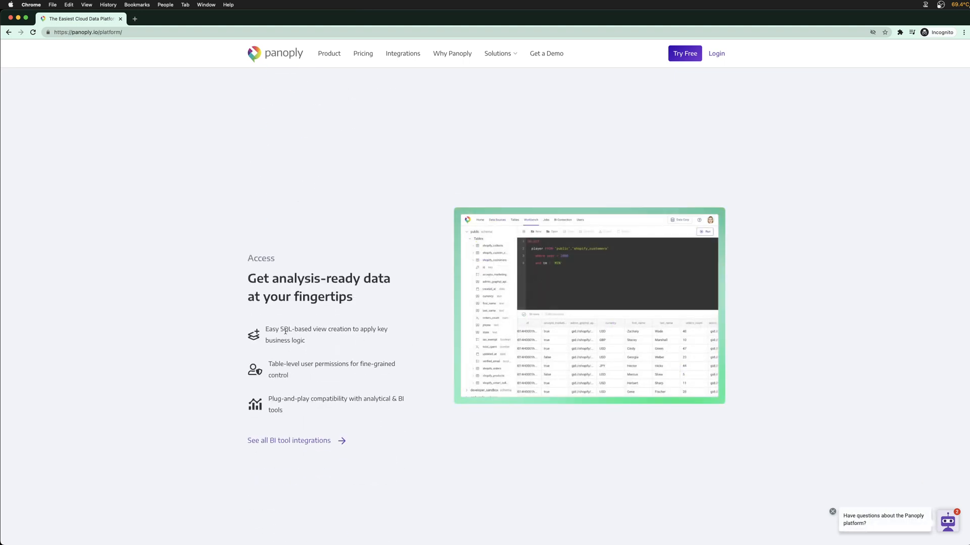
drag(281, 329, 349, 329)
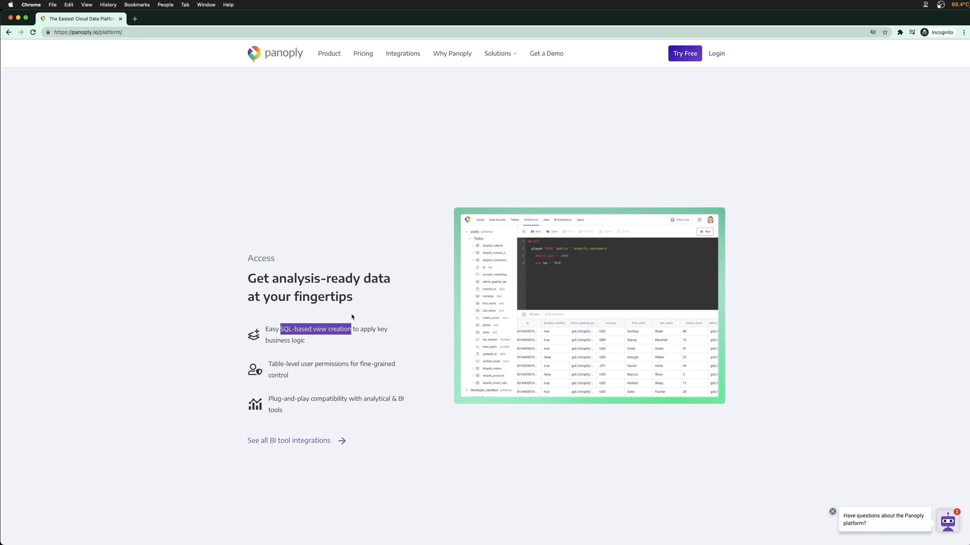
click(351, 322)
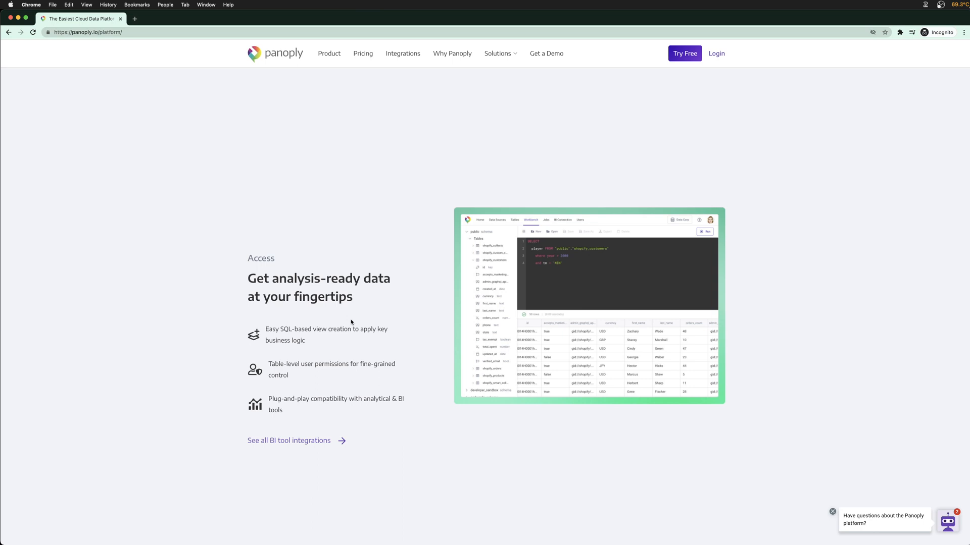
key(super+space)
text(docker)
key(Return)
Submit the Try Free sign-up with the user's first name, last name and work e-mail
click(685, 54)
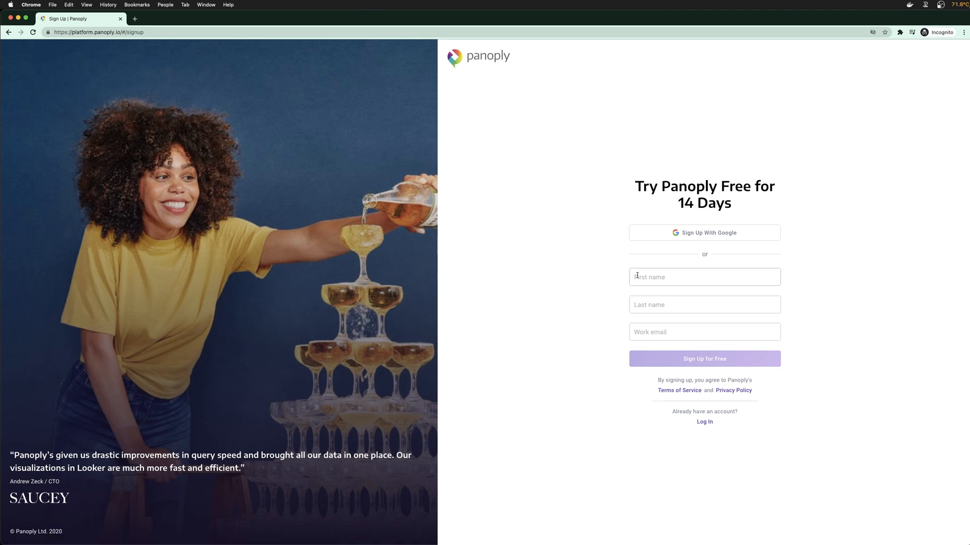
click(637, 276)
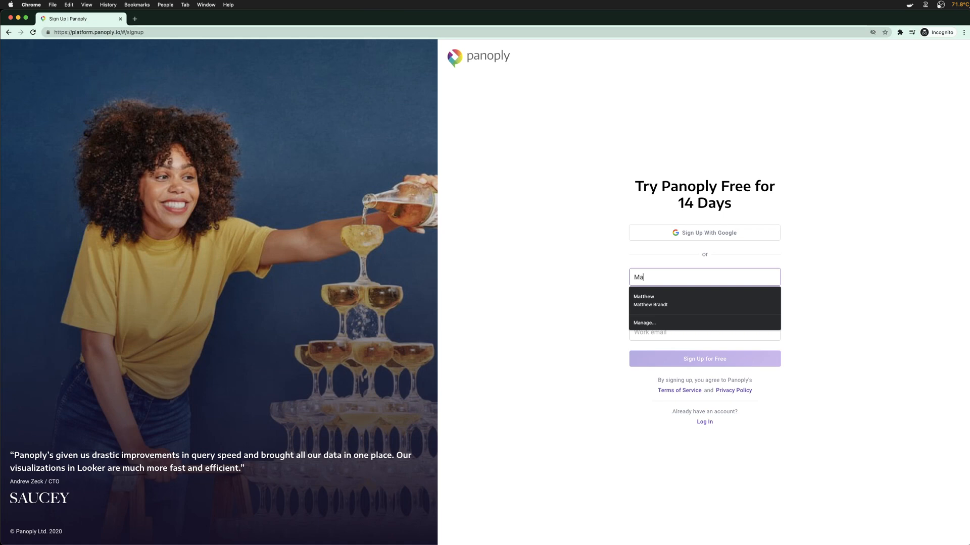
key(Tab)
key(Tab)
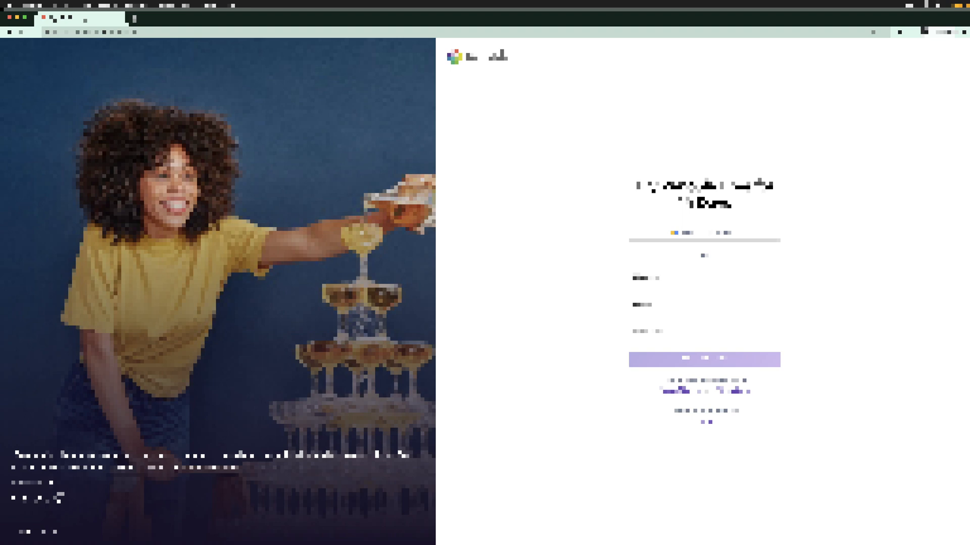
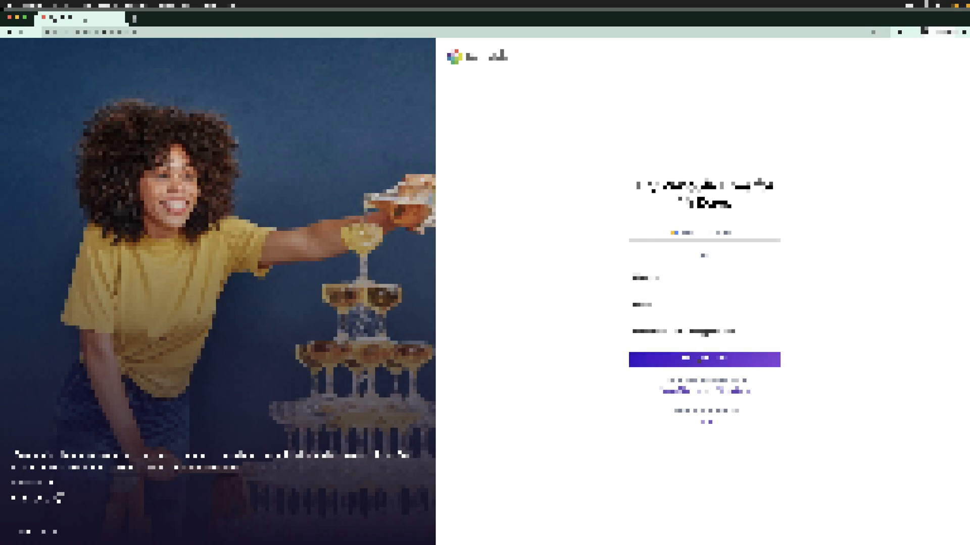
click(699, 361)
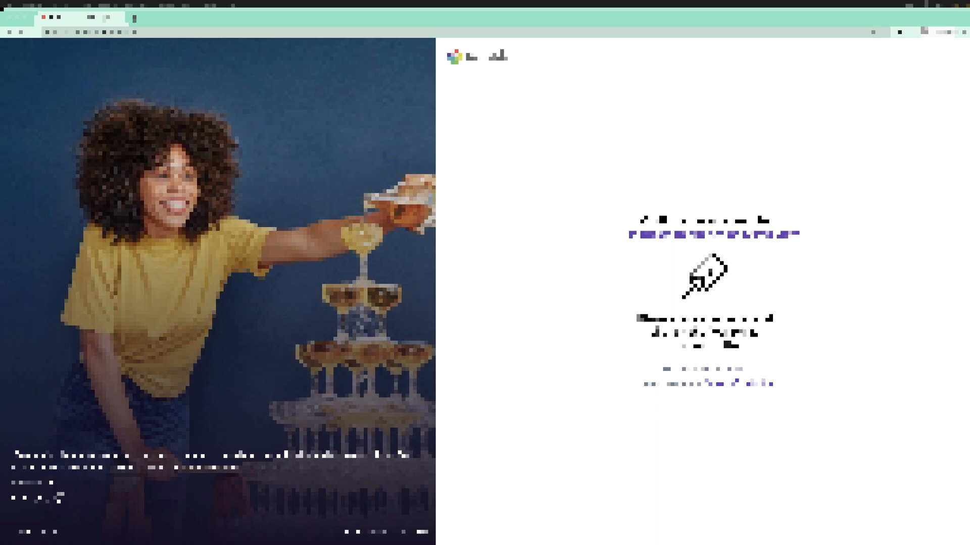
Load the copied Panoply sign-up URL in Chrome's address bar
click(369, 42)
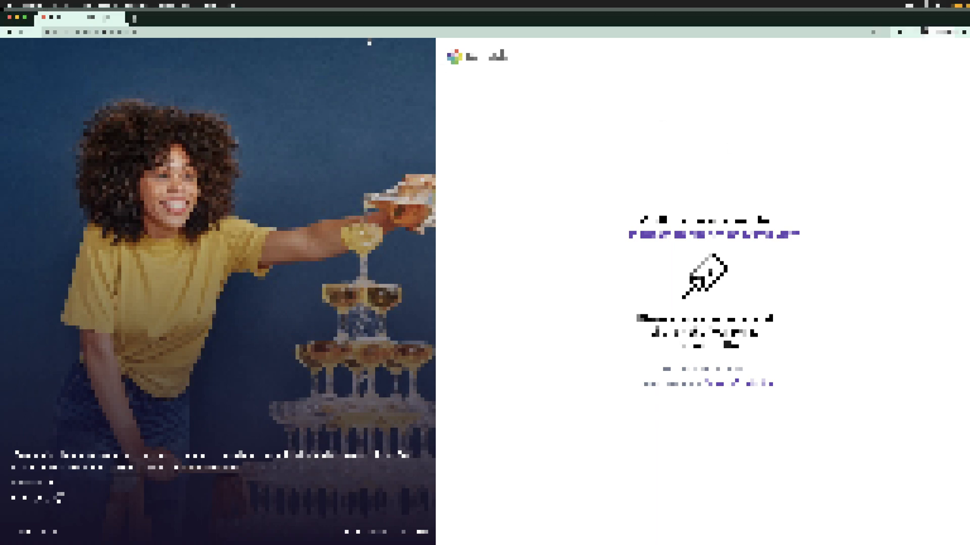
click(369, 35)
key(ctrl+v)
key(Return)
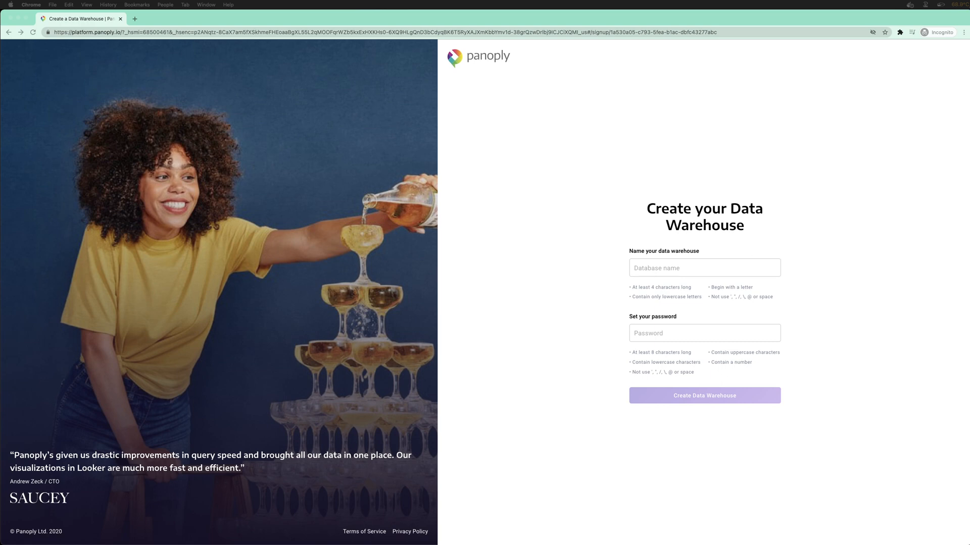
Enter a lowercase name in the Database name field
click(723, 271)
click(707, 265)
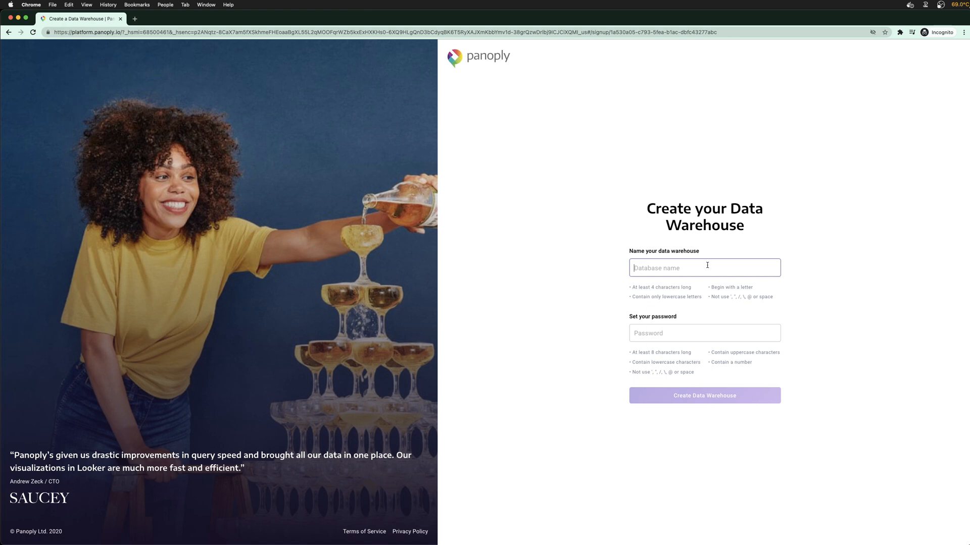
text(therealmattytwoshoes)
Paste the saved password into Password and create the data warehouse
click(718, 333)
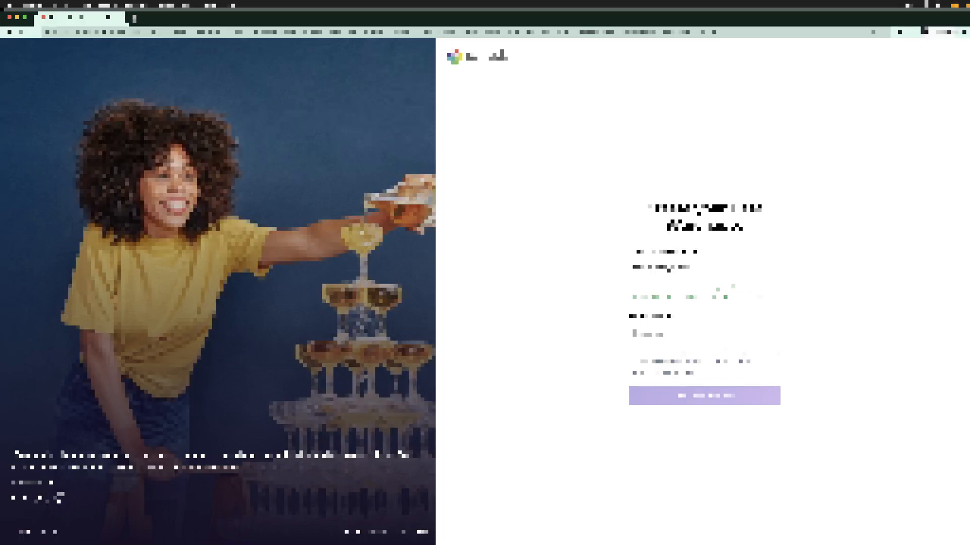
right_click(728, 331)
click(684, 335)
right_click(684, 335)
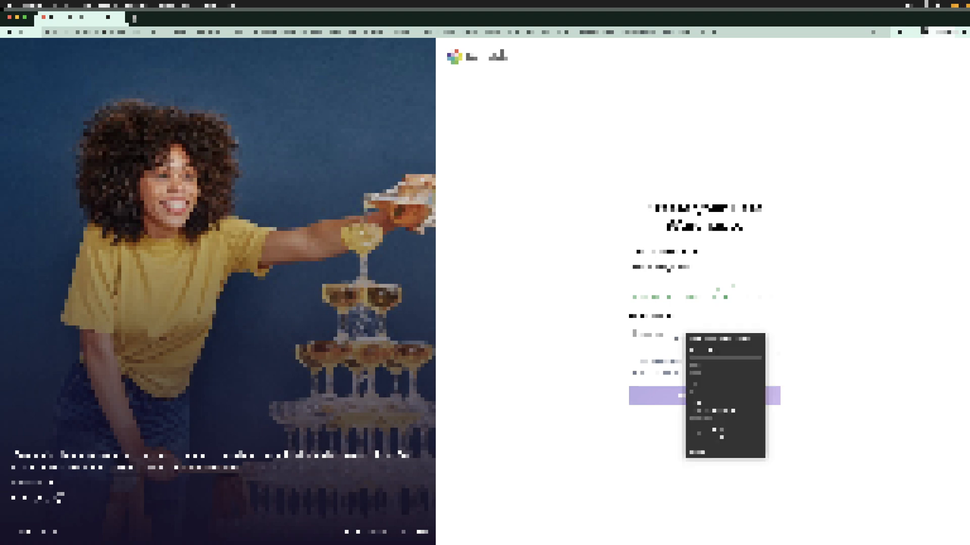
click(820, 328)
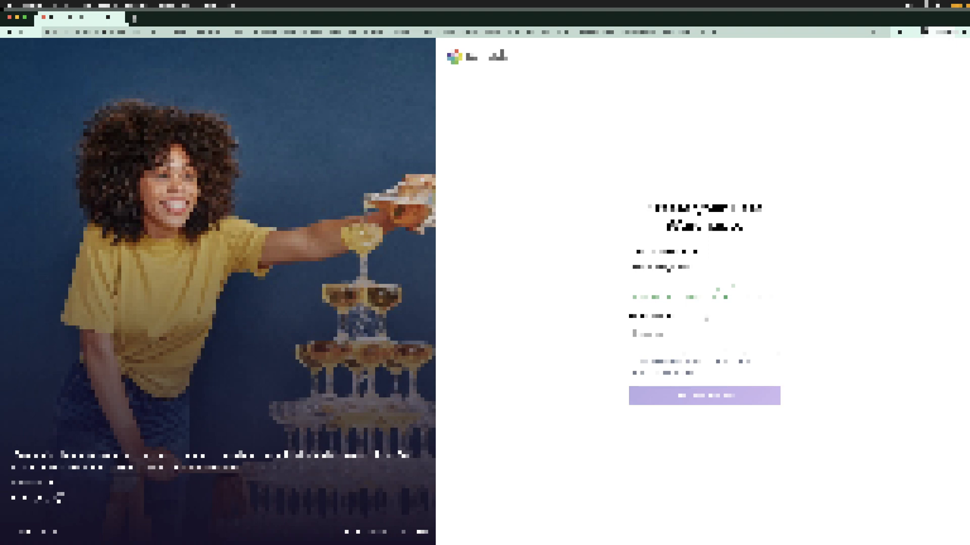
key(super+v)
key(super+a)
key(BackSpace)
key(super+v)
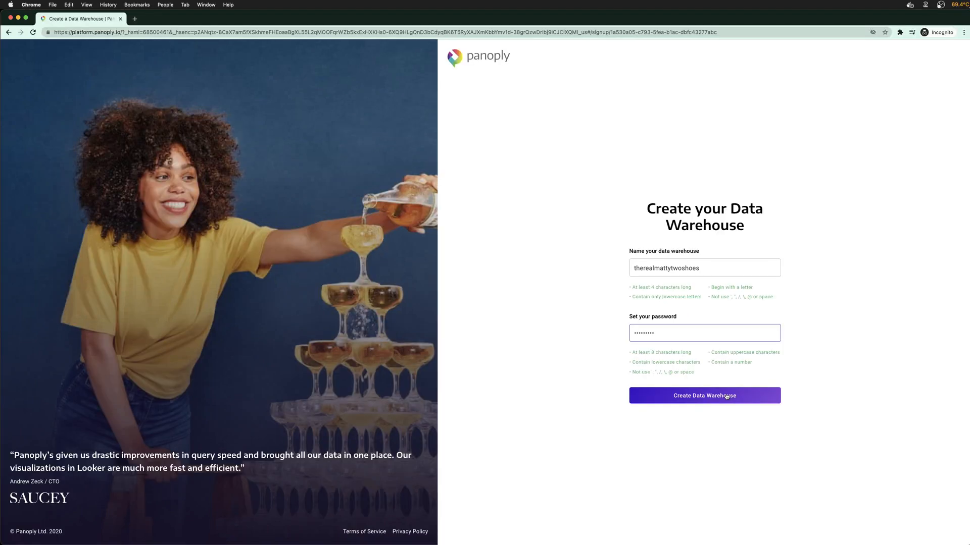
click(726, 396)
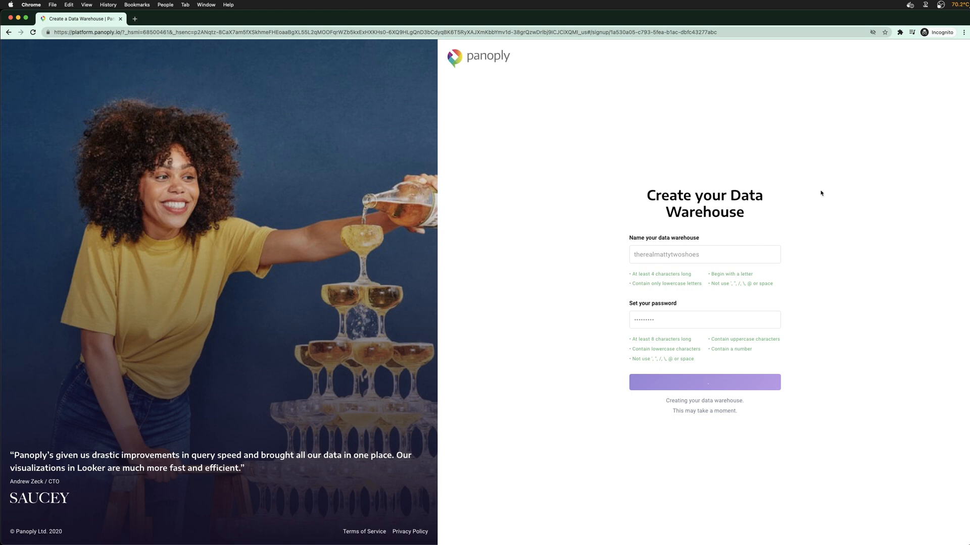
Check the Docker Desktop menu-bar status while the warehouse is being created
click(910, 5)
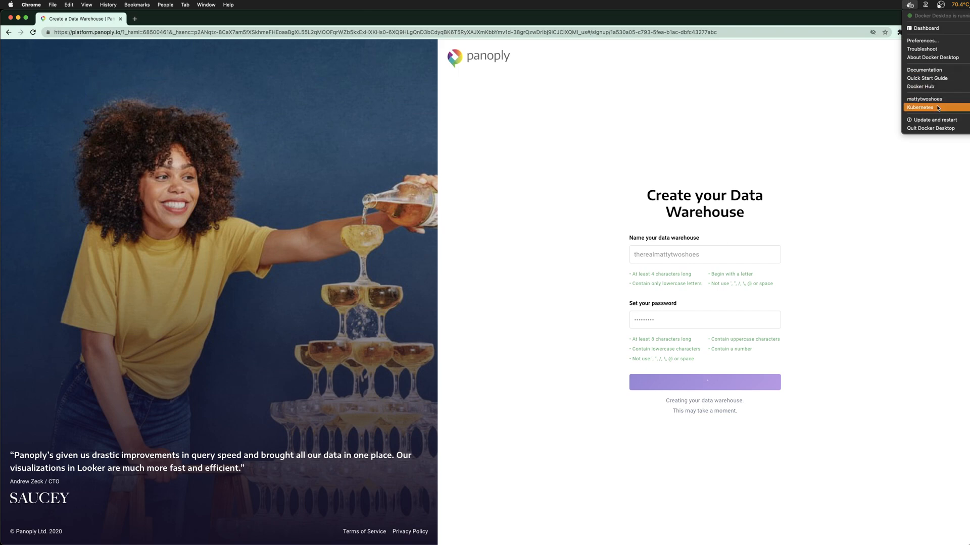
click(915, 5)
click(913, 5)
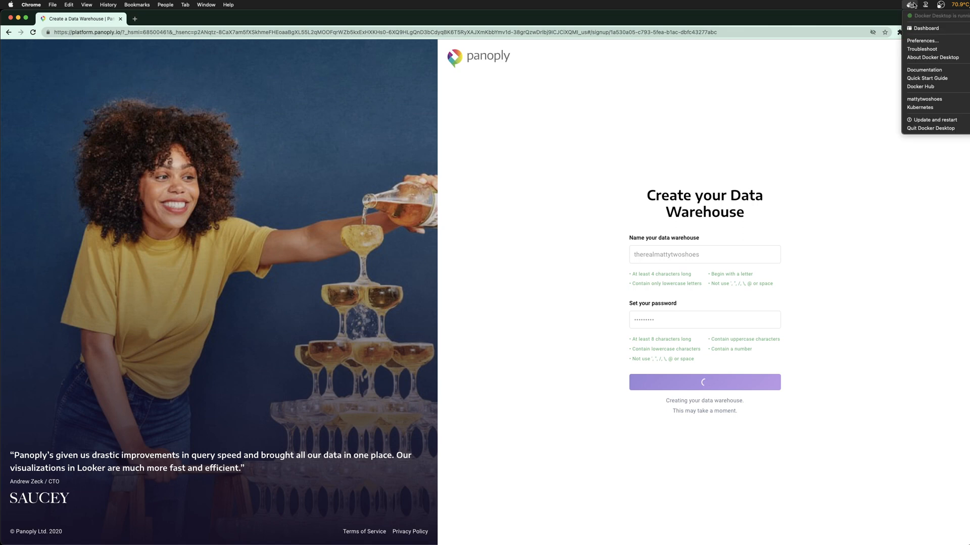
click(961, 160)
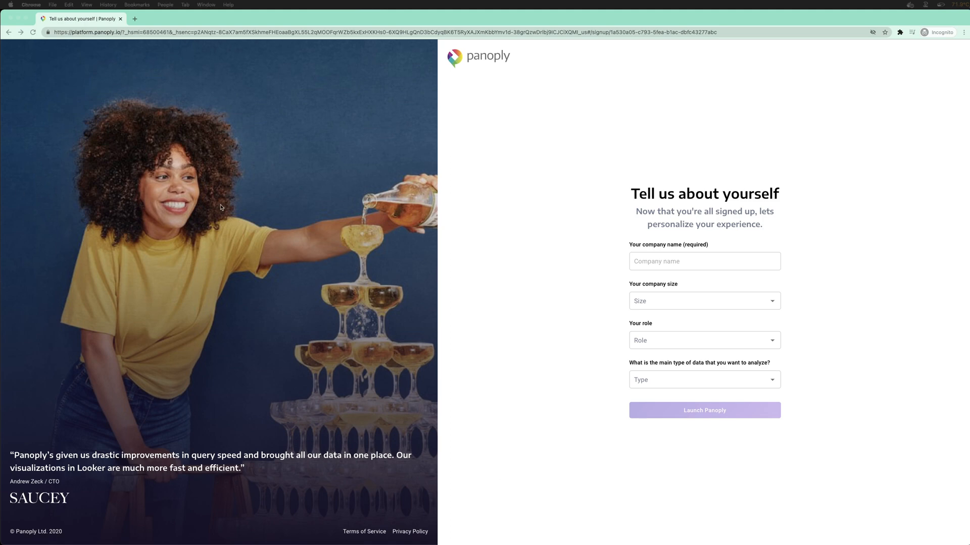
Fill the profile with company 'TWITCH STREAMZ YO', Over 5000, Founder / CEO, Files data, and launch Panoply
click(686, 260)
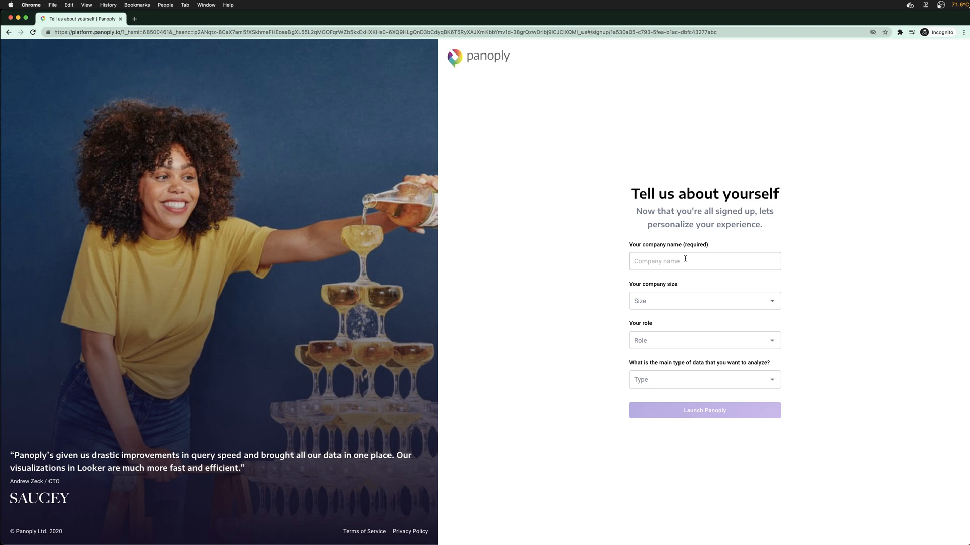
text(TWITCH S)
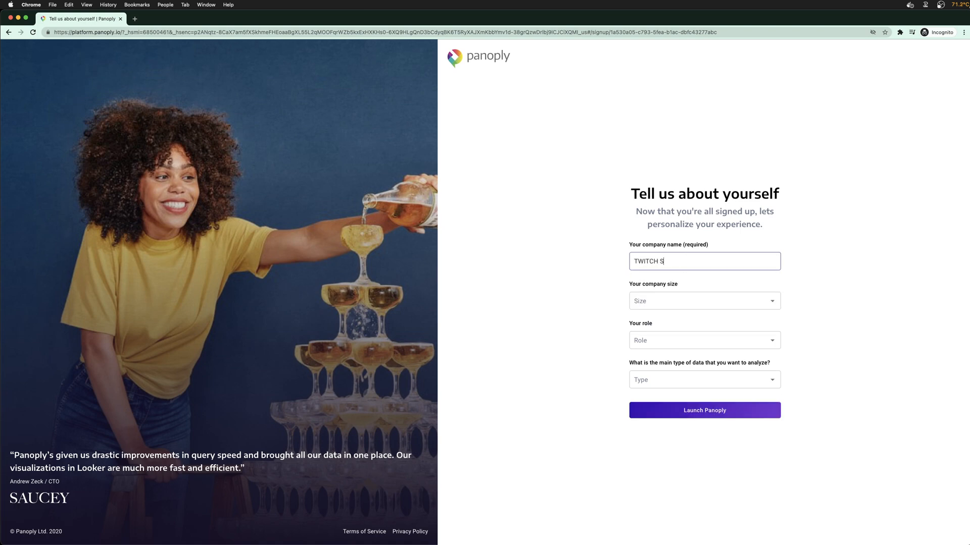
text(TREAMZ YO)
click(664, 302)
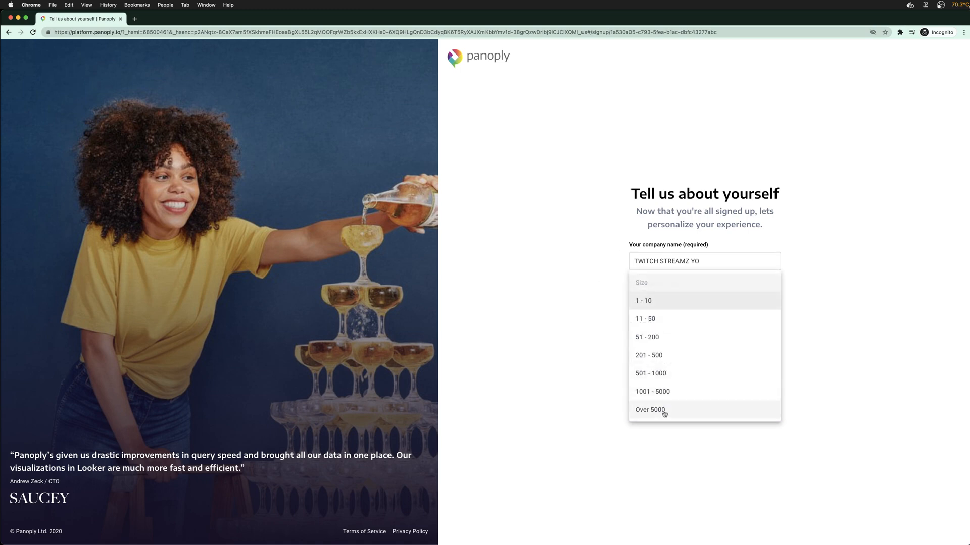
click(663, 411)
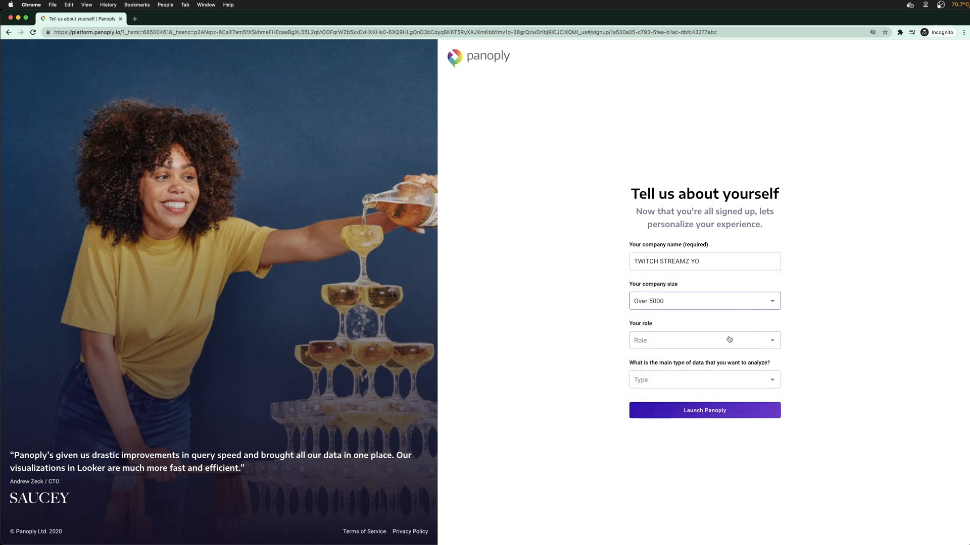
click(693, 343)
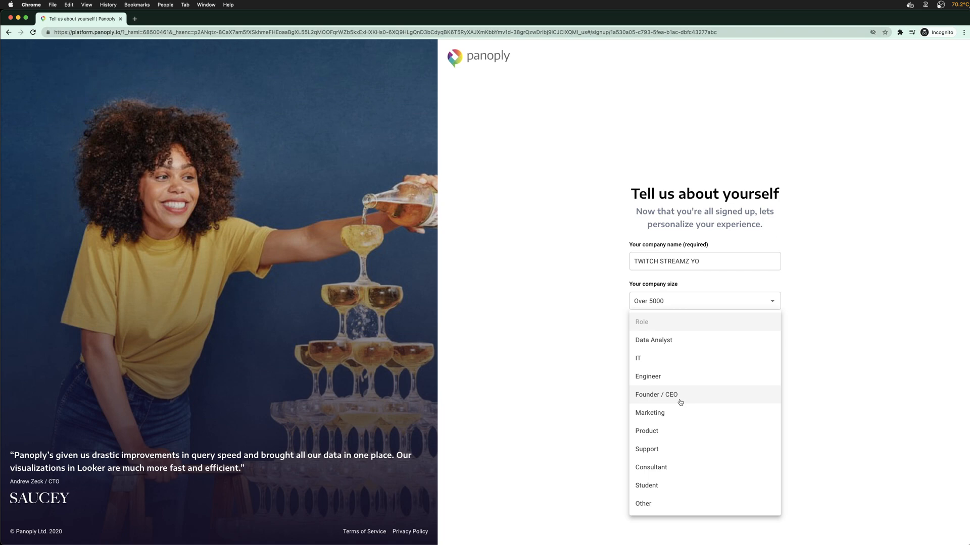
click(680, 403)
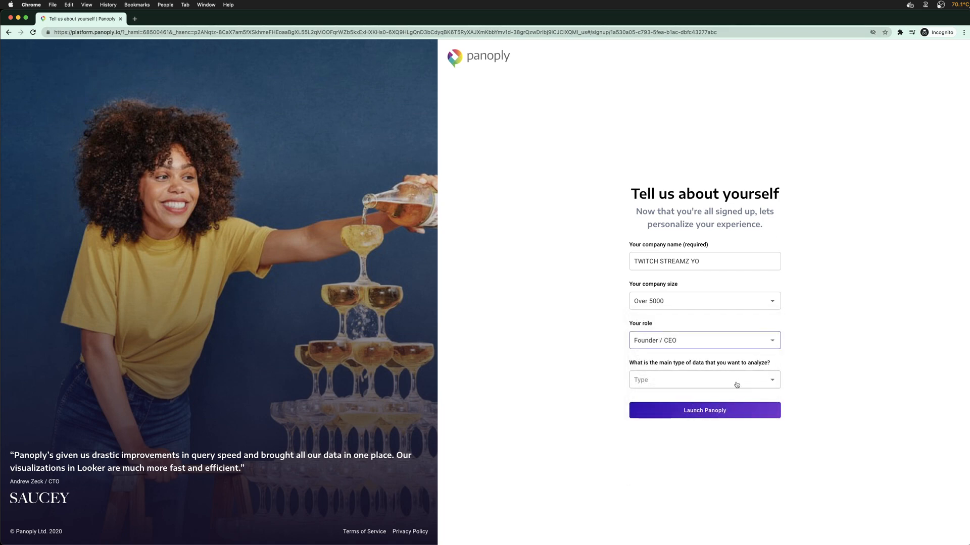
click(672, 382)
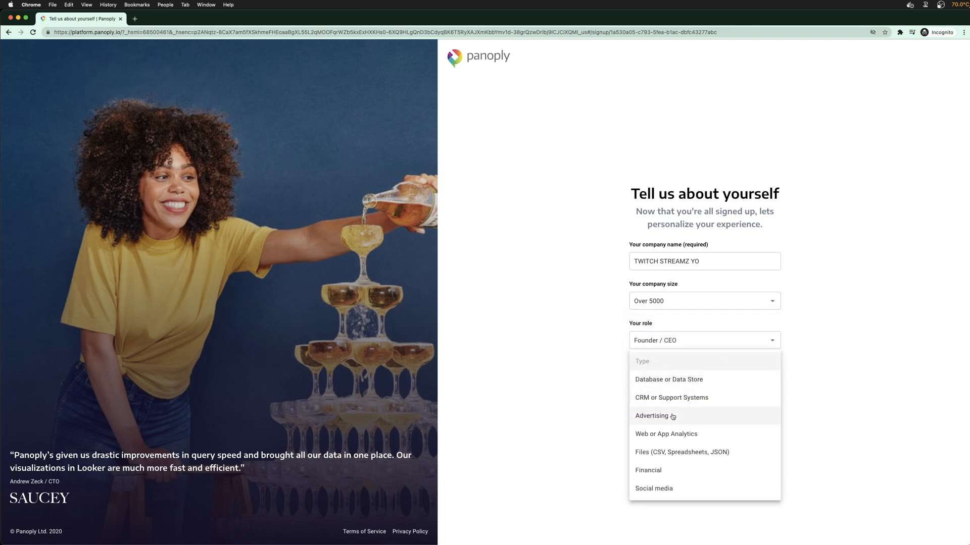
click(675, 456)
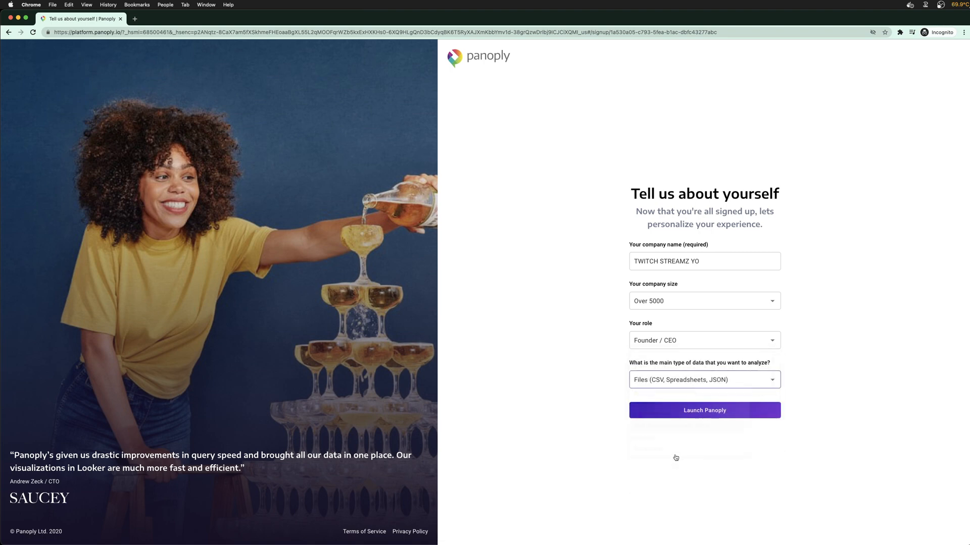
click(700, 410)
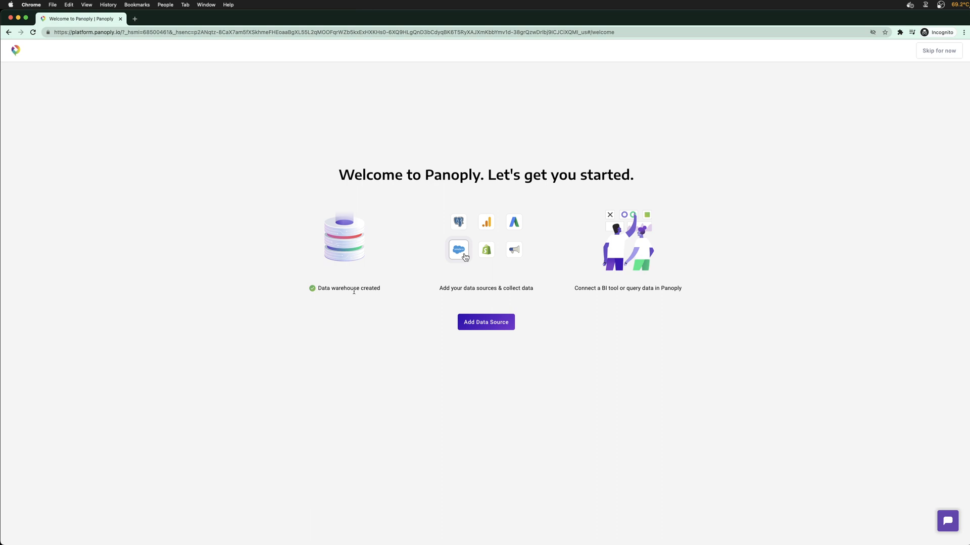
Highlight and then deselect the add data sources caption on the welcome page
drag(440, 288, 520, 295)
click(589, 287)
Launch DataGrip from Spotlight by searching 'data'
key(super+space)
text(data)
key(Return)
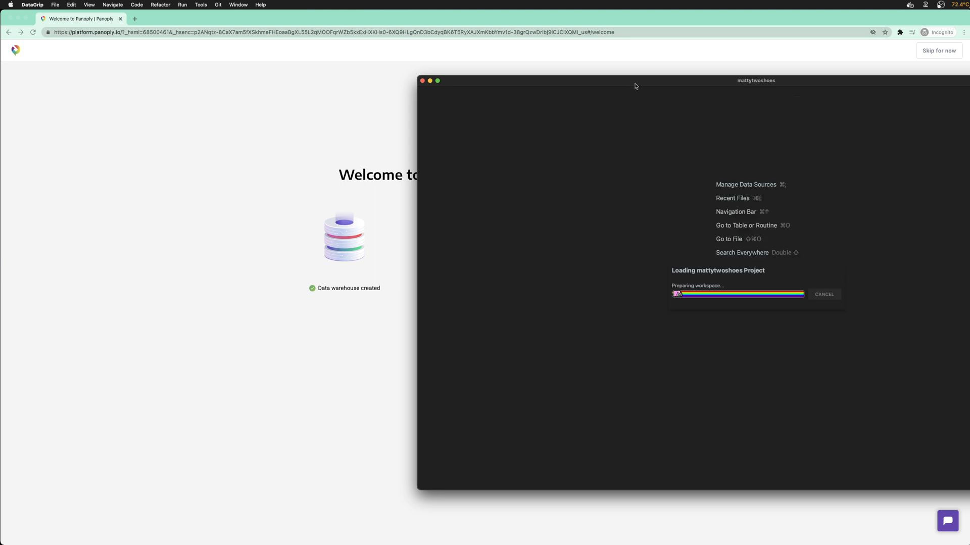
drag(636, 83, 429, 73)
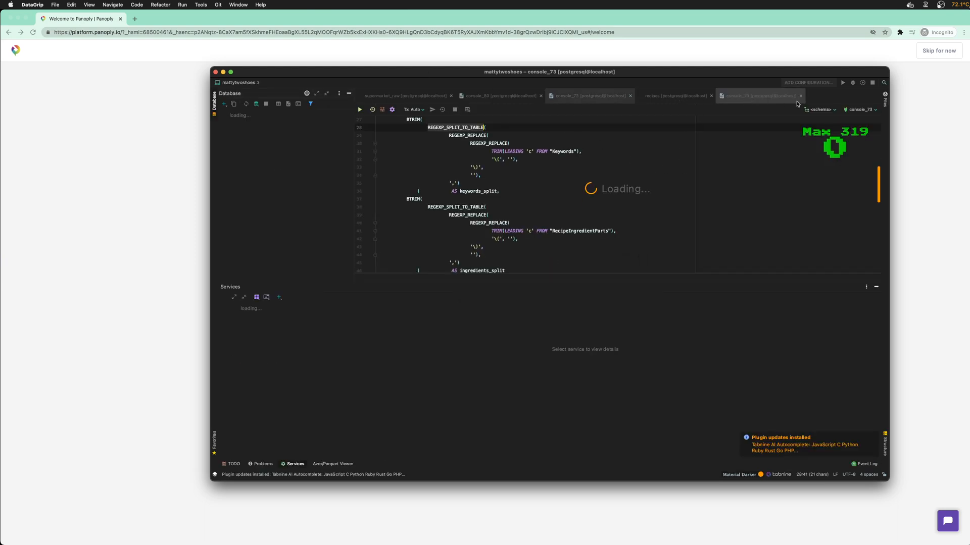
Dismiss the plugin updates notice and open the food schema's recipes table data
click(676, 98)
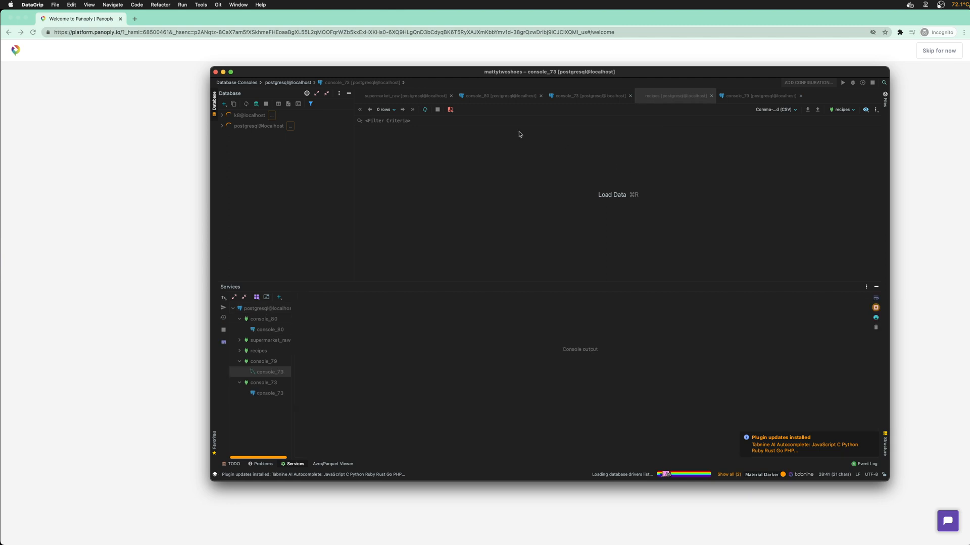
drag(486, 80, 438, 67)
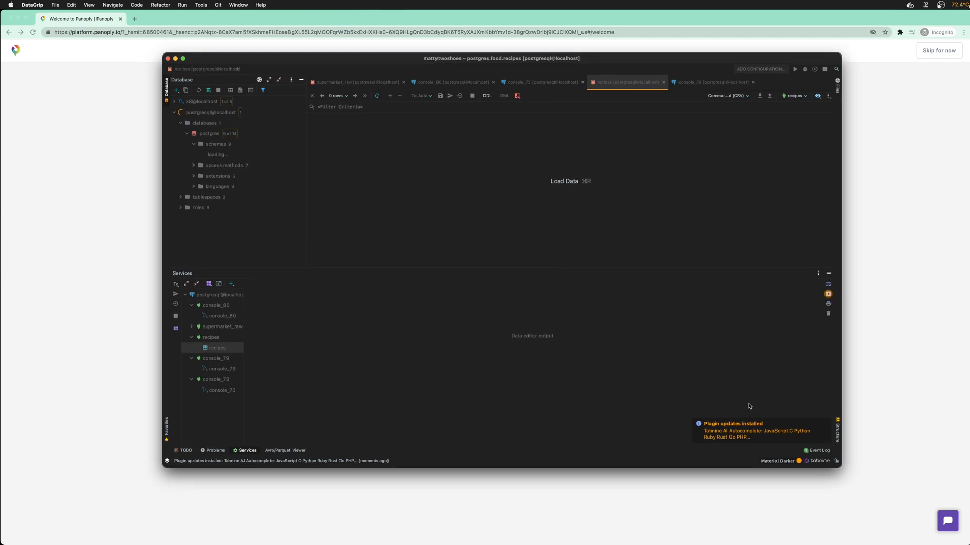
click(824, 424)
click(207, 166)
click(230, 168)
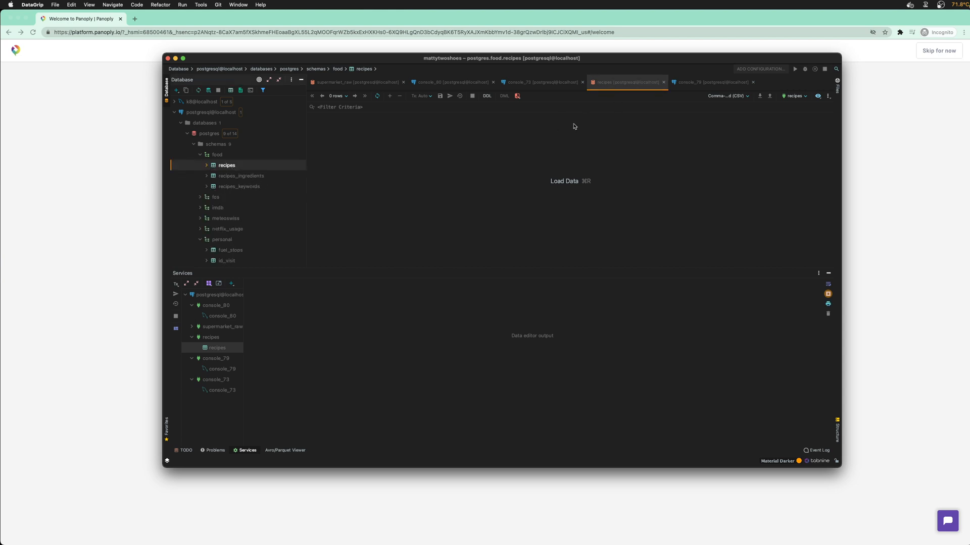
right_click(231, 165)
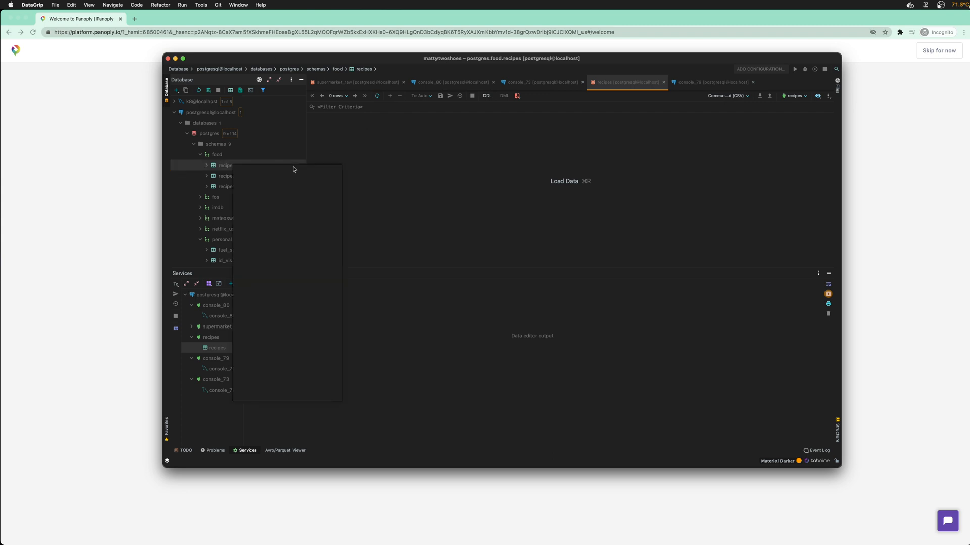
double_click(226, 167)
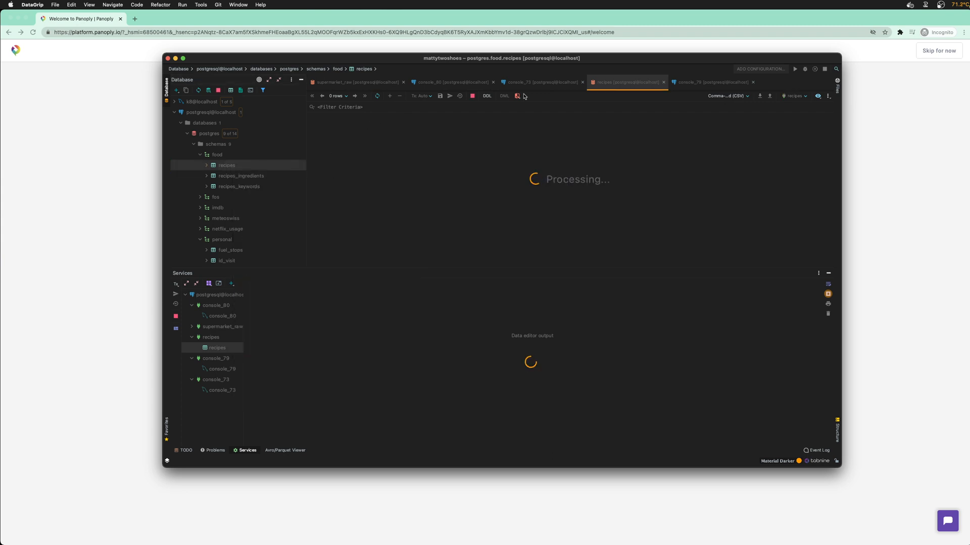
Enlarge the DataGrip window, inspect the recipes rows, and close the console_79 editor
drag(524, 61, 376, 17)
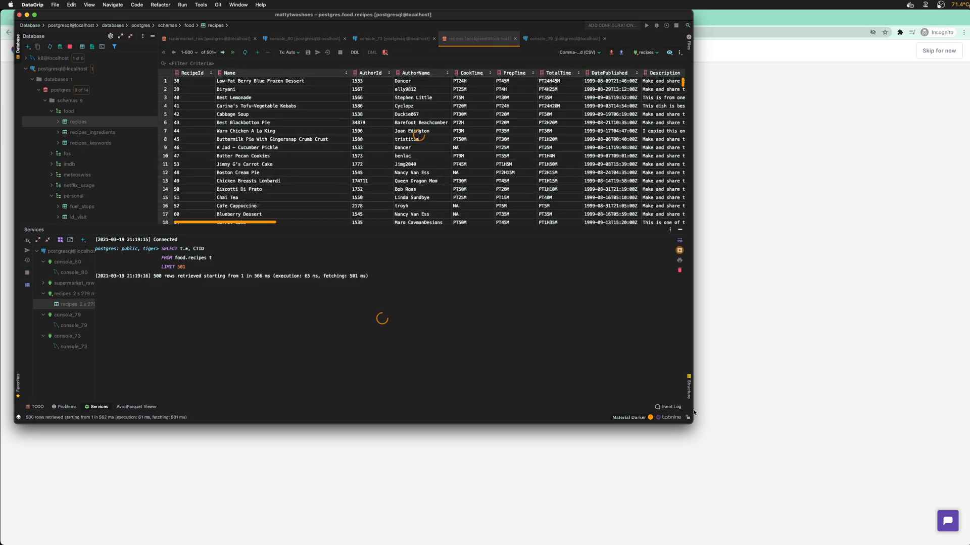
drag(692, 423, 860, 490)
scroll(331, 197, up, 5)
drag(266, 87, 594, 213)
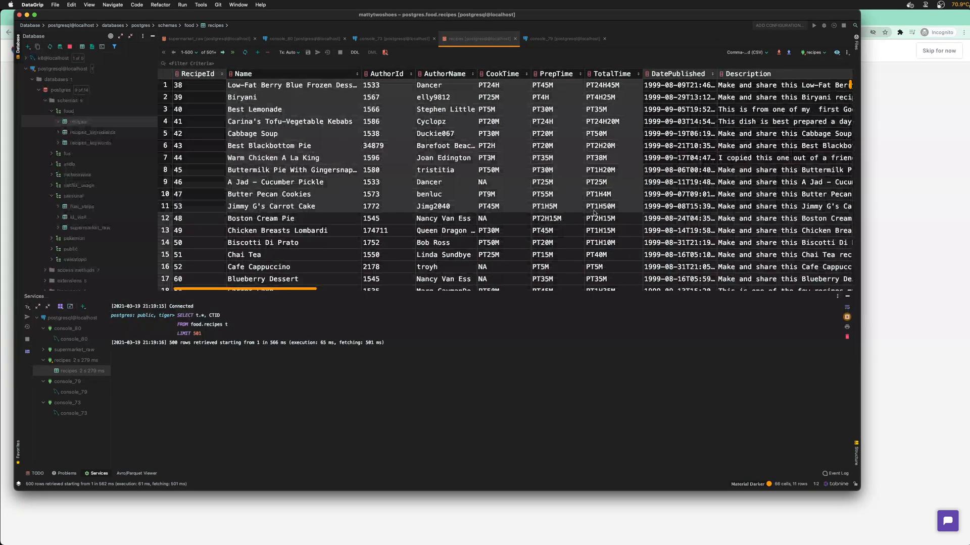
click(496, 191)
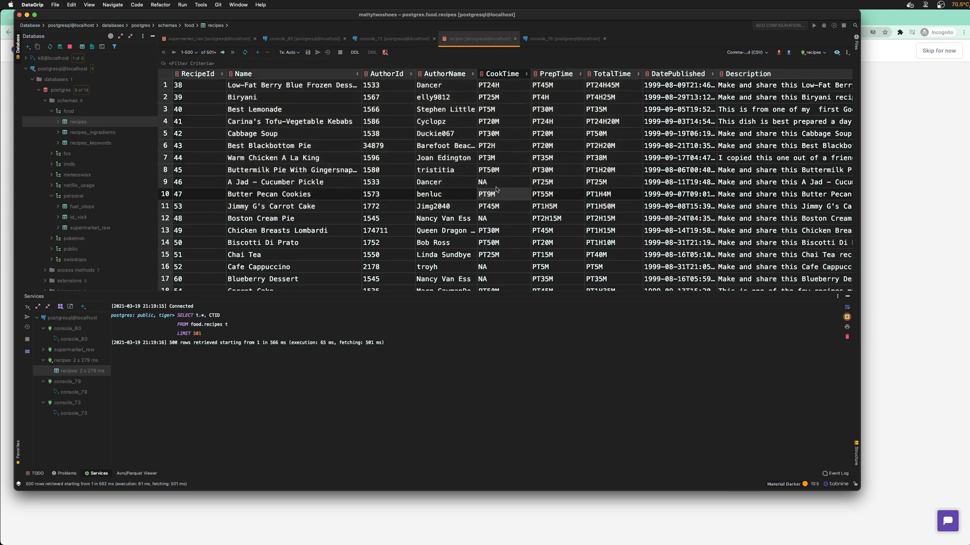
click(540, 40)
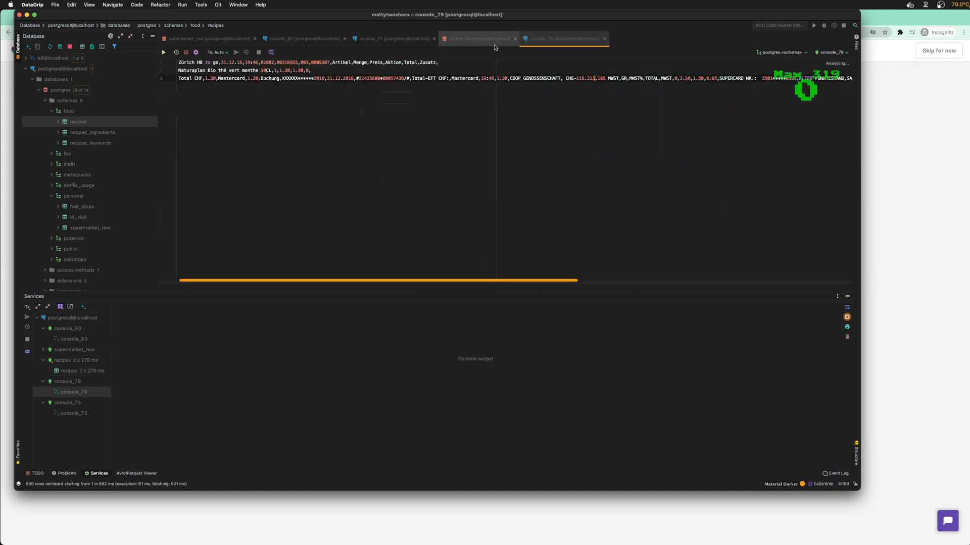
click(605, 39)
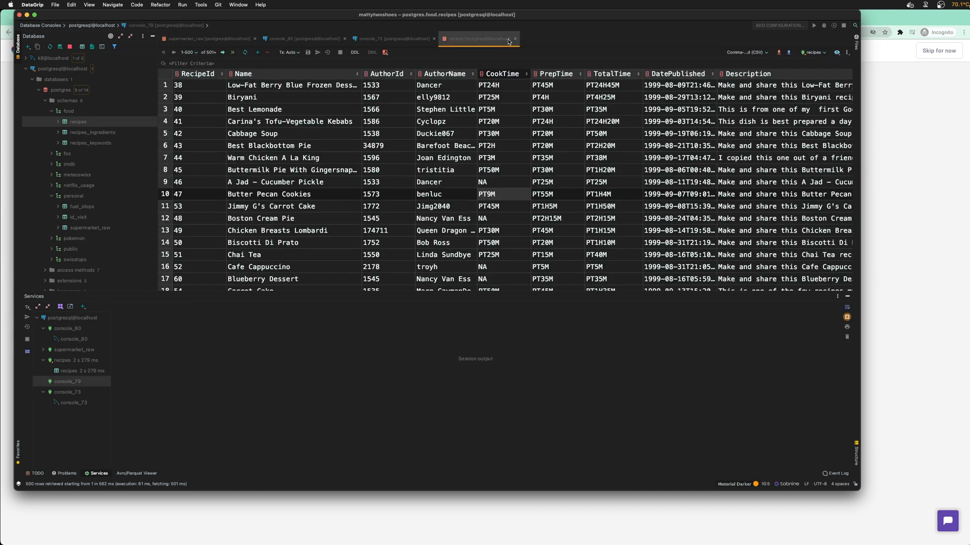
Open the recipes_ingredients and recipes_keywords tables, then reselect recipes in the tree
click(89, 132)
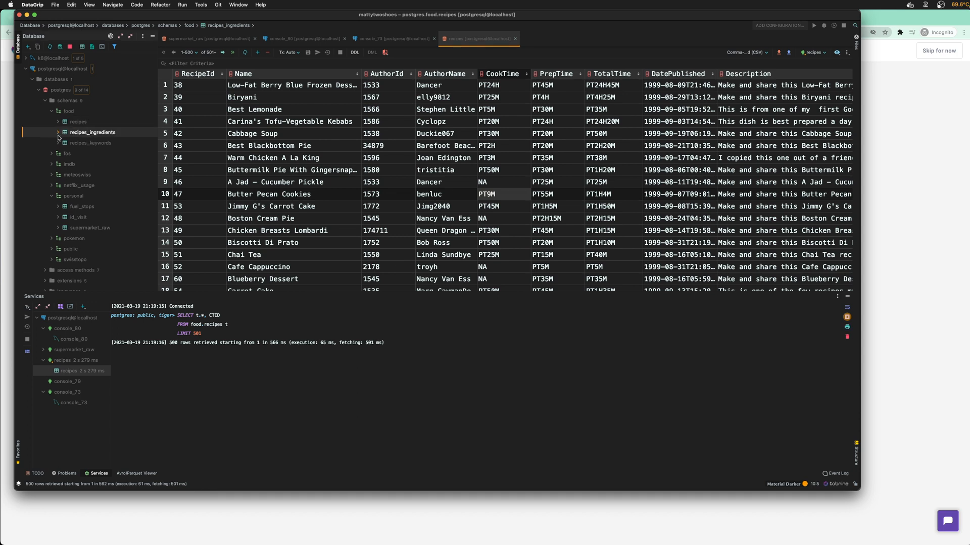
double_click(68, 133)
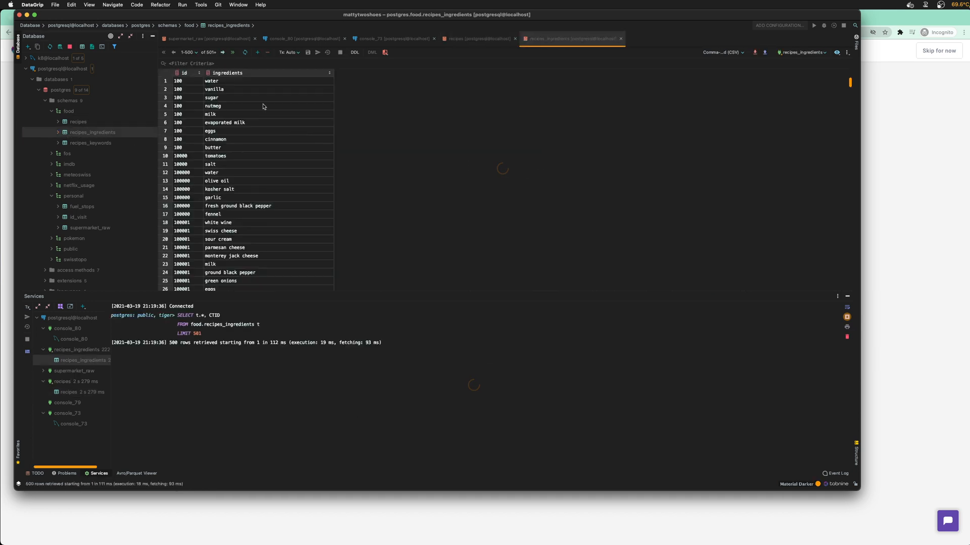
double_click(81, 143)
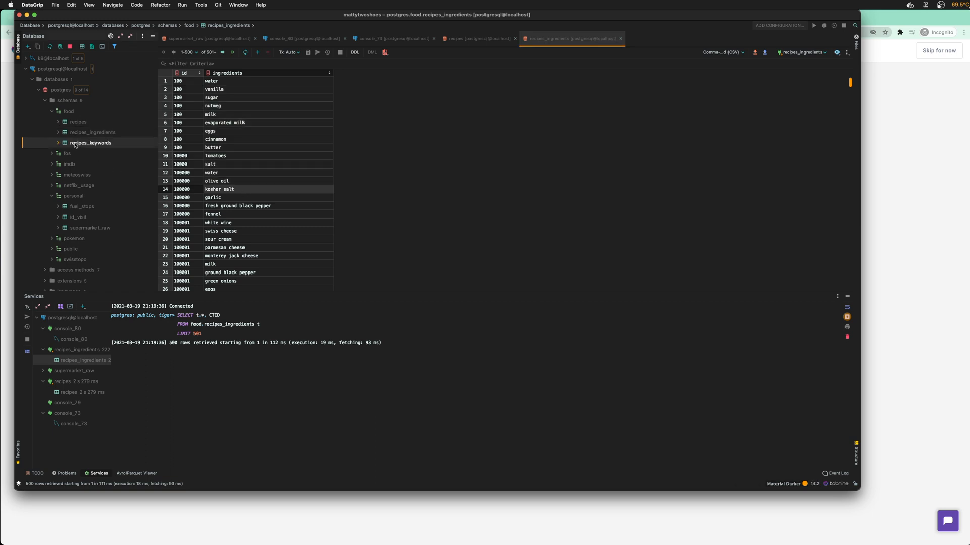
drag(233, 98, 231, 165)
click(230, 180)
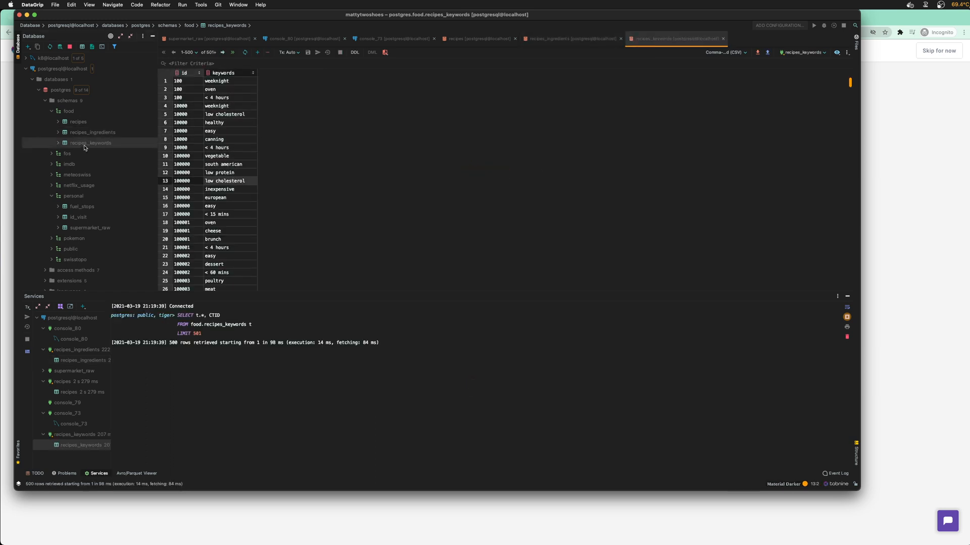
click(78, 123)
shift+click(83, 143)
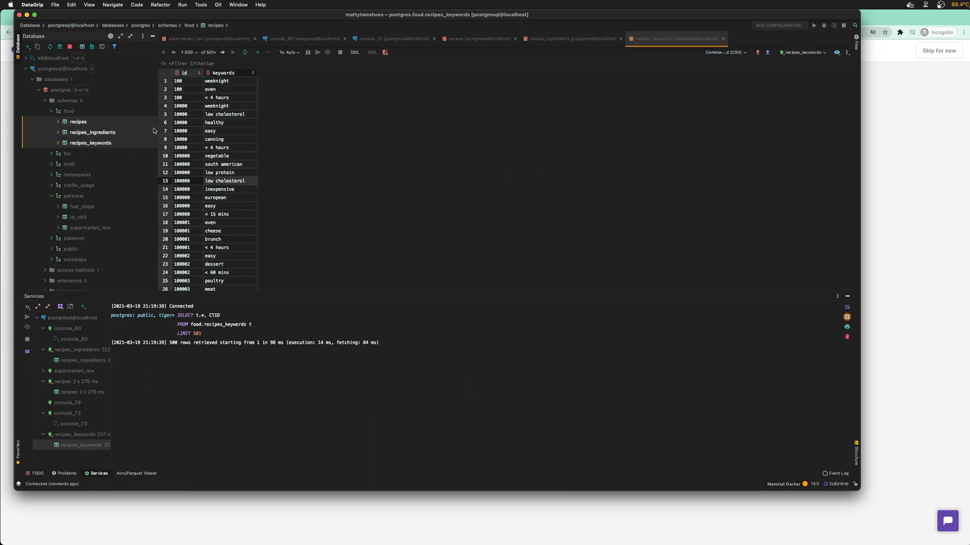
click(94, 125)
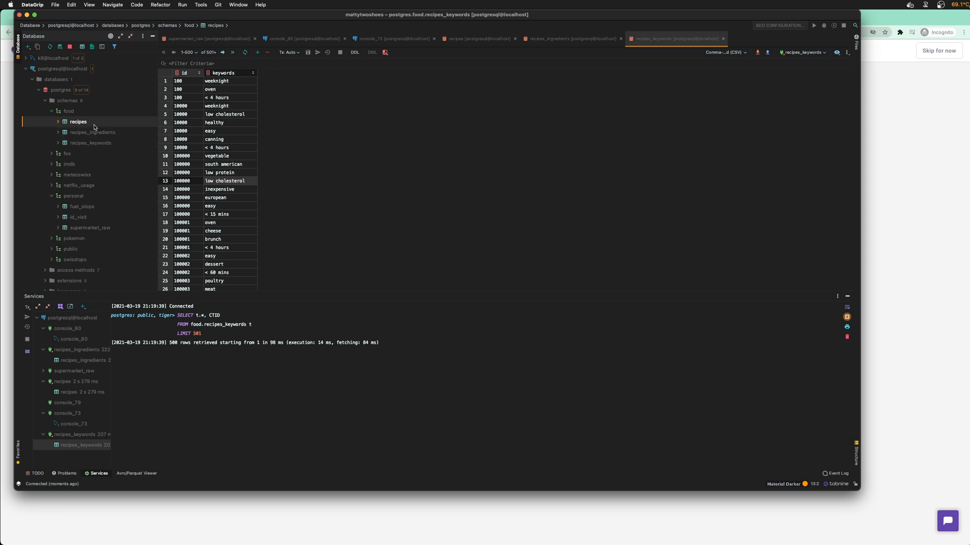
Export the recipes table to postgres_food_recipes.csv using the Comma-separated (CSV) extractor
right_click(94, 124)
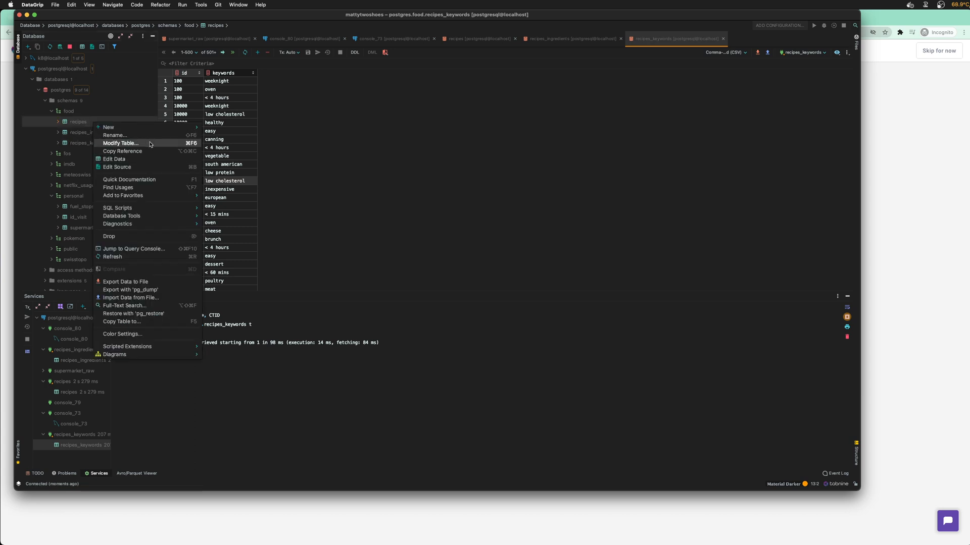
mouse_move(158, 130)
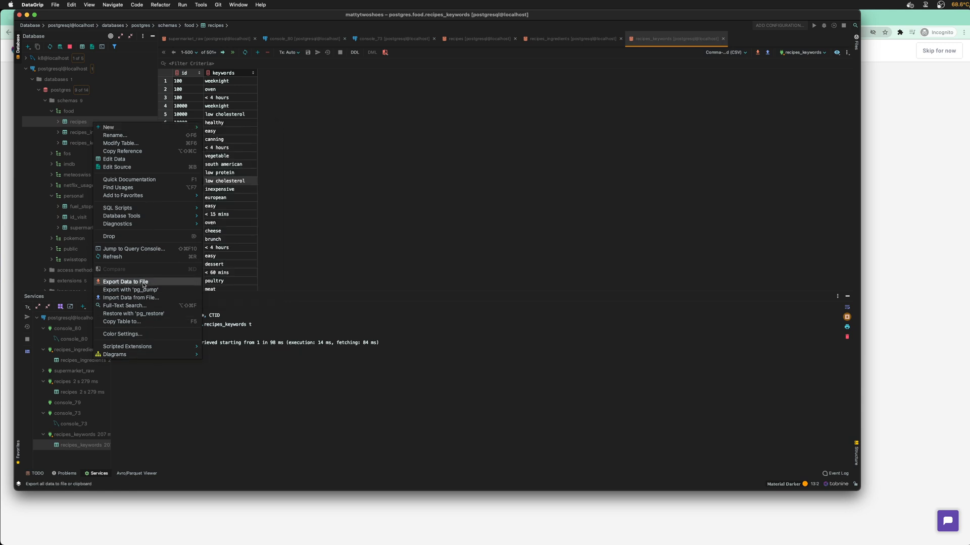
click(158, 283)
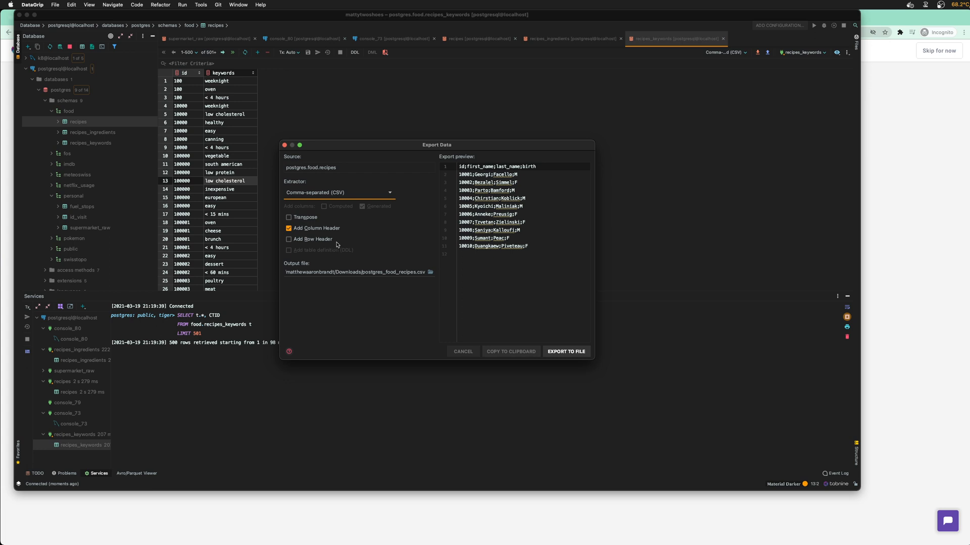
click(344, 194)
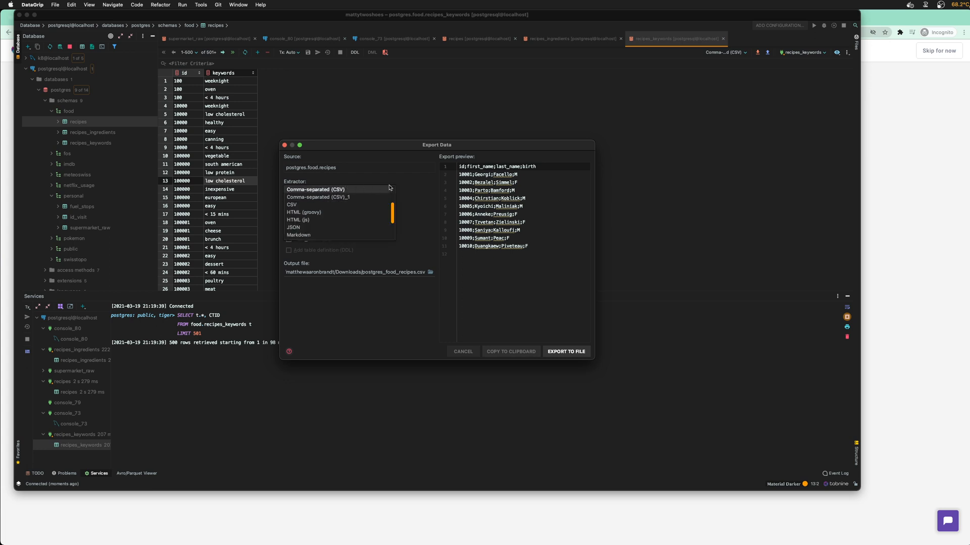
scroll(358, 228, down, 2)
scroll(358, 228, up, 4)
click(419, 195)
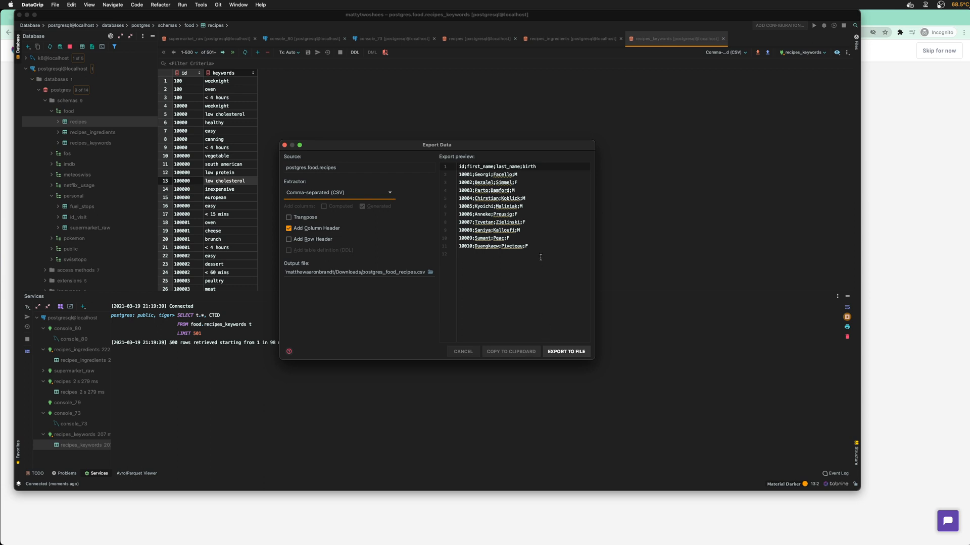
click(566, 352)
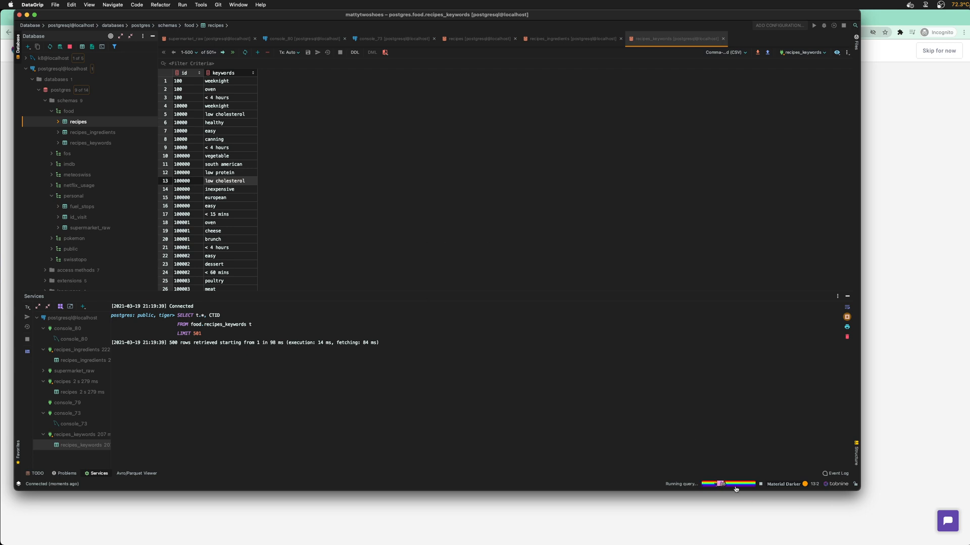
click(729, 483)
Move the progress panel aside, let the 522,408-row export finish, then switch to Panoply
drag(65, 203, 456, 195)
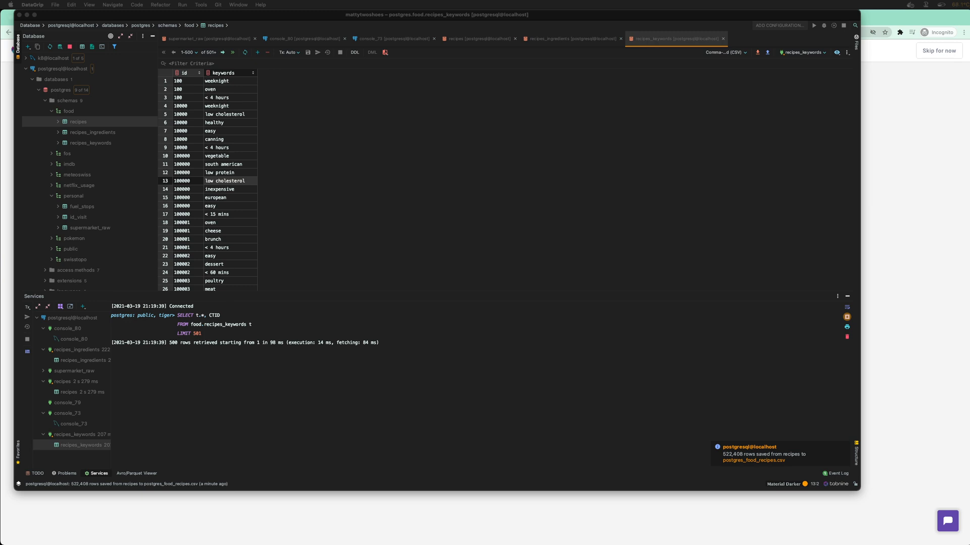
click(3, 126)
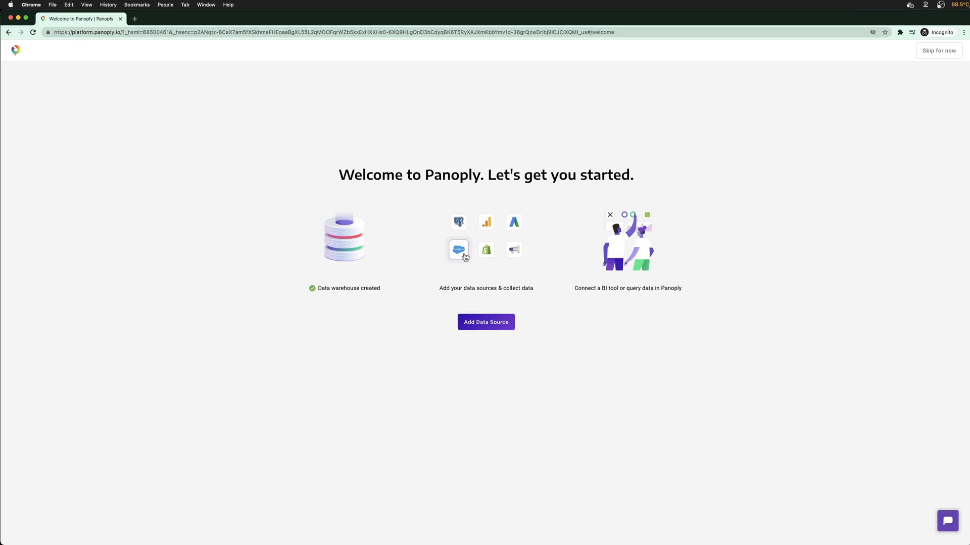
Bring DataGrip, still showing the recipes_keywords rows, back to the front from the Dock
click(665, 526)
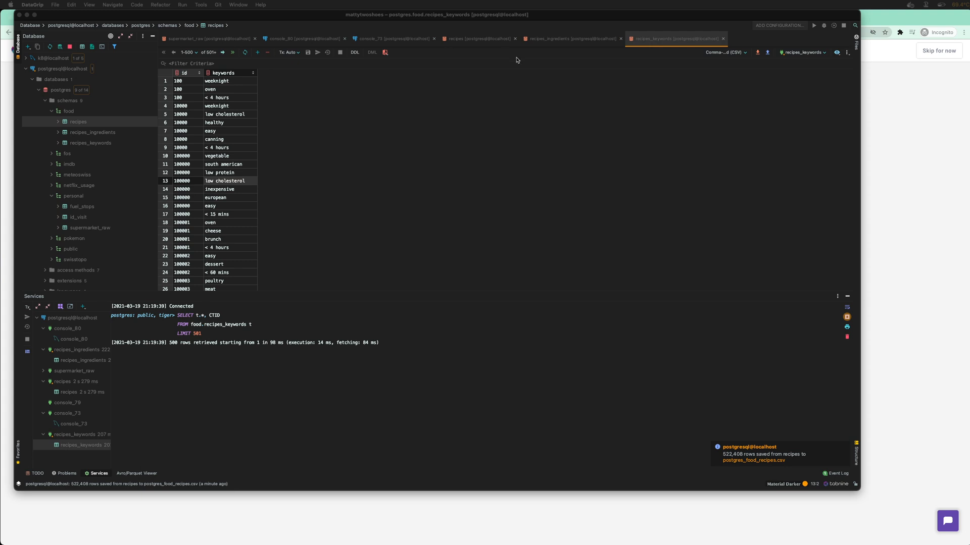
Export recipes_ingredients as CSV to postgres_food_recipes_ingredients.csv and show its progress
click(518, 204)
click(92, 132)
right_click(93, 135)
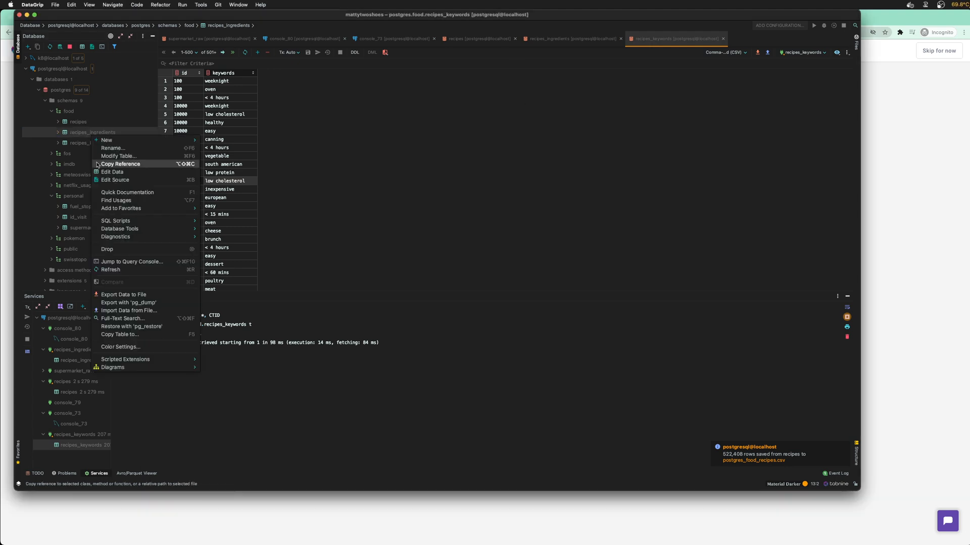
click(126, 295)
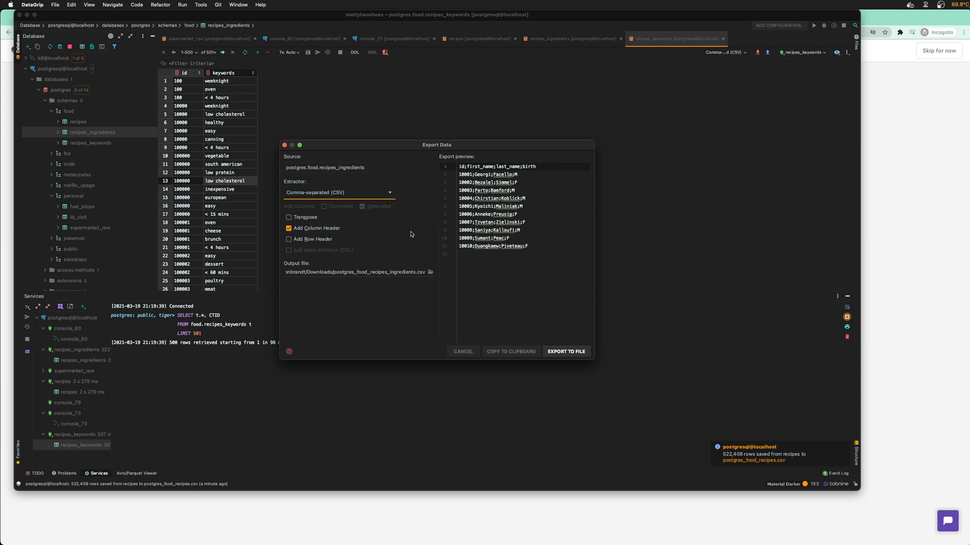
click(566, 352)
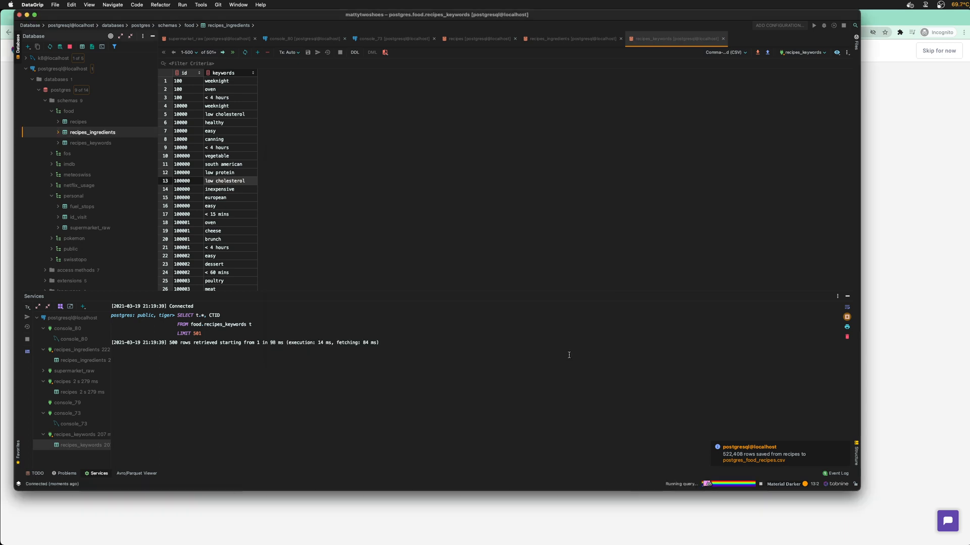
click(716, 485)
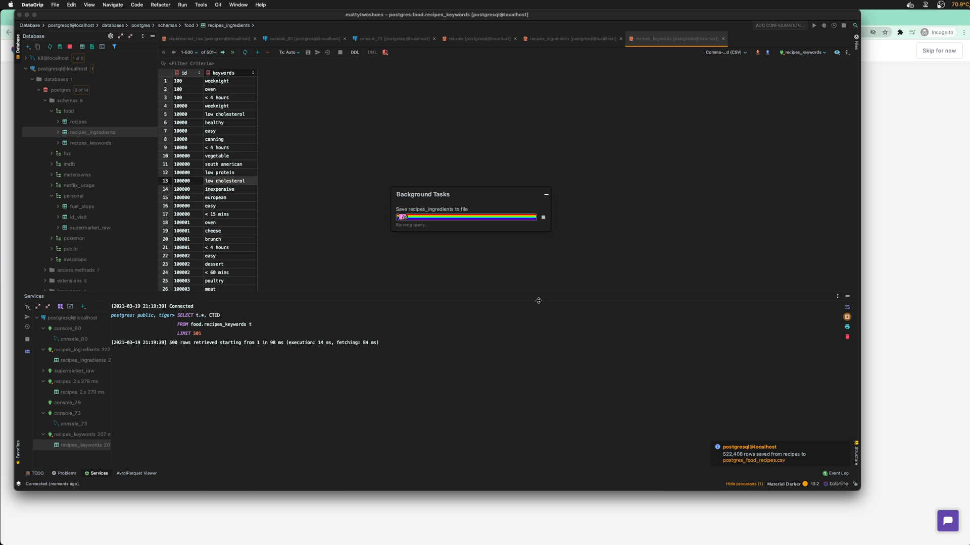
right_click(94, 146)
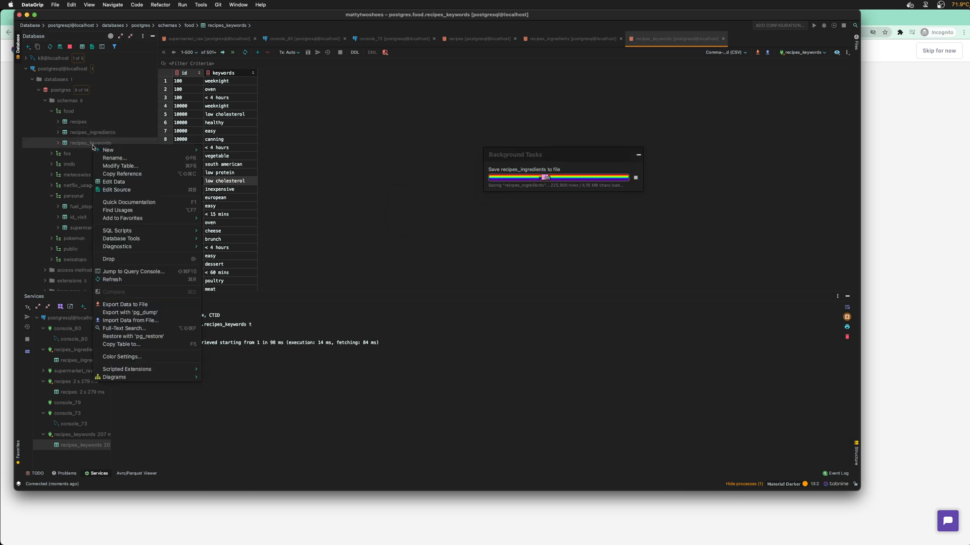
Export recipes_keywords as CSV to postgres_food_recipes_keywords.csv
click(126, 305)
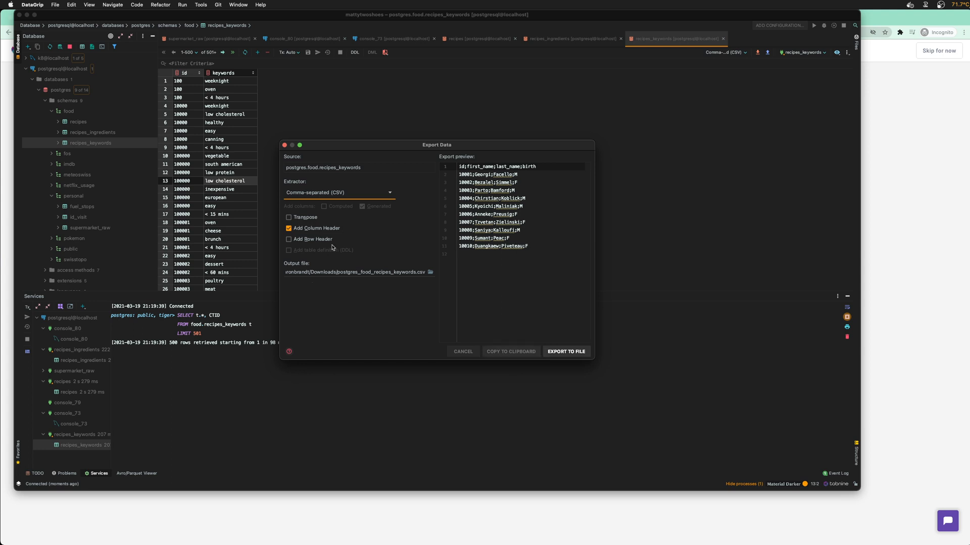
click(578, 349)
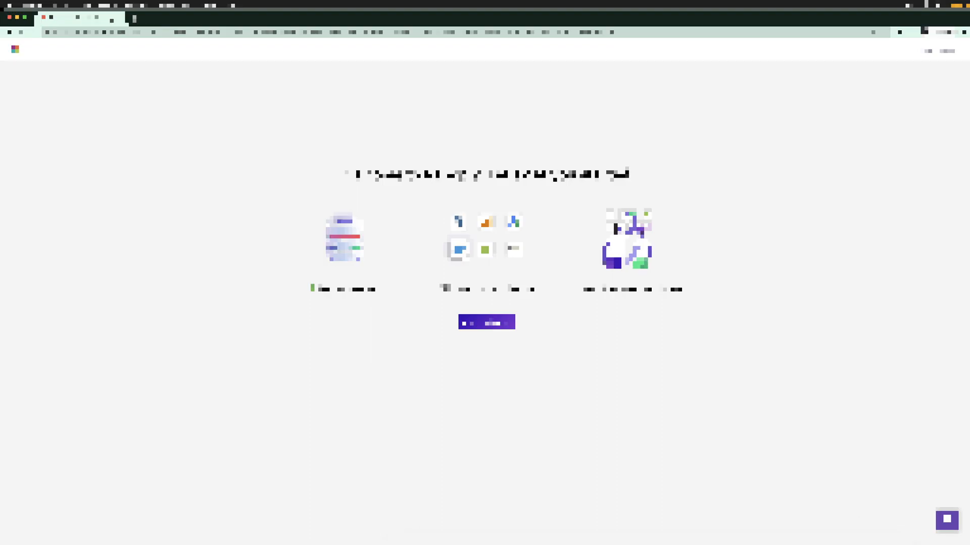
Move windows aside to reveal the Panoply page in Chrome, then return to DataGrip
click(866, 525)
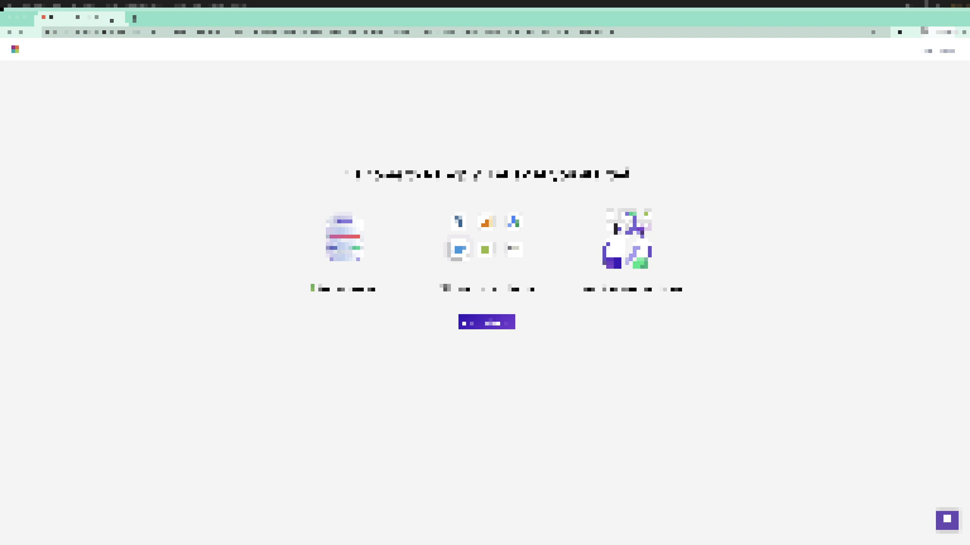
drag(0, 202, 969, 230)
key(super+Tab)
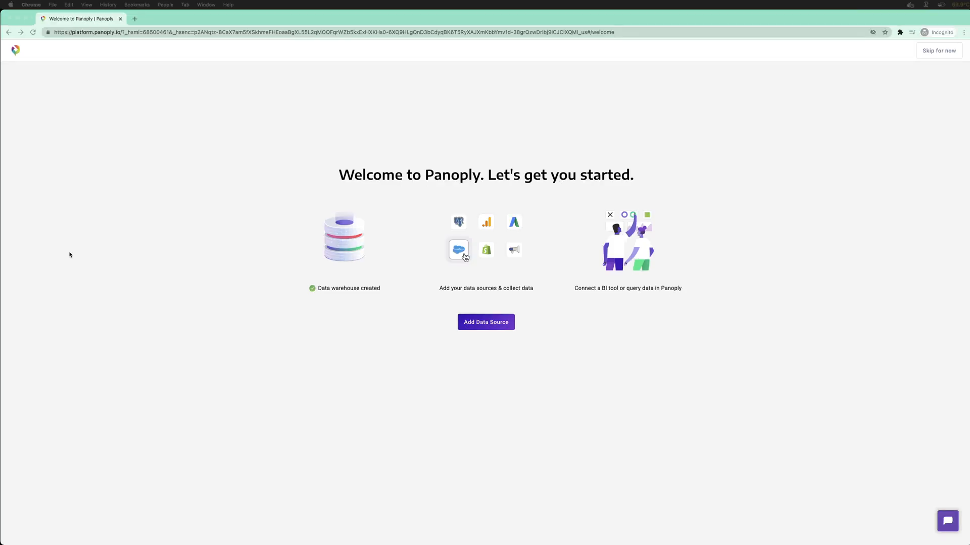
mouse_move(764, 543)
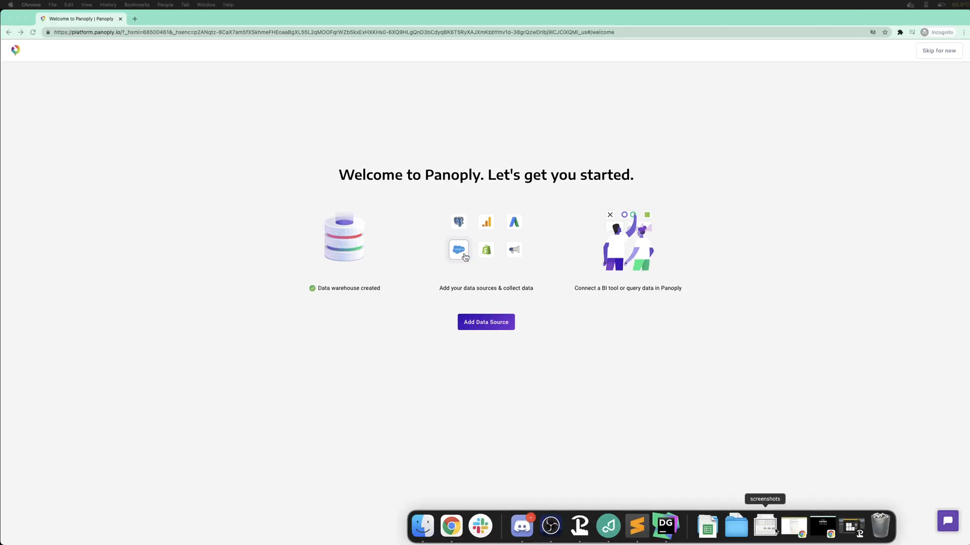
click(677, 519)
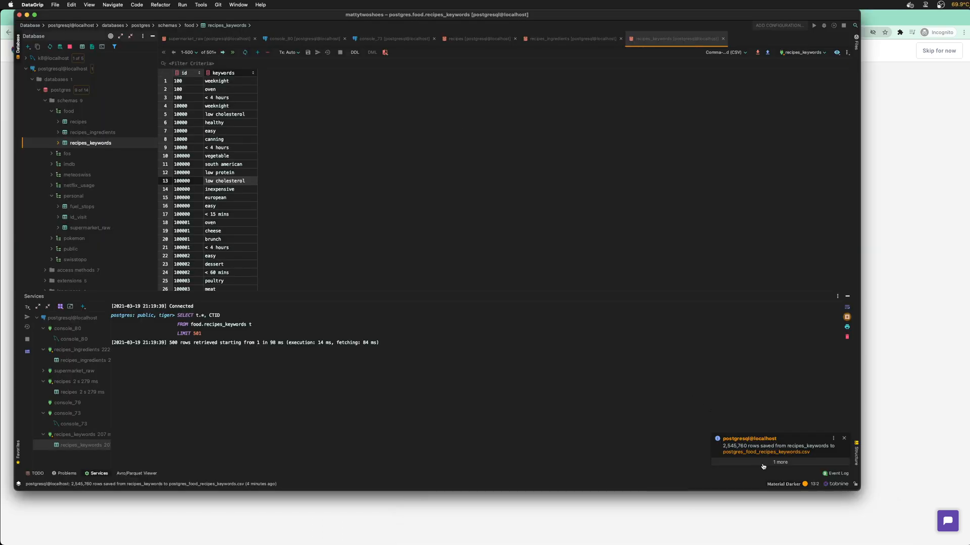
Review the three CSV exports in the Event Log, dismiss the notice, and hide the log
click(843, 439)
click(843, 439)
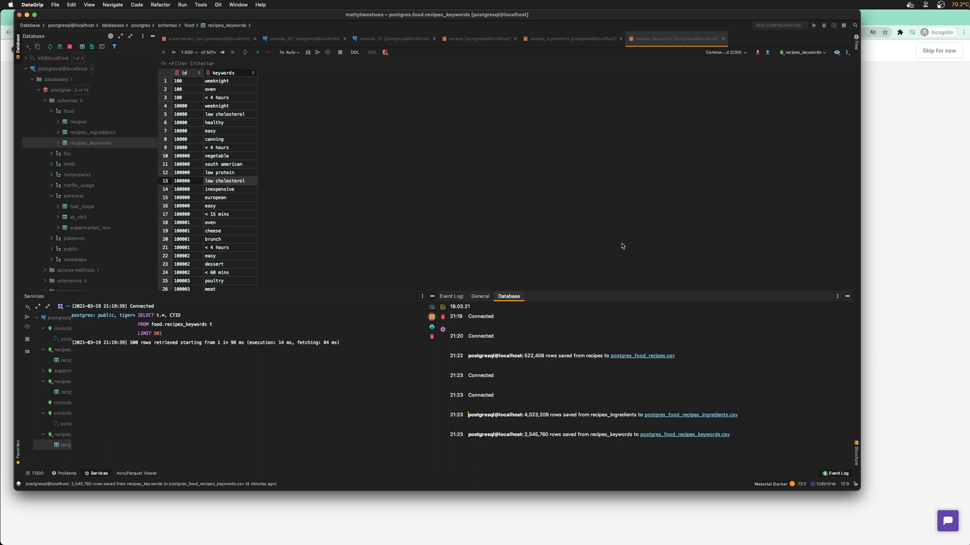
click(847, 296)
mouse_move(823, 541)
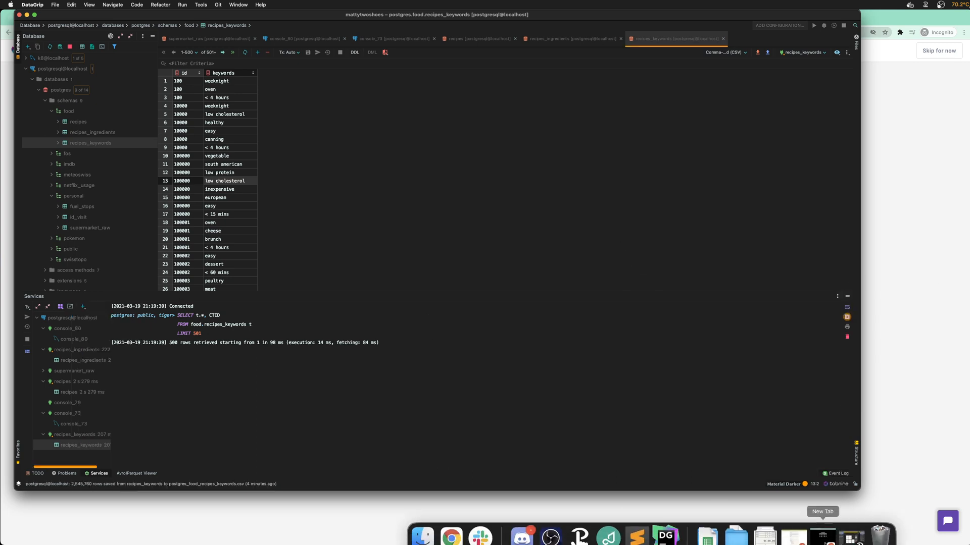
Open Downloads in Finder and Quick Look postgres_food_recipes.csv
click(736, 527)
click(747, 373)
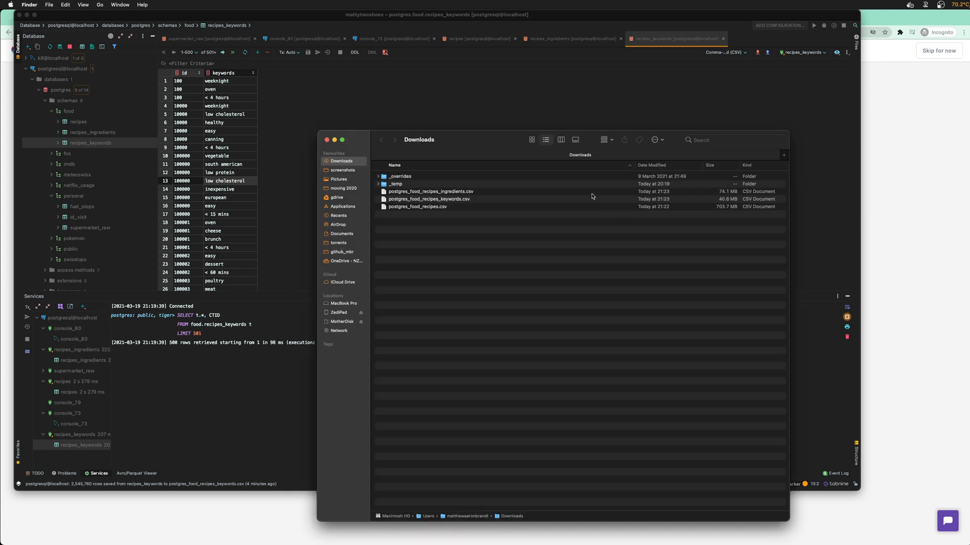
click(431, 193)
key(Down)
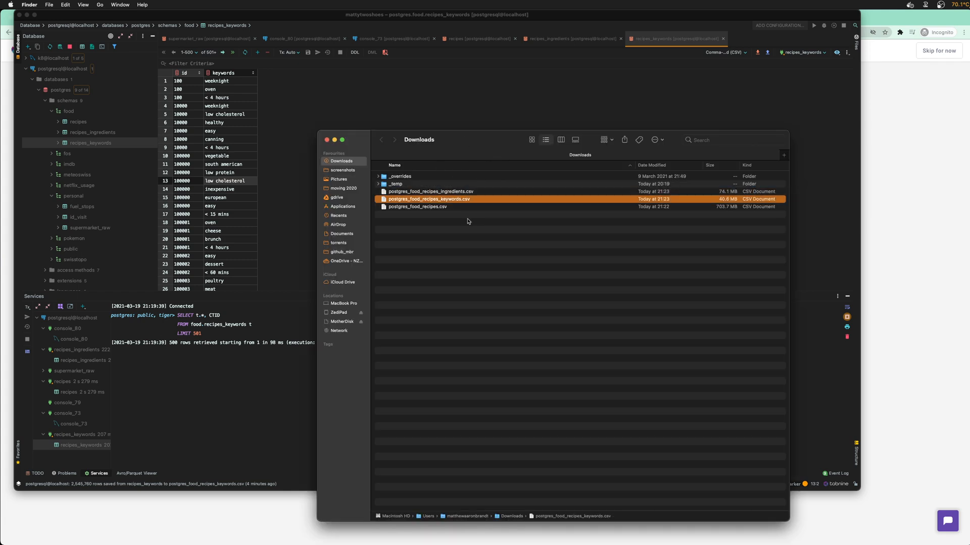
key(Down)
key(space)
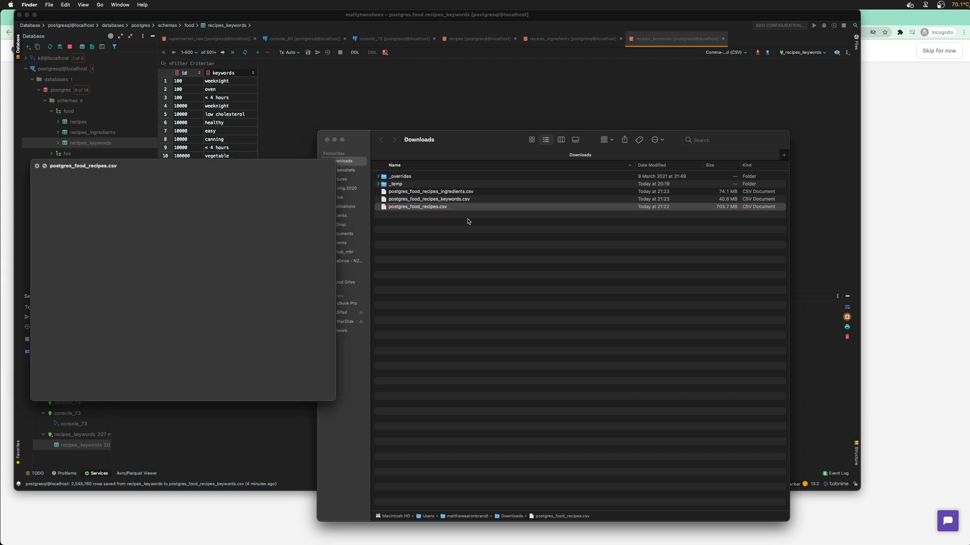
key(space)
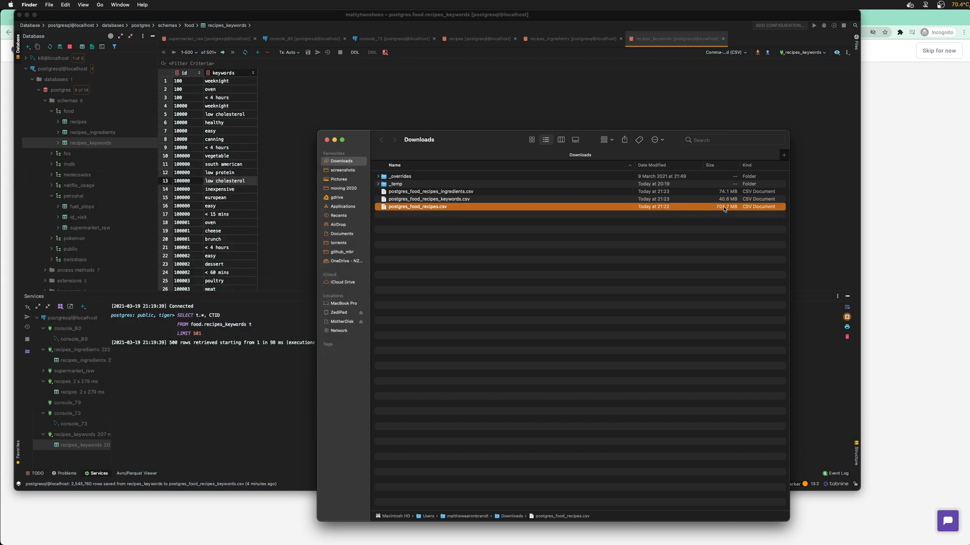
Quit DataGrip and Docker Desktop
click(210, 17)
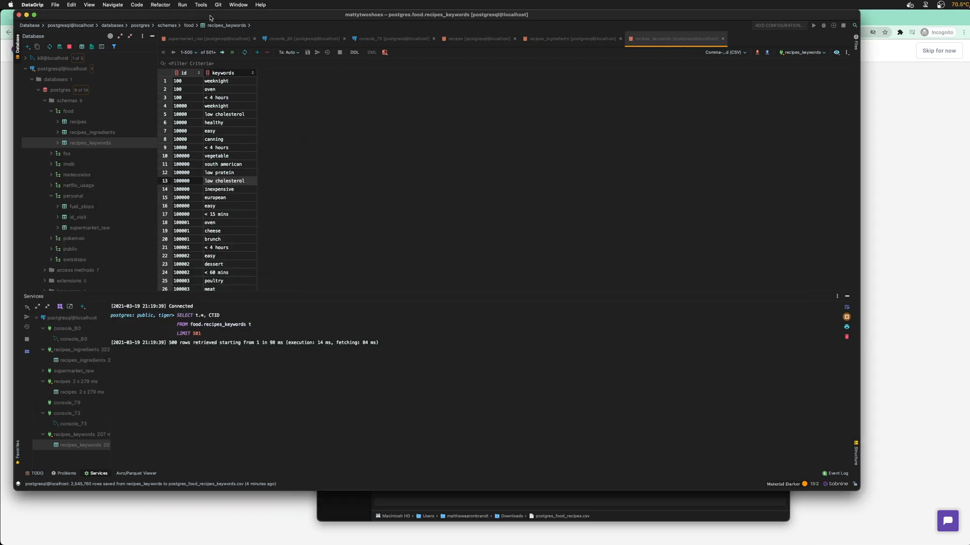
click(37, 4)
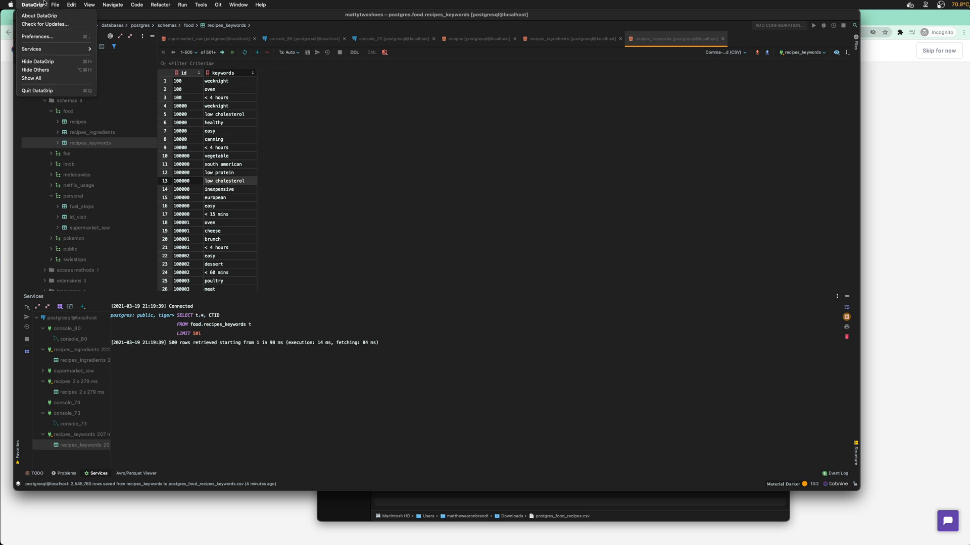
key(super+q)
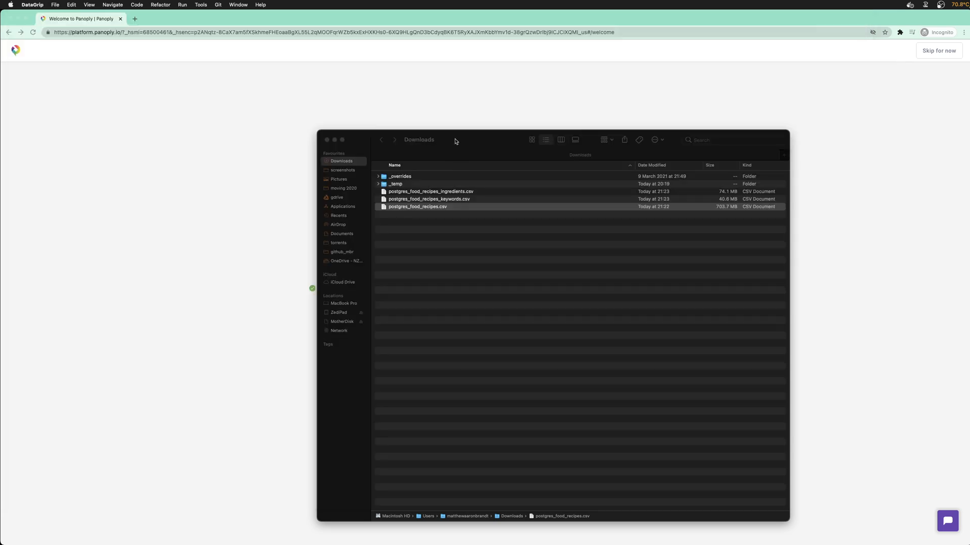
drag(457, 140, 416, 116)
click(909, 5)
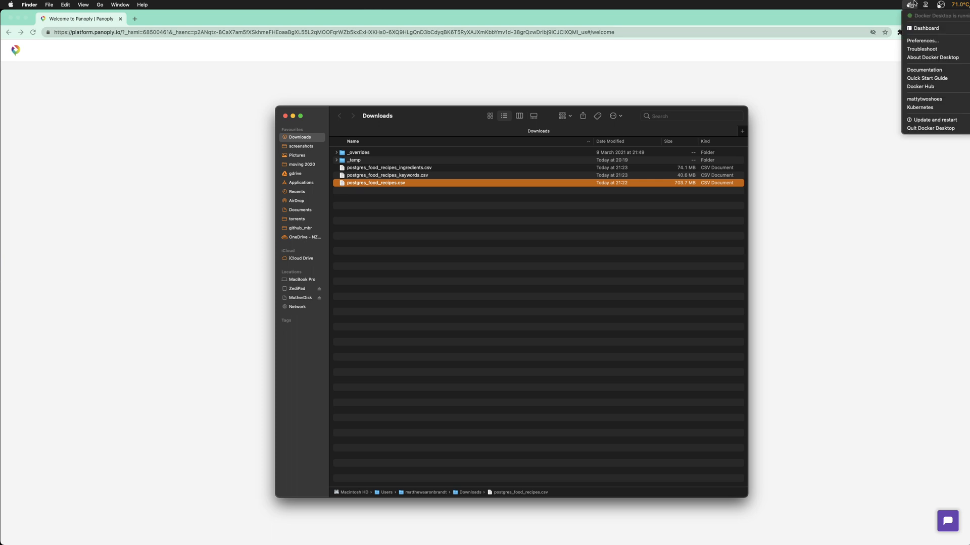
click(944, 129)
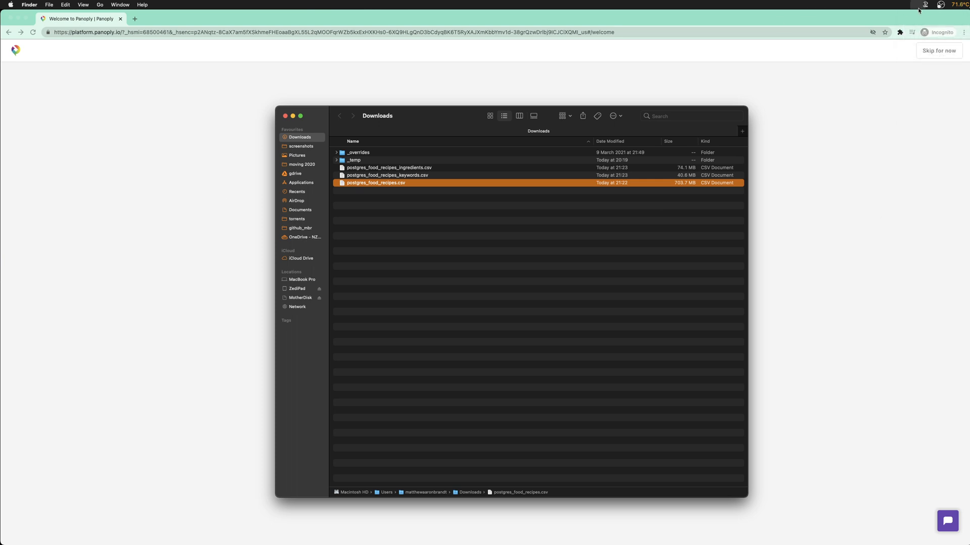
Deselect the CSV in Finder and bring the Panoply page in Chrome forward
drag(446, 116, 410, 115)
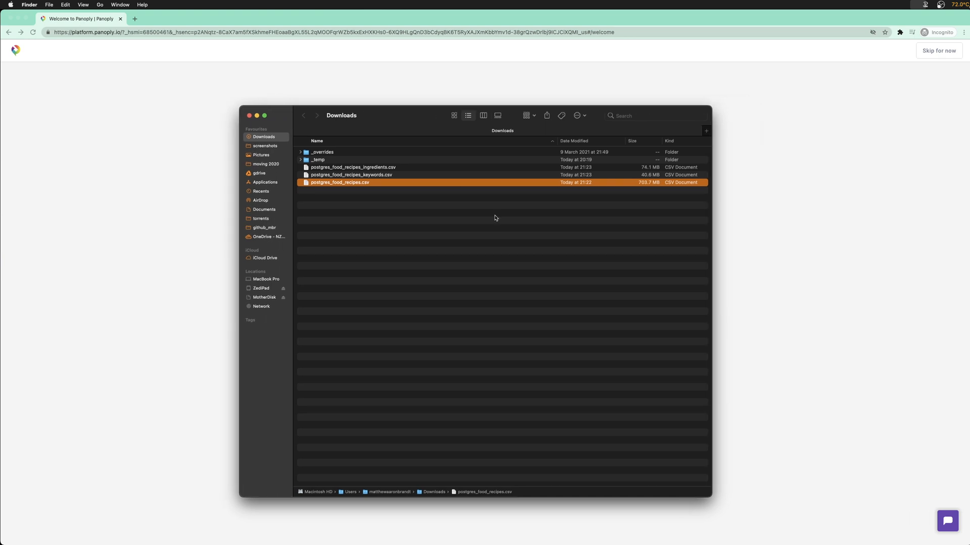
click(495, 218)
click(140, 100)
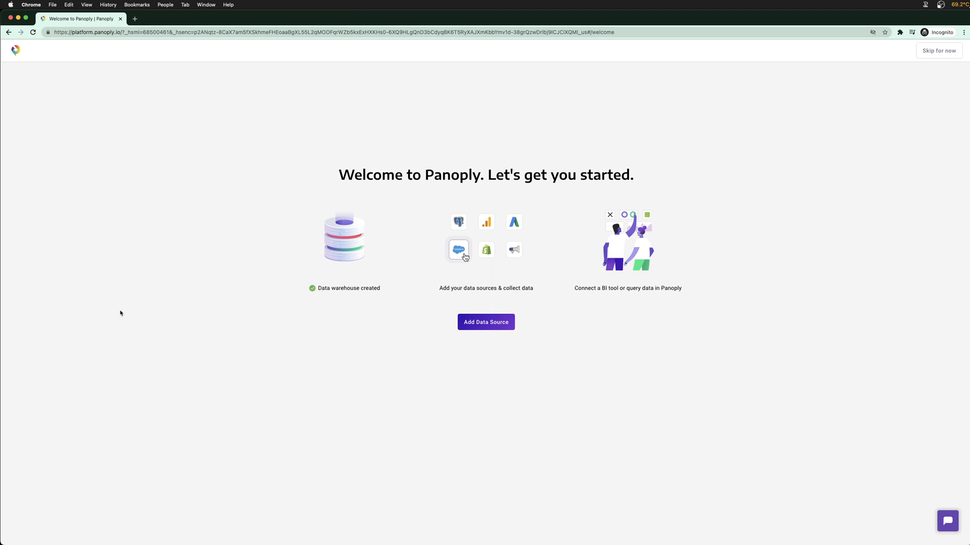
Start a new data source, browse the APIs and ETL Tools lists, then pick File Upload under Files & Services
click(497, 326)
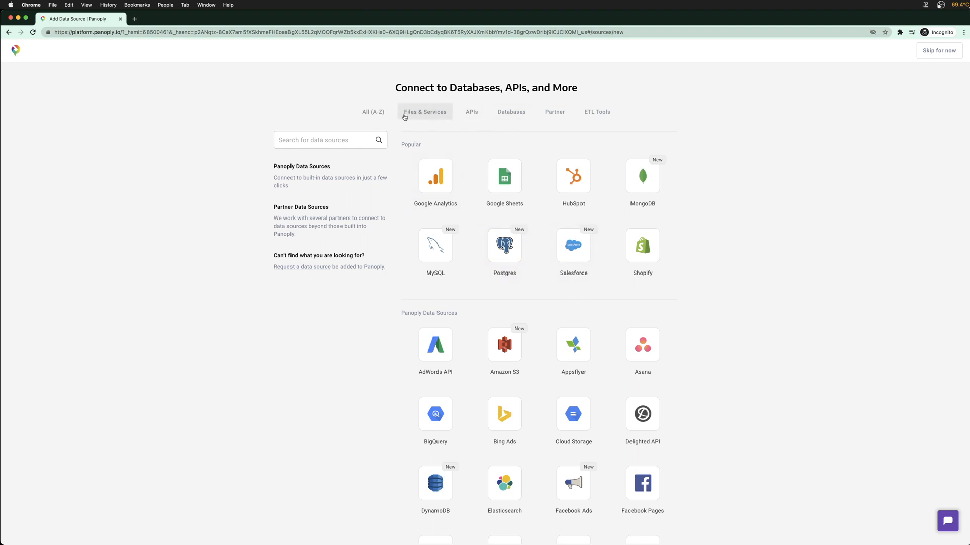
click(478, 114)
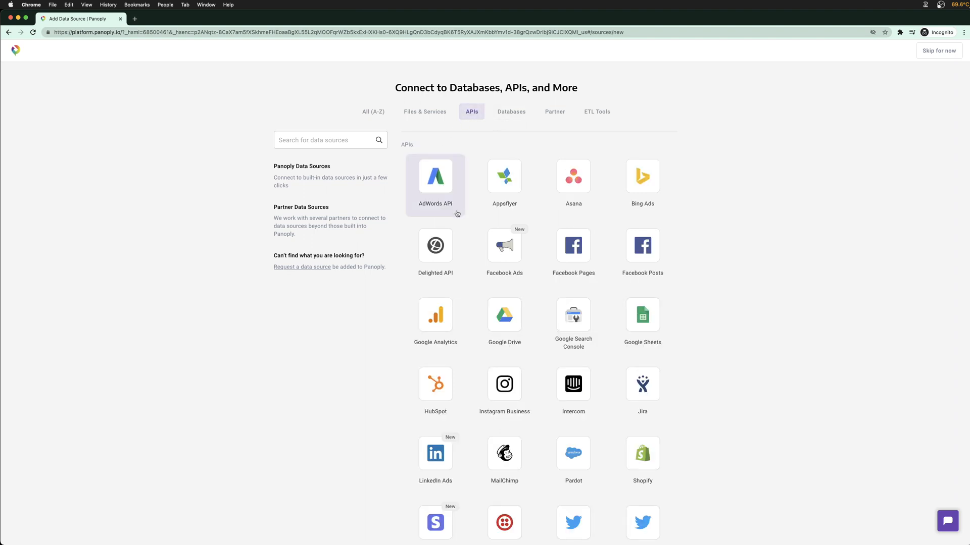
scroll(621, 357, down, 1)
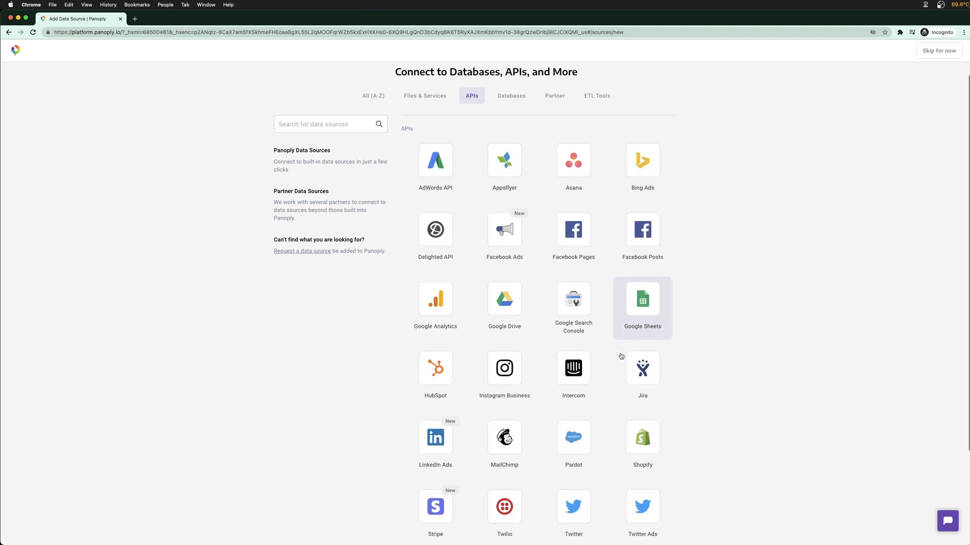
scroll(621, 357, down, 3)
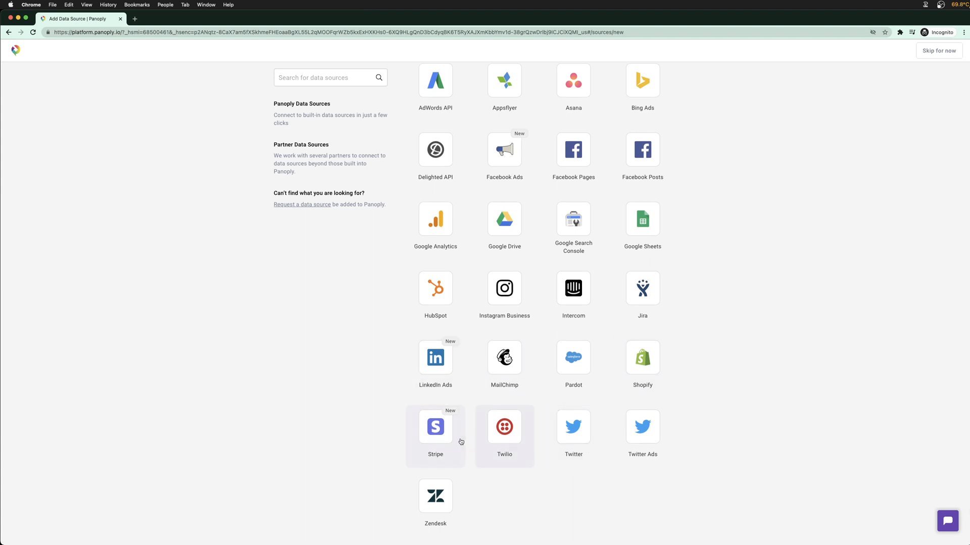
scroll(461, 442, up, 3)
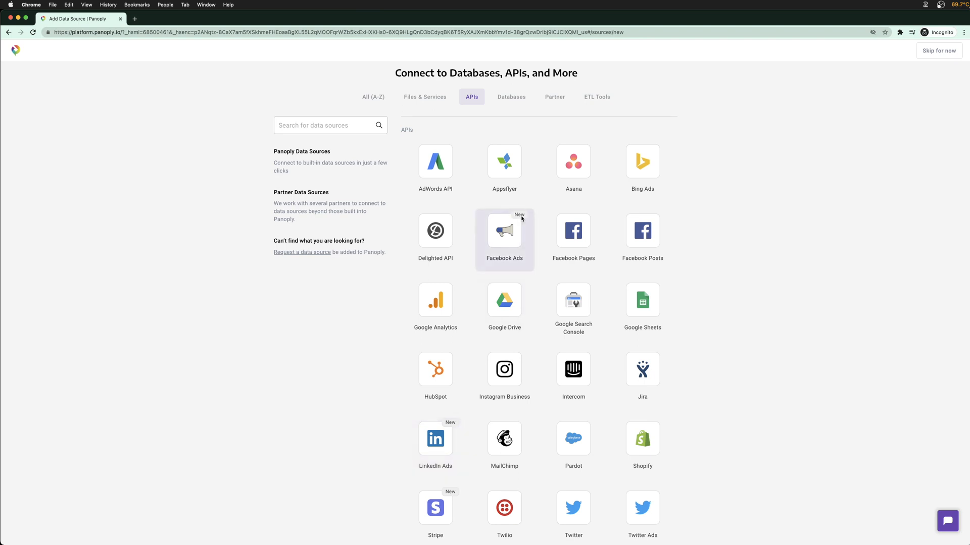
click(599, 99)
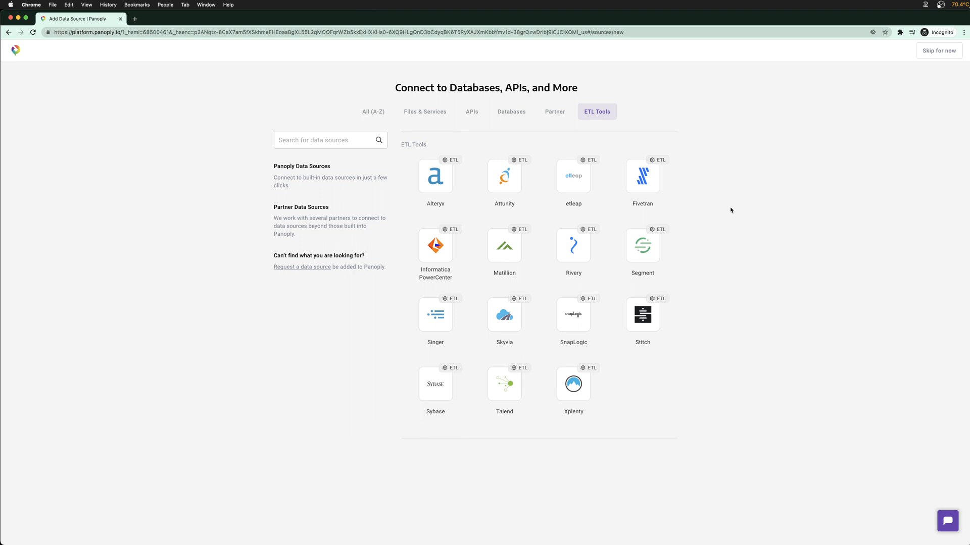
click(424, 112)
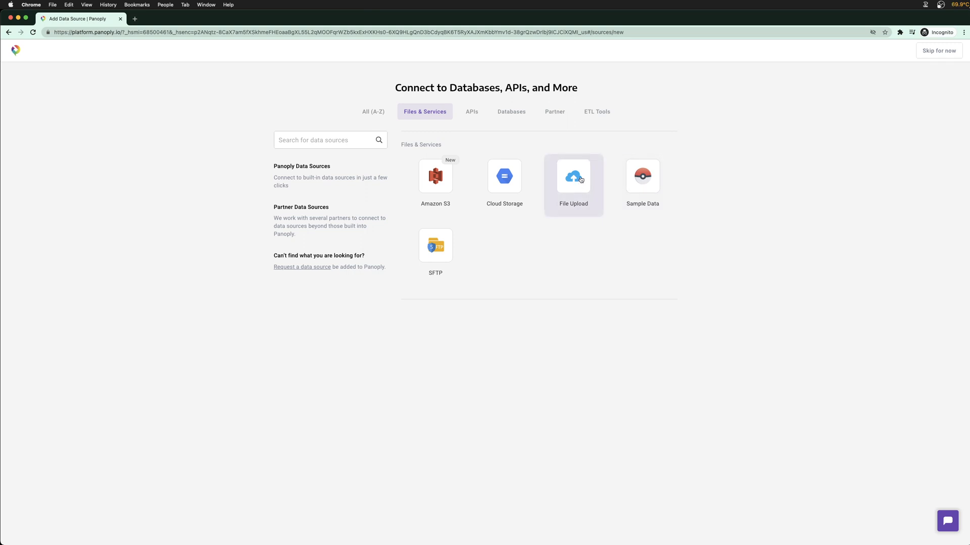
click(580, 192)
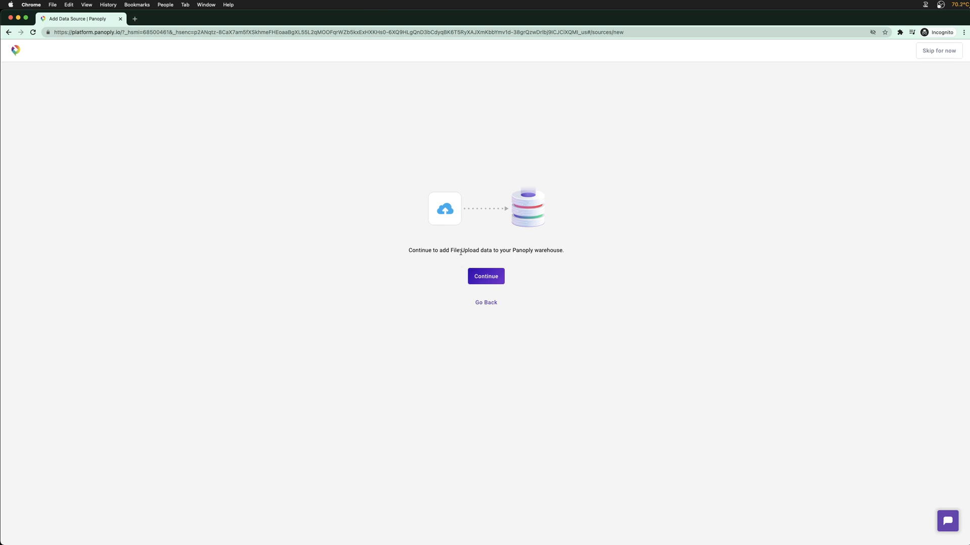
Continue with File Upload and attach postgres_food_recipes.csv from Downloads
click(497, 277)
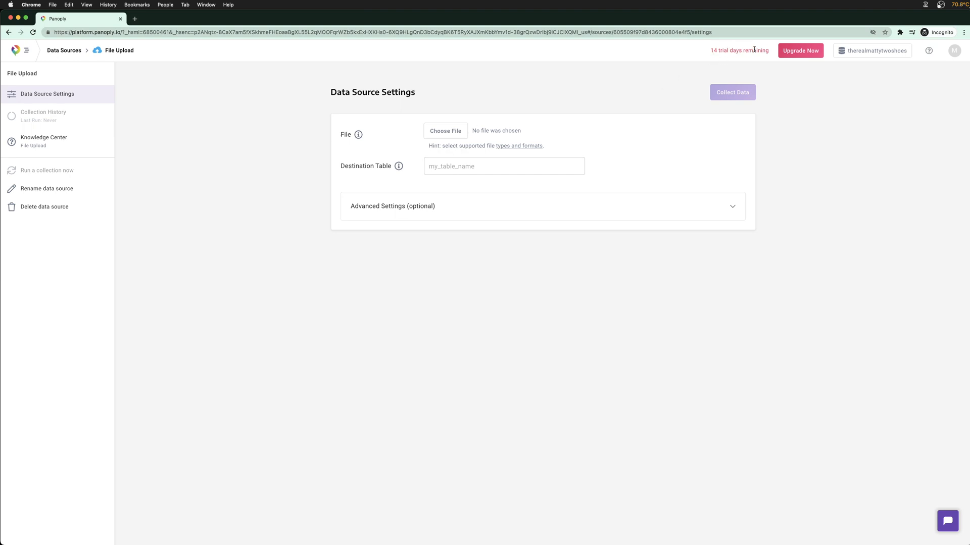
click(449, 133)
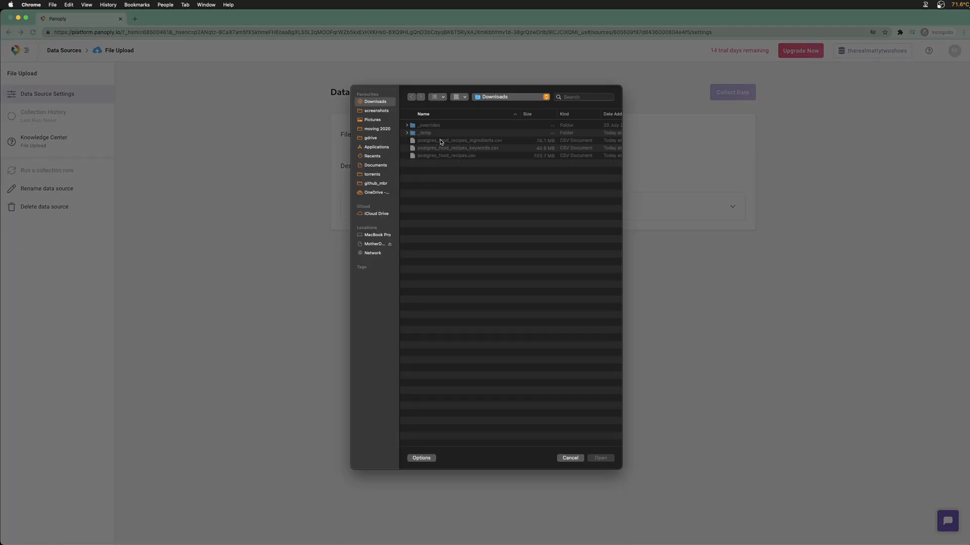
click(438, 141)
click(441, 155)
double_click(441, 155)
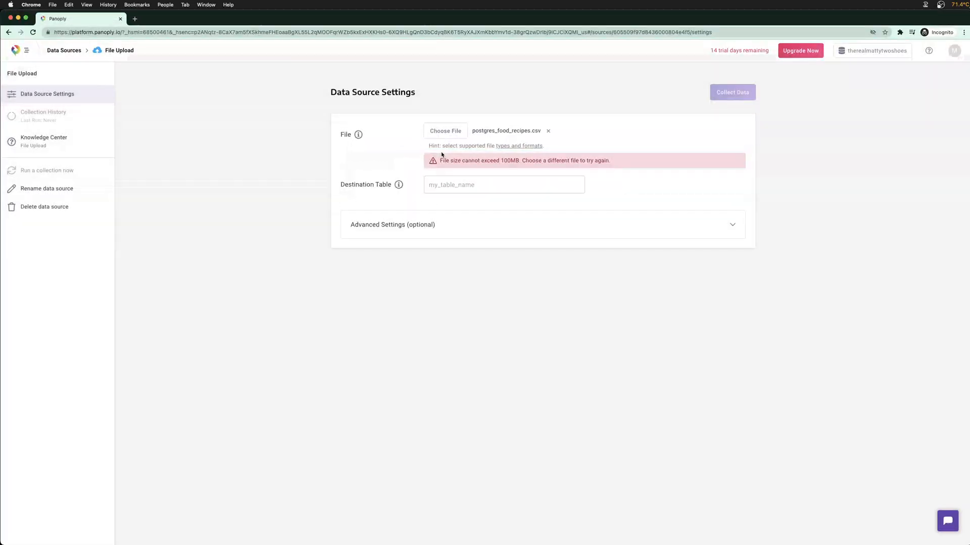
Highlight the 100MB size-limit error and remove the rejected recipes CSV
drag(502, 160, 562, 161)
click(509, 162)
click(561, 162)
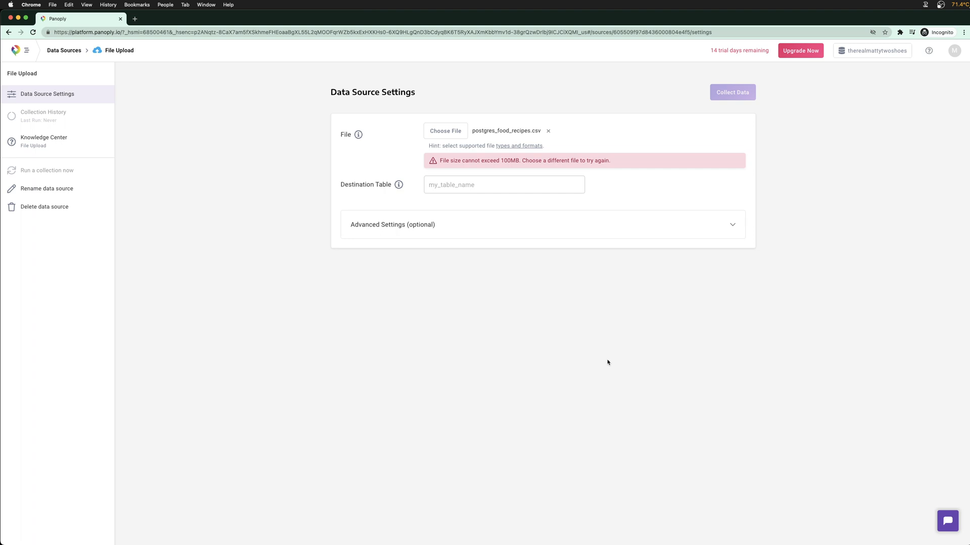
click(549, 131)
Open Downloads in Finder and check which apps can open the recipes CSV
mouse_move(623, 528)
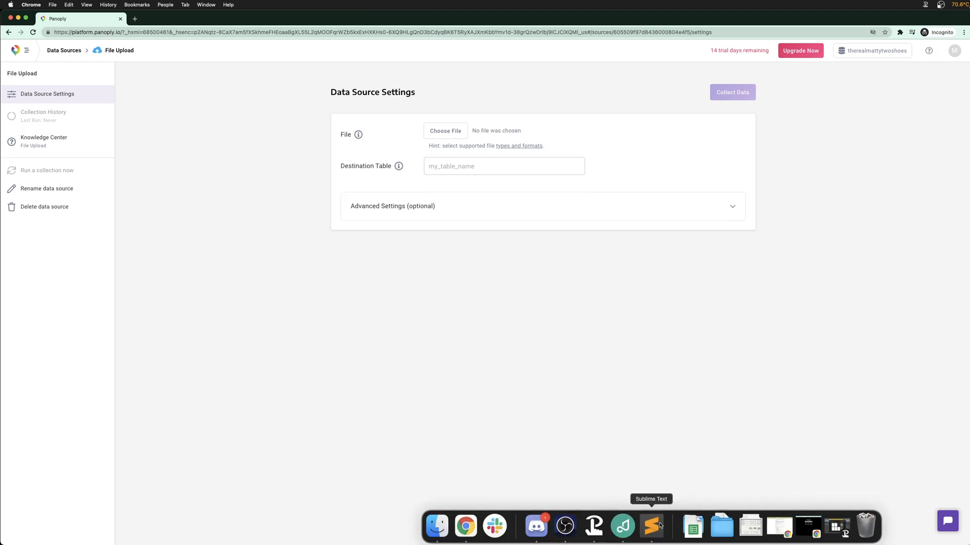
click(723, 527)
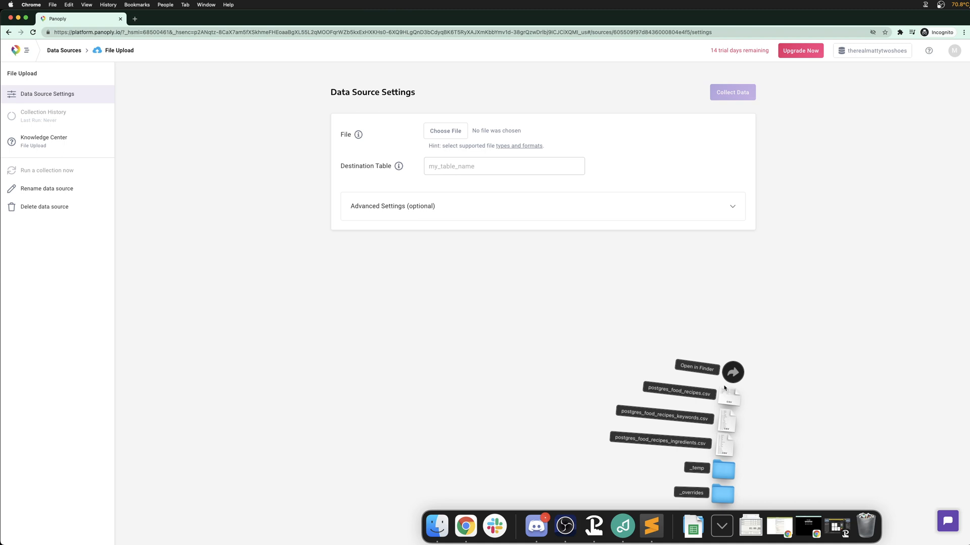
click(733, 373)
right_click(362, 183)
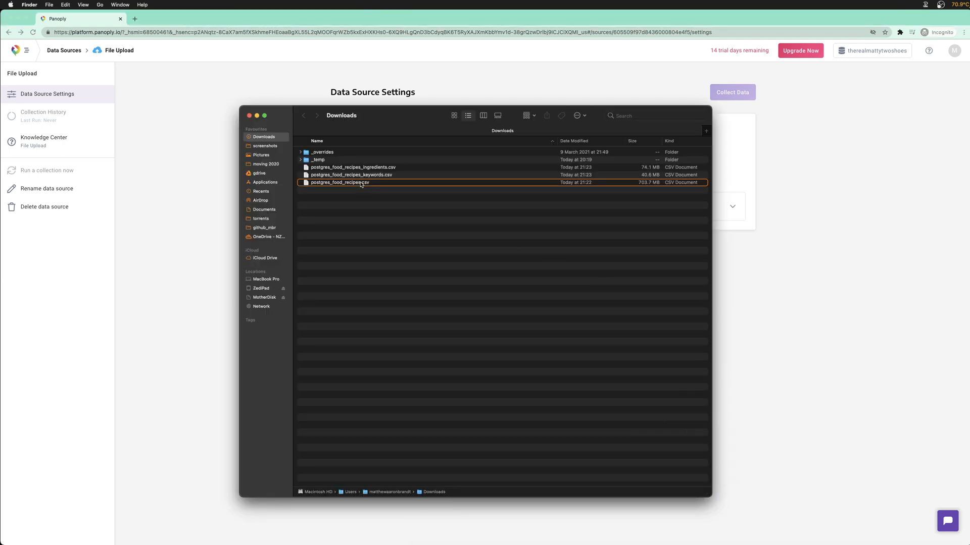
mouse_move(398, 195)
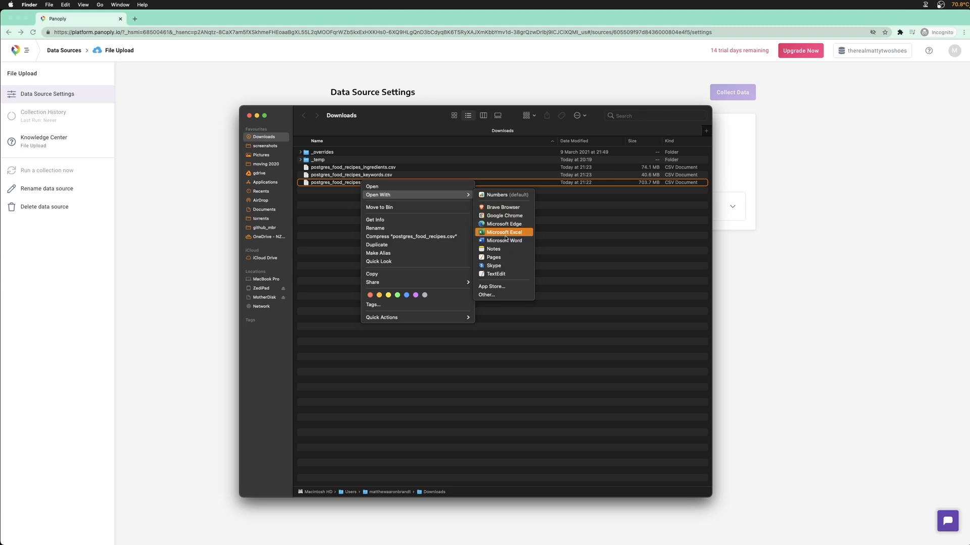
key(Escape)
Launch Sublime Text from Spotlight with the search 'sub'
key(super+space)
text(sub)
key(Return)
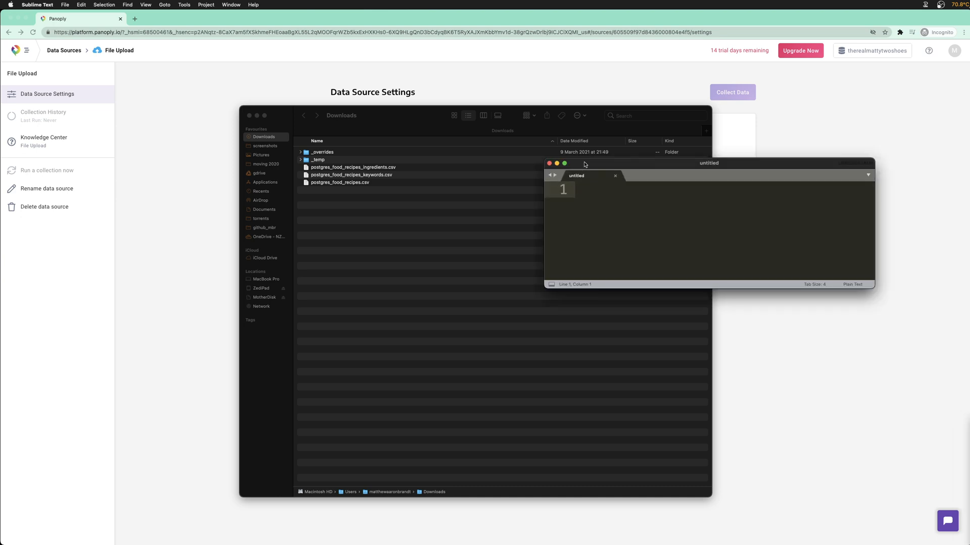
Drop postgres_food_recipes.csv into Sublime Text and arrange Finder and the editor side by side
drag(732, 216, 855, 373)
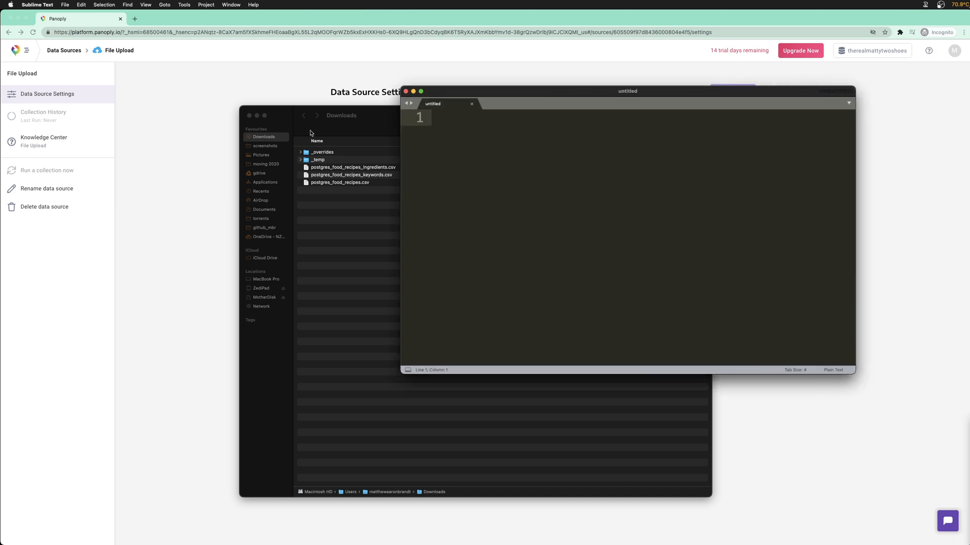
drag(331, 117, 237, 115)
drag(264, 183, 644, 119)
click(631, 96)
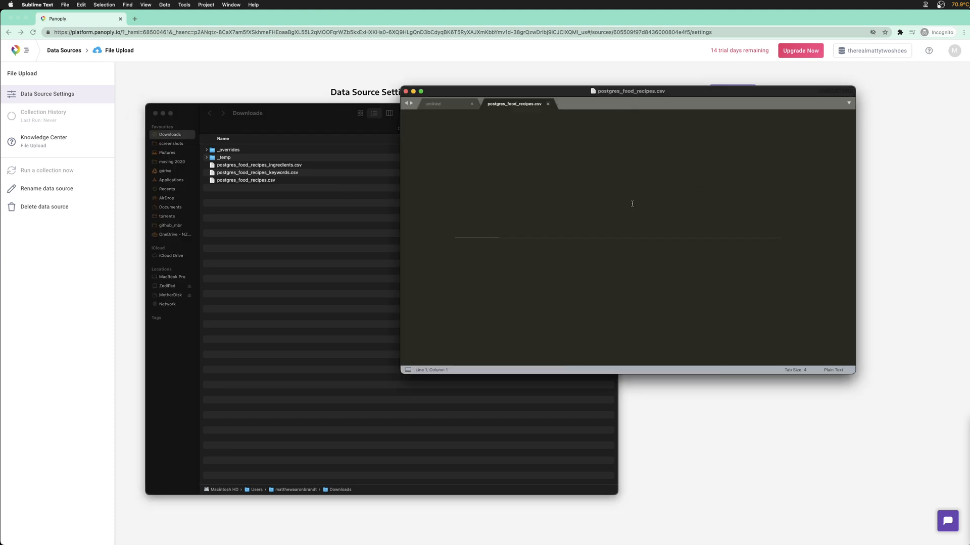
drag(342, 114, 281, 125)
drag(544, 96, 631, 88)
drag(265, 124, 237, 116)
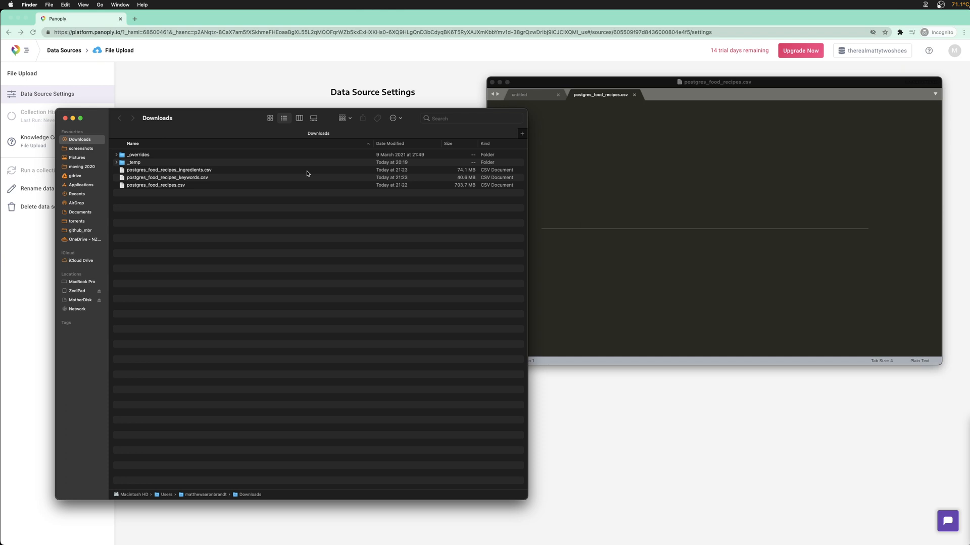
drag(233, 120, 217, 124)
drag(512, 117, 471, 117)
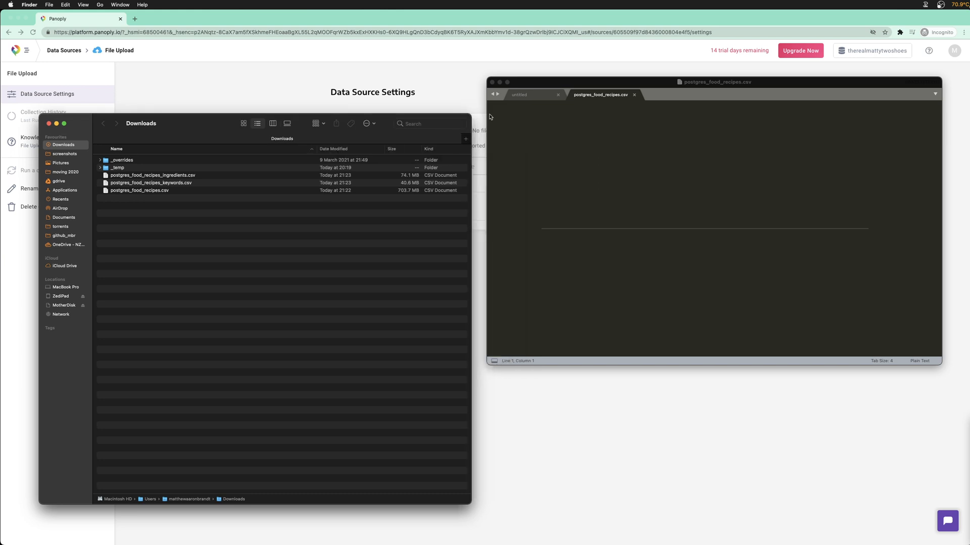
drag(207, 121, 192, 121)
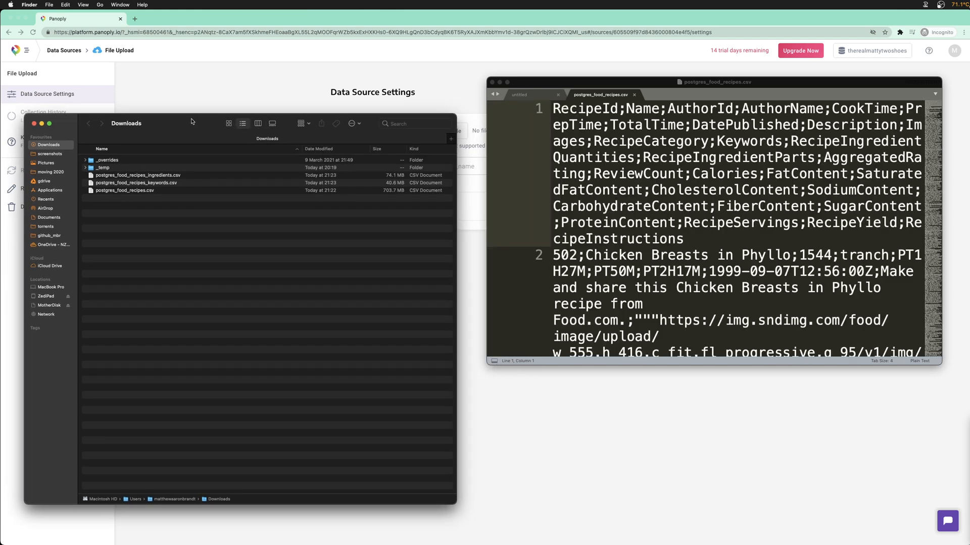
click(678, 121)
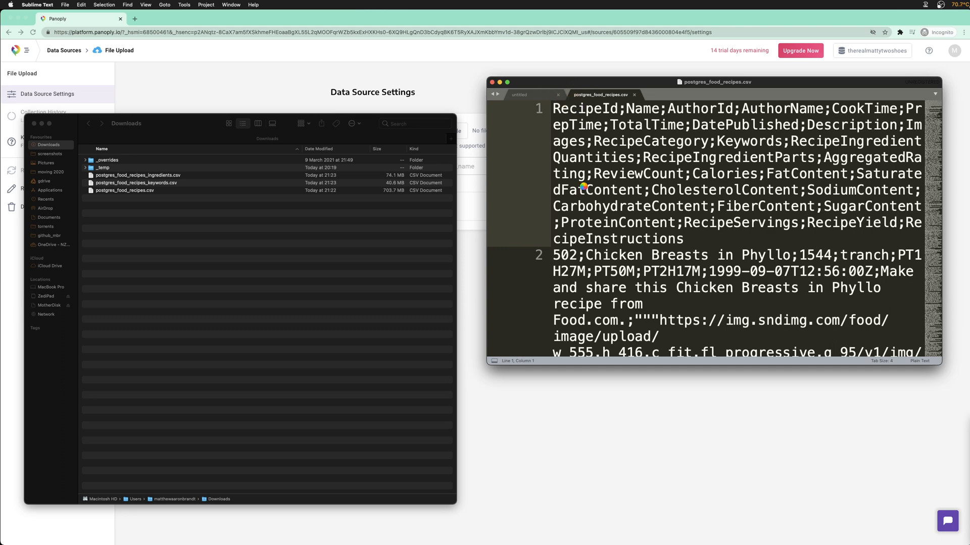
Shrink the editor font two steps and check Sublime Text's Dock menu without quitting
key(super+minus)
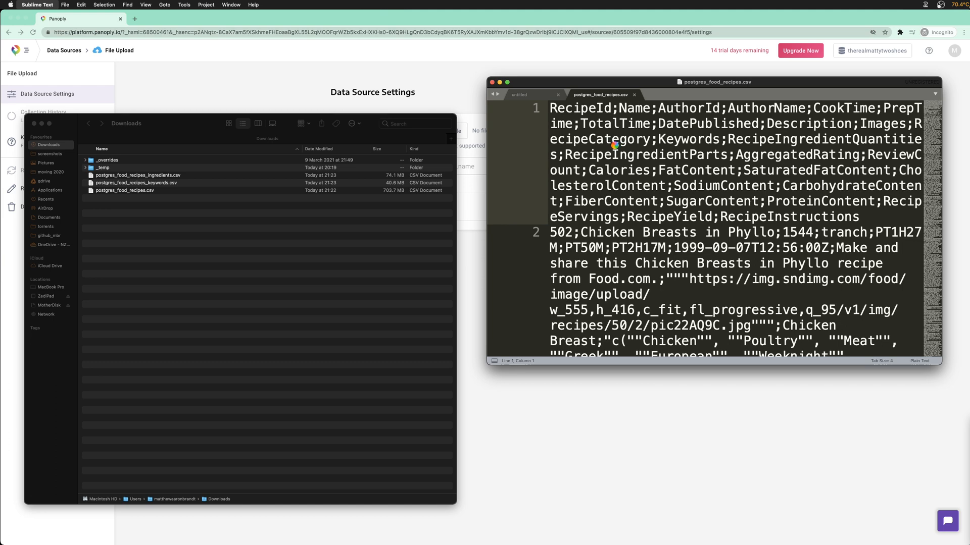
key(super+minus)
key(super+minus)
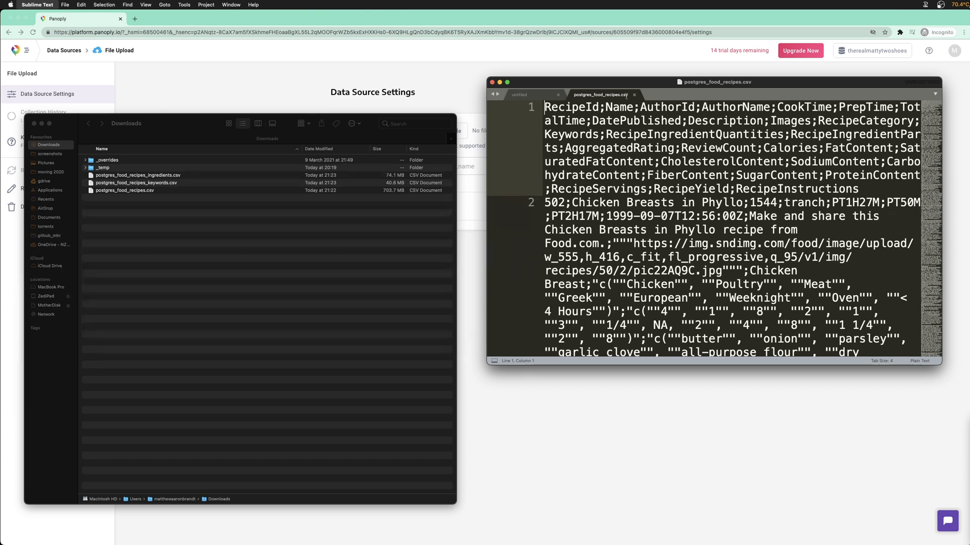
mouse_move(650, 534)
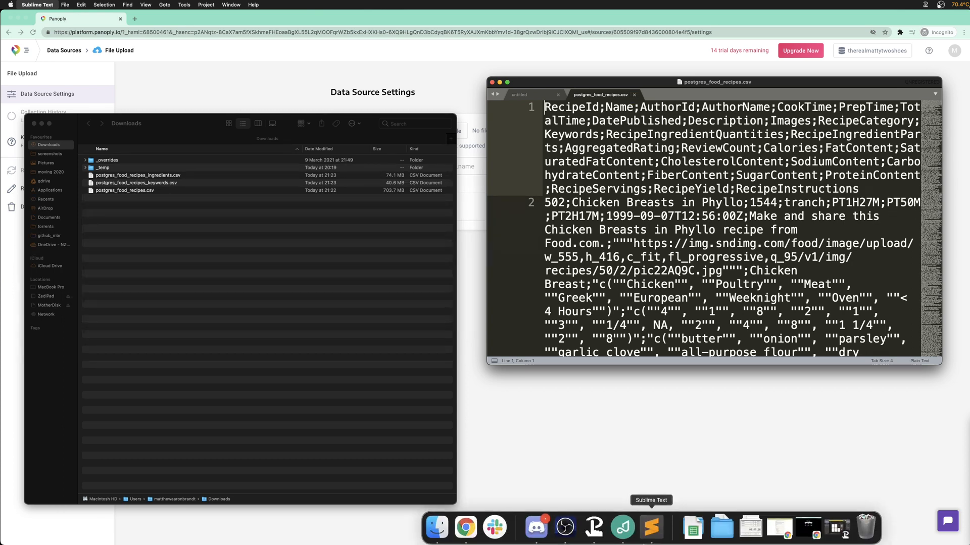
right_click(653, 527)
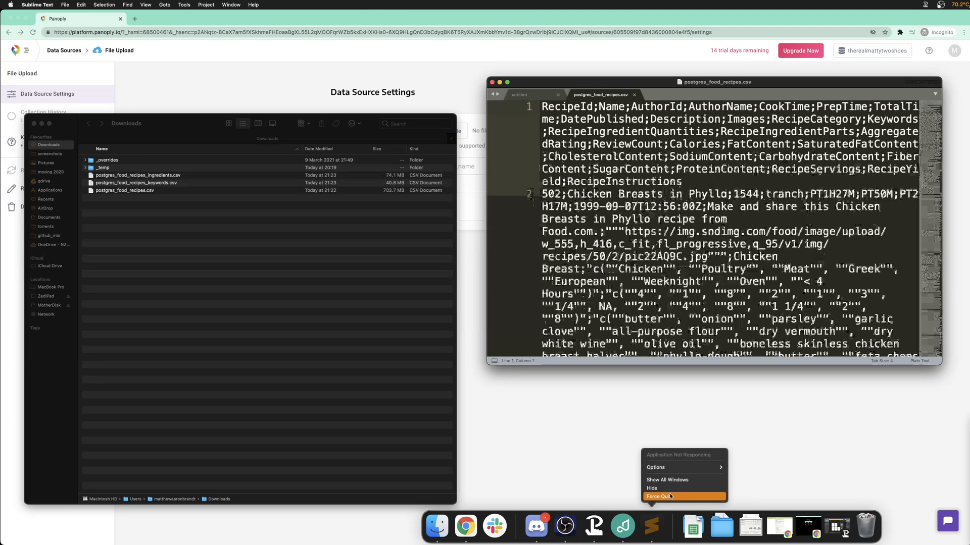
click(683, 415)
Jump via the minimap to the file's end and inspect the final record at line 960015
click(684, 306)
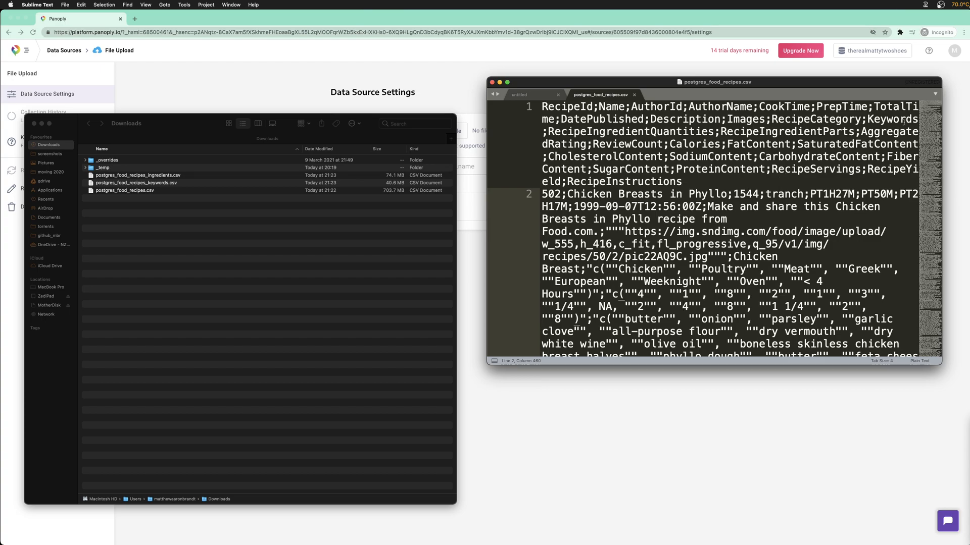
drag(933, 109, 929, 208)
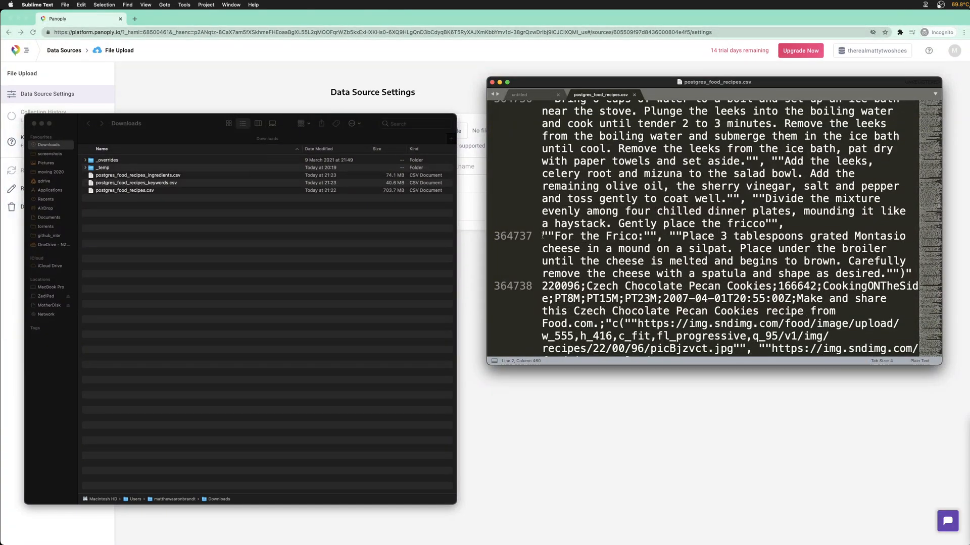
click(542, 236)
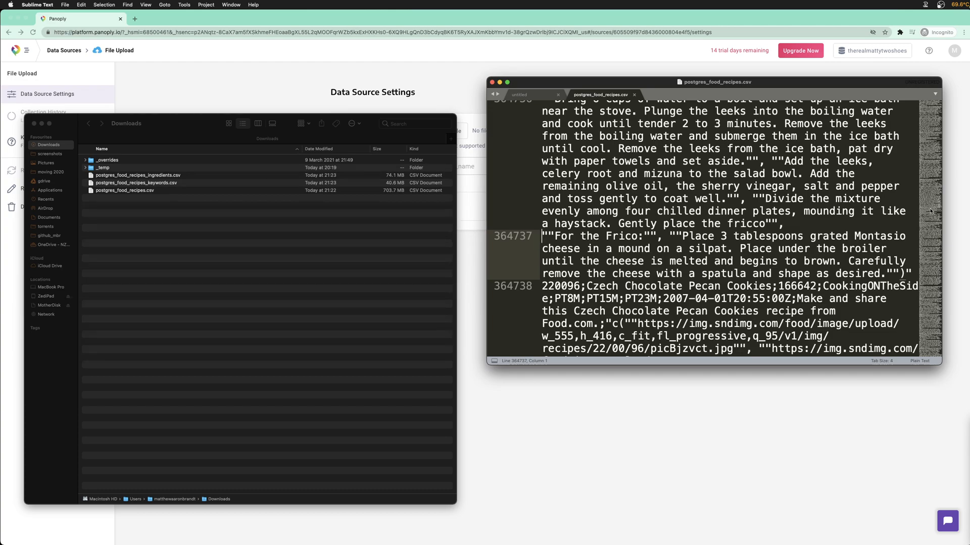
scroll(931, 239, down, 5)
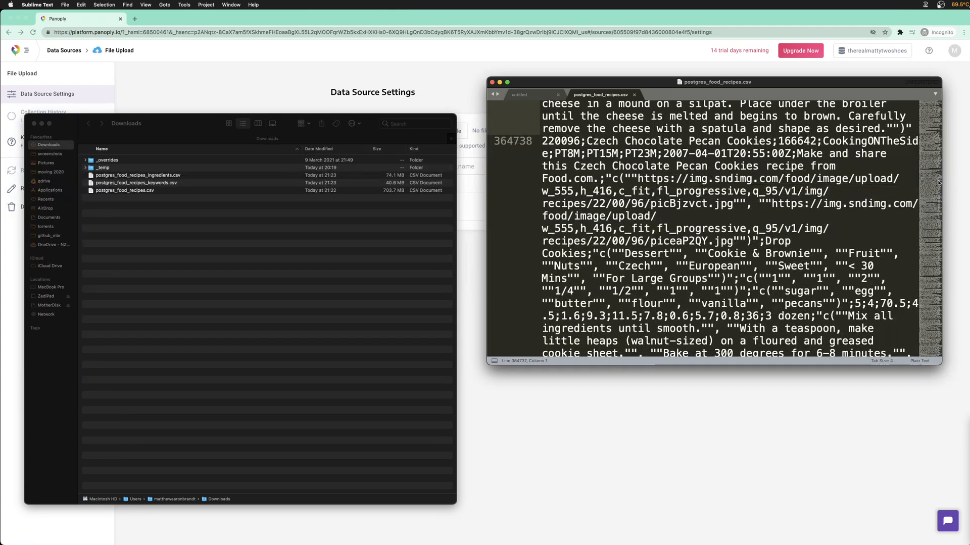
drag(930, 199, 931, 355)
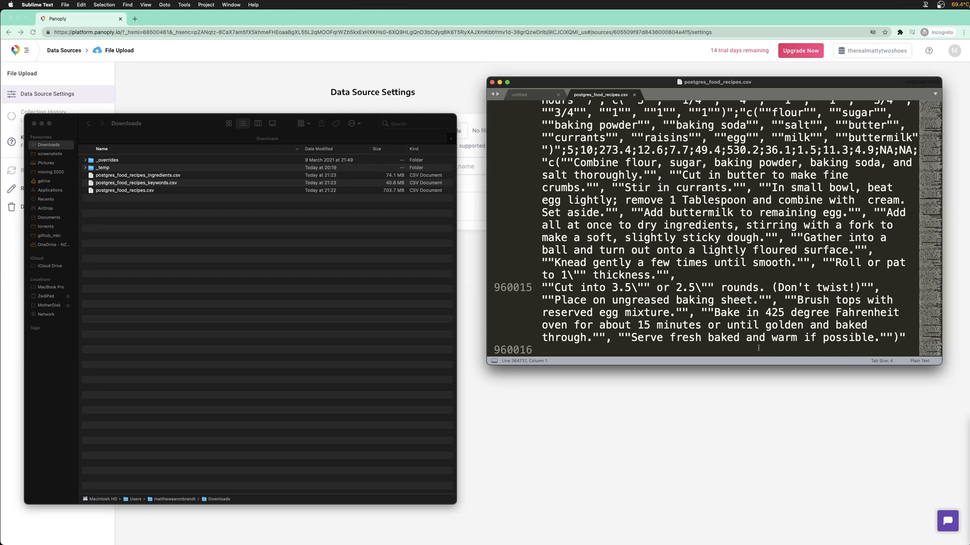
triple_click(540, 287)
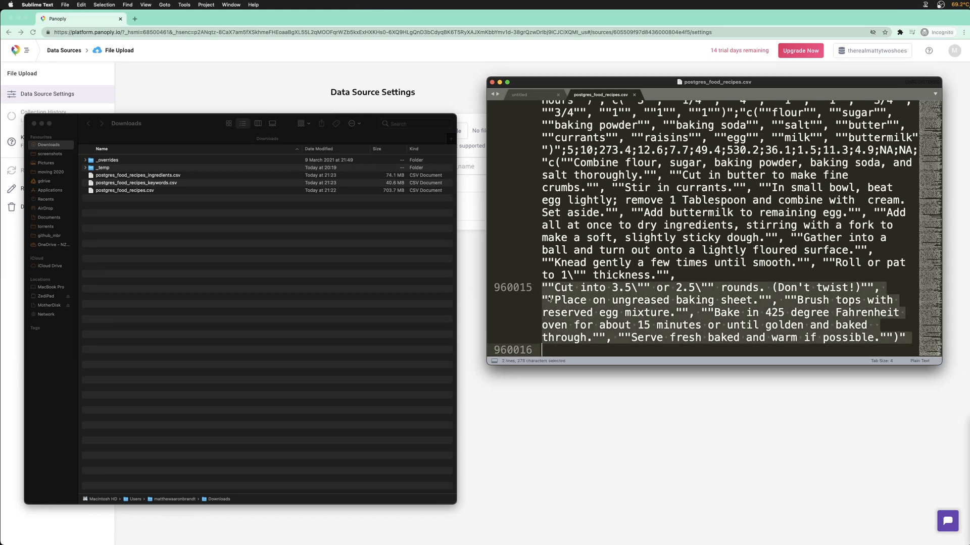
click(606, 301)
scroll(935, 320, up, 5)
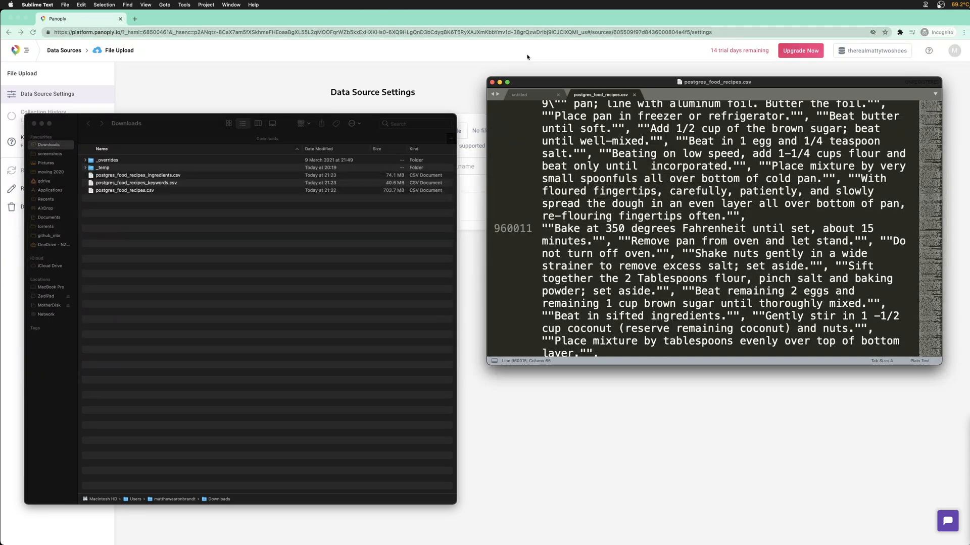
Move the editor window left and inspect the Super Scones record near line 960014
drag(528, 83, 328, 95)
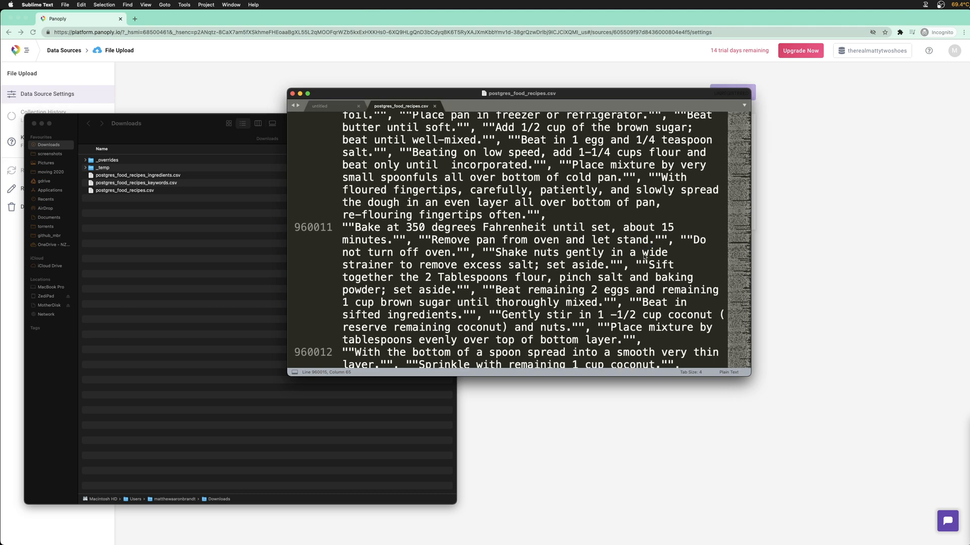
click(565, 223)
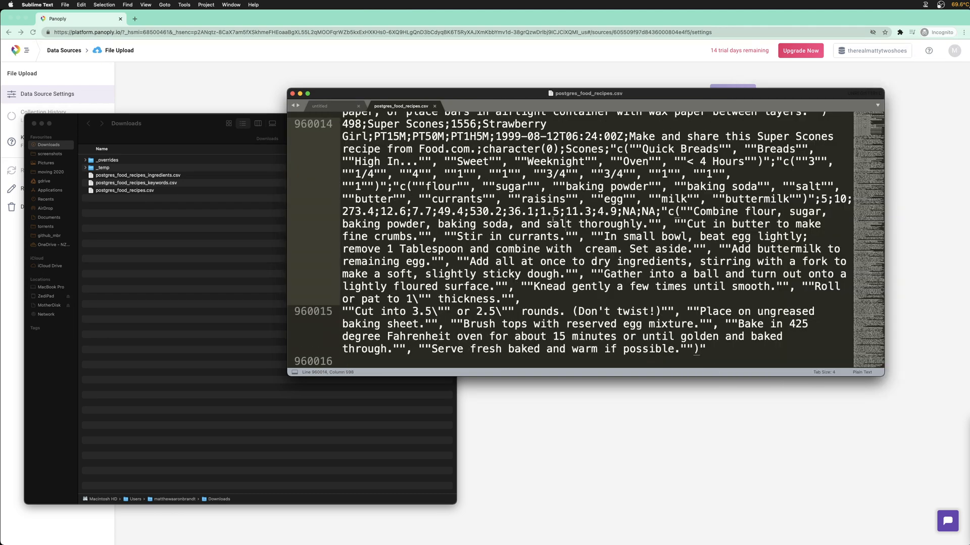
click(536, 296)
scroll(536, 296, up, 3)
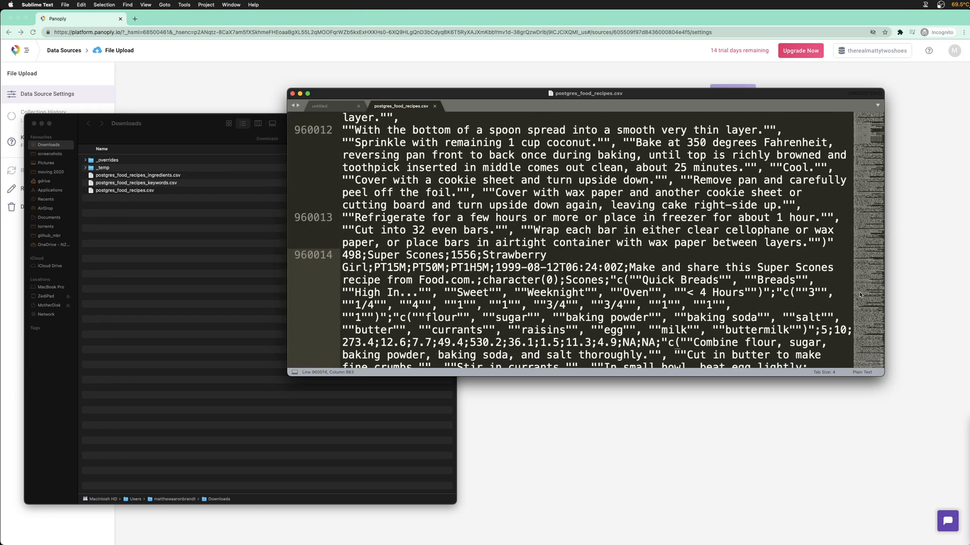
scroll(860, 294, up, 10)
scroll(867, 210, up, 10)
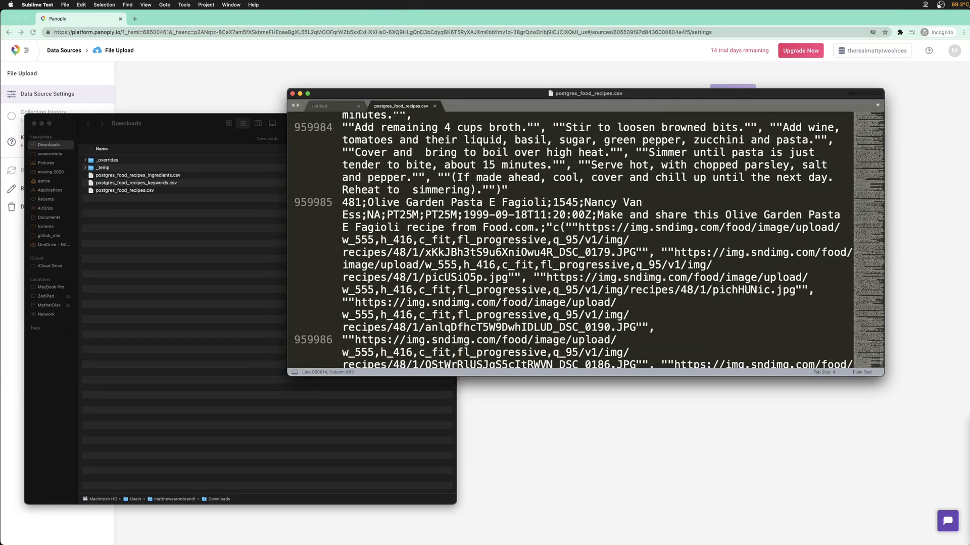
Scroll back up through the Olive Garden record past line 959983
drag(333, 203, 680, 227)
scroll(606, 212, up, 3)
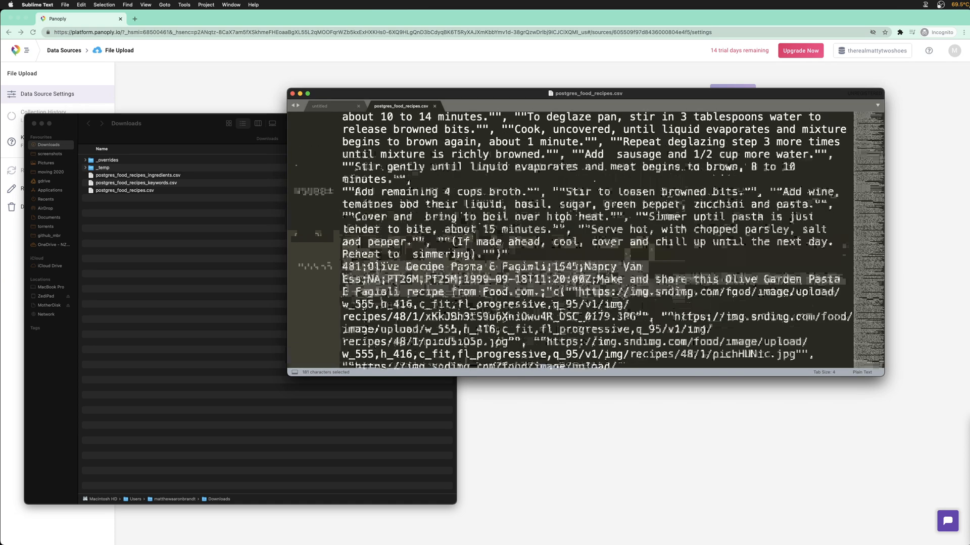
click(418, 179)
scroll(417, 179, up, 4)
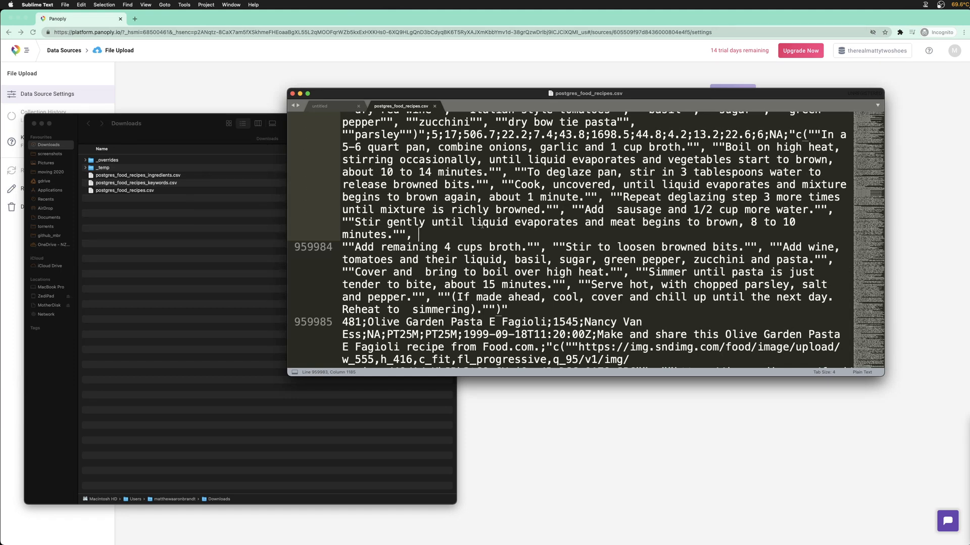
scroll(467, 246, up, 2)
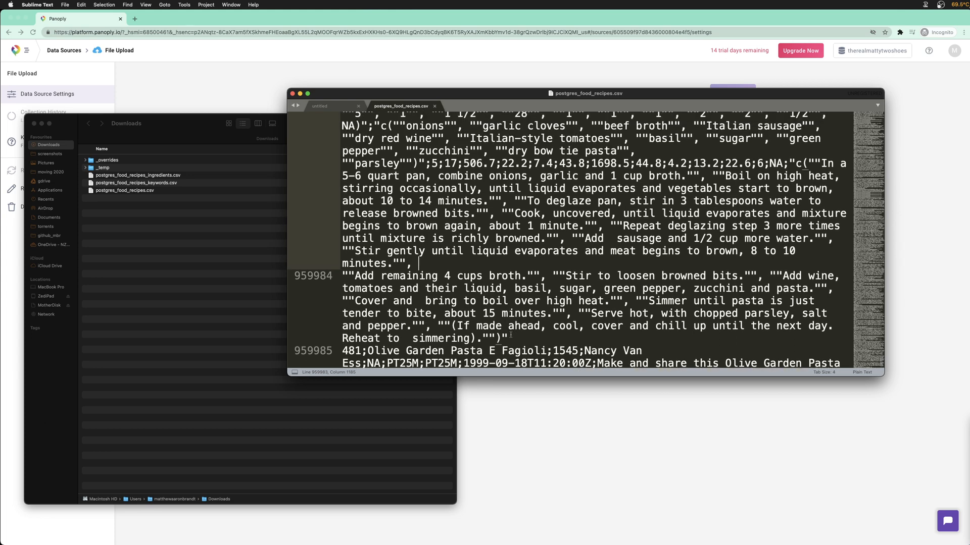
scroll(458, 271, up, 5)
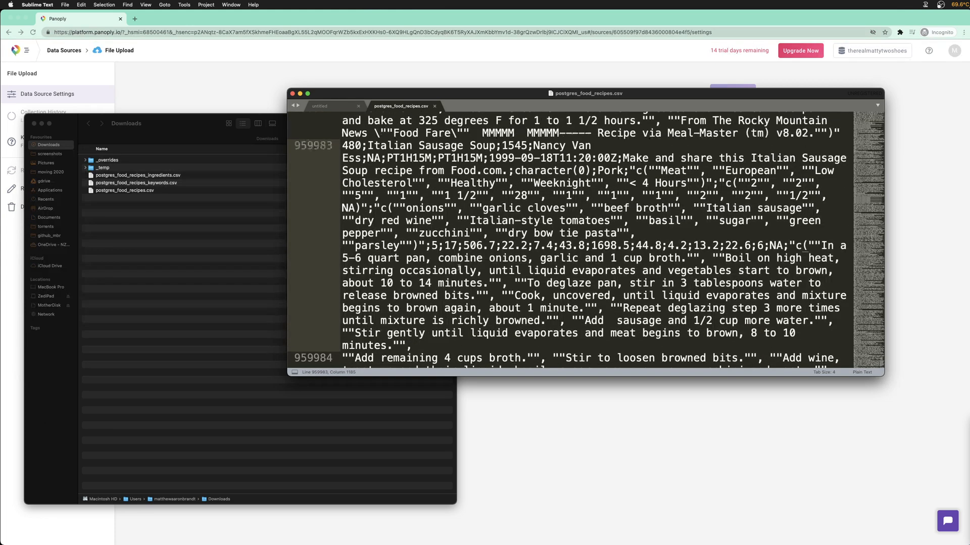
scroll(458, 270, up, 2)
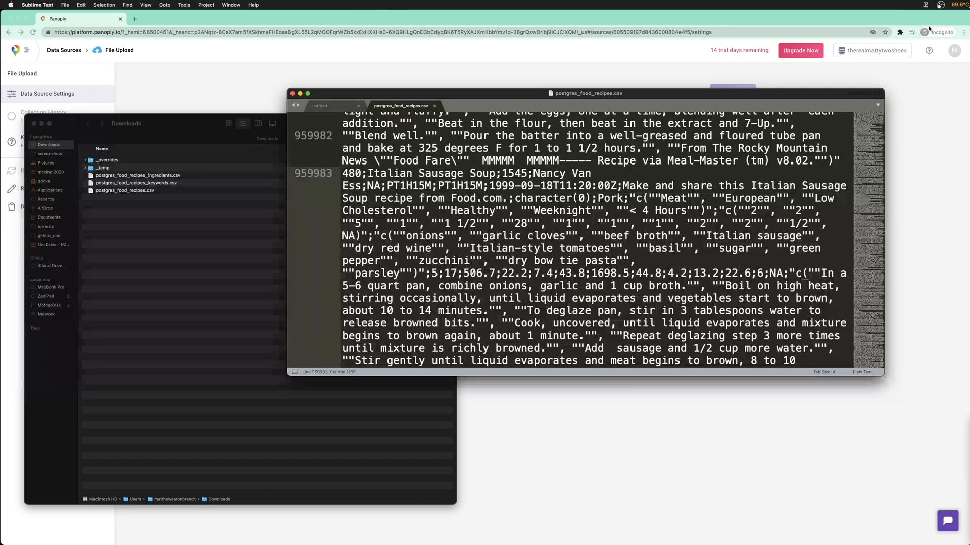
Launch Docker from Spotlight, then search Spotlight for DataGrip
key(super+space)
text(docker)
key(Return)
key(super+space)
text(dataGrip)
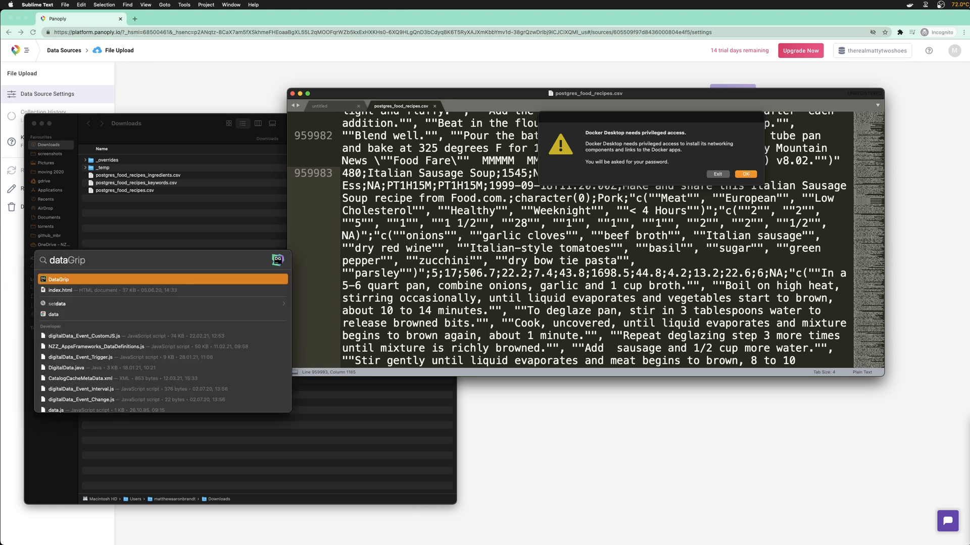
Grant Docker Desktop privileged helper-tool access by entering the account password
click(746, 174)
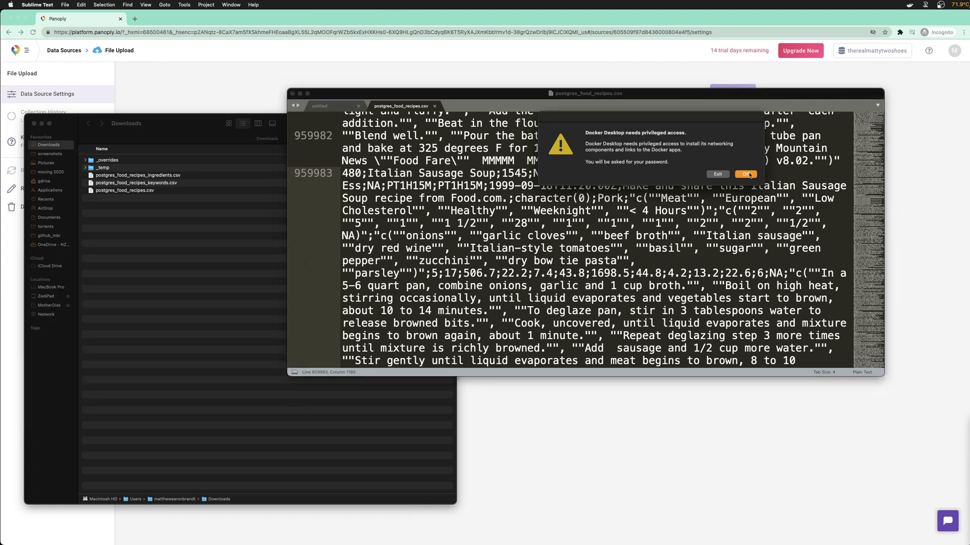
text(•••••••••••••)
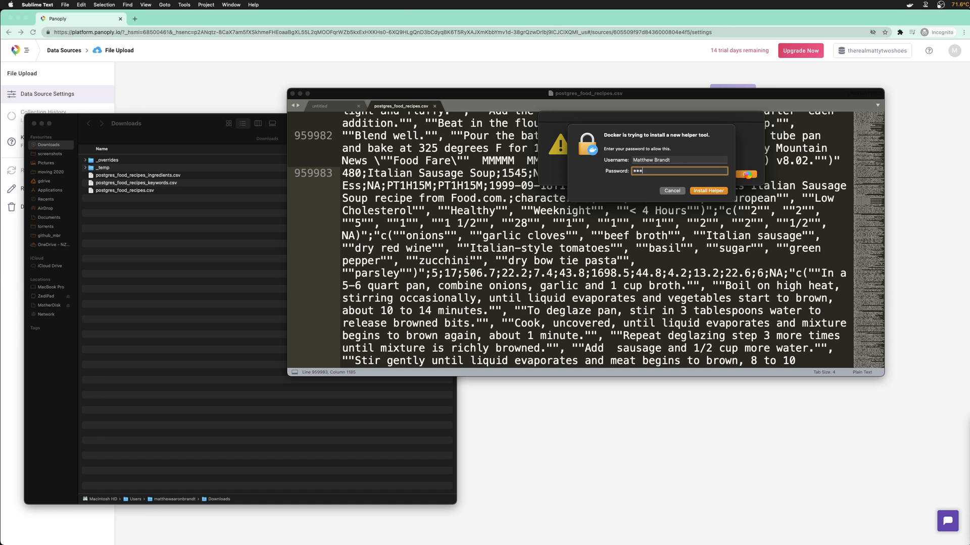
key(Return)
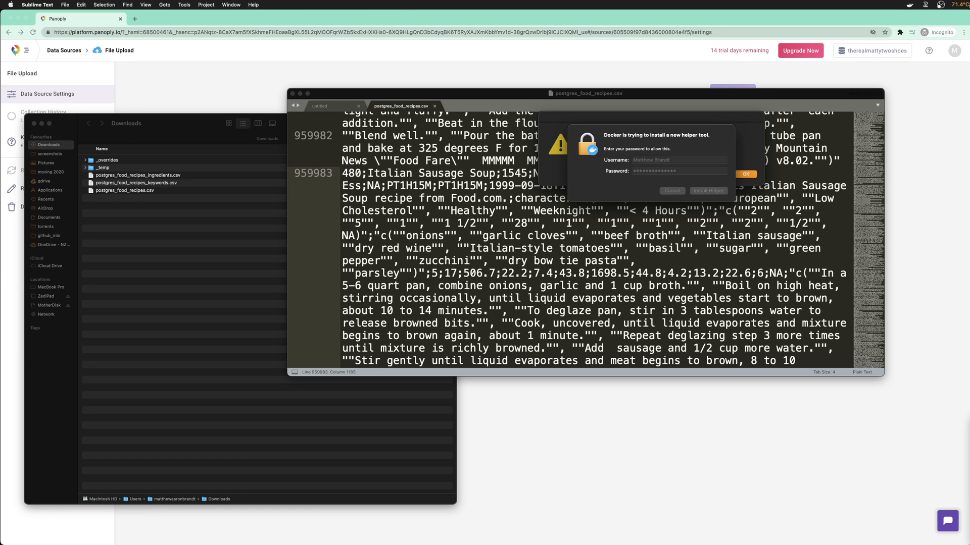
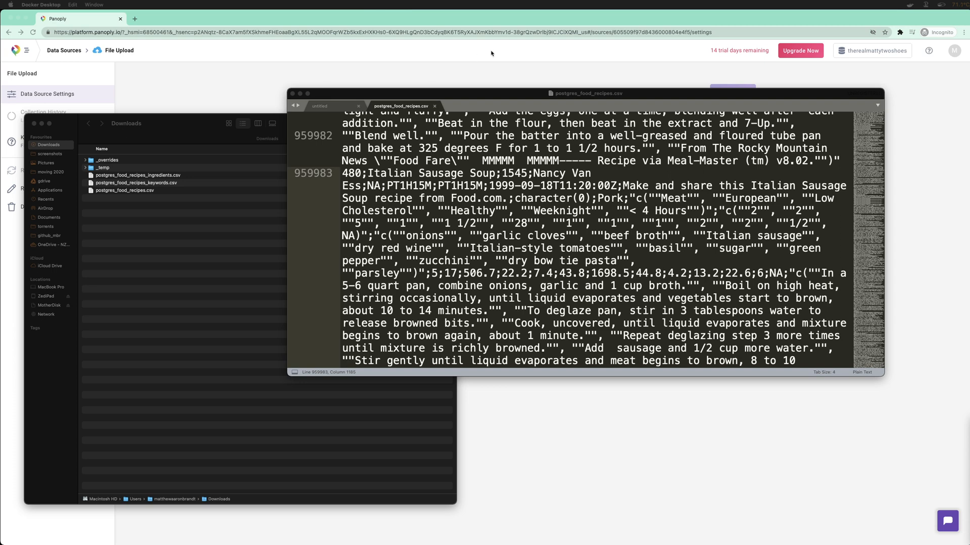
Close postgres_food_recipes.csv and its text editor window, leaving Docker Desktop open
drag(477, 93, 478, 100)
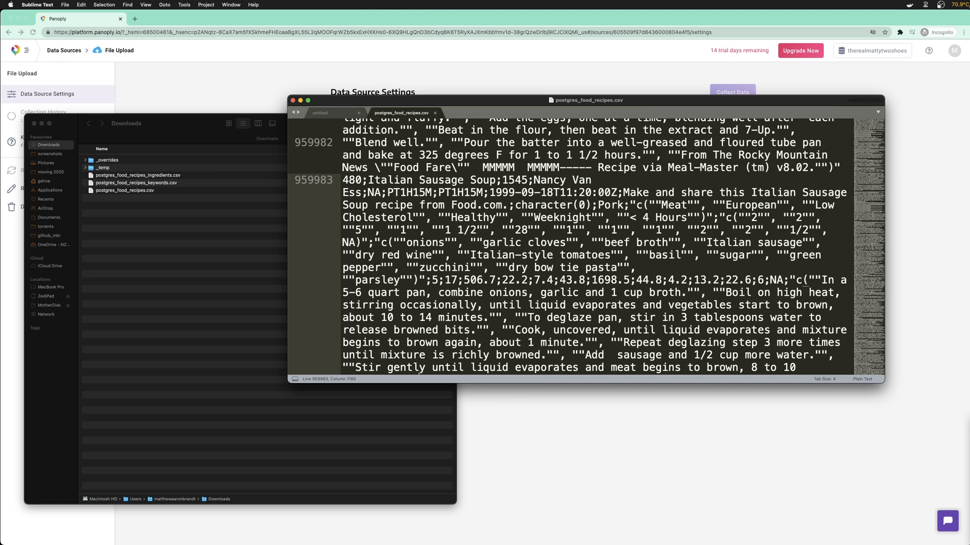
drag(472, 95, 514, 136)
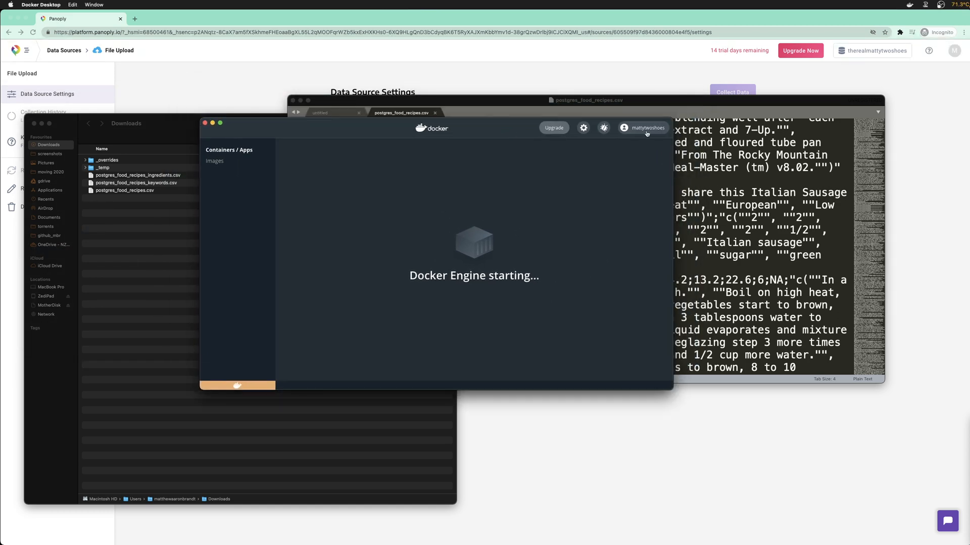
click(220, 162)
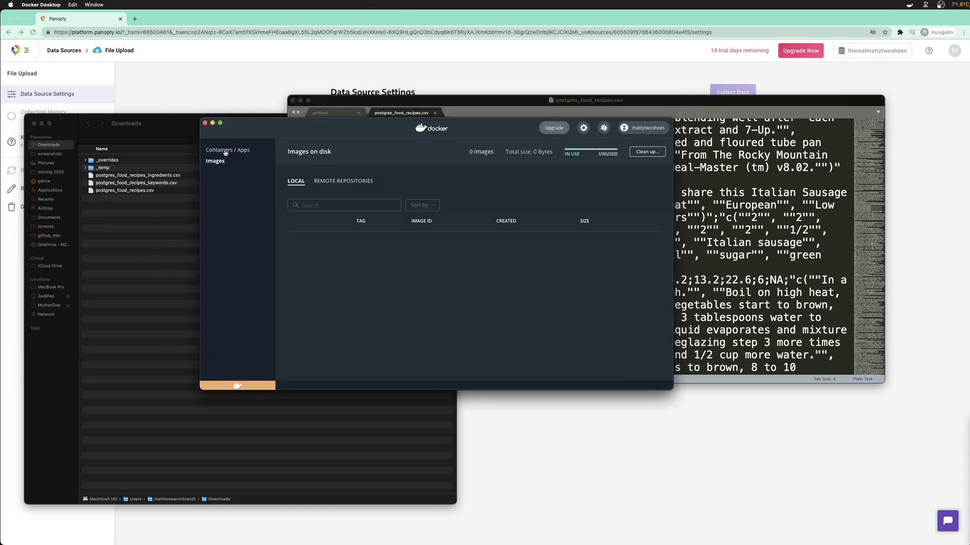
click(226, 151)
drag(505, 131, 428, 161)
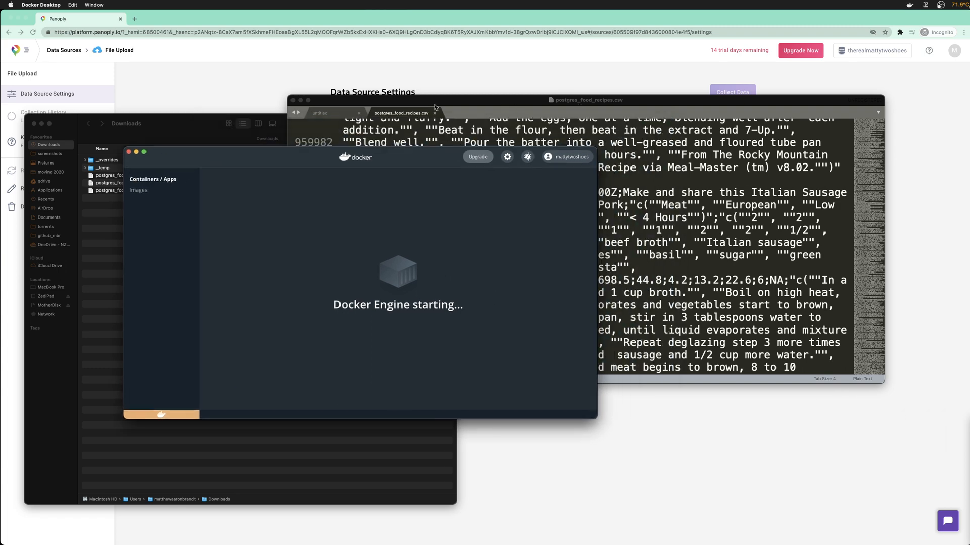
click(438, 108)
click(435, 112)
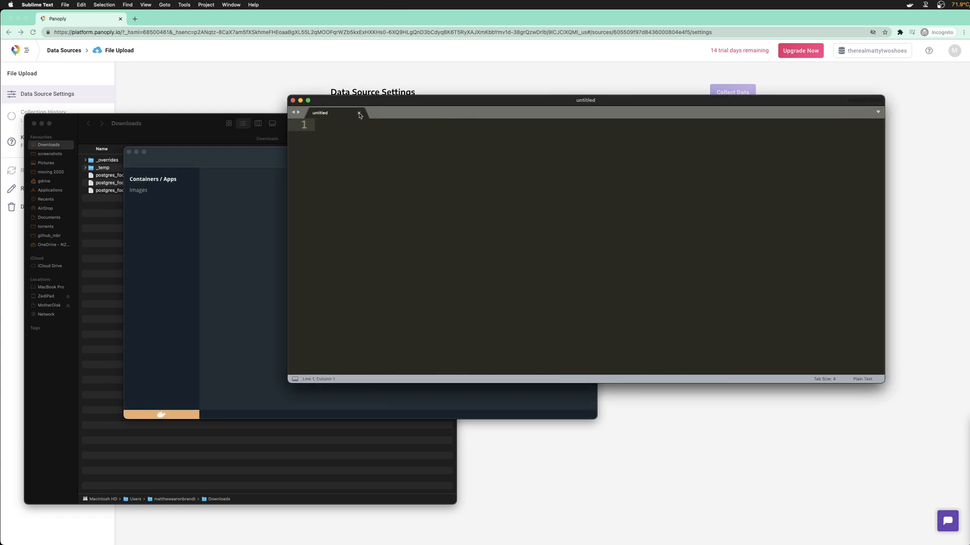
key(super+w)
Start the postgis_with_data container in Docker Desktop
drag(408, 159, 690, 101)
click(222, 241)
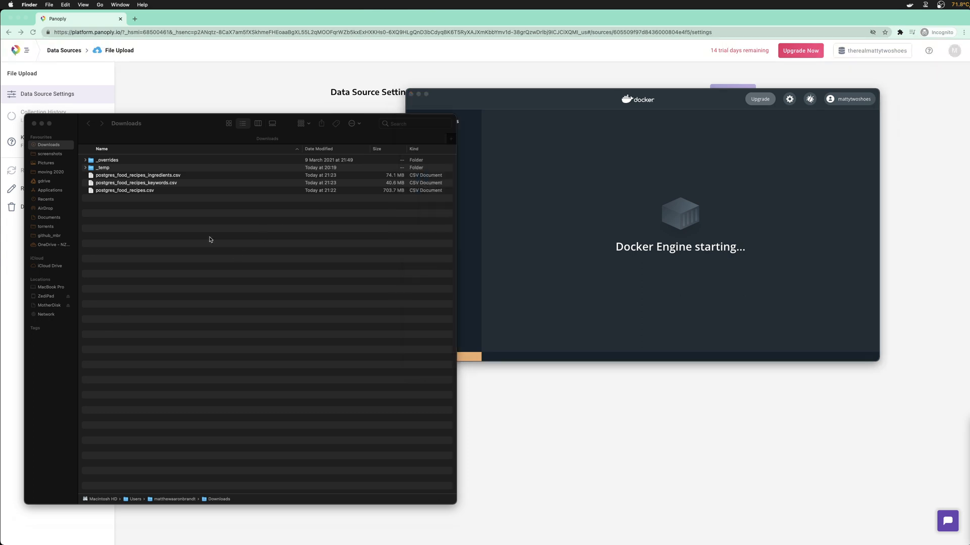
click(165, 192)
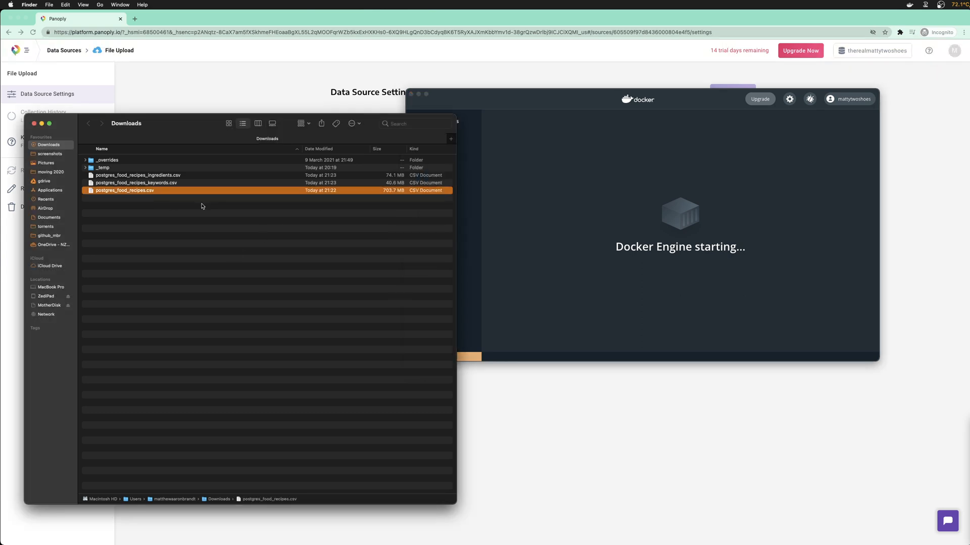
drag(475, 96, 291, 129)
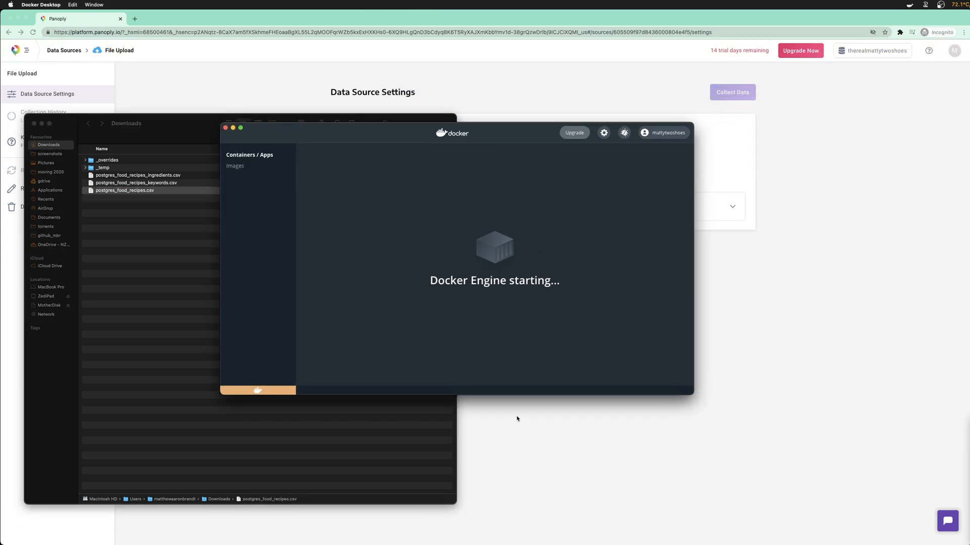
key(super+space)
text(data)
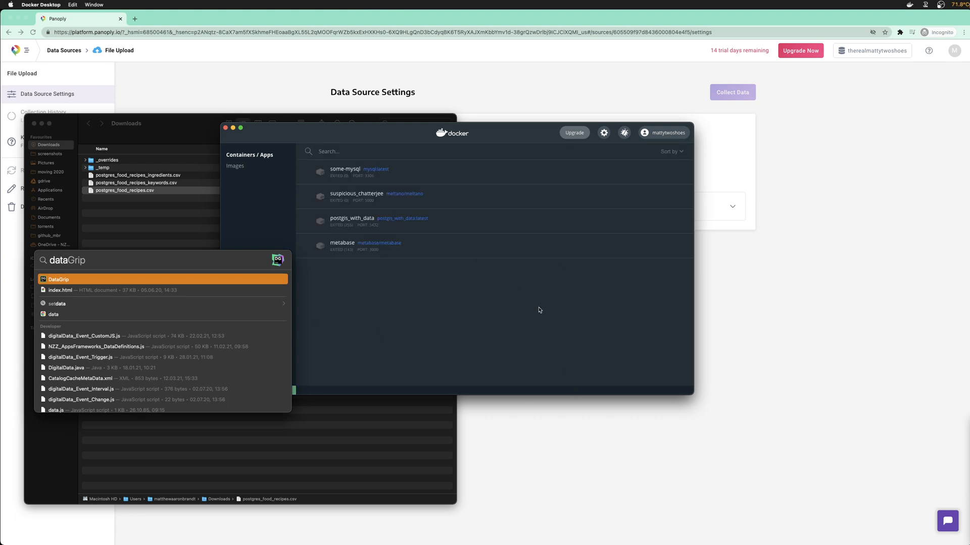
key(Escape)
click(646, 221)
drag(483, 137, 0, 189)
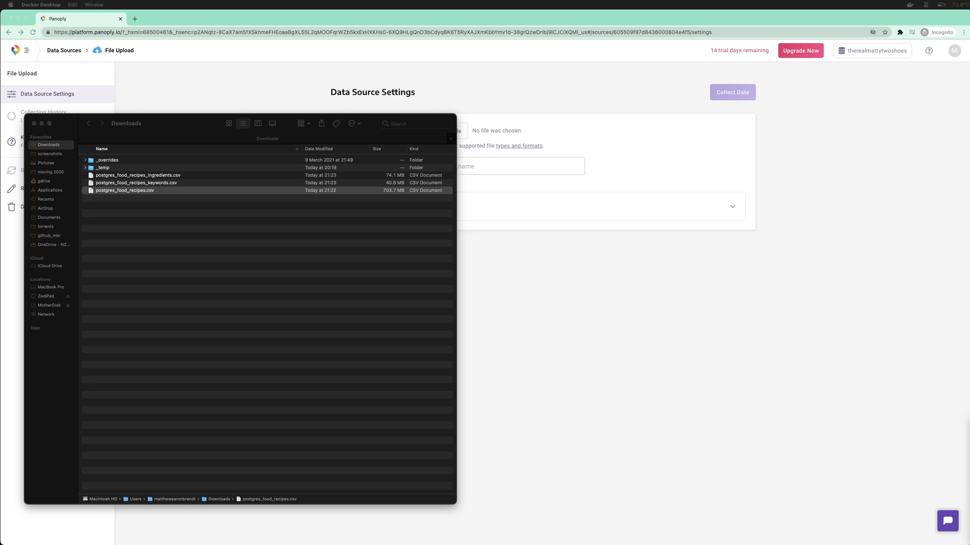
Launch DataGrip from Spotlight by searching 'dat'
key(super+Tab)
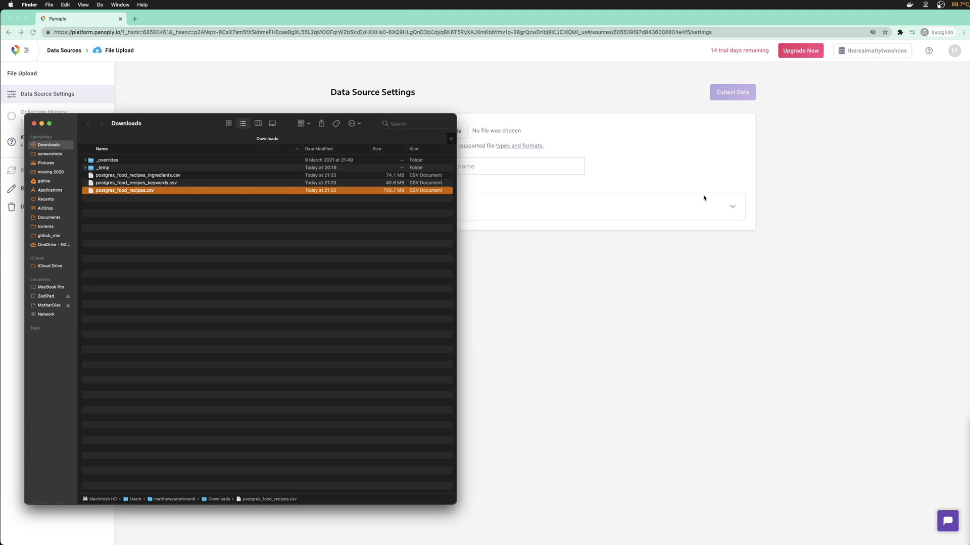
mouse_move(692, 527)
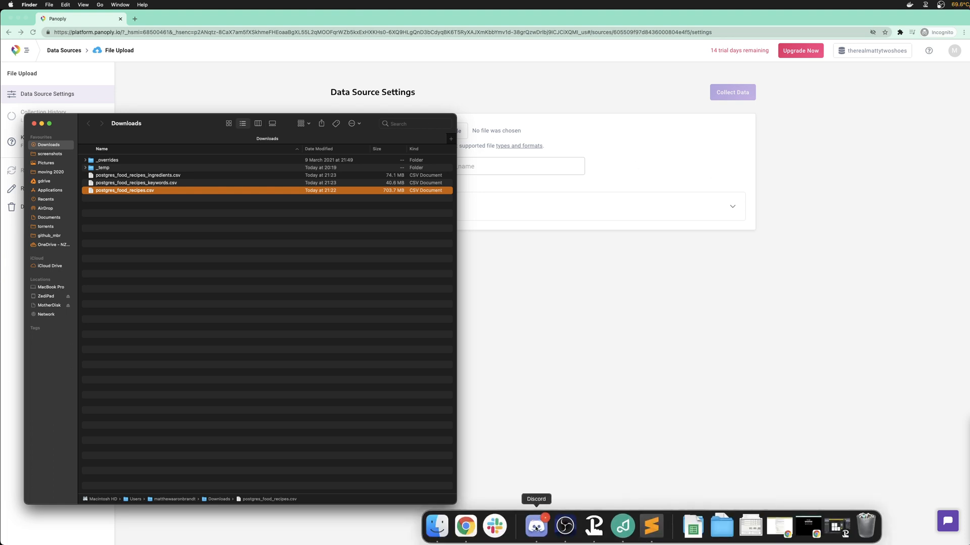
key(super+space)
text(dat)
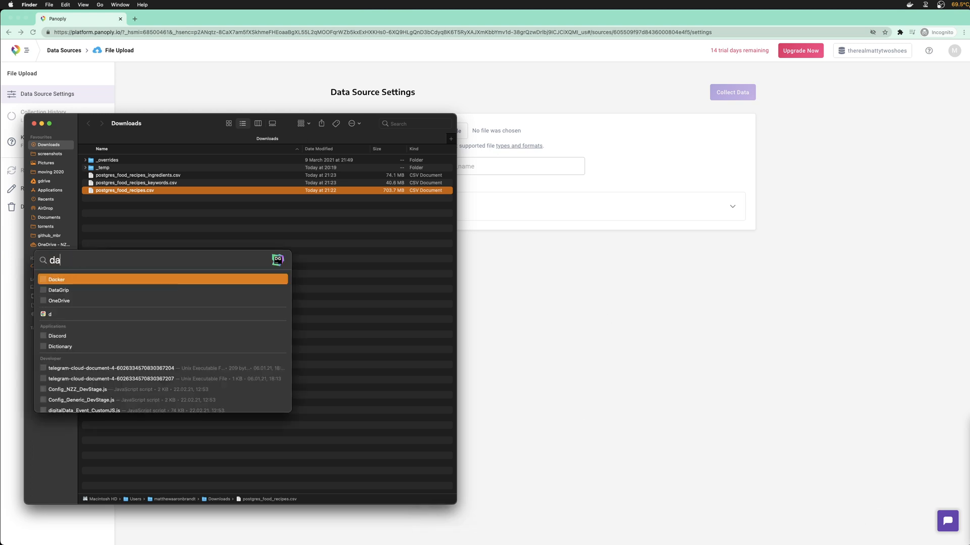
key(Return)
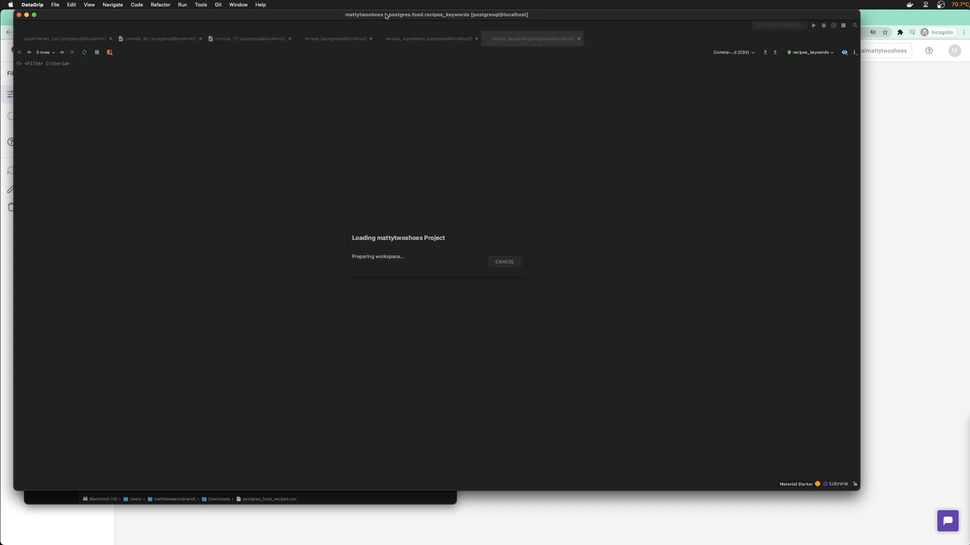
Close the recipes_keywords and recipes_ingredients data view tabs
drag(385, 16, 451, 46)
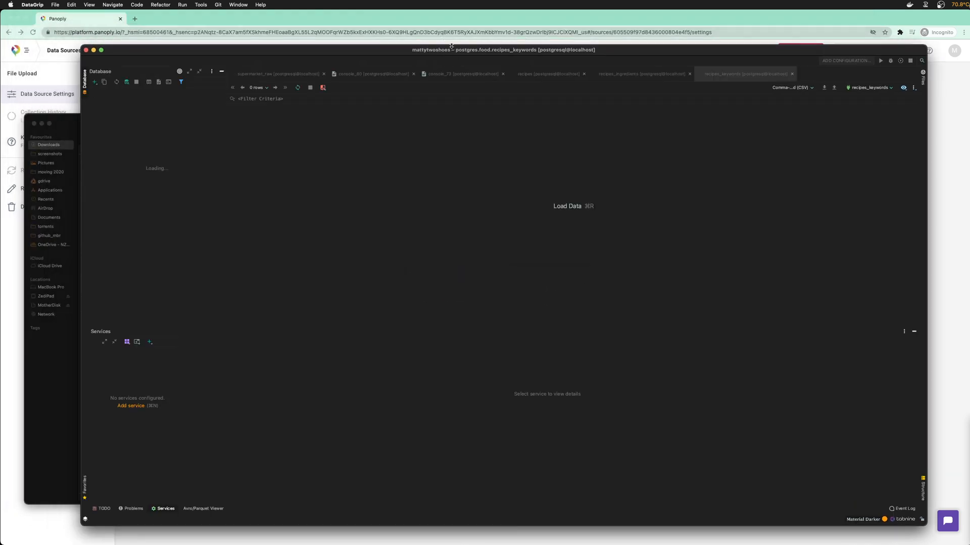
drag(401, 52, 398, 45)
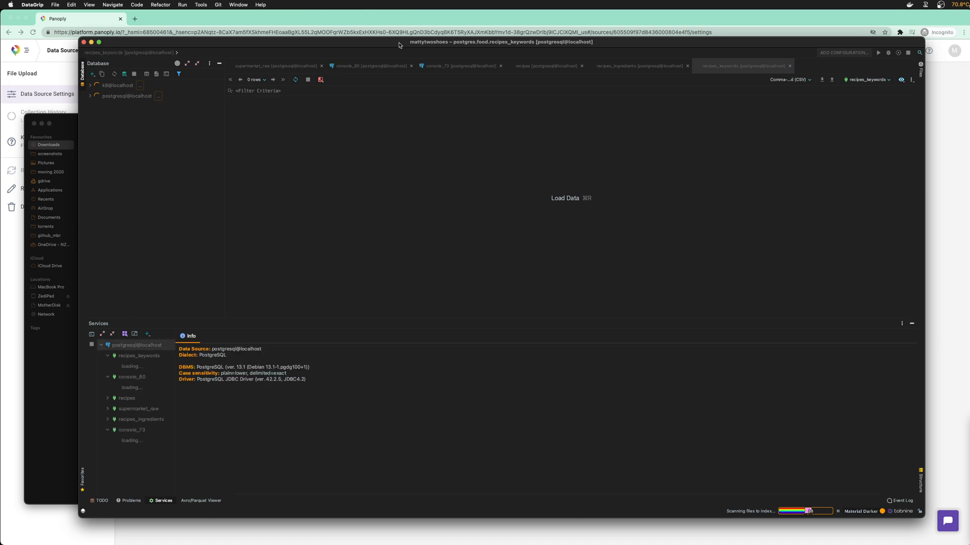
mouse_move(294, 49)
mouse_down()
mouse_move(280, 45)
mouse_move(298, 61)
mouse_up()
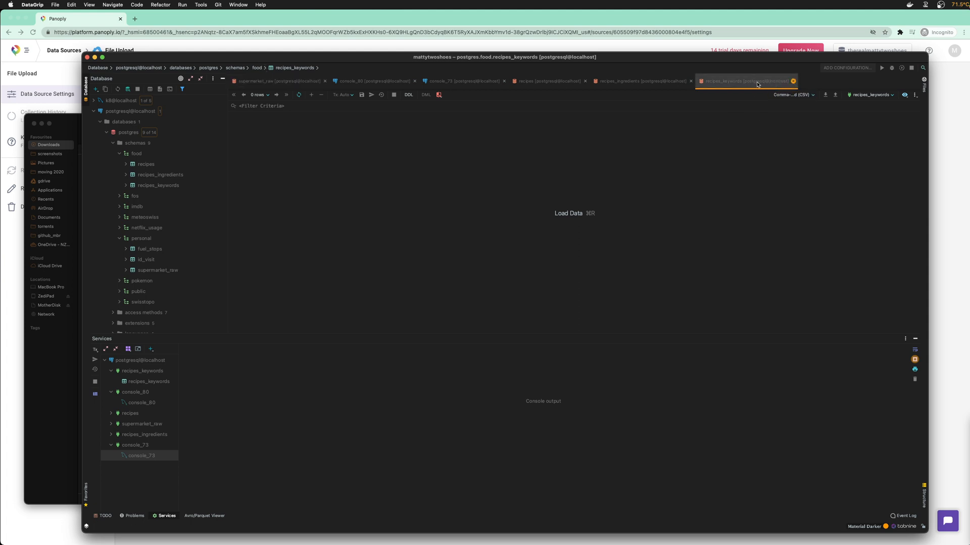
click(793, 82)
click(690, 81)
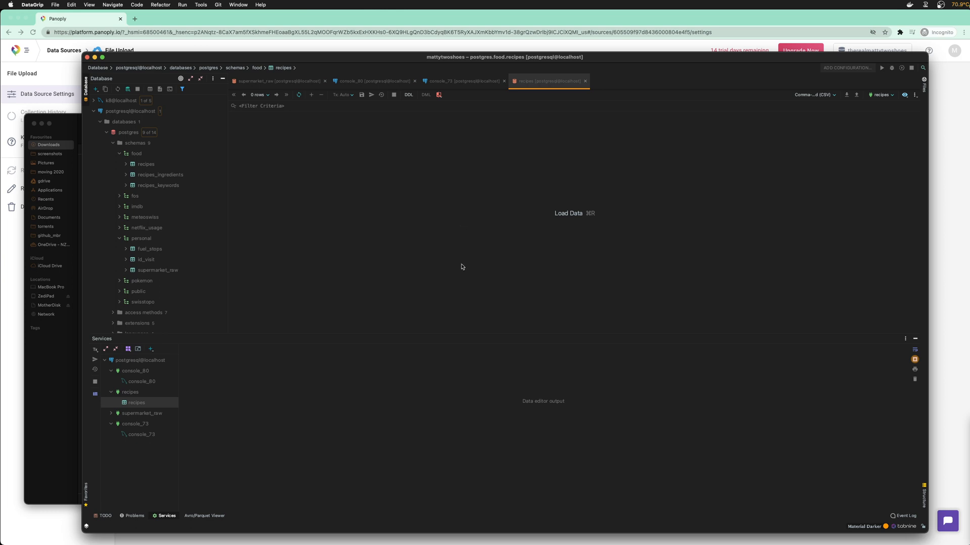
drag(407, 56, 404, 45)
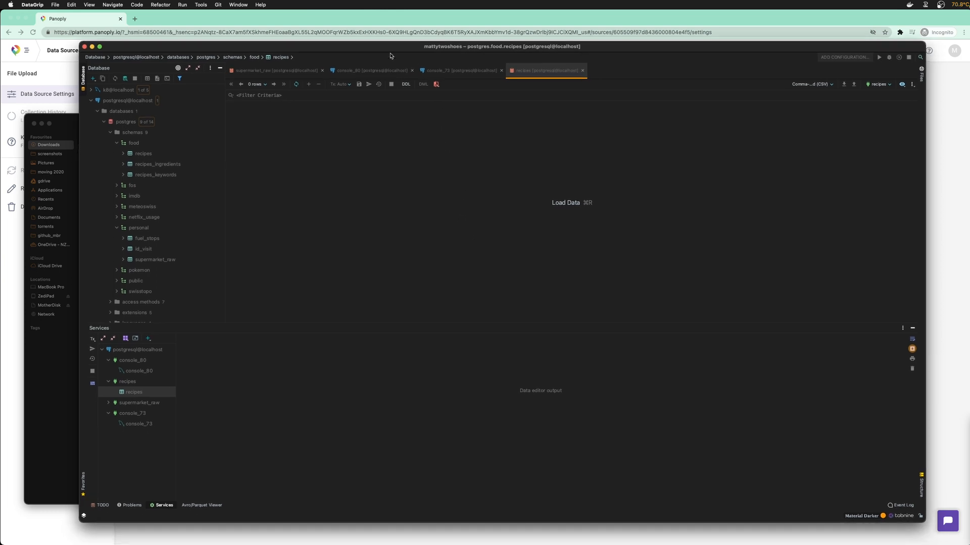
Open a new query console from the recipes table's New menu
right_click(148, 156)
mouse_move(167, 162)
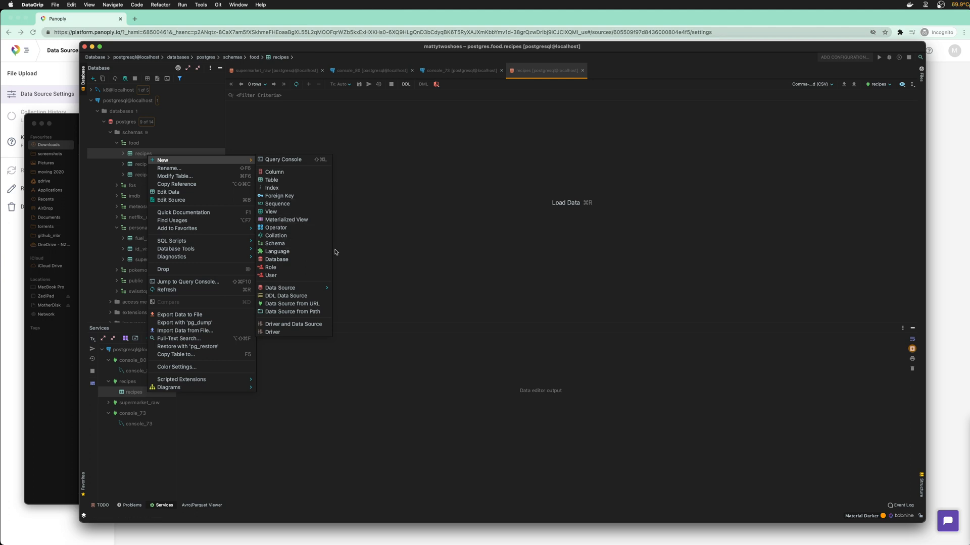
click(347, 158)
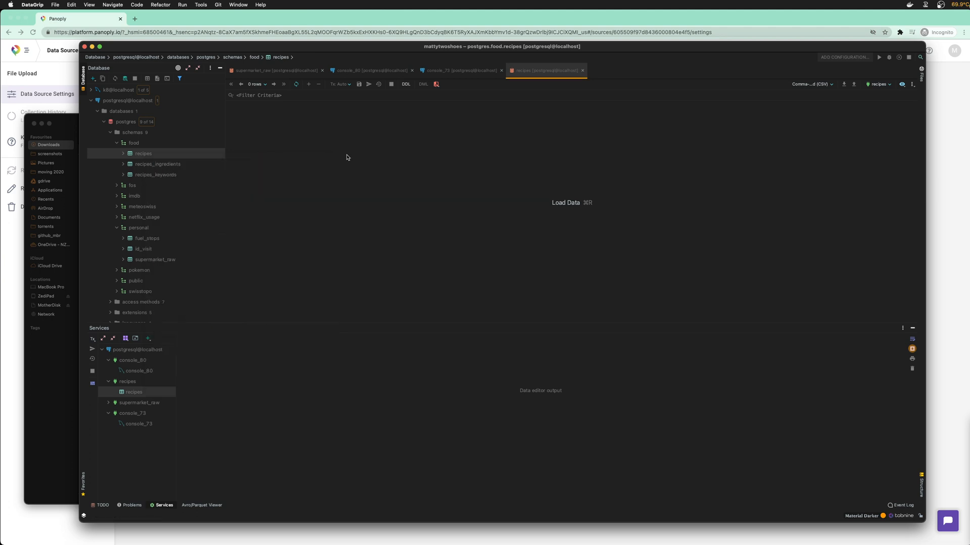
right_click(186, 156)
mouse_move(202, 160)
click(333, 160)
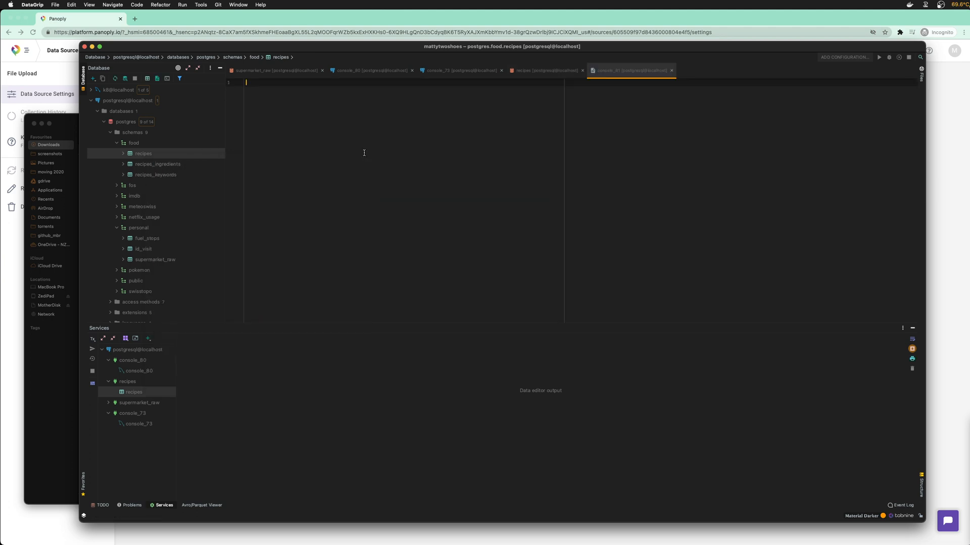
Write and run SELECT * FROM food.recipes LIMIT 100000
text(SELEC)
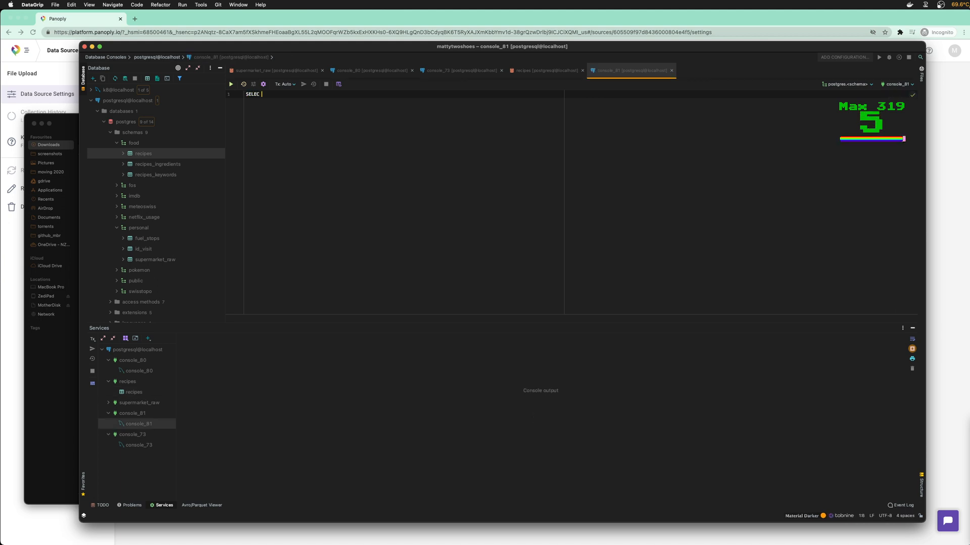
key(BackSpace)
text(T *)
key(Return)
text(FOM)
key(BackSpace)
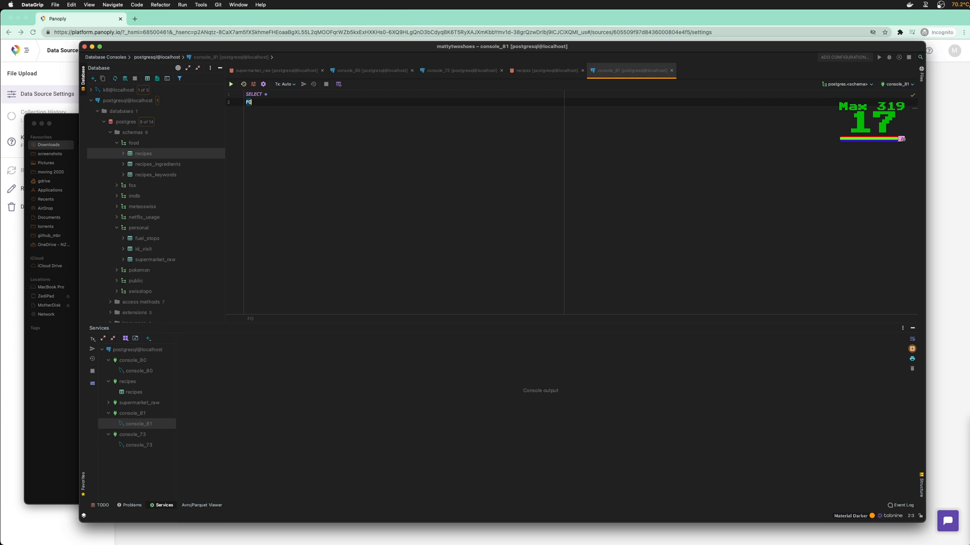
scroll(357, 143, up, 10)
key(BackSpace)
text(ROM )
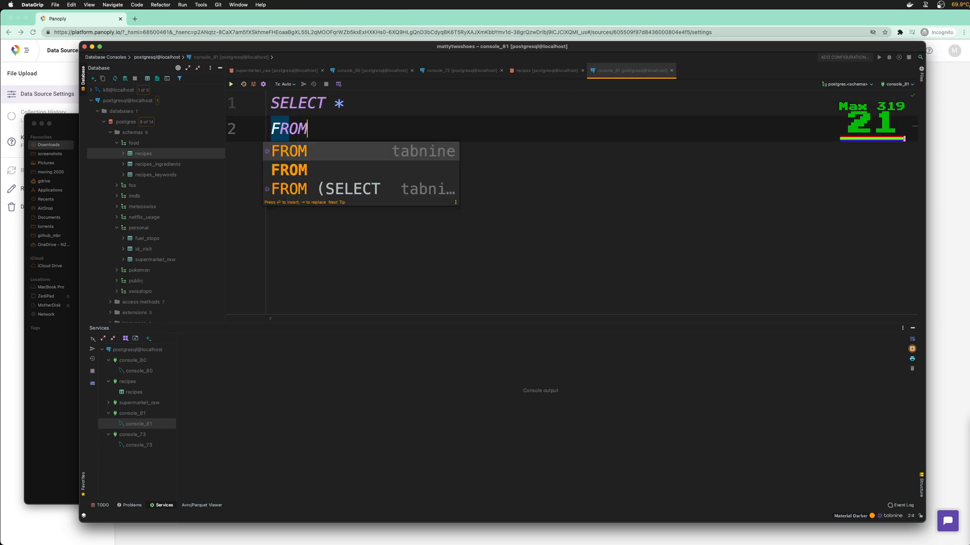
text(food.re)
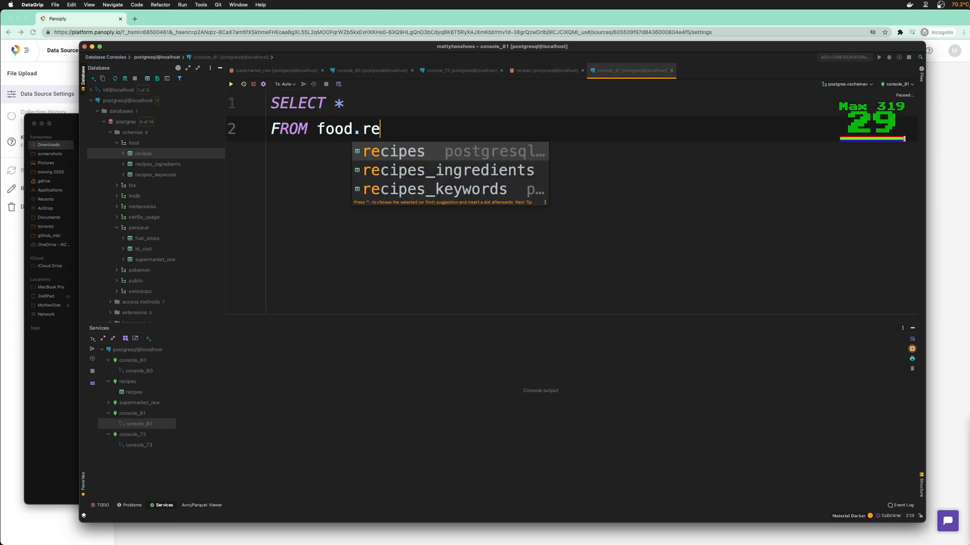
key(Return)
key(Return)
text(L)
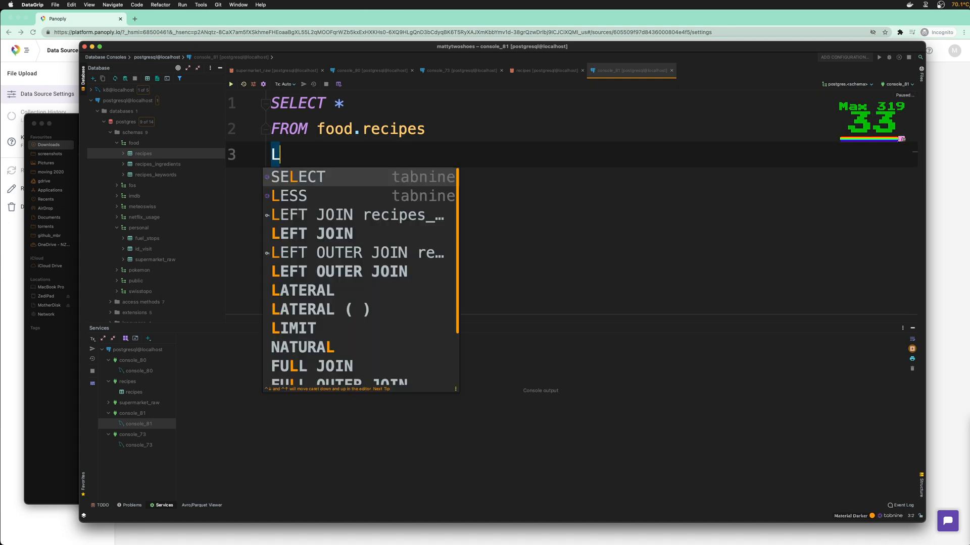
text(IMIT 100000)
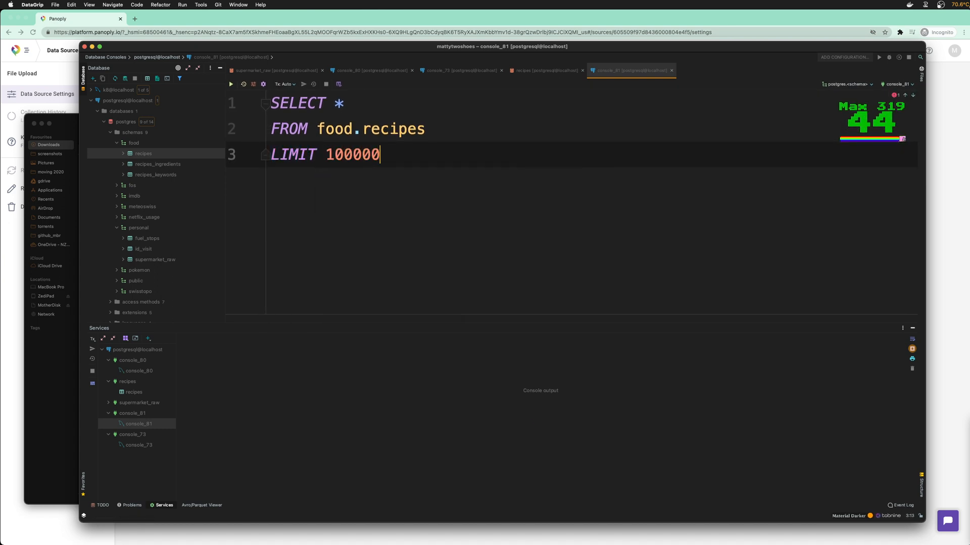
key(super+Return)
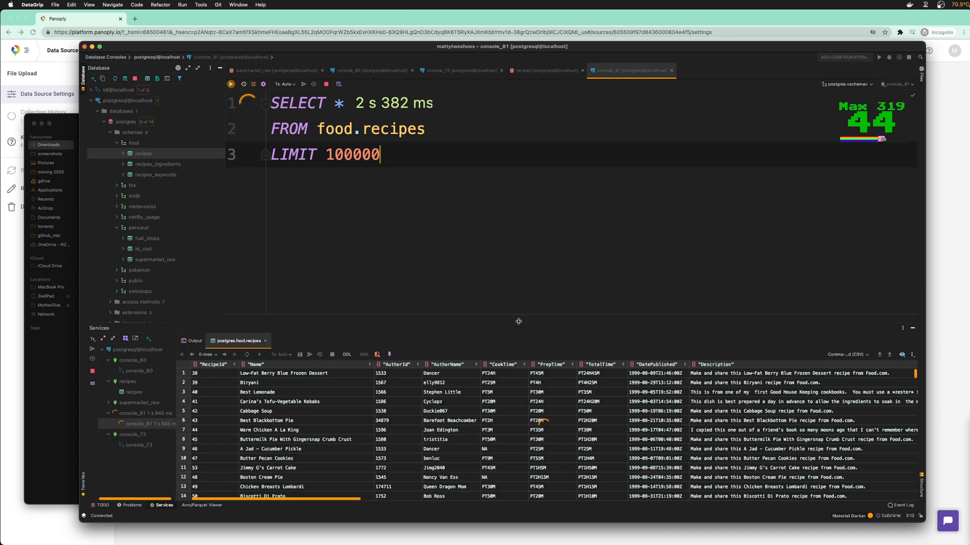
Enlarge the results grid and scroll across the recipes columns
drag(541, 323, 542, 251)
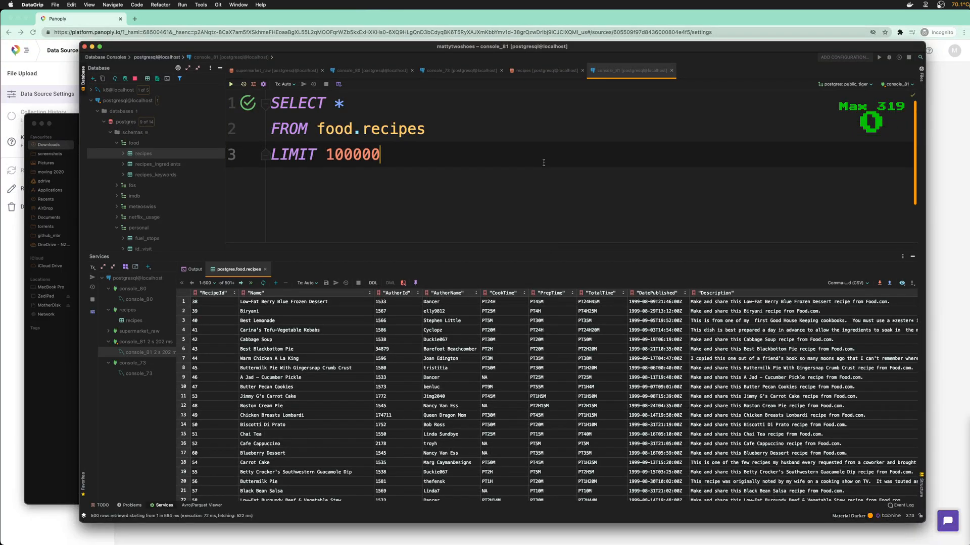
drag(574, 46, 563, 46)
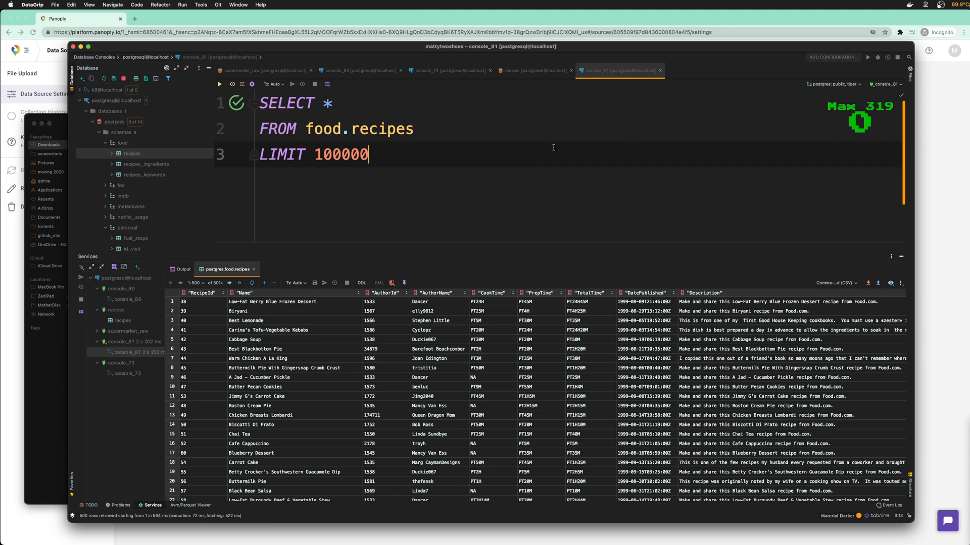
drag(570, 47, 569, 43)
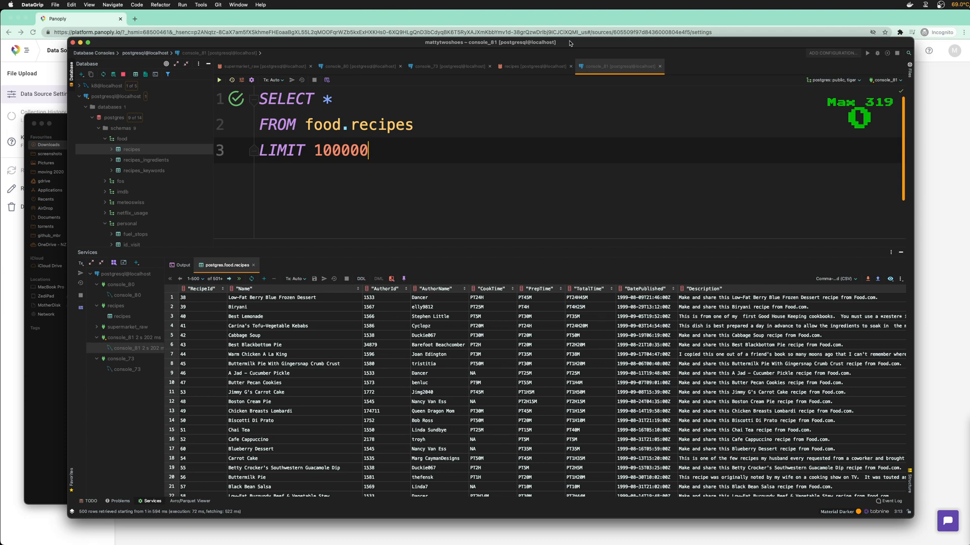
drag(569, 43, 556, 53)
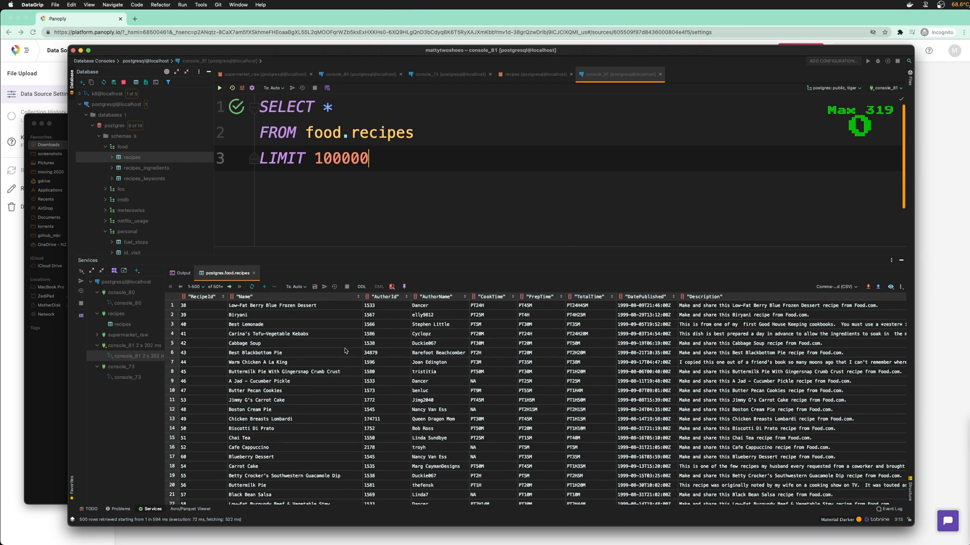
scroll(667, 319, right, 10)
drag(431, 505, 291, 489)
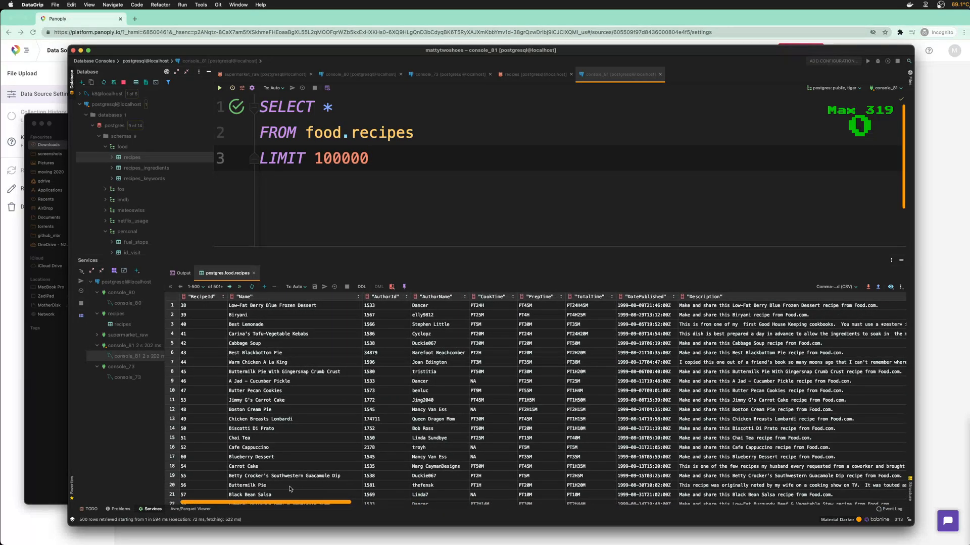
click(335, 107)
Replace the * with every recipes column name using the all-columns completion
key(BackSpace)
text(RecipeId,)
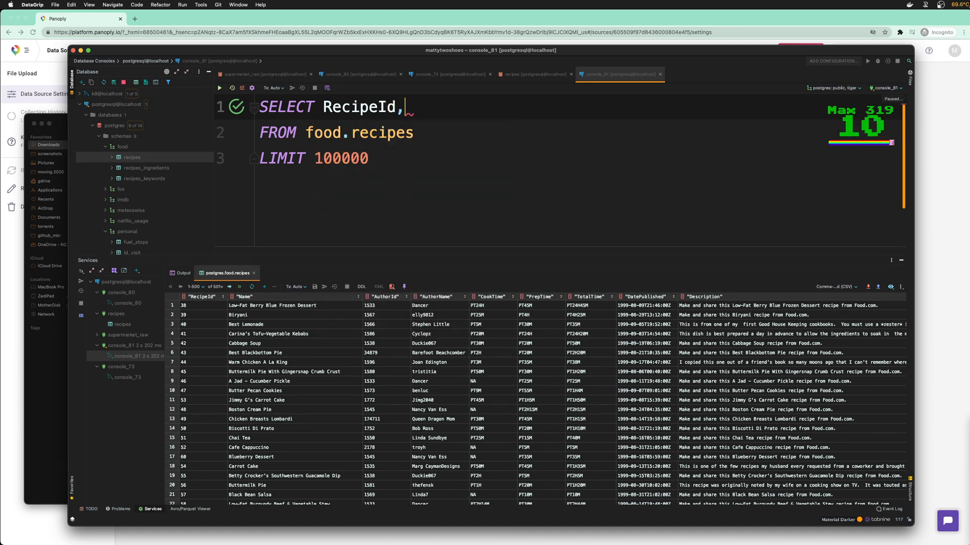
key(Return)
key(Up)
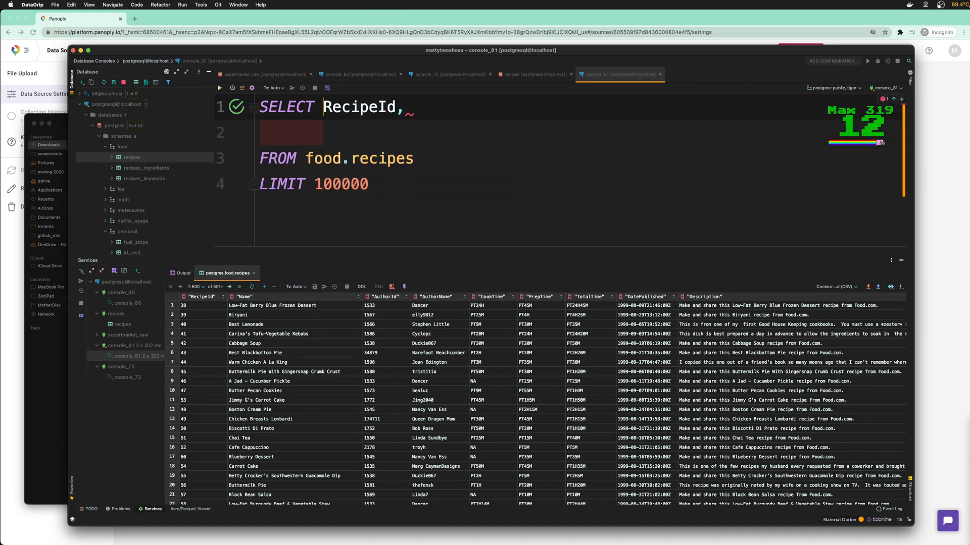
key(ctrl+k)
text(Recip)
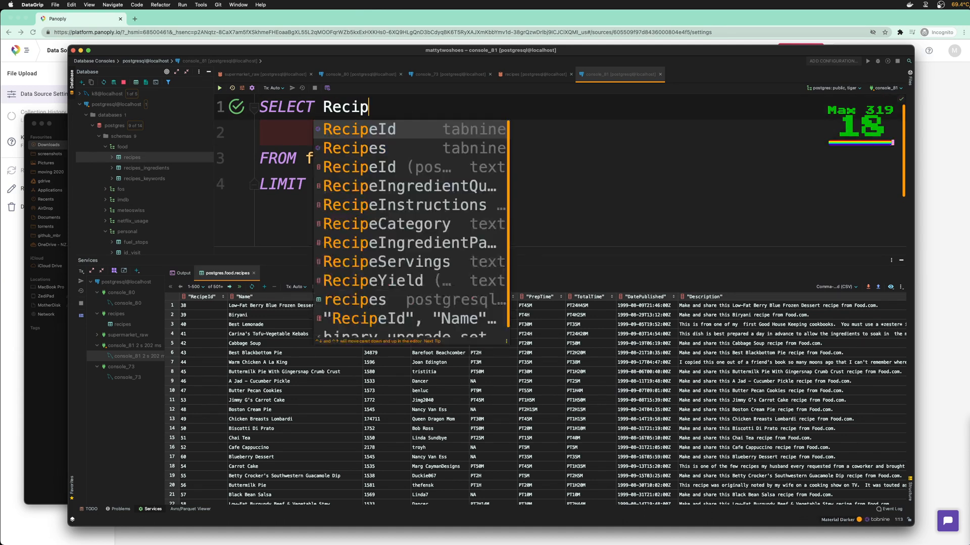
key(Down)
key(Down)
key(Down)
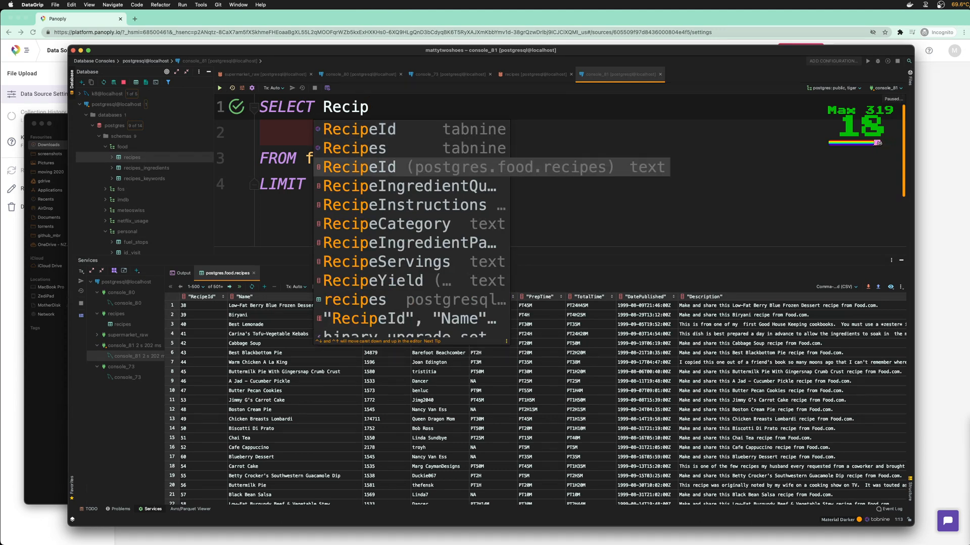
key(Down)
key(Down)
key(Down)
key(Down)
key(Down)
key(Down)
key(Down)
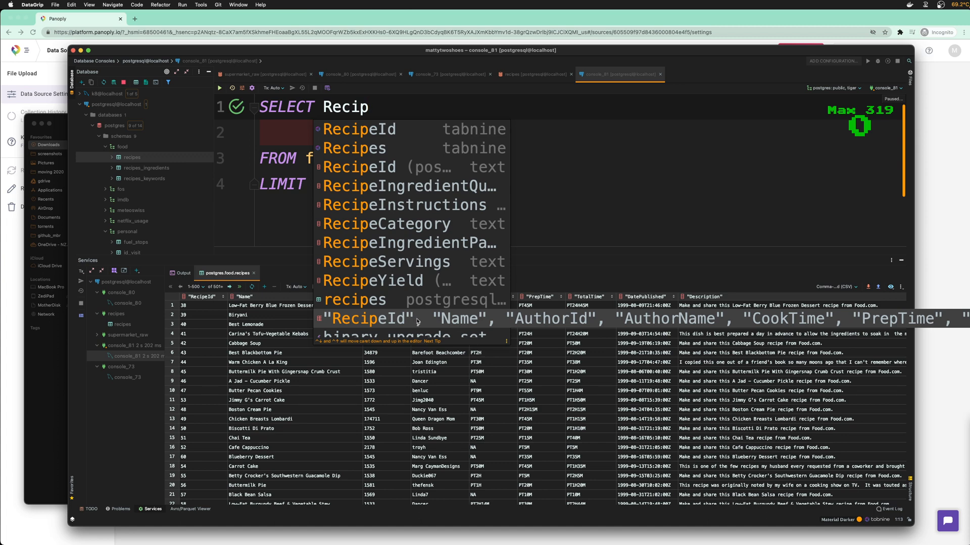
key(Return)
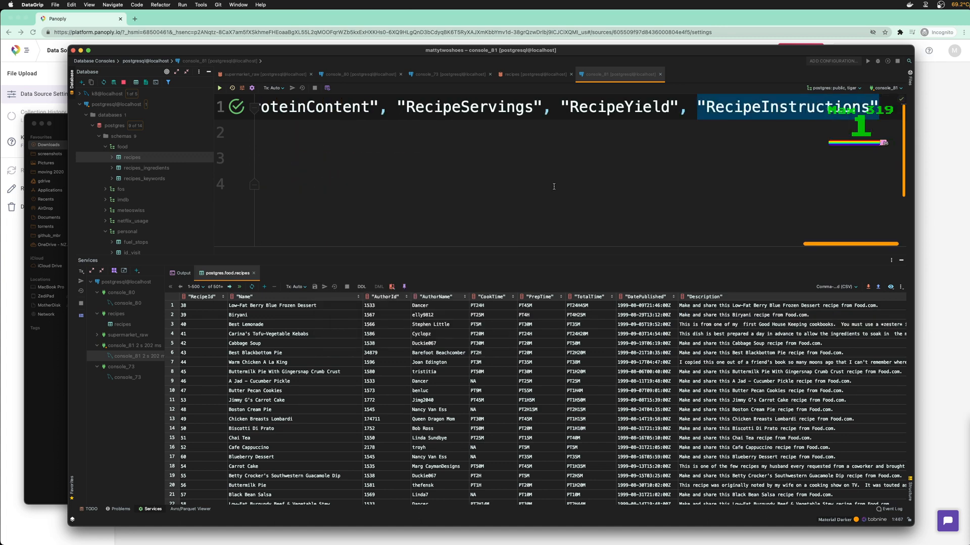
Reformat the whole query with Cmd+Alt+L so each column sits on its own line
key(super+Left)
key(shift+Down)
key(shift+Down)
key(shift+Down)
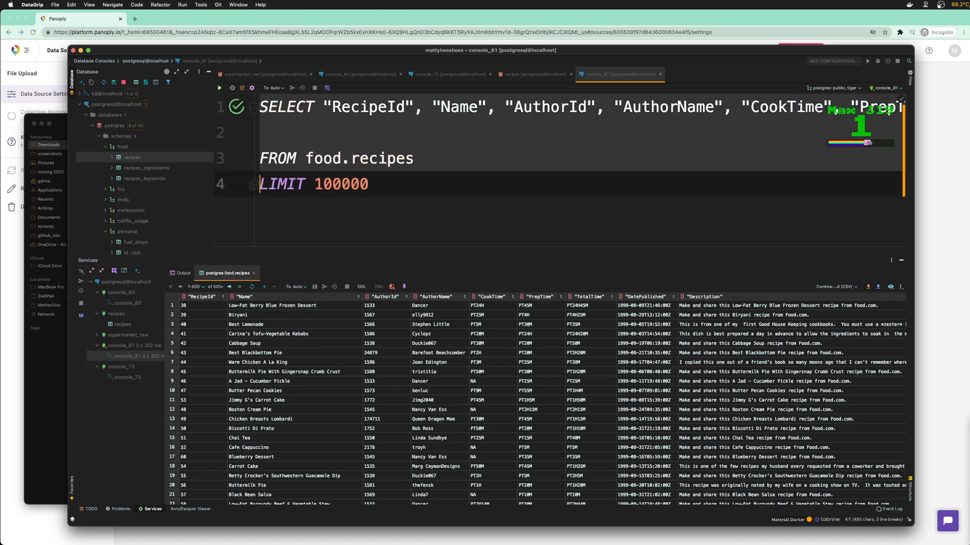
key(shift+End)
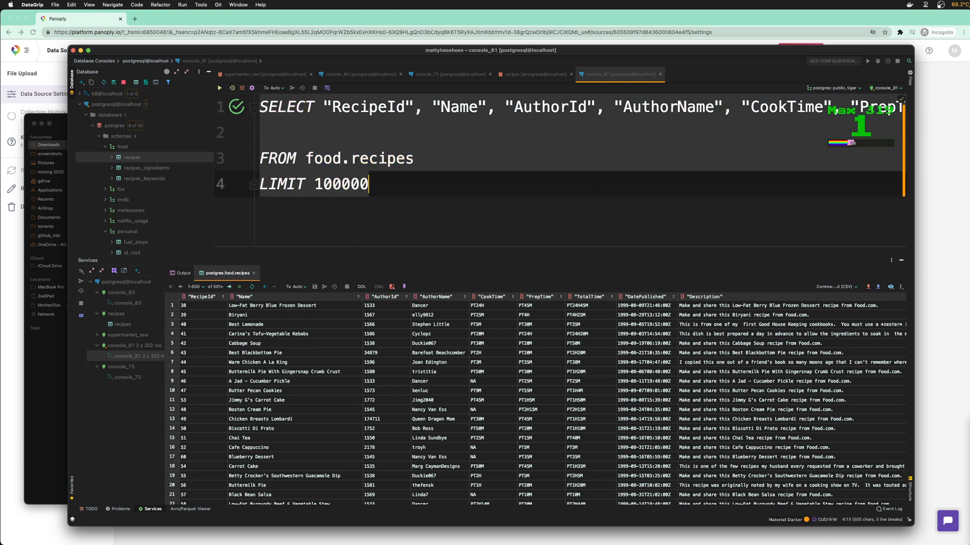
key(super+alt+l)
scroll(560, 189, up, 3)
scroll(560, 189, up, 10)
click(560, 186)
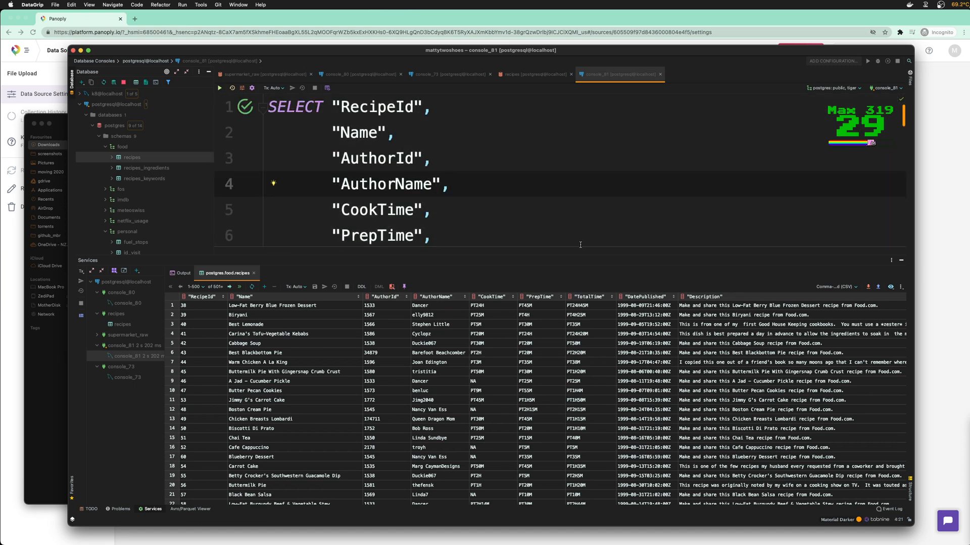
scroll(550, 203, down, 2)
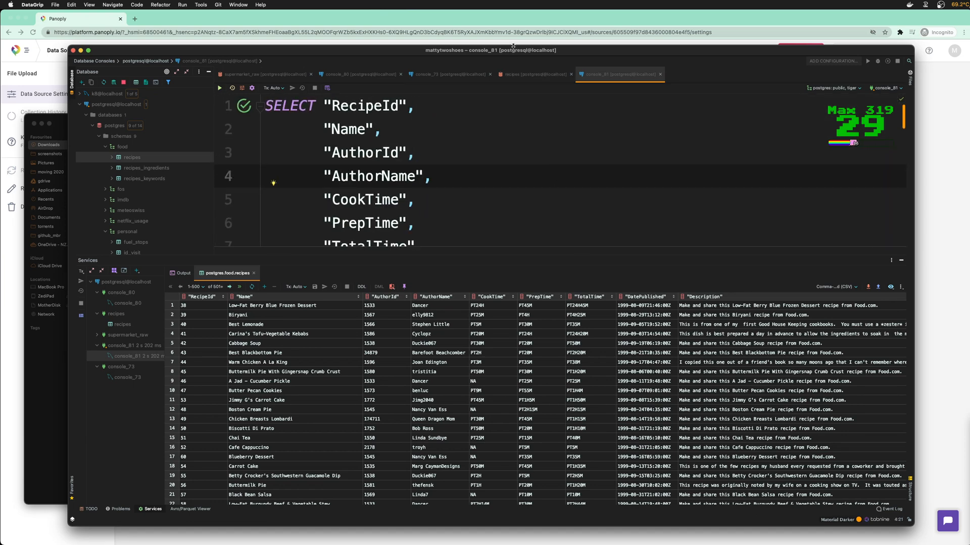
Remove the AuthorId, AuthorName and DatePublished columns from the select list
drag(513, 46, 513, 10)
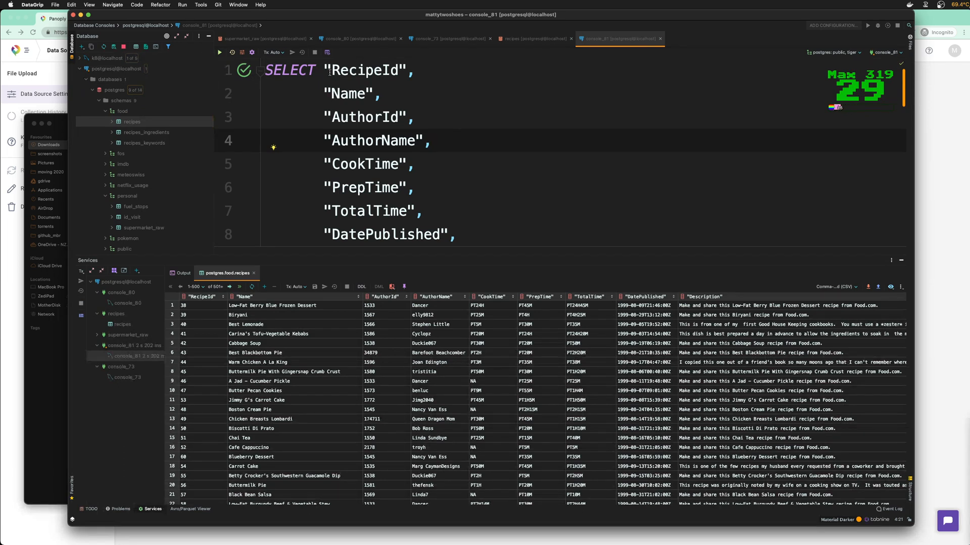
double_click(349, 93)
double_click(363, 117)
double_click(364, 139)
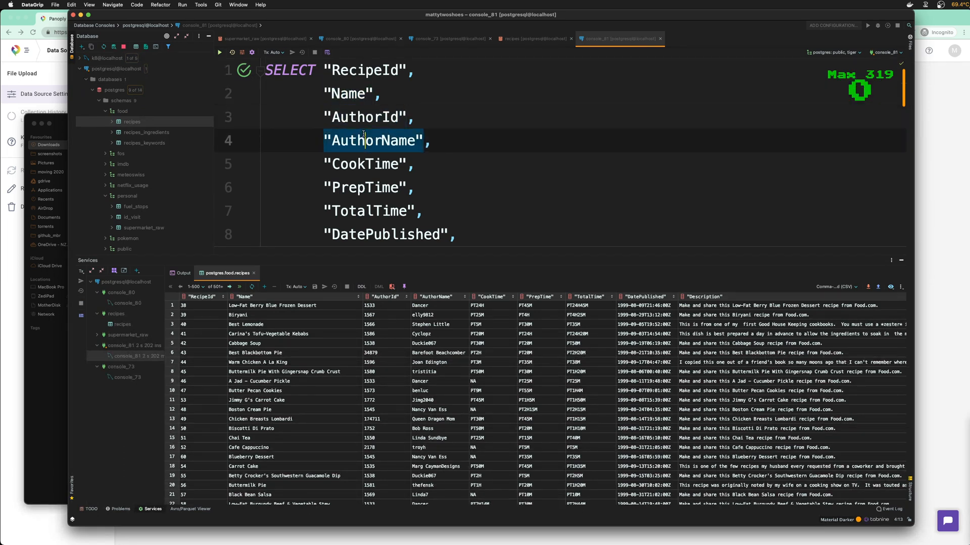
drag(325, 111, 501, 144)
key(BackSpace)
key(BackSpace)
key(BackSpace)
key(BackSpace)
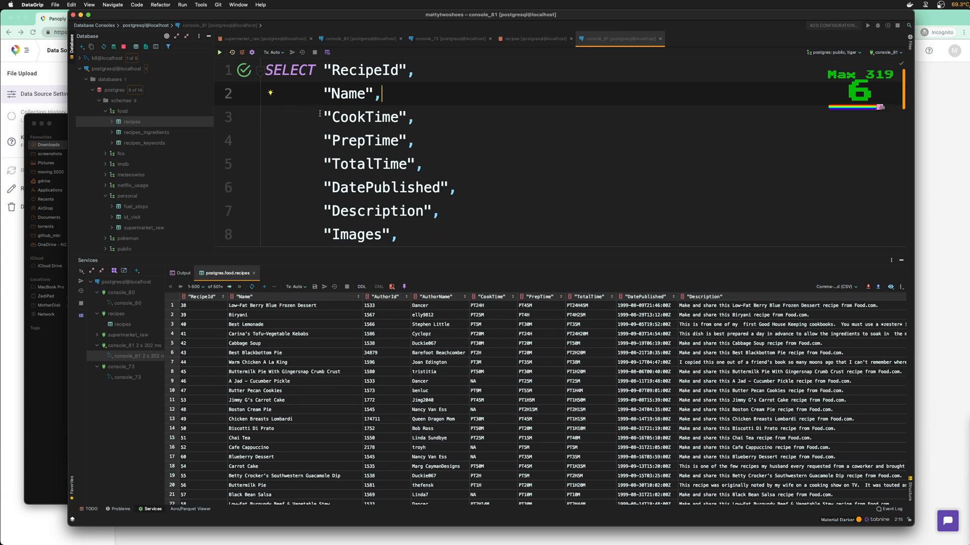
scroll(386, 158, down, 2)
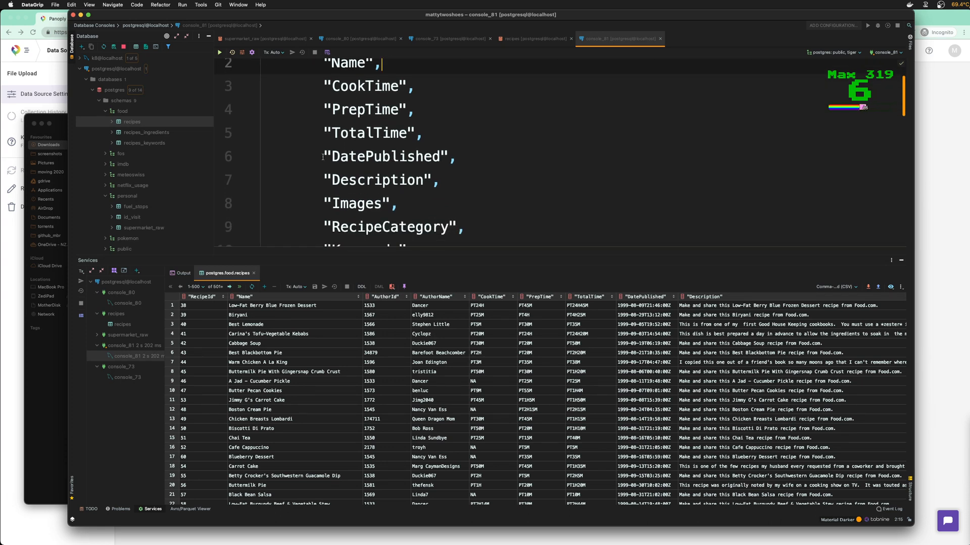
drag(324, 157, 498, 164)
key(BackSpace)
key(BackSpace)
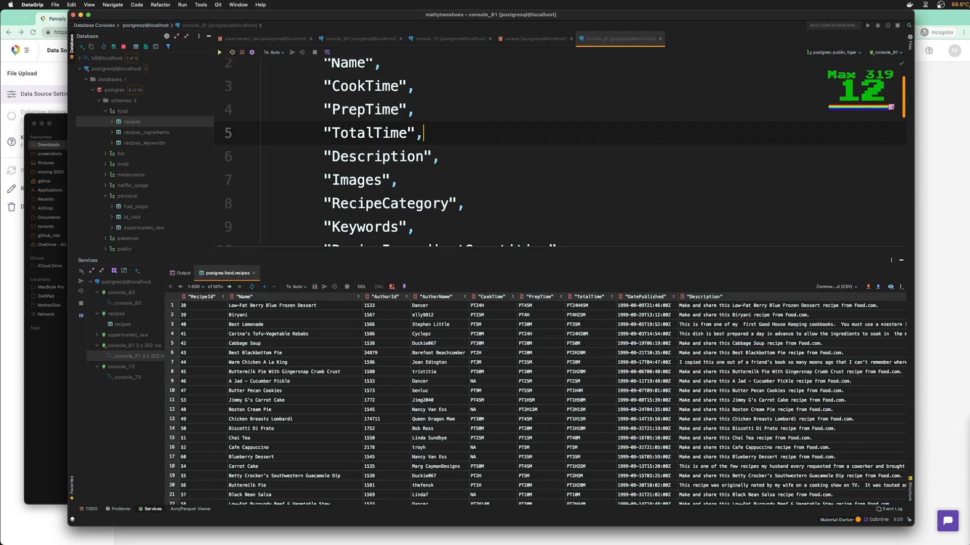
Remove the Images and Keywords columns and a leftover empty line
scroll(625, 330, right, 10)
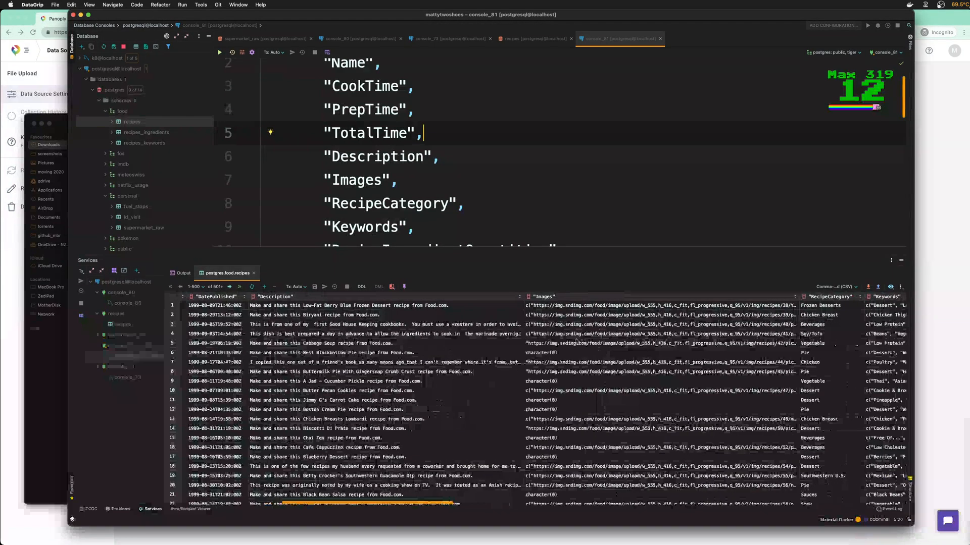
drag(323, 181, 401, 183)
key(BackSpace)
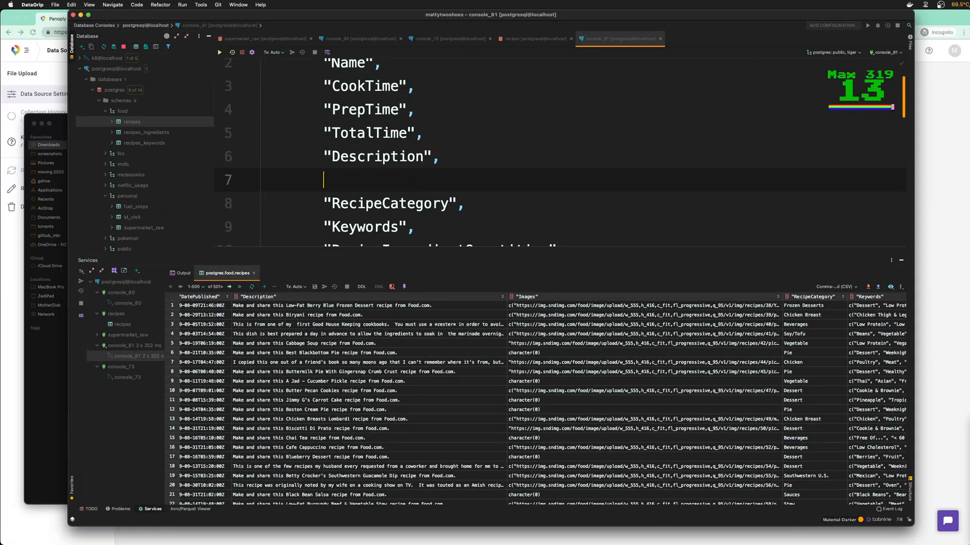
scroll(417, 188, down, 1)
scroll(609, 321, right, 3)
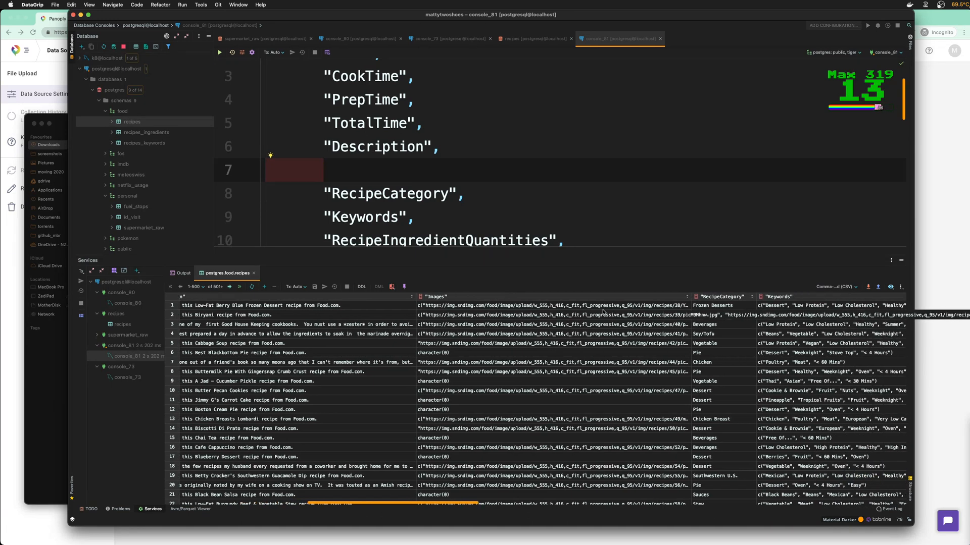
key(BackSpace)
scroll(429, 217, down, 1)
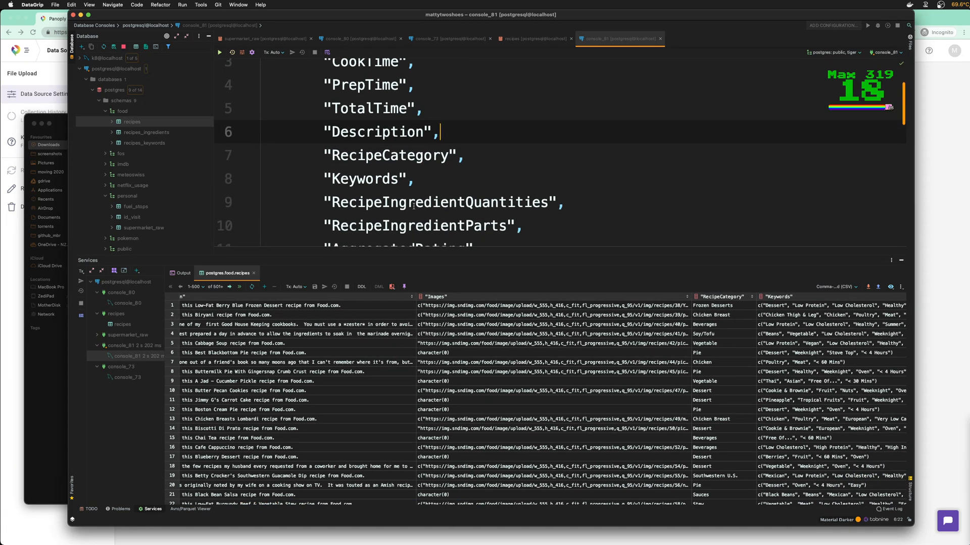
scroll(504, 336, right, 6)
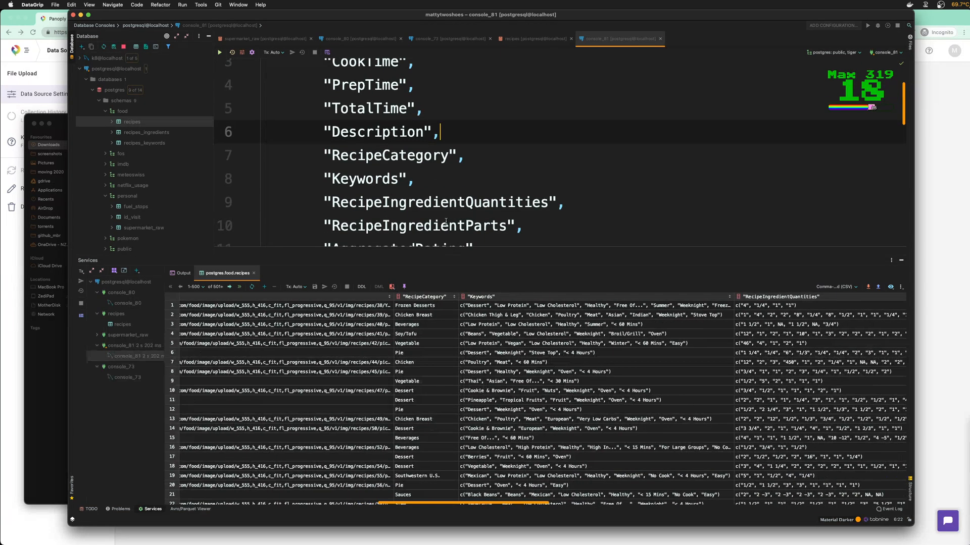
drag(415, 178, 294, 175)
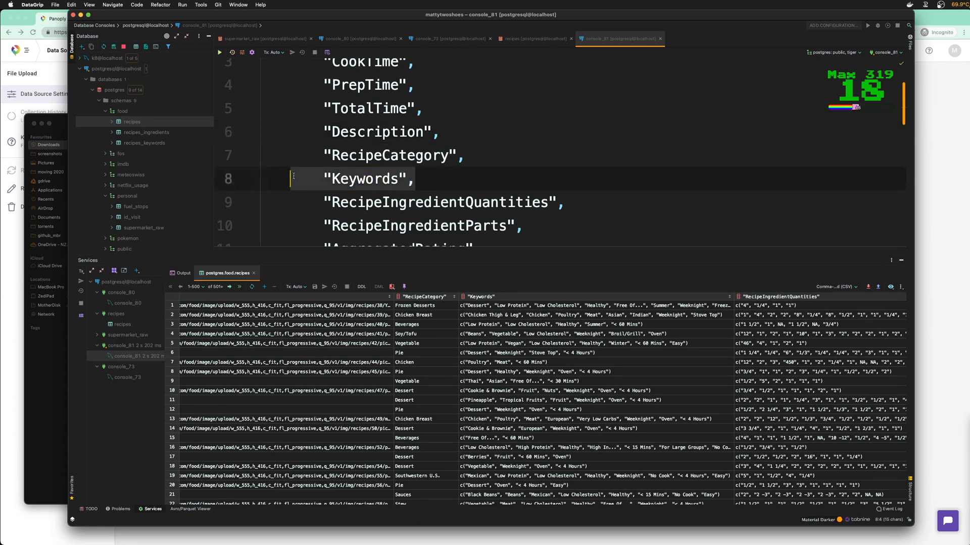
key(BackSpace)
key(BackSpace)
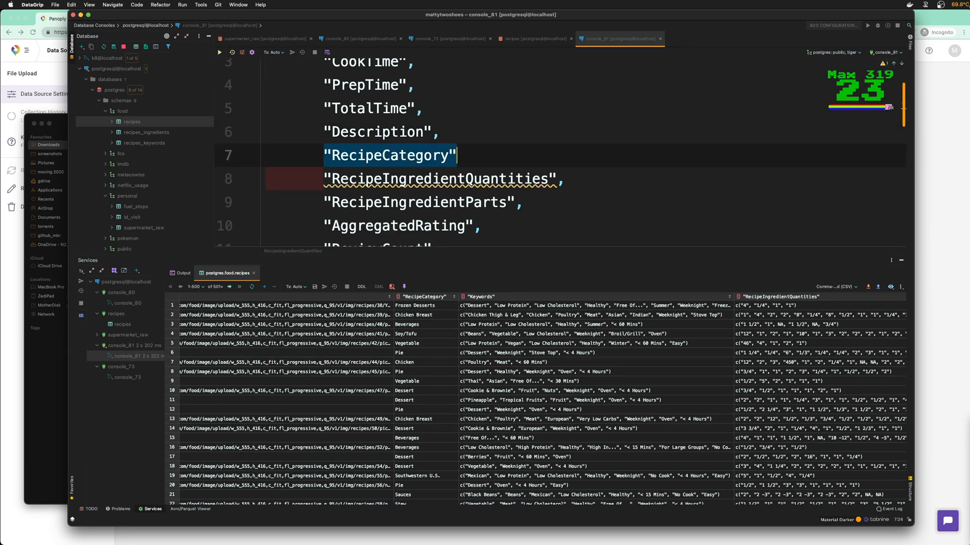
Remove RecipeIngredientQuantities and RecipeIngredientParts, then select the RecipeInstructions line
drag(565, 180, 270, 185)
key(BackSpace)
key(BackSpace)
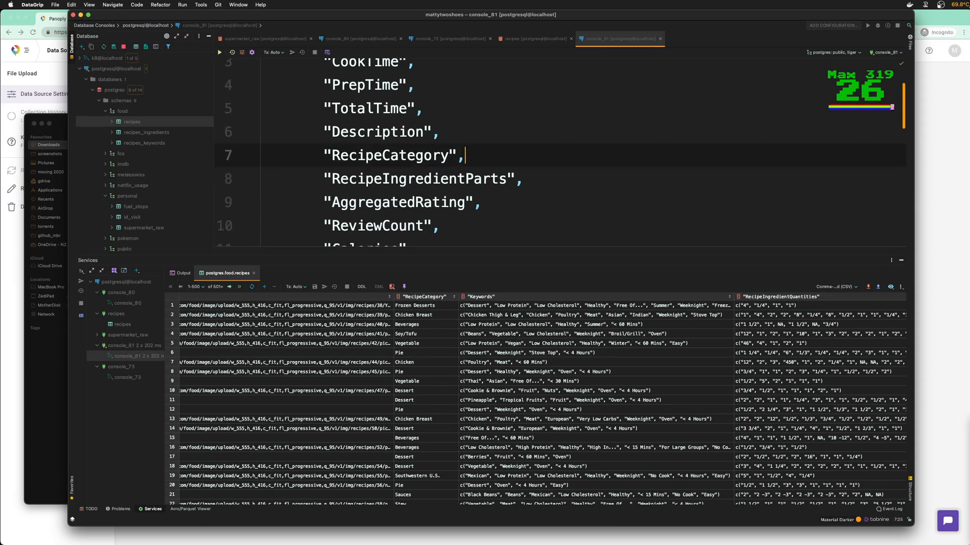
drag(525, 179, 267, 181)
key(BackSpace)
key(BackSpace)
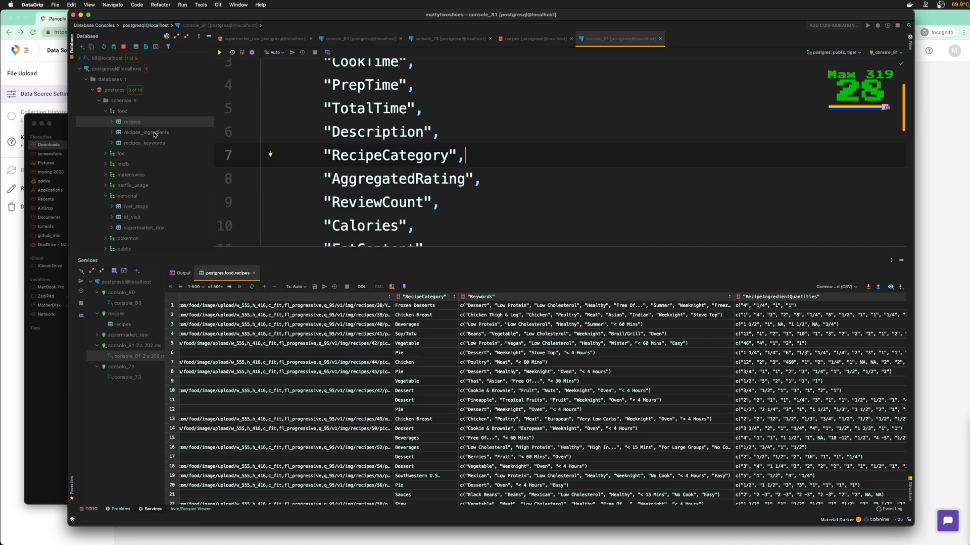
scroll(384, 202, down, 1)
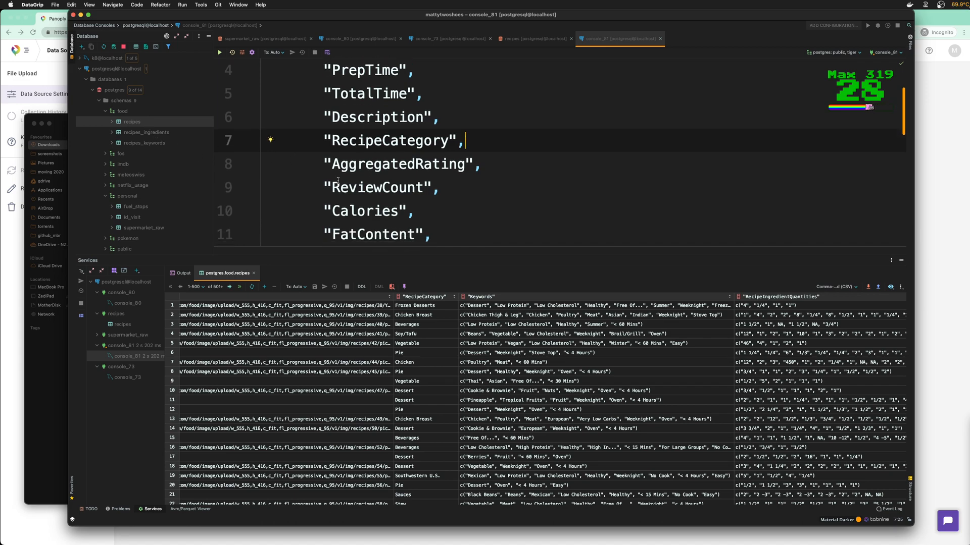
scroll(529, 335, right, 15)
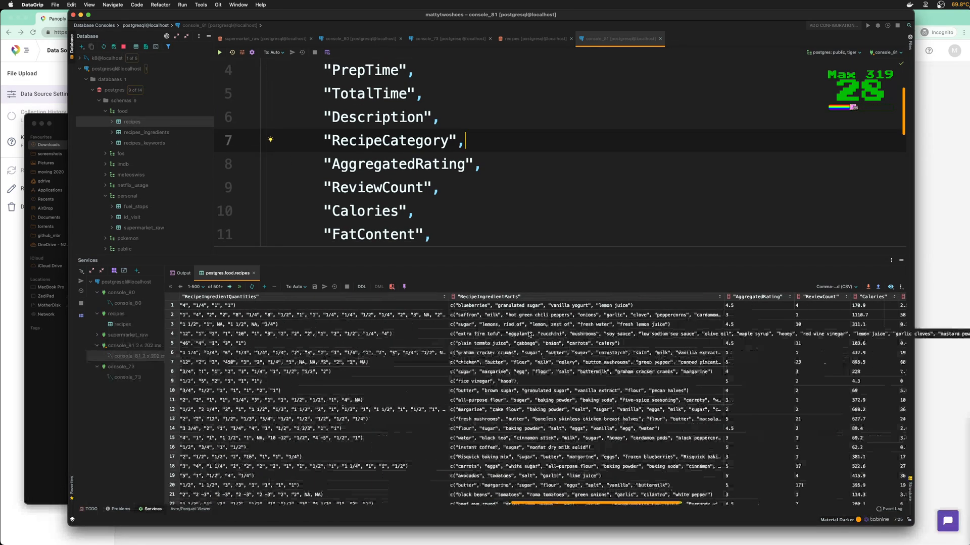
scroll(529, 335, right, 10)
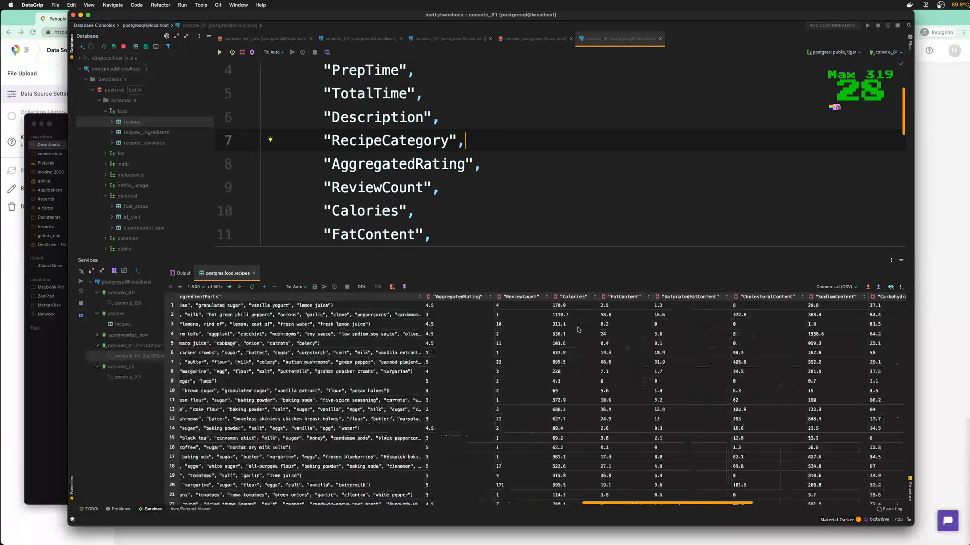
scroll(434, 155, down, 2)
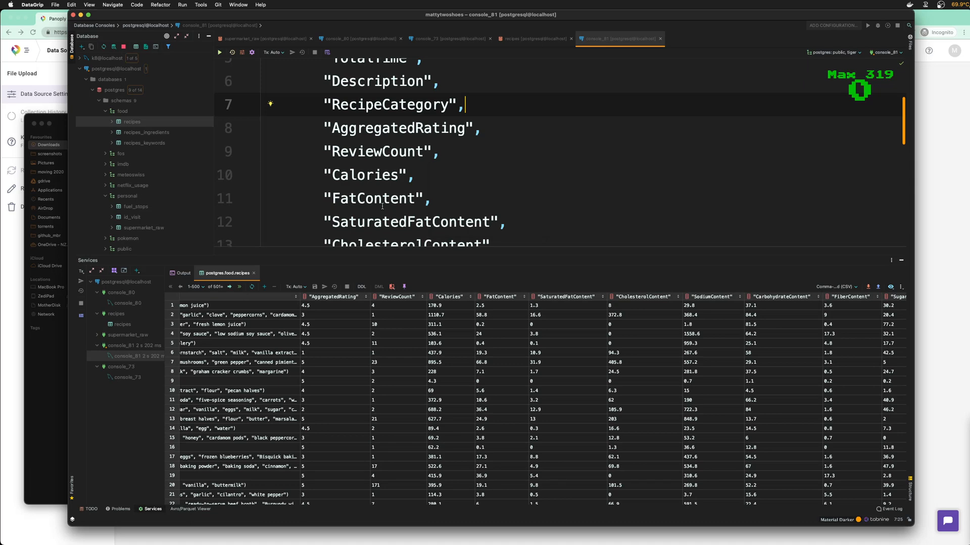
scroll(568, 382, right, 10)
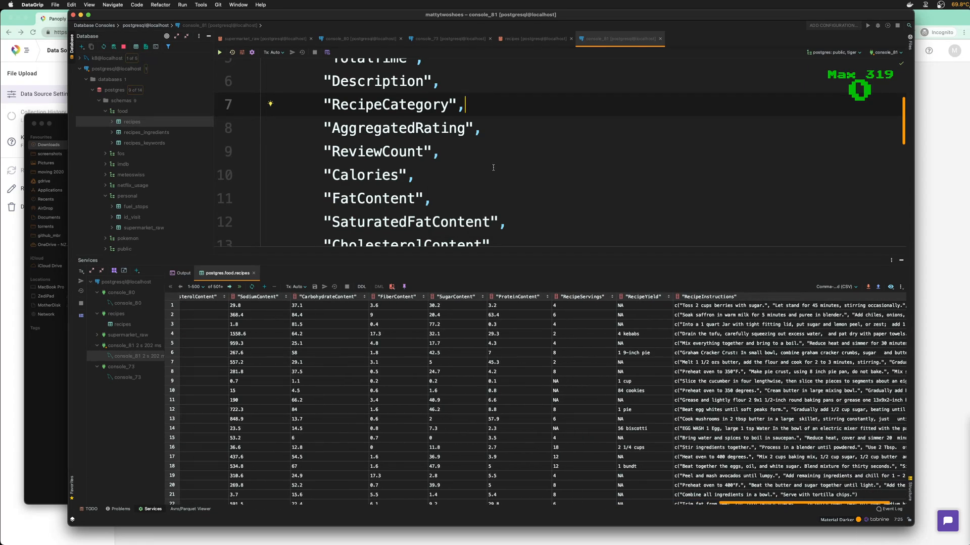
scroll(489, 180, down, 5)
scroll(489, 180, down, 3)
drag(491, 193, 251, 199)
Delete RecipeInstructions and the trailing comma after RecipeYield, then re-run the query
key(BackSpace)
key(BackSpace)
key(BackSpace)
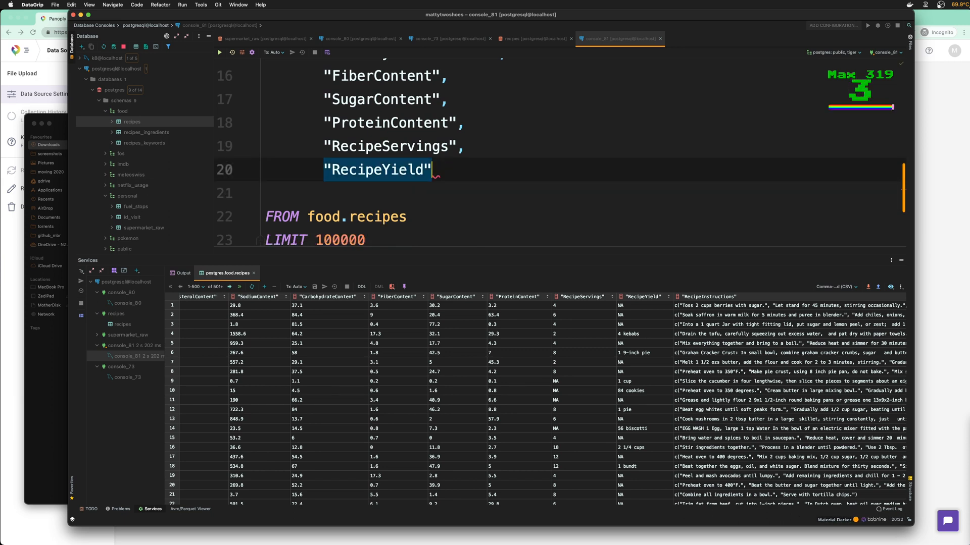
key(Delete)
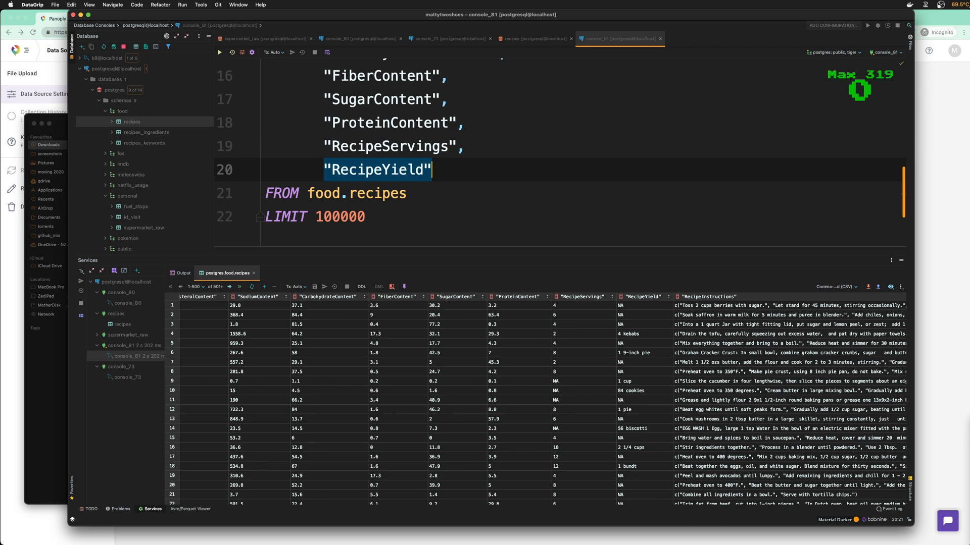
key(Down)
key(super+Return)
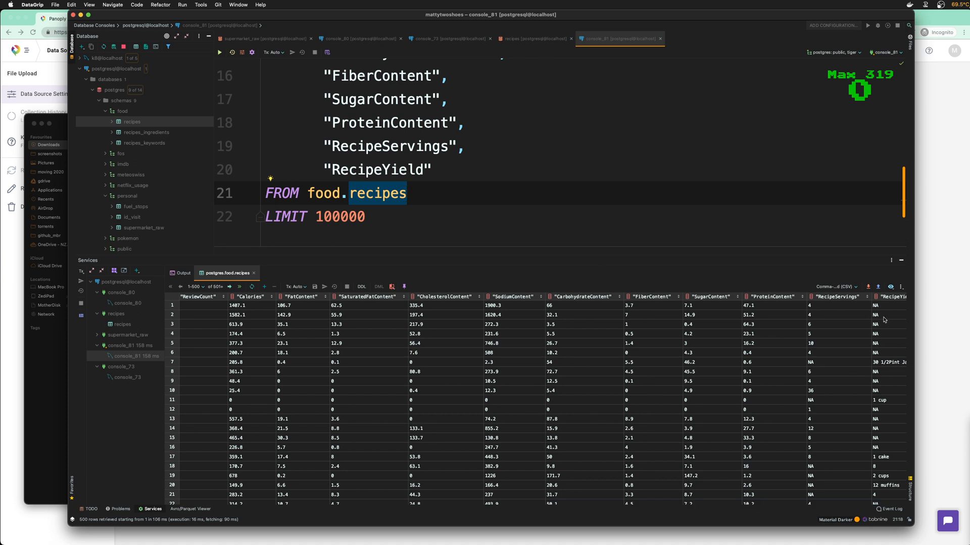
click(836, 286)
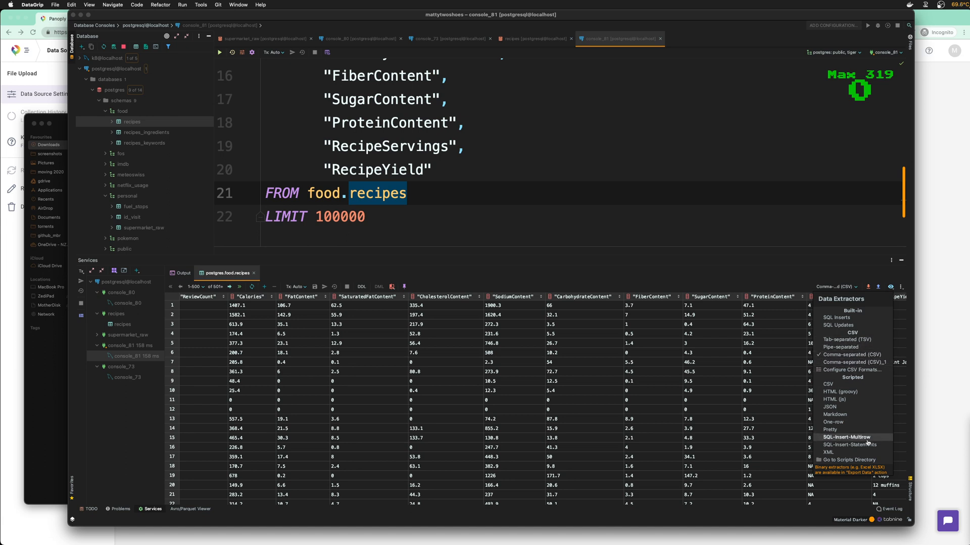
Export the results as Comma-separated (CSV)_1 with column headers to recipes.csv in Downloads
click(857, 288)
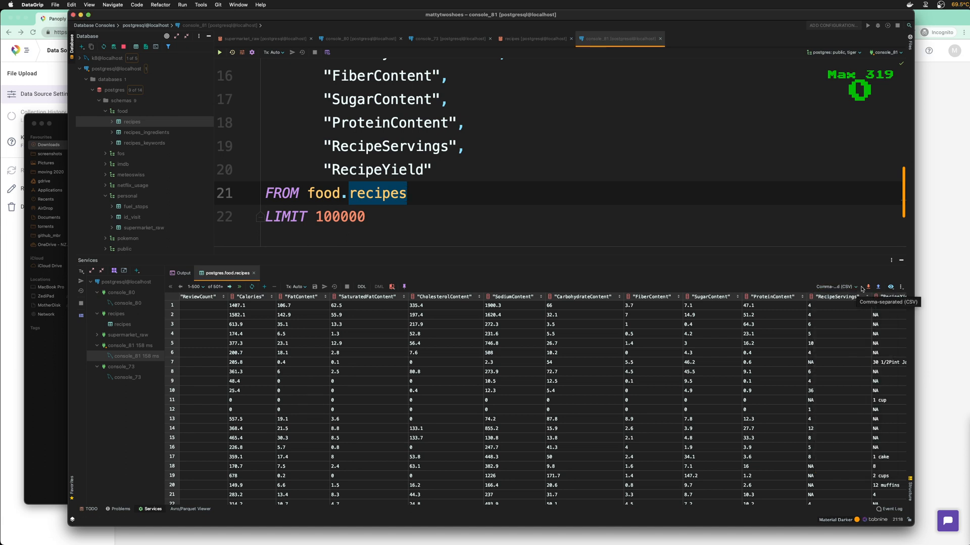
click(867, 286)
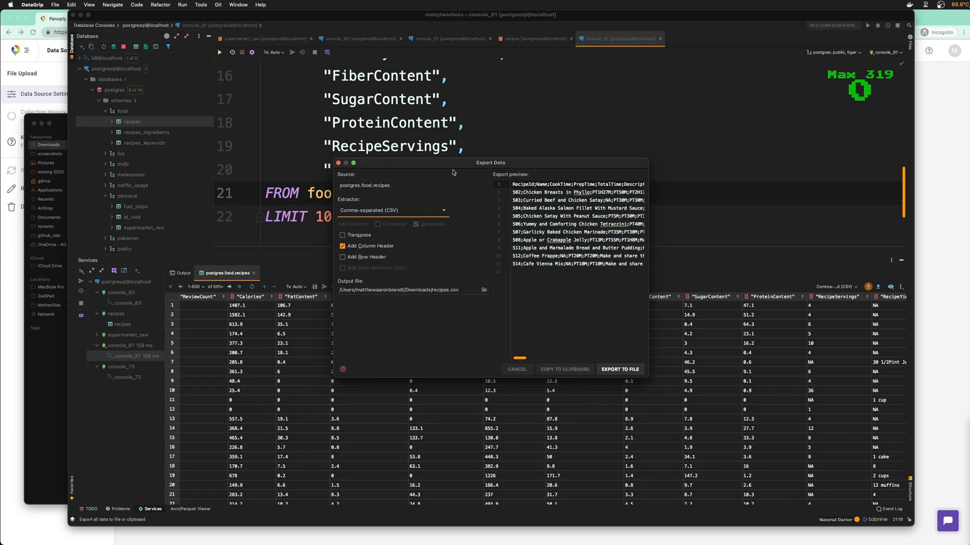
click(426, 214)
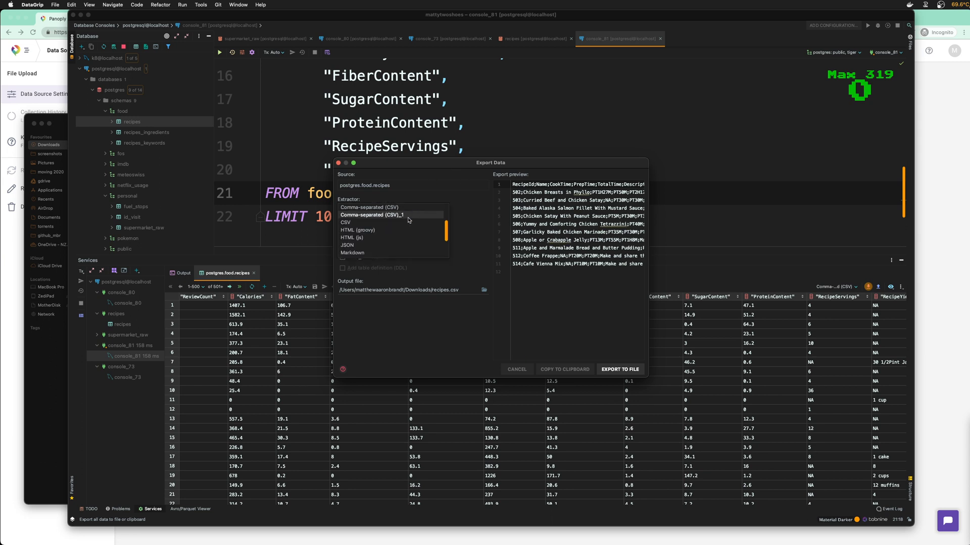
click(410, 216)
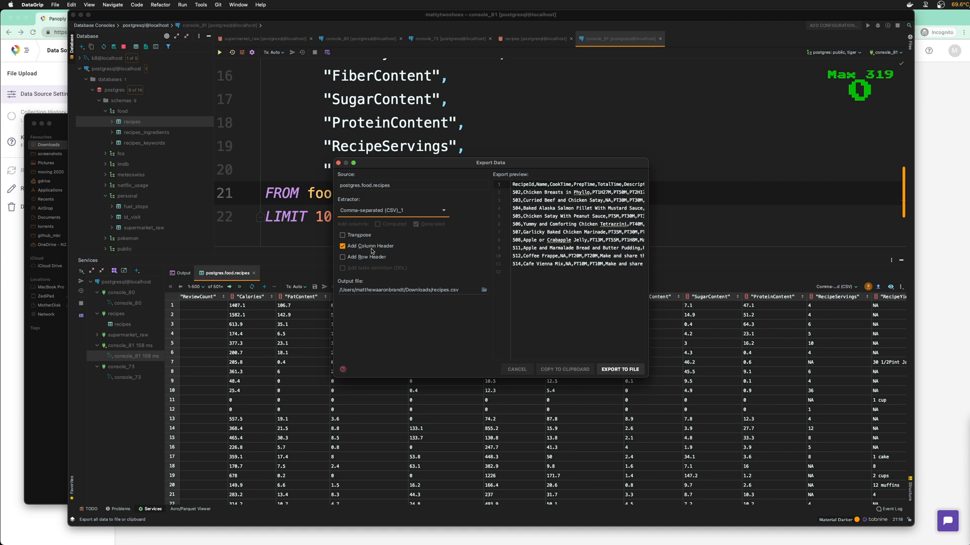
click(613, 370)
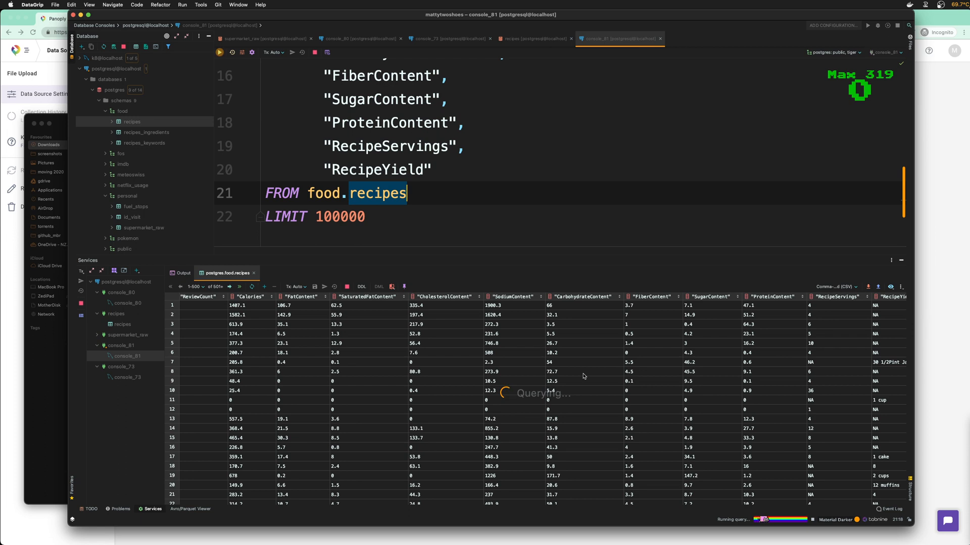
drag(59, 124, 67, 123)
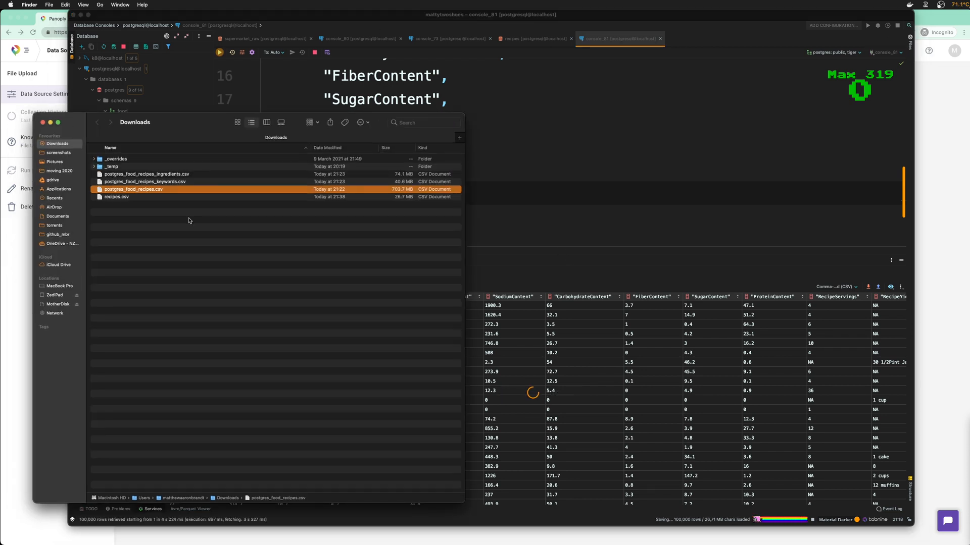
Trash postgres_food_recipes.csv from Downloads, keeping the new 26.7 MB recipes.csv
key(Down)
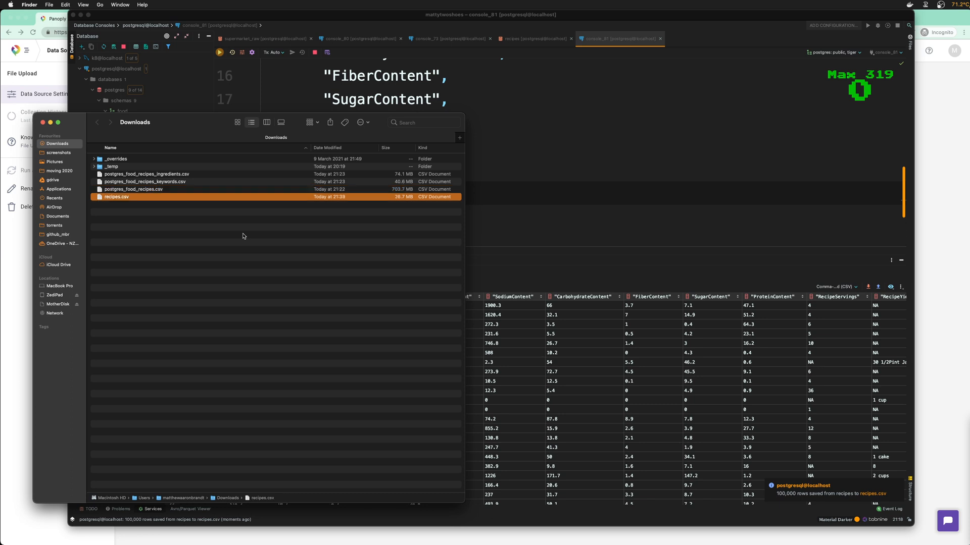
key(Up)
key(super+BackSpace)
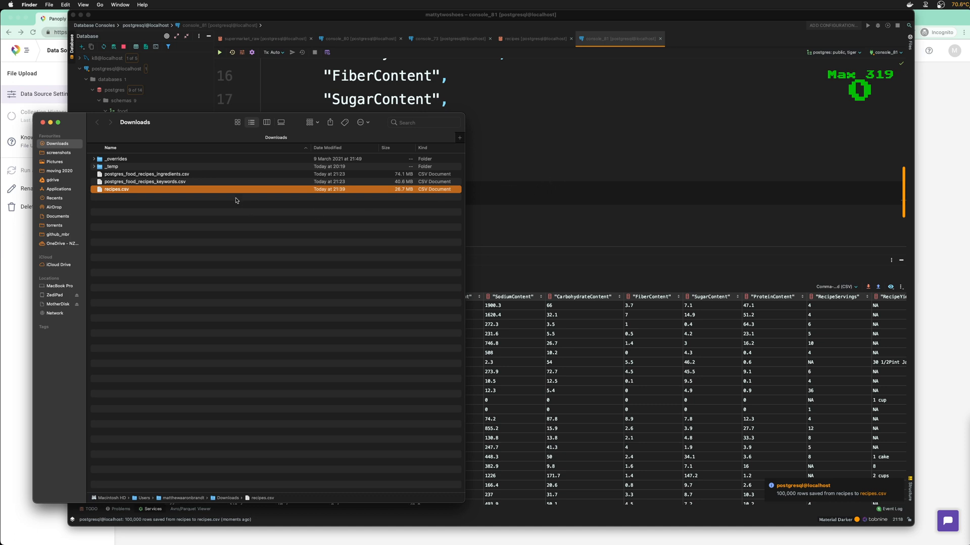
click(535, 196)
click(409, 212)
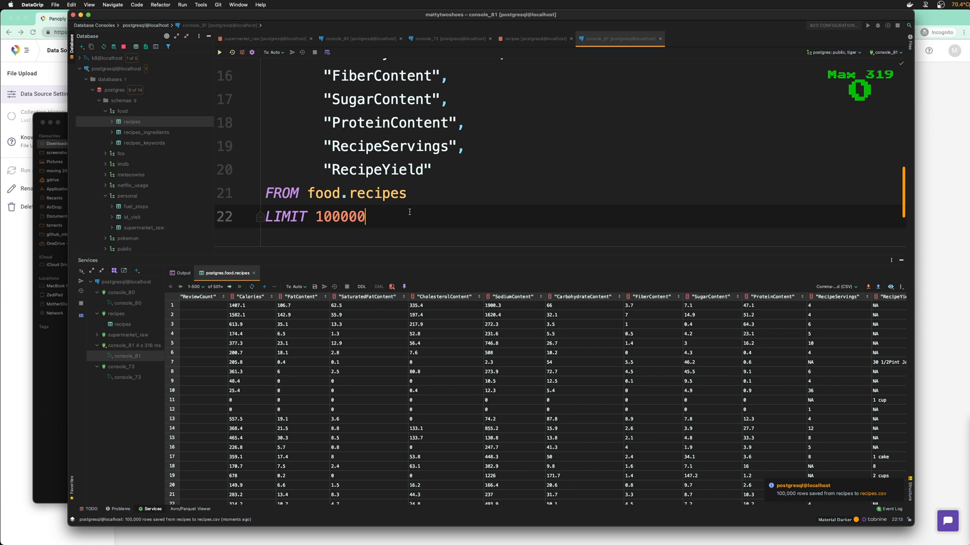
Drop the LIMIT line, re-run, and export all rows, replacing recipes.csv
key(super+BackSpace)
key(BackSpace)
key(super+Return)
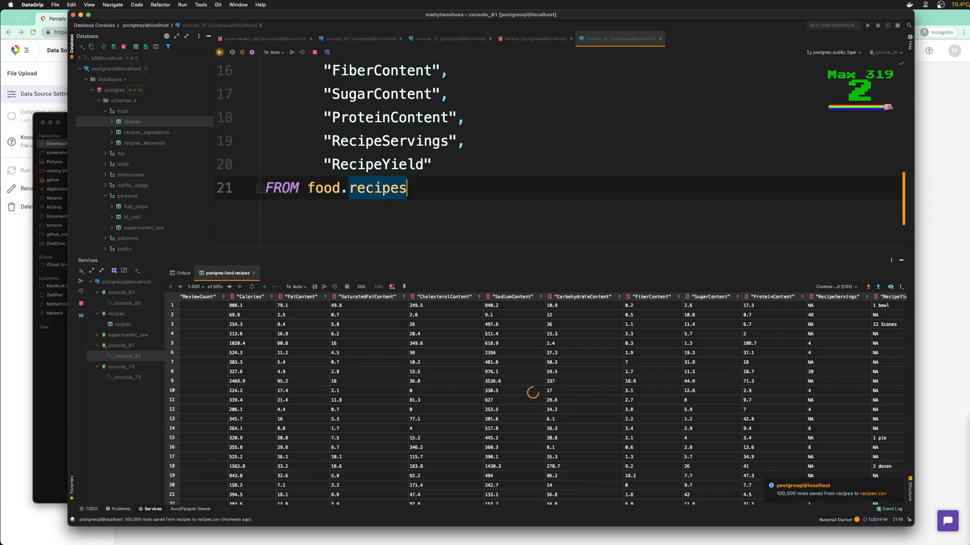
click(868, 287)
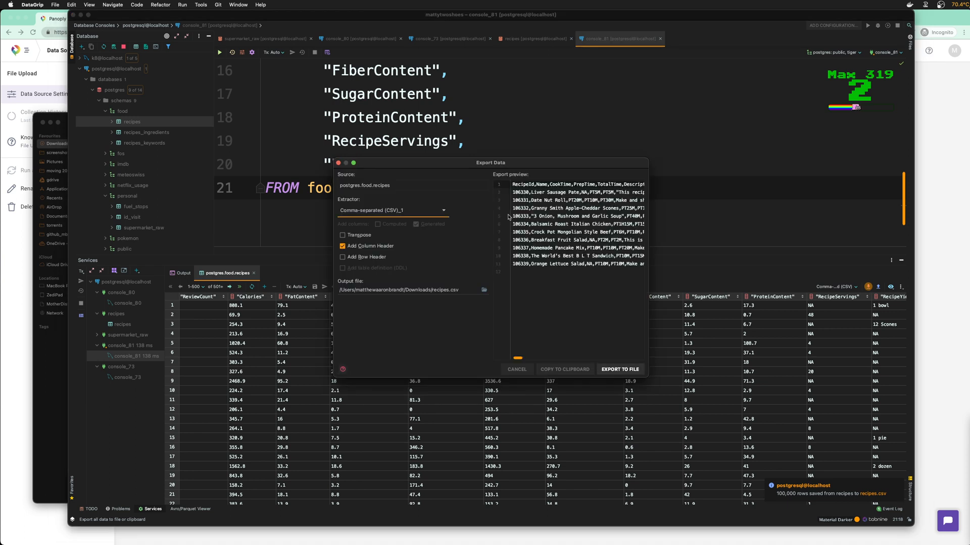
click(626, 369)
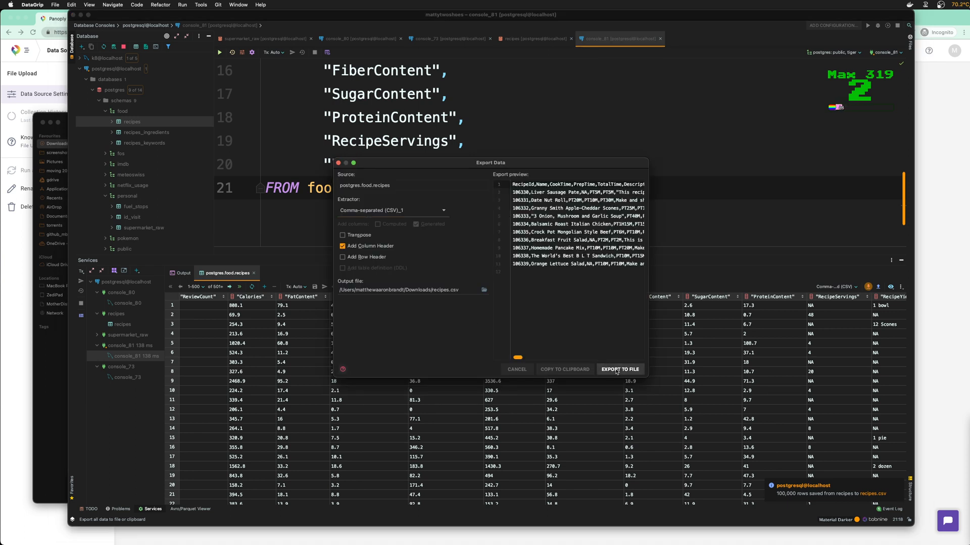
click(513, 298)
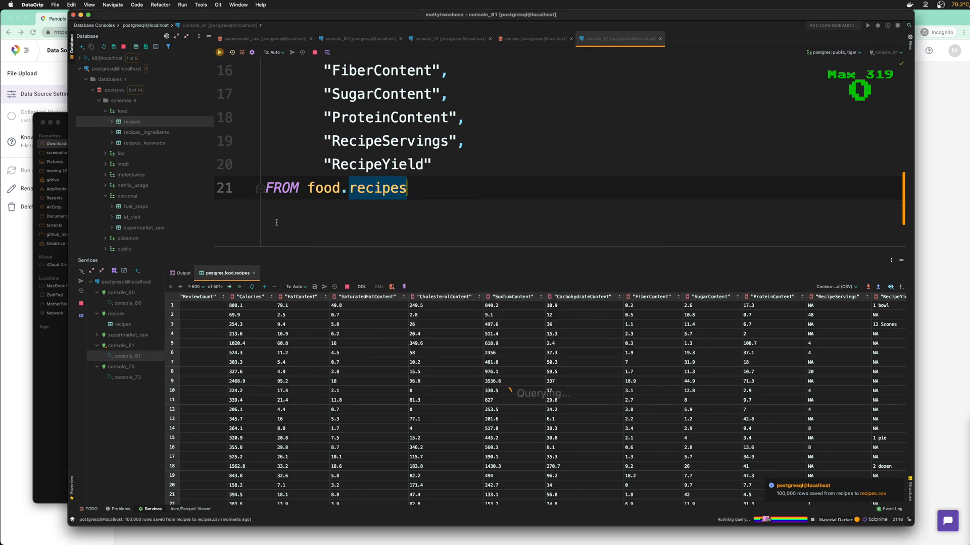
Confirm in Downloads that recipes.csv is now 159.2 MB
click(50, 389)
click(290, 233)
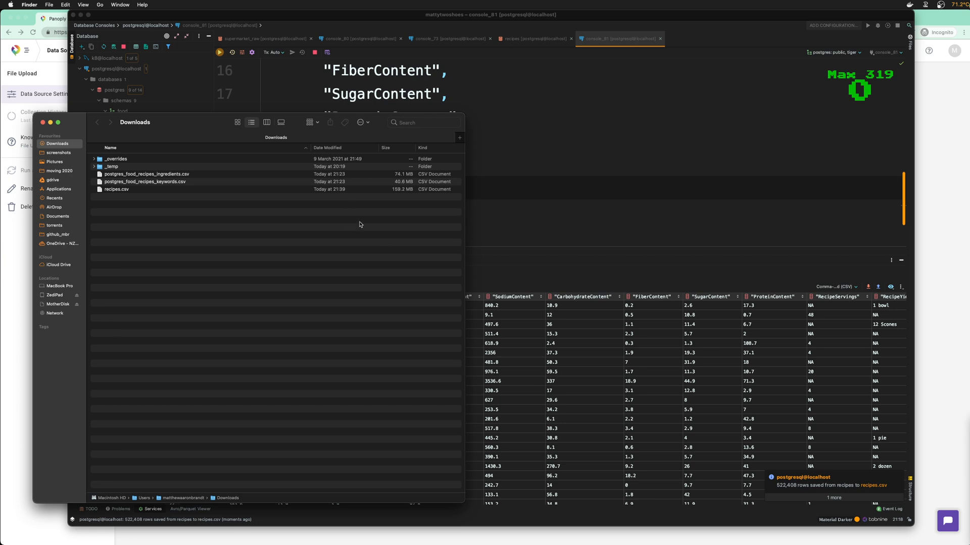
click(389, 192)
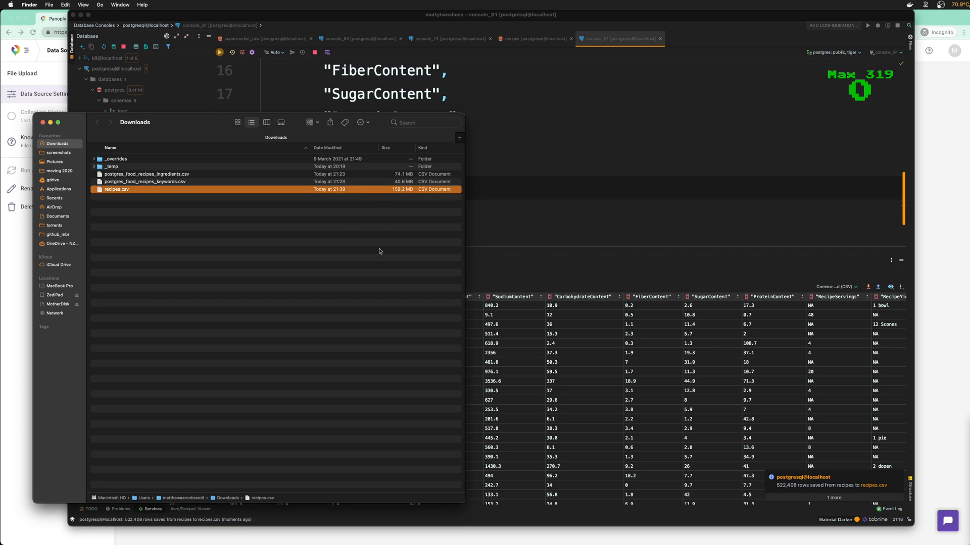
click(477, 213)
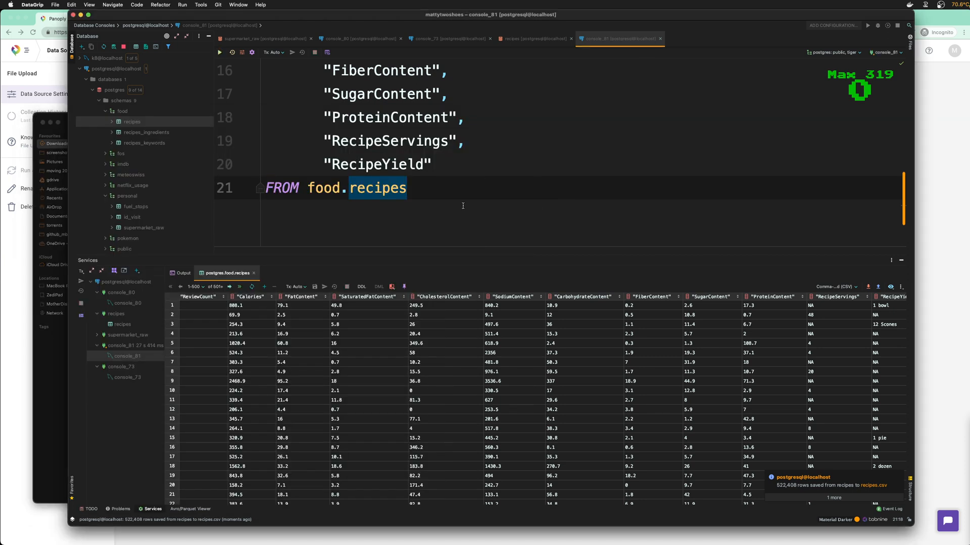
key(Return)
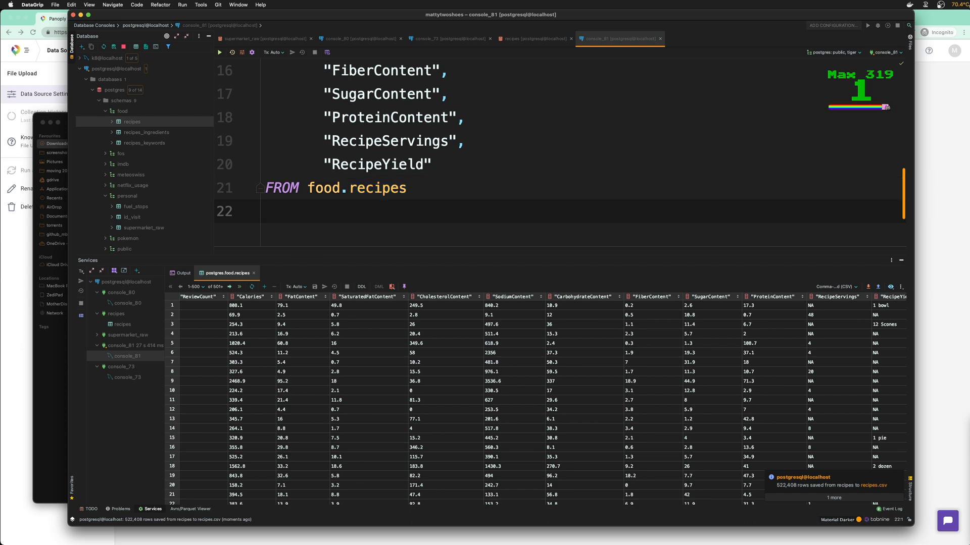
Add LIMIT 350000, re-run, and export the 350,000 rows to recipes.csv (110.6 MB)
text(LIMIT 100000)
key(Left)
key(Left)
key(Left)
key(Left)
key(Left)
key(Left)
key(Delete)
key(Delete)
text(5)
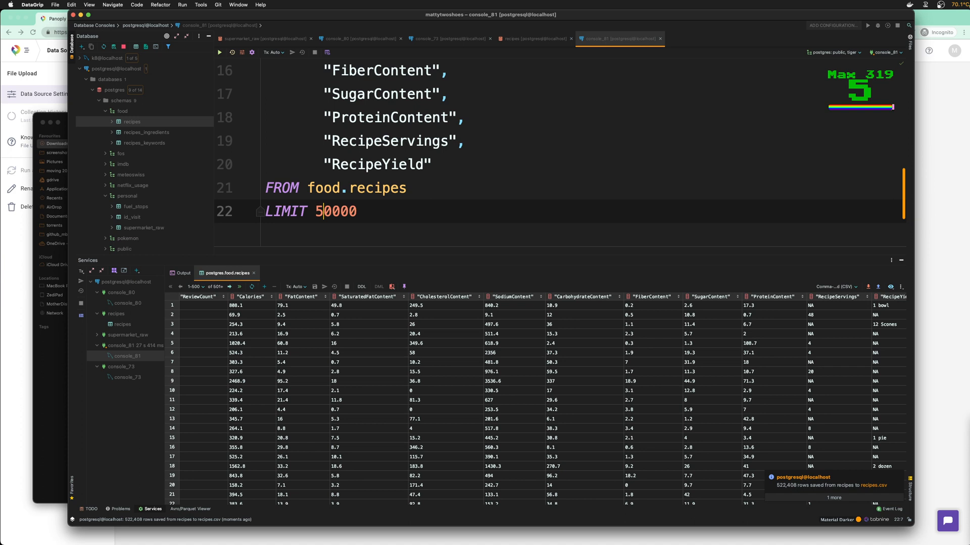
key(BackSpace)
text(35)
key(Right)
key(super+Return)
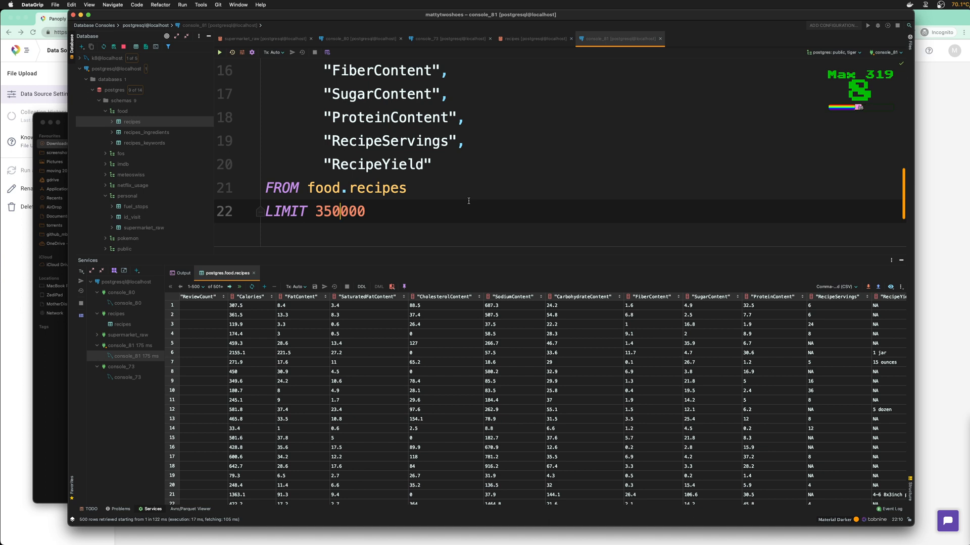
click(868, 287)
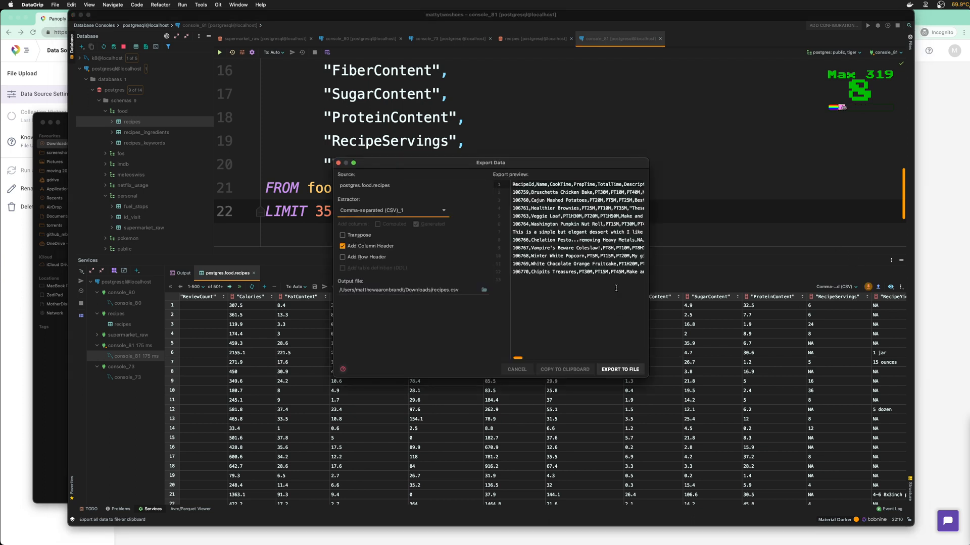
click(606, 367)
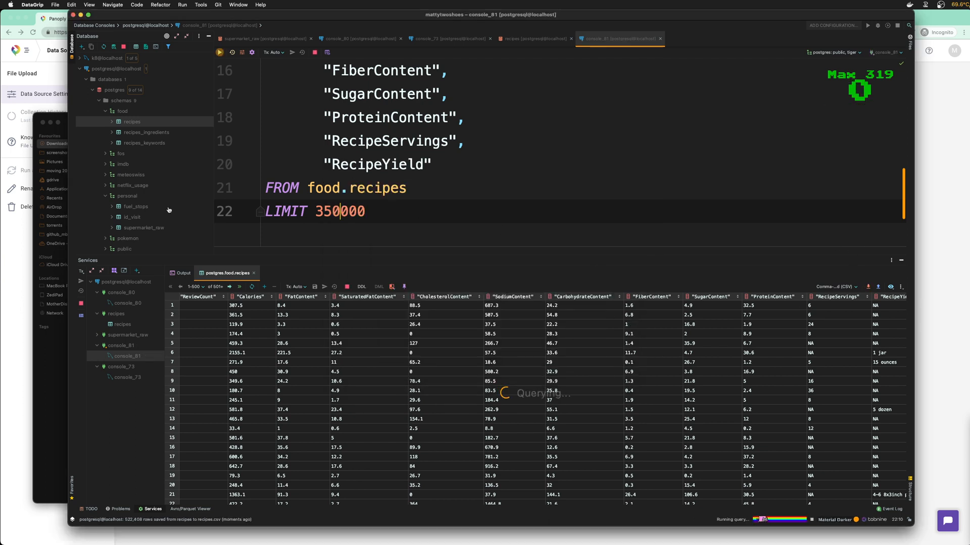
click(40, 367)
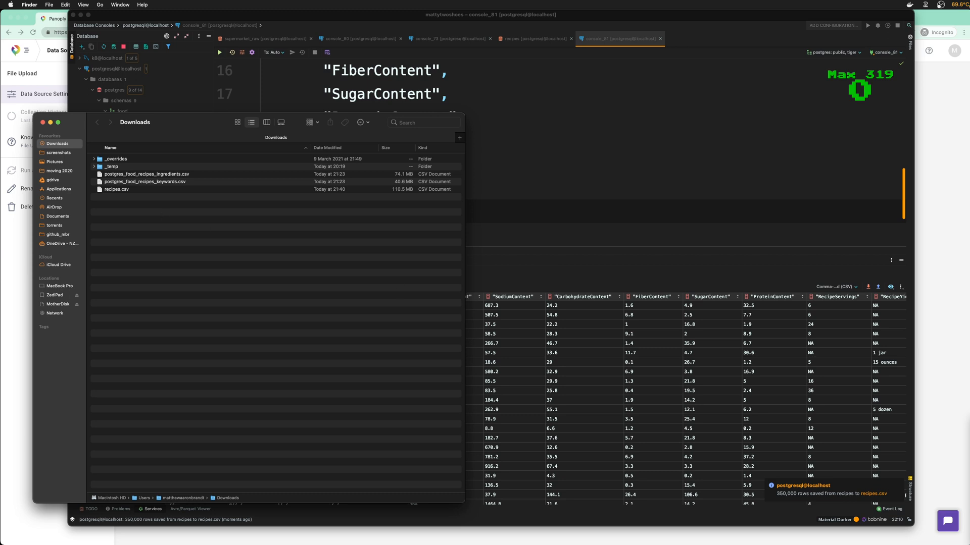
Delete the 110.6 MB recipes.csv from the Downloads folder
key(super+Tab)
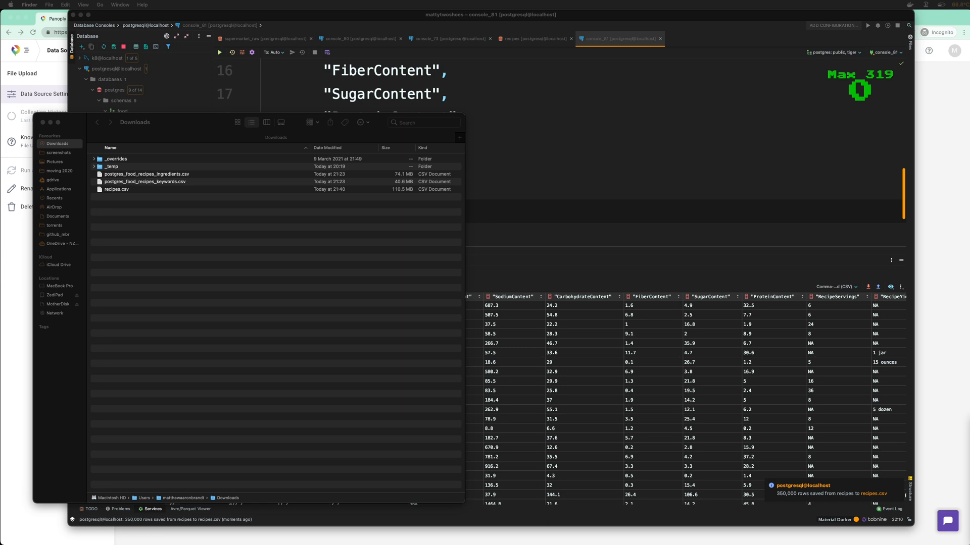
click(391, 191)
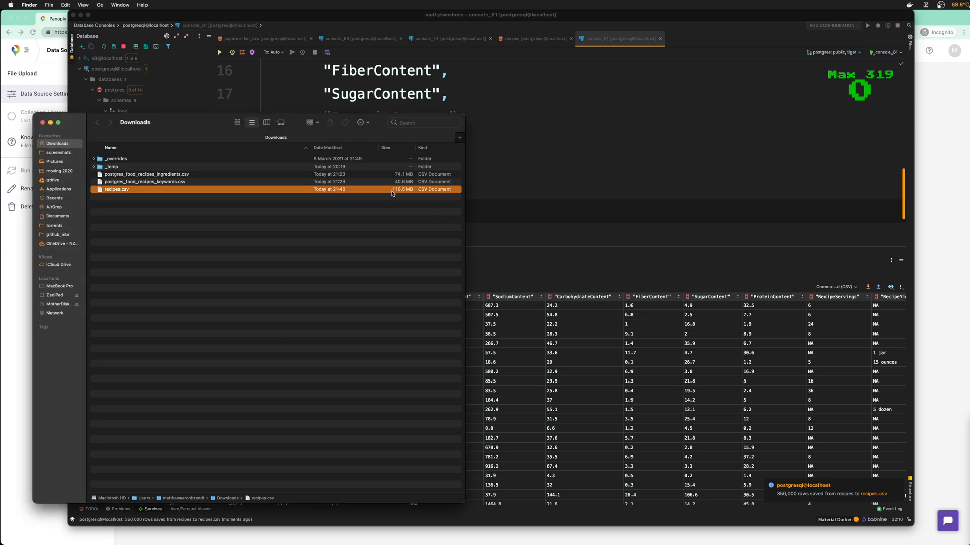
key(super+BackSpace)
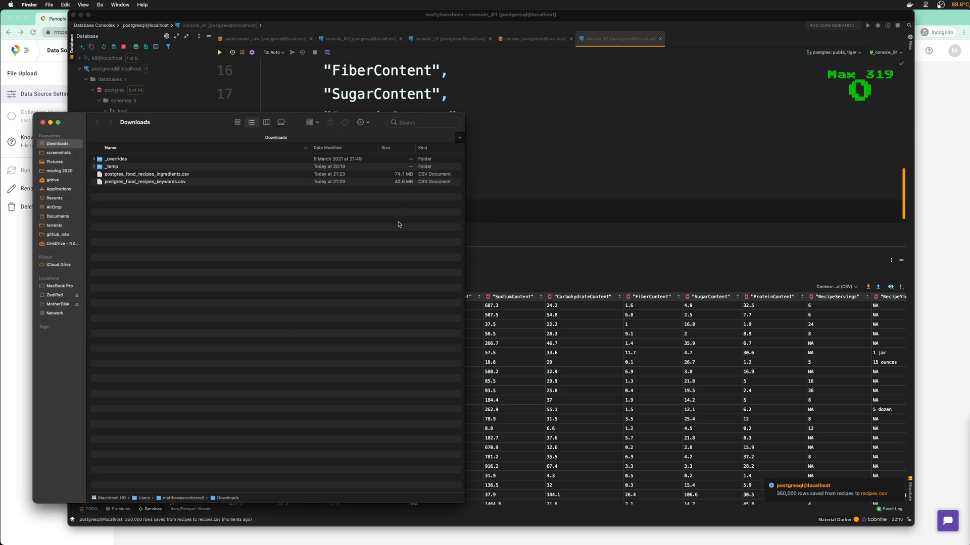
Change the DataGrip recipes query to LIMIT 250000 and re-run it
click(582, 201)
key(BackSpace)
text(2)
key(super+Return)
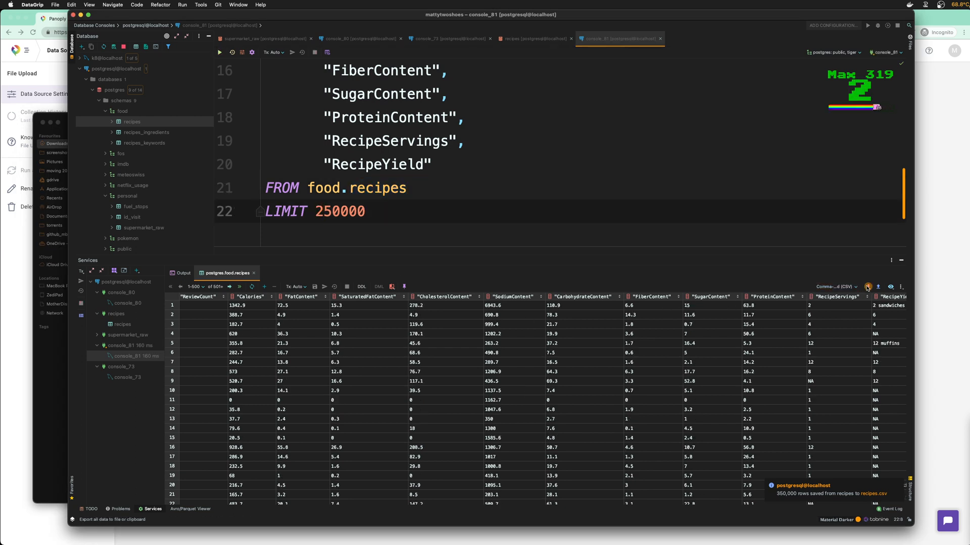
Export the 250,000-row results to recipes.csv and bring the Downloads window forward
click(639, 371)
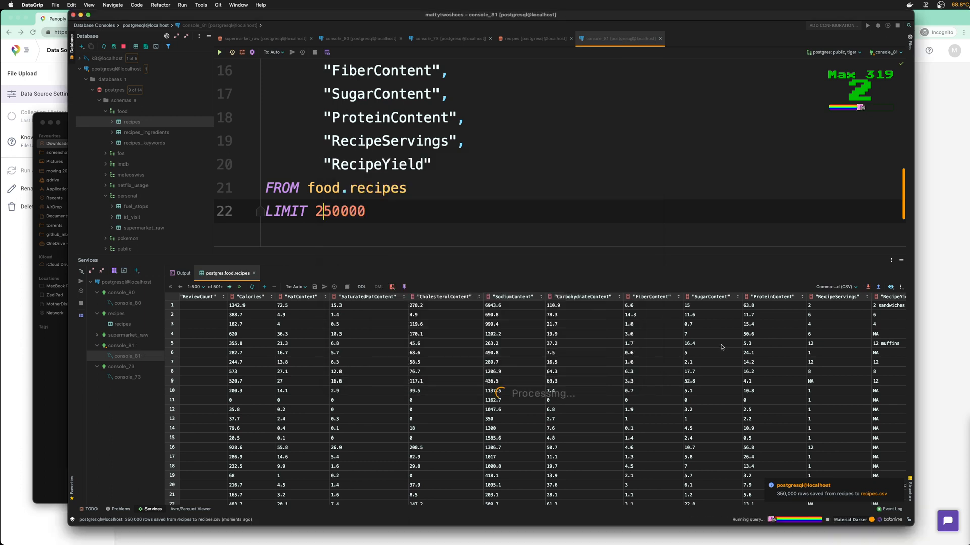
click(52, 363)
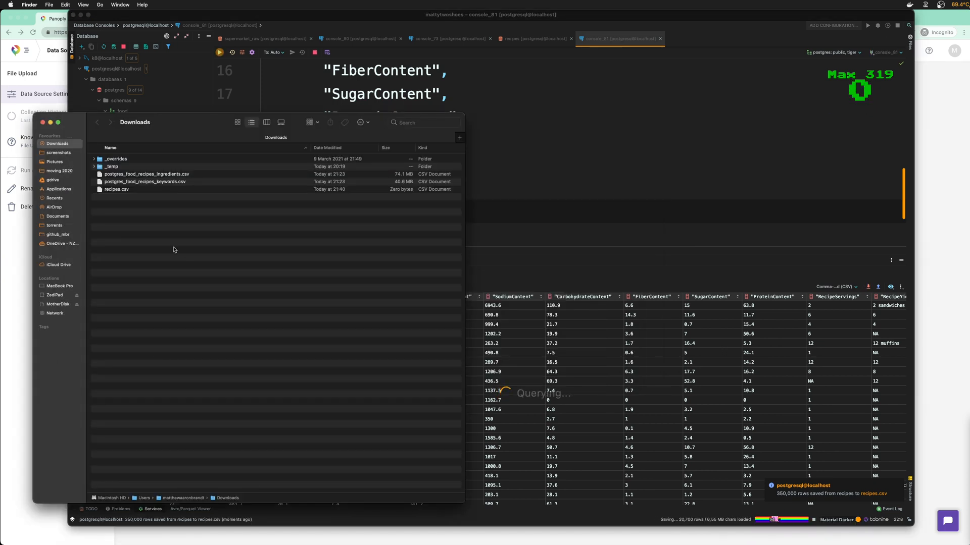
drag(195, 122, 196, 113)
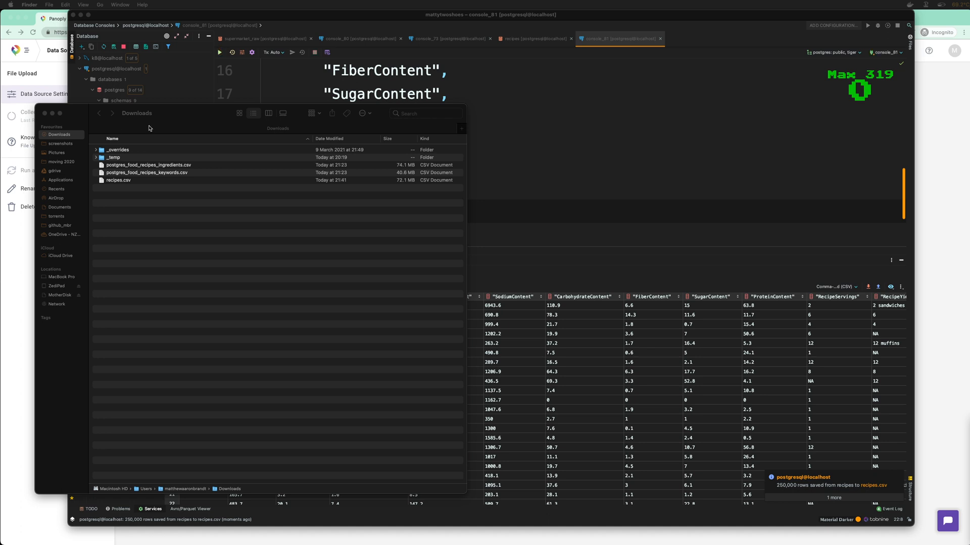
drag(207, 108, 209, 110)
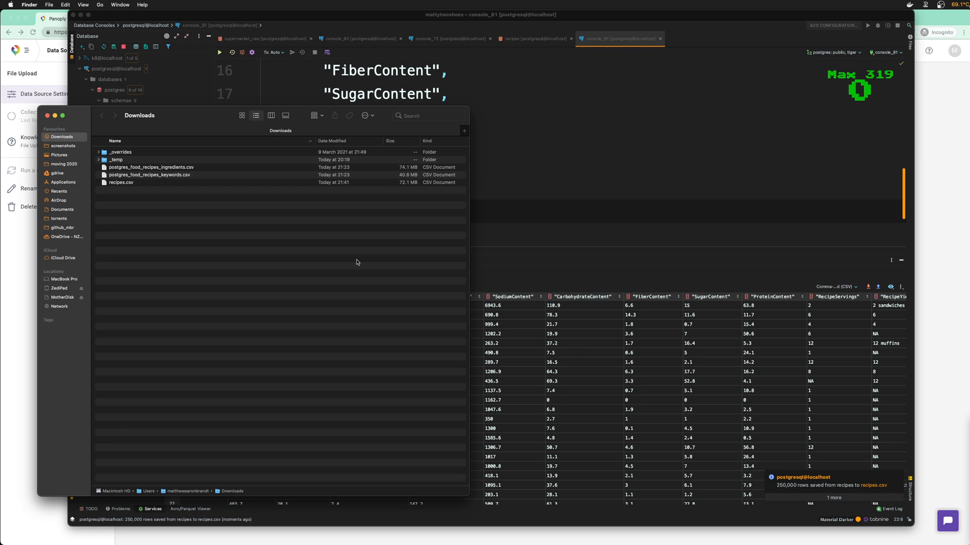
Rename the postgres_food_ keywords CSV to recipes_keywords.csv
click(398, 184)
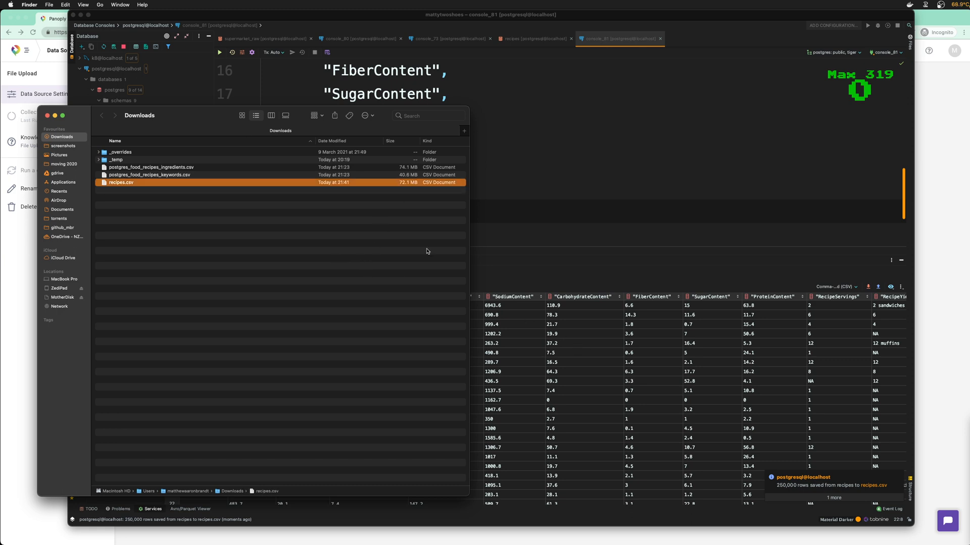
click(188, 169)
click(186, 183)
key(Up)
key(Return)
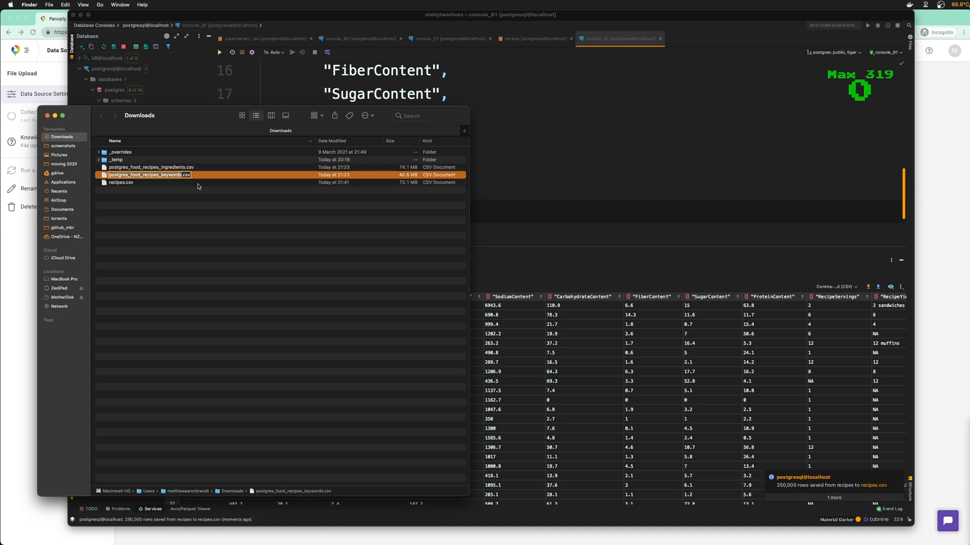
key(Delete)
key(Delete)
key(Delete)
key(Delete)
key(Delete)
key(Delete)
key(Delete)
key(Delete)
key(Delete)
key(Delete)
key(Delete)
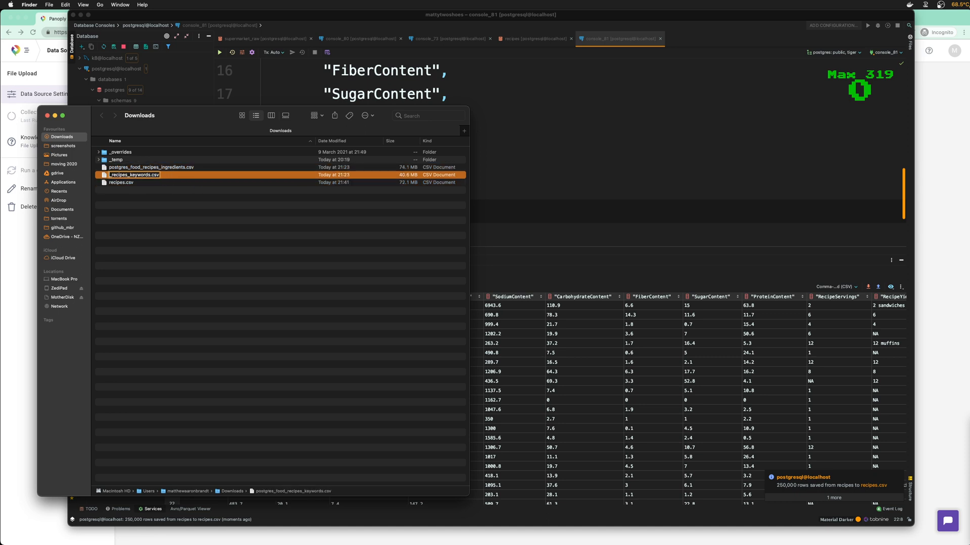
key(Return)
Rename the postgres_food_ ingredients CSV to recipes_ingredients.csv
key(Up)
key(Return)
key(Delete)
key(Delete)
key(Delete)
key(Delete)
key(Delete)
key(Delete)
key(Delete)
key(Delete)
key(Delete)
key(Delete)
key(Delete)
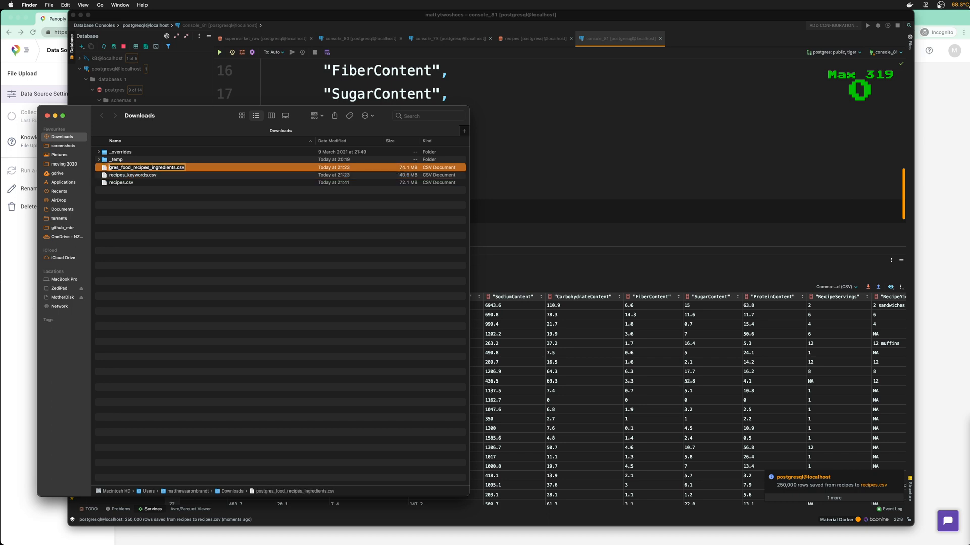
key(Delete)
key(Delete)
key(Delete)
key(Return)
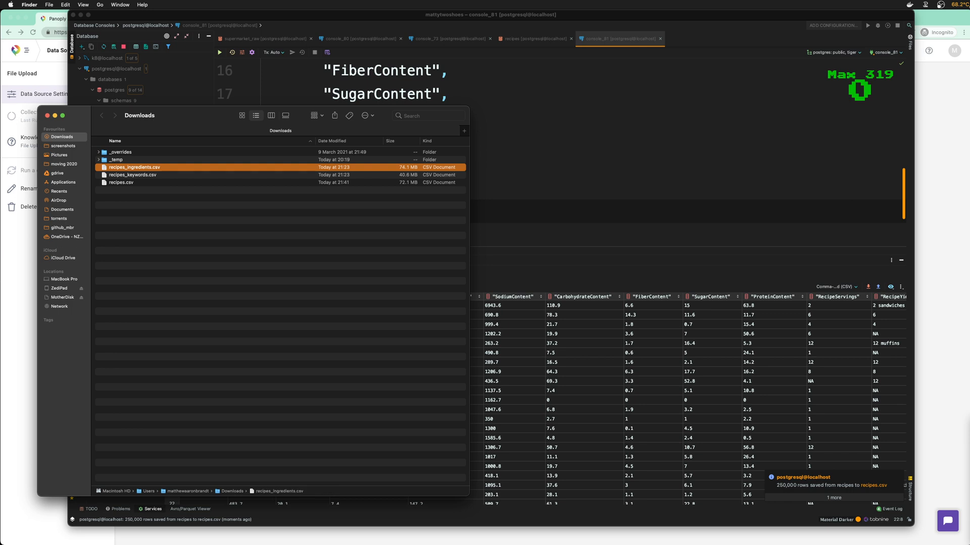
Reselect recipes.csv in Downloads and bring DataGrip back to the front
click(235, 230)
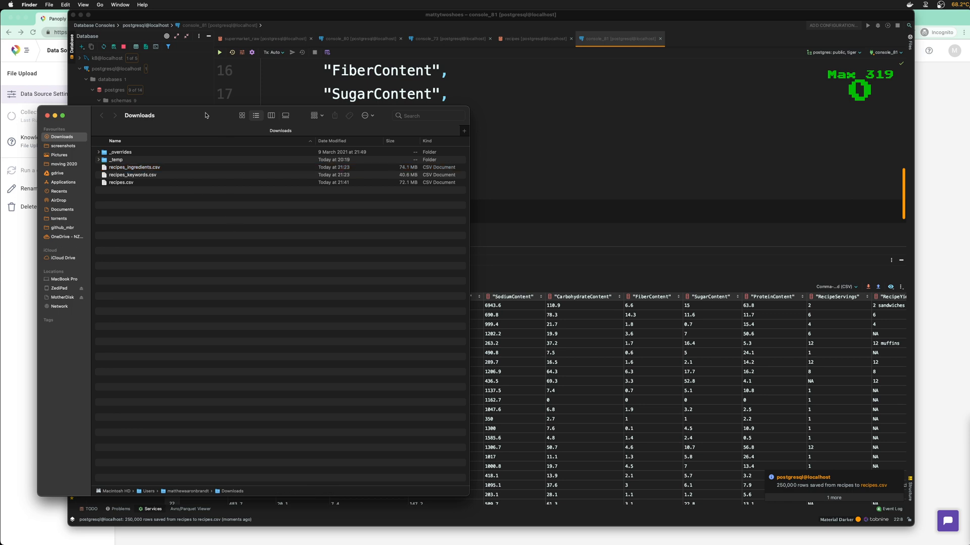
drag(206, 116, 232, 119)
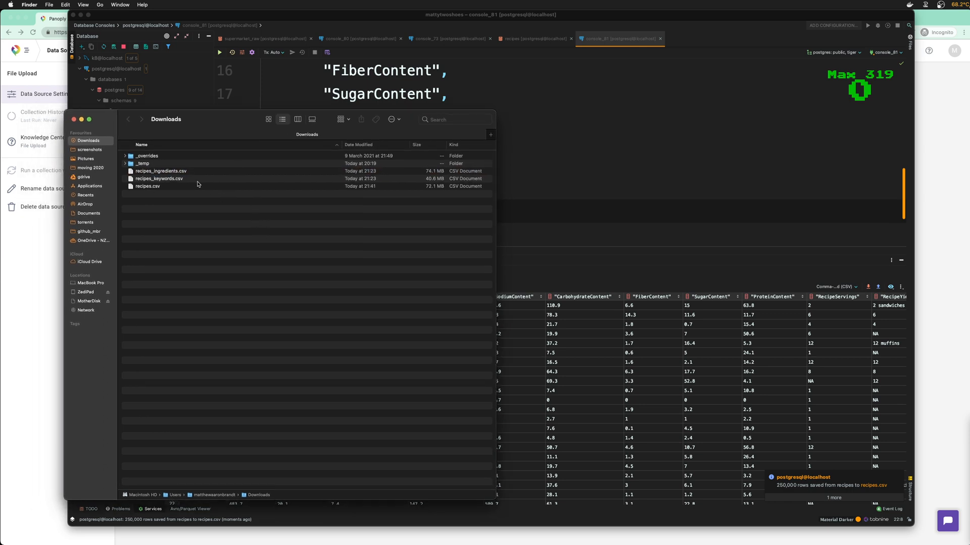
click(185, 170)
key(Down)
key(Down)
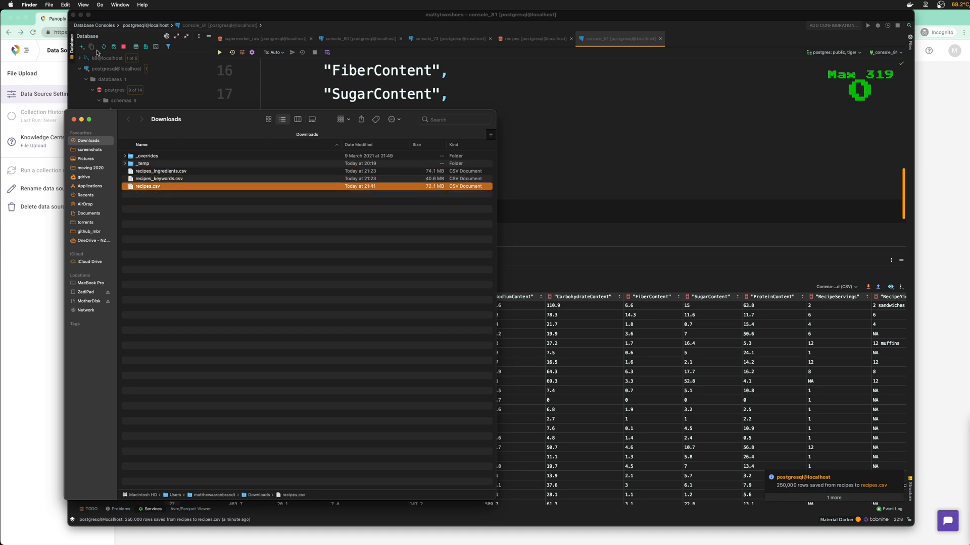
click(121, 17)
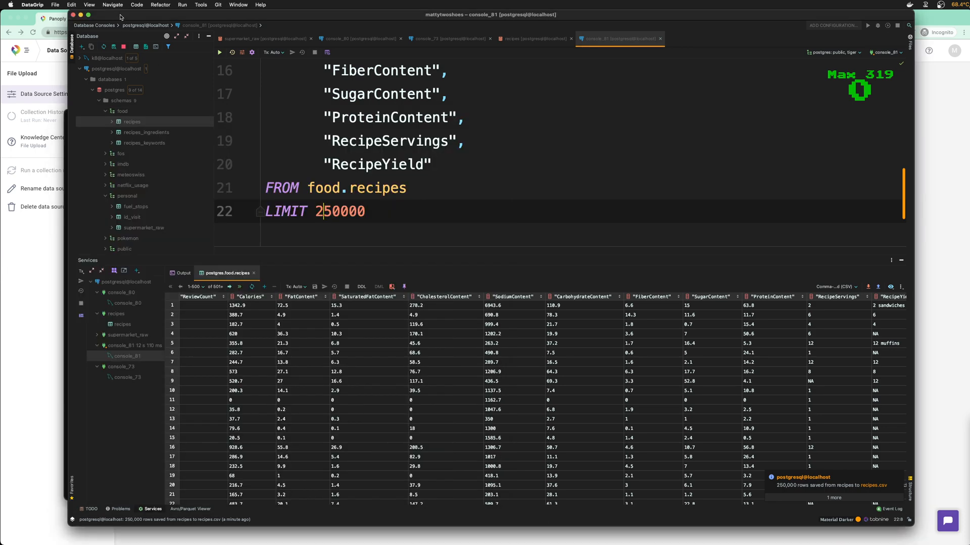
Attach recipes.csv from Downloads as Panoply's upload file so it shows File ready
key(super+h)
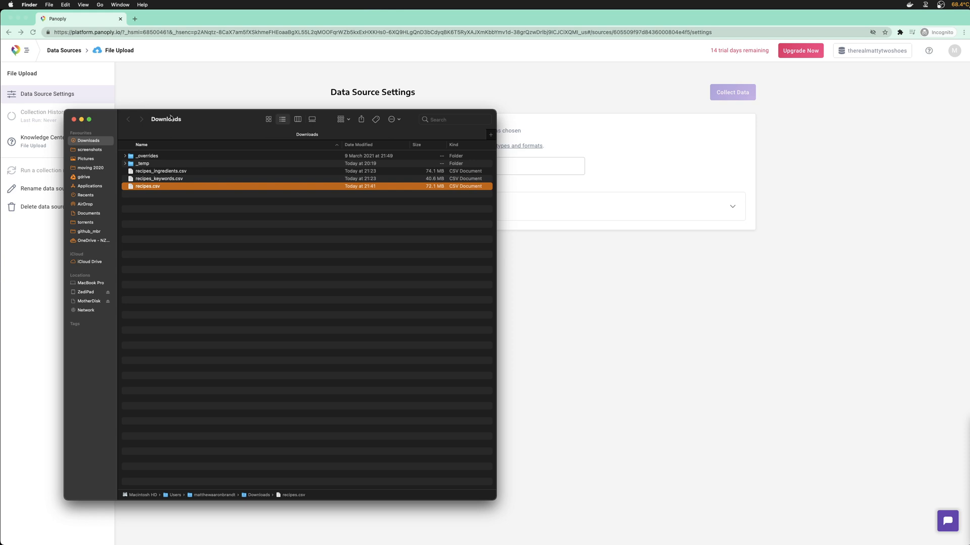
drag(244, 117, 729, 129)
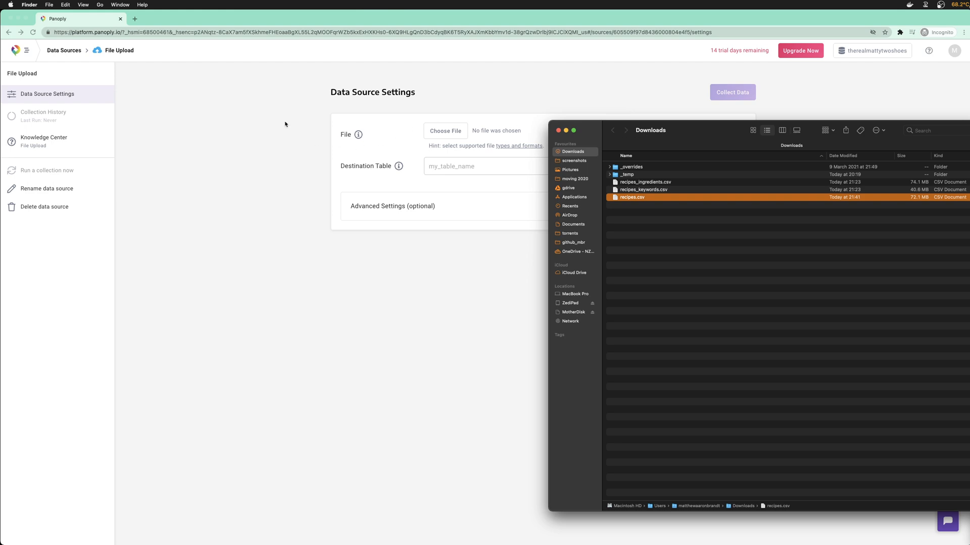
click(444, 131)
click(455, 132)
click(467, 156)
key(Return)
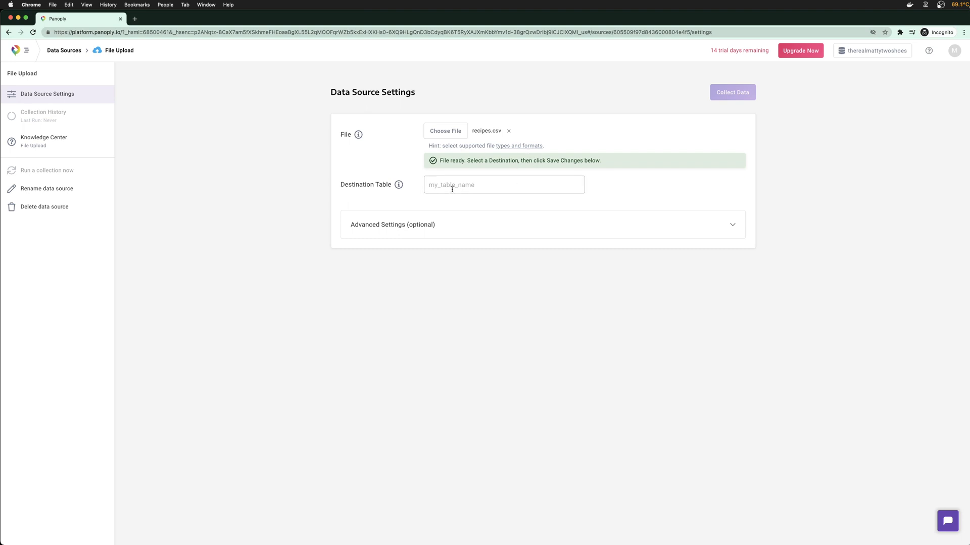
Expand Advanced Settings and review the Delimiter options, leaving them unchanged
click(730, 223)
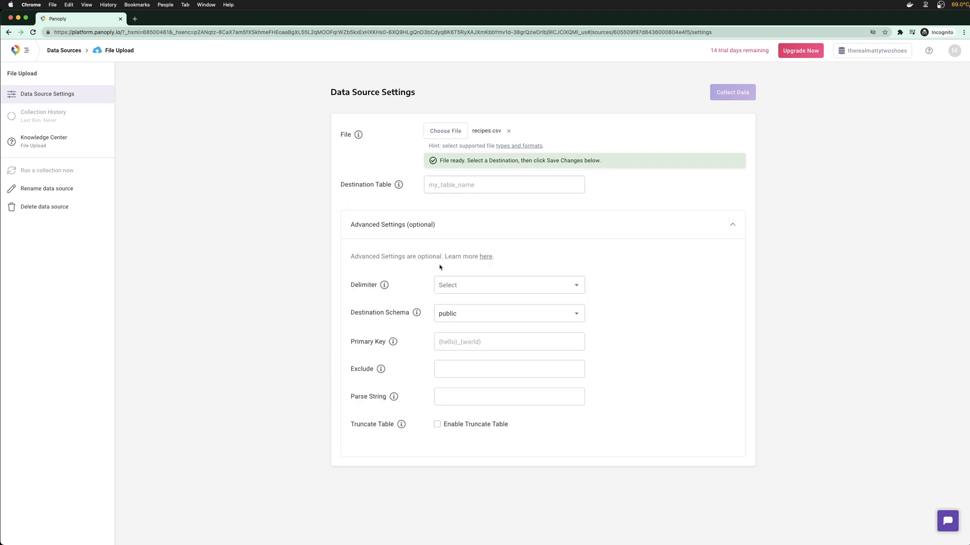
click(461, 284)
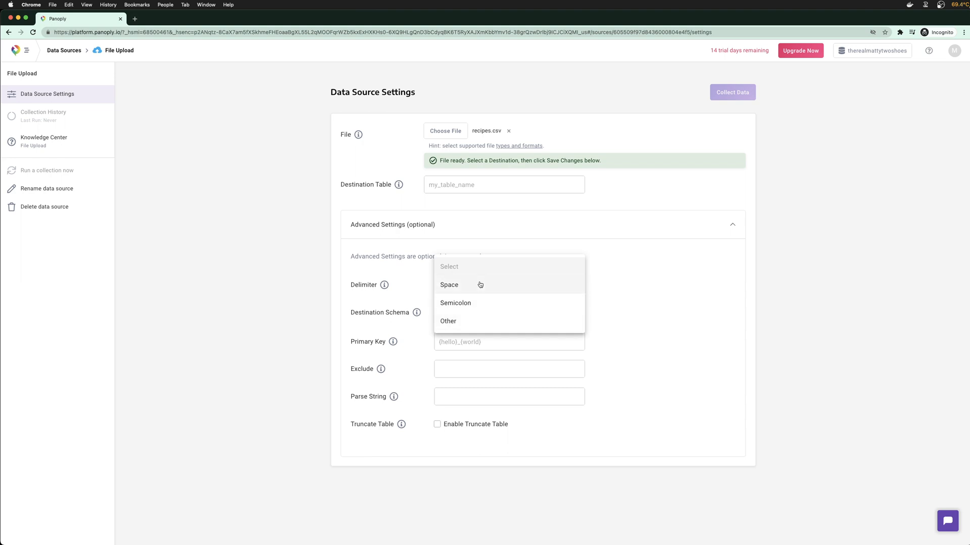
click(392, 300)
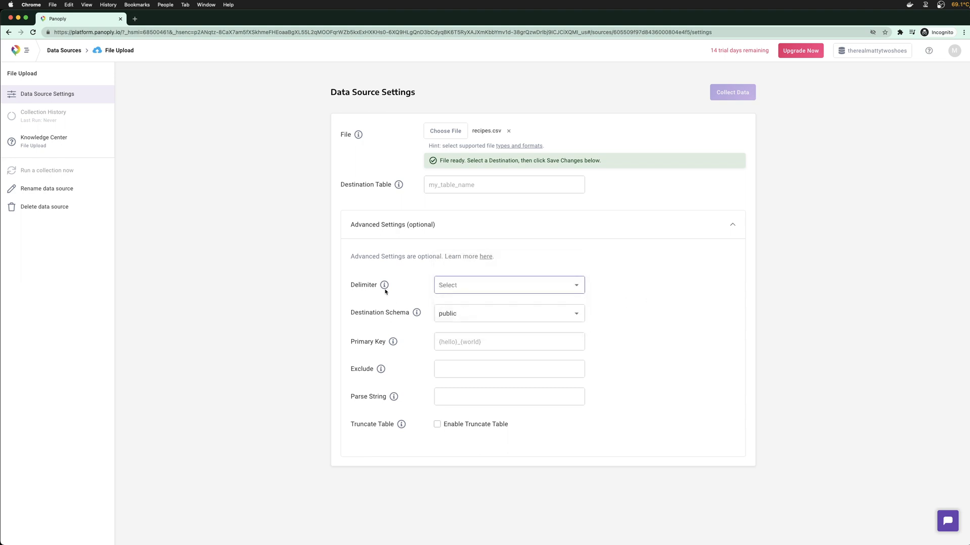
mouse_move(386, 289)
Enter recipes as the destination table, keeping the public destination schema
click(472, 187)
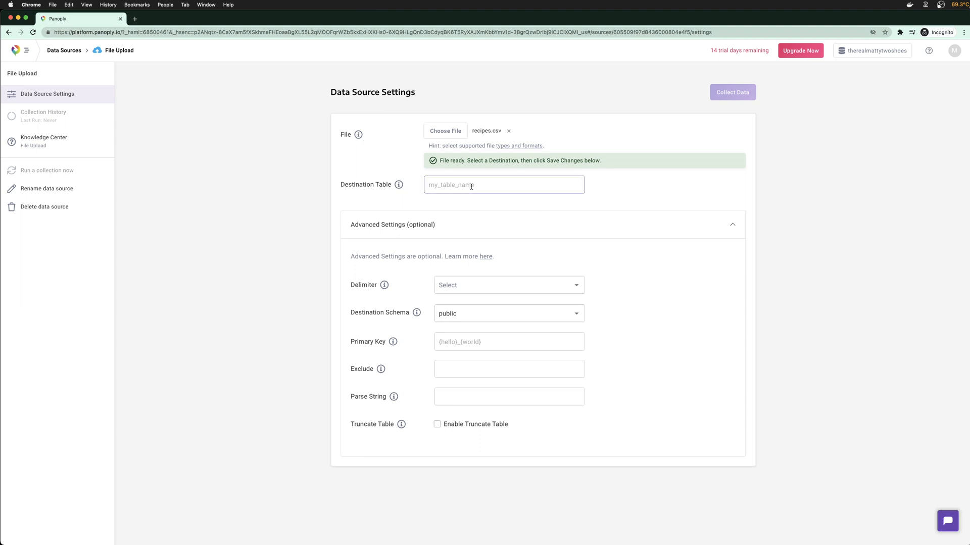
text(re)
text(s)
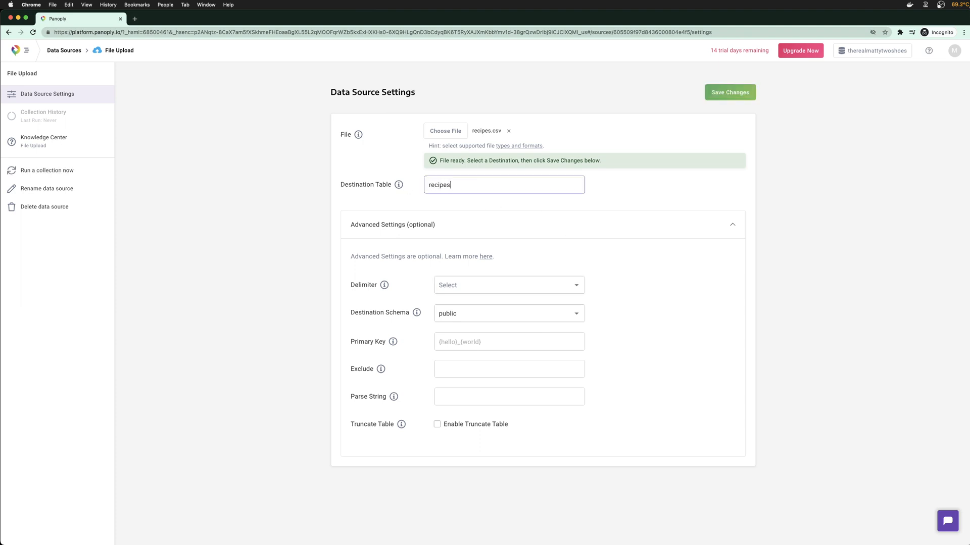
click(452, 320)
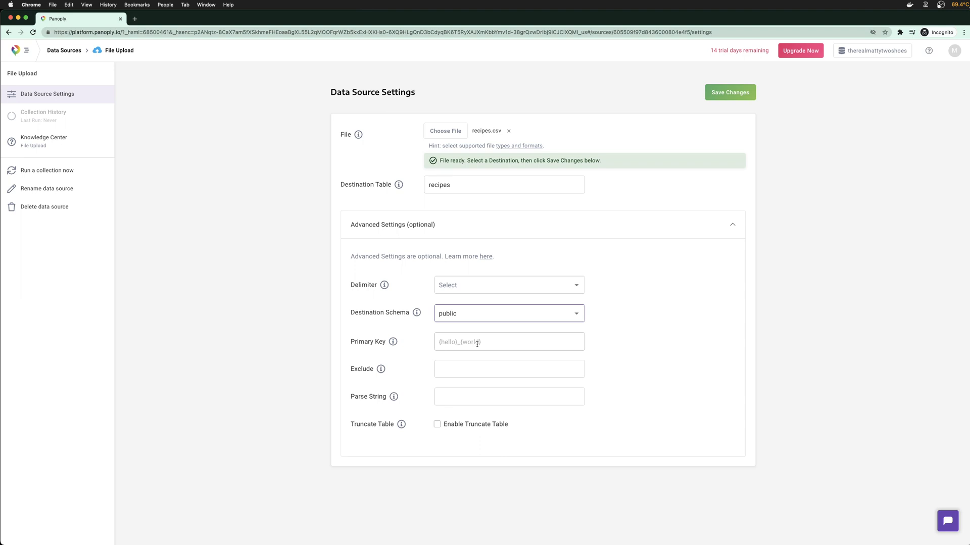
mouse_move(394, 343)
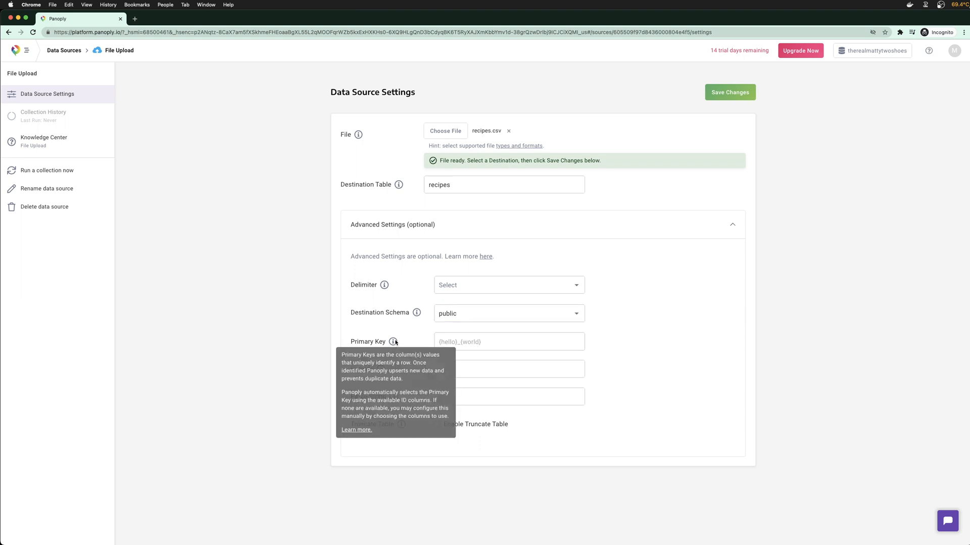
click(487, 342)
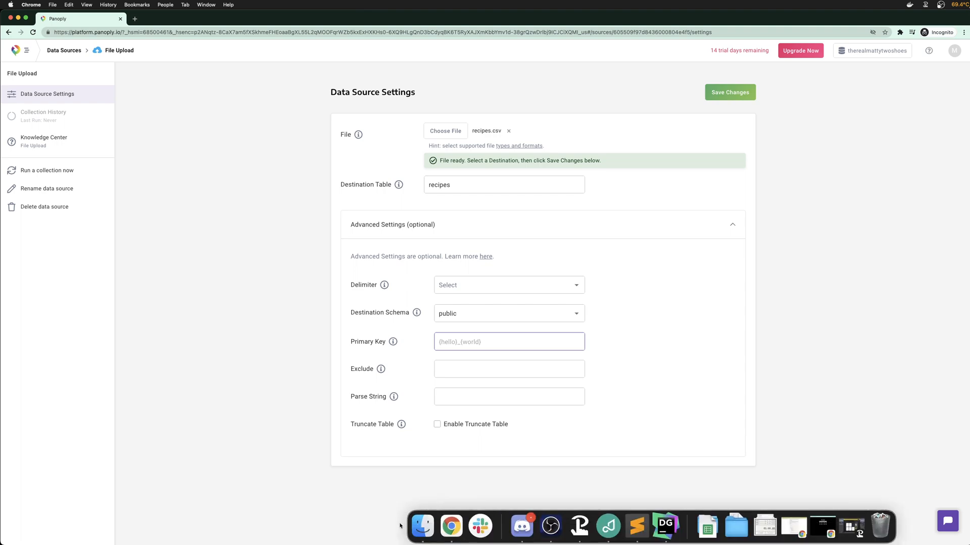
key(ctrl+Up)
click(811, 325)
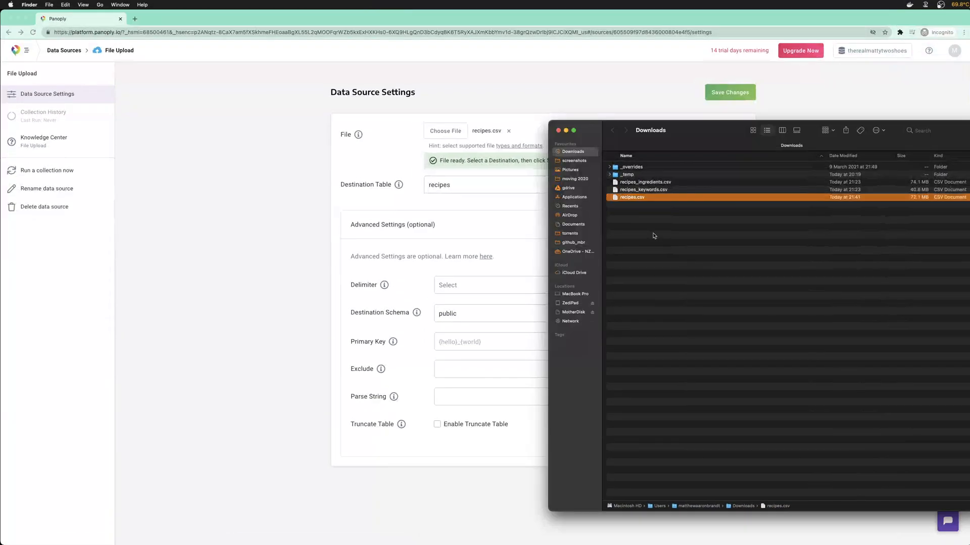
key(space)
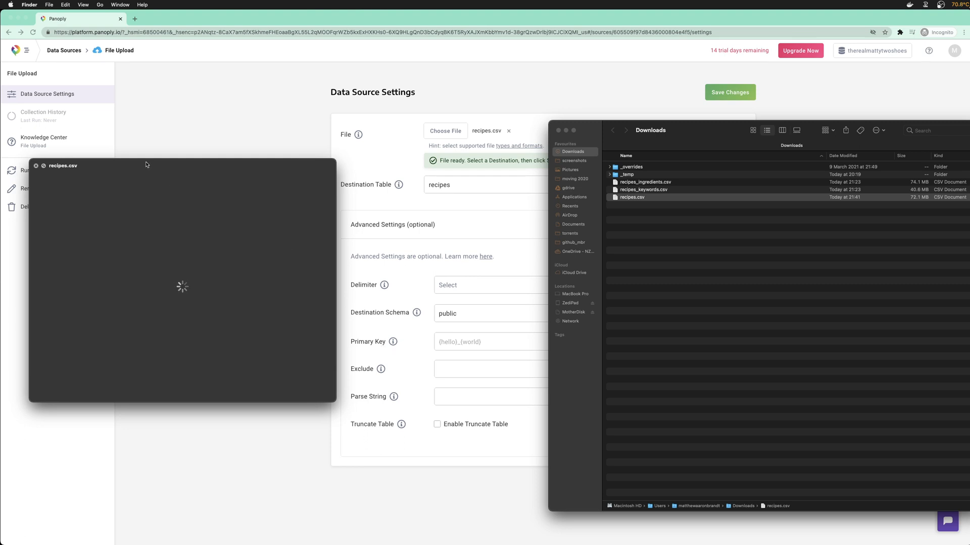
key(space)
mouse_move(736, 543)
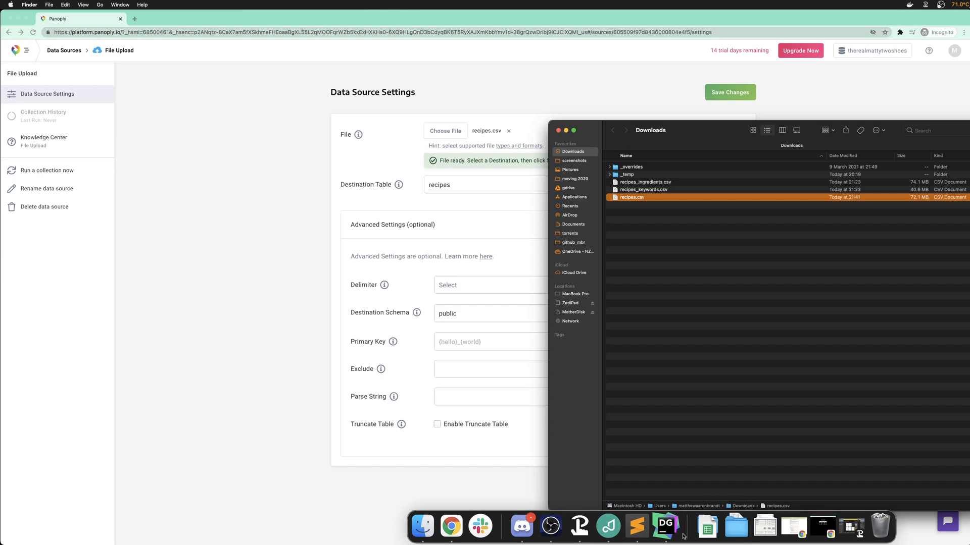
click(665, 528)
scroll(232, 358, left, 15)
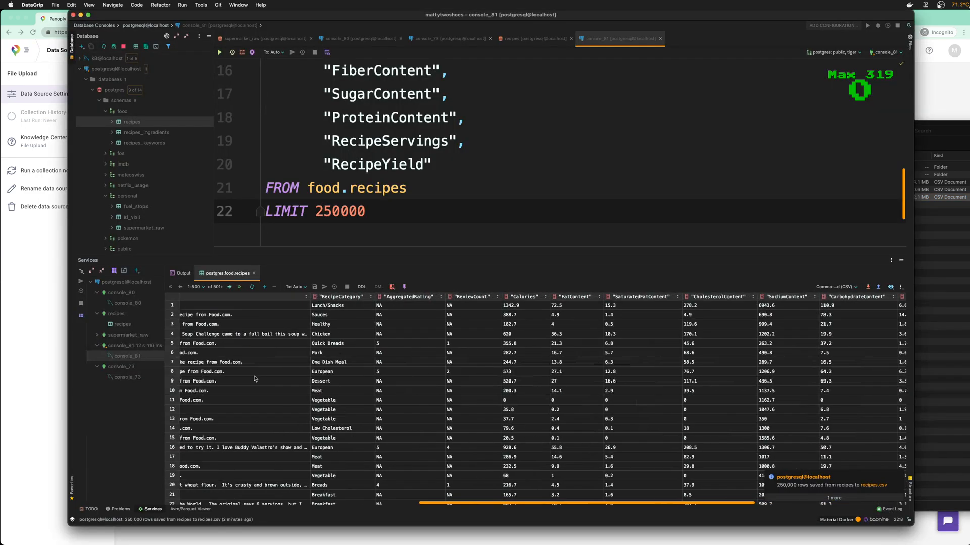
scroll(254, 401, left, 5)
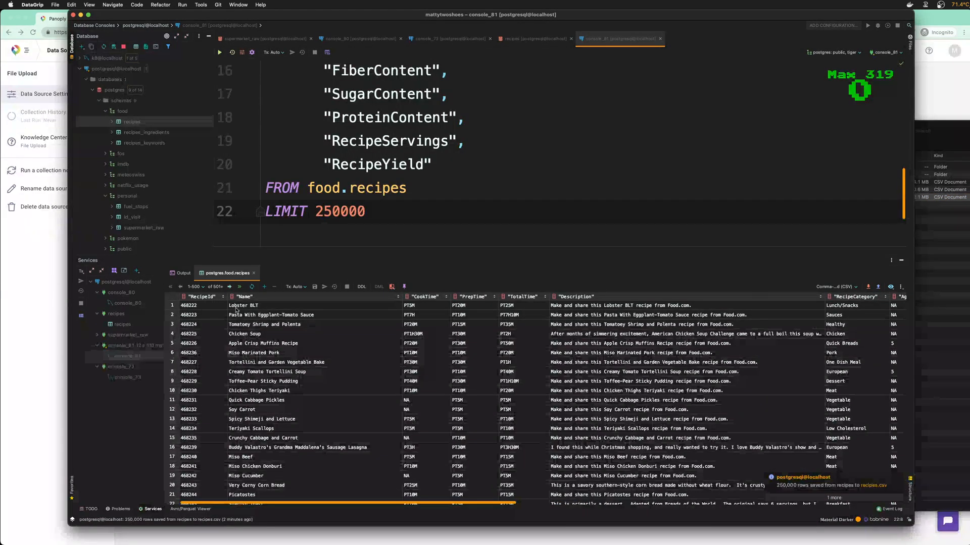
click(930, 83)
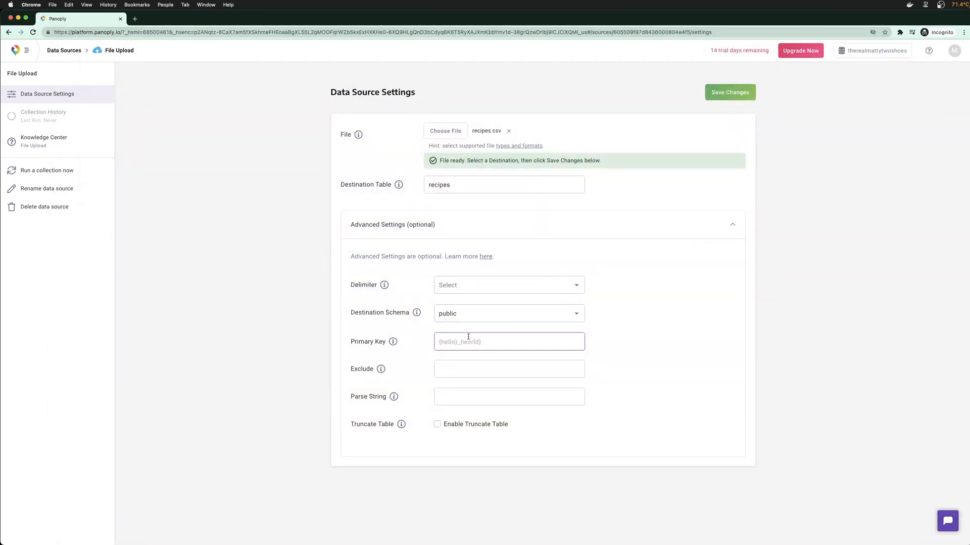
Set the upload's primary key to RecipeId
click(468, 339)
text(RecipeId)
mouse_move(396, 344)
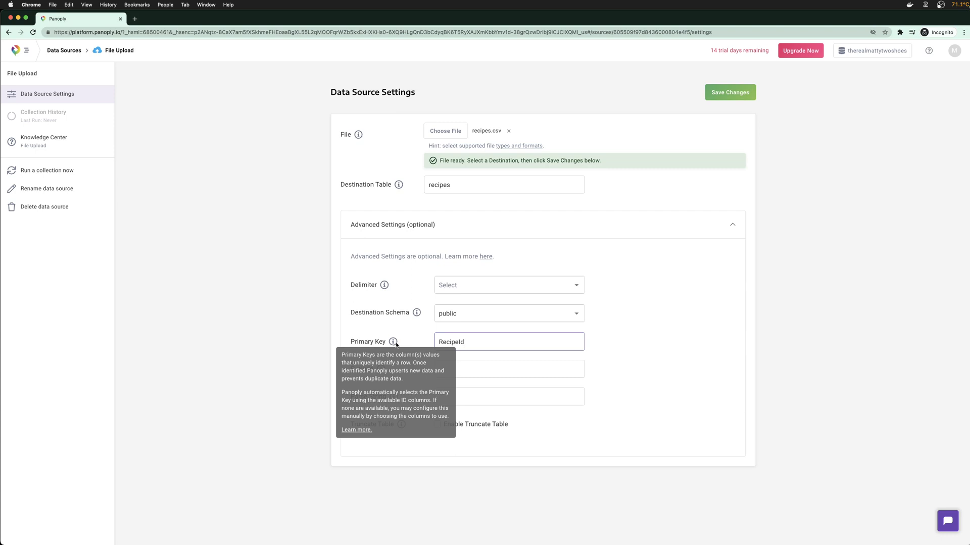
double_click(482, 342)
click(672, 342)
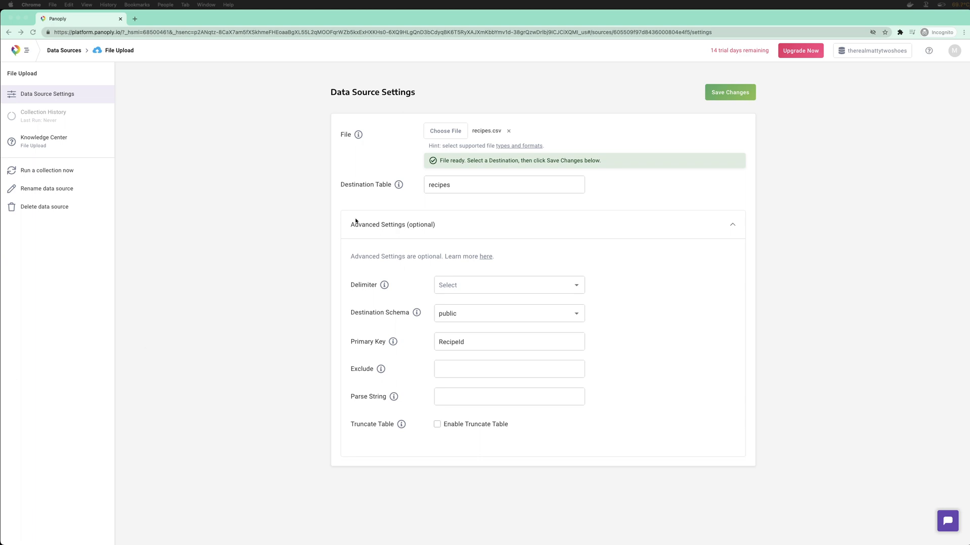
Bring the Downloads folder with the recipe CSVs back in front
click(297, 272)
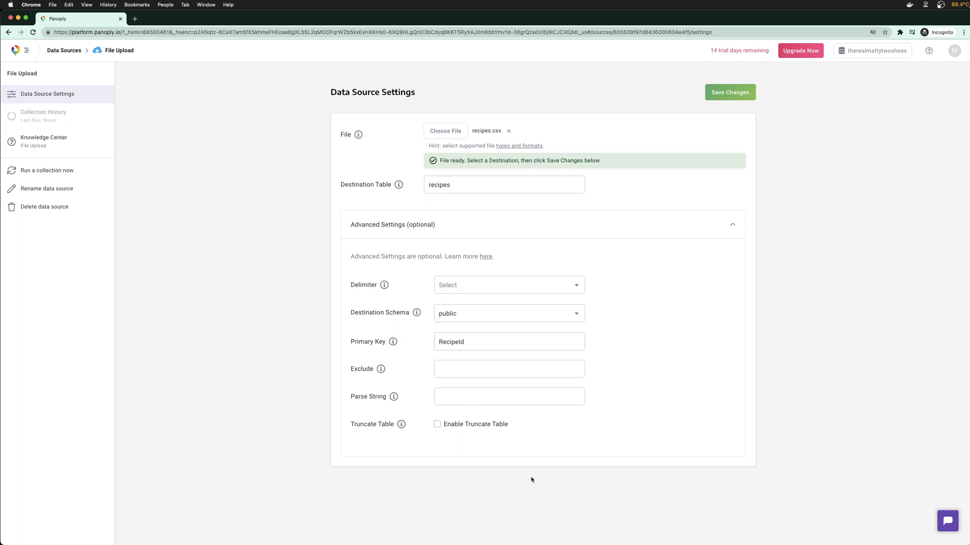
mouse_move(519, 530)
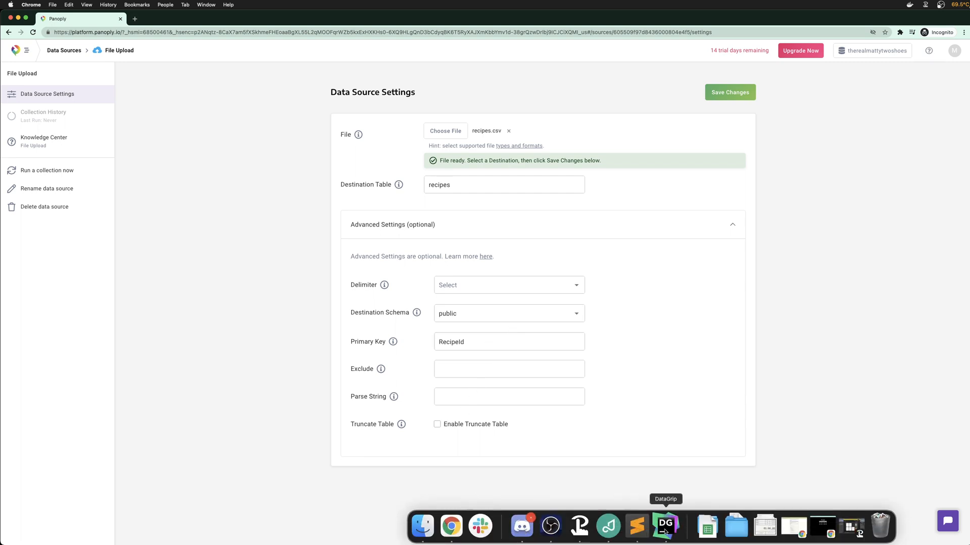
click(423, 526)
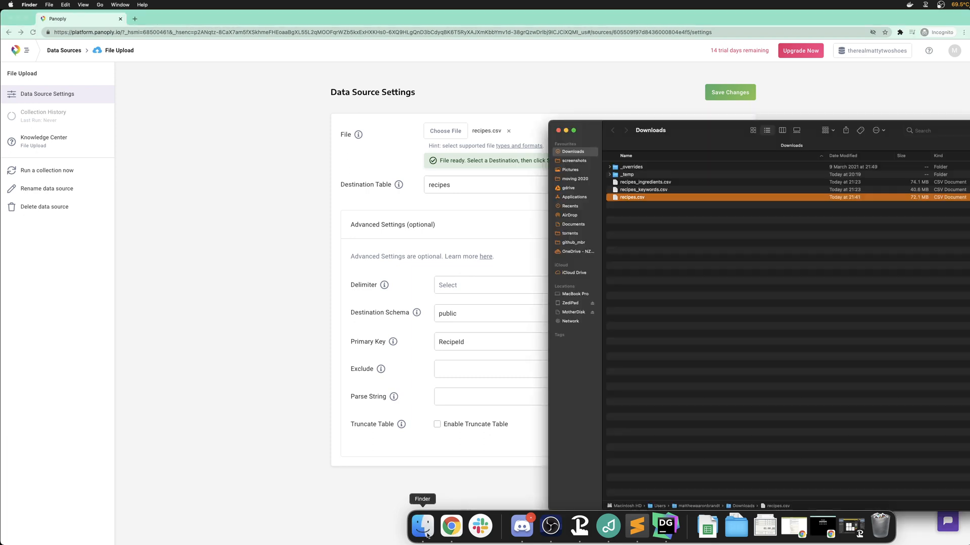
Preview recipes.csv with Quick Look, then open a new empty Sublime Text window
key(space)
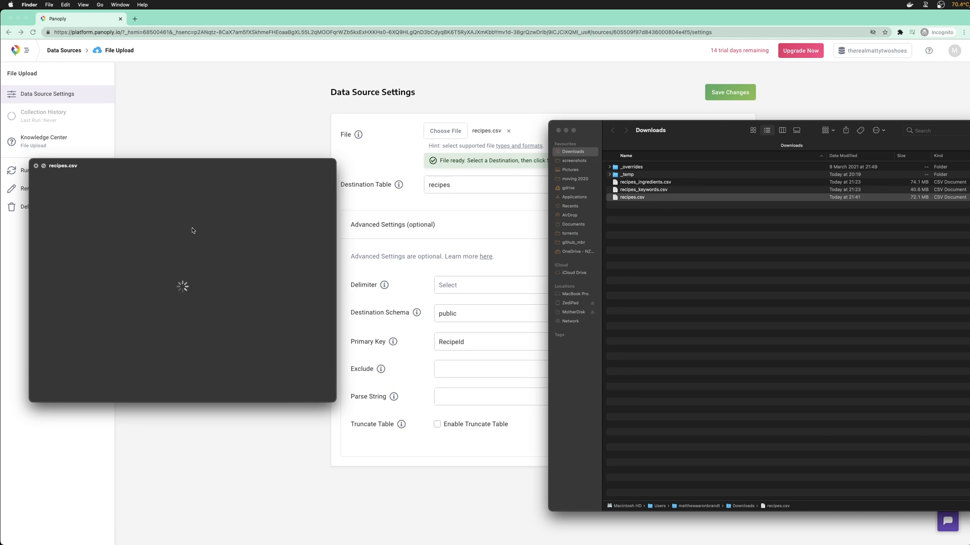
key(space)
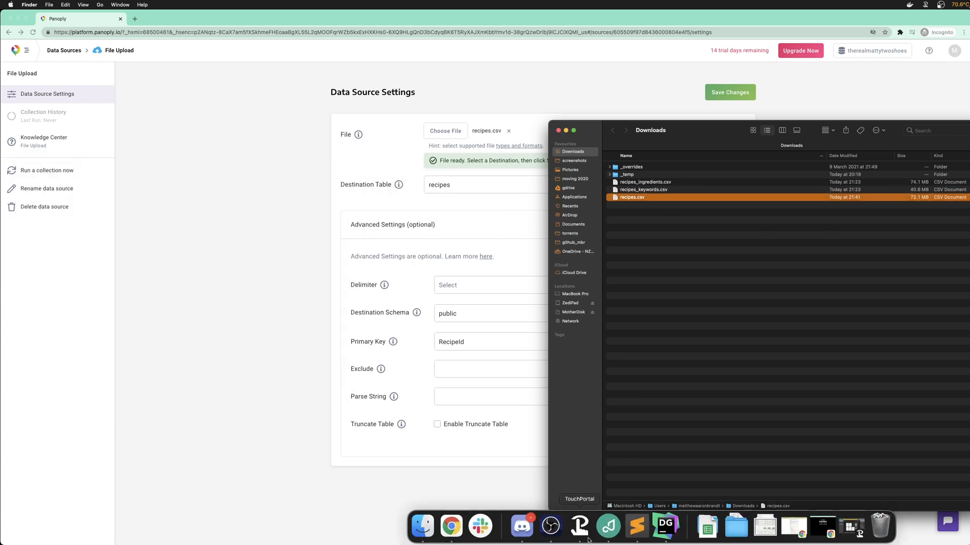
right_click(637, 533)
key(Down)
key(Down)
key(Return)
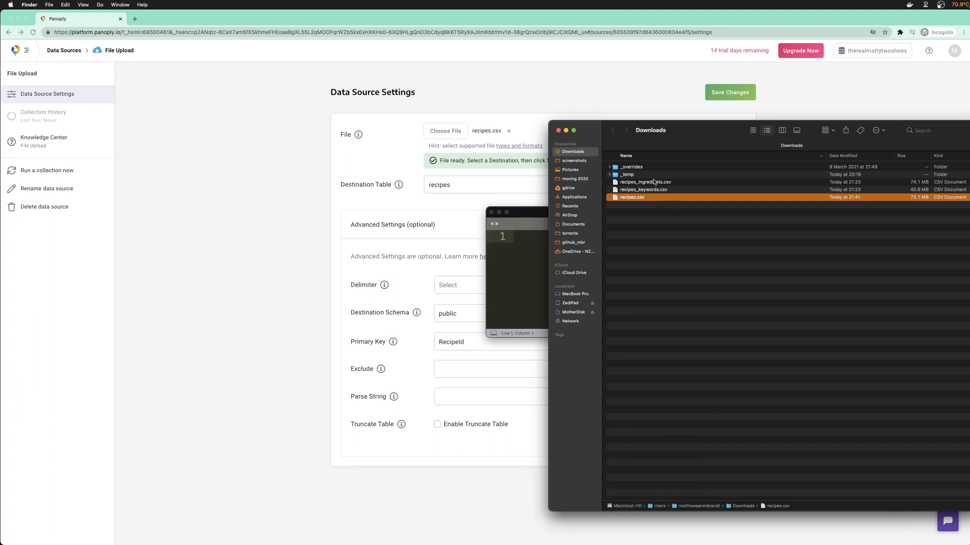
Load recipes.csv into the editor to confirm its RecipeId header column
drag(538, 212, 294, 173)
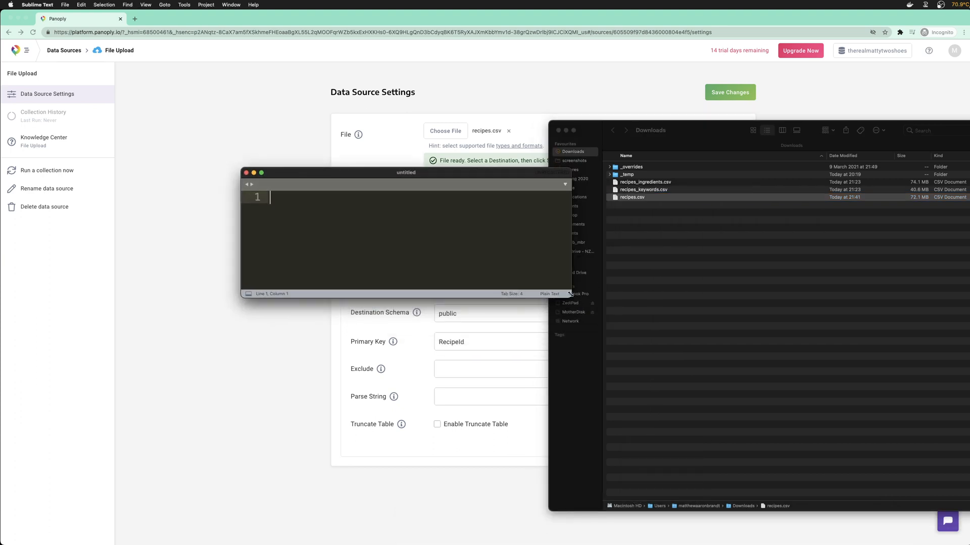
drag(571, 298, 619, 411)
drag(634, 198, 478, 253)
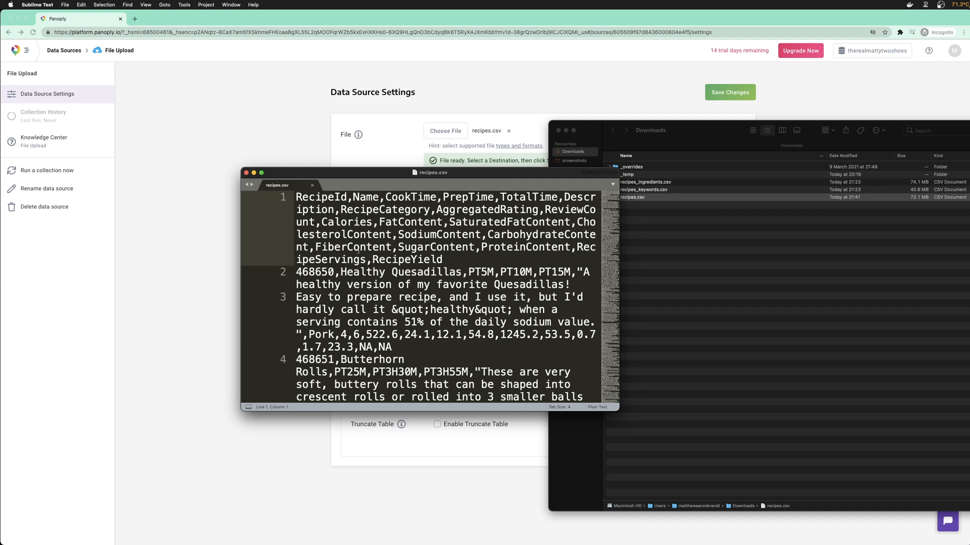
double_click(346, 197)
click(146, 197)
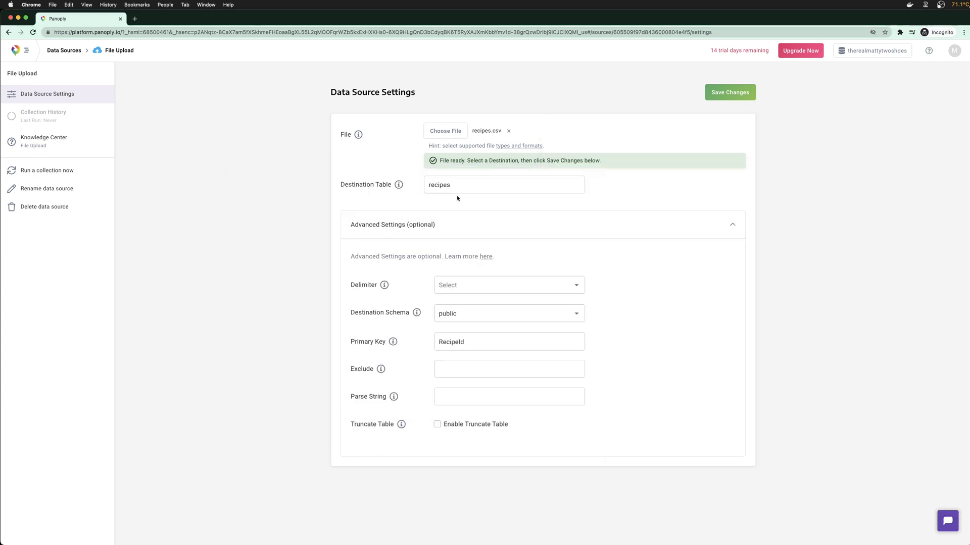
Save the recipes.csv upload settings and start collecting data into the recipes table
click(718, 93)
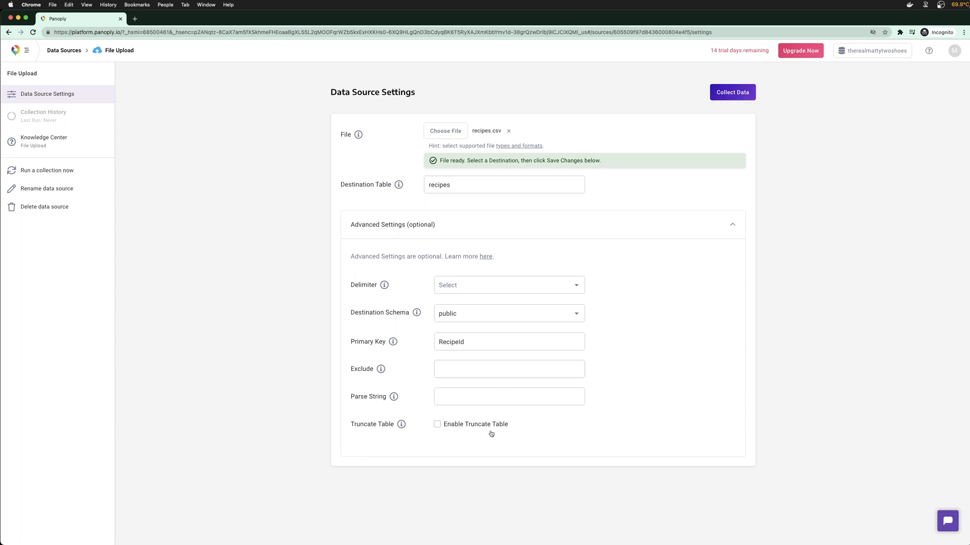
click(741, 91)
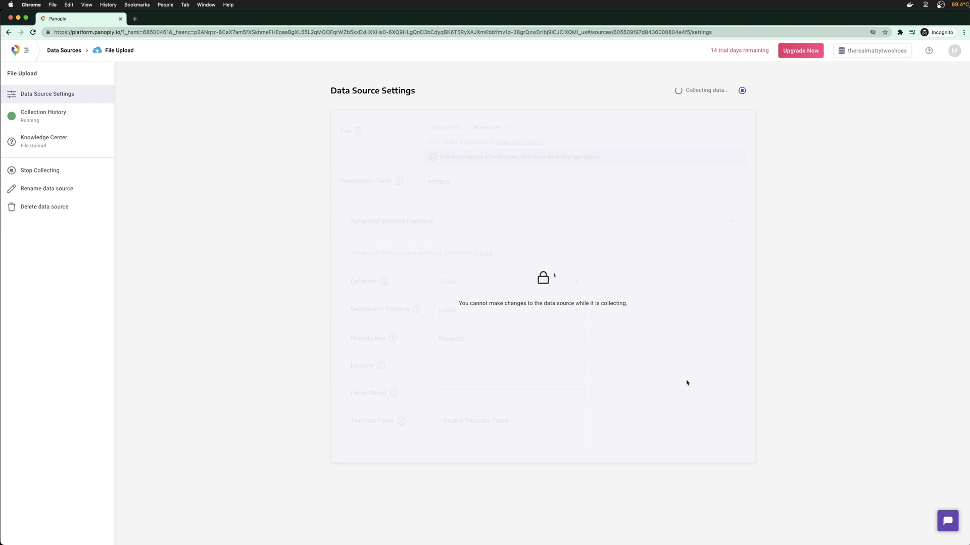
mouse_move(703, 544)
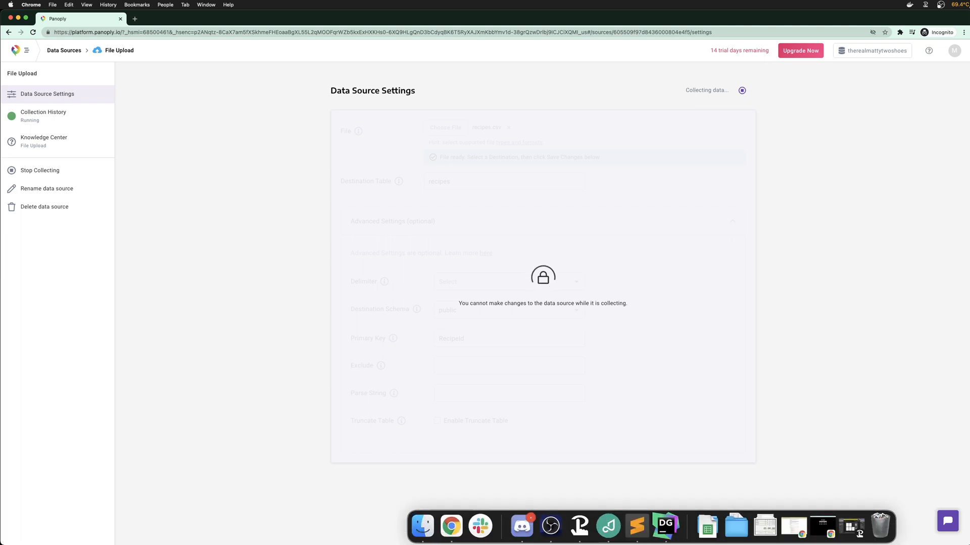
click(663, 528)
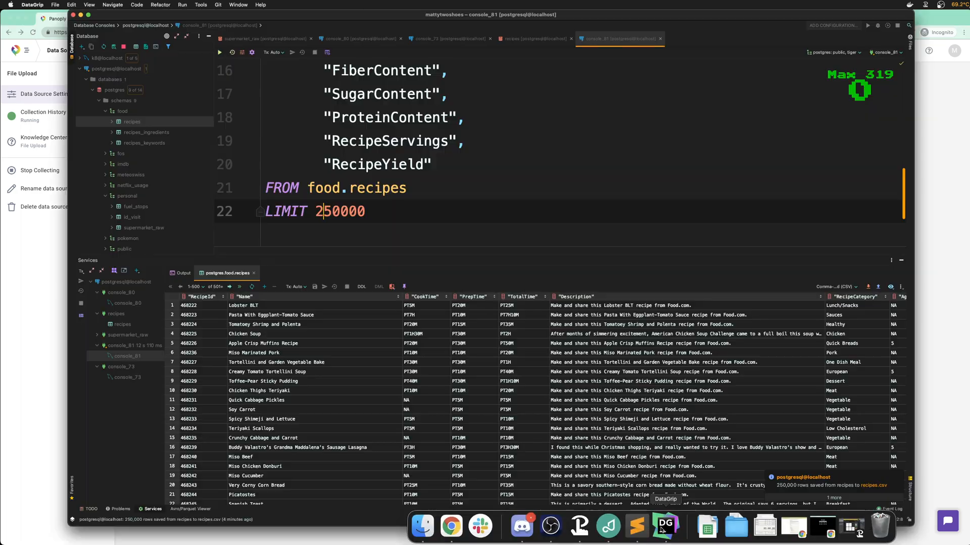
double_click(316, 211)
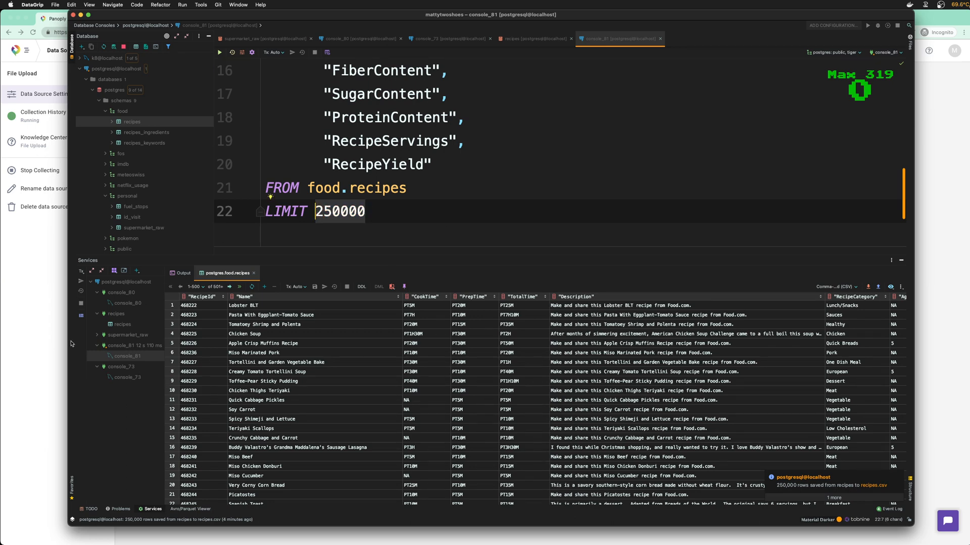
key(super+Tab)
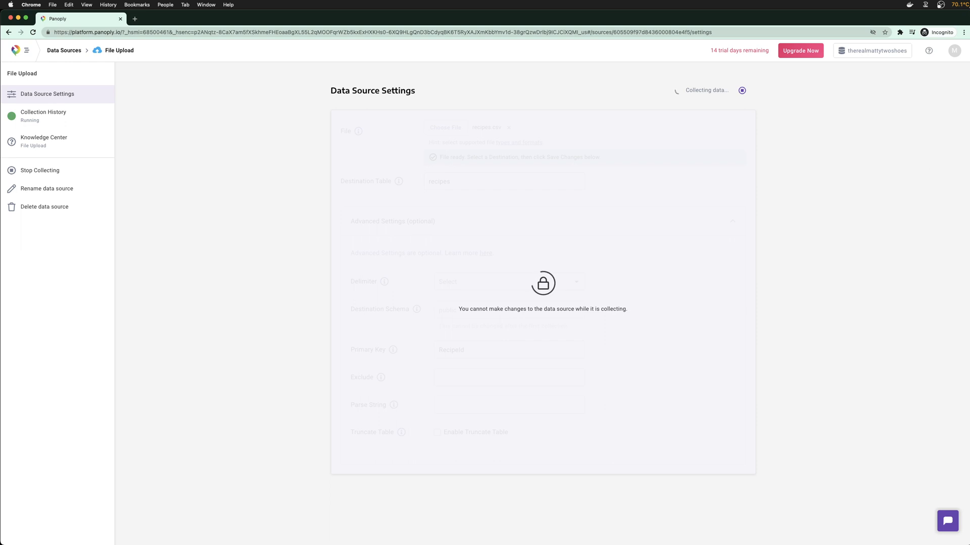
Bring Finder's Downloads window forward and select recipes_ingredients.csv
drag(969, 130, 911, 128)
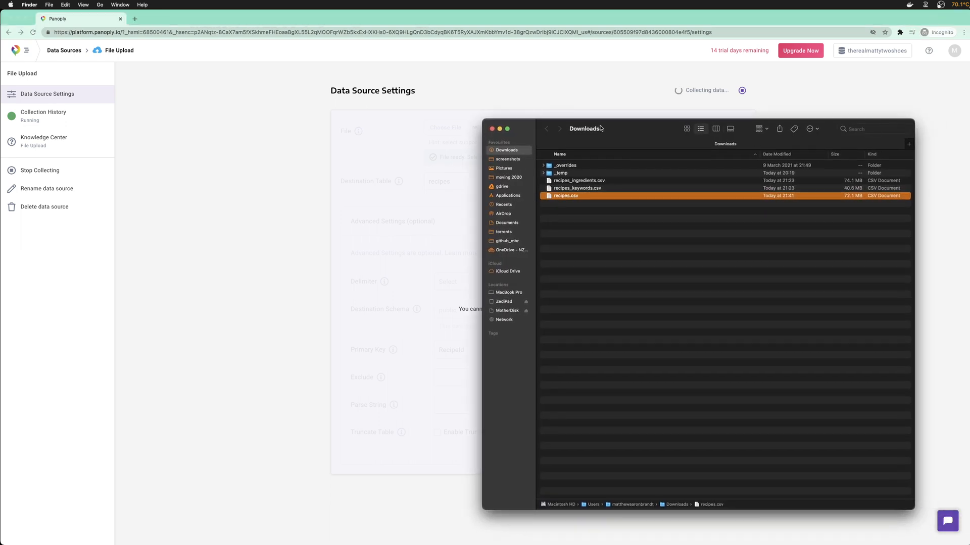
click(186, 23)
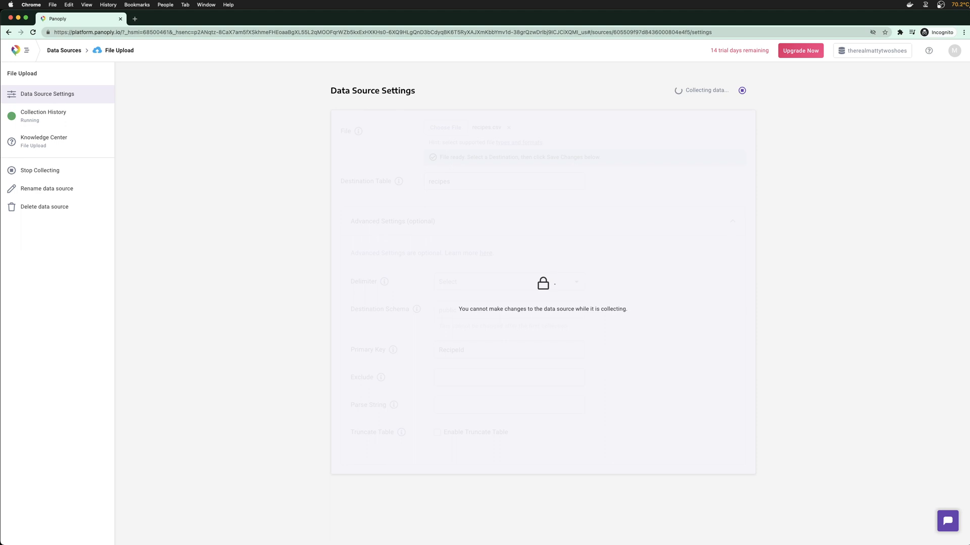
key(super+Tab)
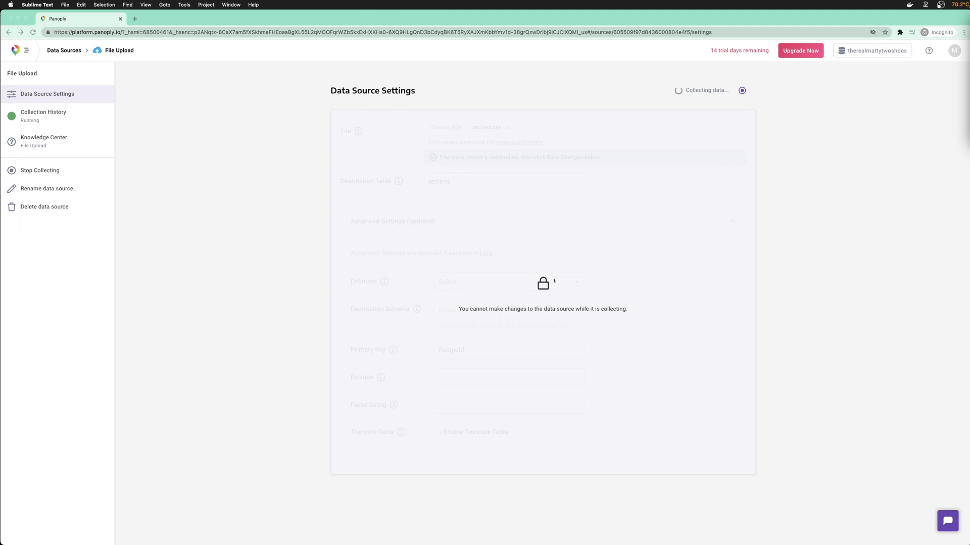
click(890, 197)
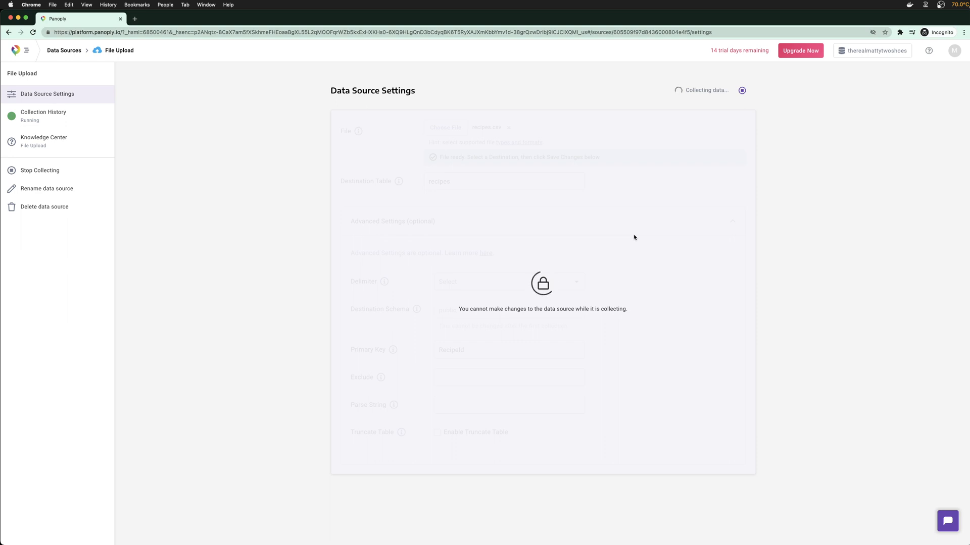
mouse_move(637, 543)
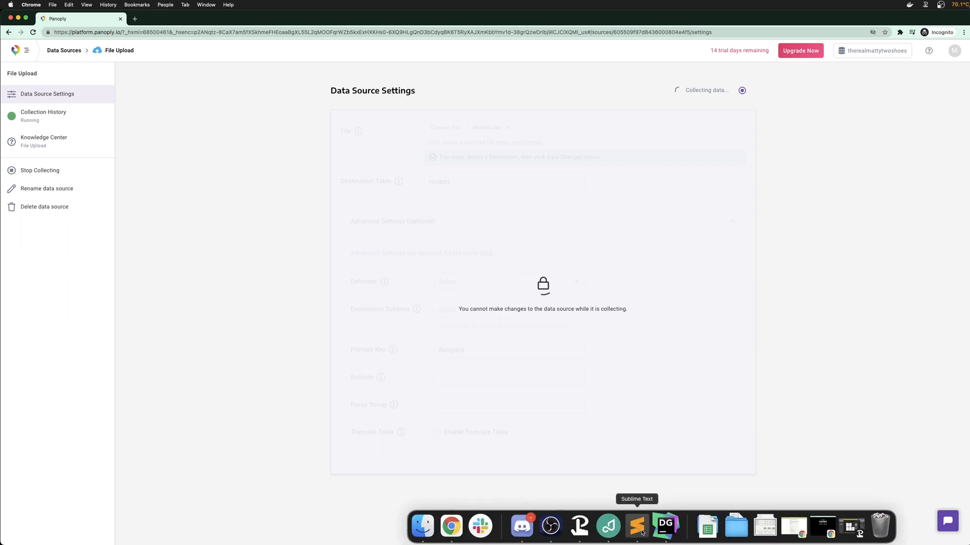
click(423, 526)
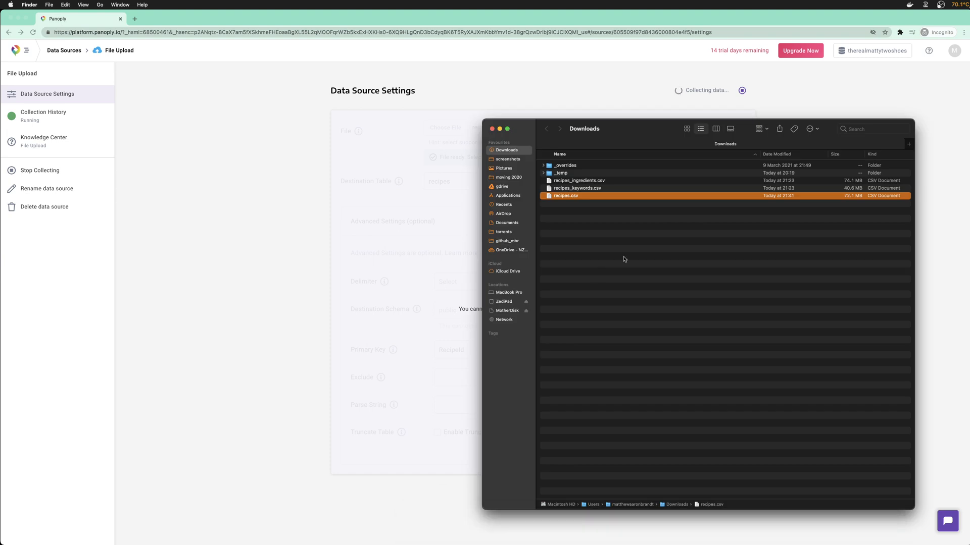
key(Up)
key(Up)
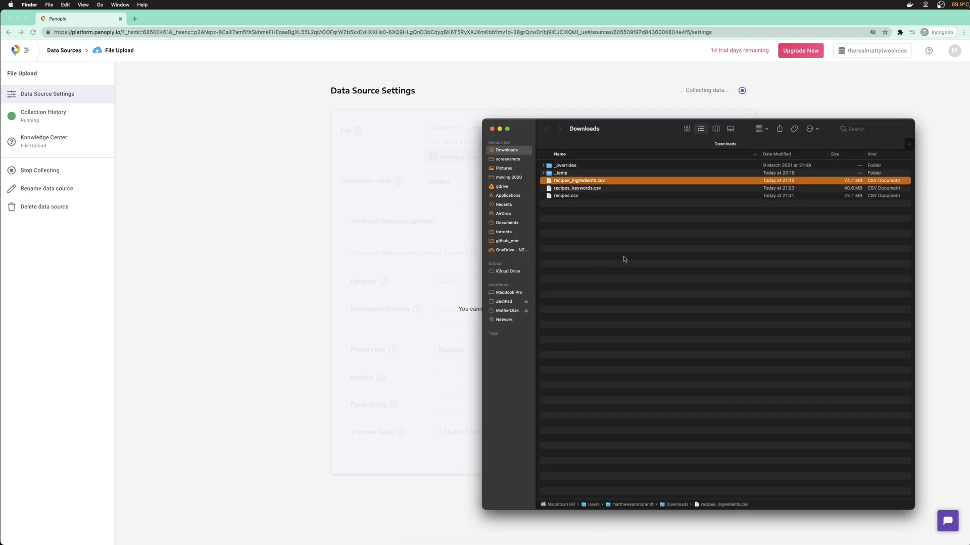
Quick Look recipes_ingredients.csv, then return to Panoply's still-collecting upload page
key(space)
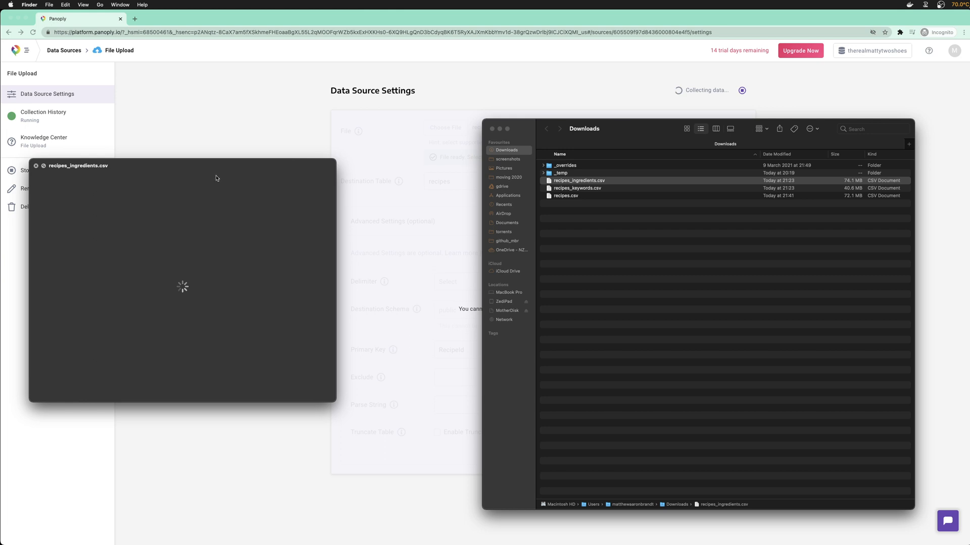
drag(243, 176, 315, 188)
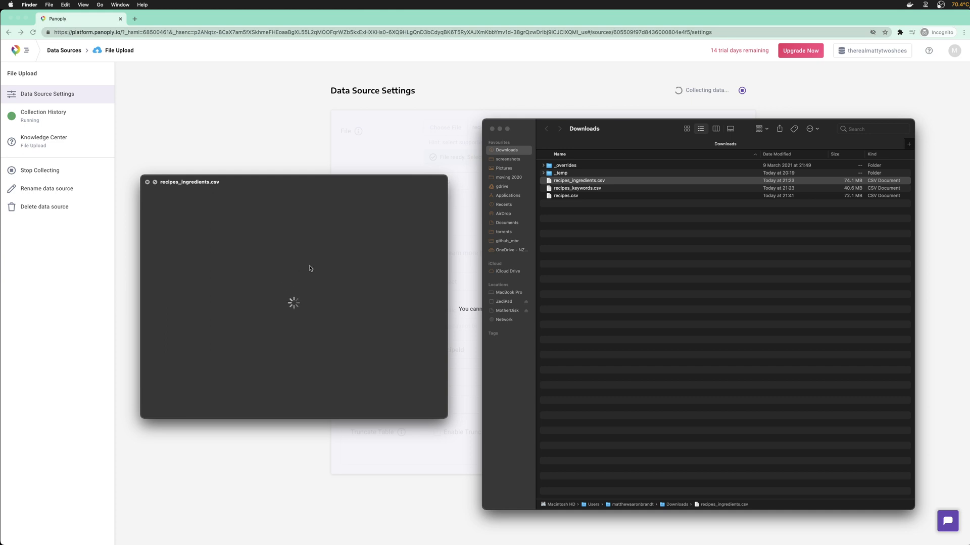
key(space)
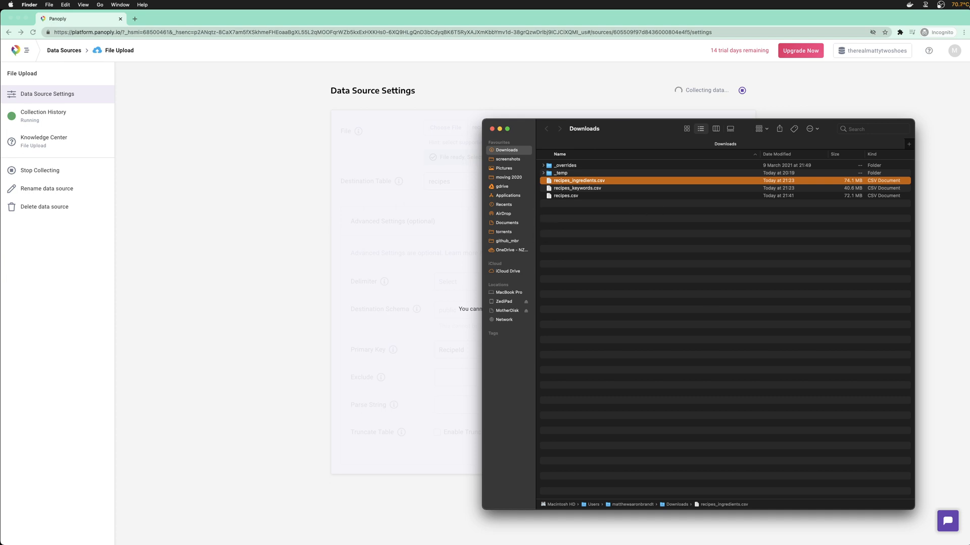
key(super+grave)
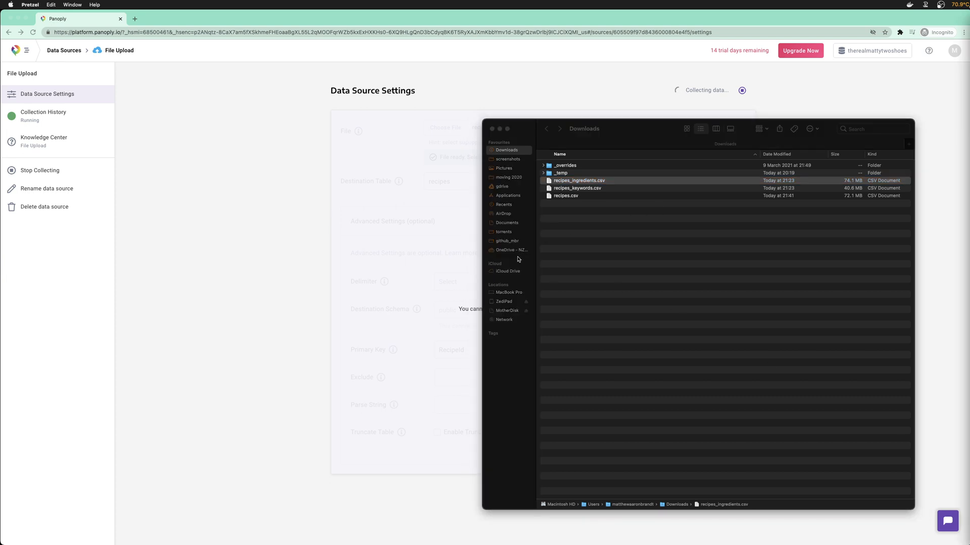
click(255, 24)
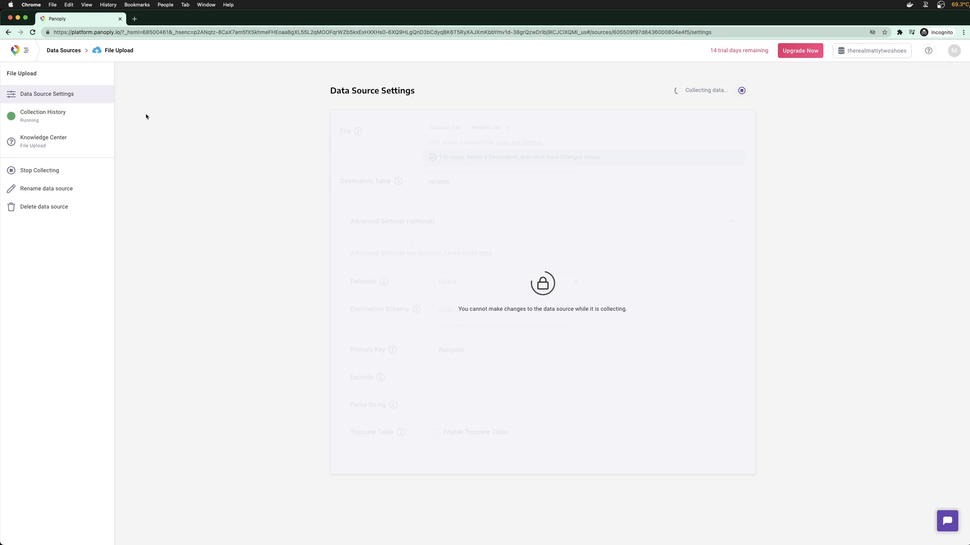
In a second Data Sources tab, add a new File Upload data source from Files & Services
right_click(66, 52)
click(91, 56)
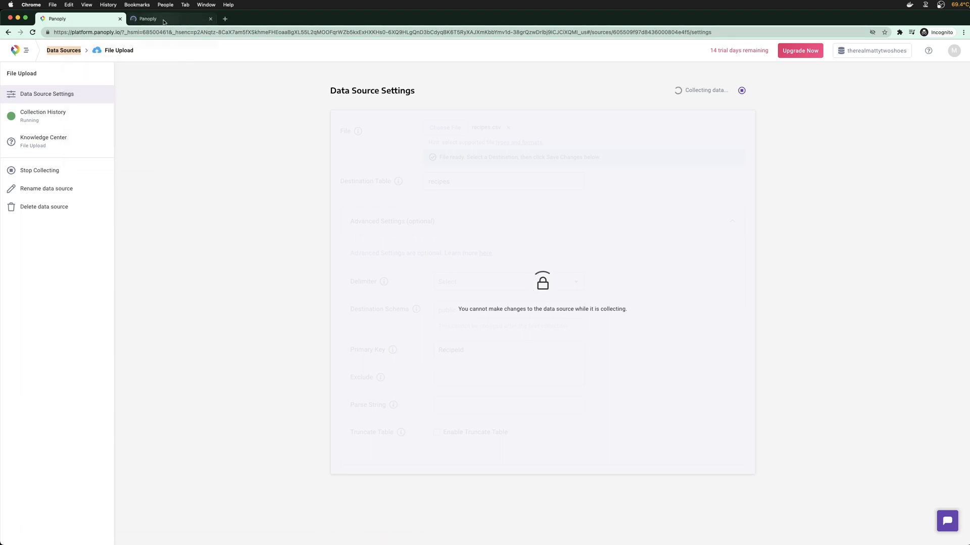
click(165, 19)
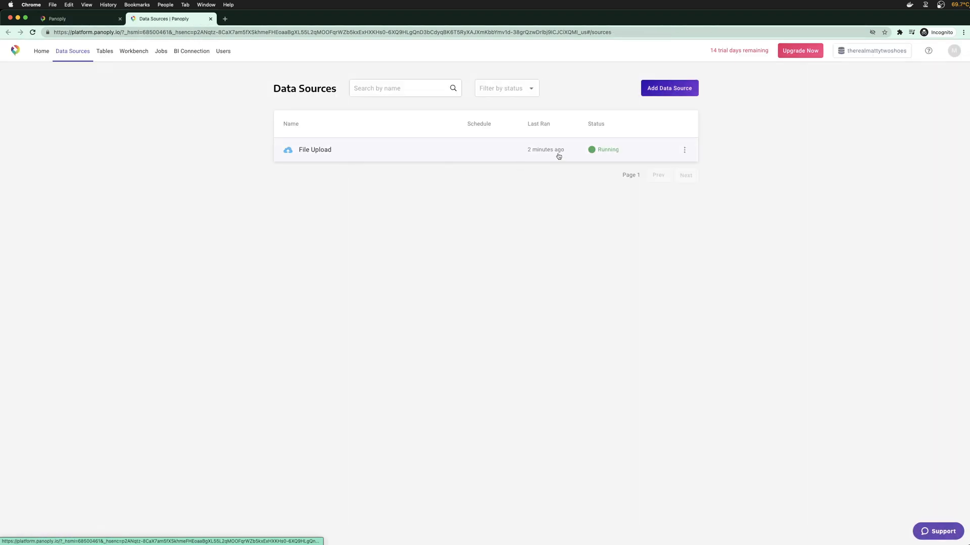
click(663, 93)
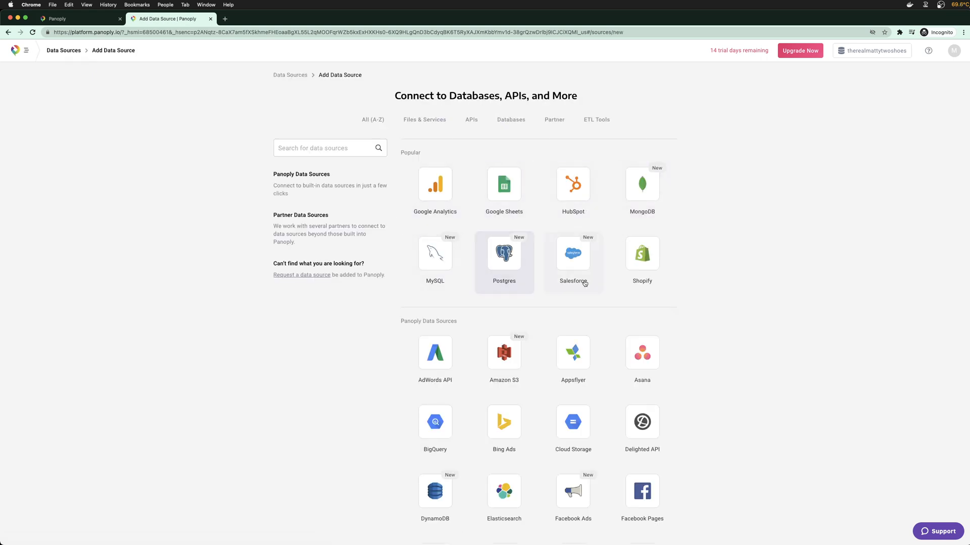
click(478, 123)
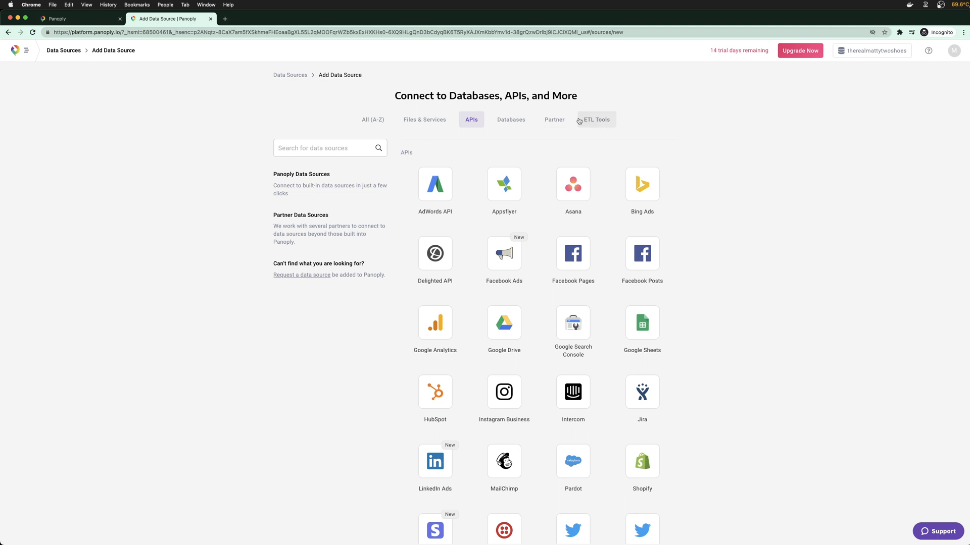
click(515, 121)
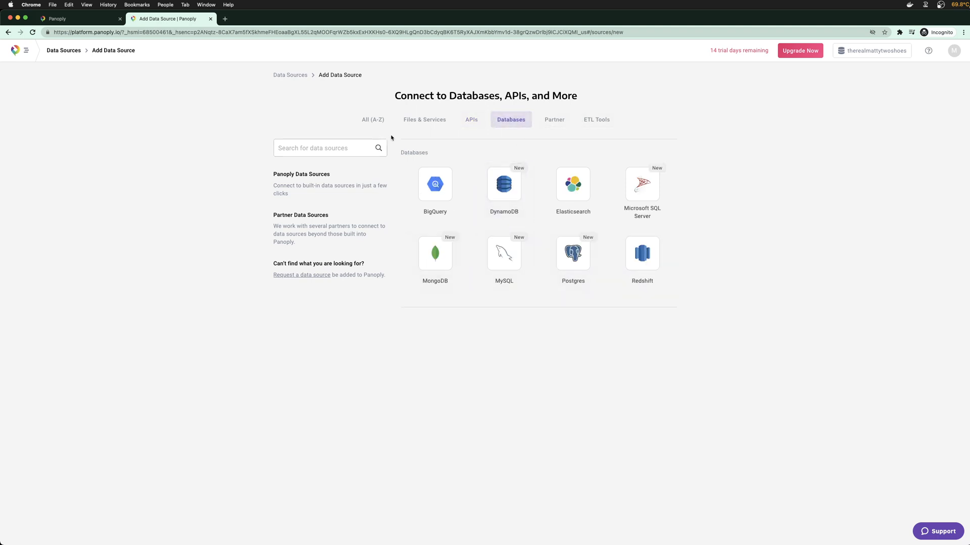
click(435, 120)
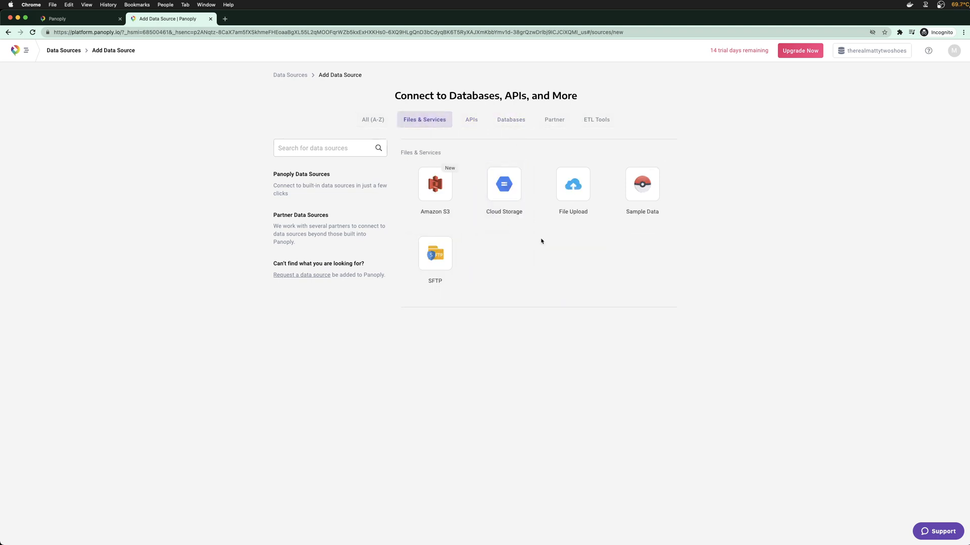
click(577, 189)
Choose recipes_keywords.csv as the file for the new upload
click(438, 132)
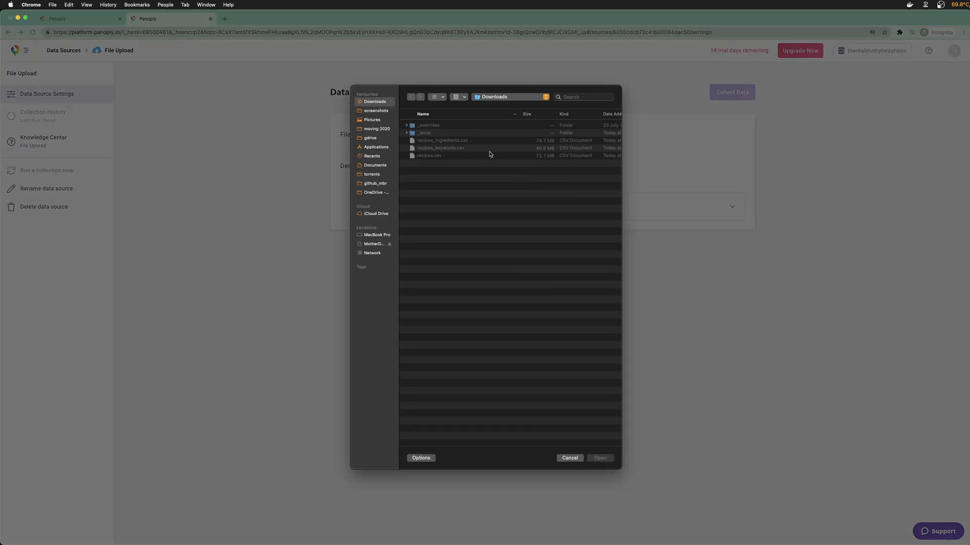
click(490, 155)
click(473, 151)
double_click(473, 152)
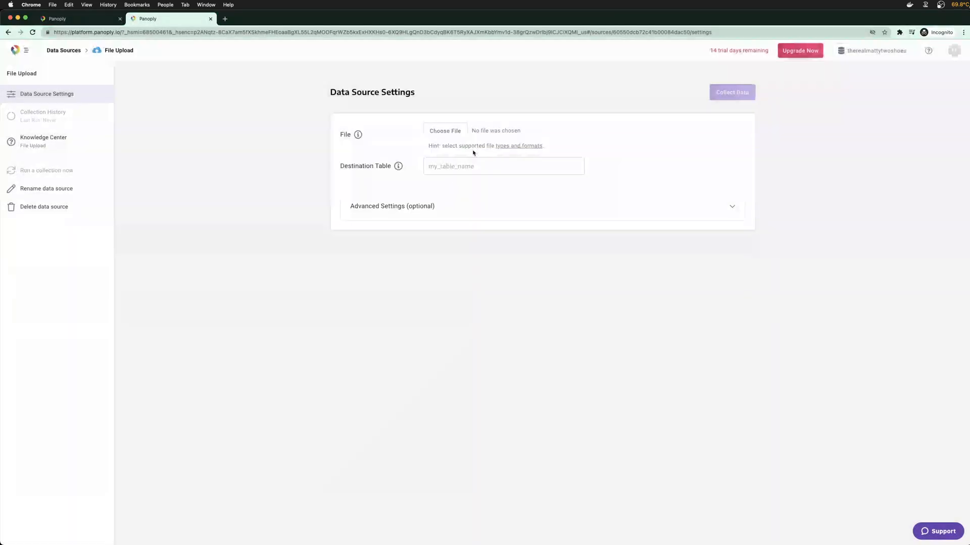
Set destination table recipe_keywords and primary key RecipeId under Advanced Settings
click(469, 165)
text(r)
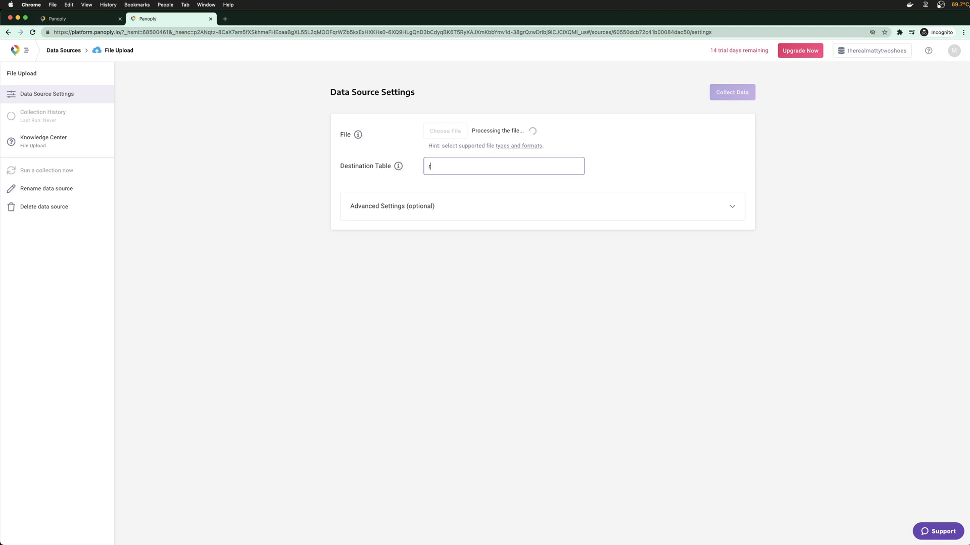
text(ecipe_keywords)
click(732, 225)
click(469, 343)
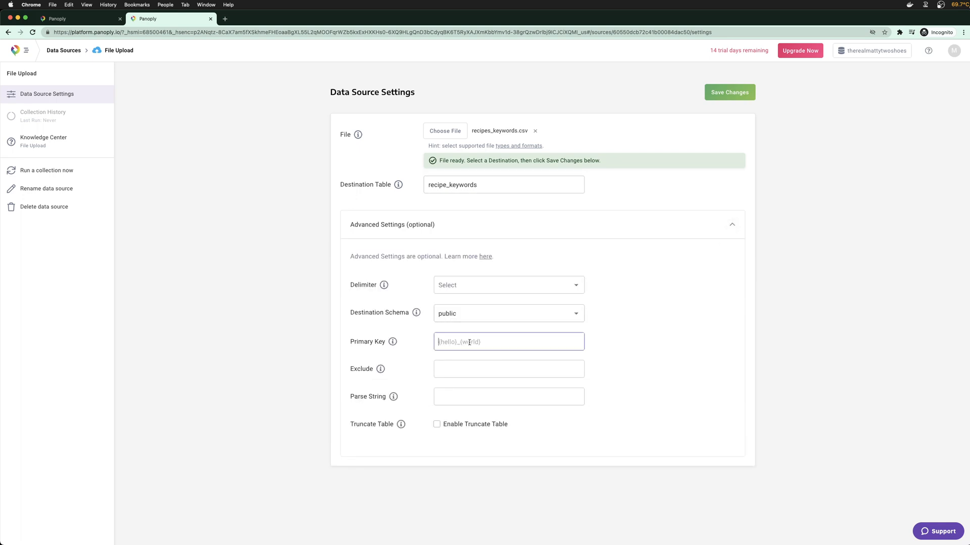
text(RecipeId)
mouse_move(381, 371)
Save the keywords upload, start collecting its data, and check the recipes source's progress
click(739, 95)
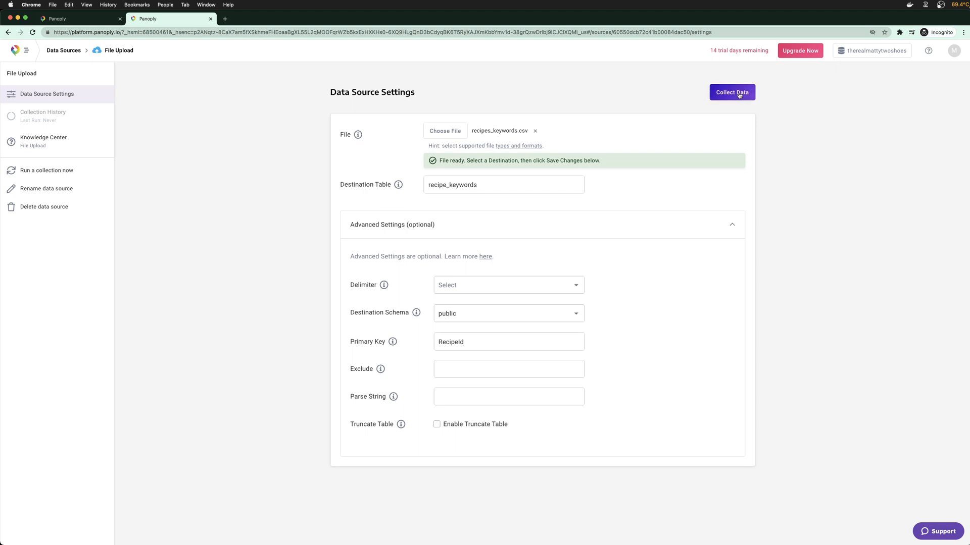
click(739, 95)
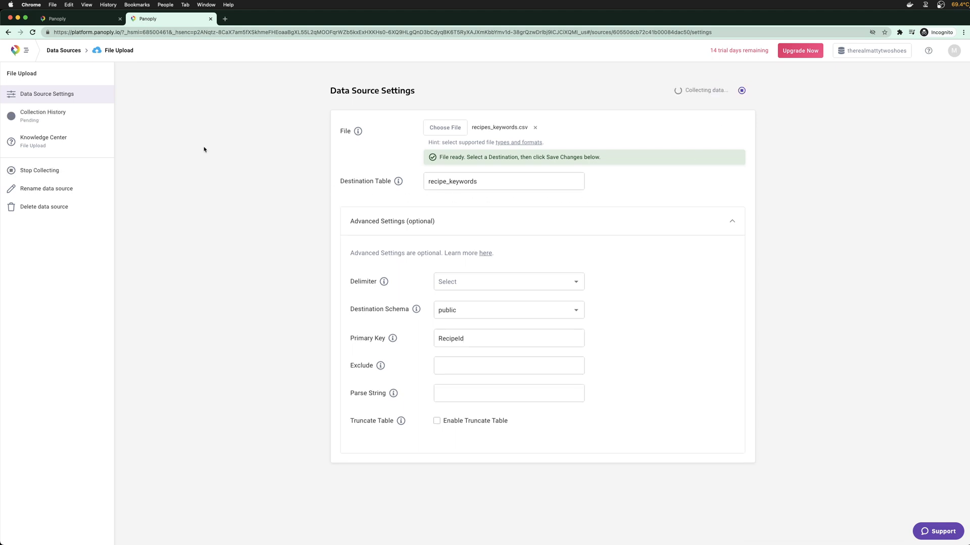
click(73, 18)
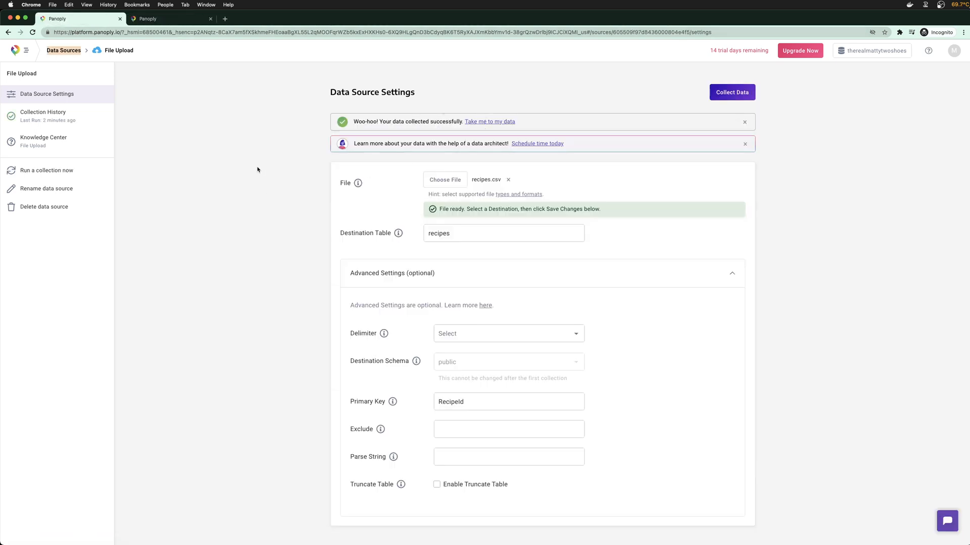
Open the Data Sources list in a third browser tab
click(162, 19)
right_click(39, 94)
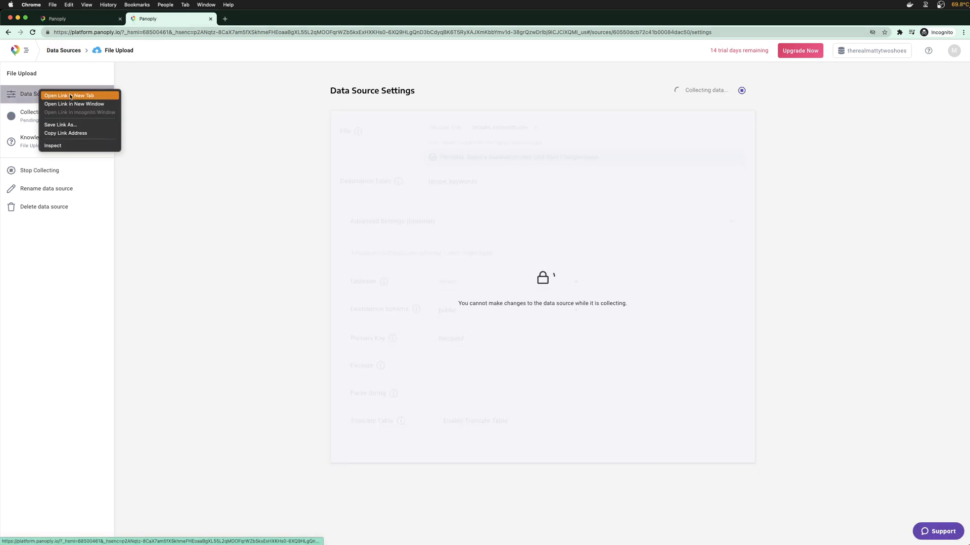
right_click(65, 51)
click(84, 56)
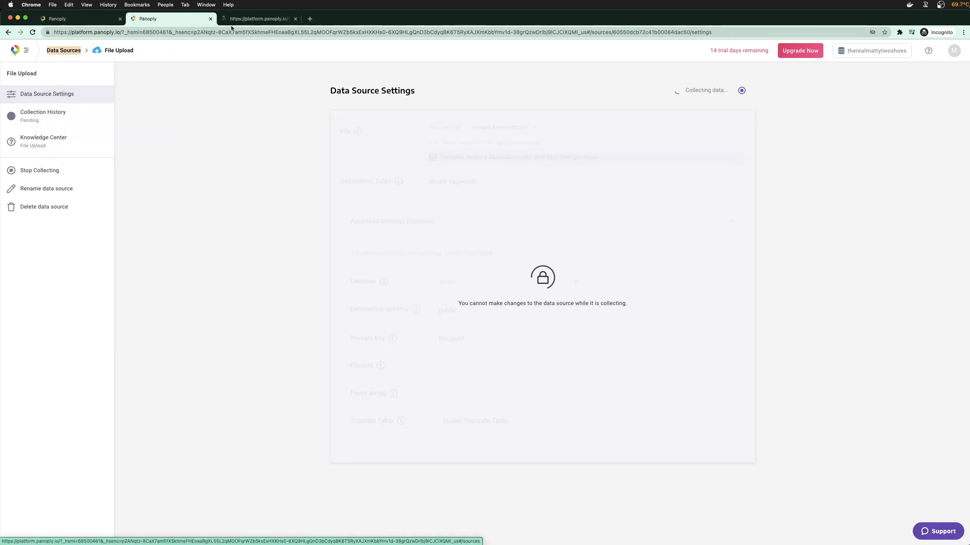
click(237, 19)
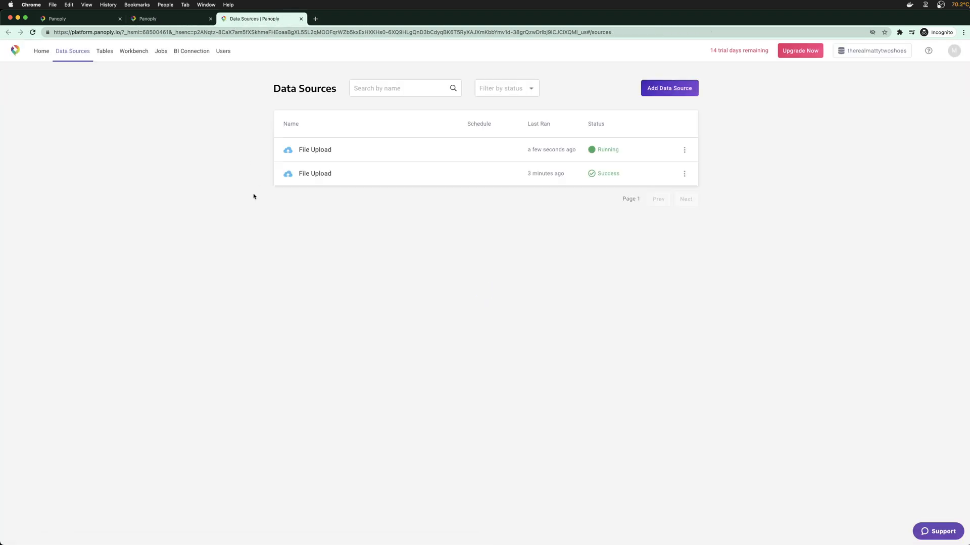
Add another data source, choosing File Upload from the Files & Services connectors
click(655, 91)
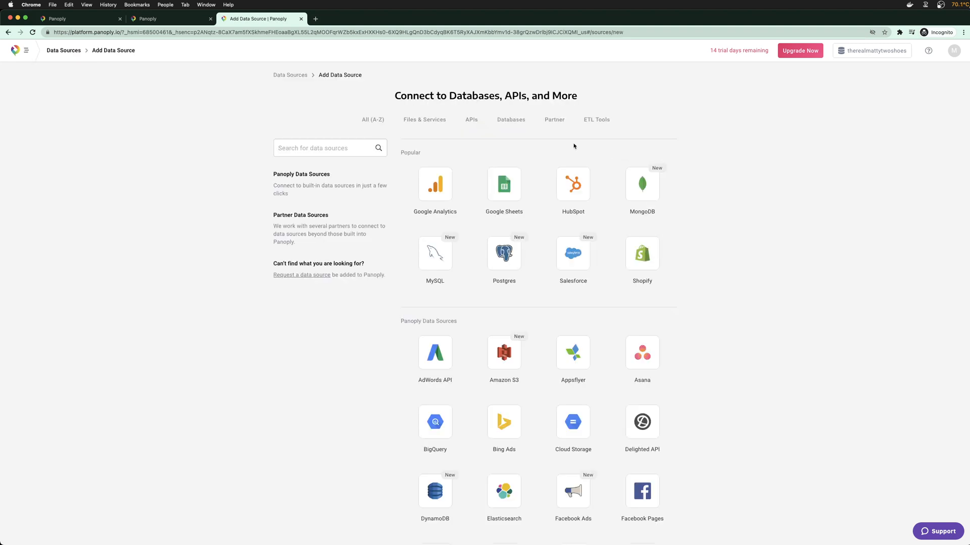
click(555, 120)
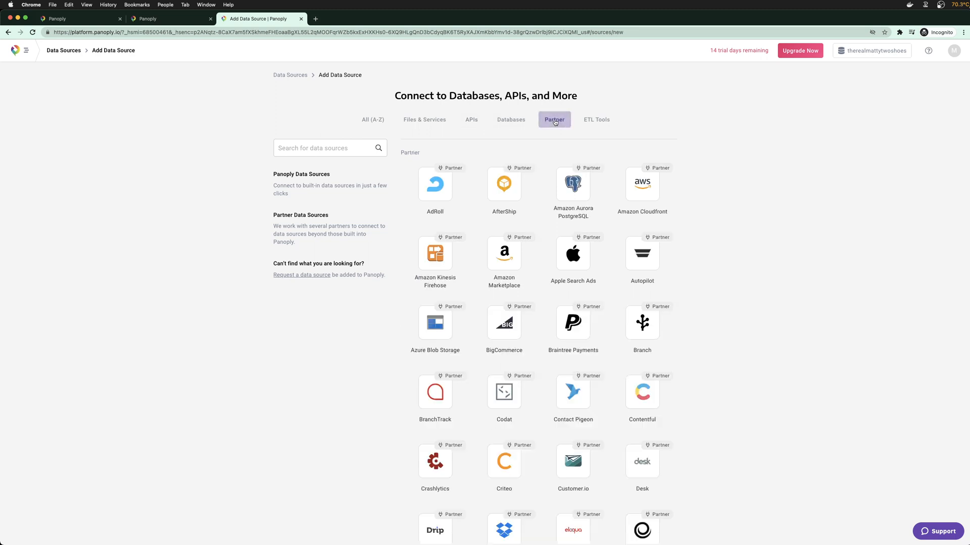
click(470, 124)
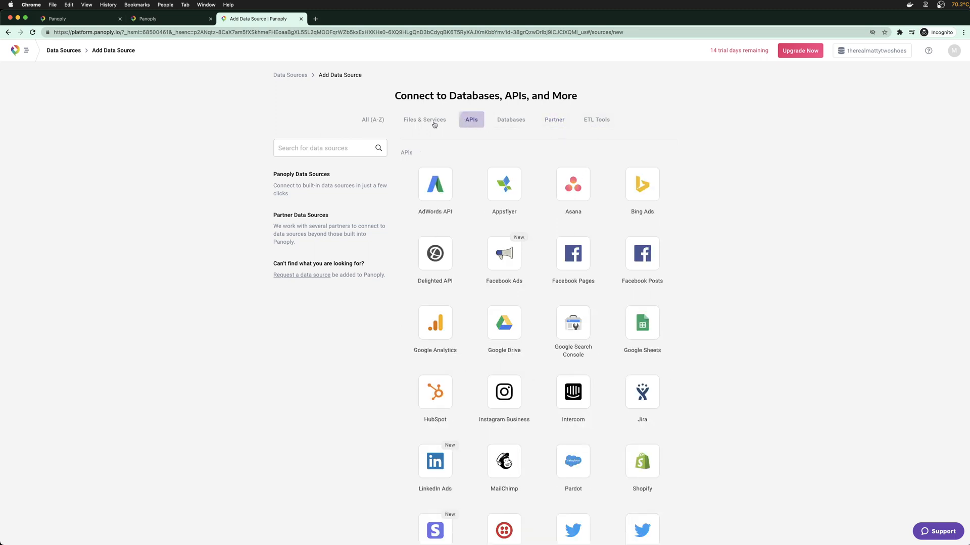
click(434, 122)
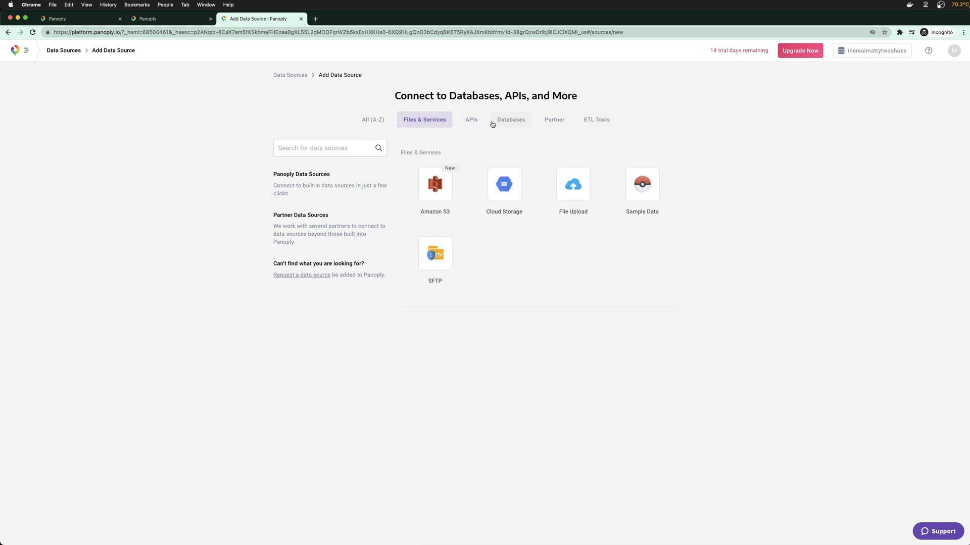
click(560, 179)
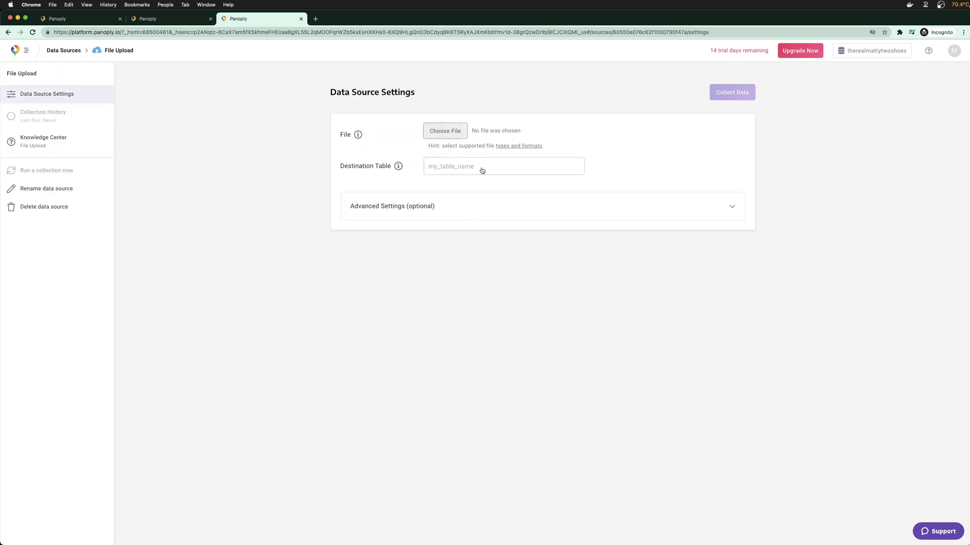
Choose recipes_ingredients.csv as the third upload's file
click(467, 160)
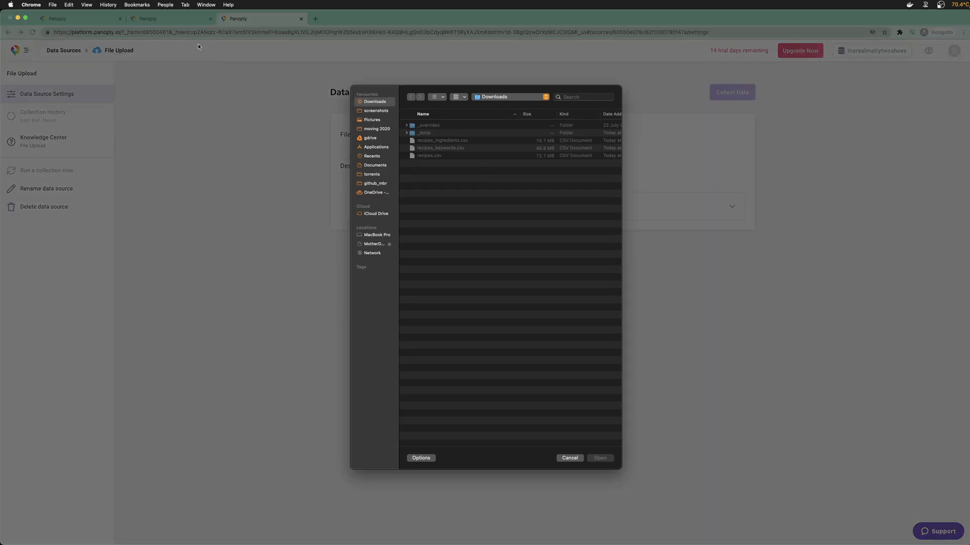
key(Escape)
click(172, 20)
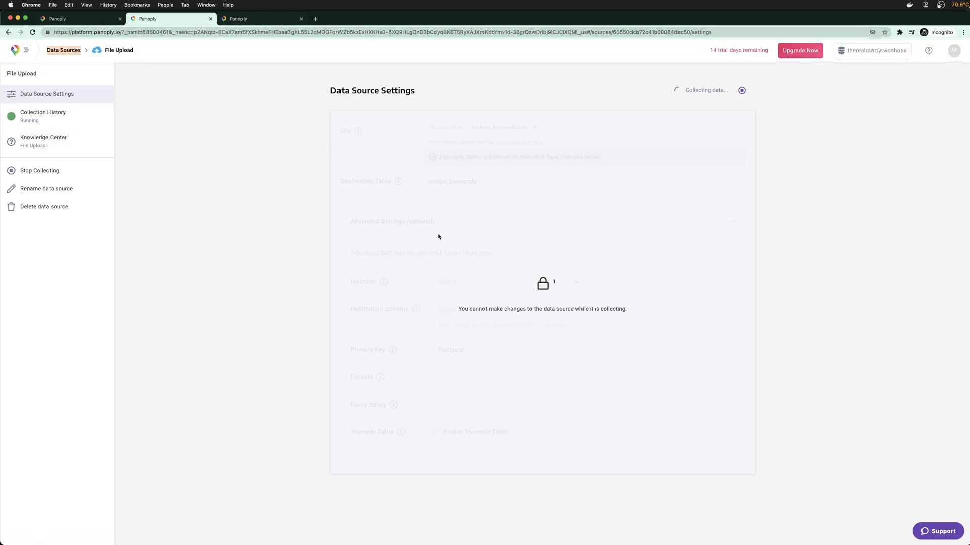
key(ctrl+Tab)
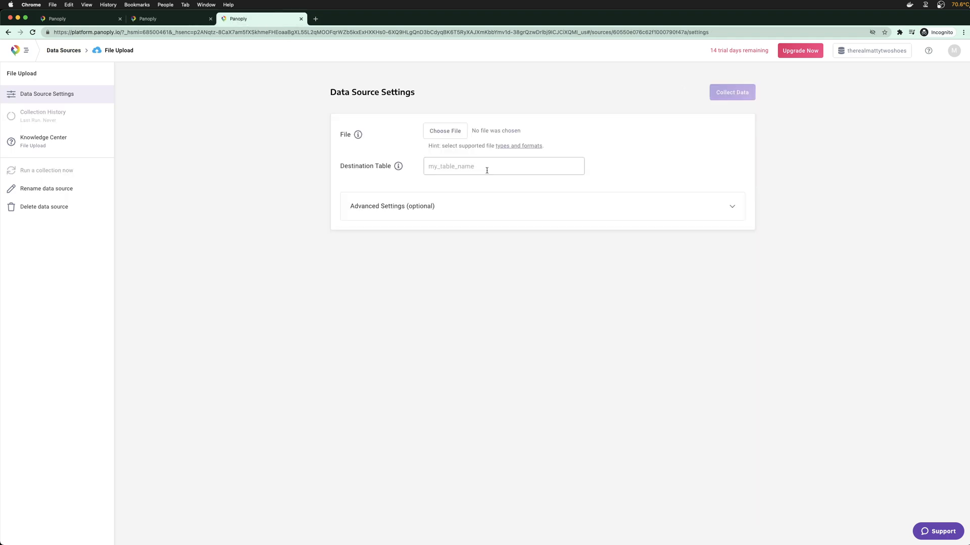
click(440, 139)
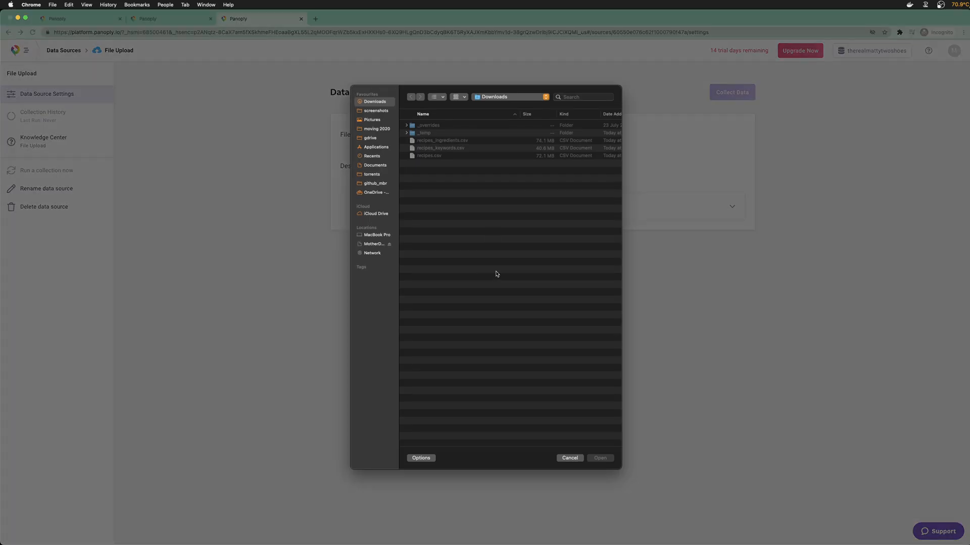
double_click(458, 147)
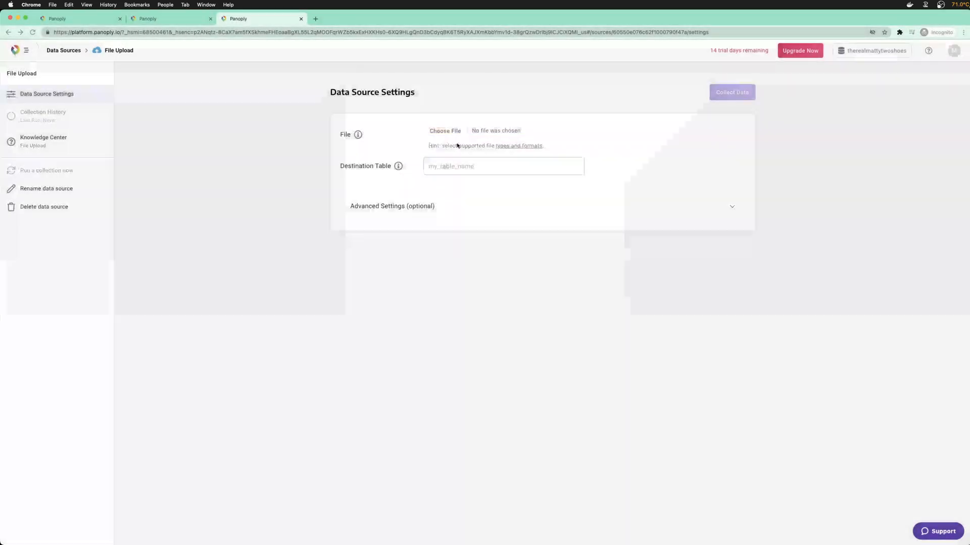
Name the destination table recipe_ingredients, expand Advanced Settings, then view the keywords source
click(465, 167)
text(re)
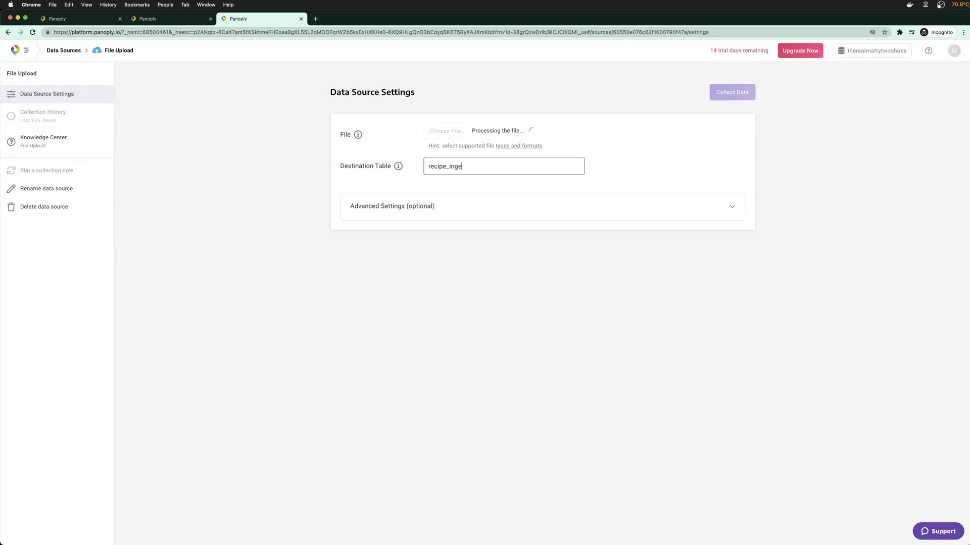
text(cipe_ingredients)
click(426, 232)
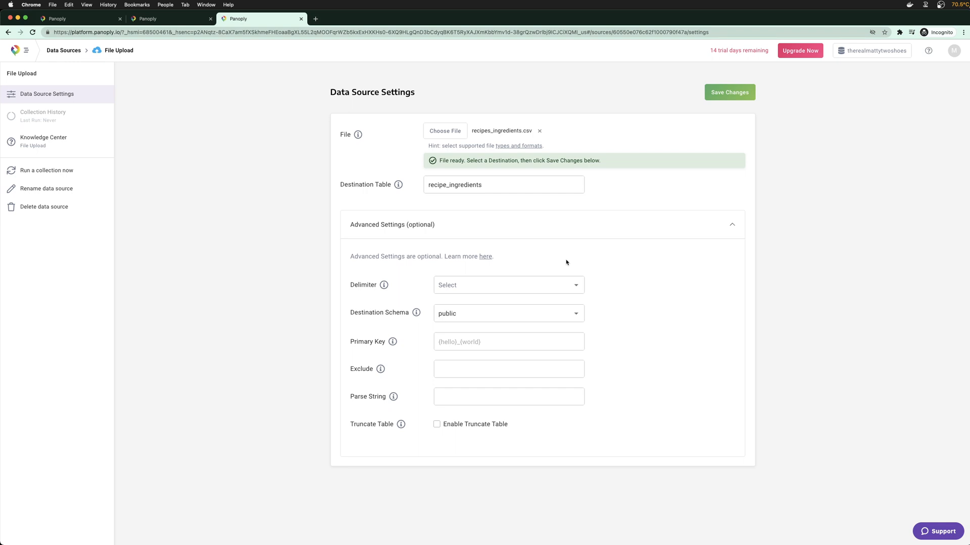
click(484, 343)
click(152, 19)
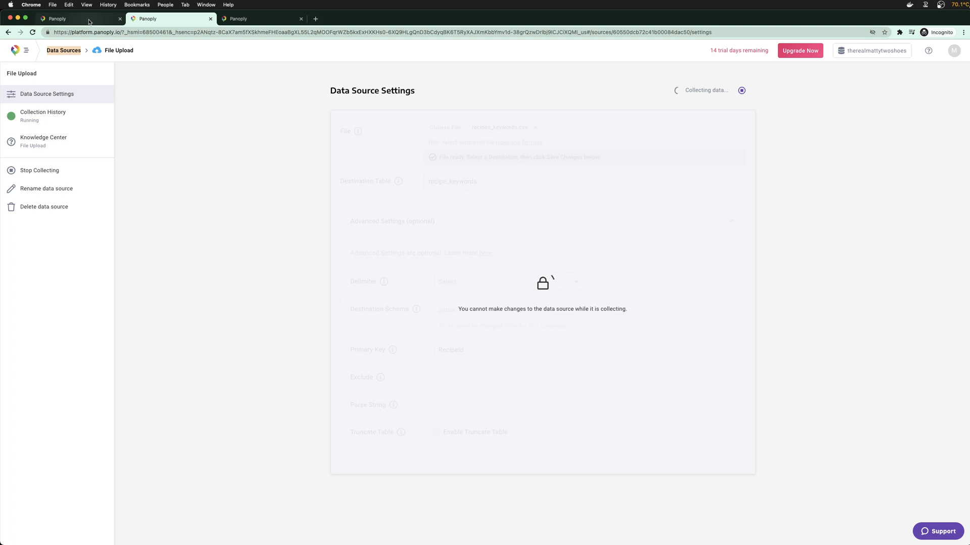
From the finished recipes upload, go to the data tables and open the recipes table
click(89, 20)
click(482, 123)
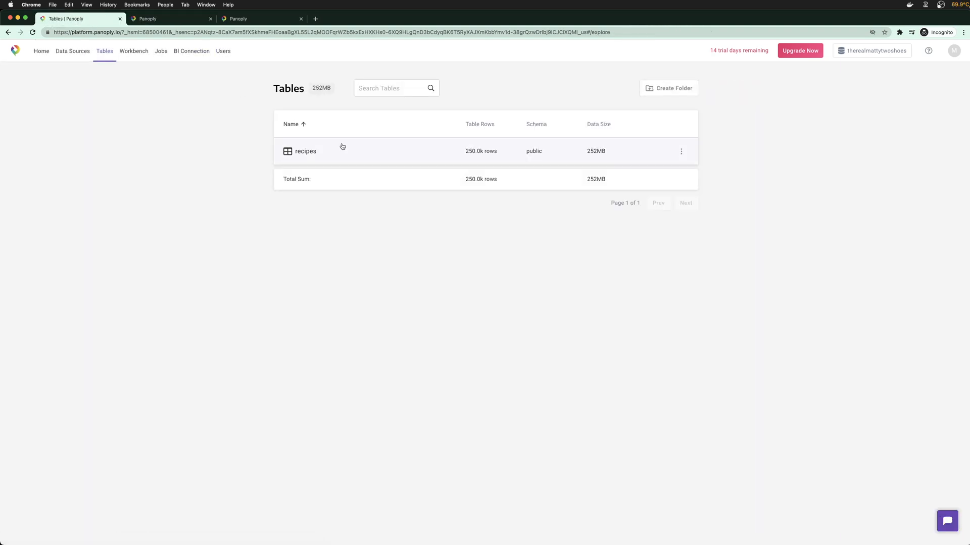
click(681, 151)
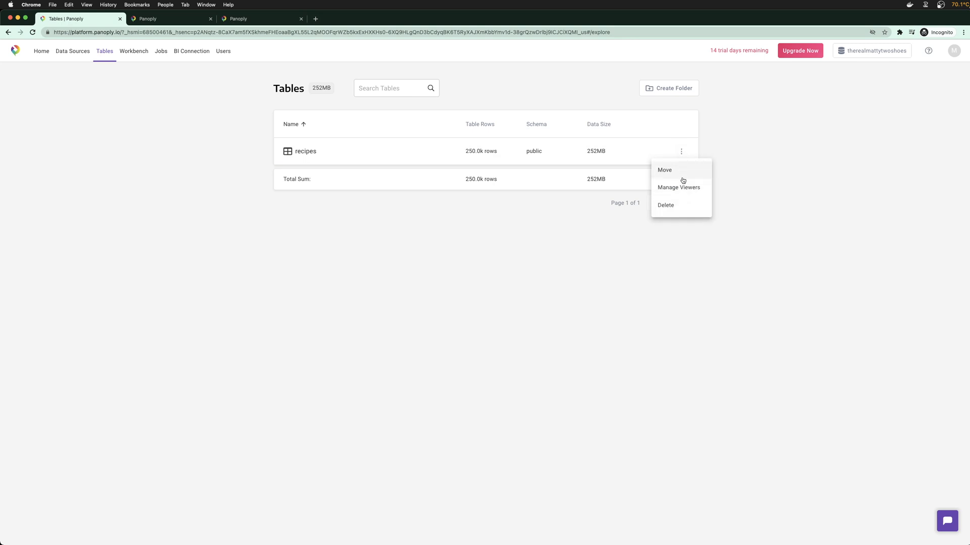
click(662, 145)
click(291, 153)
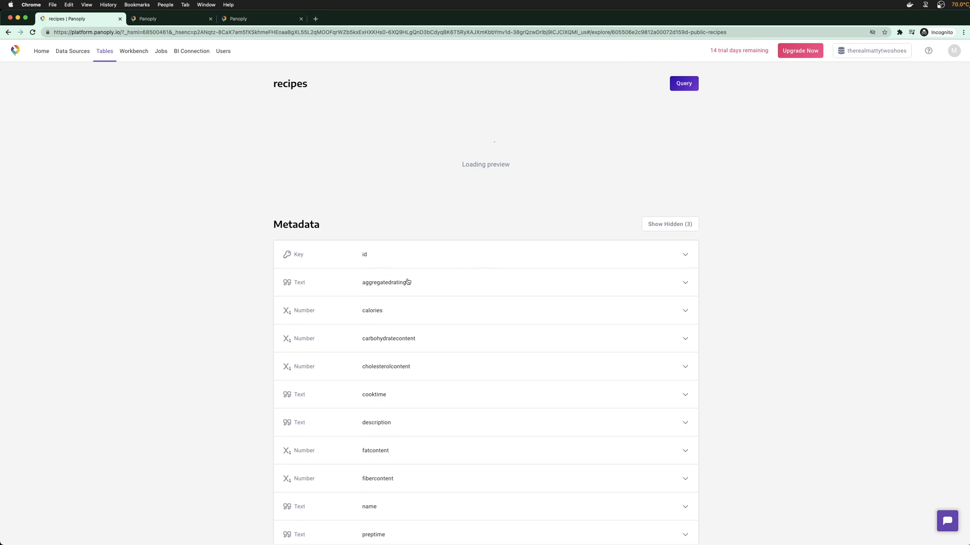
Inspect the id and recipeid column metadata, then return to the ingredients upload form
click(688, 254)
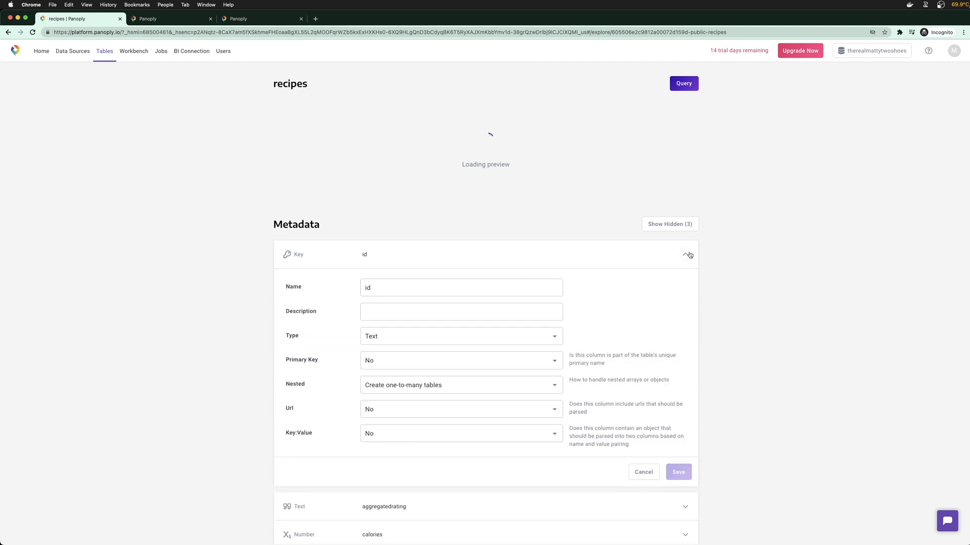
click(689, 254)
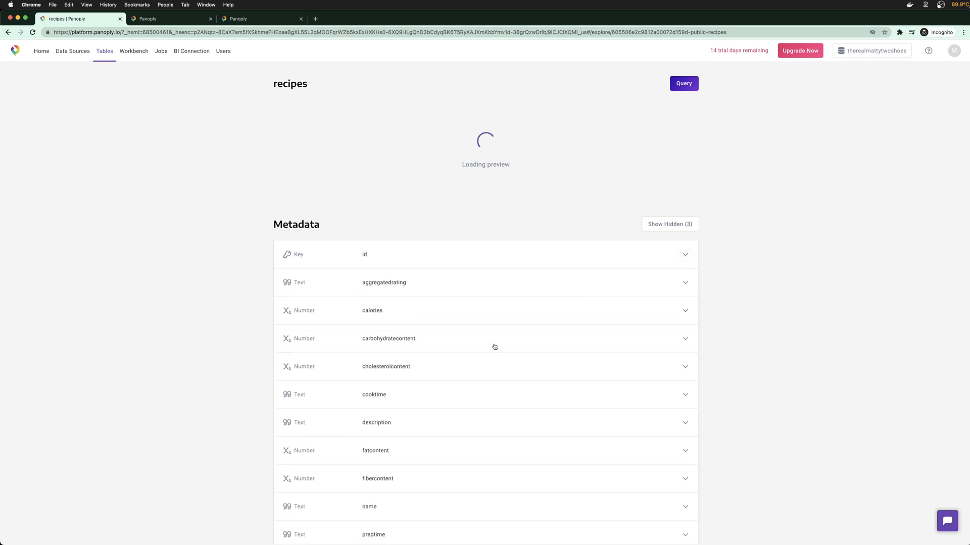
scroll(494, 347, down, 6)
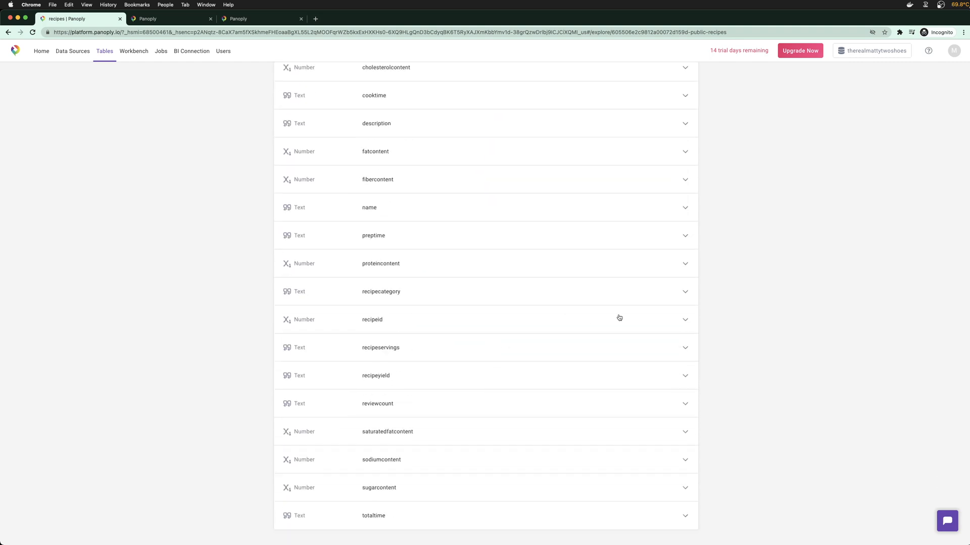
click(687, 320)
click(688, 325)
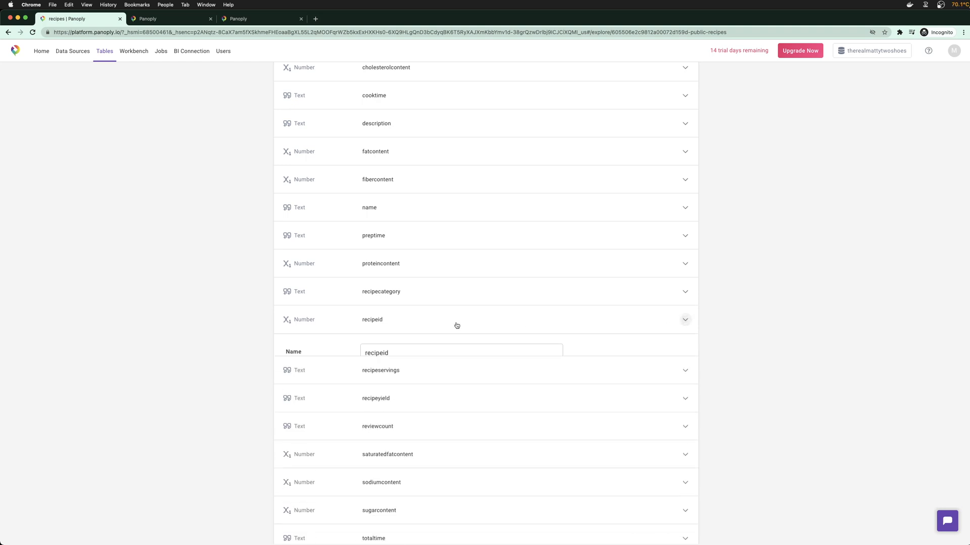
scroll(454, 325, up, 6)
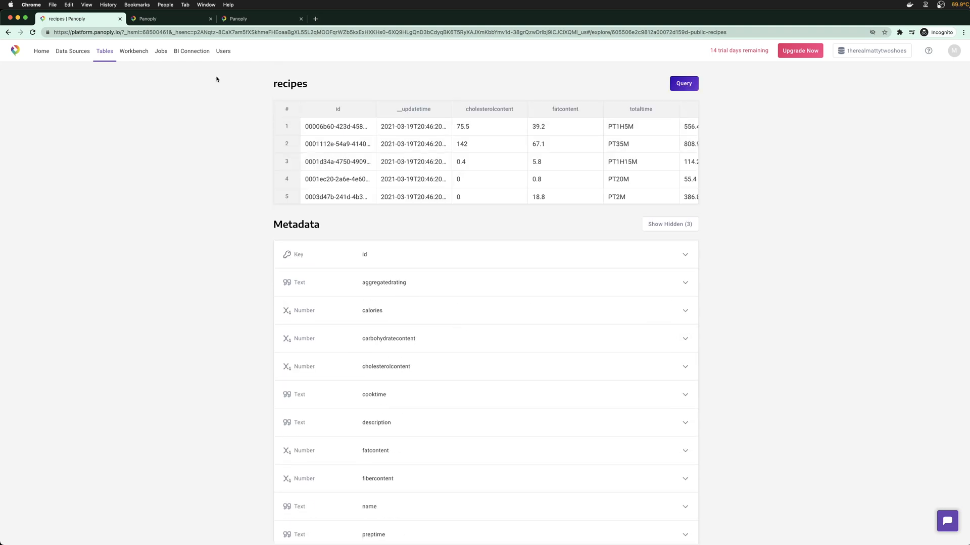
click(157, 18)
click(235, 20)
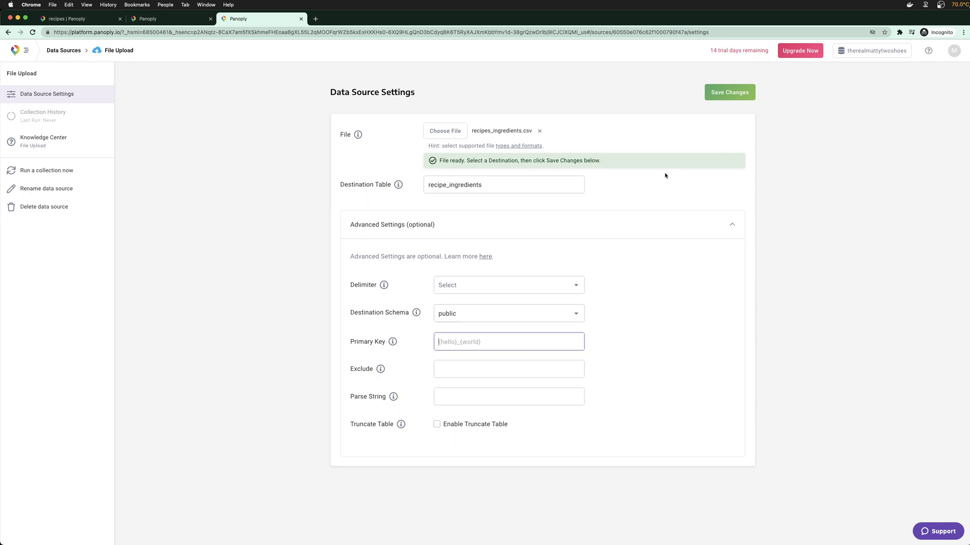
Save the recipe_ingredients upload settings, check the keywords source, and return to the recipes table
click(729, 97)
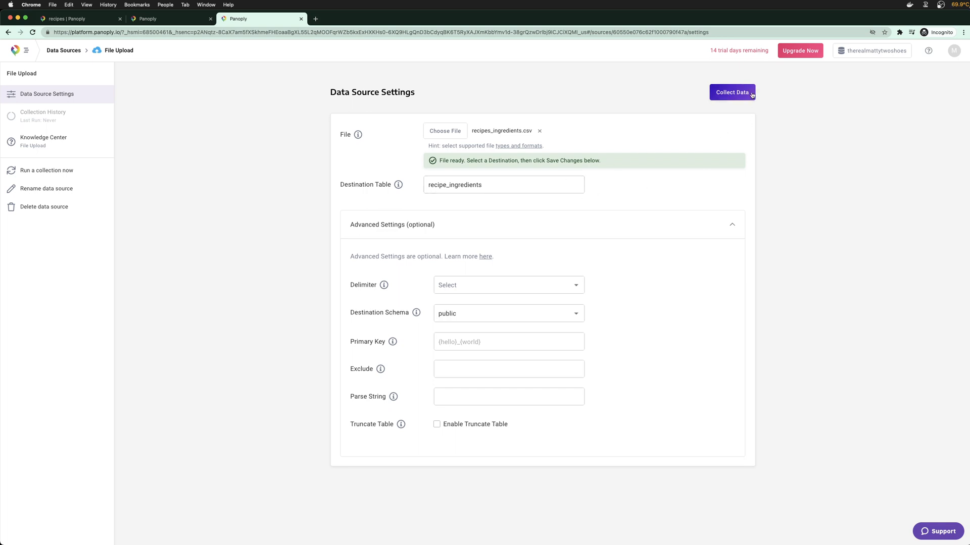
click(172, 20)
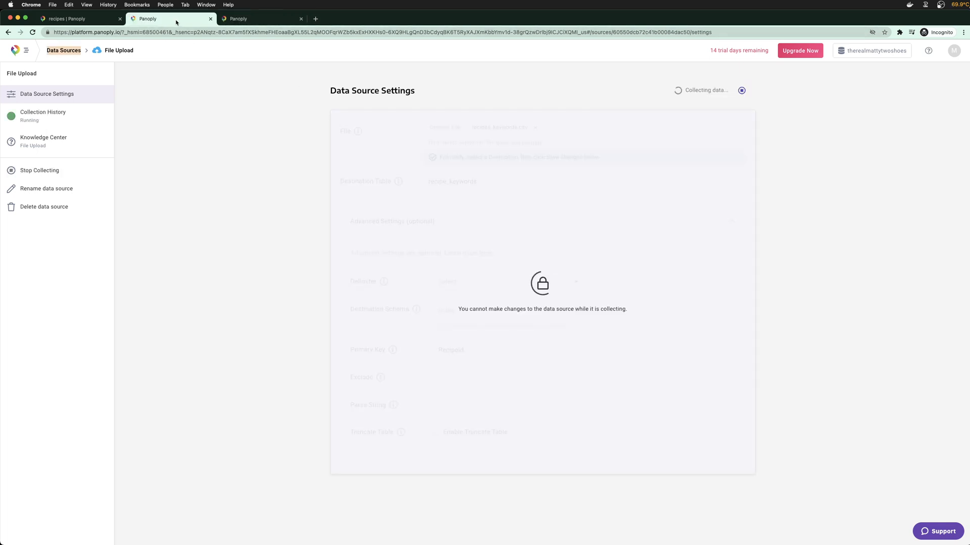
click(49, 20)
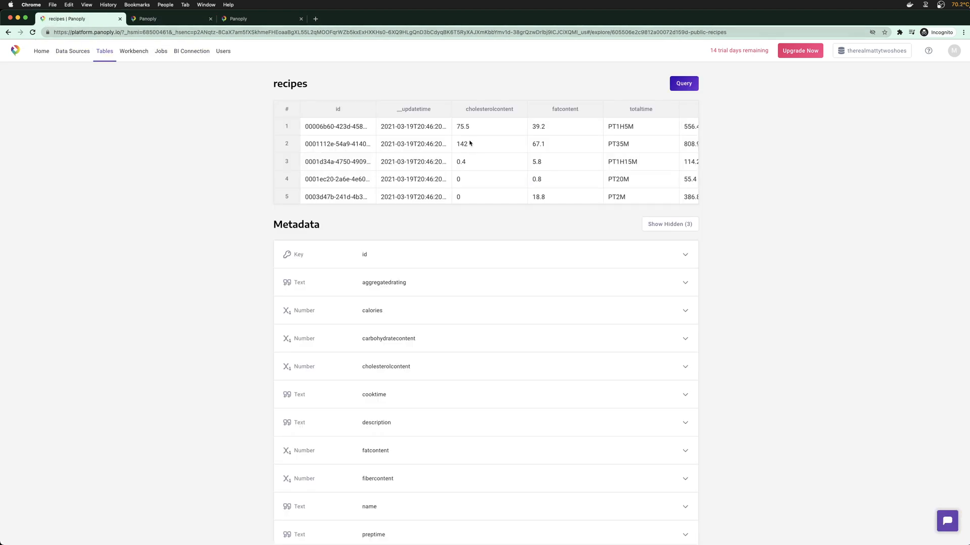
Query the recipes table (SELECT * … LIMIT 20), enlarge the results pane and browse its columns
click(679, 88)
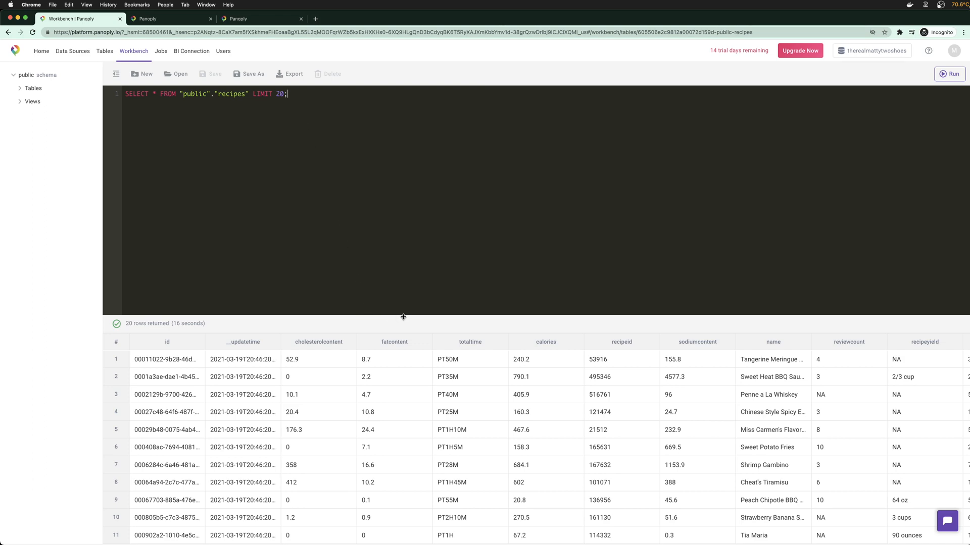
drag(403, 317, 418, 225)
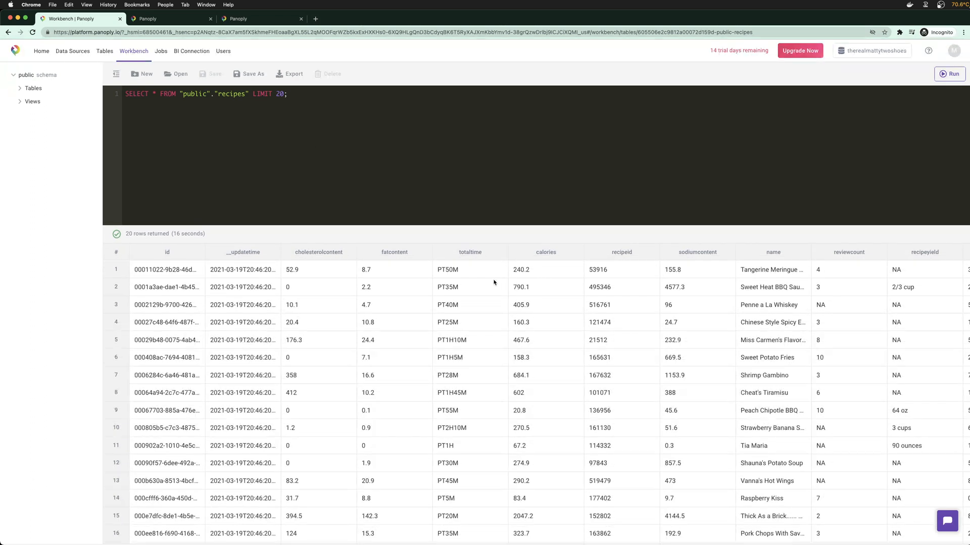
scroll(619, 297, right, 10)
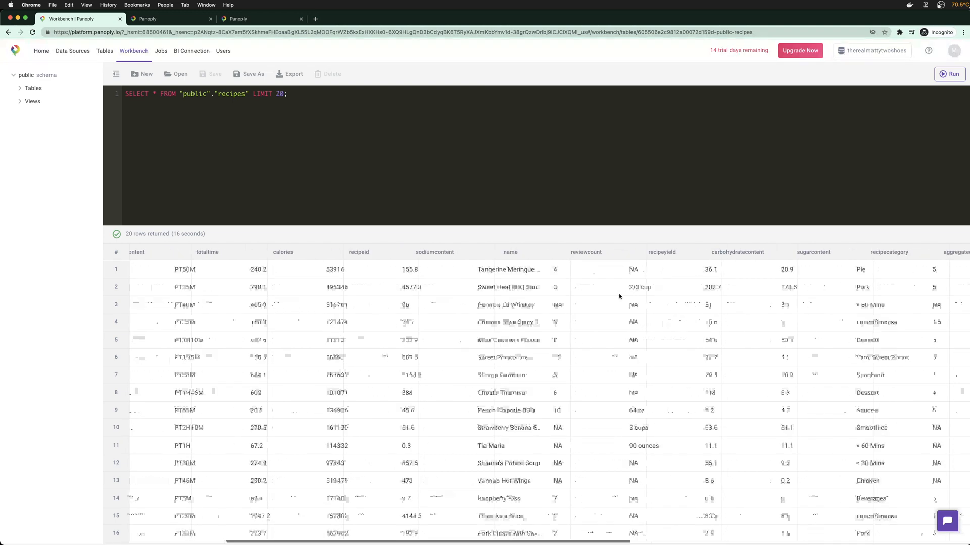
scroll(619, 297, right, 10)
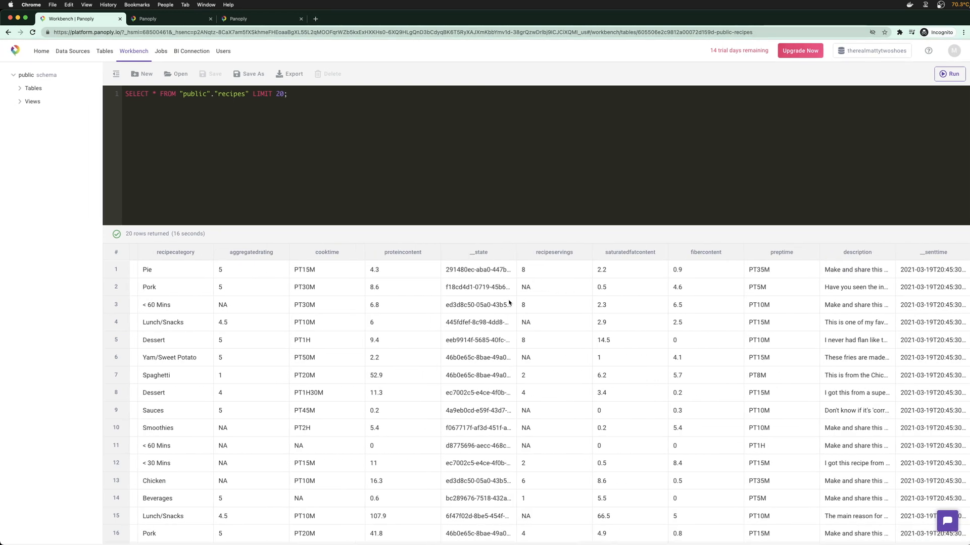
scroll(508, 301, left, 2)
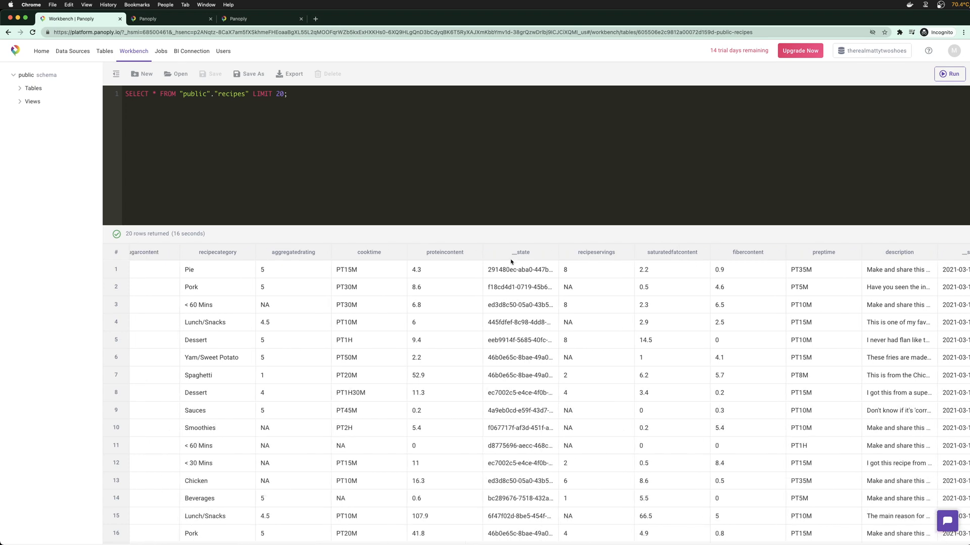
scroll(555, 298, left, 8)
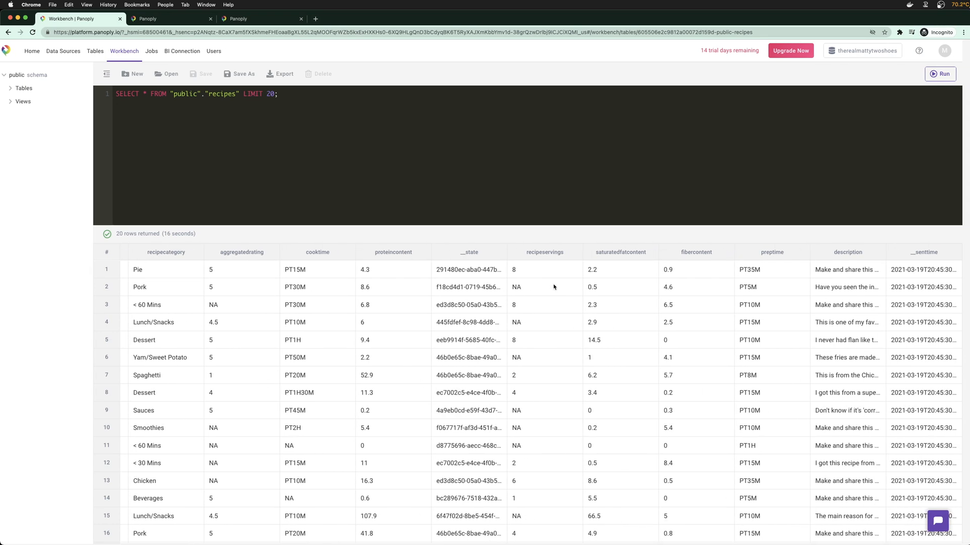
scroll(556, 312, left, 11)
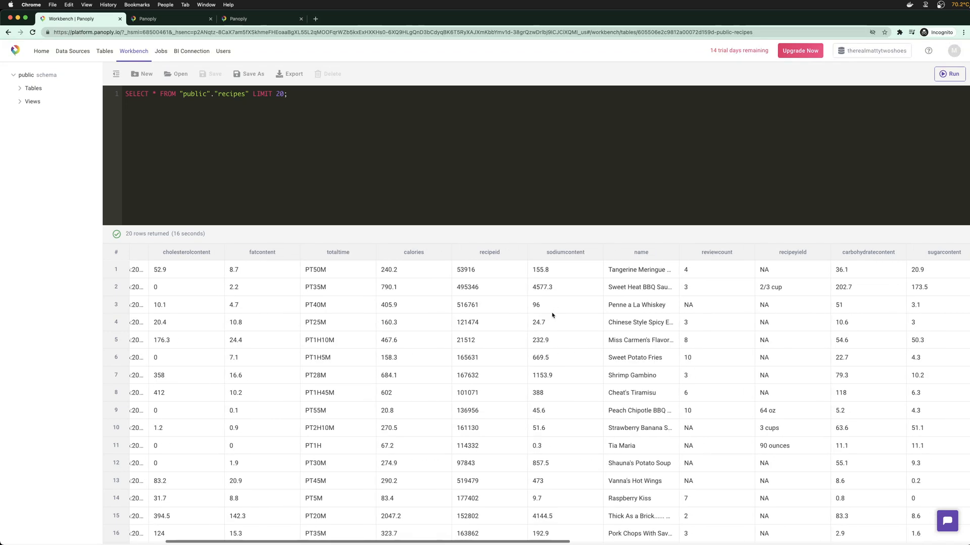
Expand Tables, recipe_keywords and recipes in the Workbench schema sidebar to list their columns
click(22, 89)
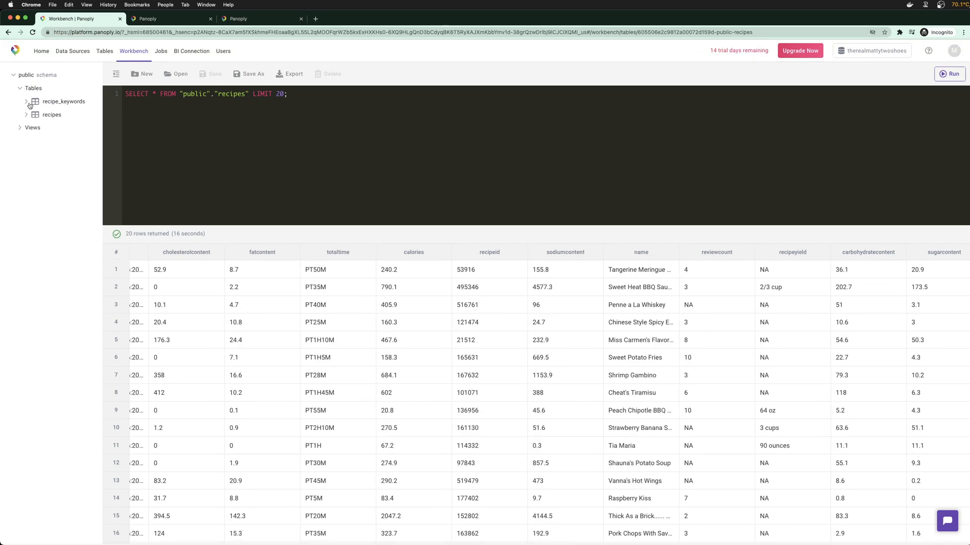
click(27, 102)
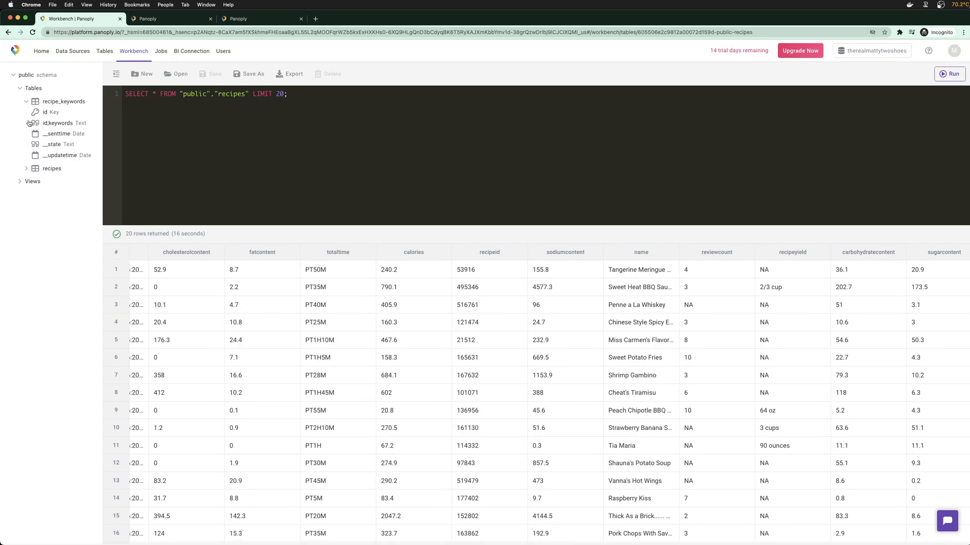
click(26, 169)
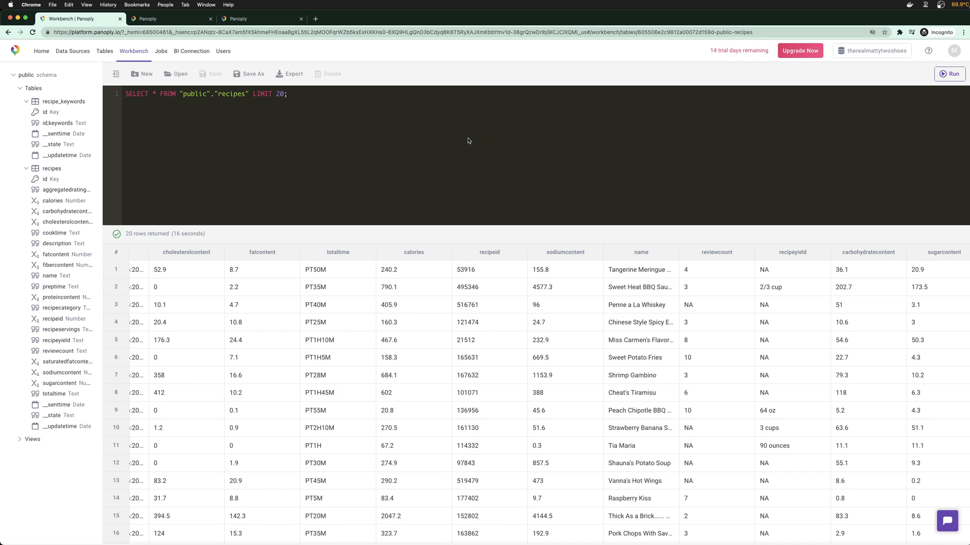
Check both upload tabs, close the finished recipe_keywords upload page, and return to the Workbench
click(149, 20)
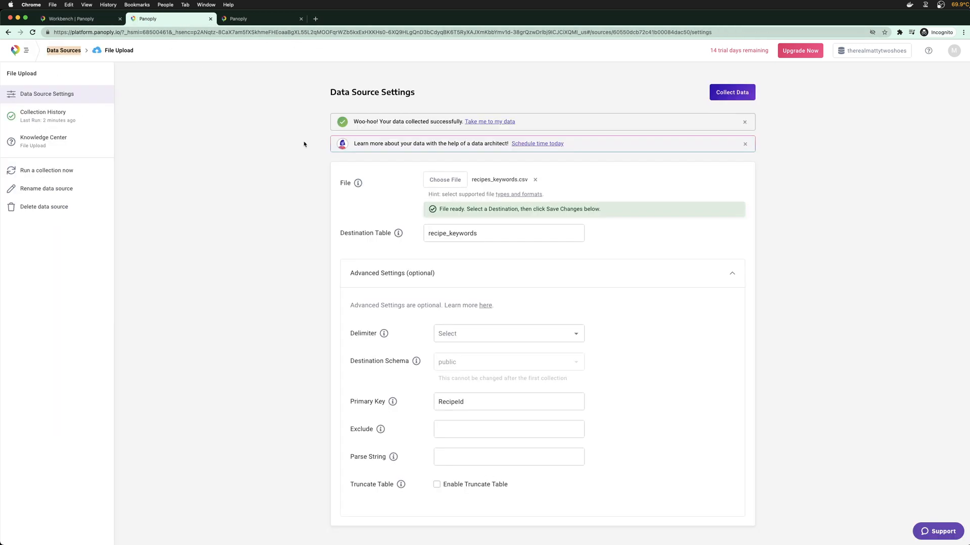
click(242, 19)
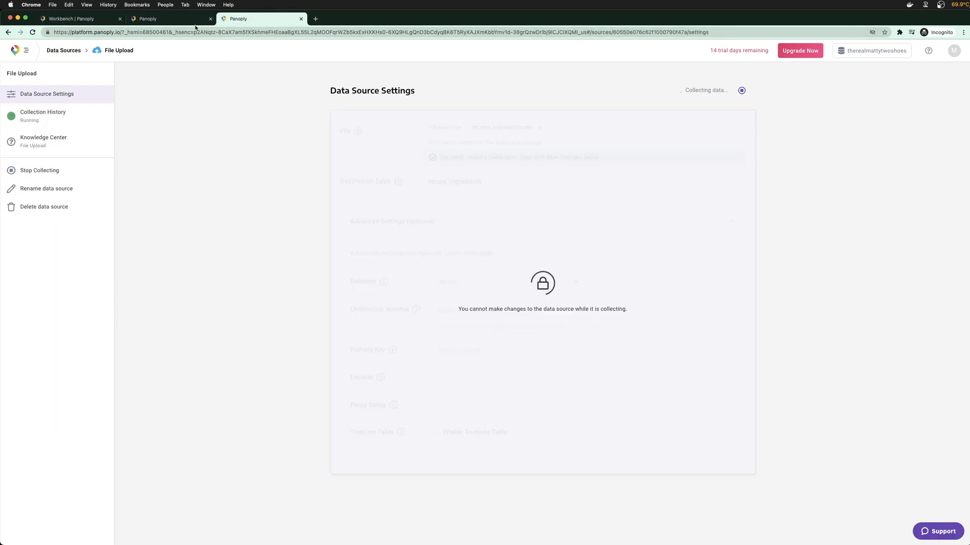
click(211, 19)
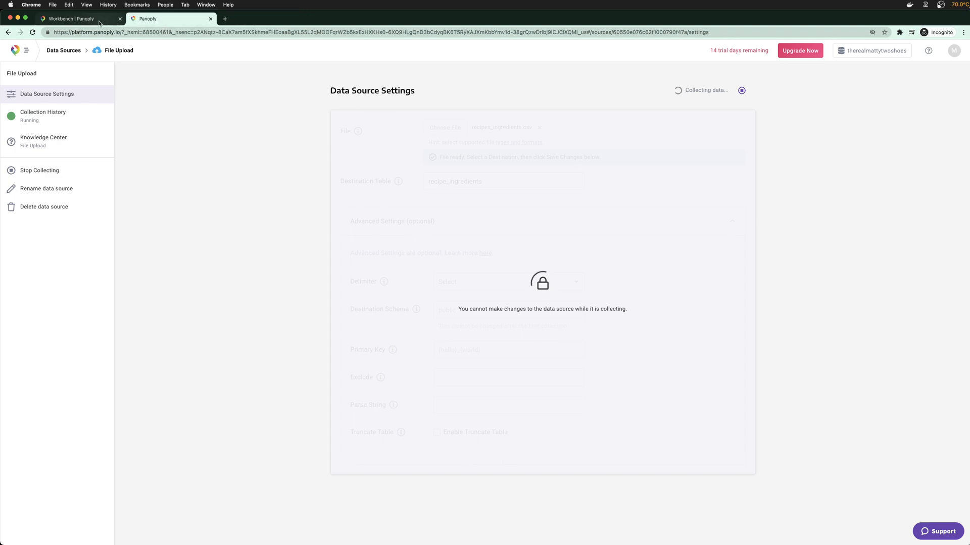
click(101, 21)
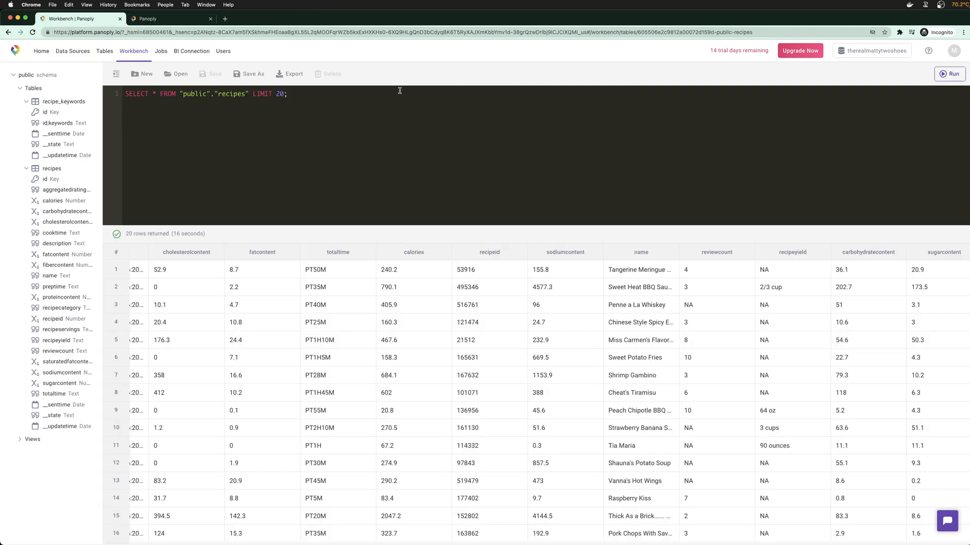
scroll(313, 269, down, 2)
scroll(314, 271, up, 2)
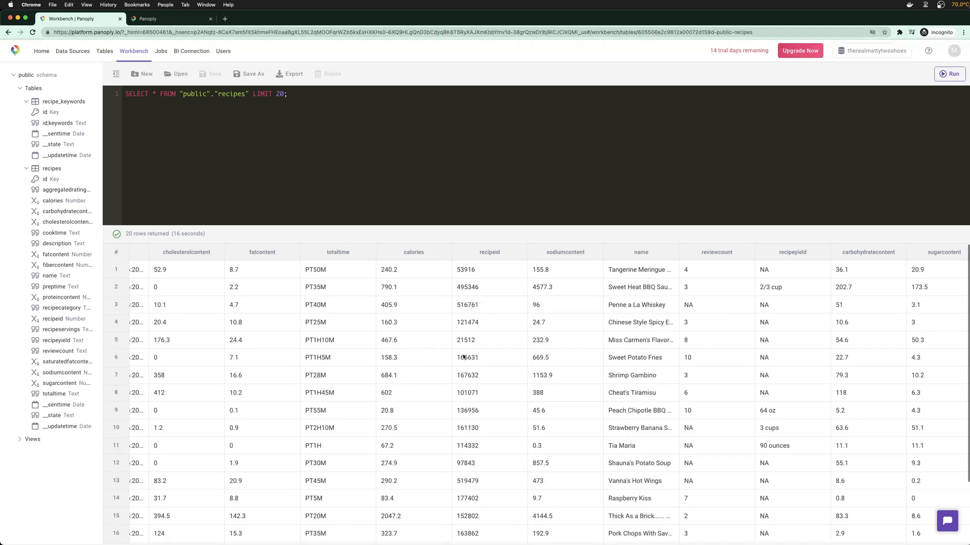
scroll(619, 337, right, 6)
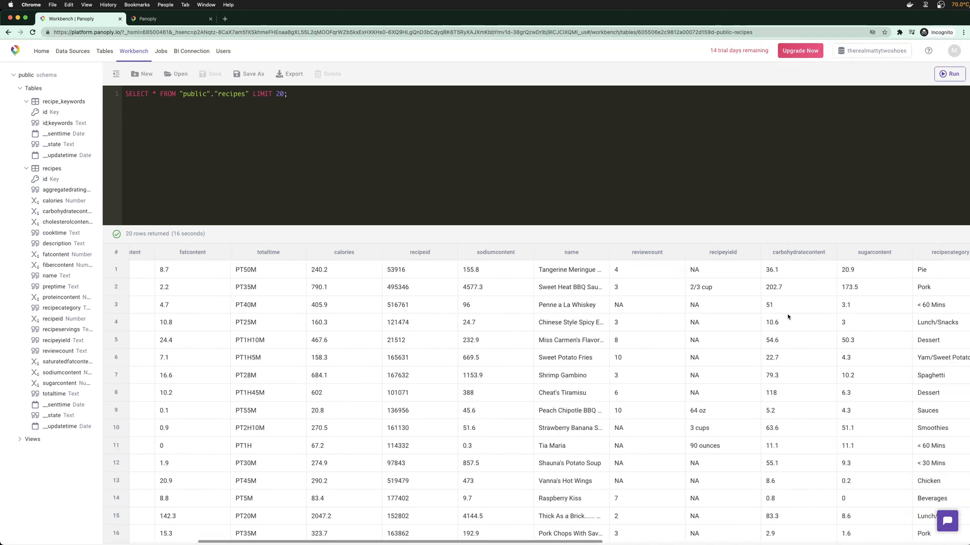
scroll(729, 312, right, 10)
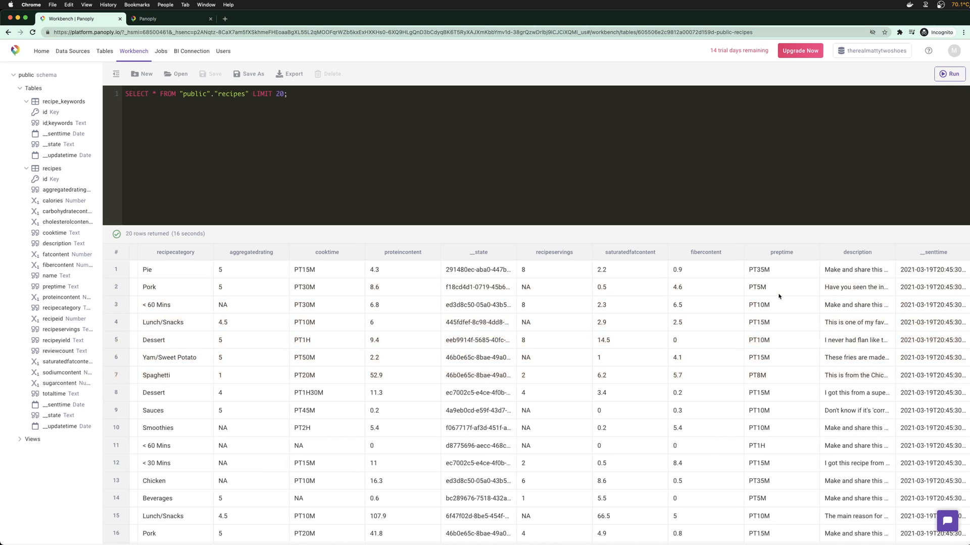
drag(515, 251, 651, 251)
drag(485, 287, 483, 497)
click(549, 345)
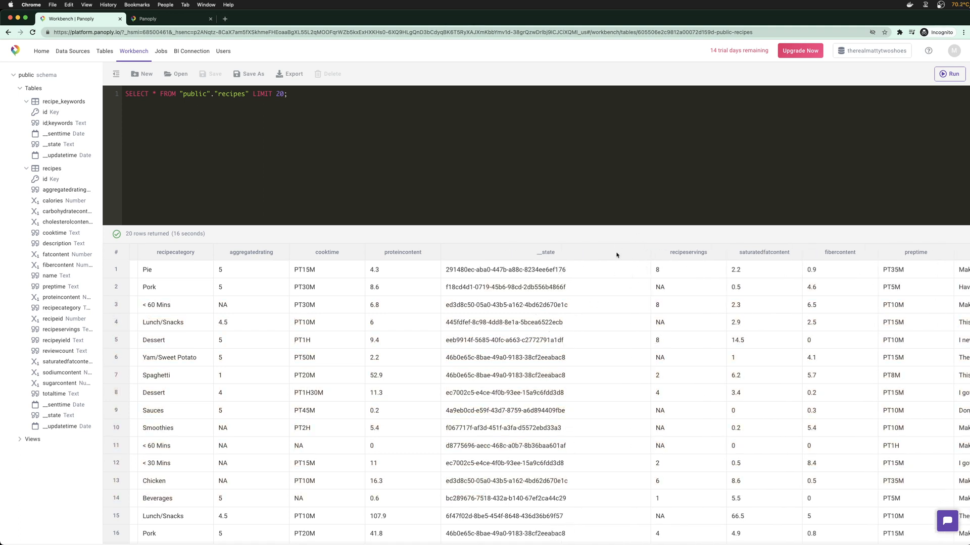
drag(651, 251, 541, 251)
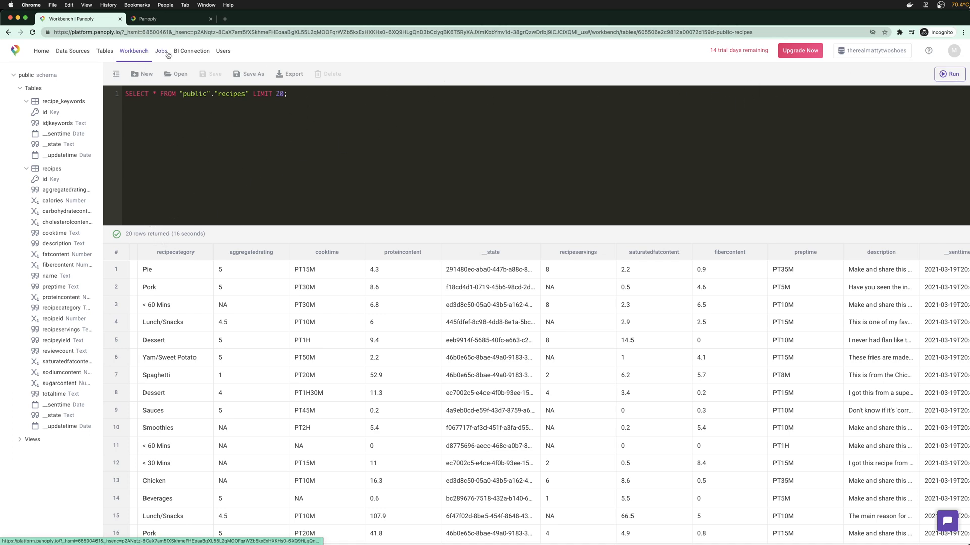
click(161, 21)
click(74, 20)
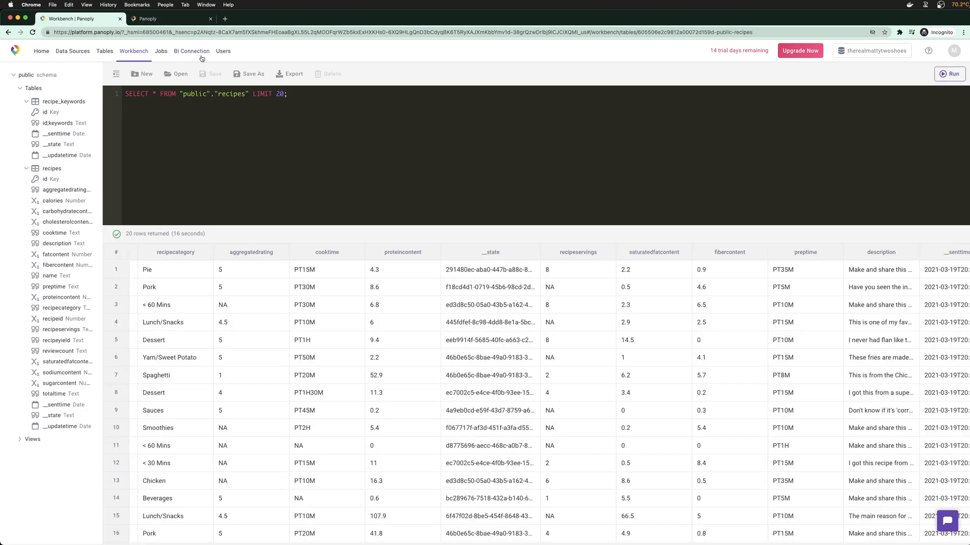
super+click(166, 57)
click(258, 20)
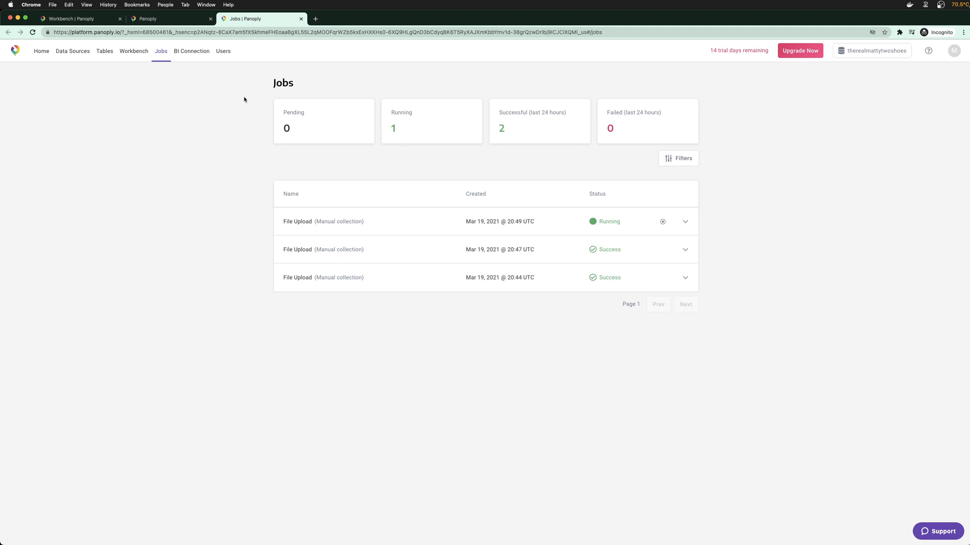
click(125, 52)
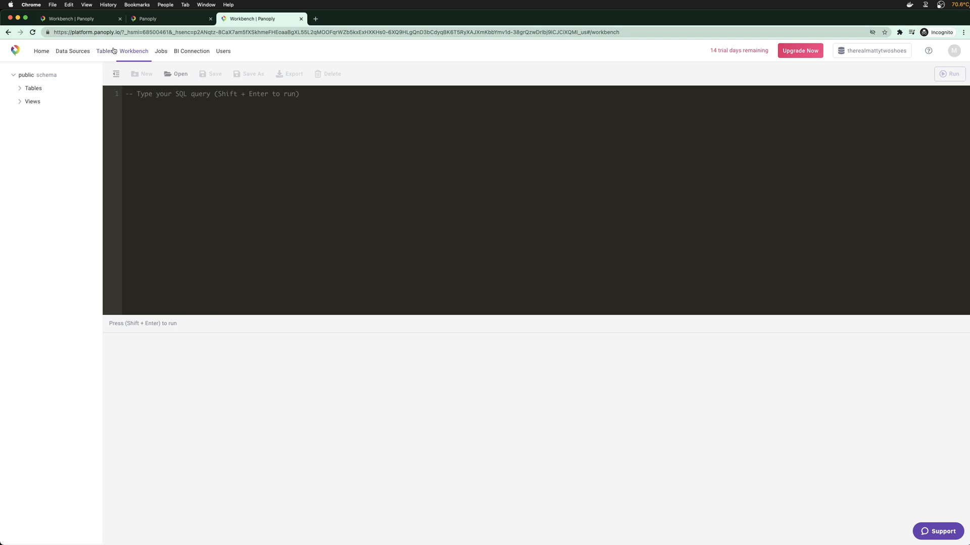
click(301, 18)
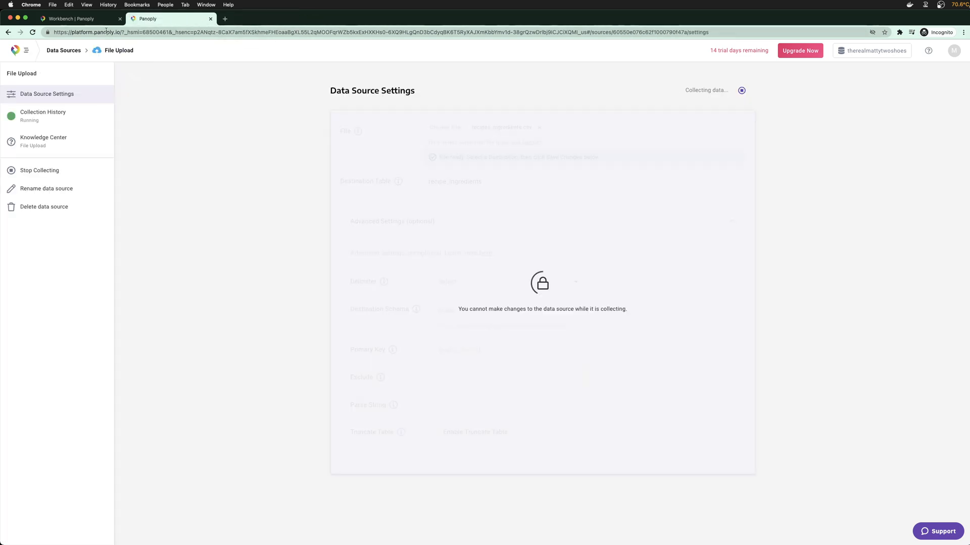
click(95, 21)
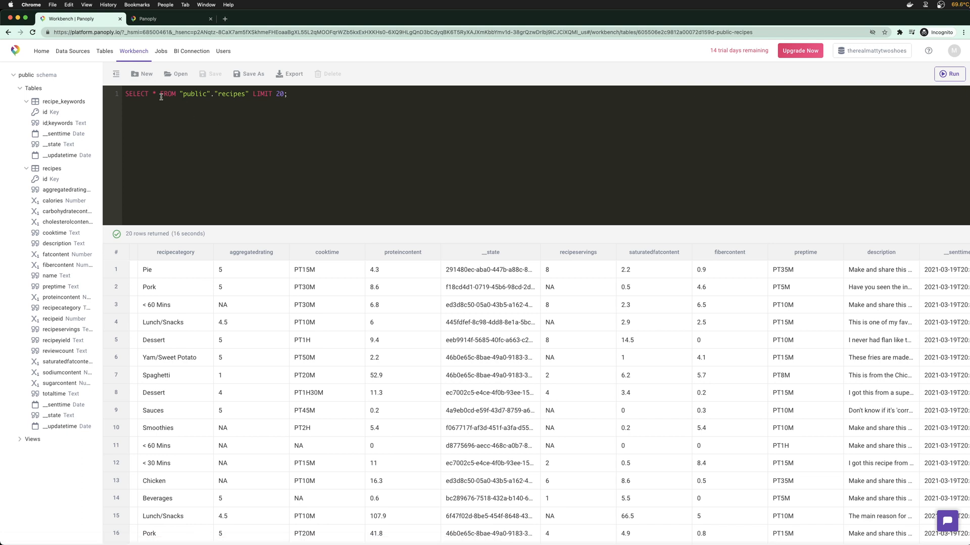
Split the query onto separate FROM and LIMIT 20 lines and start a LEFT JOIN "public" line
key(Return)
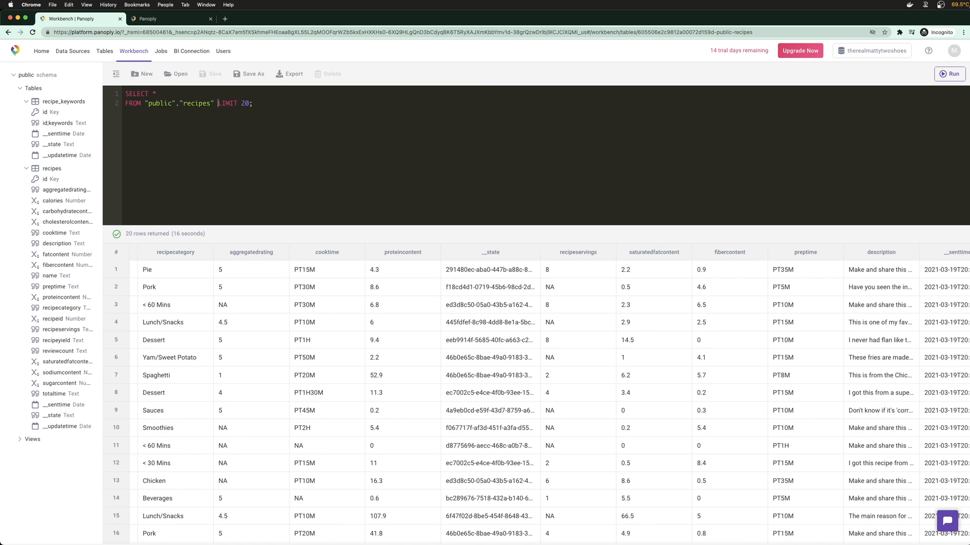
click(218, 103)
key(Return)
click(212, 104)
click(241, 108)
key(Return)
text(LEFT JOIN )
text("opu)
text(publ)
text(ublic")
Zoom to 125%, widen the schema list, complete the join as "public"."keywords" and run it
drag(255, 229, 269, 246)
key(super+equal)
key(super+equal)
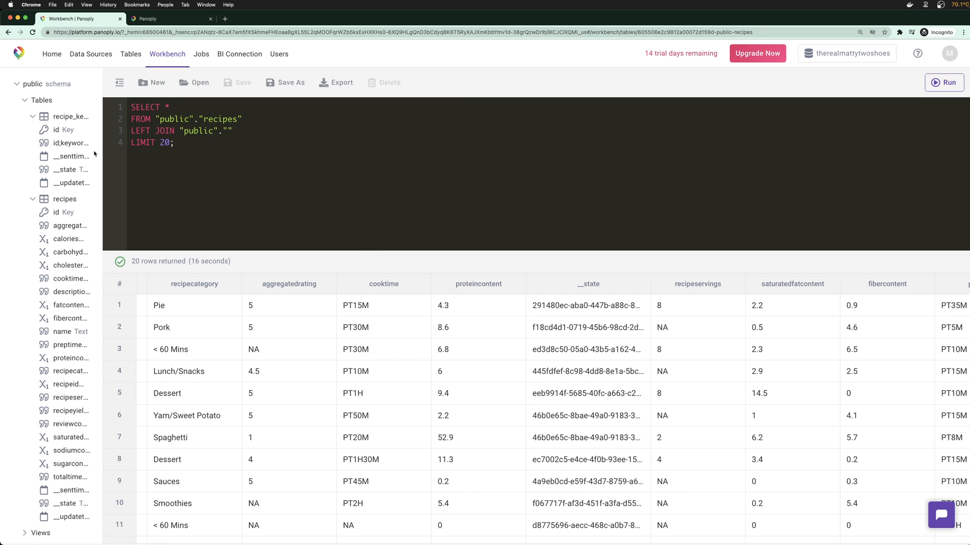
drag(101, 148, 140, 148)
click(280, 138)
text(keywords)
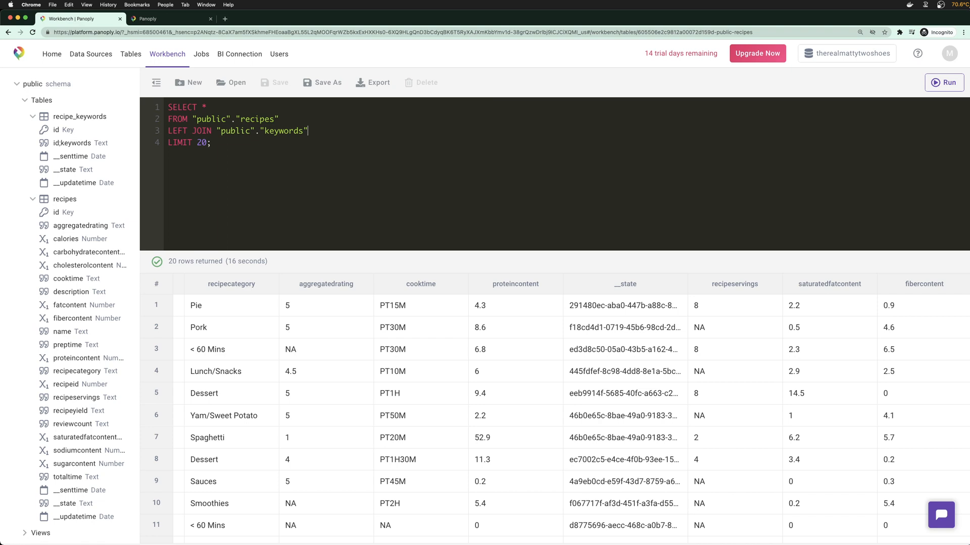
click(259, 146)
key(super+Return)
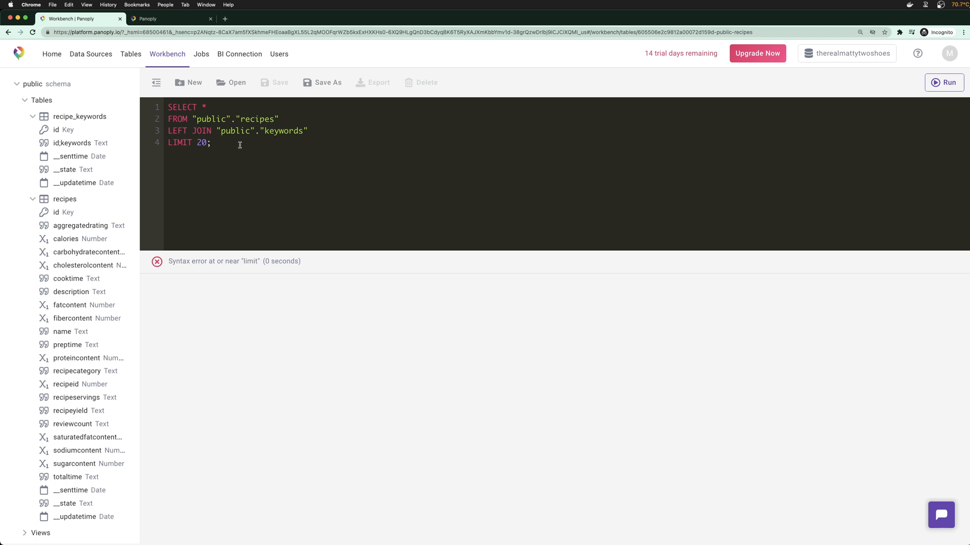
Join recipes rcp to recipe_keywords rck ON rck.recipeid = rcp.recipeid, then view the File Upload settings
key(super+a)
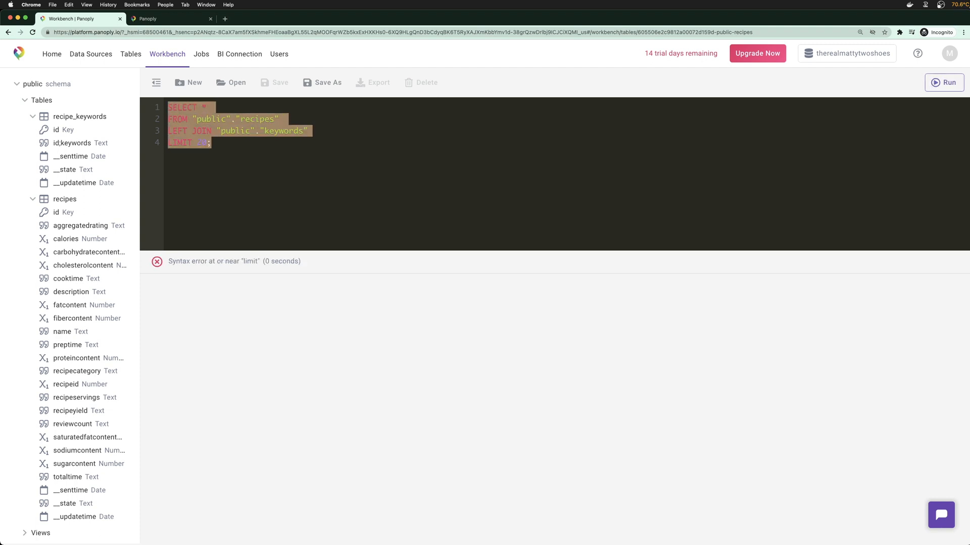
click(329, 142)
click(335, 136)
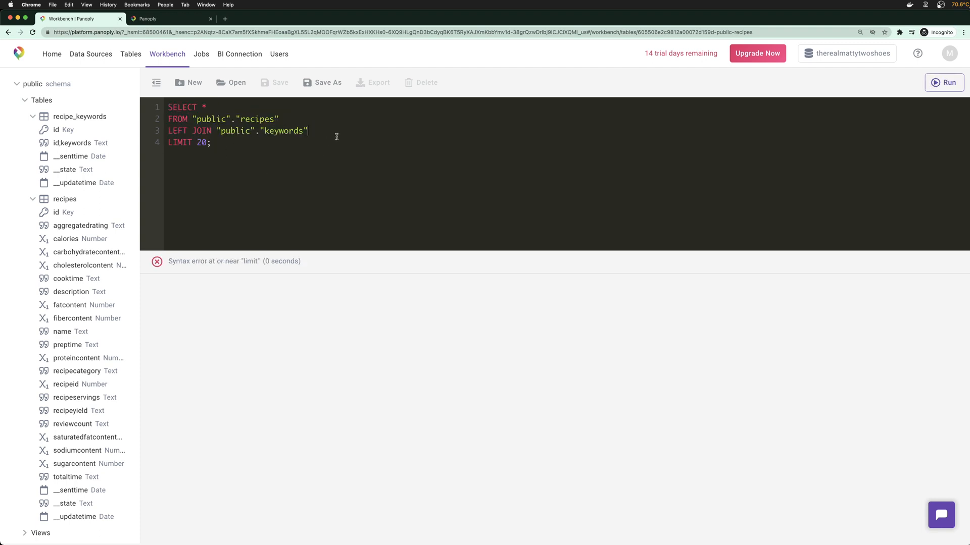
text(ON)
text( K)
text(rc)
text(p)
text(recip)
key(BackSpace)
key(BackSpace)
text(ipo_ rck)
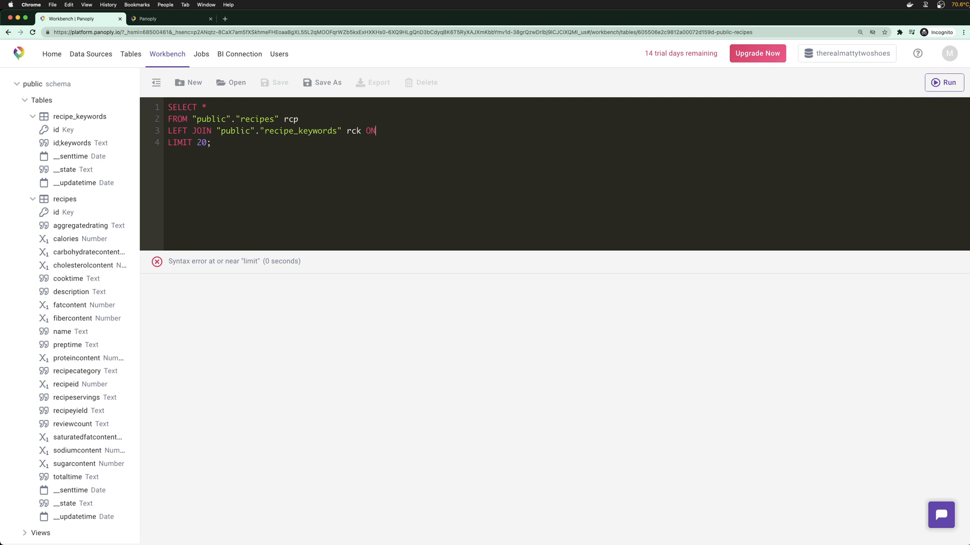
text(rck.recipeid = rcp.recipeid)
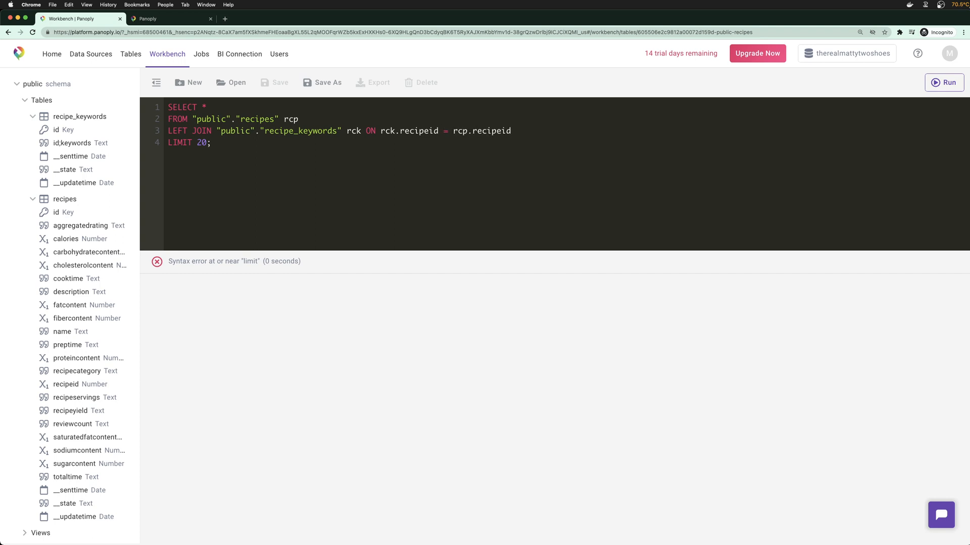
scroll(83, 354, down, 1)
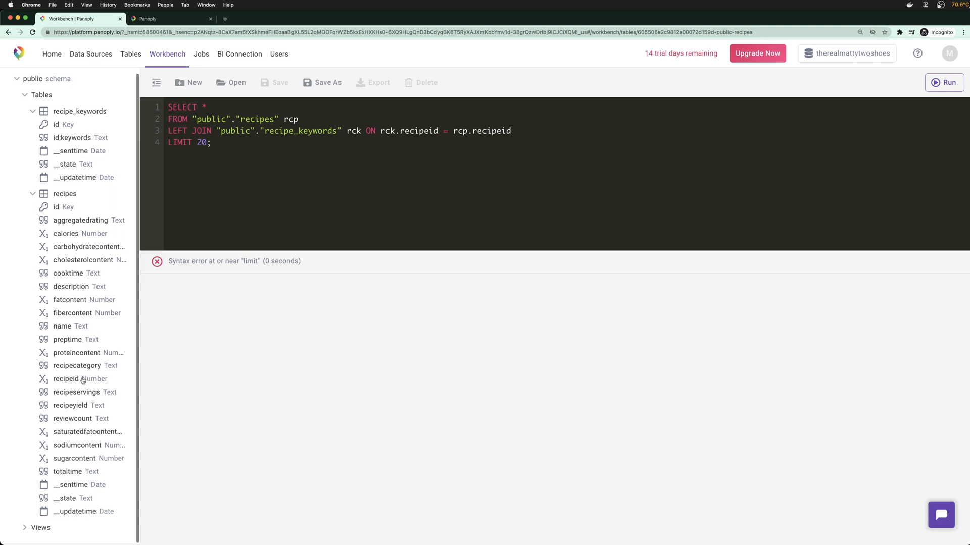
scroll(73, 176, up, 1)
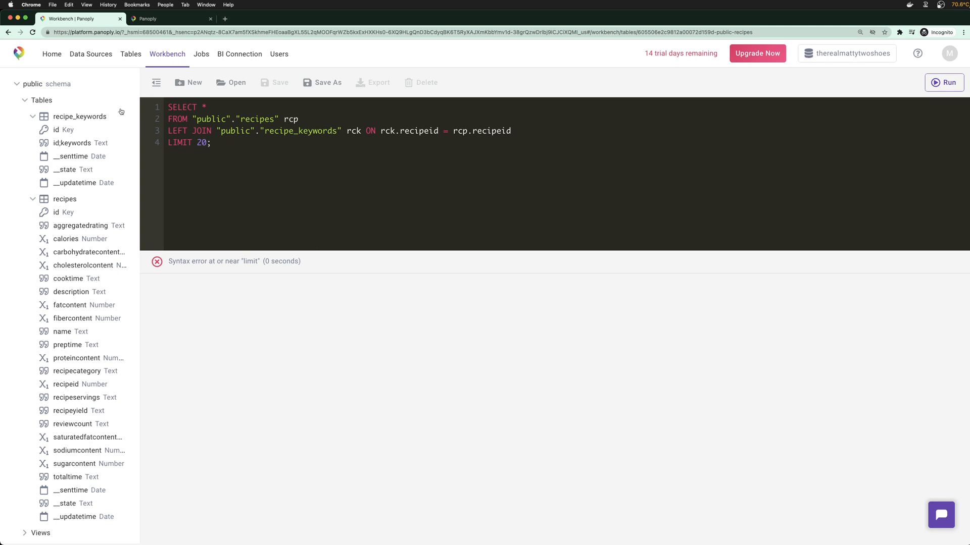
click(159, 20)
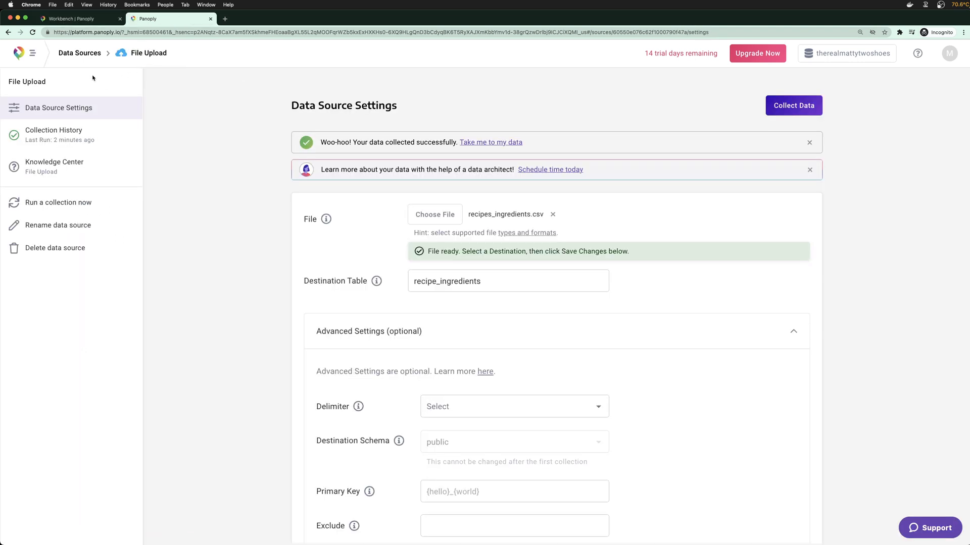
Review recipe_keywords' id;keywords settings: keep one-to-many nesting tables and key-value parsing set to No
click(472, 141)
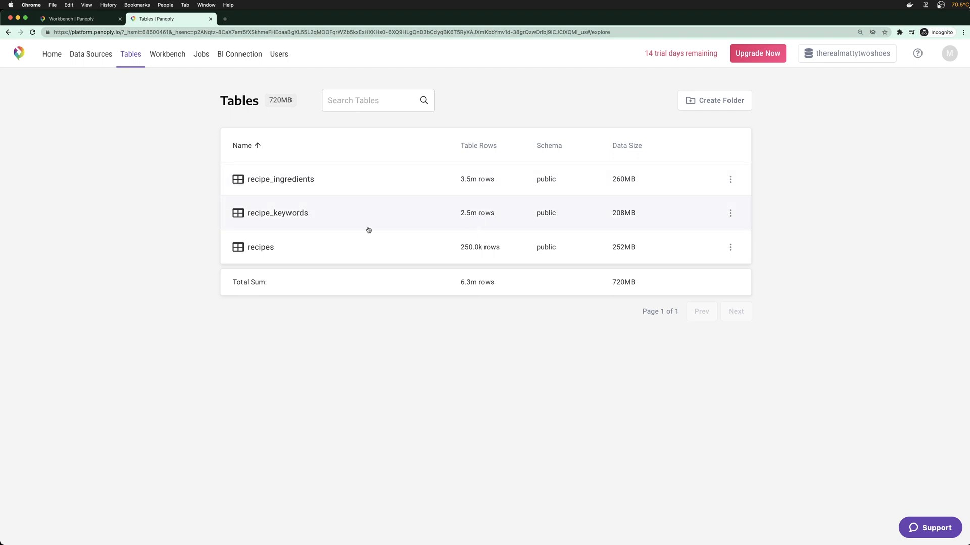
click(298, 219)
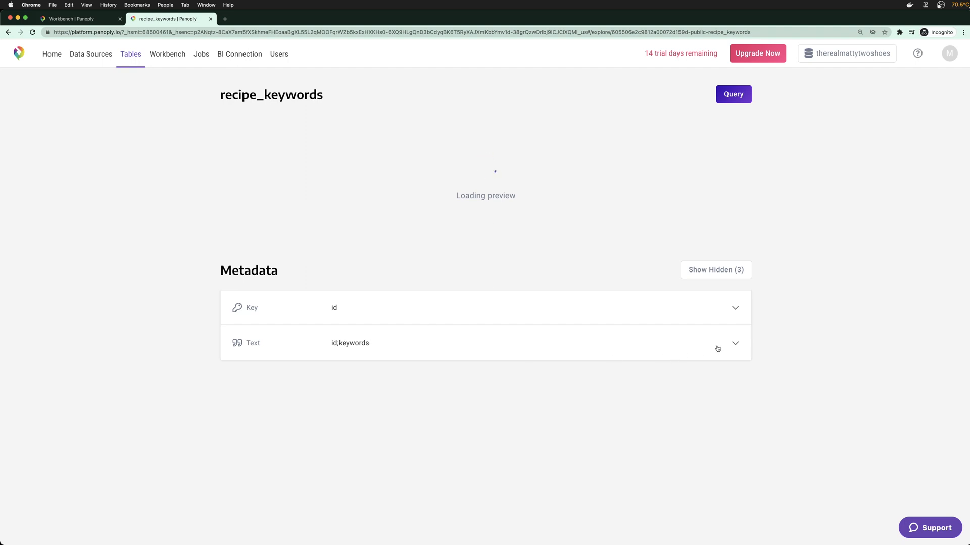
click(733, 344)
scroll(677, 374, down, 3)
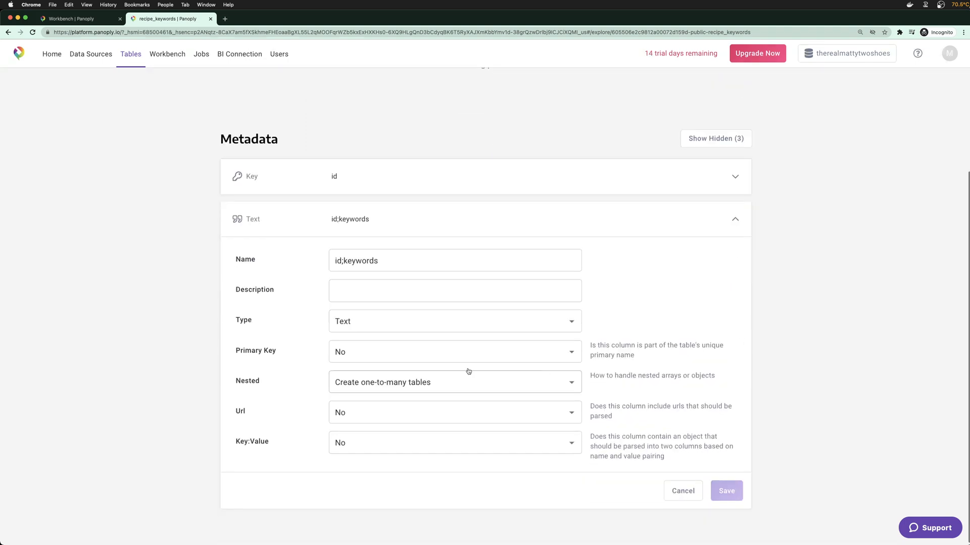
click(396, 387)
click(469, 382)
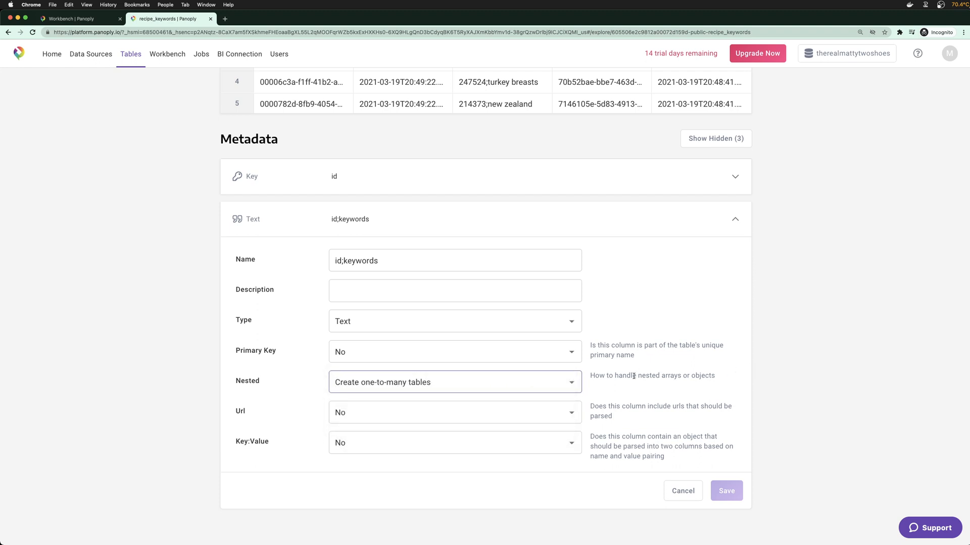
click(409, 449)
click(624, 433)
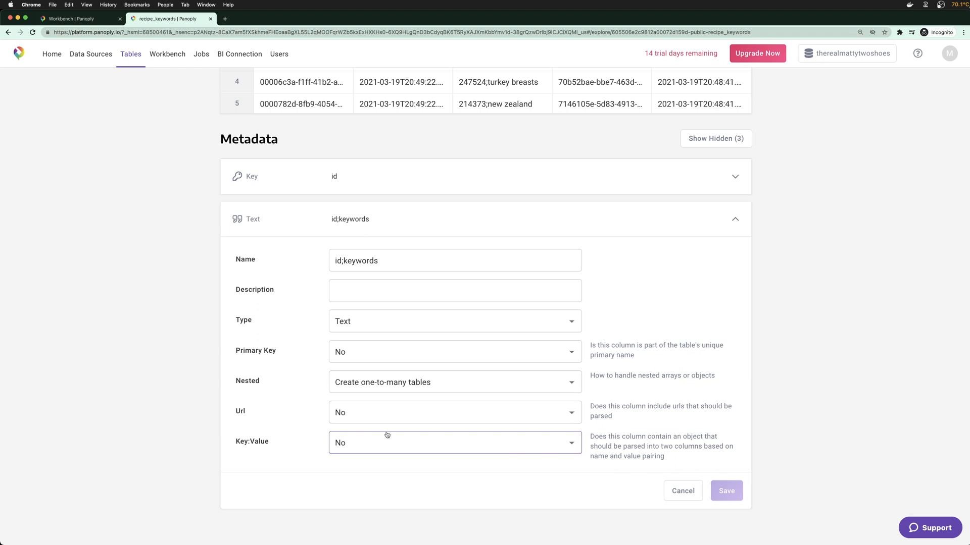
click(733, 223)
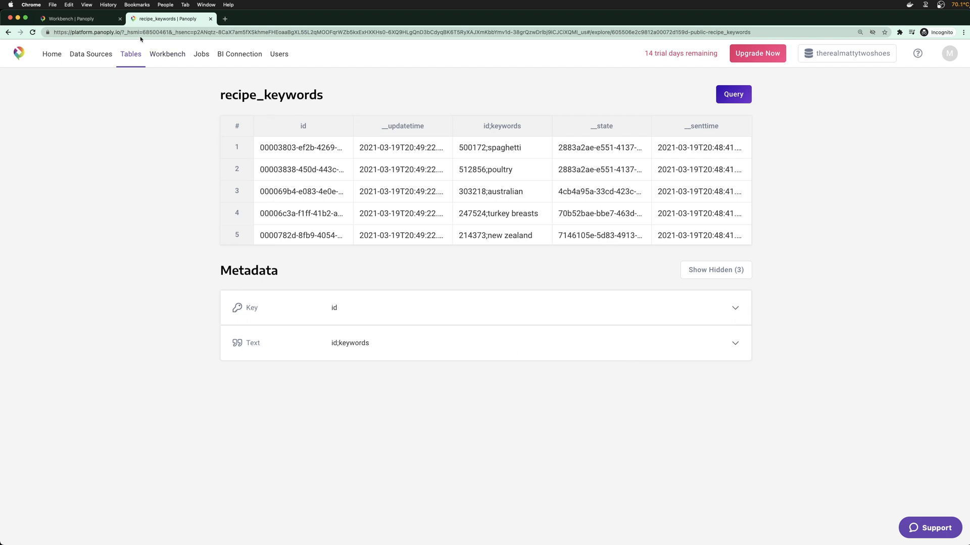
Preview the recipe_ingredients table and its combined id;ingredients column, then return to Tables
click(104, 20)
click(151, 18)
click(142, 60)
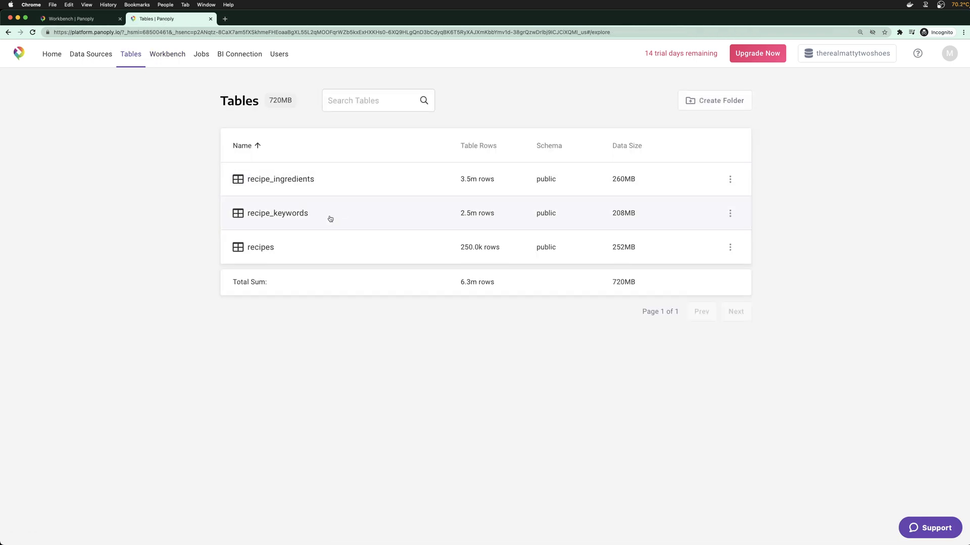
click(335, 184)
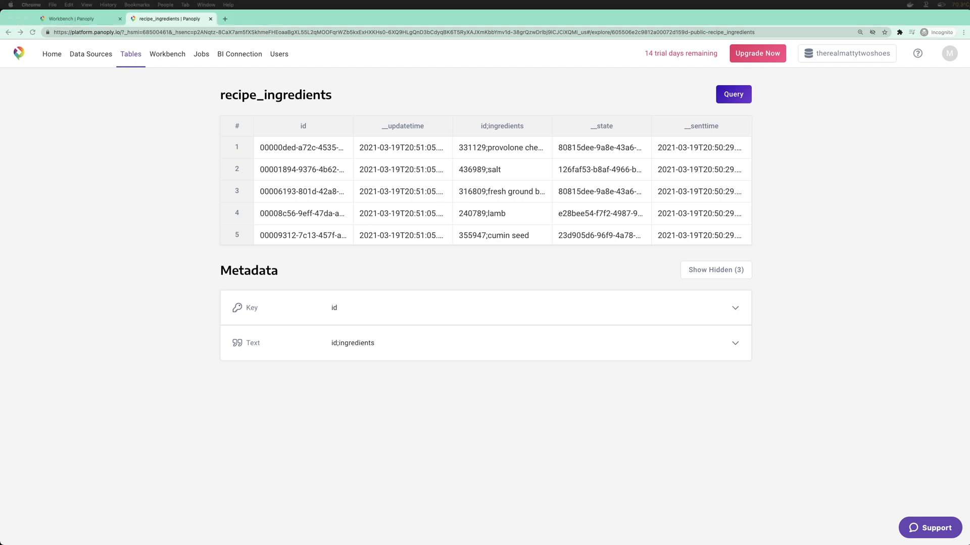
click(124, 299)
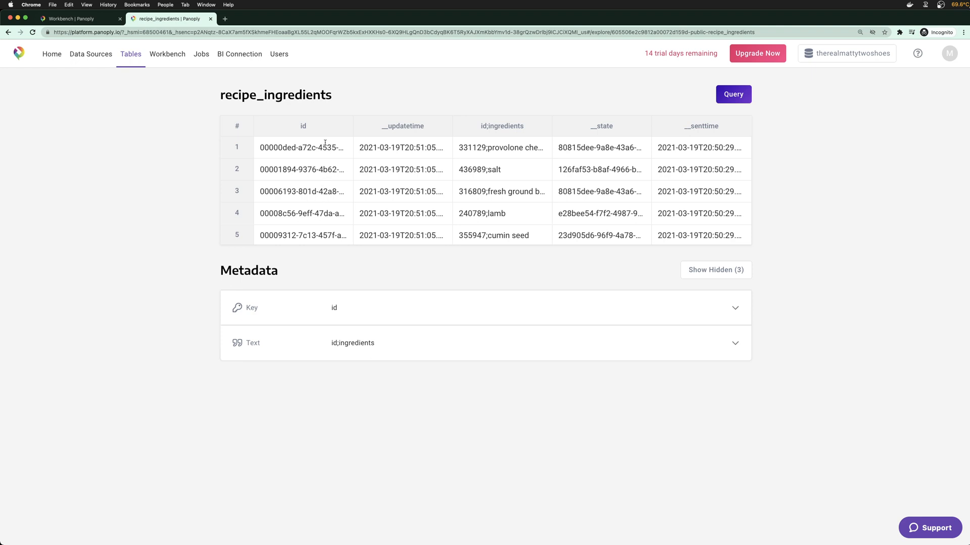
click(137, 57)
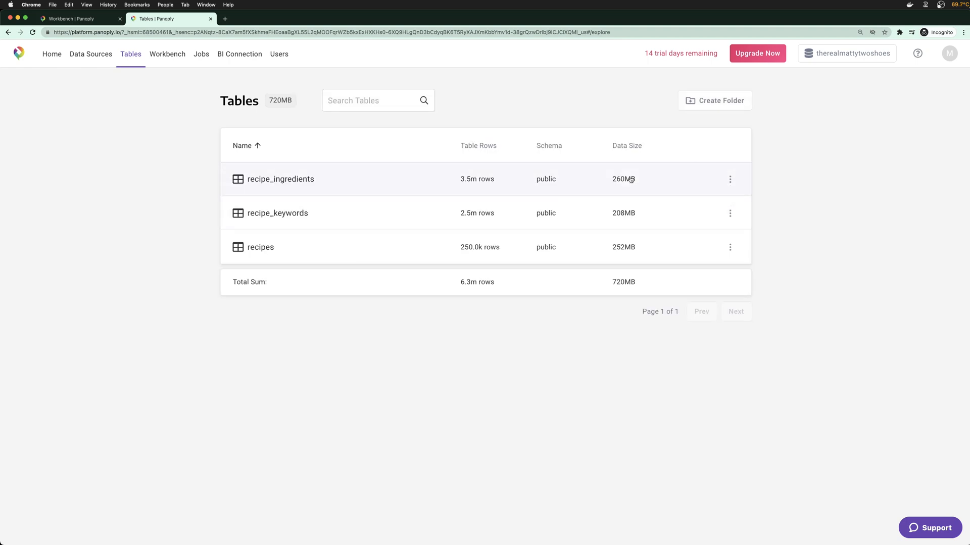
Permanently delete the recipe_keywords and recipe_ingredients tables, keeping only recipes
click(730, 214)
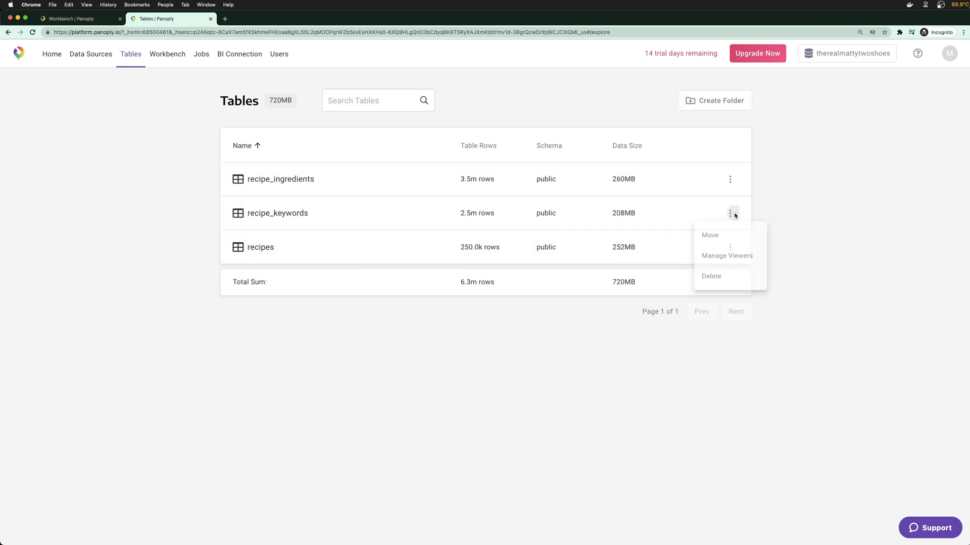
click(722, 282)
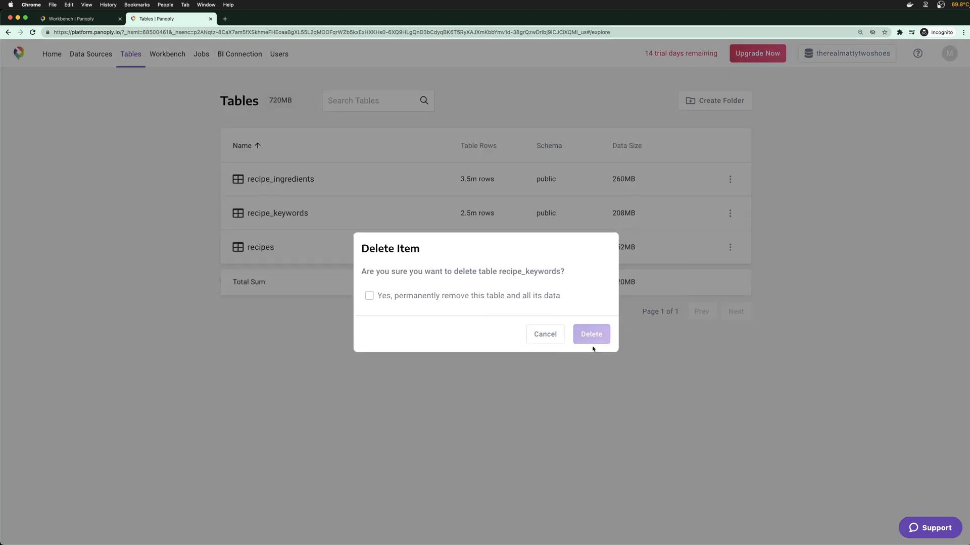
click(476, 297)
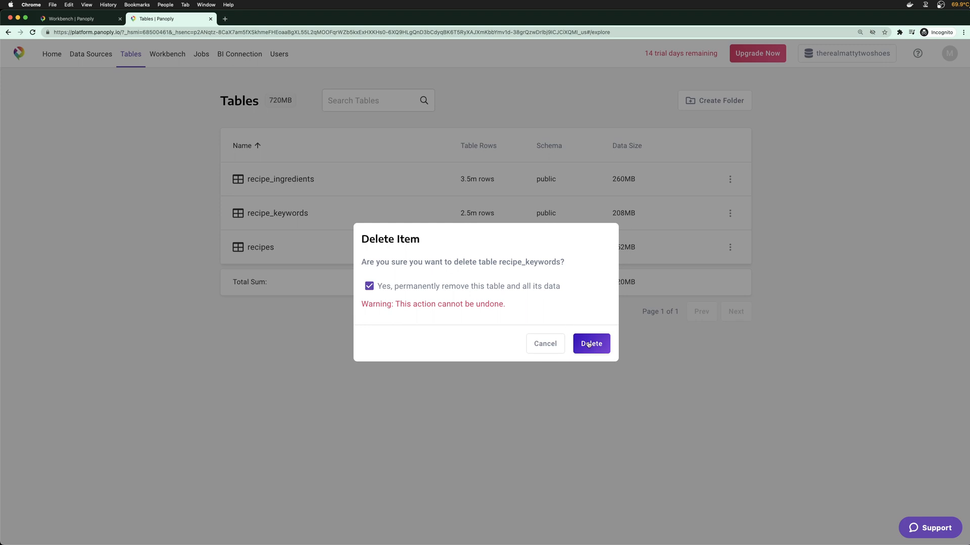
click(591, 343)
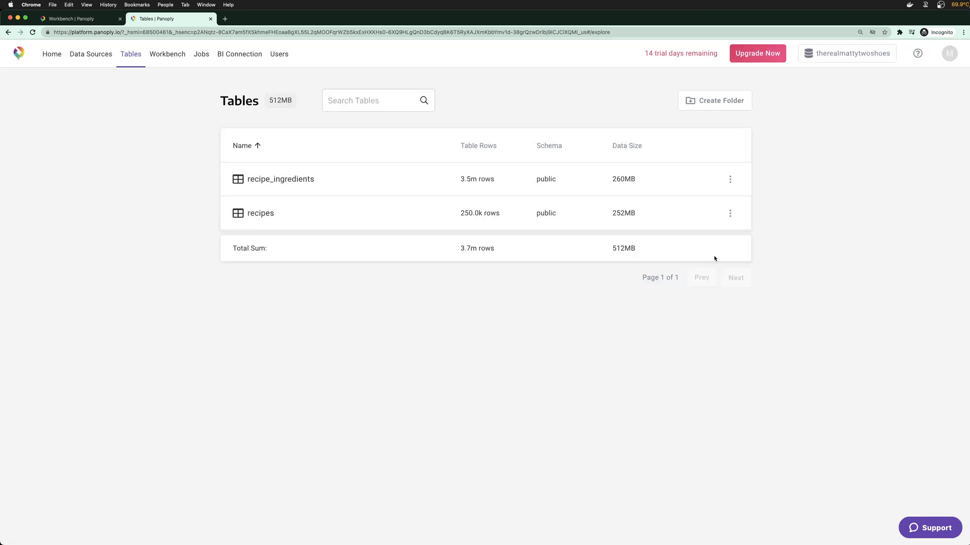
click(730, 179)
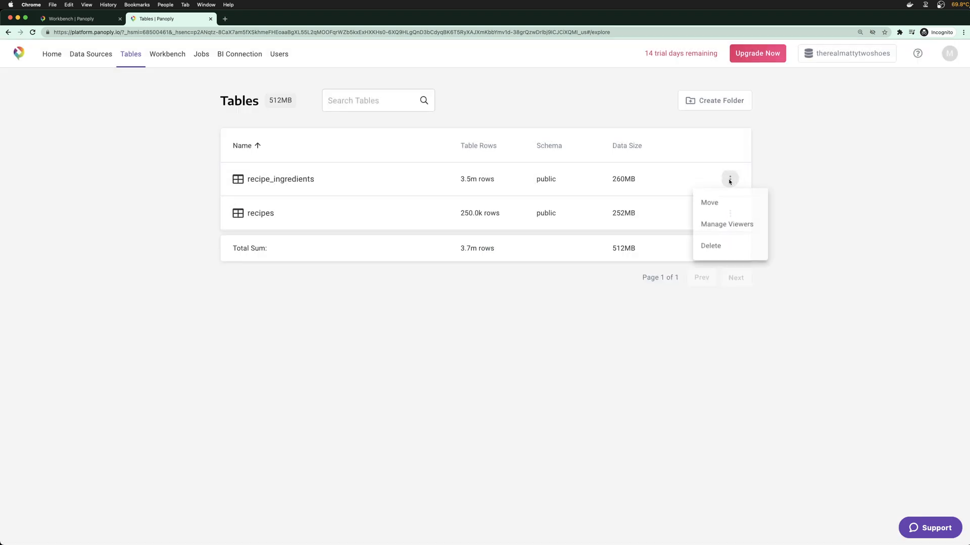
click(705, 246)
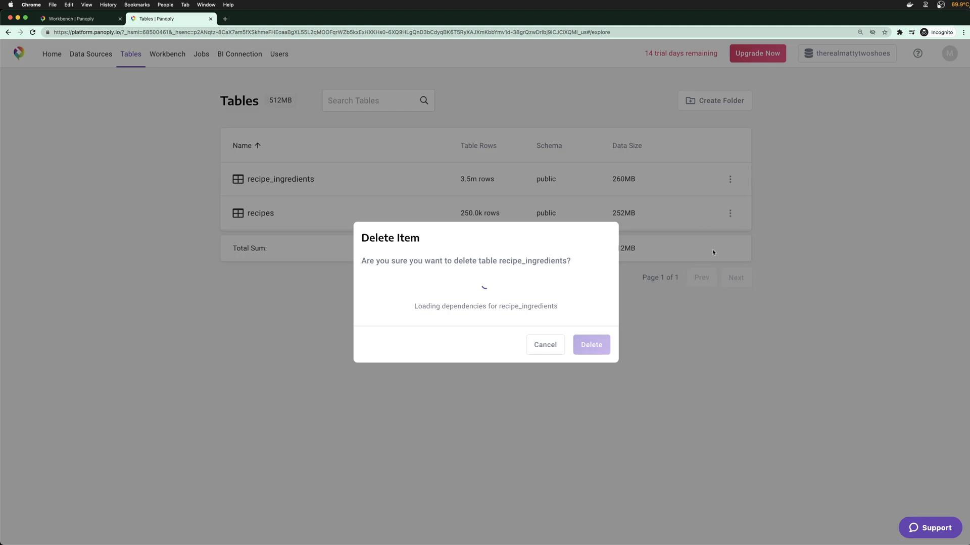
click(525, 297)
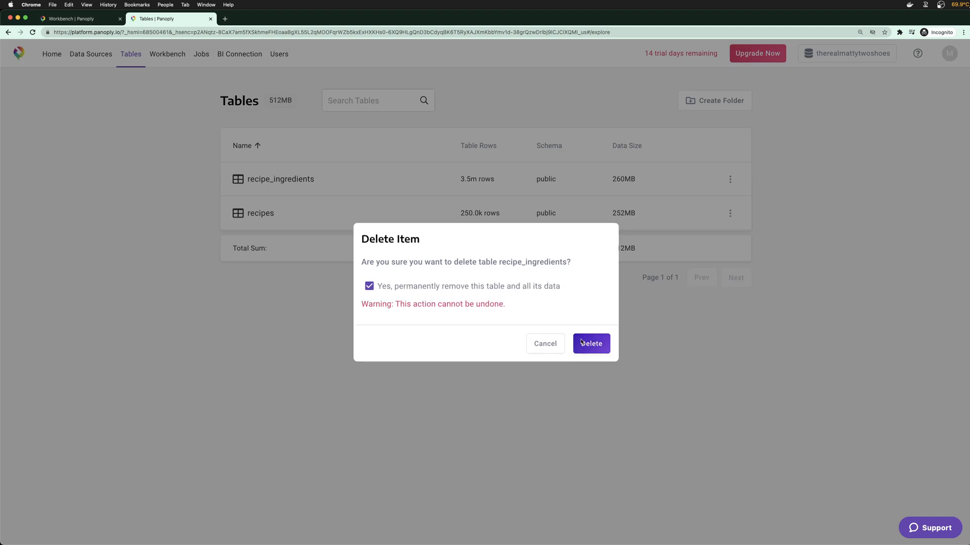
click(597, 342)
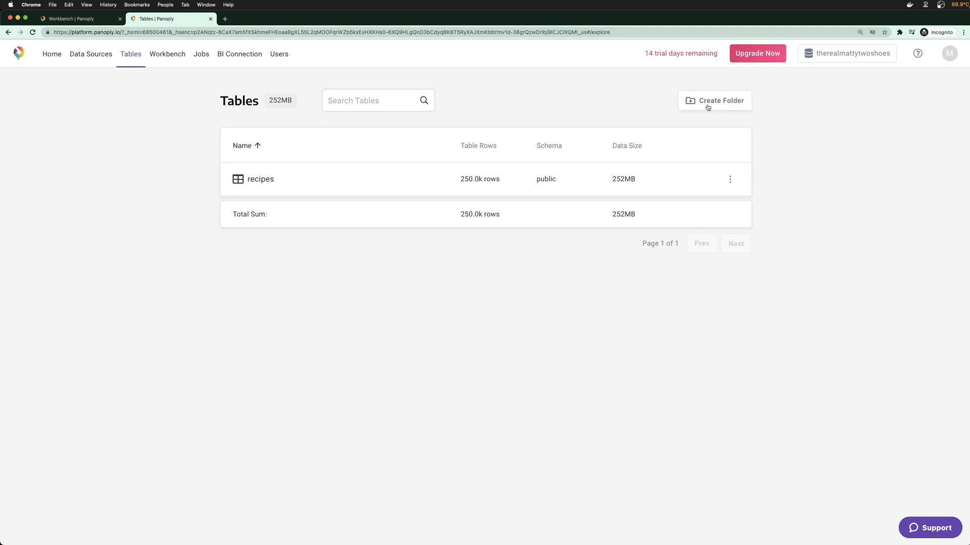
click(95, 53)
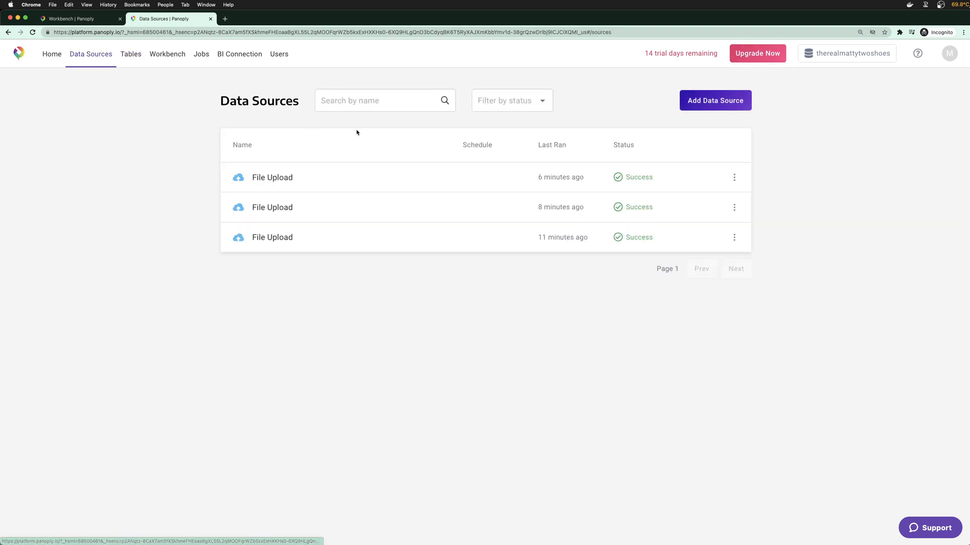
Add a File Upload source with recipes_keywords.csv and destination table recipe_keywords
click(710, 102)
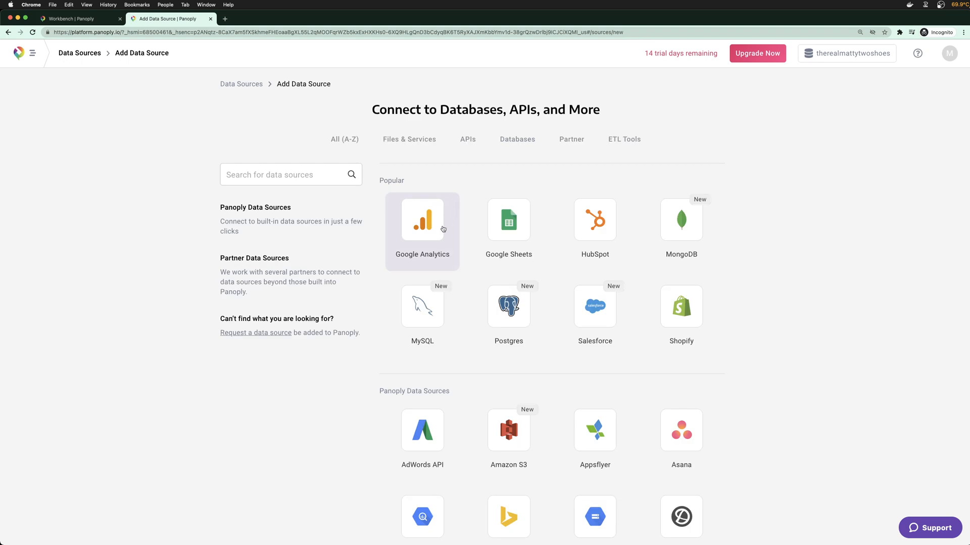
click(396, 146)
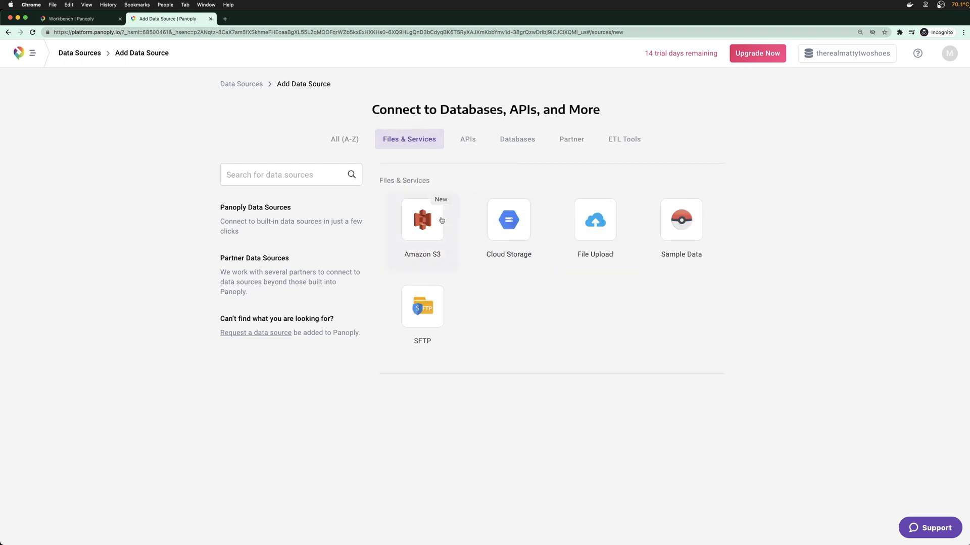
click(583, 215)
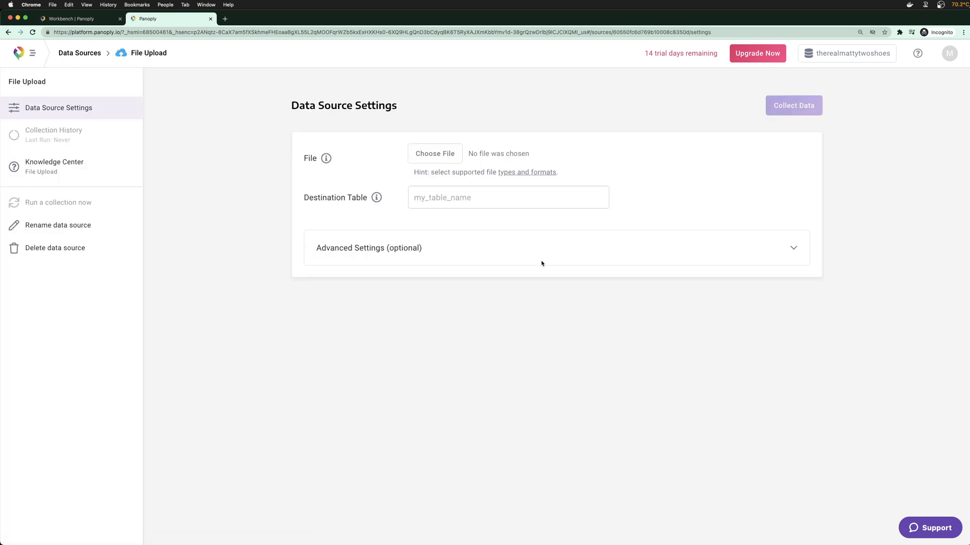
click(447, 151)
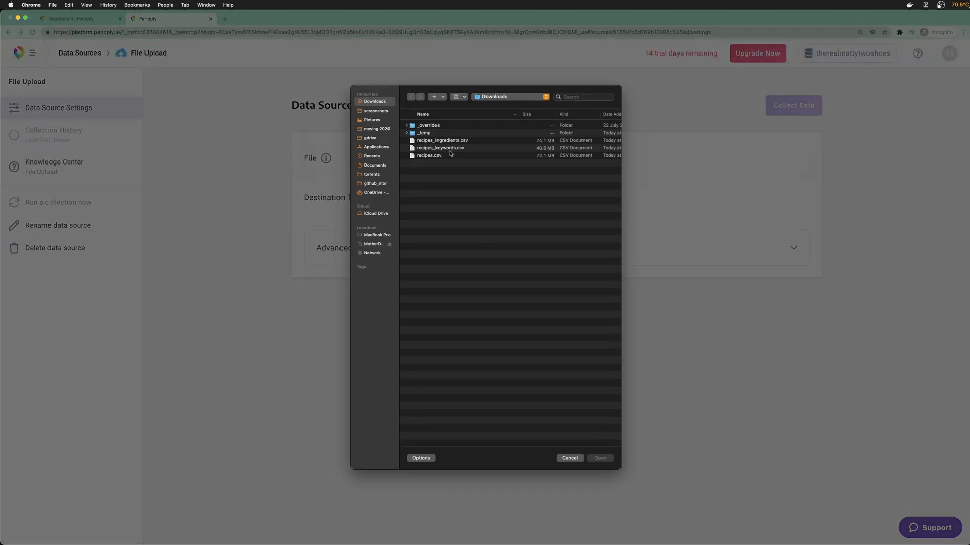
click(450, 153)
double_click(451, 153)
click(452, 191)
text(recipe_)
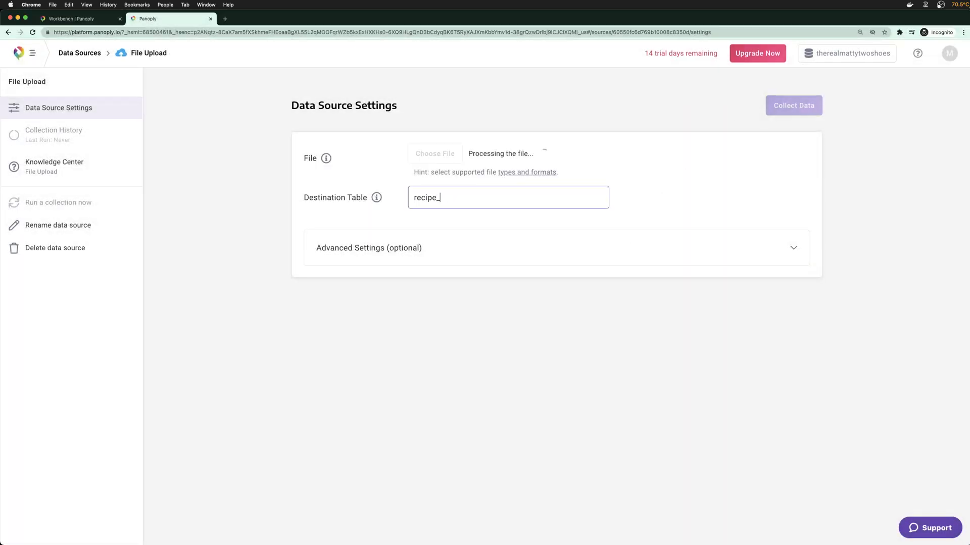
text(keywords)
Set the upload's delimiter to Semicolon in the advanced settings
click(800, 247)
click(455, 332)
click(454, 345)
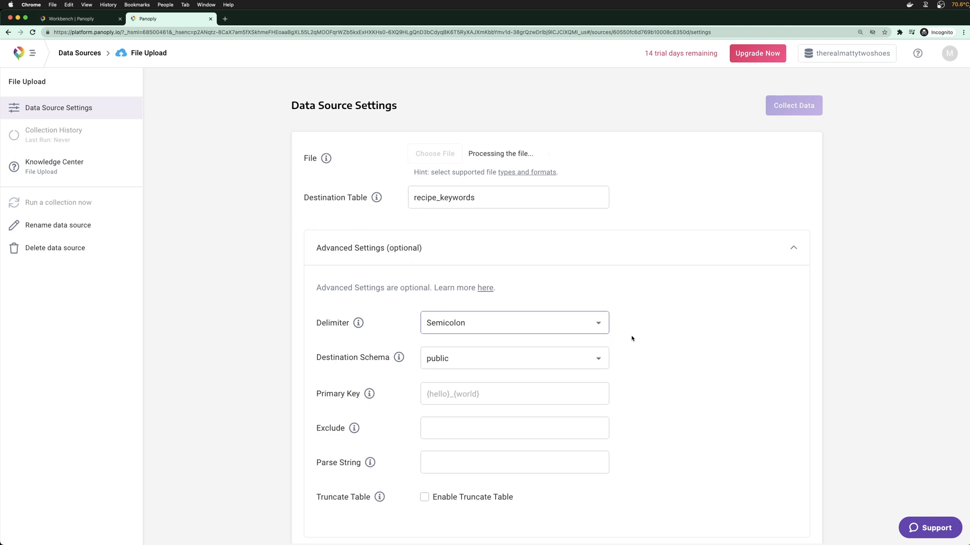
scroll(681, 346, down, 2)
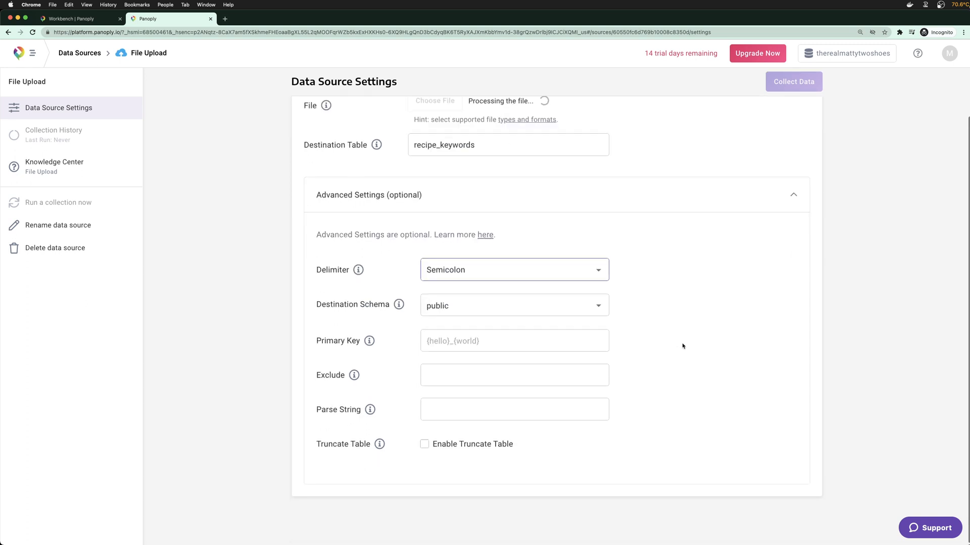
scroll(657, 349, up, 1)
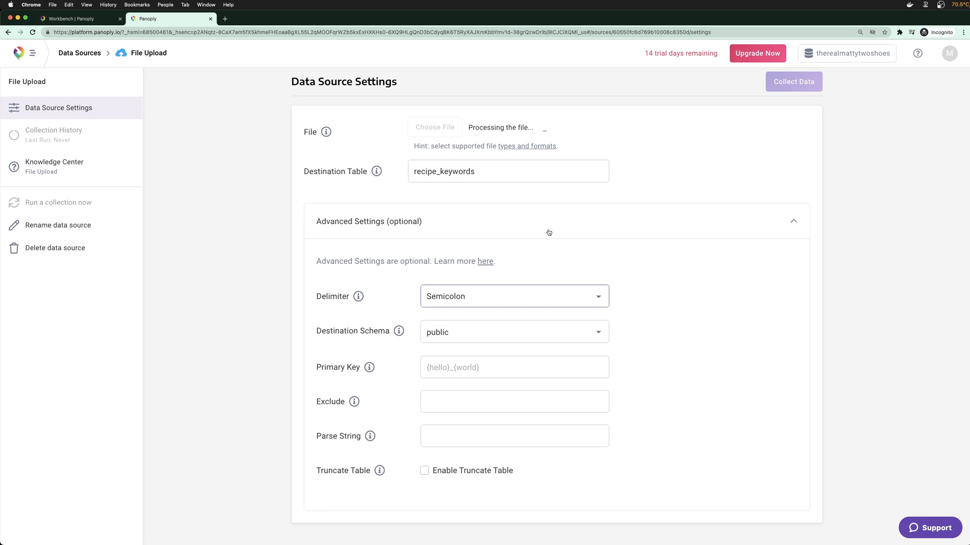
Quit DataGrip, then save the upload settings and start collecting data
mouse_move(451, 539)
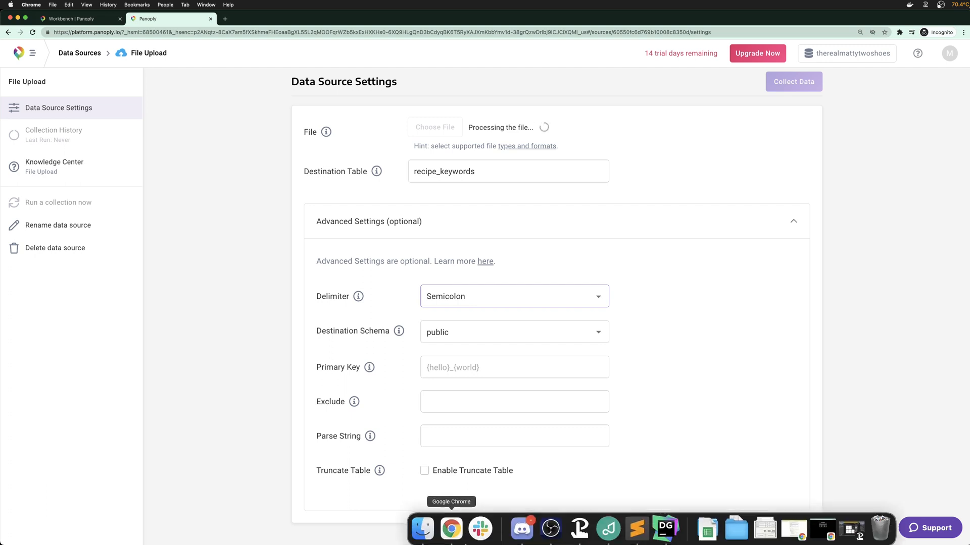
right_click(665, 535)
click(683, 497)
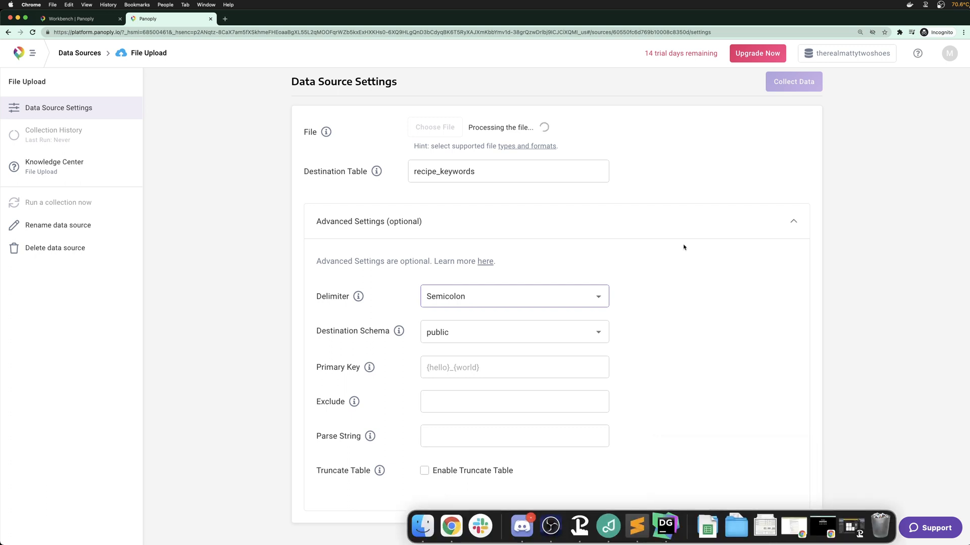
click(910, 5)
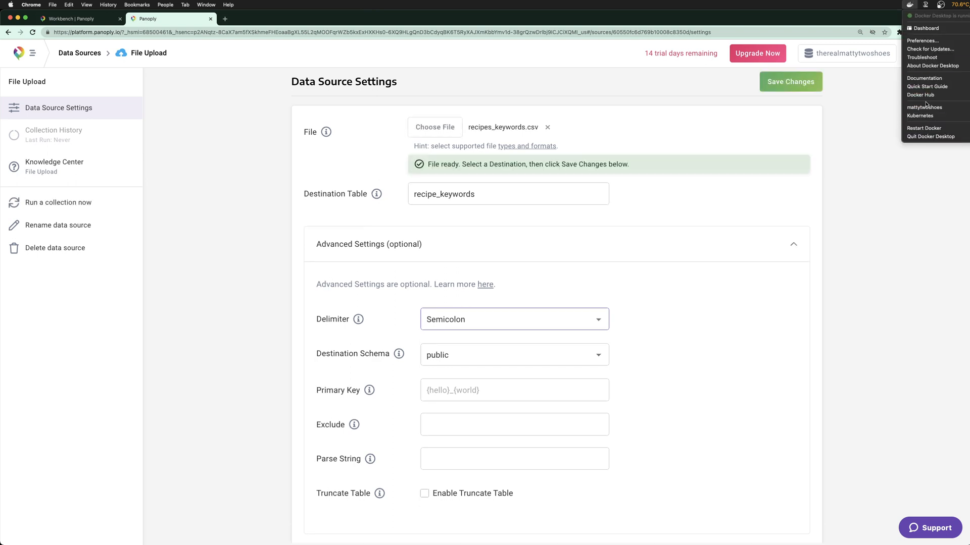
click(918, 28)
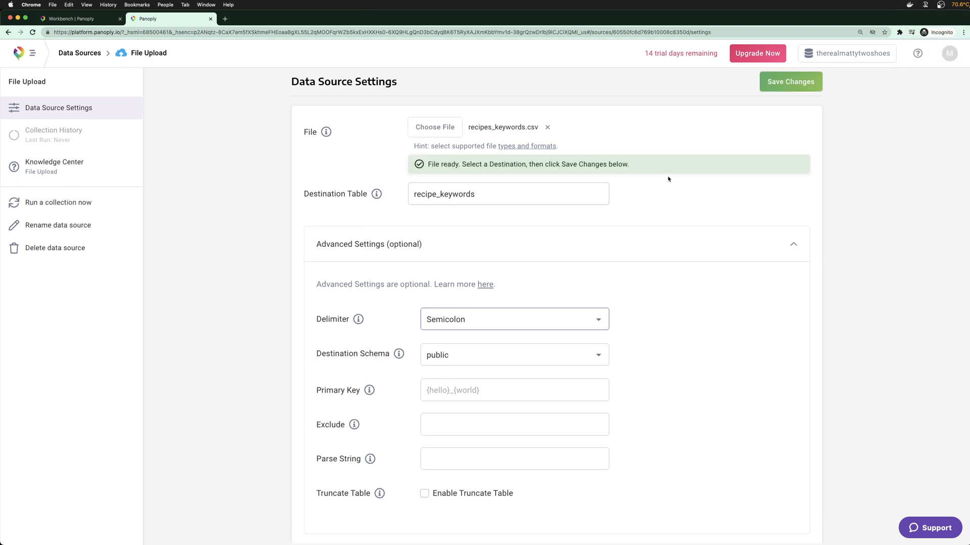
click(787, 85)
click(787, 92)
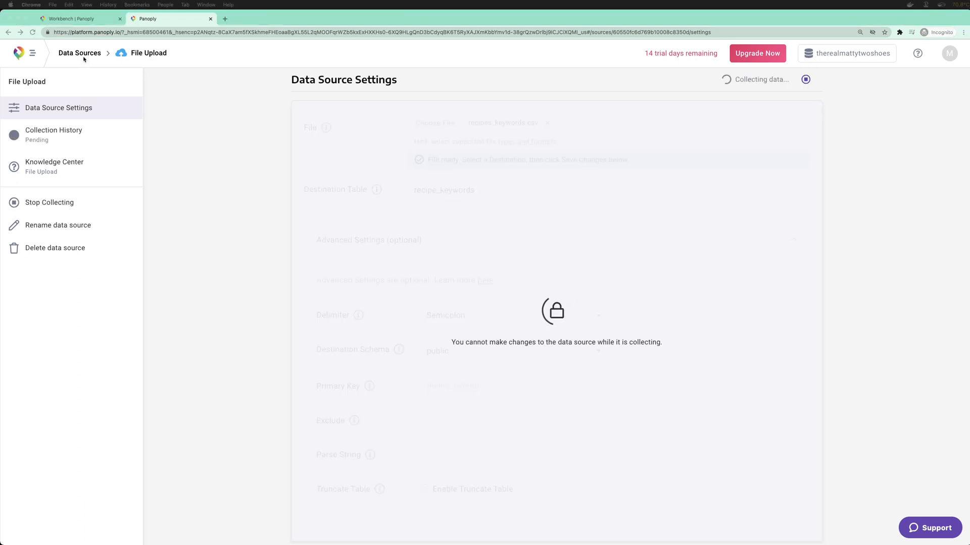
Add a second File Upload source without choosing a file, then return to the Workbench query
click(80, 53)
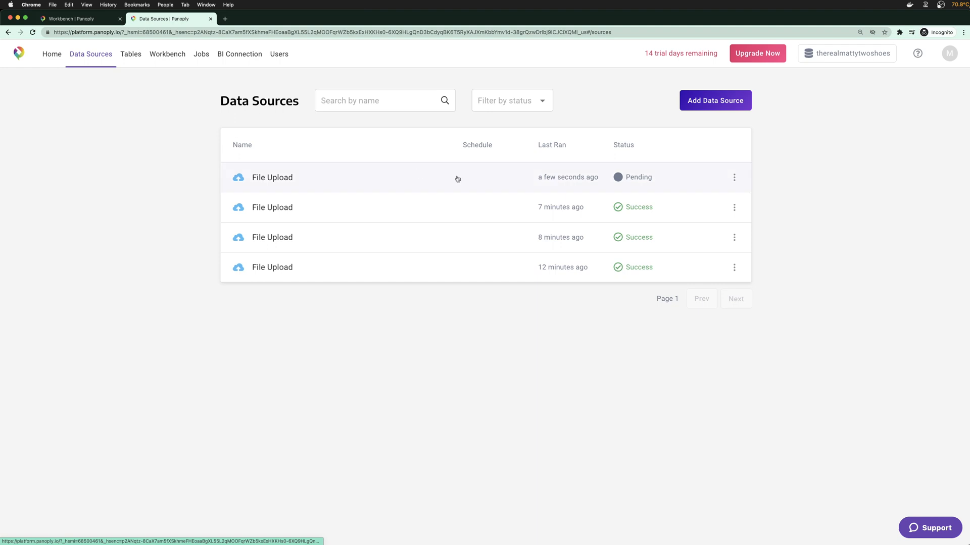
click(709, 107)
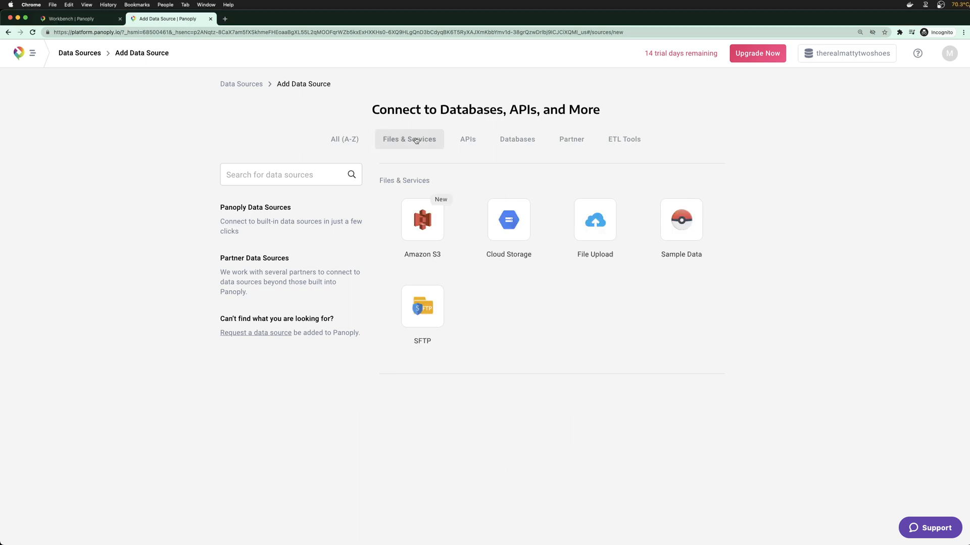
click(398, 138)
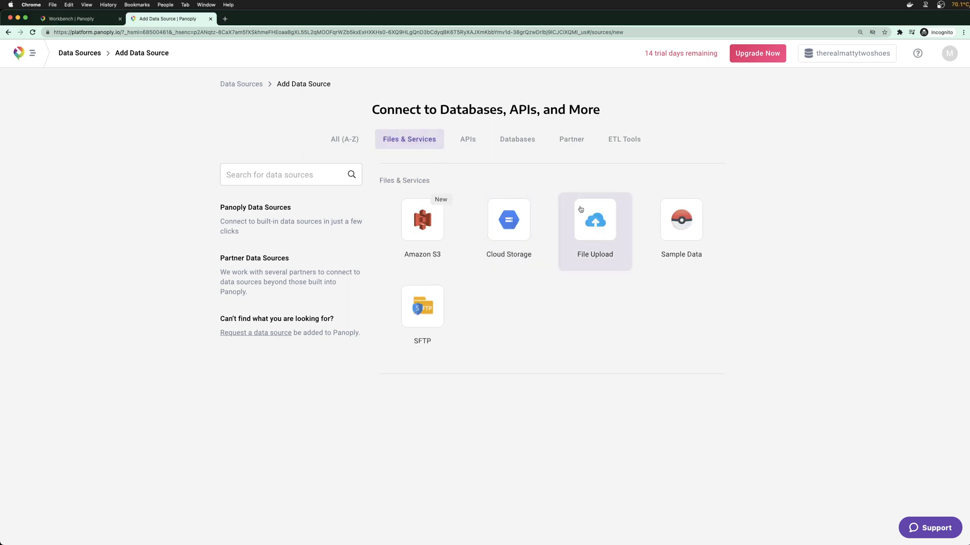
click(581, 210)
click(448, 157)
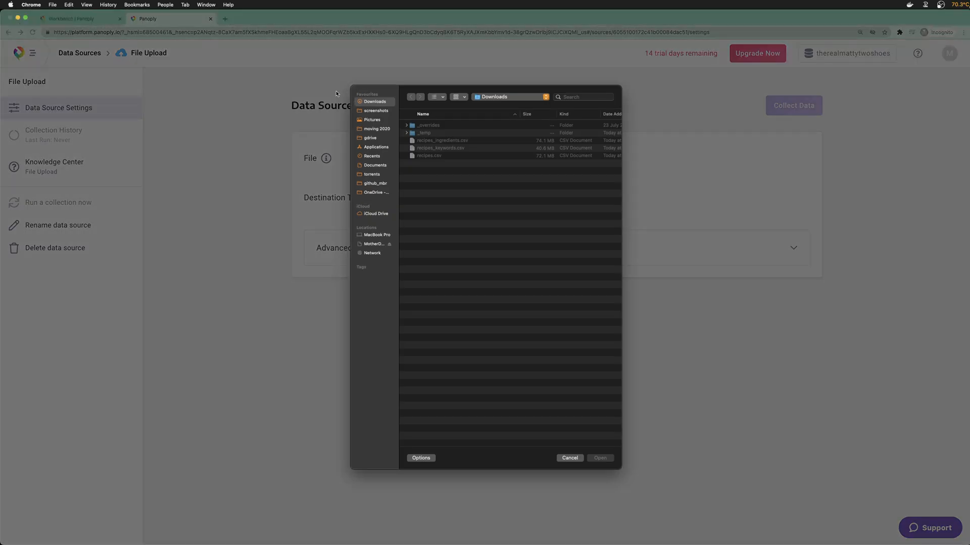
key(Escape)
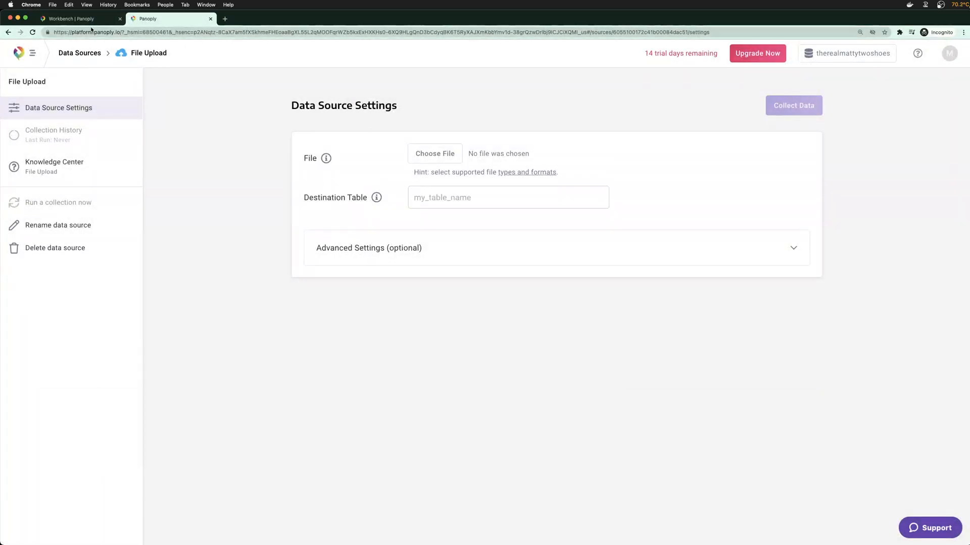
click(83, 19)
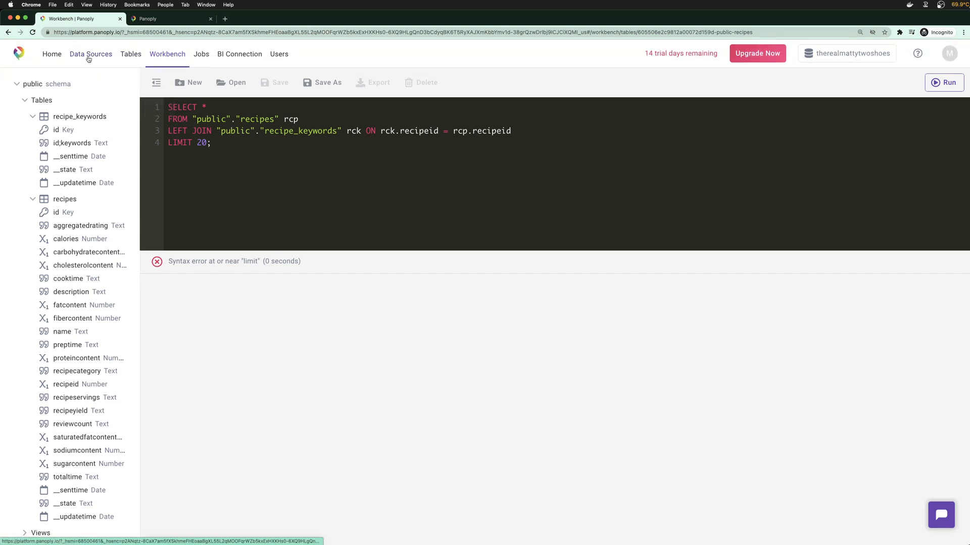
Inspect the running job's details in the Jobs list, then view Tables
click(201, 56)
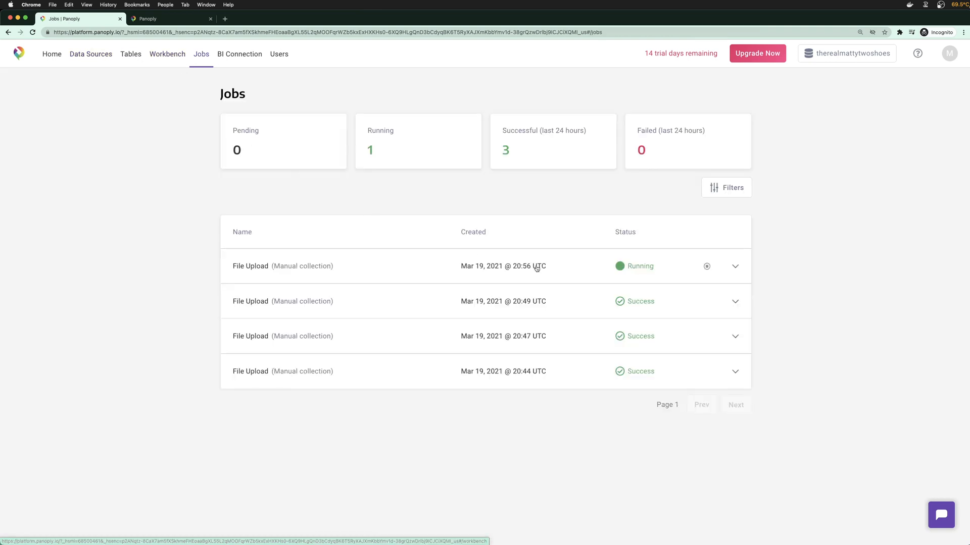
click(744, 272)
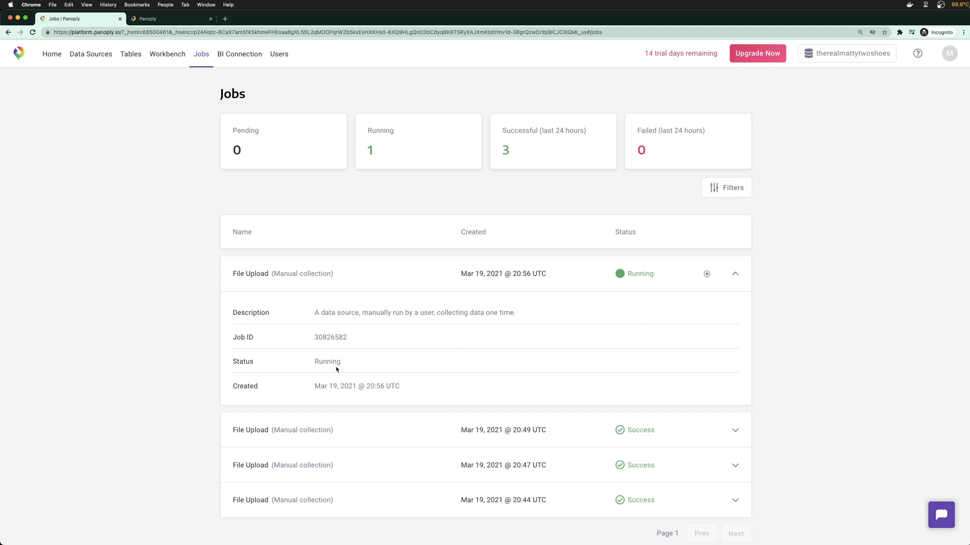
drag(320, 312, 511, 314)
click(512, 313)
click(735, 273)
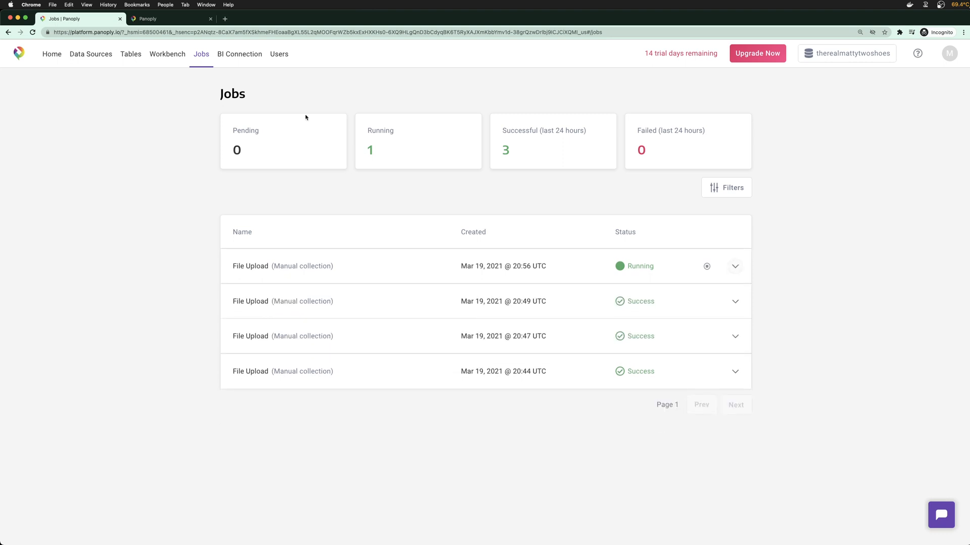
click(132, 56)
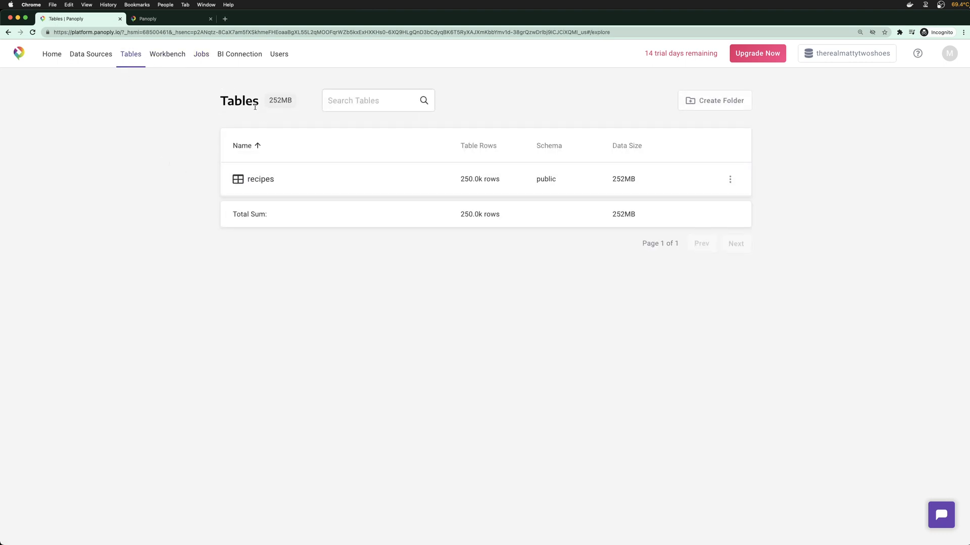
Start choosing recipes_ingredients.csv for the new upload, then reload the Tables list
key(ctrl+Tab)
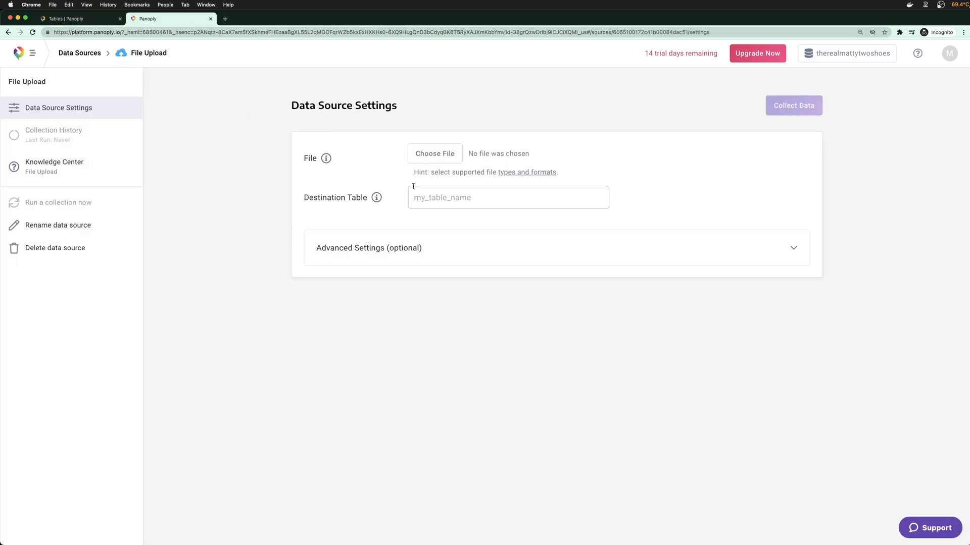
click(435, 153)
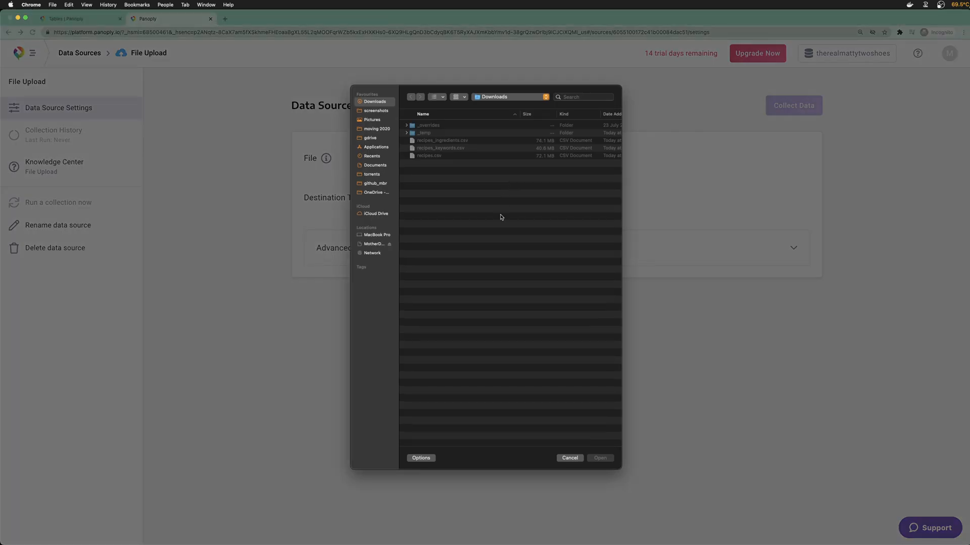
click(453, 141)
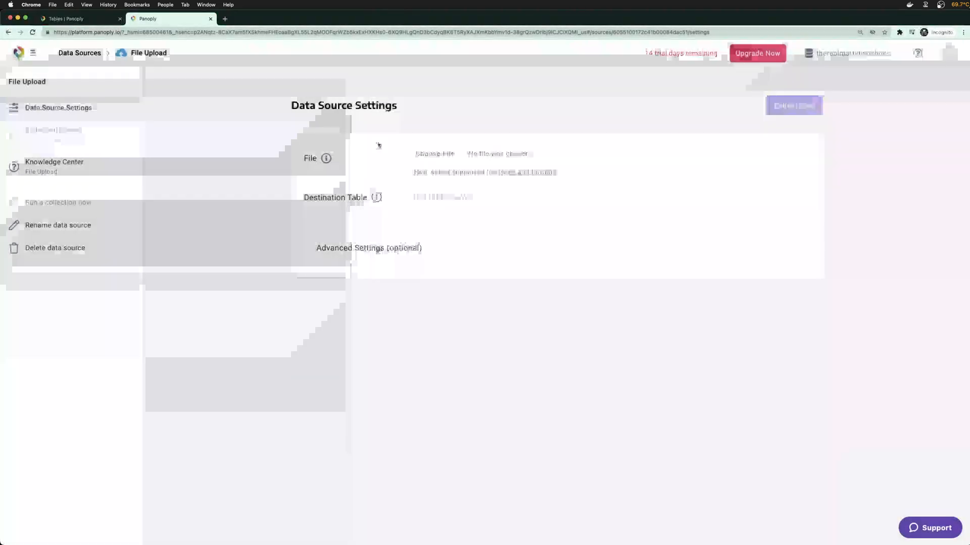
click(75, 19)
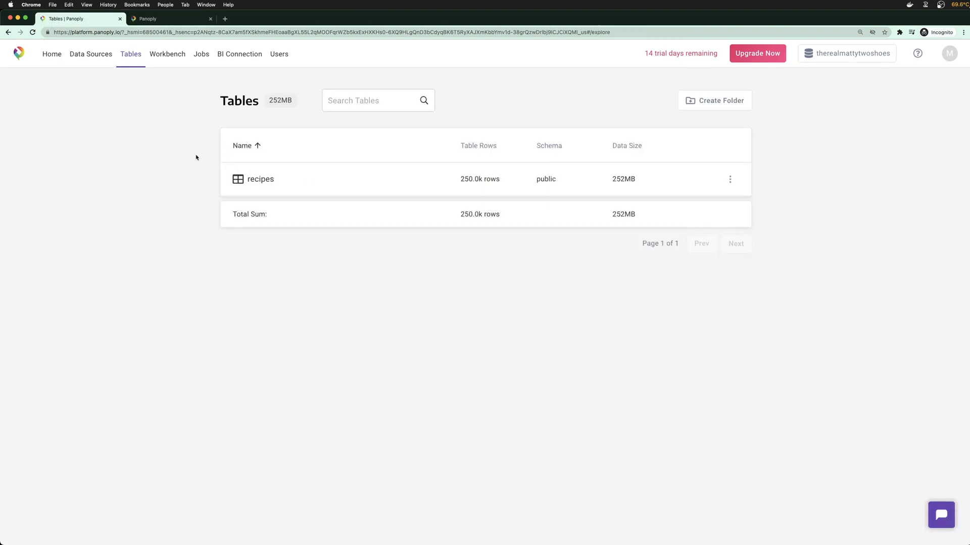
key(super+r)
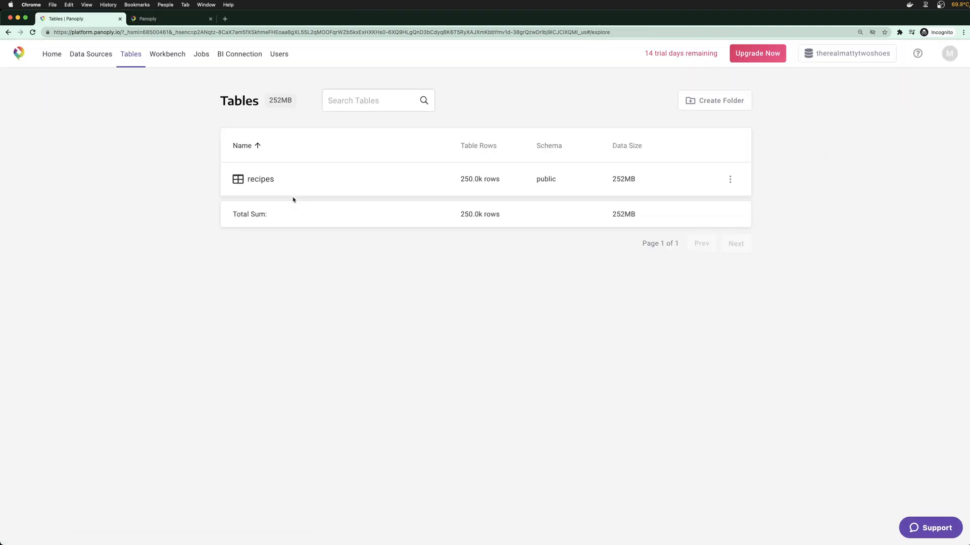
Recheck the running job's details and cancel another file selection
click(197, 54)
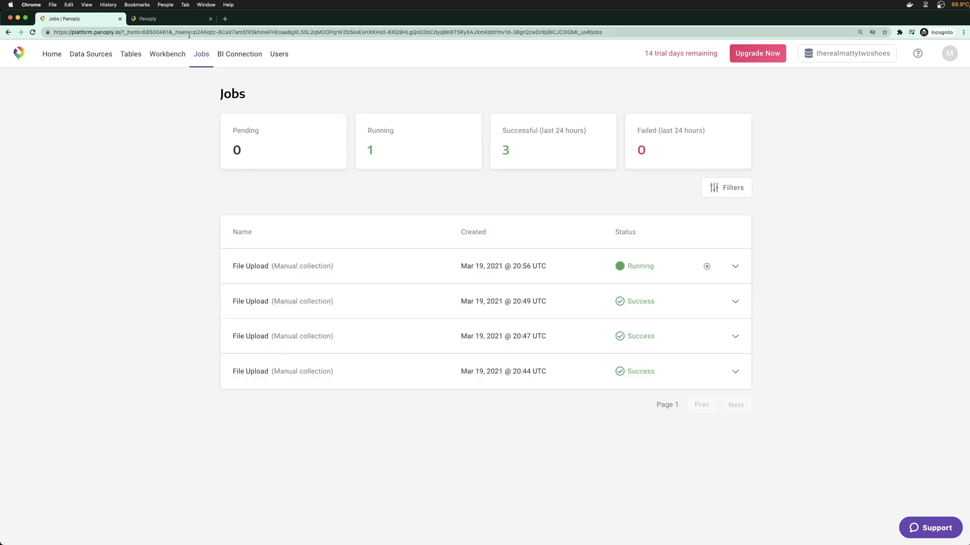
click(167, 19)
click(86, 18)
click(464, 268)
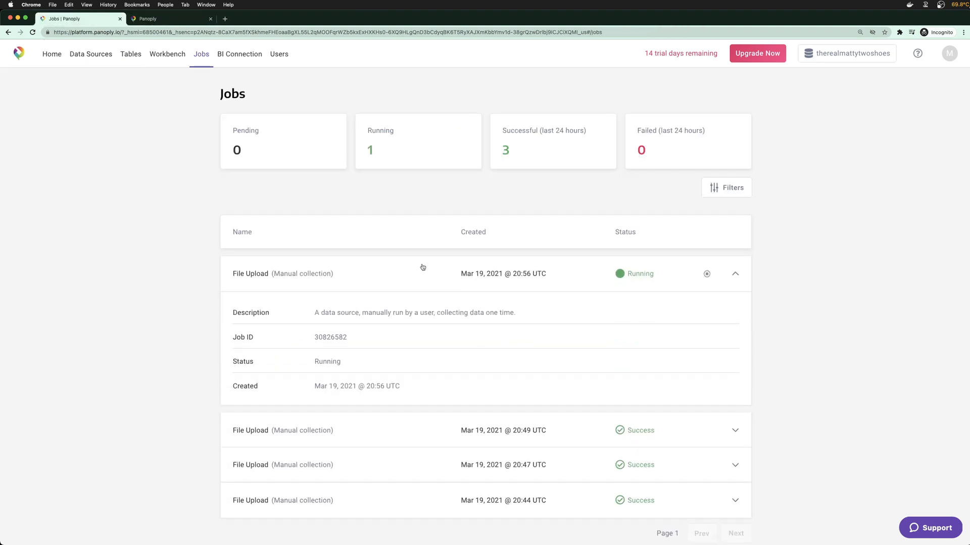
click(313, 273)
click(548, 277)
click(148, 20)
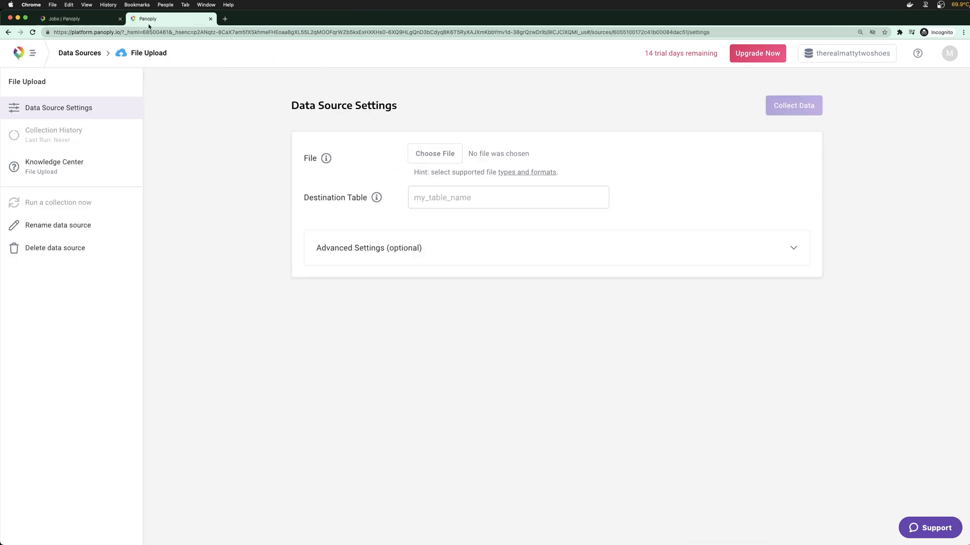
click(422, 154)
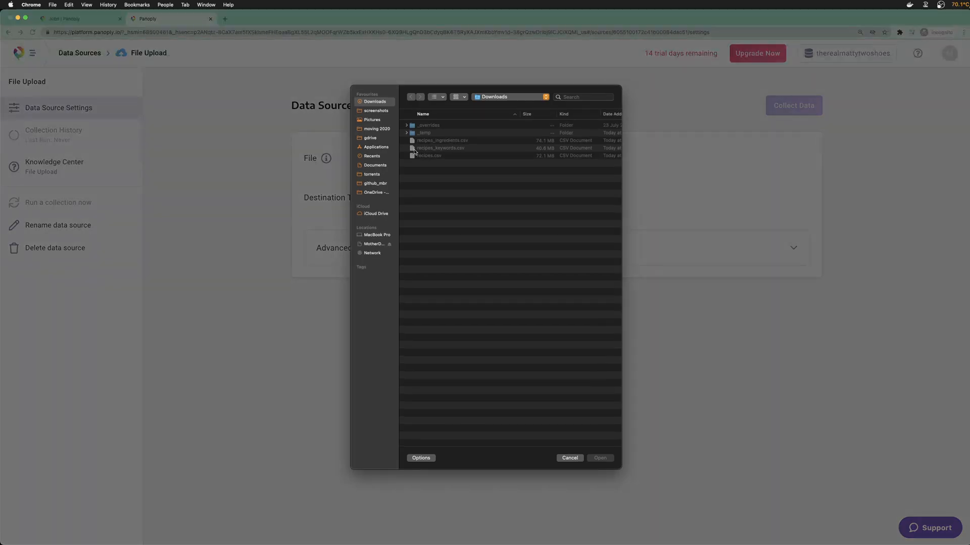
key(Escape)
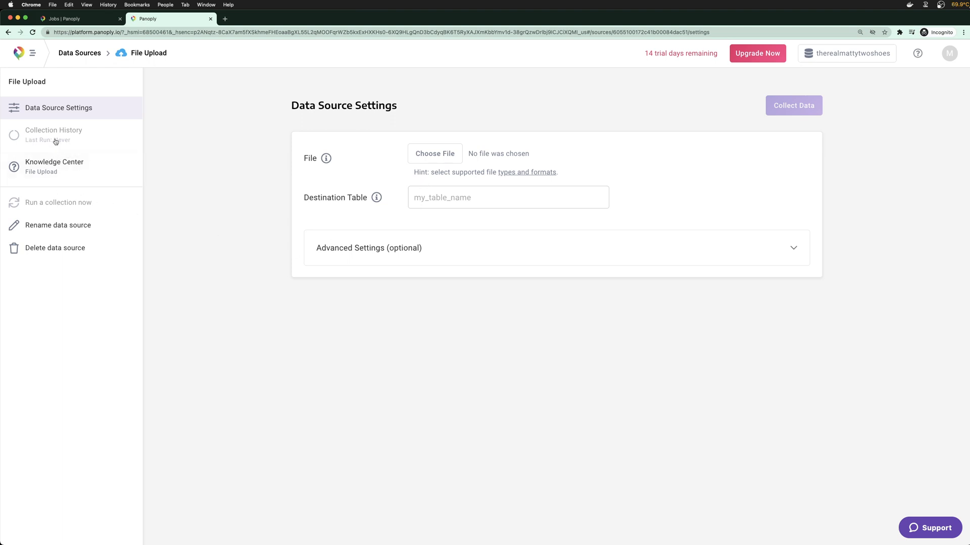
Toggle the advanced upload settings and job filters, then check Tables for recipe_keywords' 522.4k rows
click(37, 113)
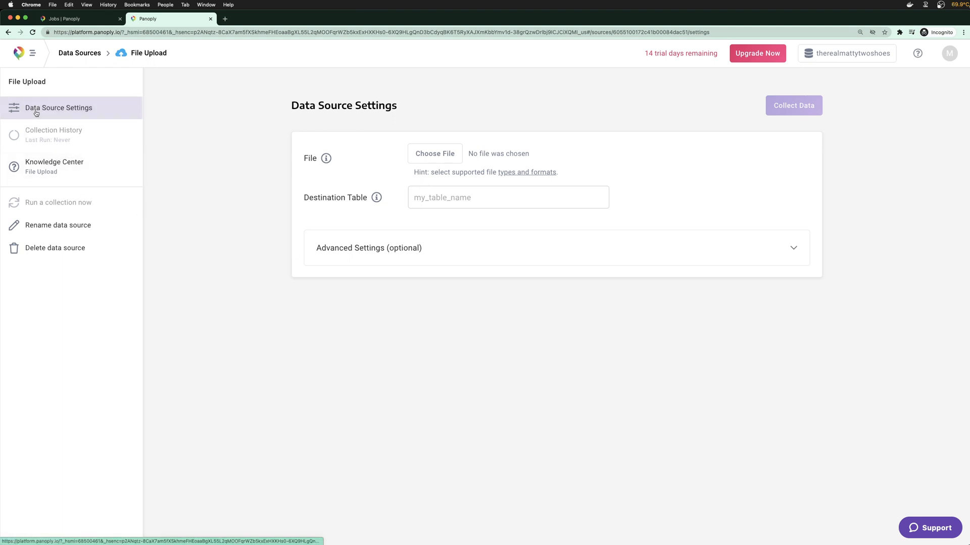
click(786, 244)
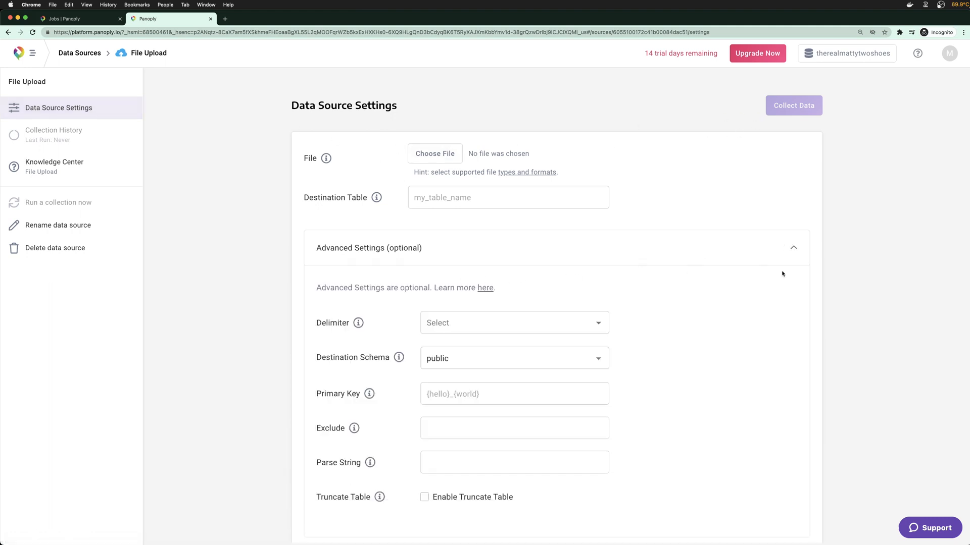
click(795, 258)
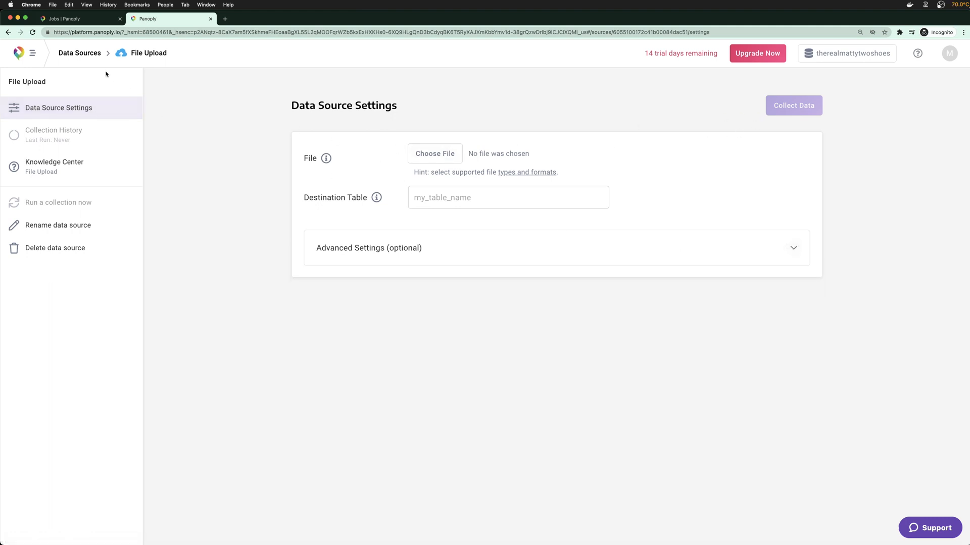
click(87, 23)
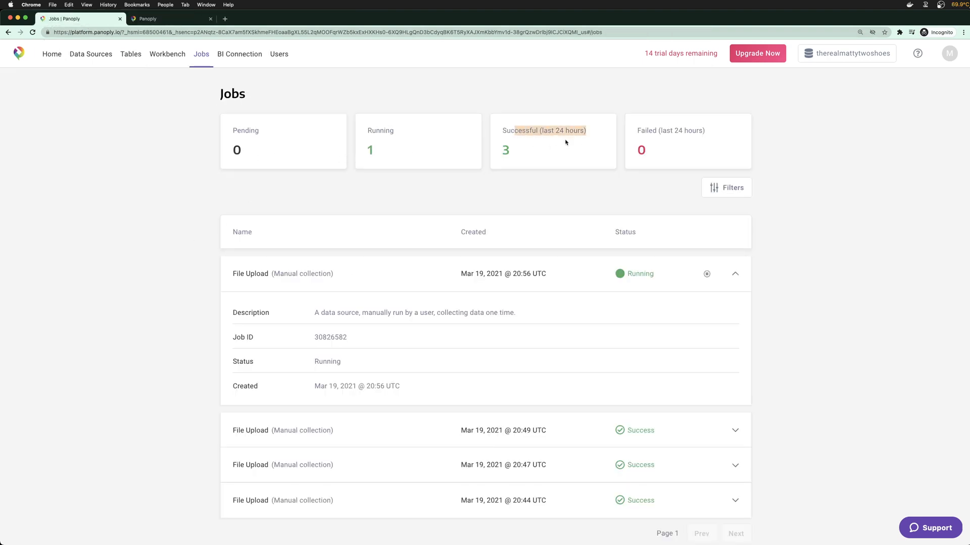
click(723, 187)
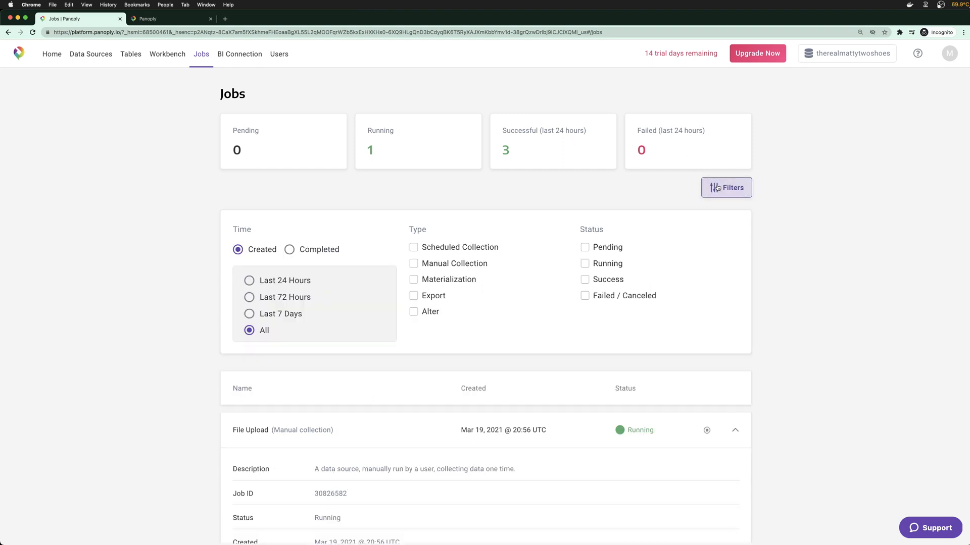
click(724, 187)
click(92, 55)
click(124, 55)
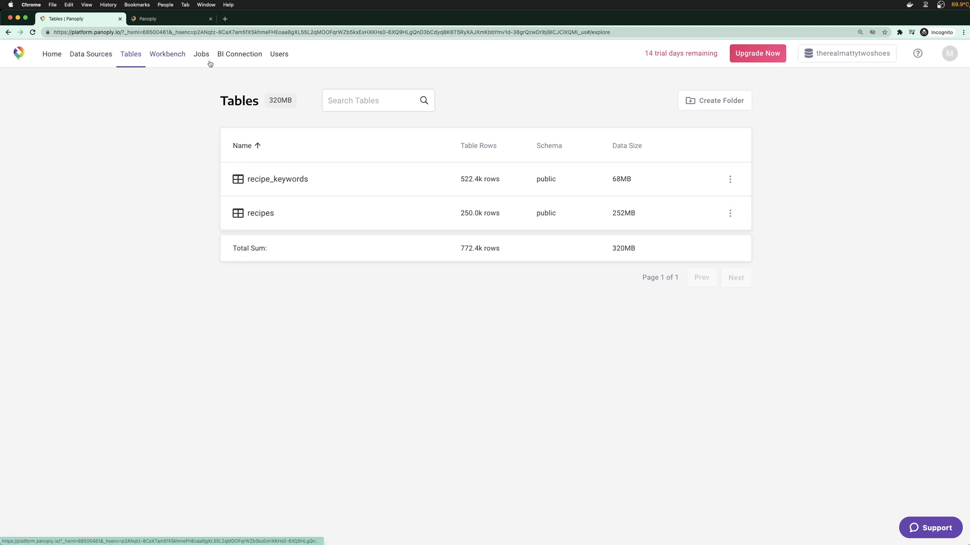
Choose recipes_ingredients.csv and name the destination table recipe_ingredients
click(172, 18)
click(433, 154)
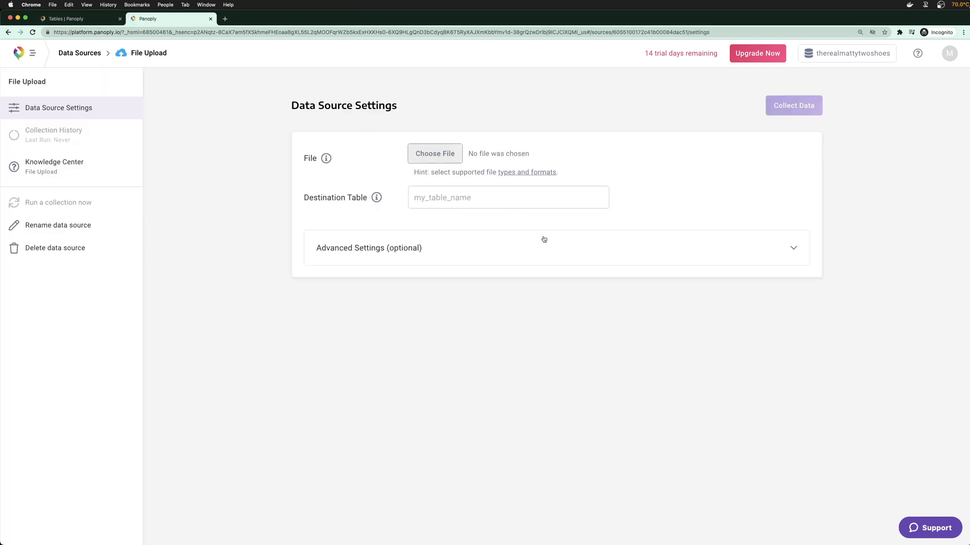
click(453, 141)
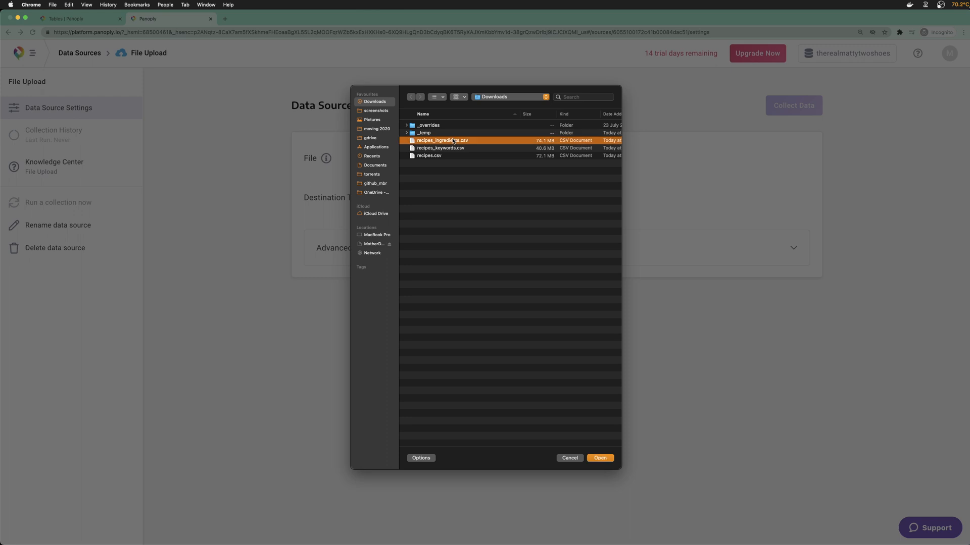
double_click(452, 141)
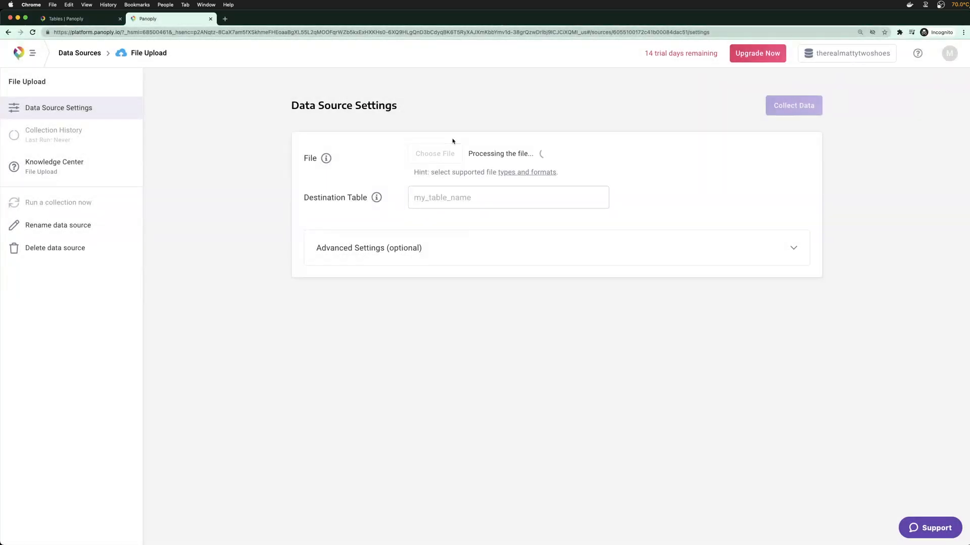
click(448, 199)
text(recipe_inge)
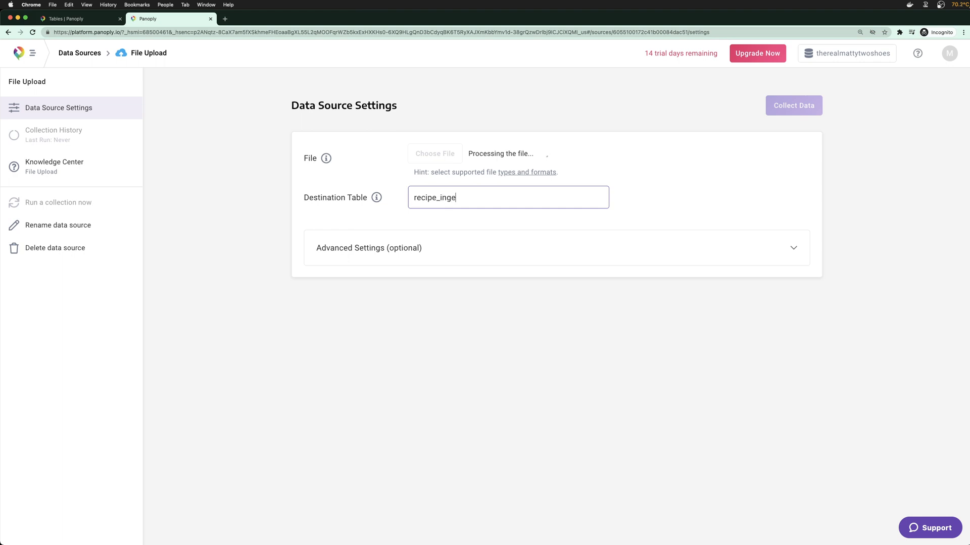
key(BackSpace)
text(redients)
Set the delimiter to Semicolon, save, and start collecting the data
click(786, 248)
click(500, 322)
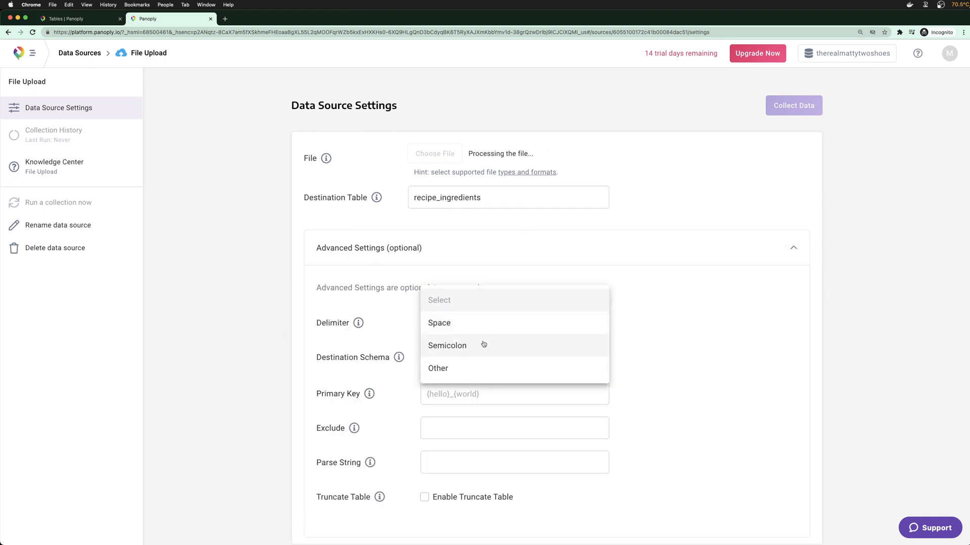
click(483, 344)
click(779, 111)
click(780, 112)
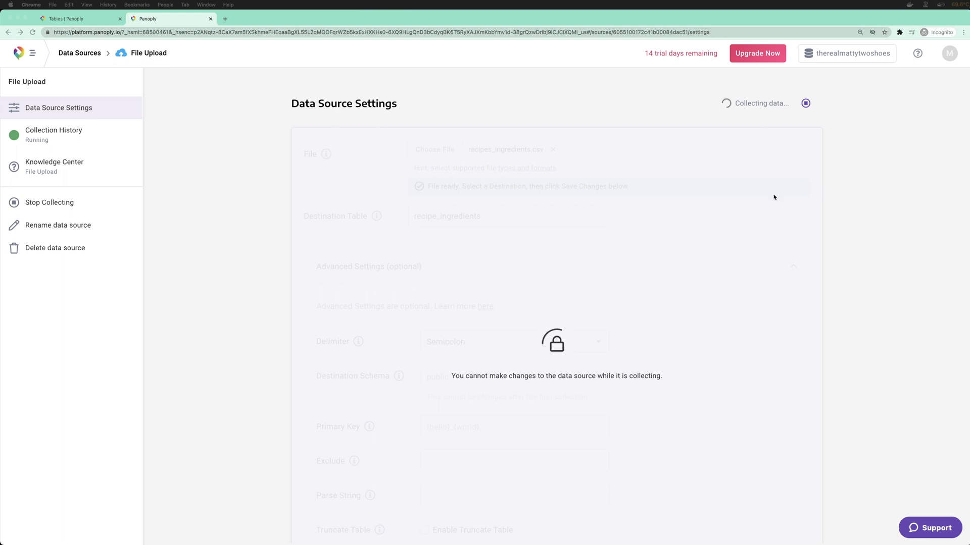
Open the Workbench and expand Tables, recipe_keywords and recipes in the schema
click(76, 18)
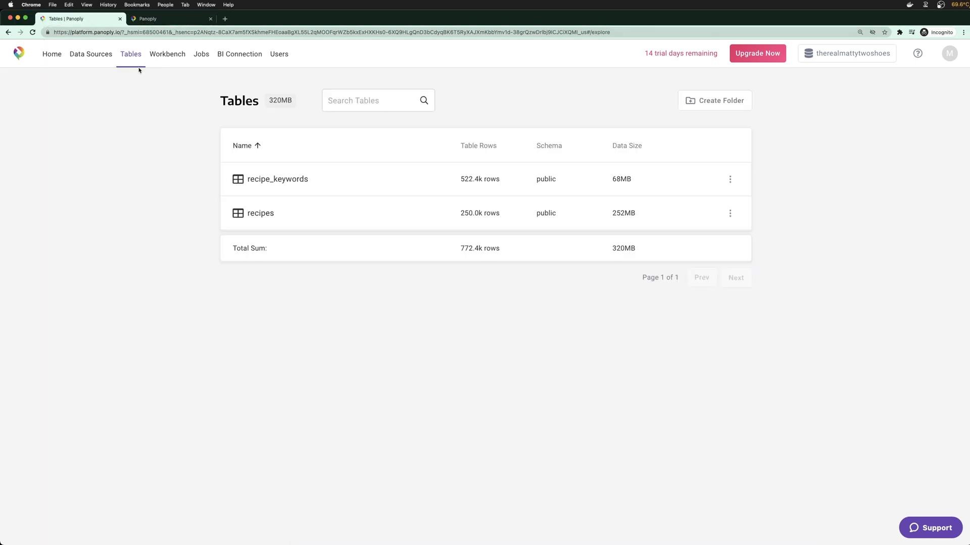
click(154, 58)
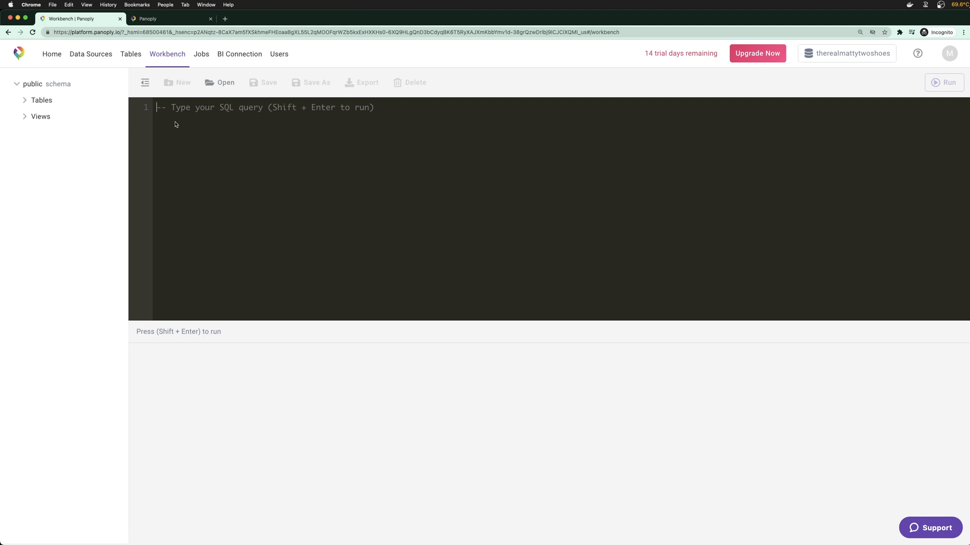
click(24, 100)
click(32, 117)
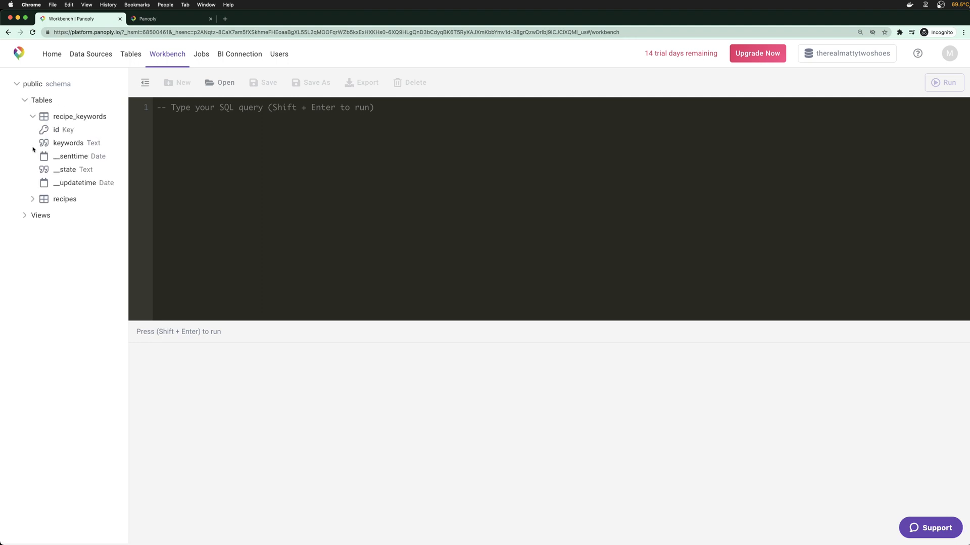
click(33, 199)
Run SELECT * FROM recipes rcp LIMIT 10; returning 10 rows
text(SELECT *)
key(Return)
text(FROM )
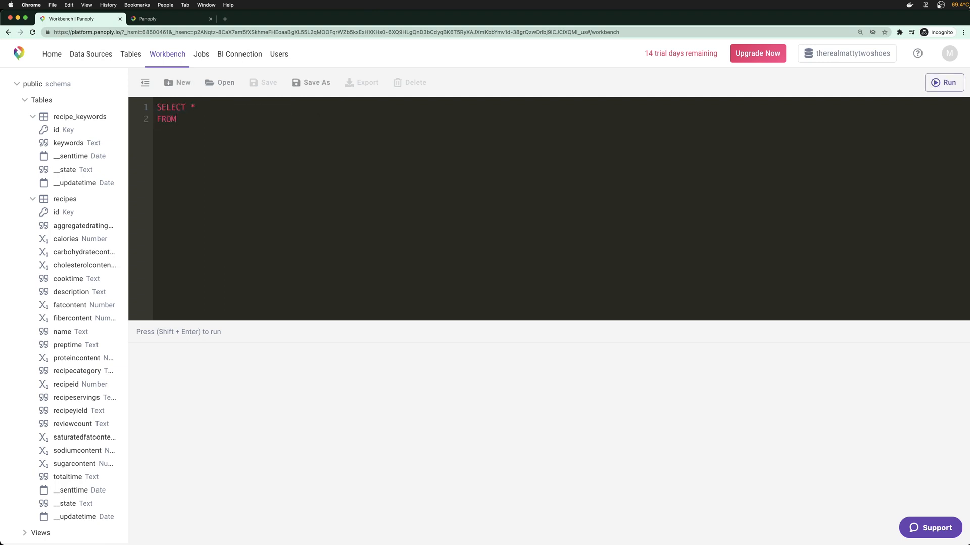
text(recipes)
text( rcp )
text(LIMIT 10)
text(;)
key(shift+Return)
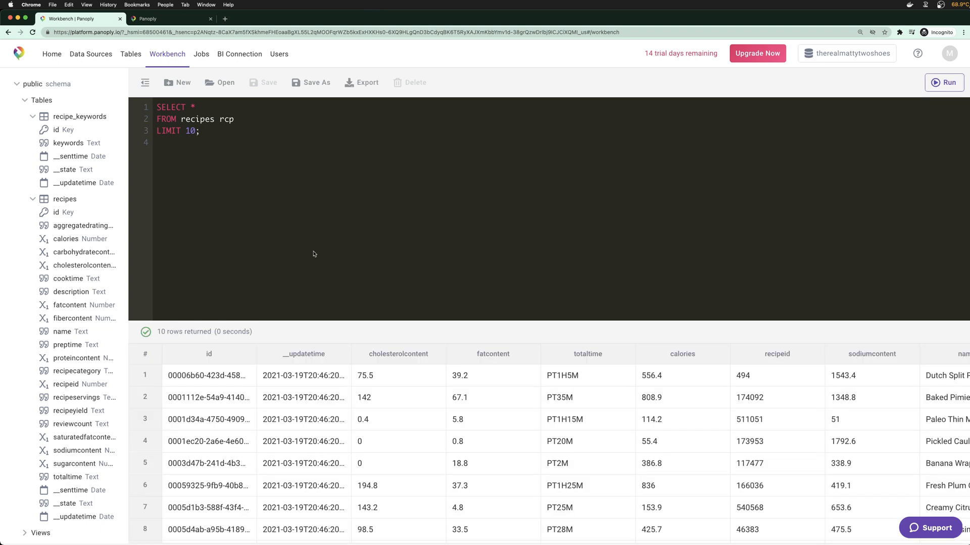
Add LEFT JOIN recipes_keywords rck ON rck.id = rcp.recipeid below the FROM line
drag(295, 323, 303, 225)
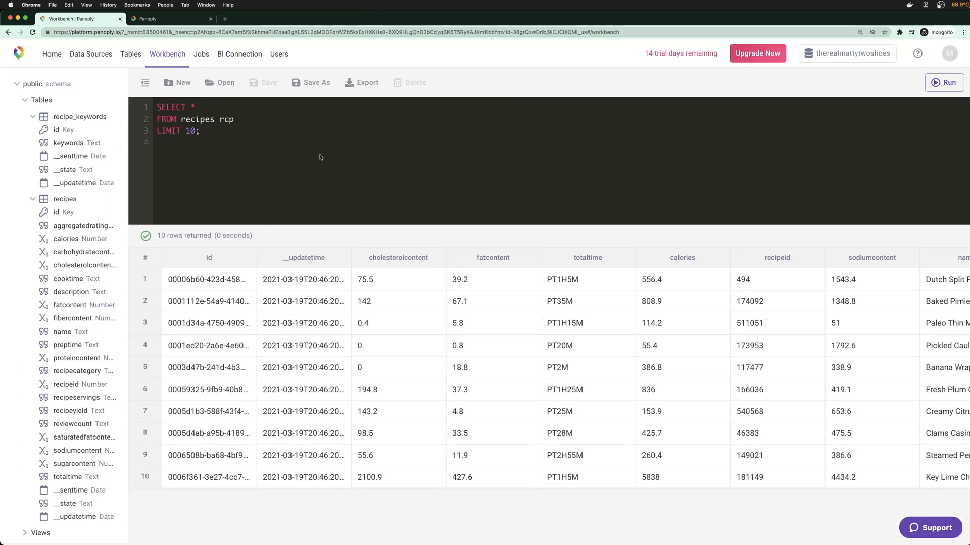
click(246, 116)
key(Return)
text(LEFT JOIN )
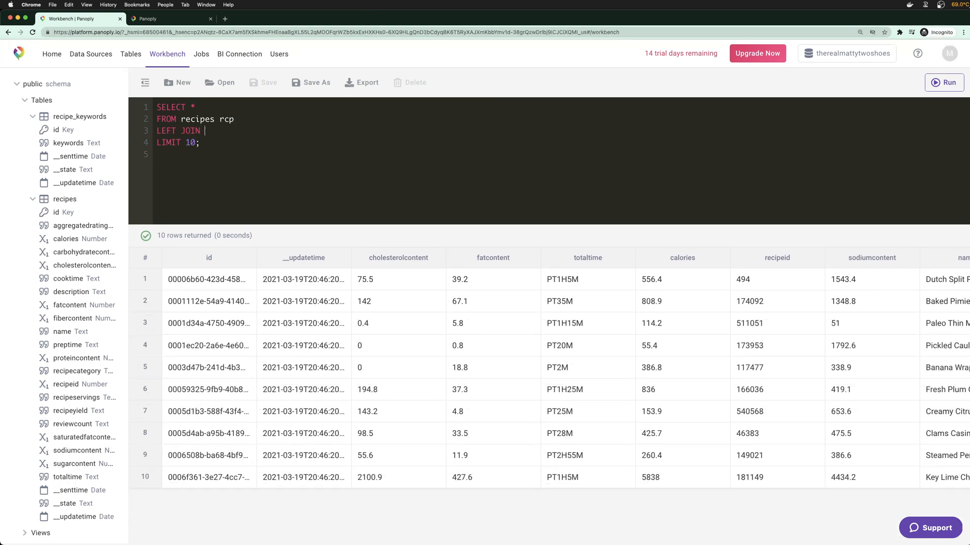
text(recipes._keywod)
key(BackSpace)
text(rds rcpON rck)
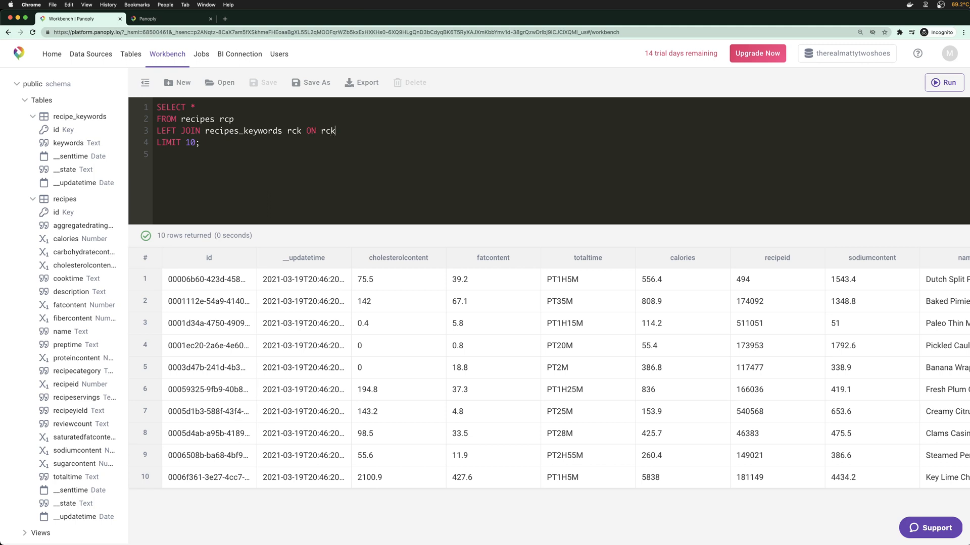
text(.id = rcp.recipeid)
Select rcp.*, rck.keywords, run the join, and correct the table name to recipe_keywords
click(225, 109)
key(BackSpace)
text(rcp.*,)
key(Return)
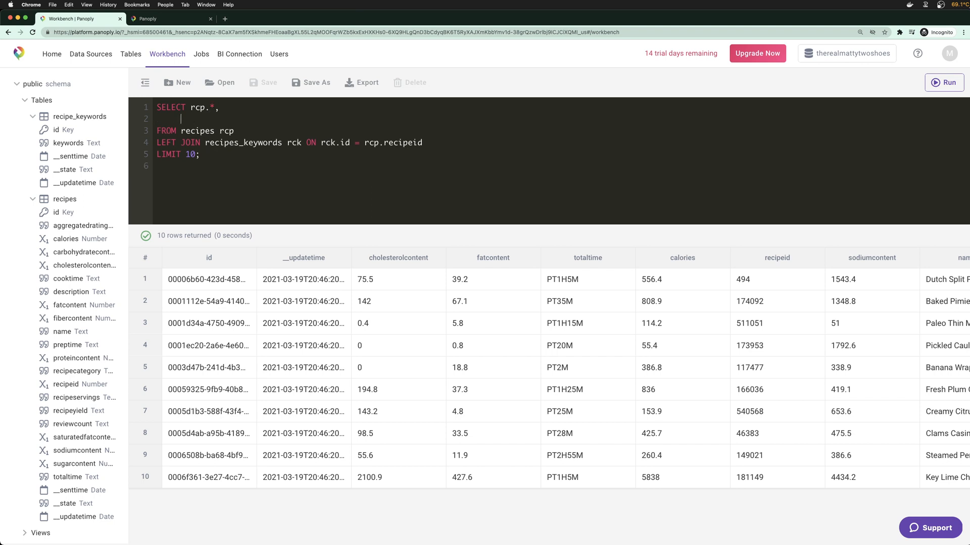
text(rck.keywords)
key(super+Return)
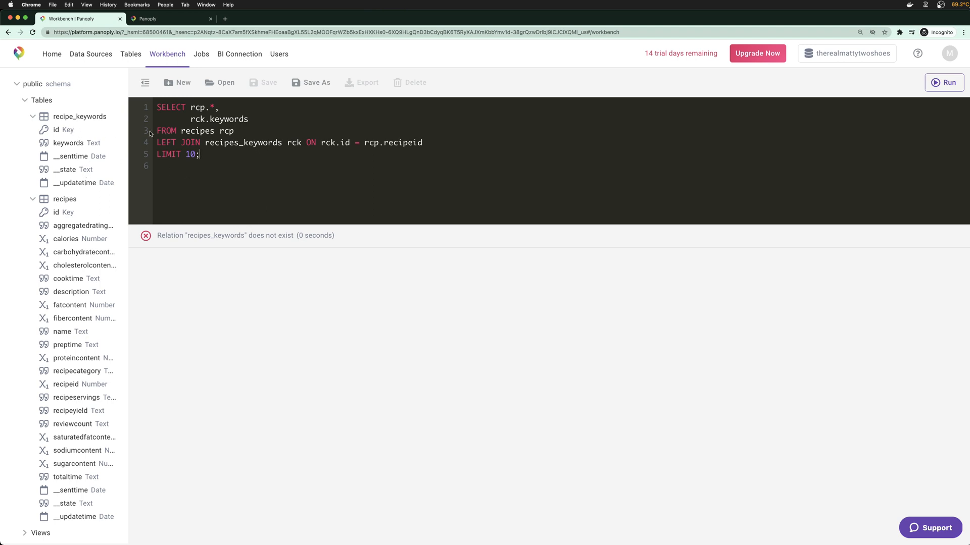
key(Delete)
Rerun the corrected join query and confirm recipe_ingredients now appears in Tables at 522.5k rows
key(super+Return)
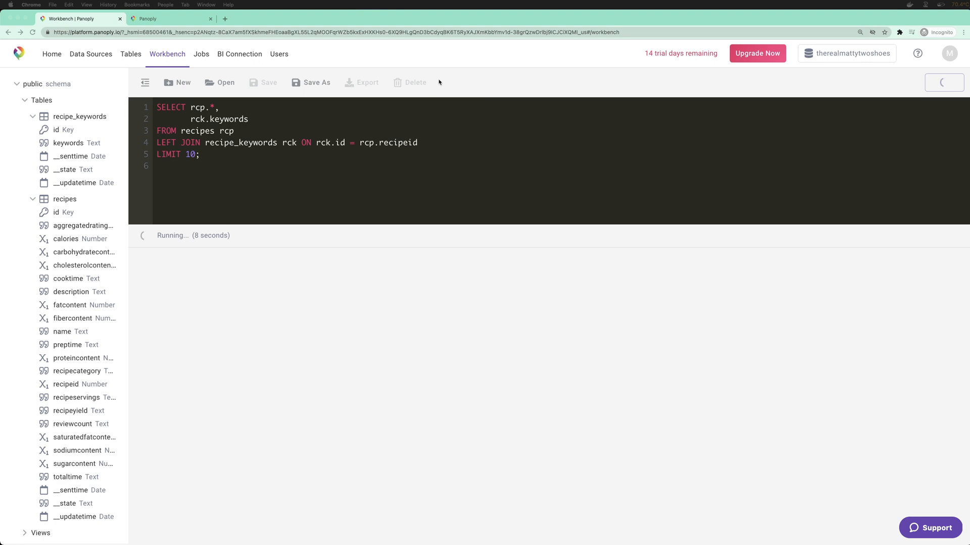
click(145, 19)
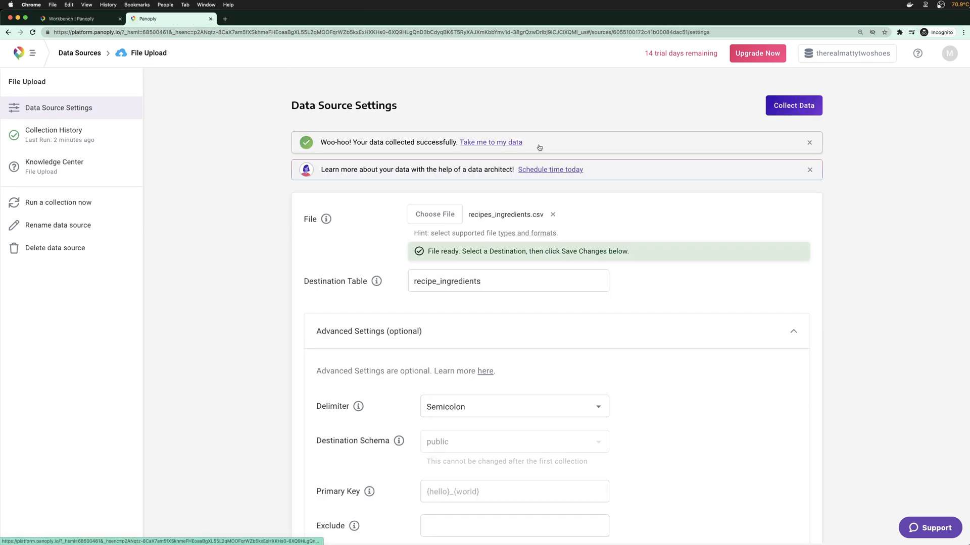
click(511, 143)
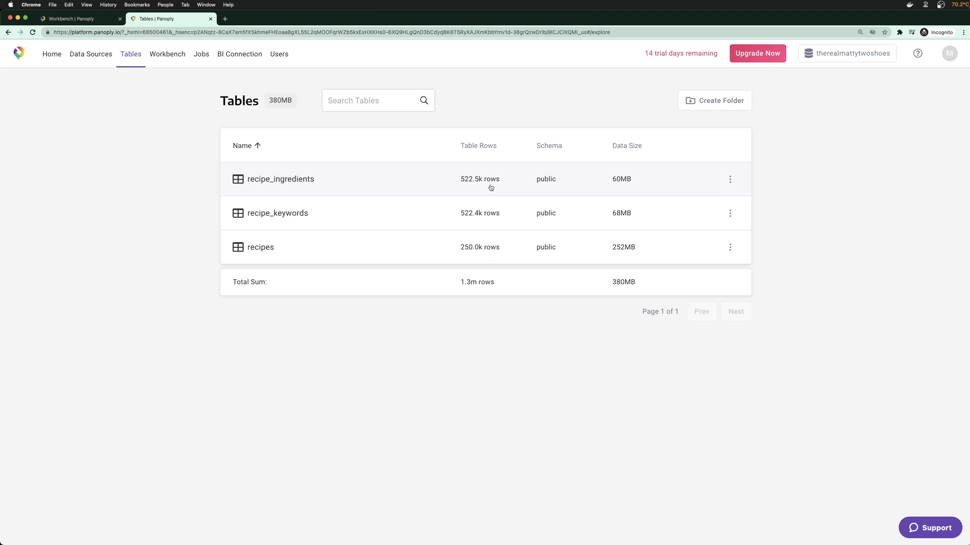
click(210, 19)
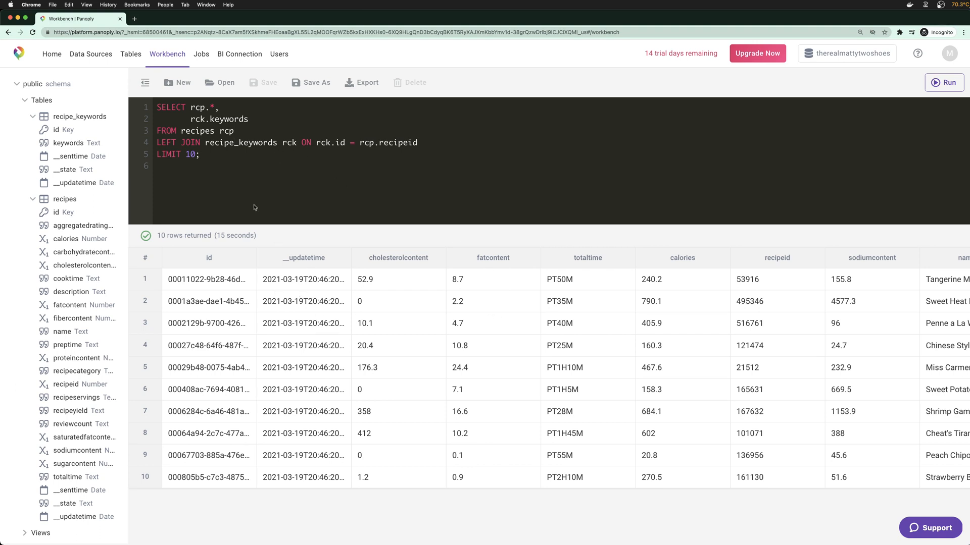
scroll(318, 335, right, 10)
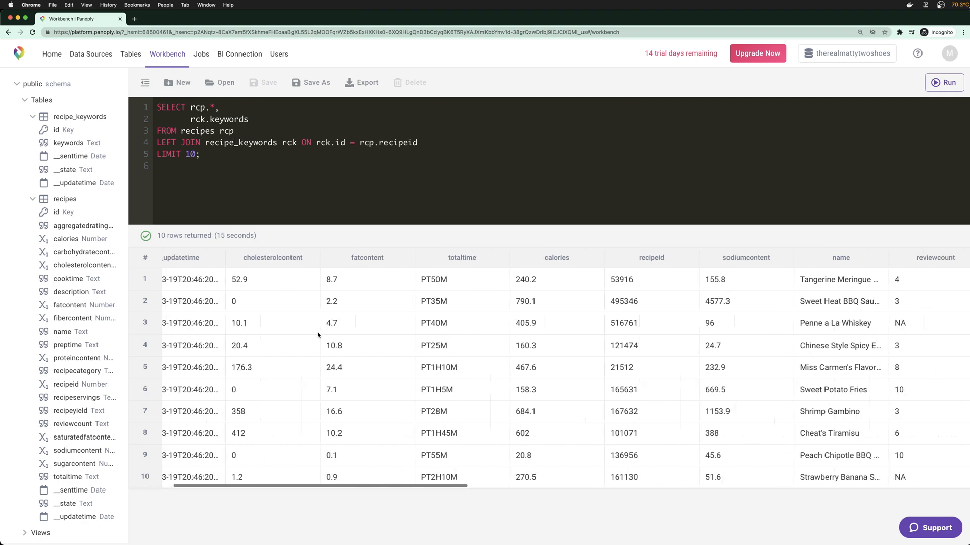
scroll(449, 360, right, 10)
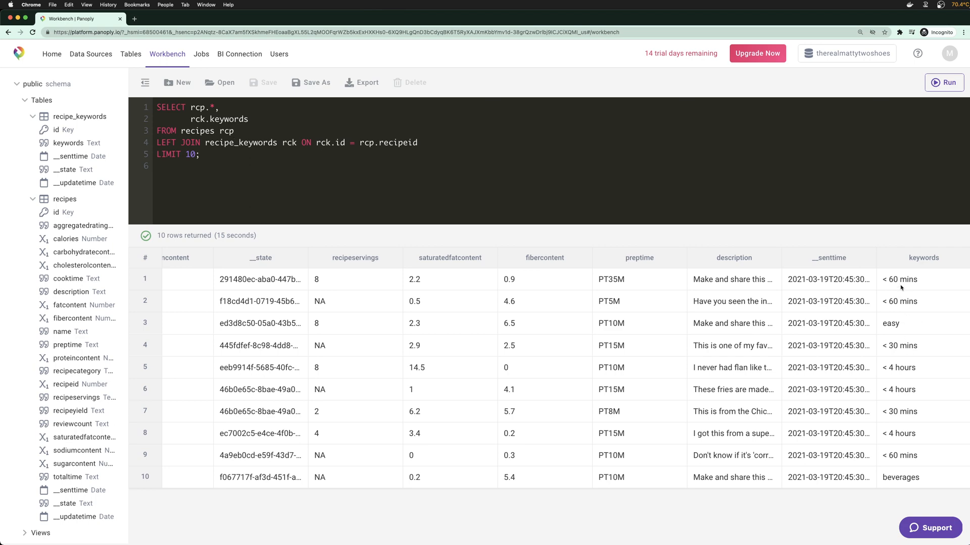
scroll(567, 350, left, 3)
scroll(586, 370, left, 10)
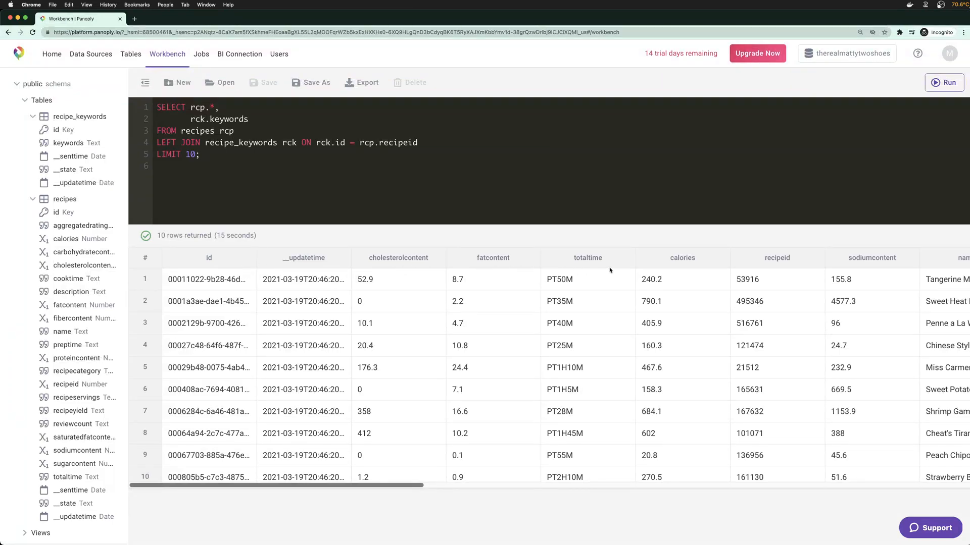
scroll(657, 278, right, 7)
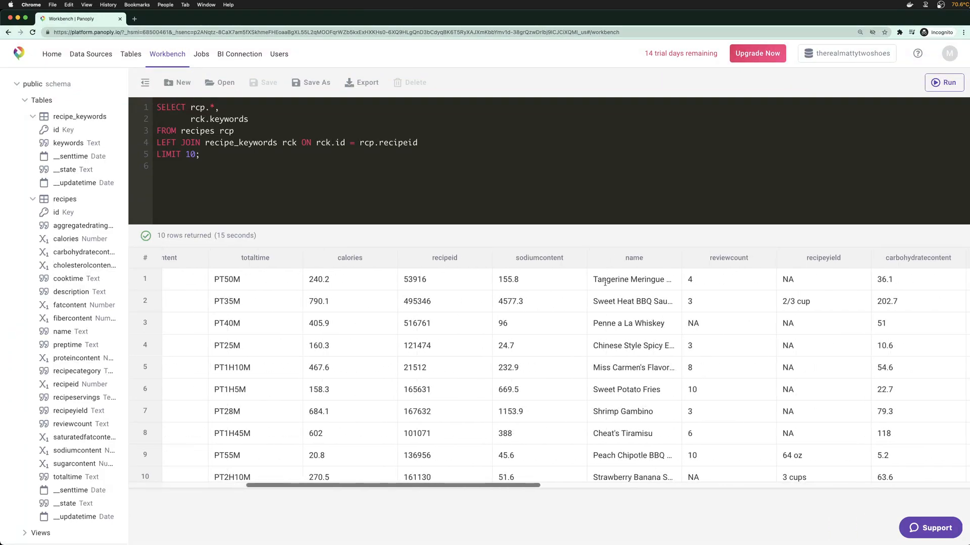
scroll(605, 283, right, 4)
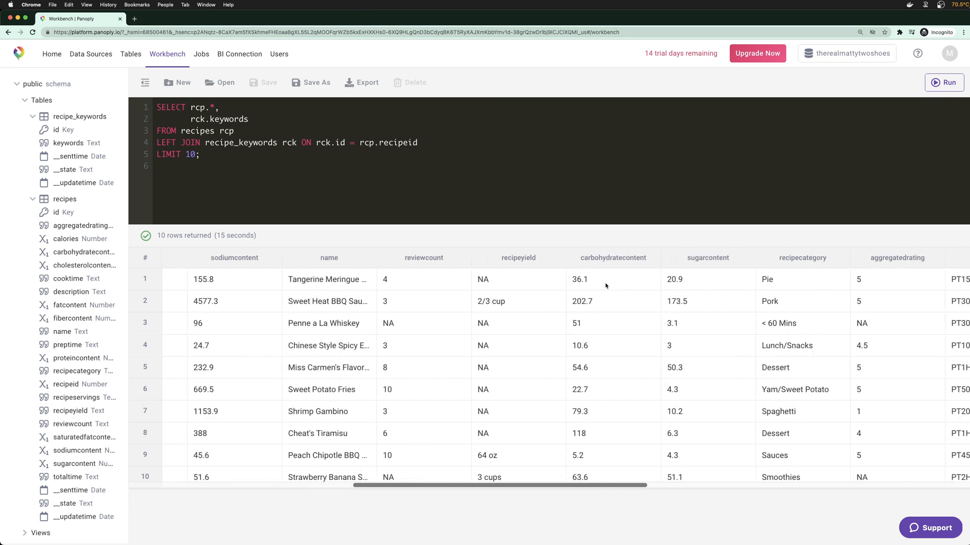
click(470, 146)
Add an ORDER BY rcp.recipeid line above the LIMIT clause and run the query
key(Return)
text(ORDER)
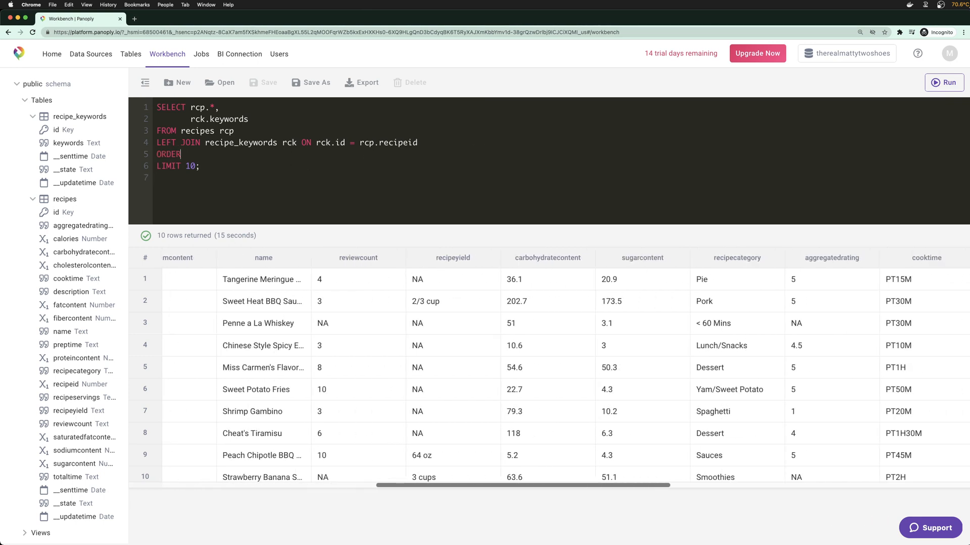
text( BY rco.)
text(.re)
text(cipeid)
key(super+Return)
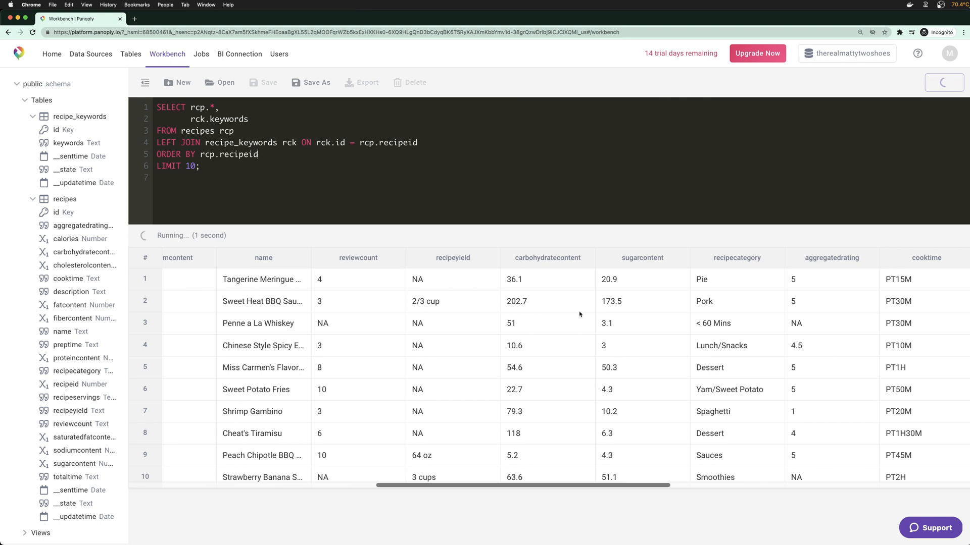
Check the results now start at recipe id 38, with keywords such as dessert
drag(229, 200, 138, 104)
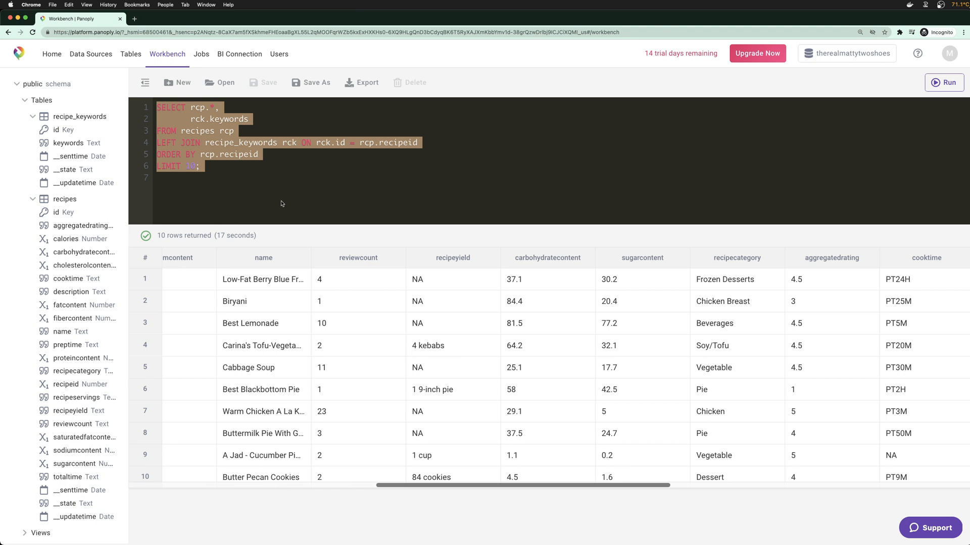
click(261, 176)
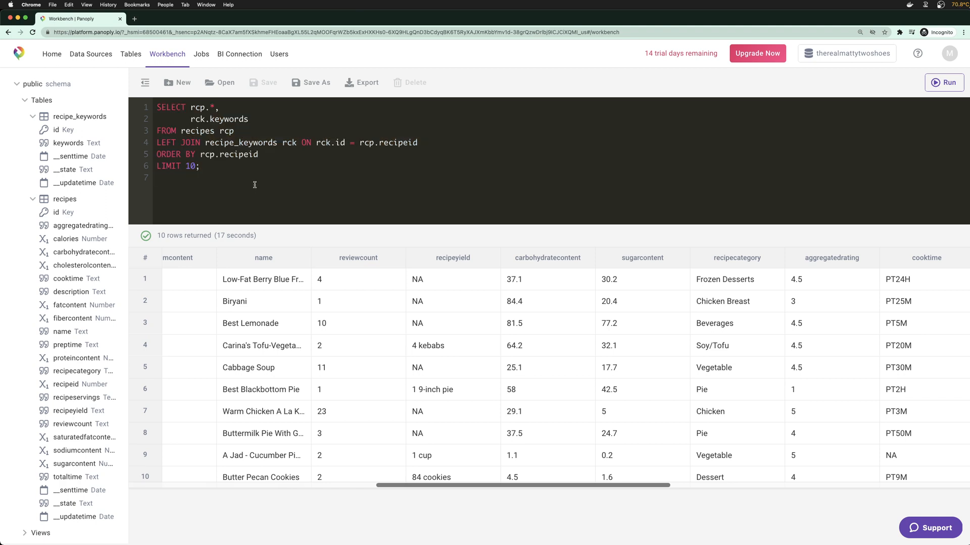
scroll(543, 286, right, 5)
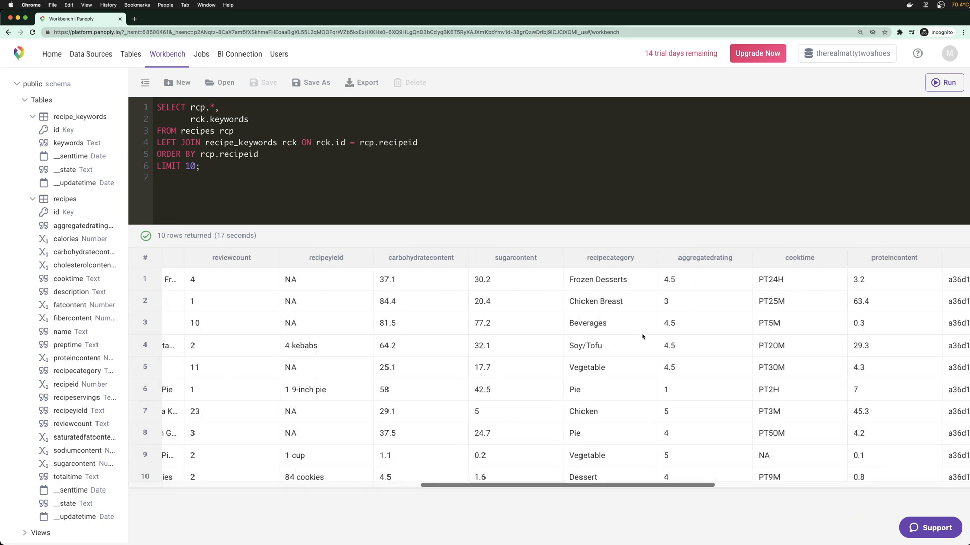
scroll(643, 335, right, 5)
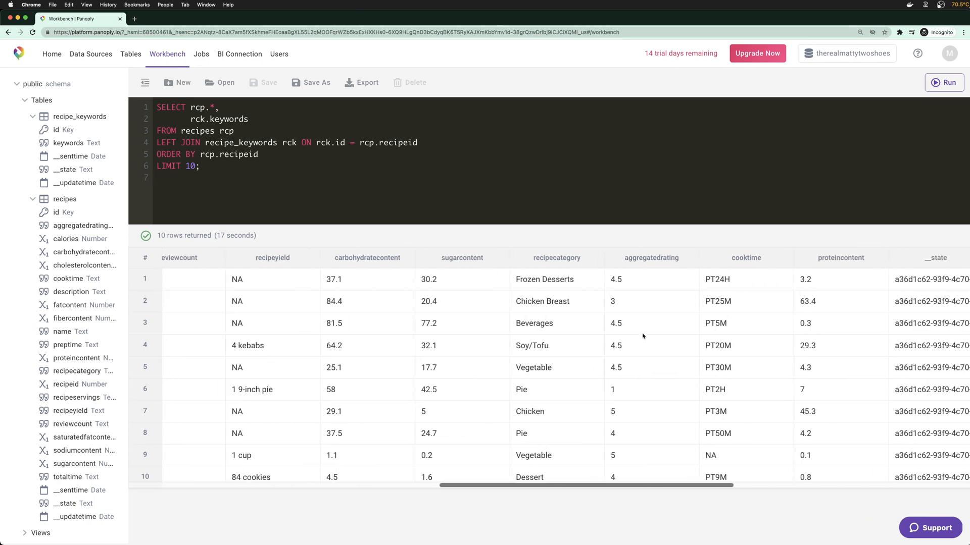
scroll(606, 325, left, 12)
scroll(651, 365, left, 9)
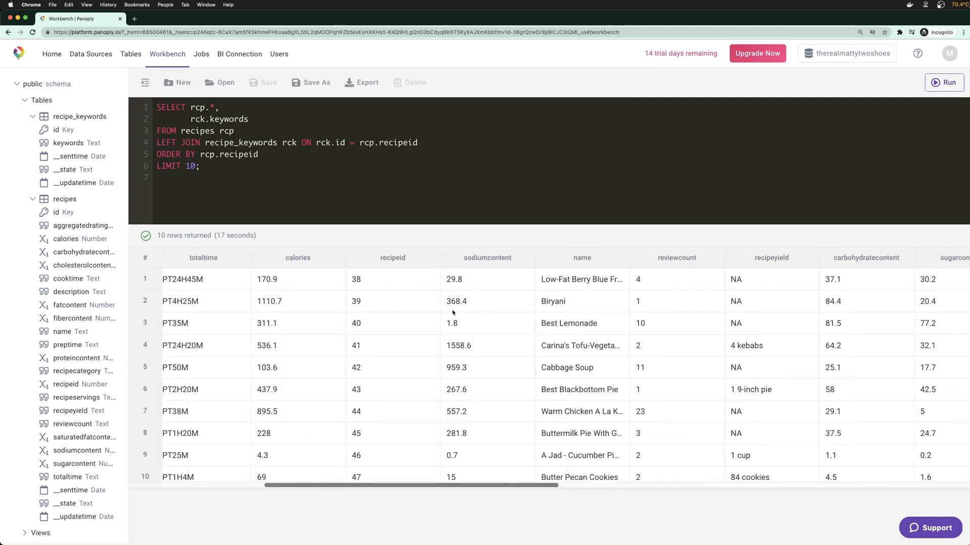
double_click(356, 279)
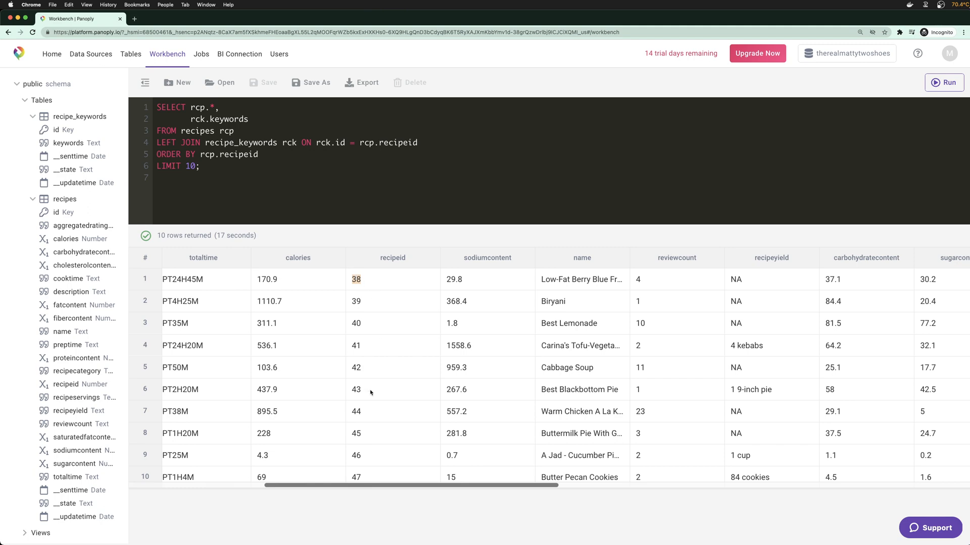
scroll(655, 322, right, 8)
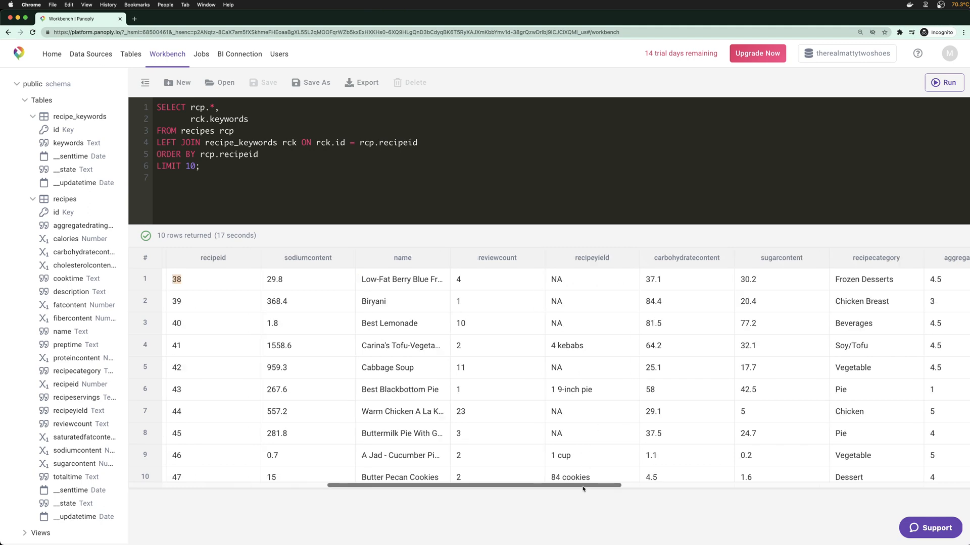
drag(583, 486, 941, 484)
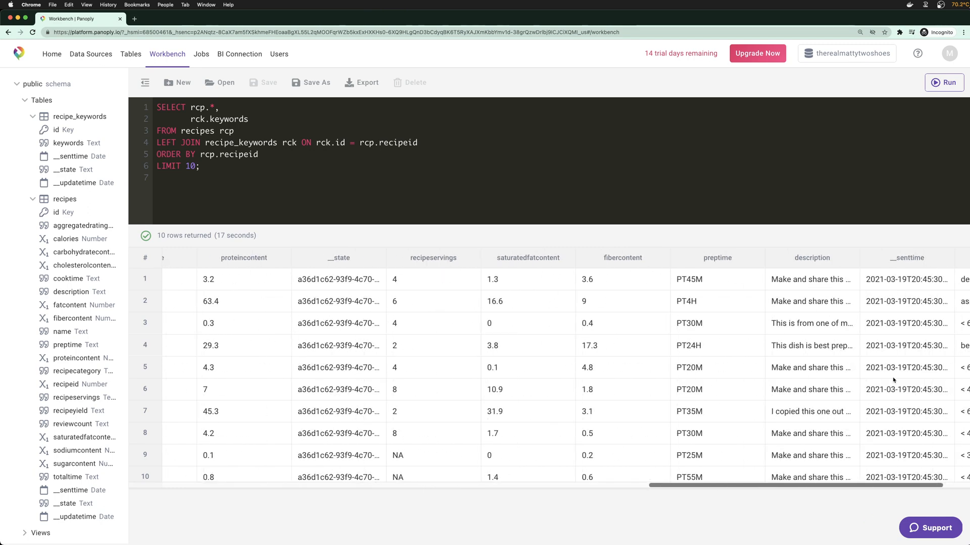
double_click(896, 279)
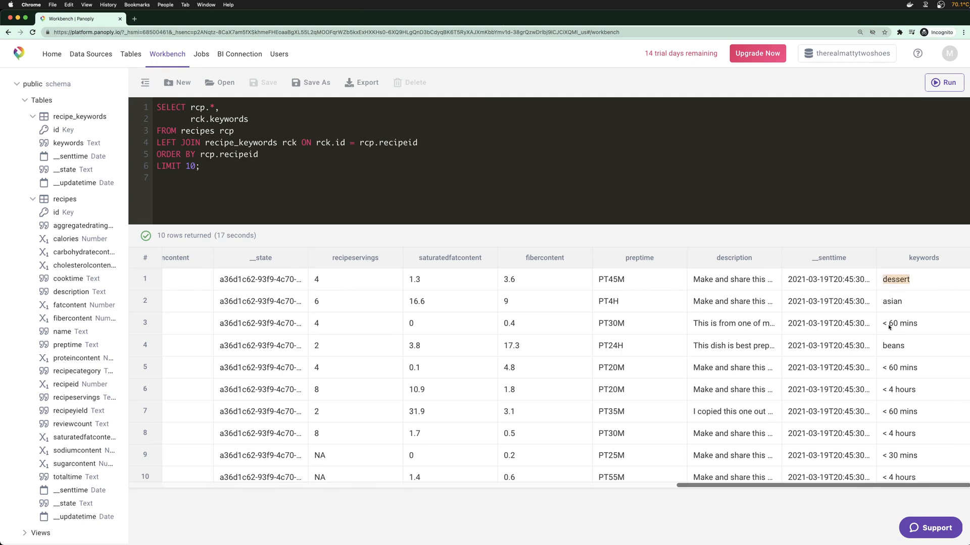
drag(887, 485, 359, 348)
scroll(647, 330, right, 5)
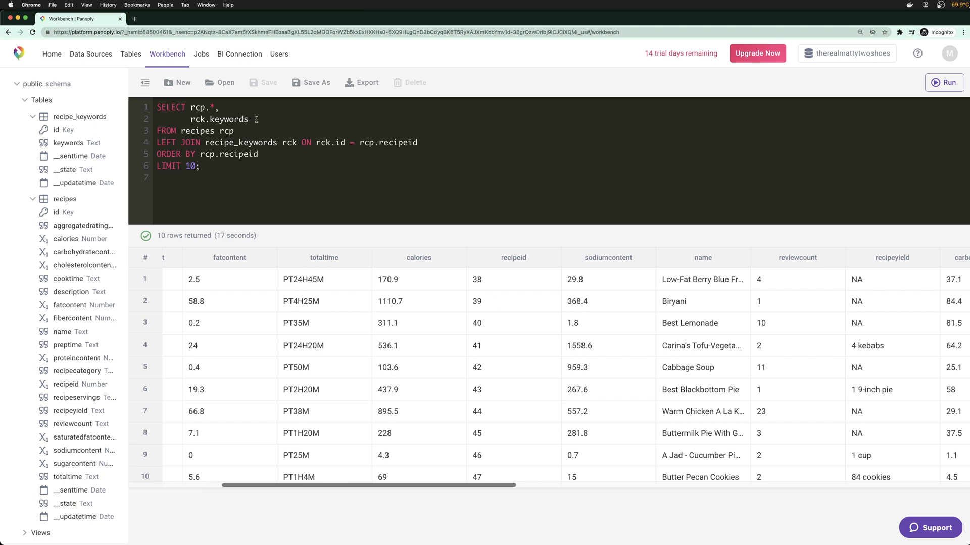
Change the select list to rcp.recipeid, rcp.name and count(distinct rck.keywords) keyword_count
click(222, 107)
key(BackSpace)
text(i)
key(BackSpace)
text(recipeid)
key(Return)
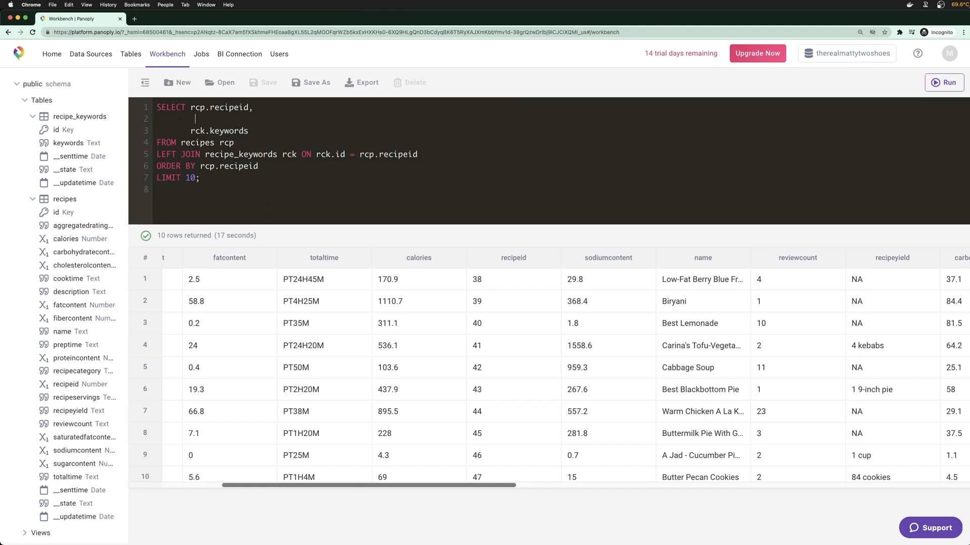
text(rcp.name,        count(d)
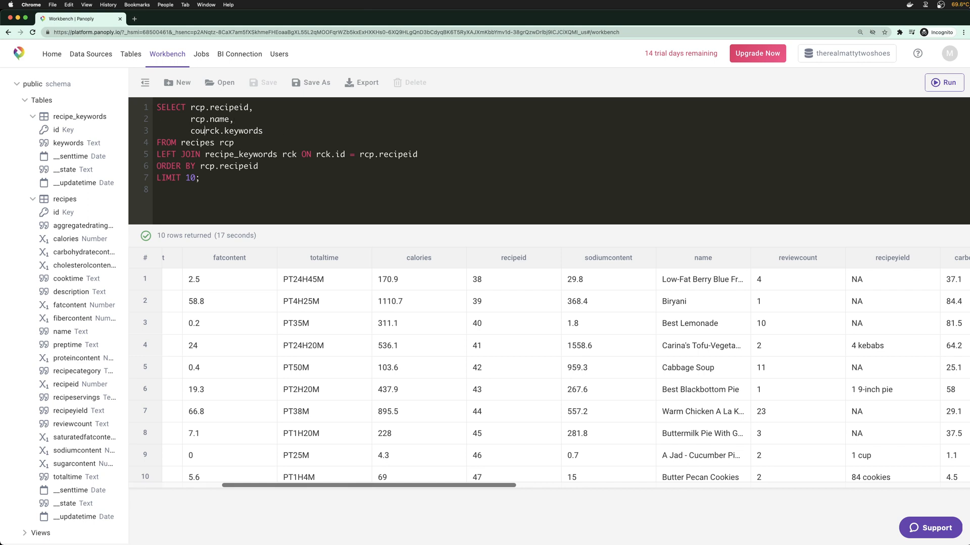
text(istinct rck.keywords))
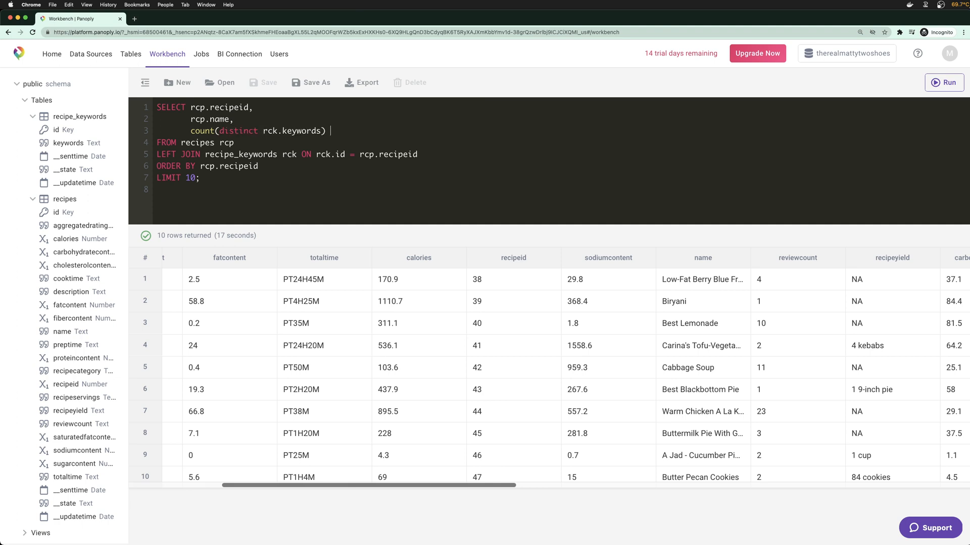
text( keyword_count)
Add GROUP BY 1,2, change the sort to ORDER BY 1, and run the query
key(Return)
key(Return)
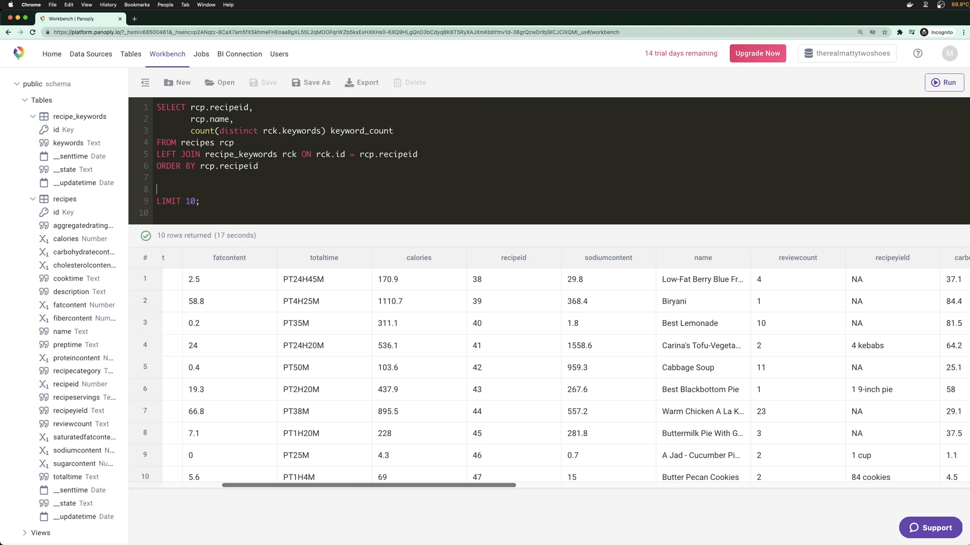
key(BackSpace)
key(Up)
key(Return)
text(GROUP BY 12)
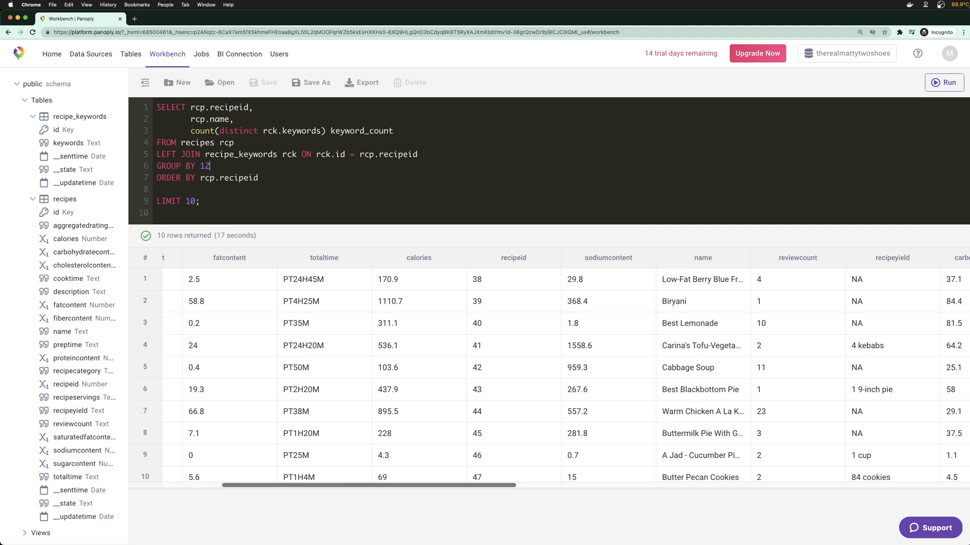
key(BackSpace)
text(,2)
key(Down)
key(BackSpace)
drag(196, 178, 291, 178)
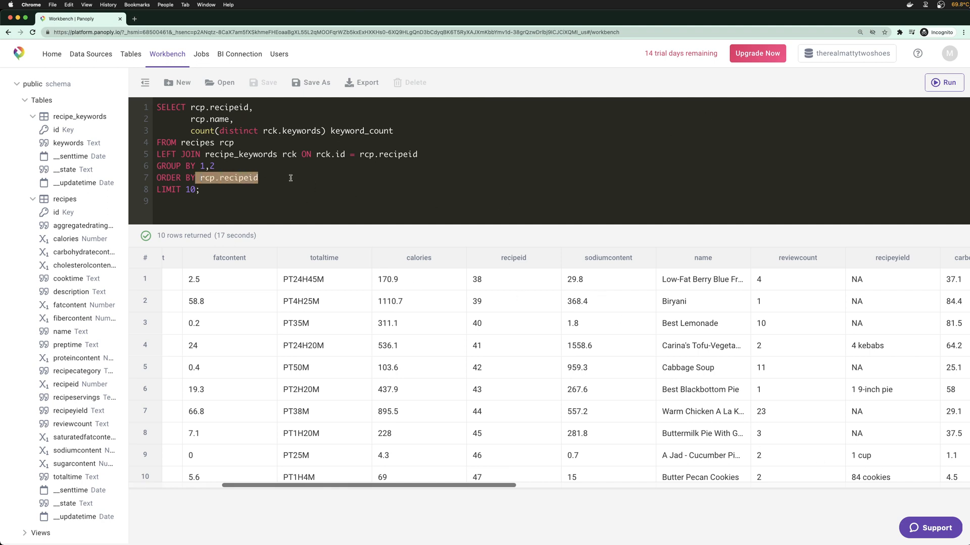
text(1)
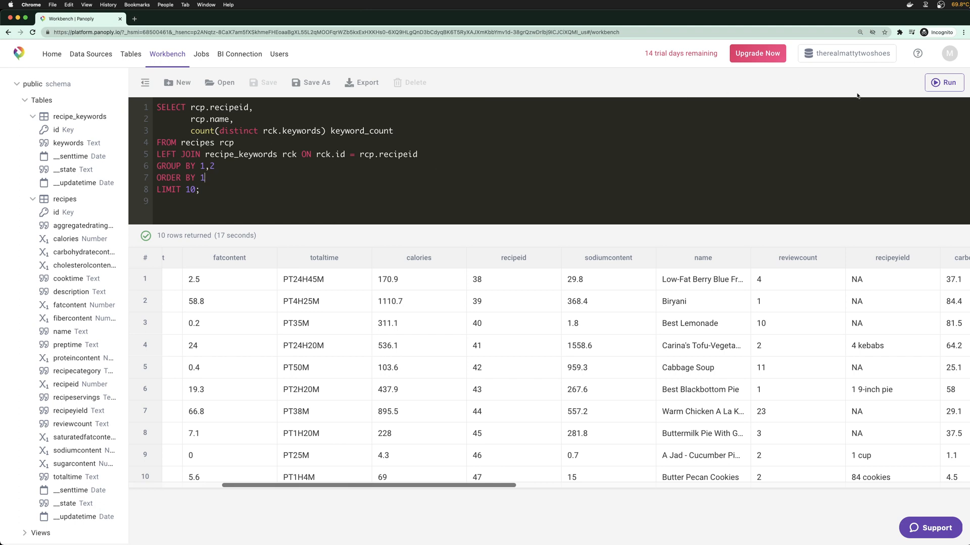
click(945, 83)
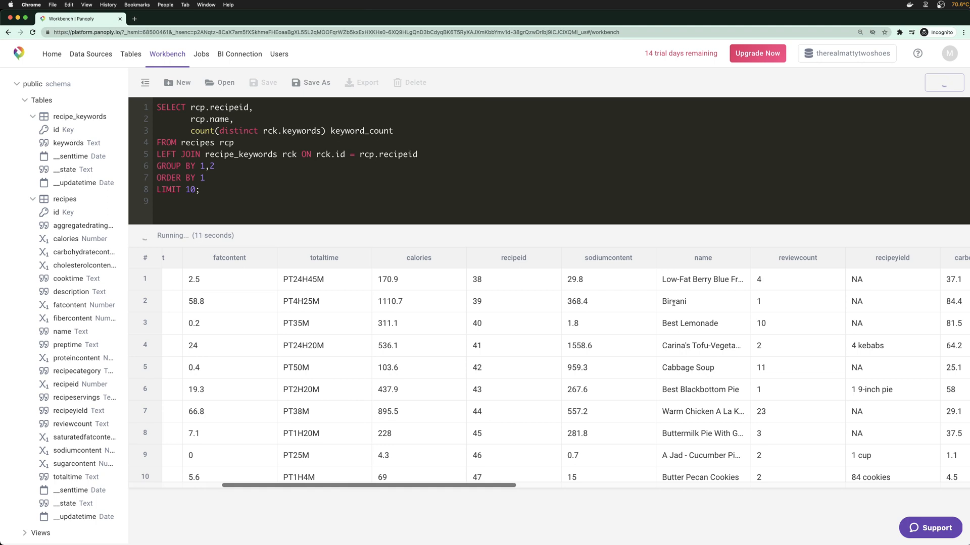
Review the ten keyword_count results for recipe ids 38–47, widening the description column
scroll(727, 382, right, 10)
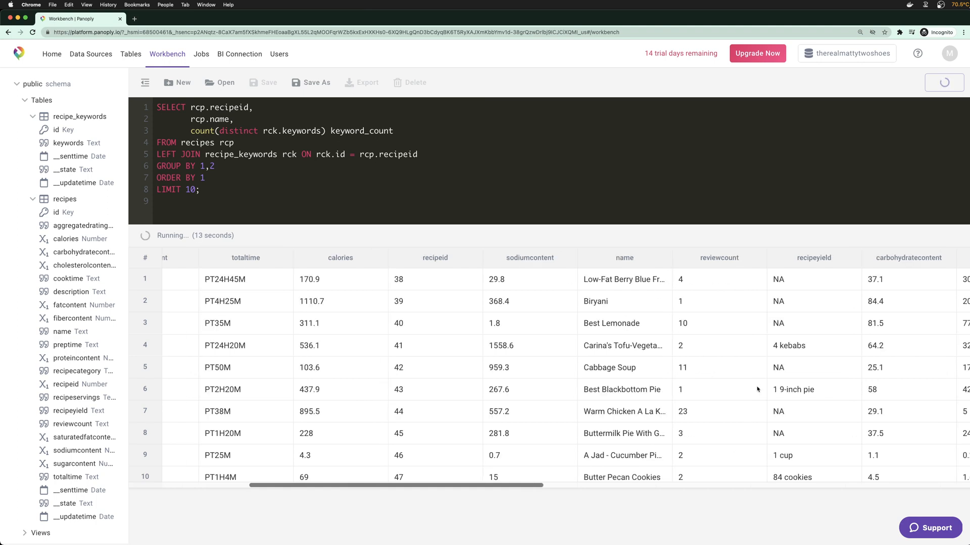
scroll(736, 387, right, 10)
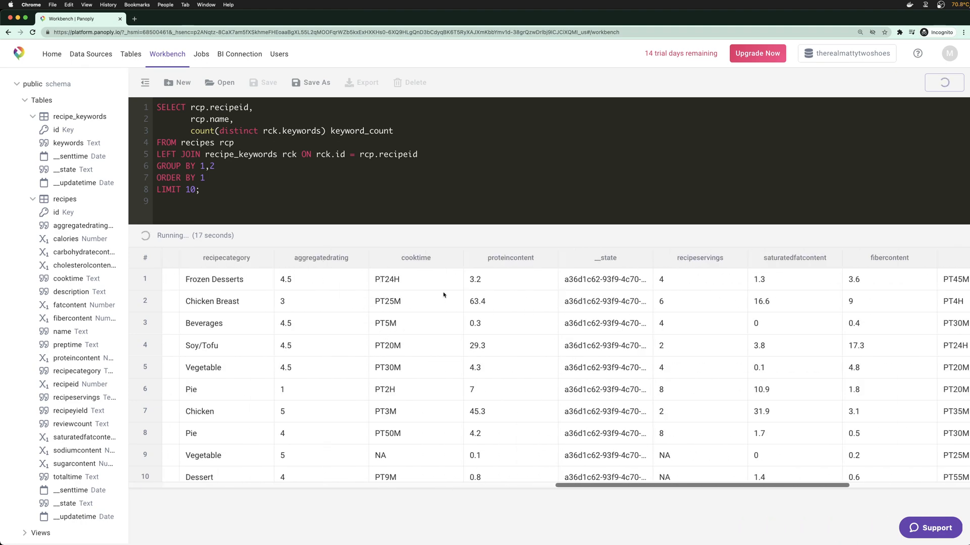
scroll(550, 329, right, 5)
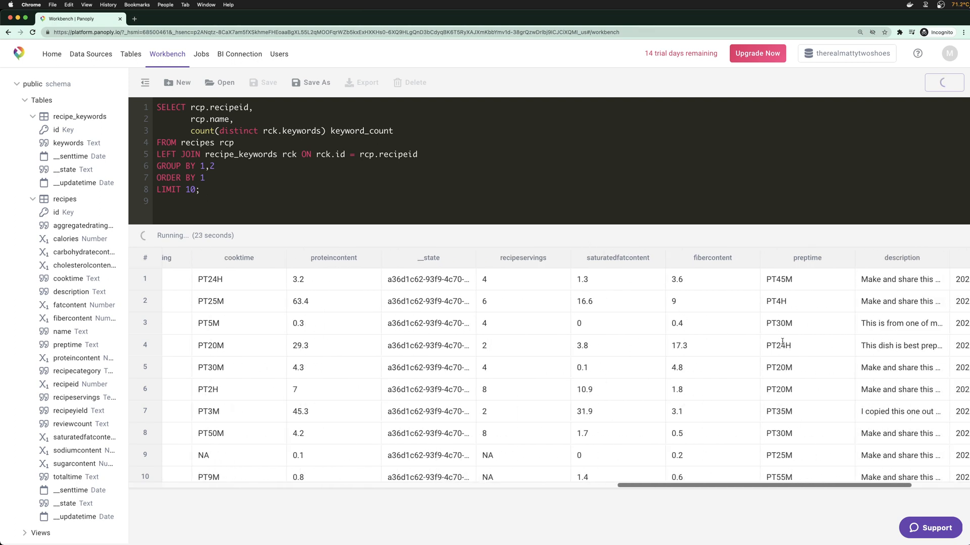
scroll(782, 342, right, 3)
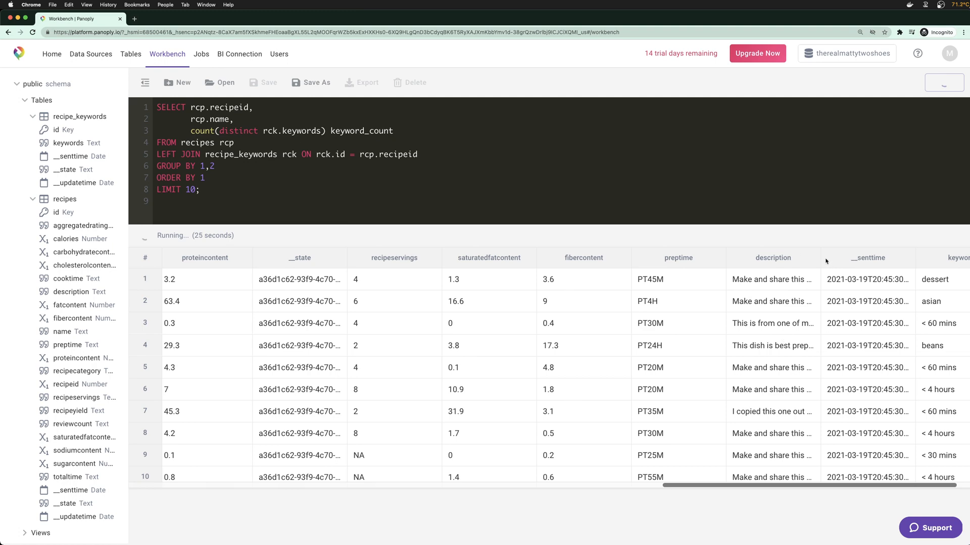
drag(820, 257, 969, 257)
click(520, 184)
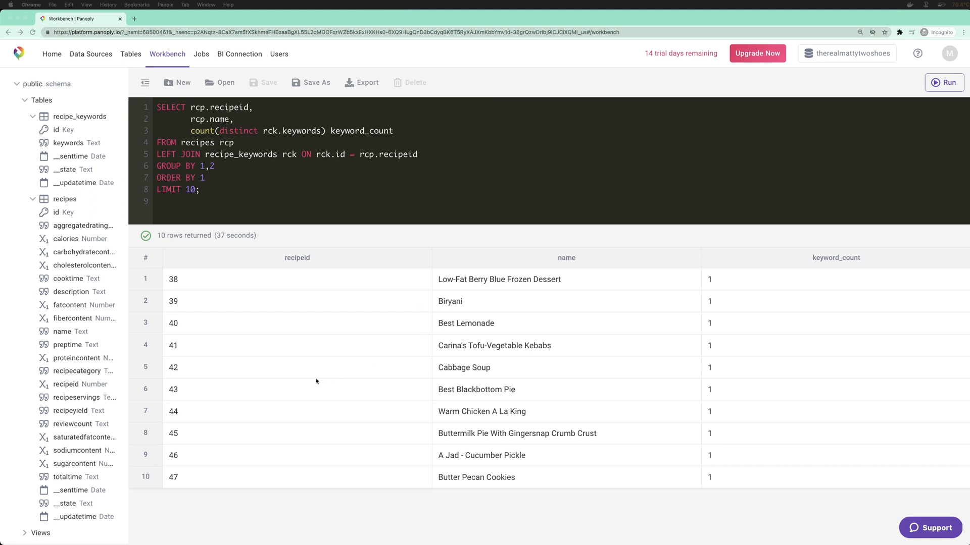
click(199, 368)
Change the sort to ORDER BY 2 DESC and rerun the query
drag(185, 287, 176, 406)
click(175, 407)
scroll(769, 328, right, 1)
scroll(769, 328, left, 1)
click(218, 179)
key(BackSpace)
text(2 DESC)
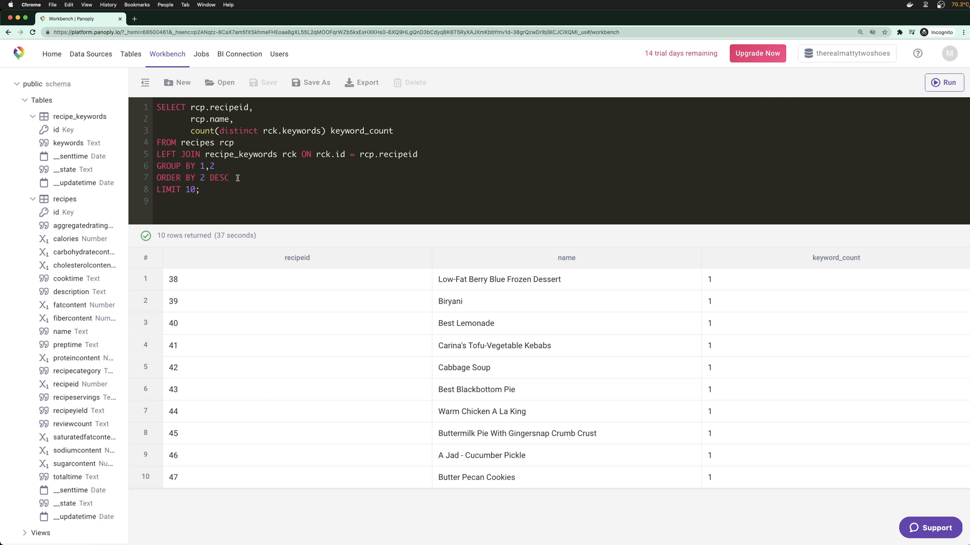
mouse_move(236, 179)
mouse_down()
mouse_move(159, 178)
mouse_move(227, 177)
mouse_up()
key(super+Return)
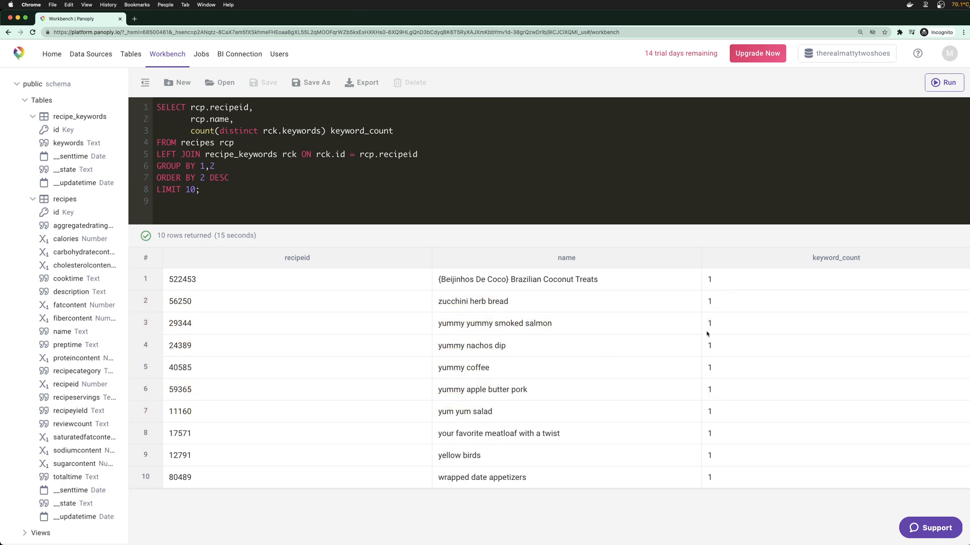
Replace count(distinct rck.keywords) with count(rck.*) and rerun the query
double_click(238, 132)
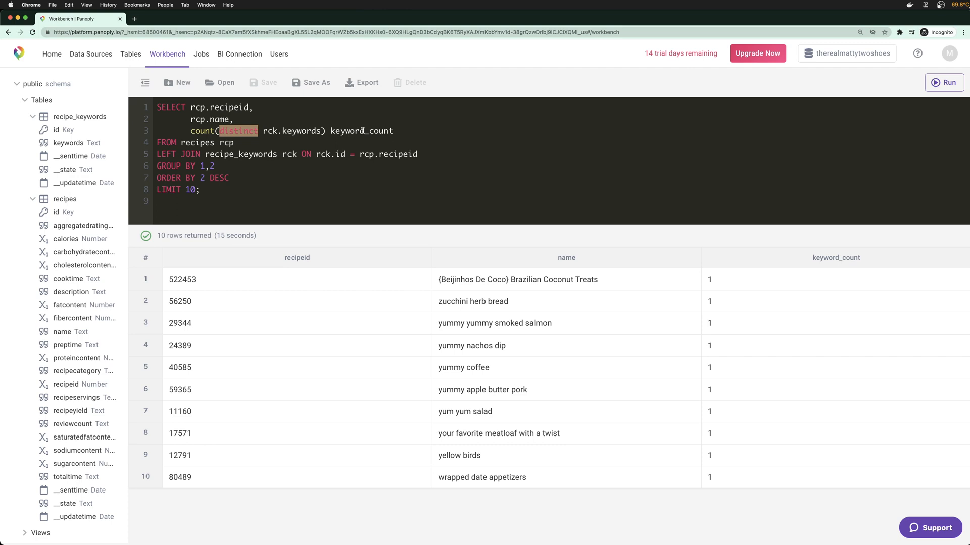
key(Right)
key(Right)
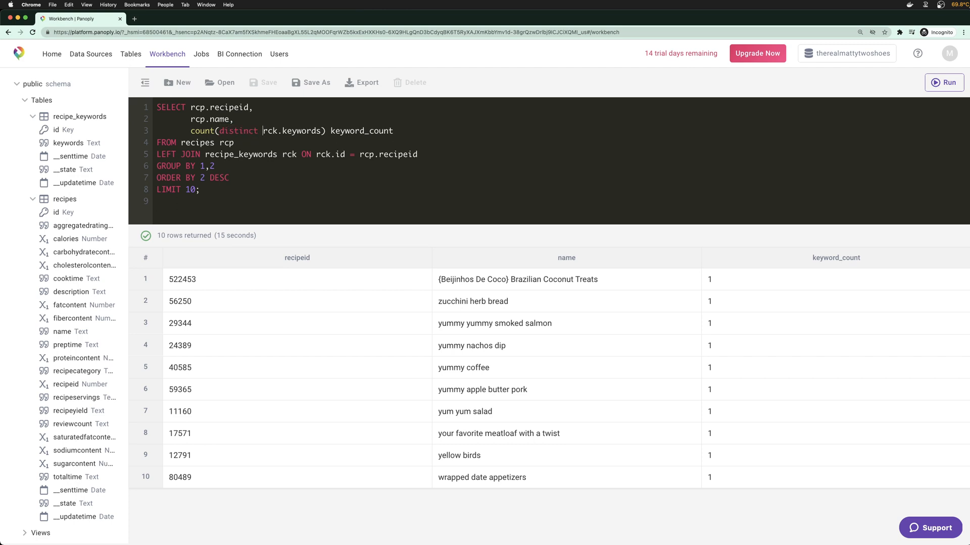
key(Delete)
key(Delete)
key(Delete)
key(Delete)
key(Delete)
key(Delete)
key(Delete)
key(Delete)
text(*)
key(BackSpace)
key(BackSpace)
key(BackSpace)
key(BackSpace)
key(BackSpace)
key(BackSpace)
key(BackSpace)
key(BackSpace)
key(BackSpace)
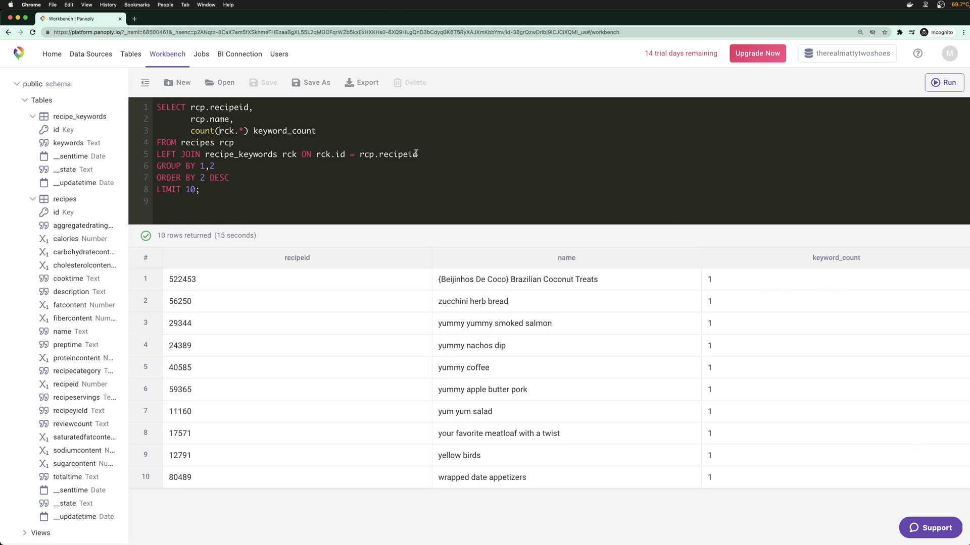
key(Return)
key(BackSpace)
key(BackSpace)
key(BackSpace)
key(BackSpace)
key(BackSpace)
key(BackSpace)
key(BackSpace)
key(BackSpace)
key(BackSpace)
key(Return)
key(BackSpace)
key(BackSpace)
key(BackSpace)
key(BackSpace)
key(BackSpace)
key(BackSpace)
key(BackSpace)
key(BackSpace)
key(BackSpace)
key(super+Return)
Widen the schema sidebar so columns like carbohydratecontent and cholesterolcontent show in full
drag(608, 284, 435, 283)
click(477, 285)
scroll(67, 236, down, 1)
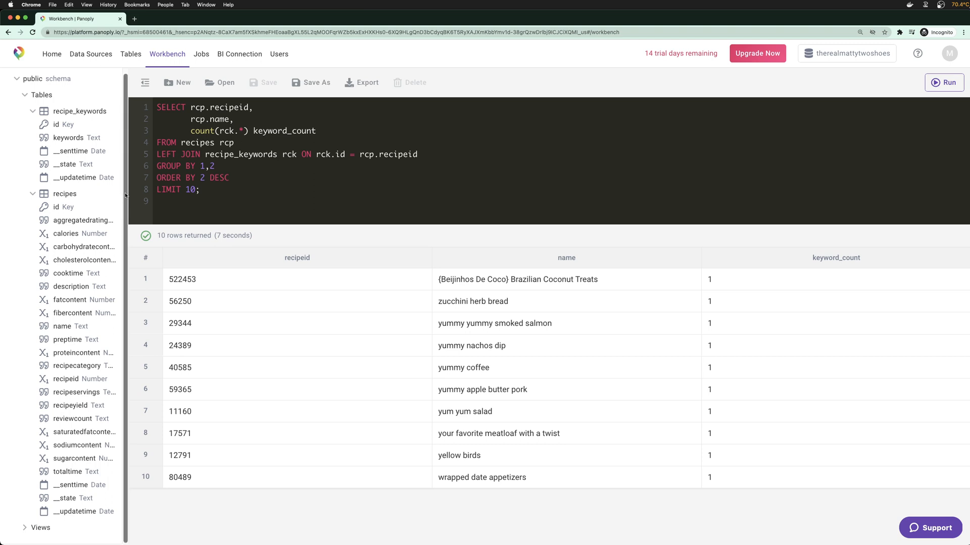
drag(126, 196, 205, 196)
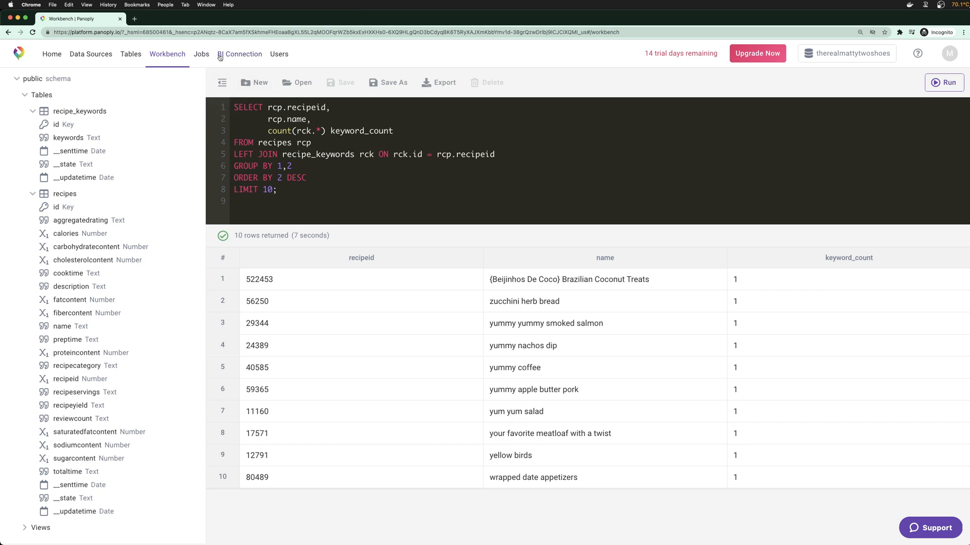
Open Connect Tools in a new tab and review the BI connection details and featured tools
super+click(253, 56)
click(173, 19)
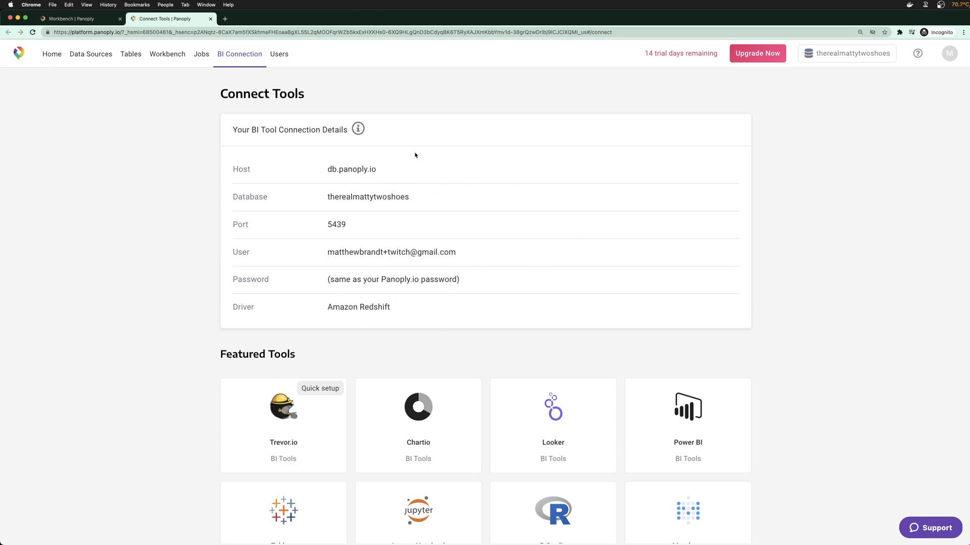
scroll(435, 202, down, 5)
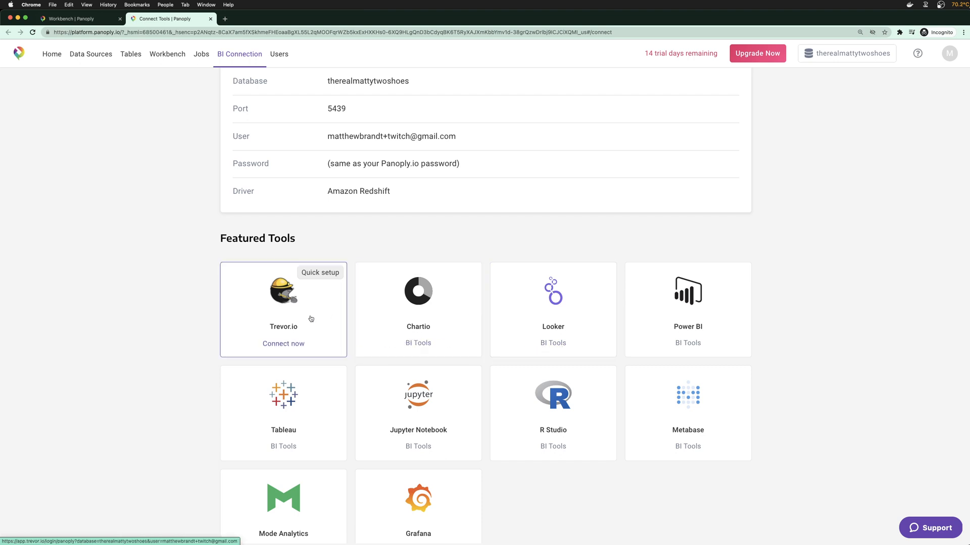
scroll(310, 318, down, 2)
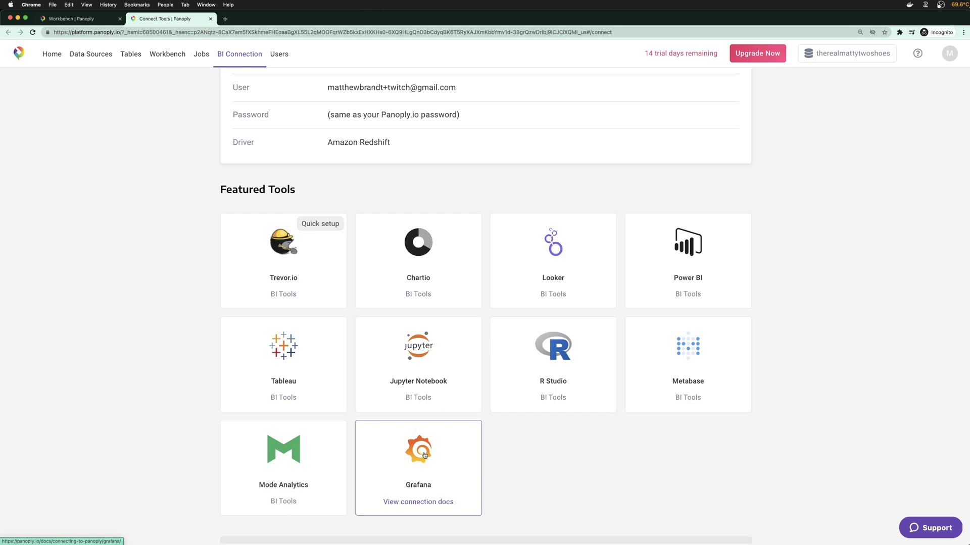
scroll(801, 230, up, 3)
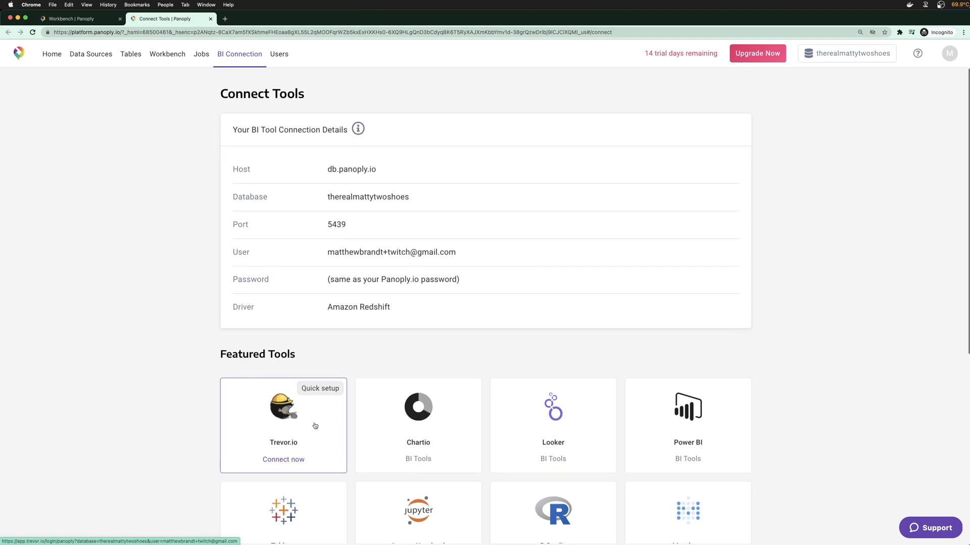
Connect the Panoply database to Trevor.io using the account password, then return to Connect Tools
click(291, 419)
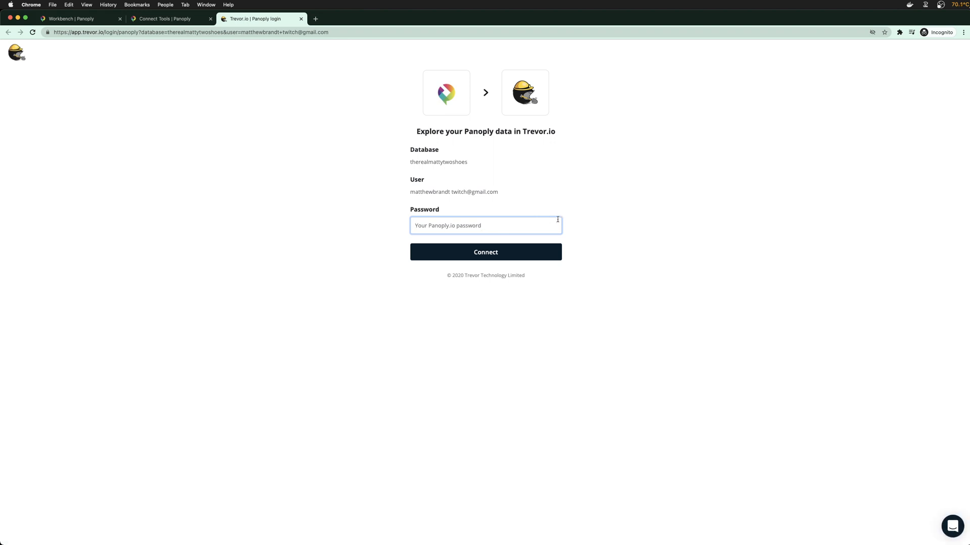
text(•••••)
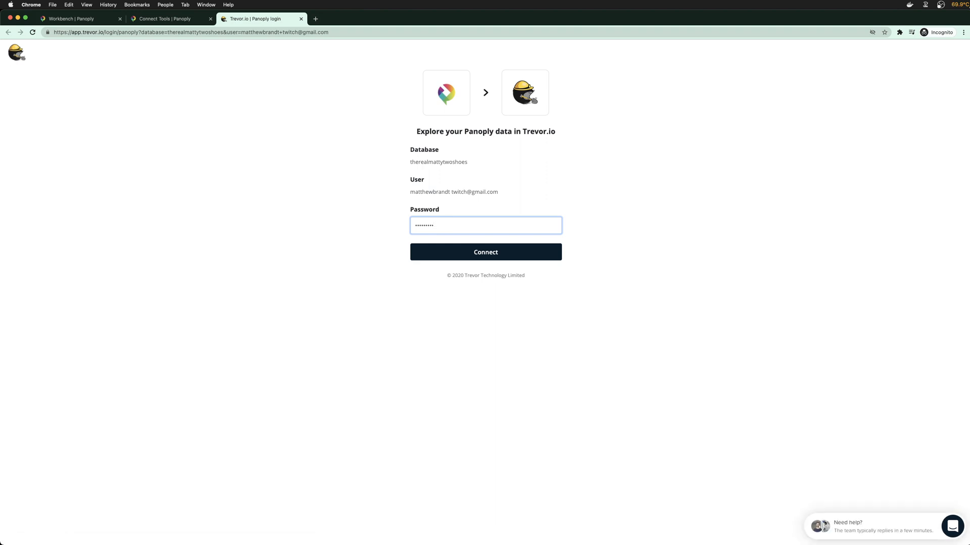
click(528, 253)
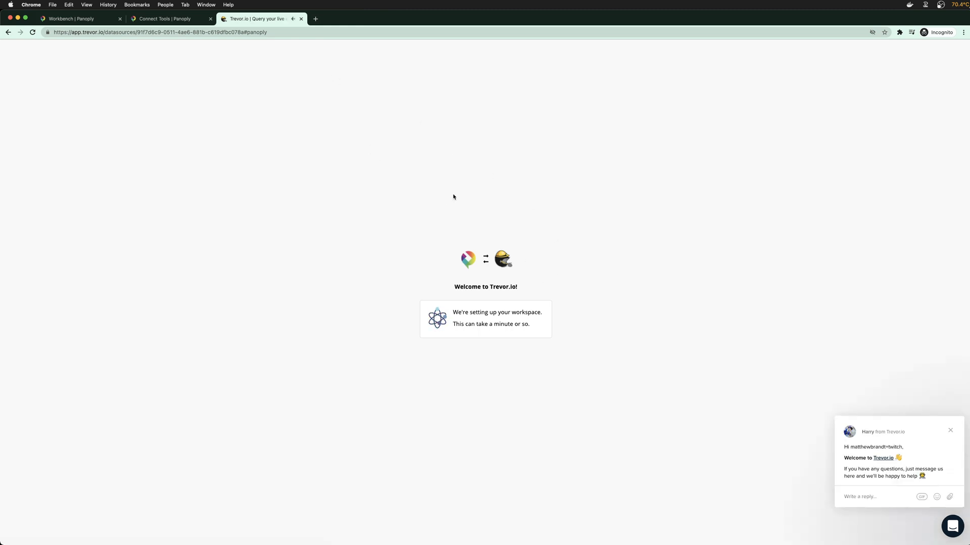
click(950, 431)
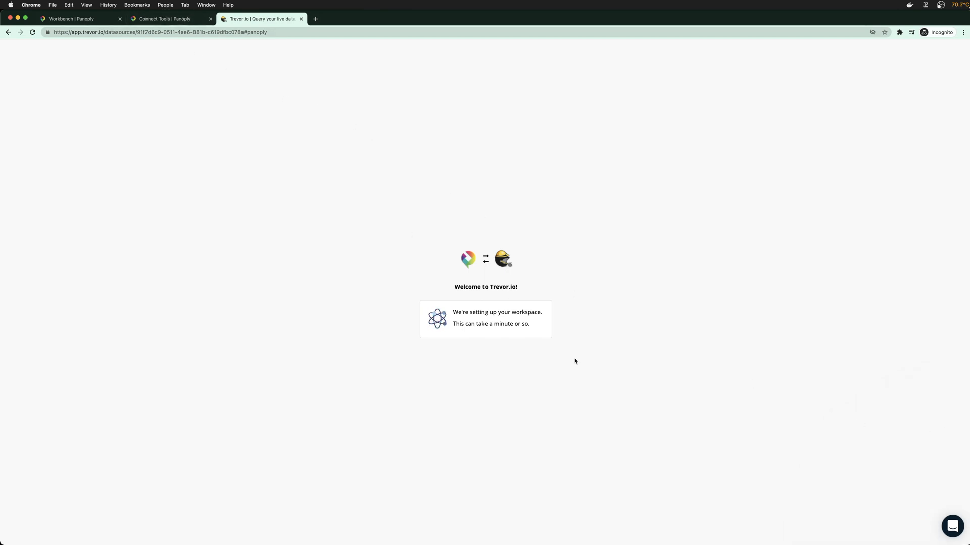
click(163, 19)
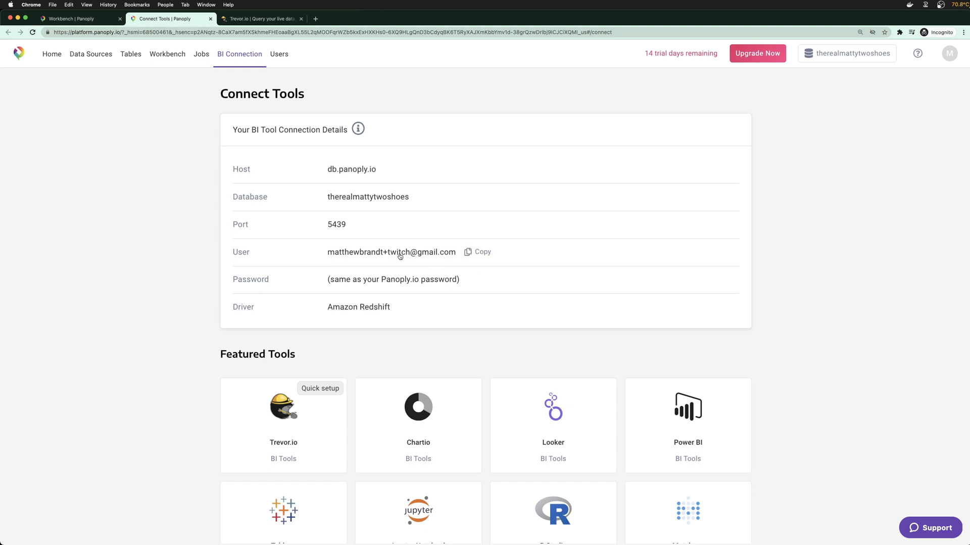
Close the Connect Tools tab and bring up the Trevor.io welcome page
scroll(433, 318, down, 3)
scroll(433, 318, down, 5)
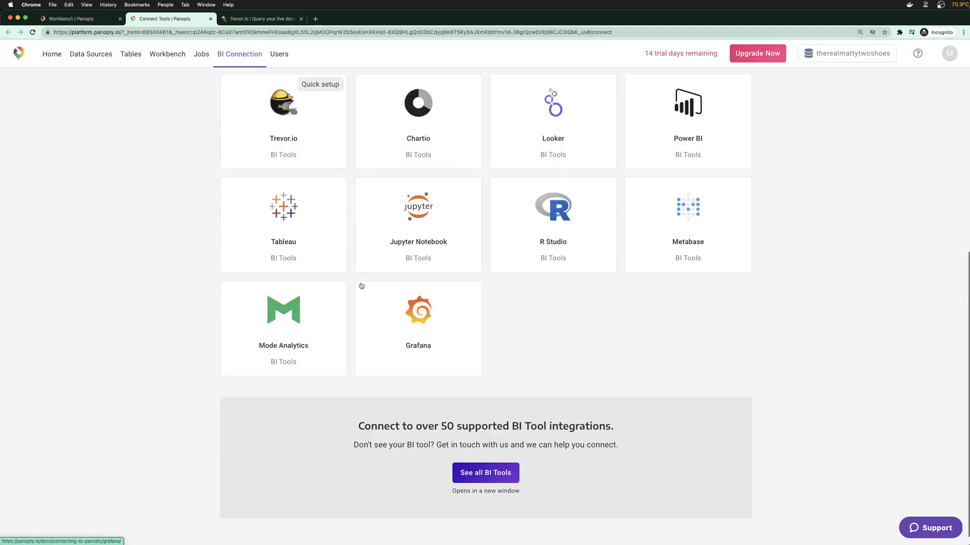
scroll(191, 287, up, 2)
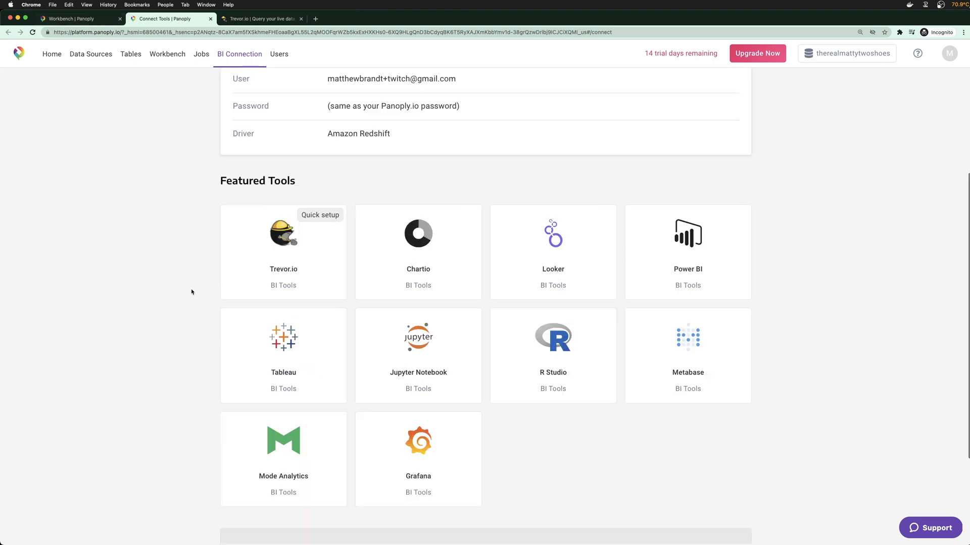
scroll(190, 288, down, 3)
click(81, 19)
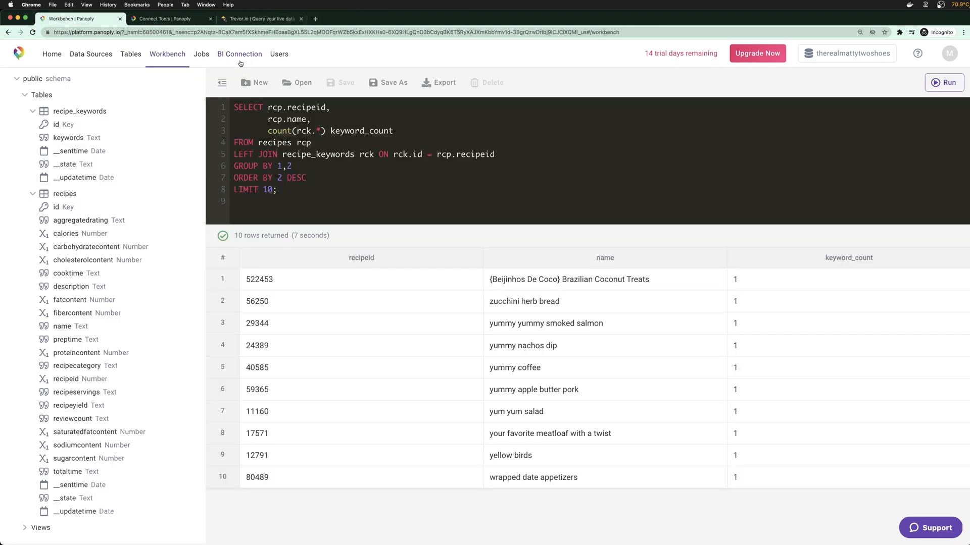
click(211, 19)
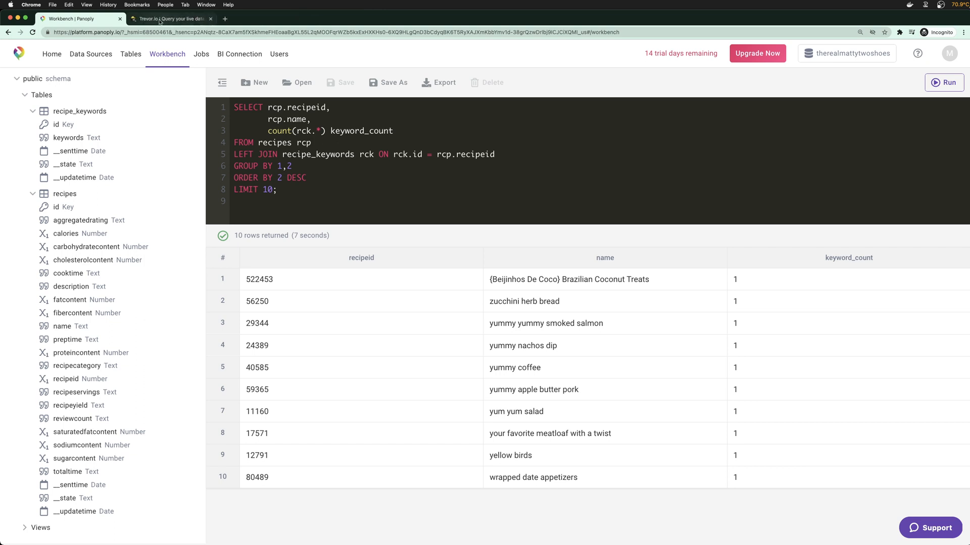
click(159, 20)
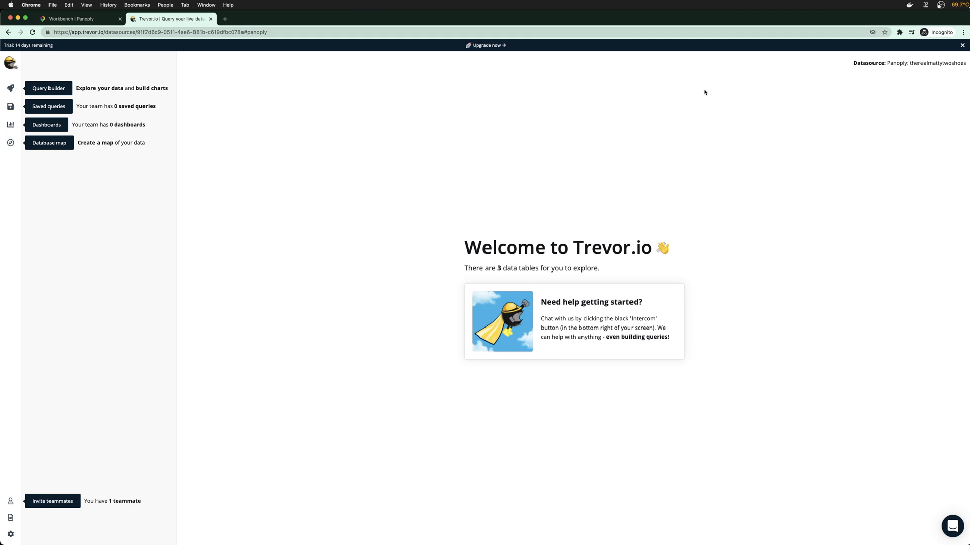
Start a new Trevor.io query from the recipes table
drag(857, 63, 938, 65)
click(902, 101)
click(11, 125)
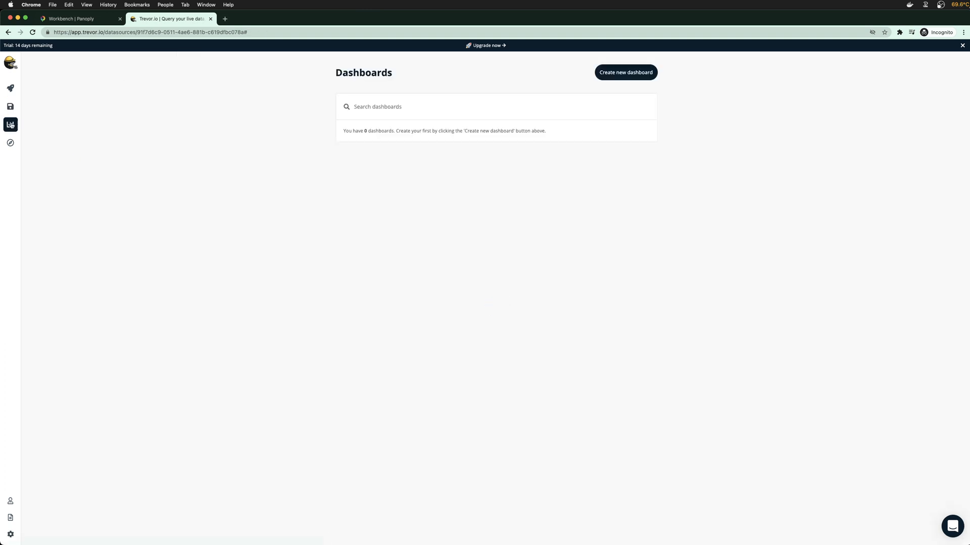
click(10, 88)
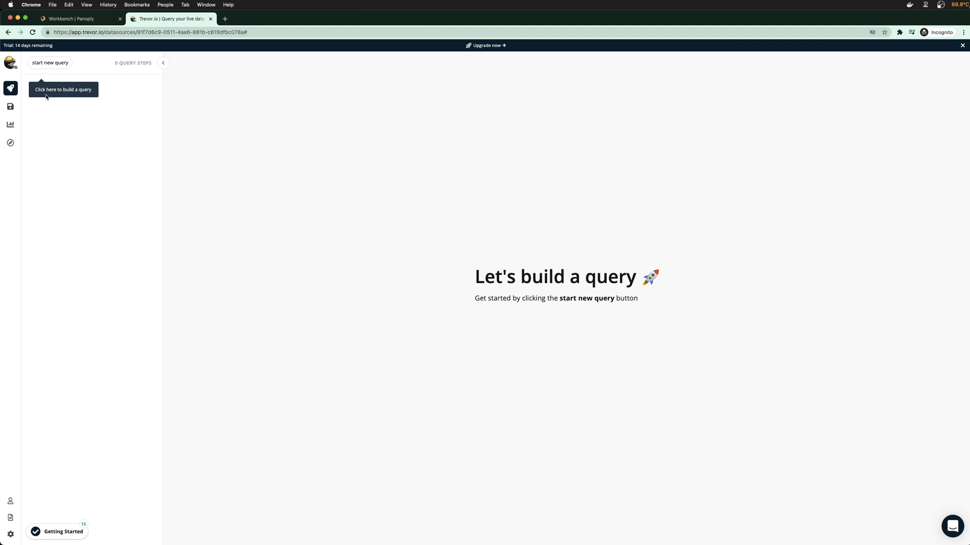
click(51, 63)
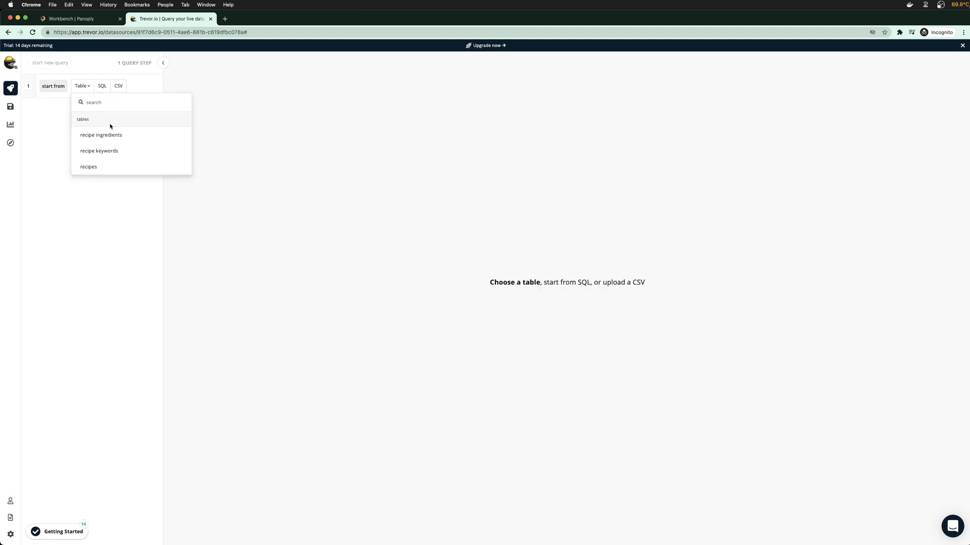
click(108, 165)
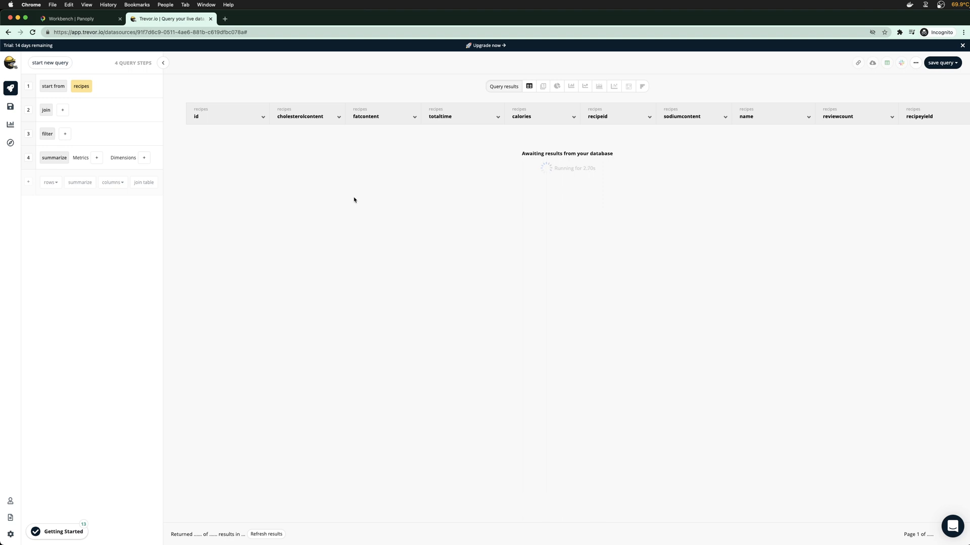
Select the Workbench SQL query for reference, then return to the Trevor.io query
click(92, 23)
drag(309, 199, 229, 117)
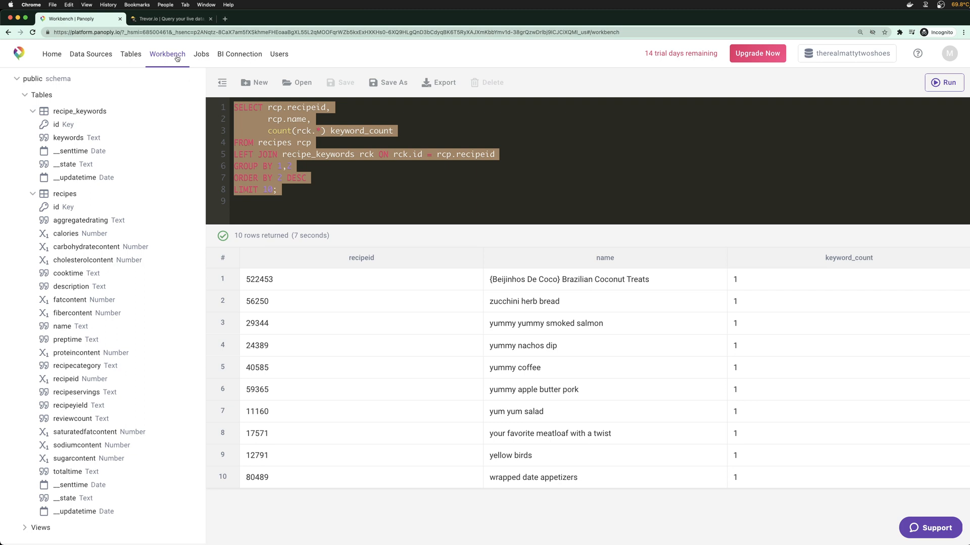
click(170, 18)
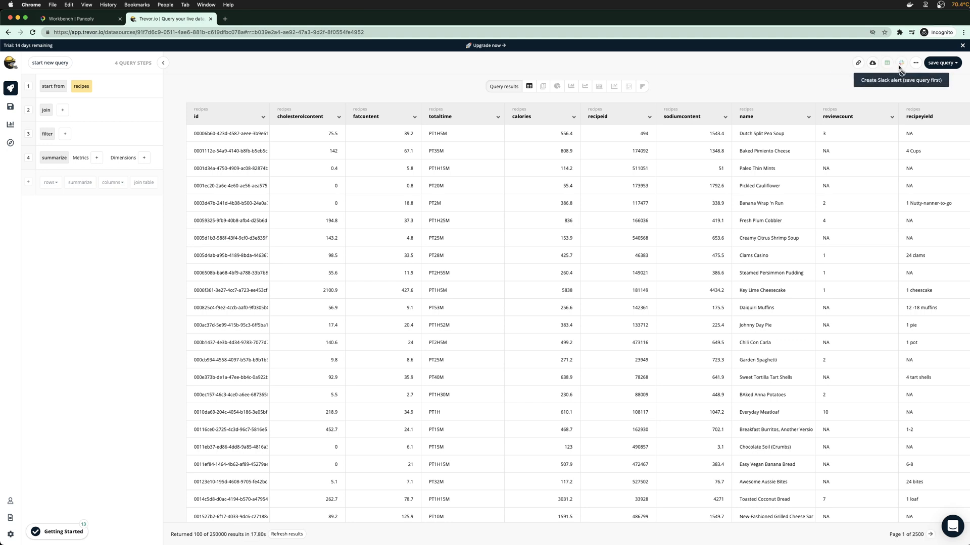
View the recipes query exported as SQL, then close the export view
click(915, 64)
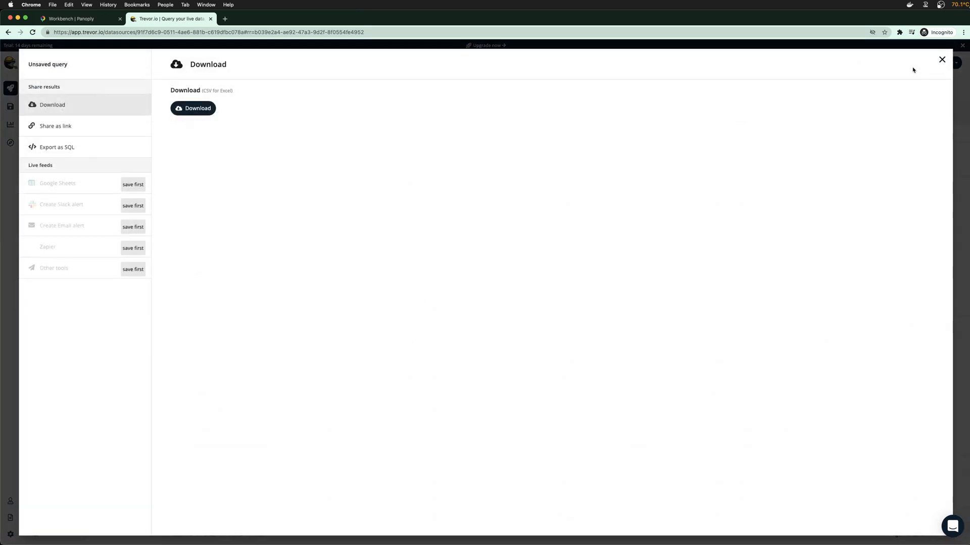
click(85, 147)
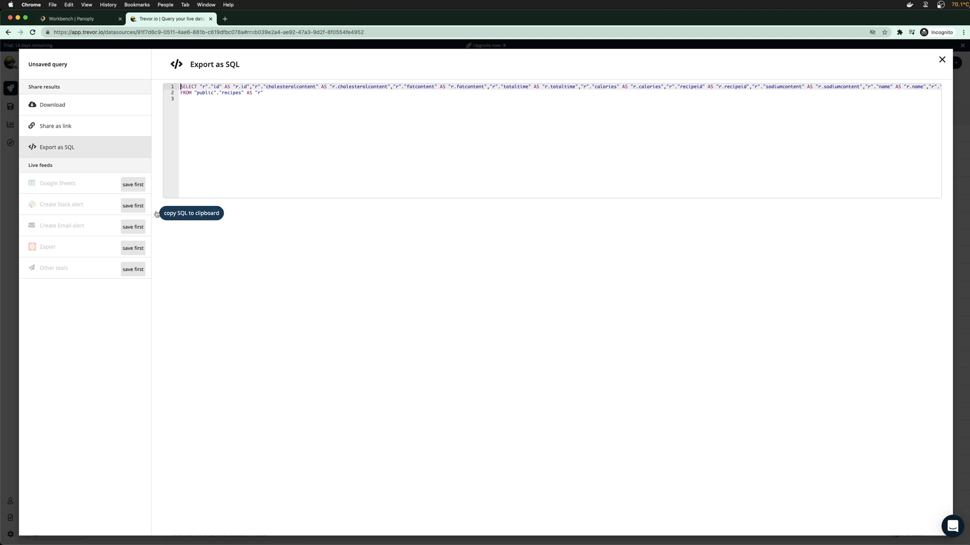
click(941, 60)
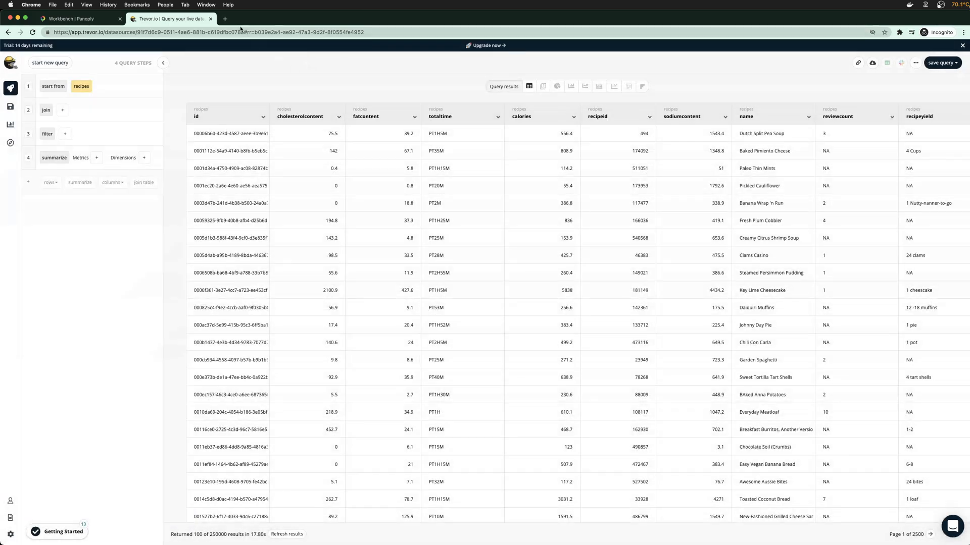
click(224, 19)
Go to trevor.io in the new tab and browse its homepage
text(trevor.io)
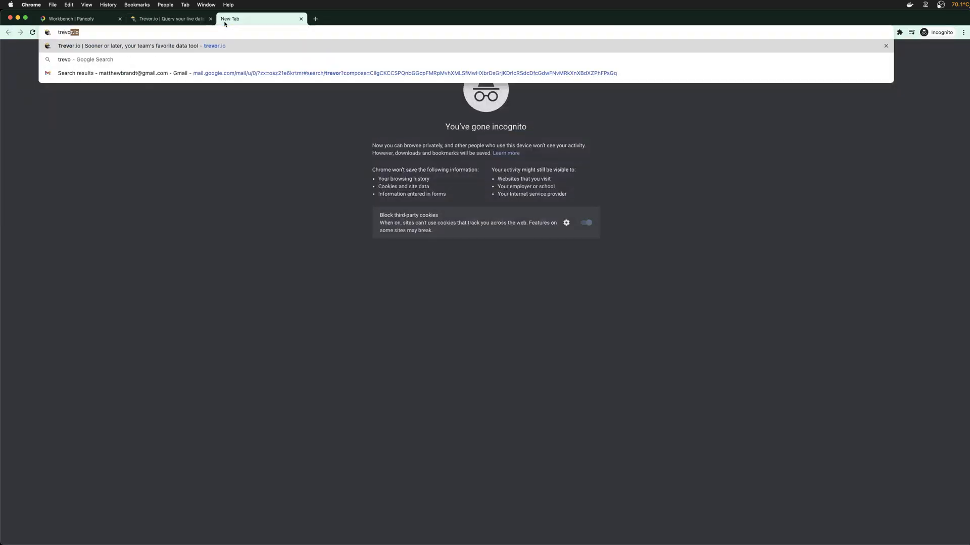
key(Return)
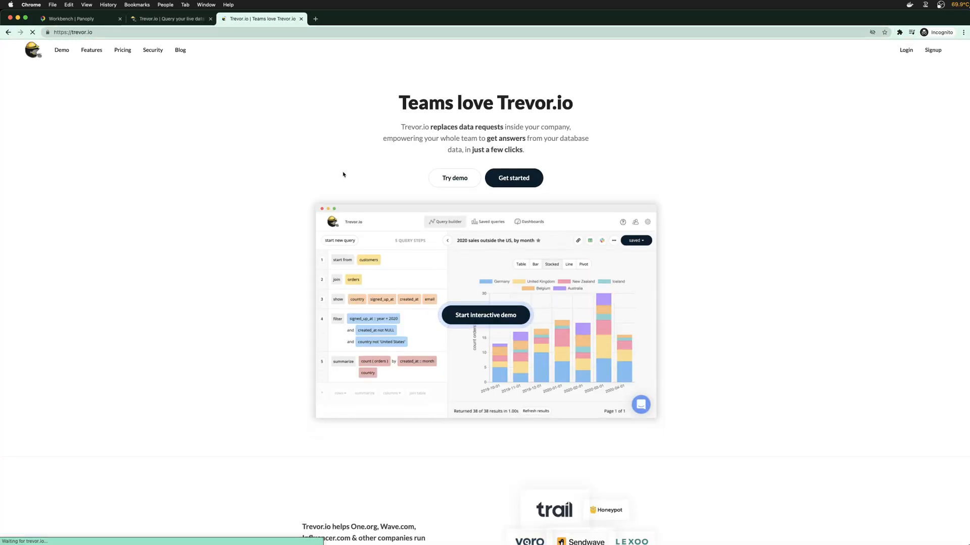
scroll(218, 283, down, 5)
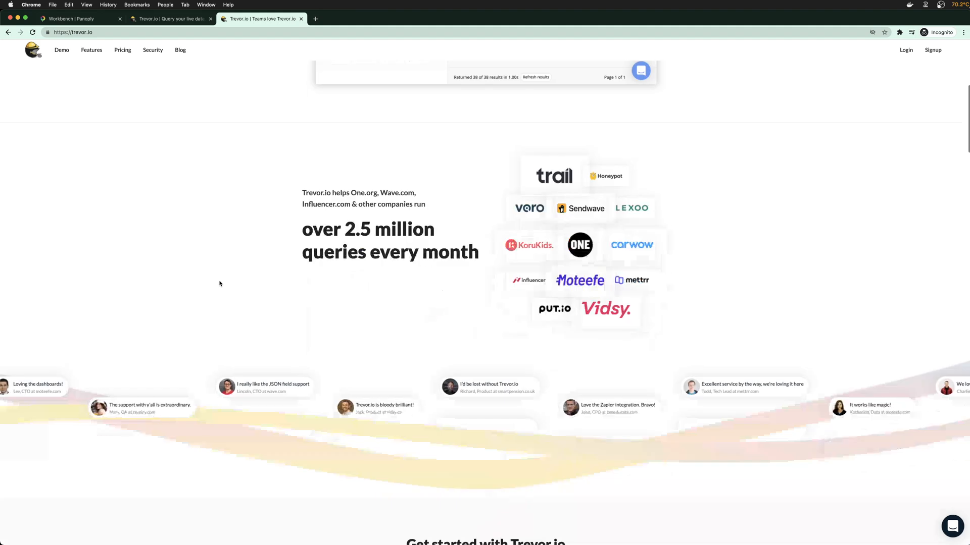
scroll(220, 284, down, 5)
scroll(219, 283, down, 4)
scroll(225, 286, up, 7)
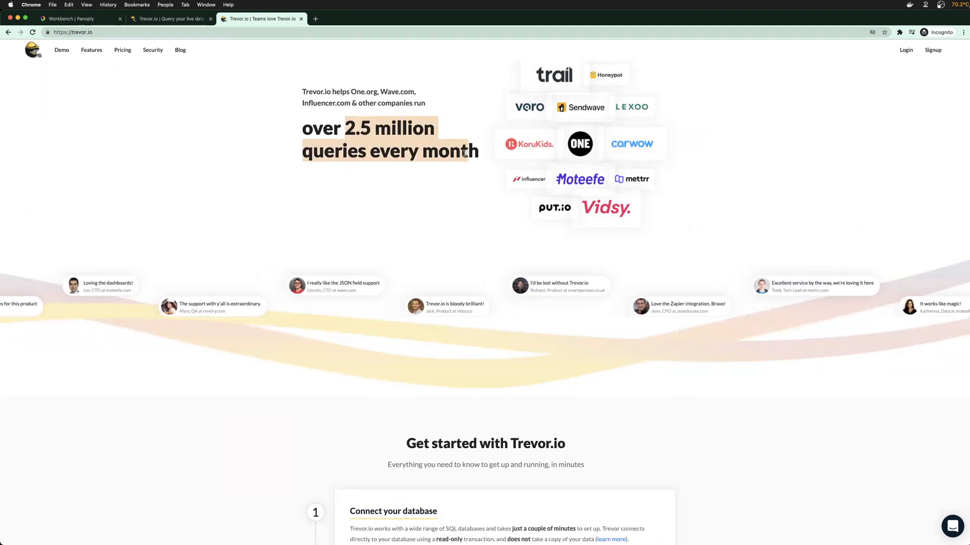
scroll(414, 288, up, 1)
scroll(423, 300, up, 2)
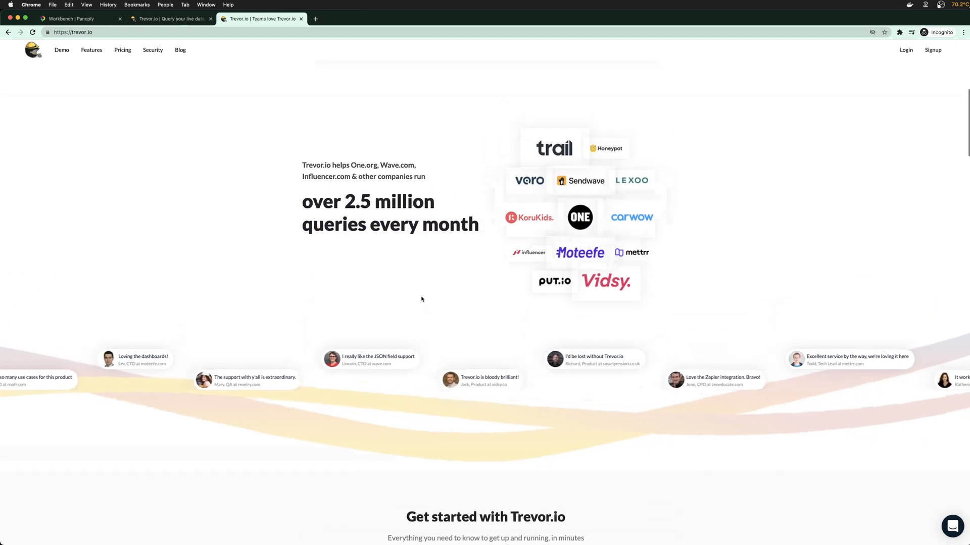
scroll(422, 299, down, 14)
scroll(352, 306, down, 20)
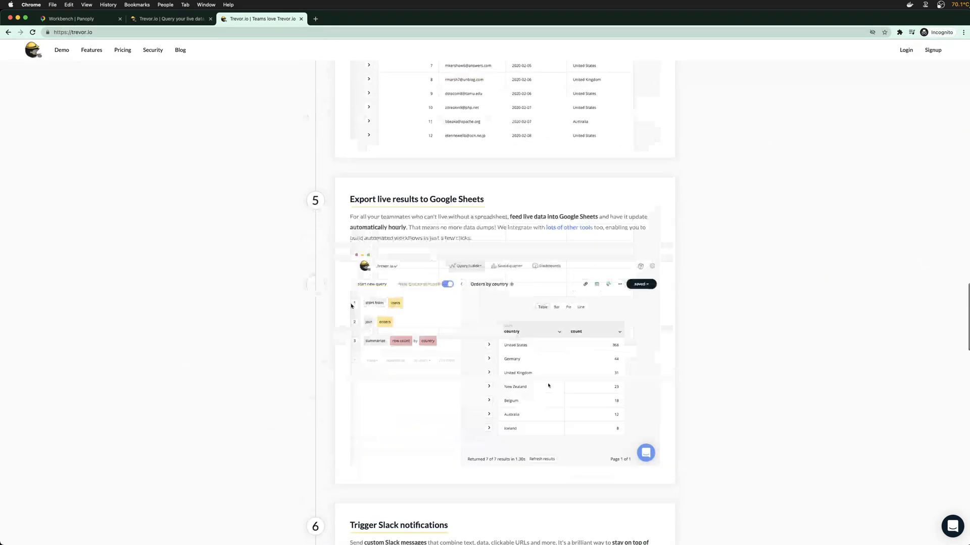
scroll(352, 306, down, 5)
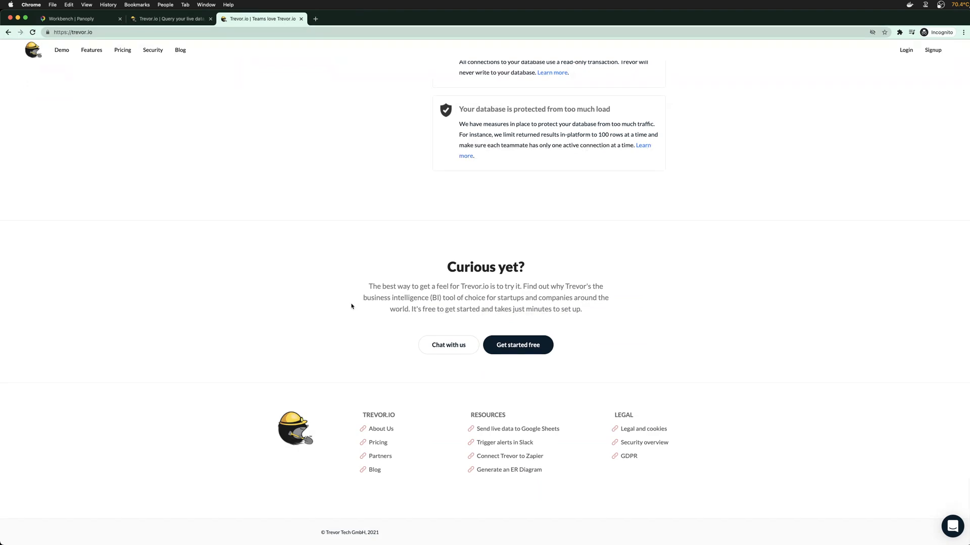
scroll(389, 488, up, 20)
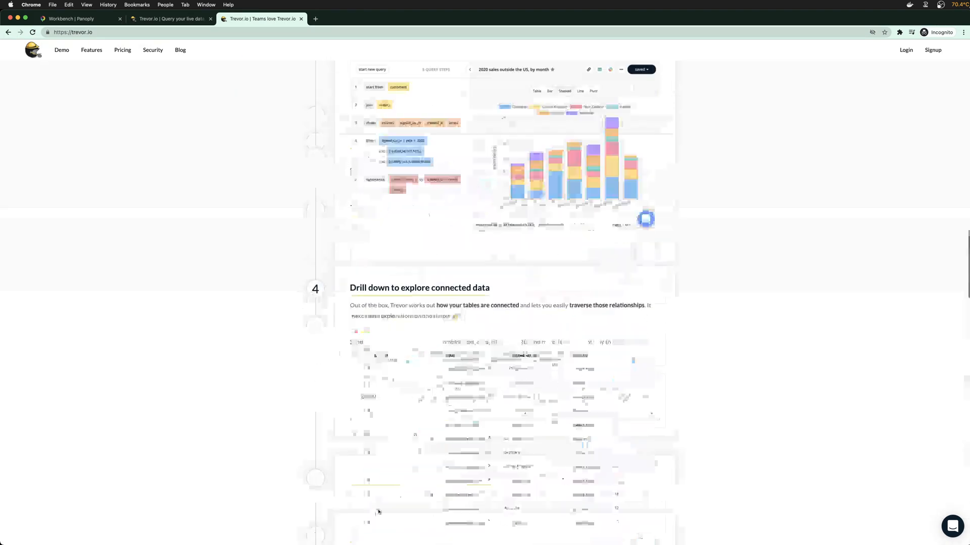
scroll(382, 499, down, 20)
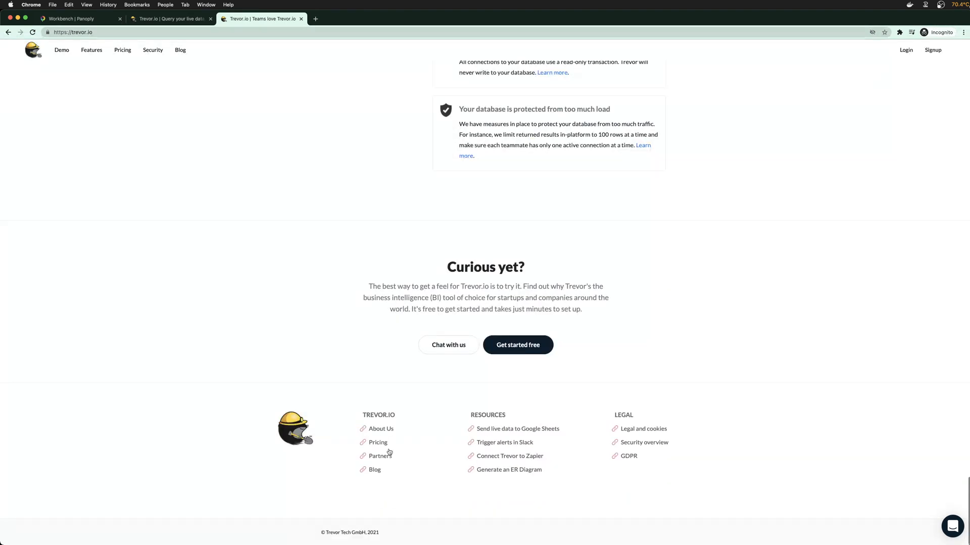
Read the About page, including the founding sentence and the GmbH copyright line
click(376, 429)
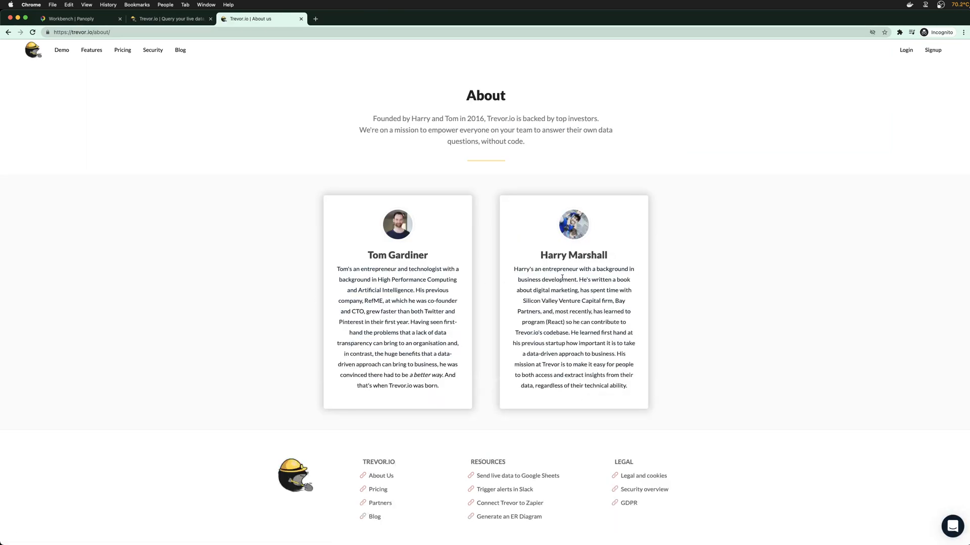
drag(374, 118, 557, 124)
click(557, 120)
scroll(526, 335, down, 2)
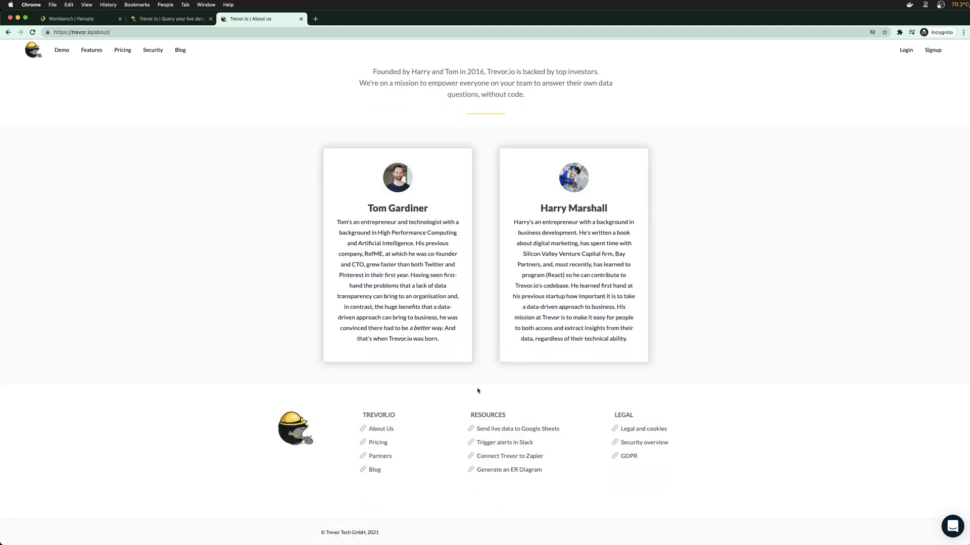
double_click(355, 532)
Read the terms, Security Overview and Security Practices pages, then close the site's tab
click(659, 432)
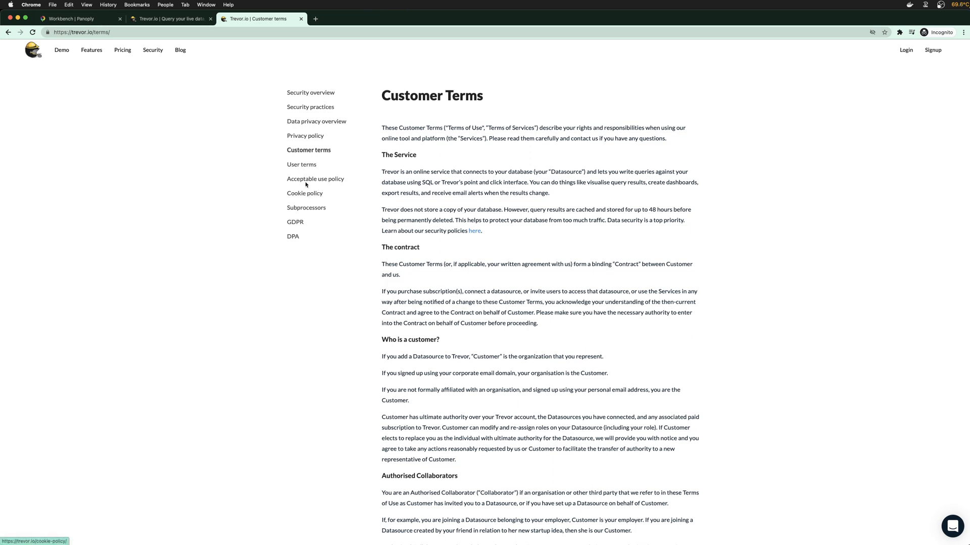
click(302, 165)
click(310, 94)
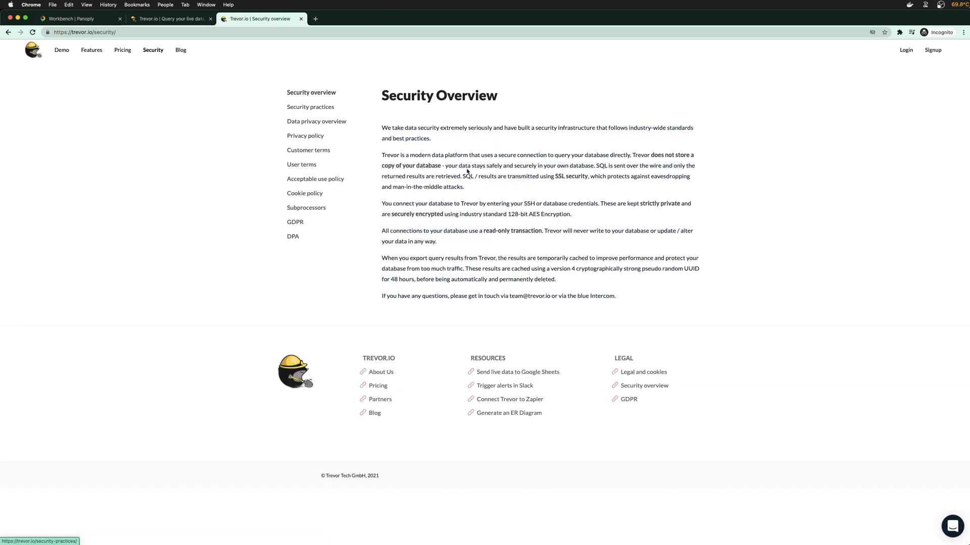
drag(461, 203, 566, 214)
click(566, 214)
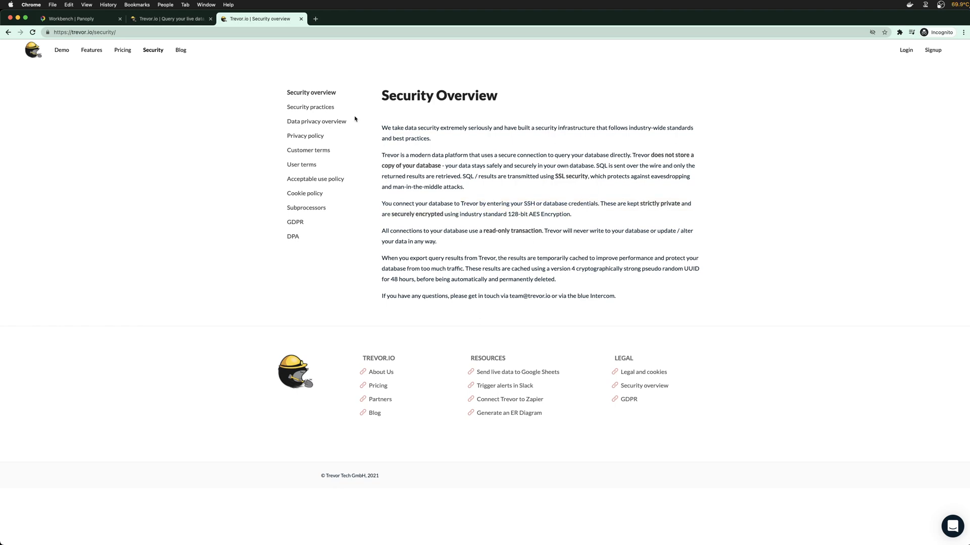
click(310, 107)
scroll(439, 235, down, 10)
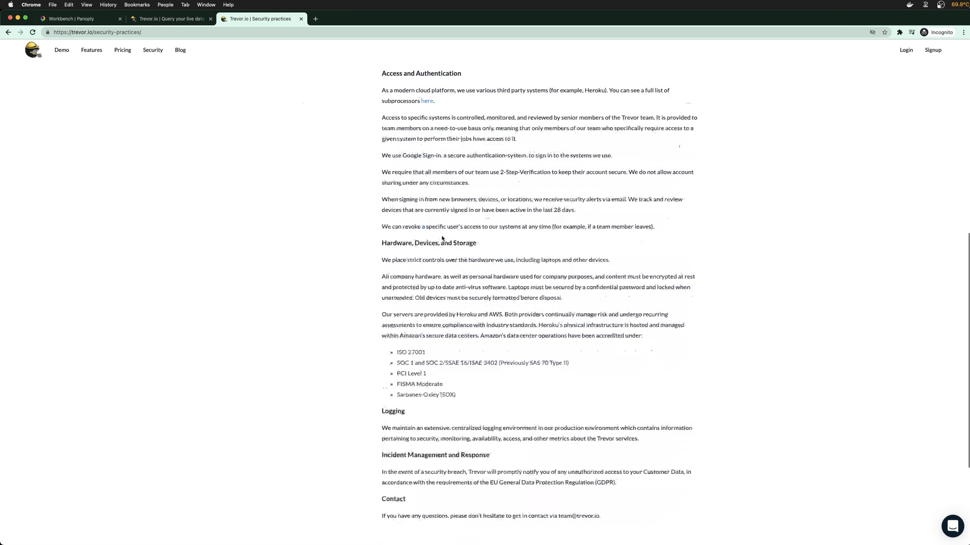
scroll(502, 332, up, 4)
scroll(502, 332, up, 7)
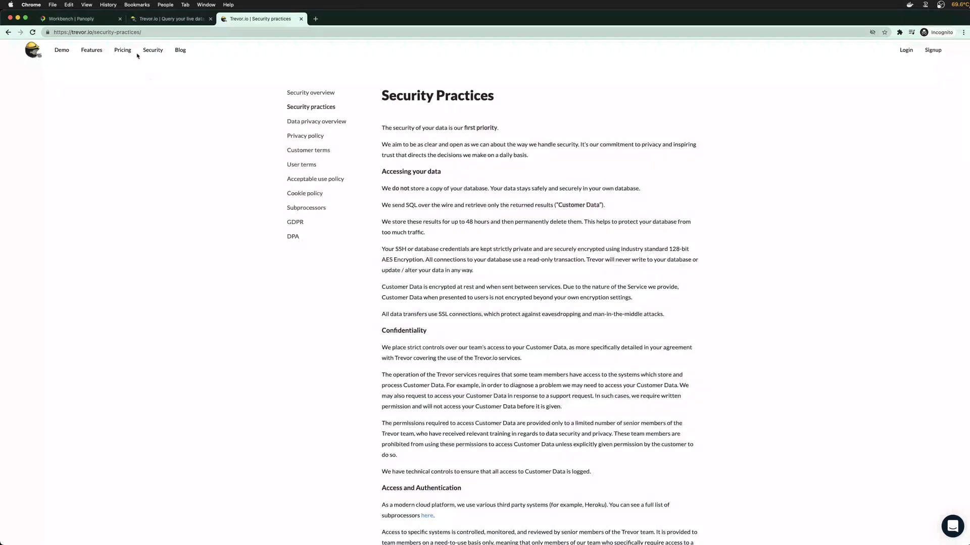
click(301, 19)
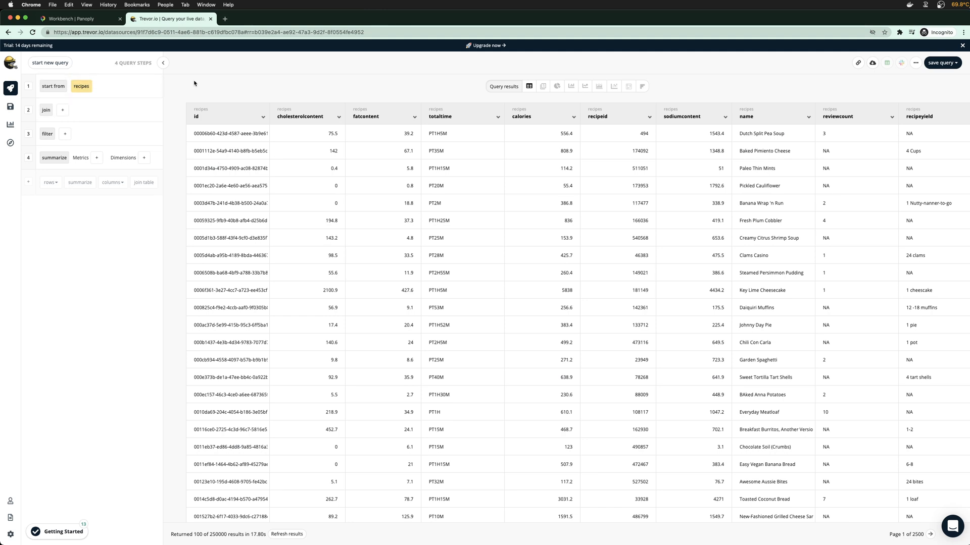
Begin a custom join on the recipes query with recipe_keywords as the joined table
mouse_move(100, 88)
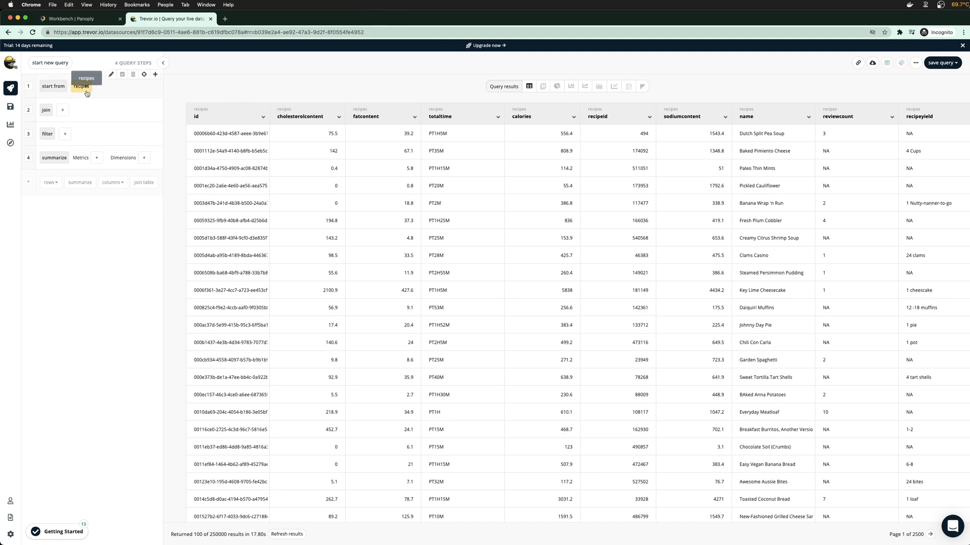
click(63, 110)
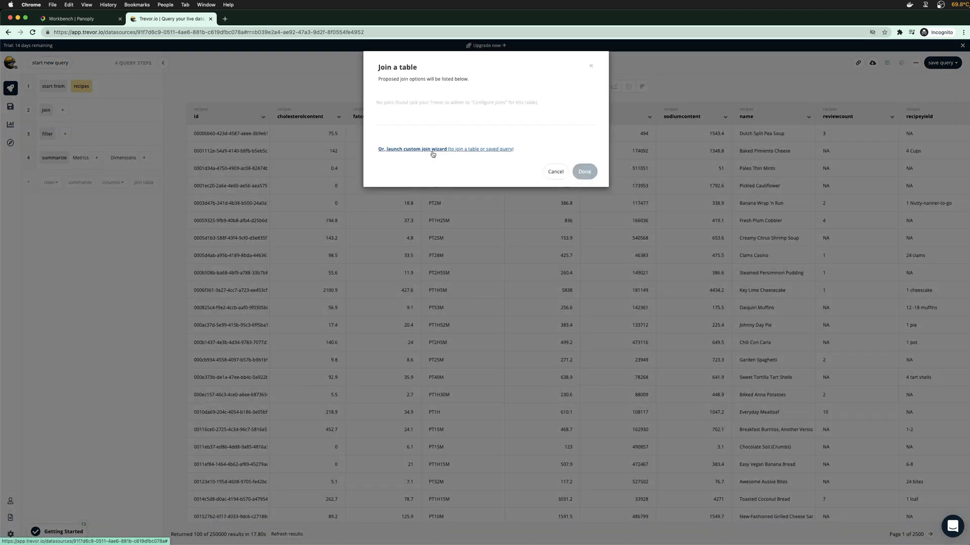
drag(391, 79, 445, 85)
click(446, 84)
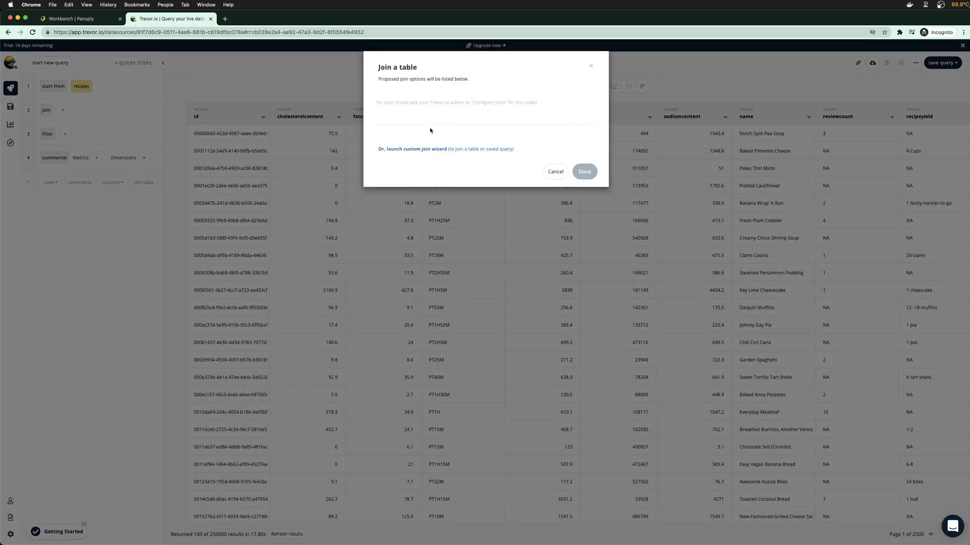
click(429, 150)
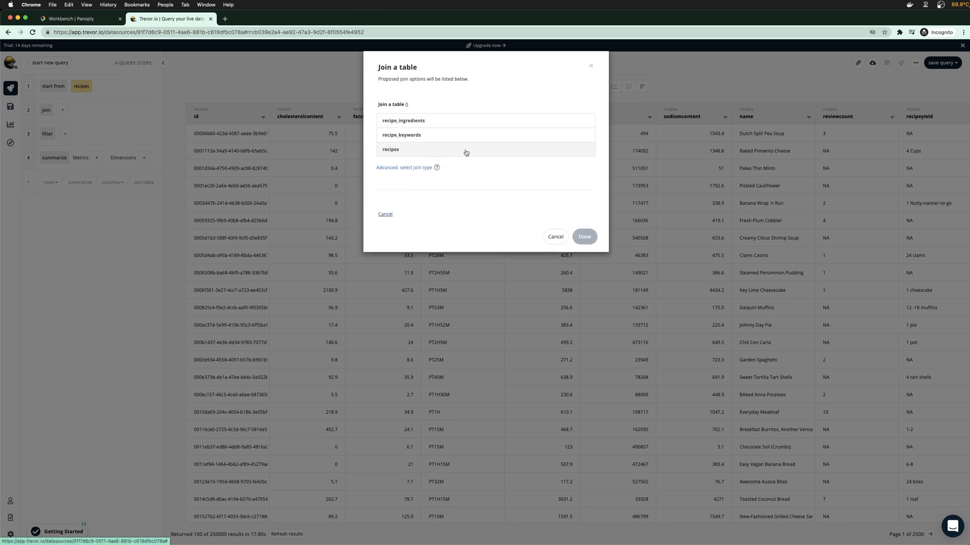
click(418, 135)
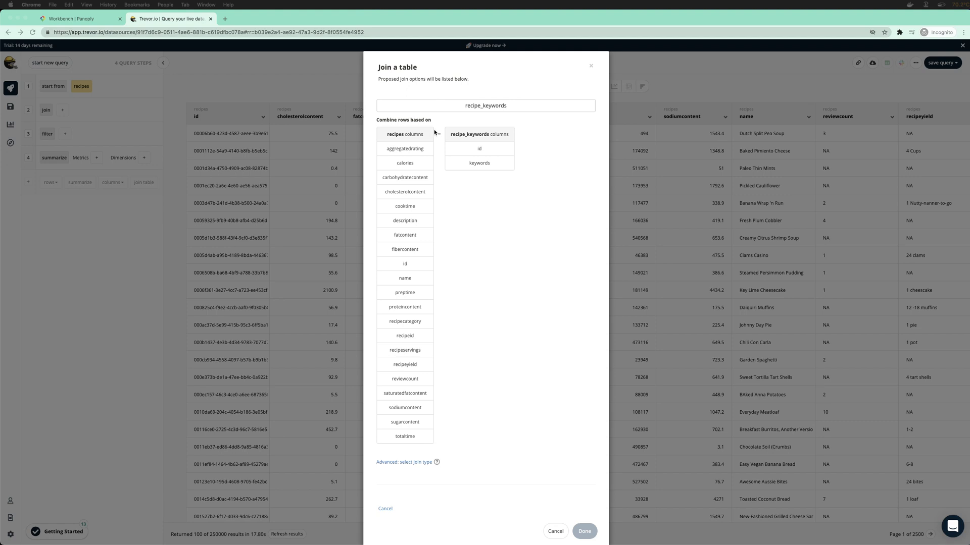
Replace the recipe_keywords join with recipe_ingredients, matching on the recipes recipeid column
click(412, 264)
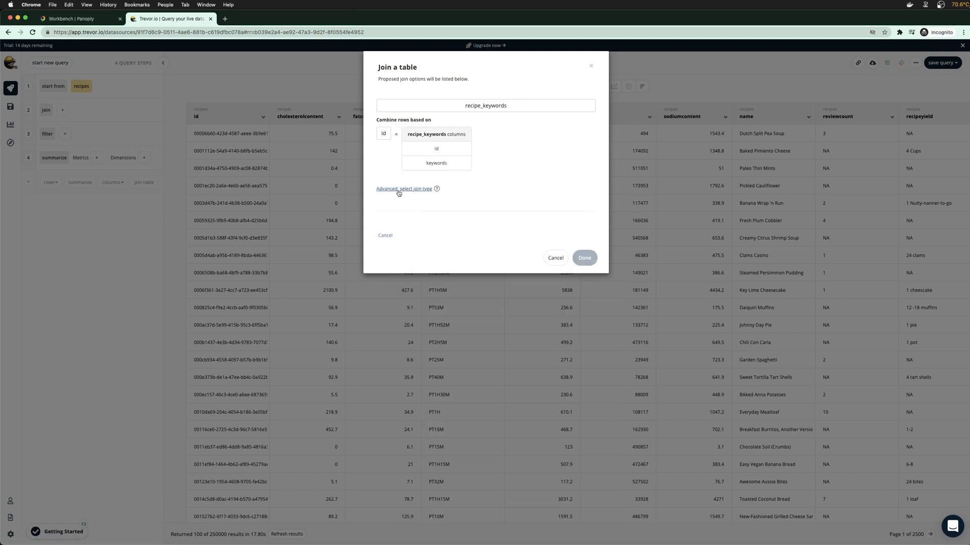
click(386, 235)
click(422, 150)
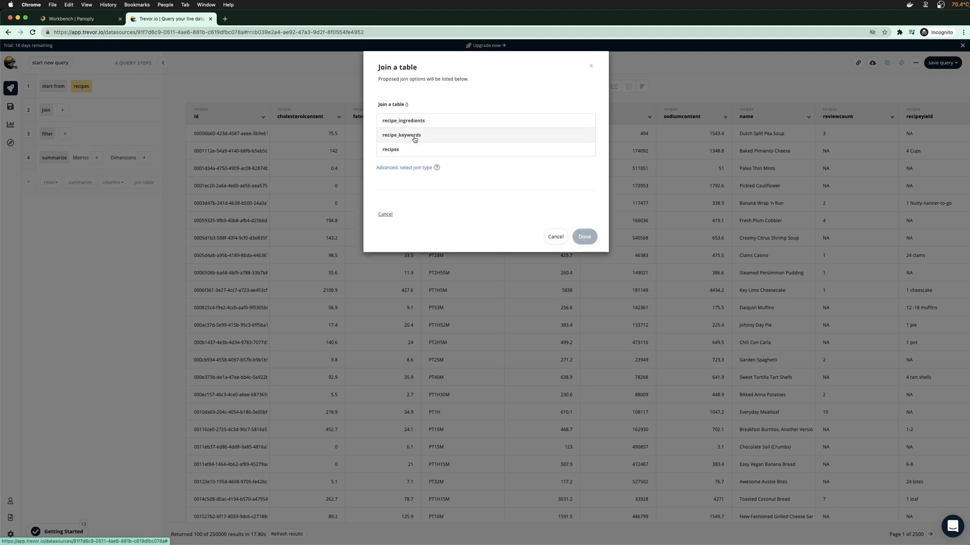
click(411, 121)
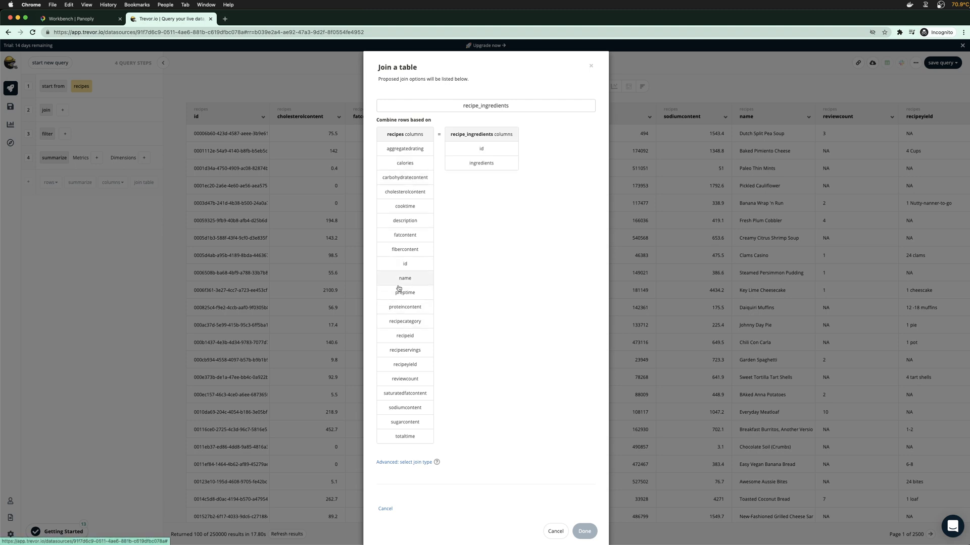
click(404, 336)
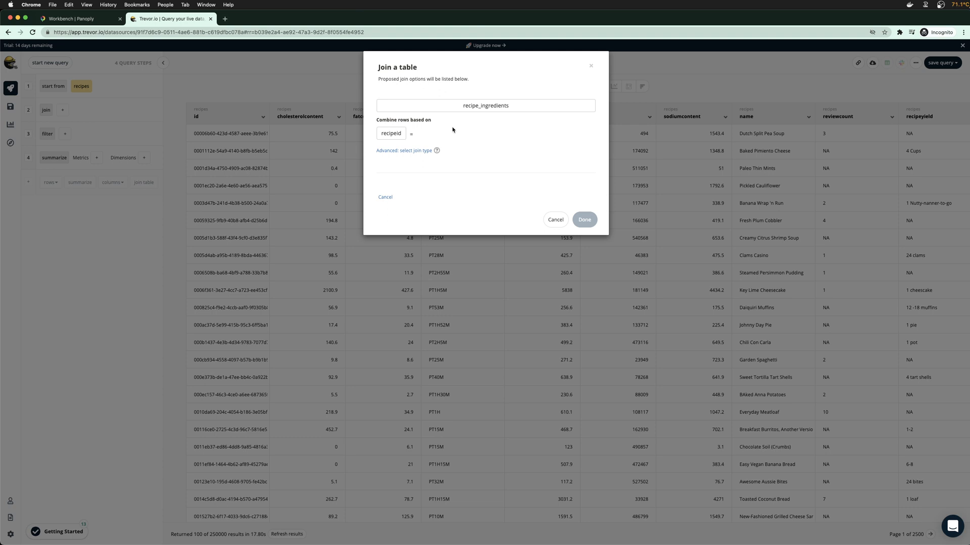
Keep Left join as the join type and match on recipe_ingredients' id column
click(411, 151)
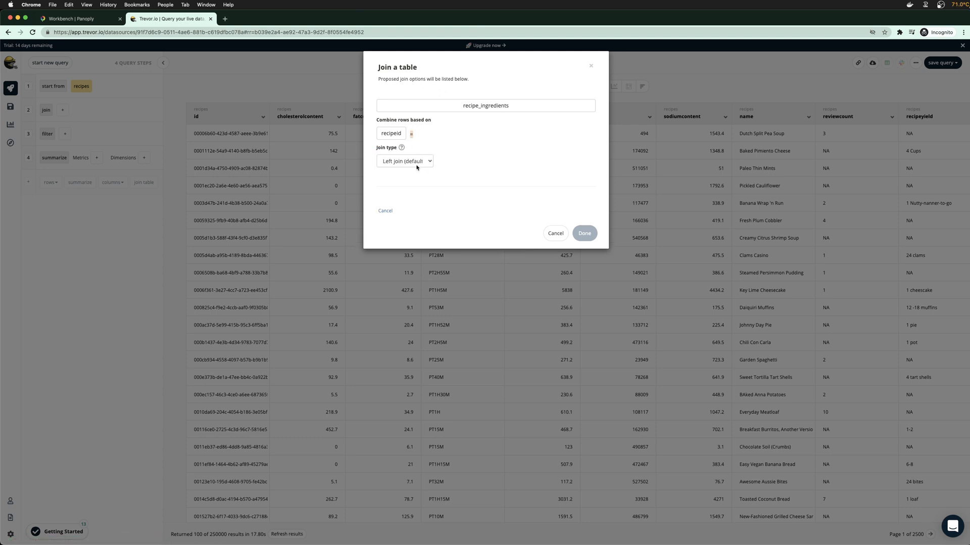
click(414, 163)
click(414, 161)
click(397, 136)
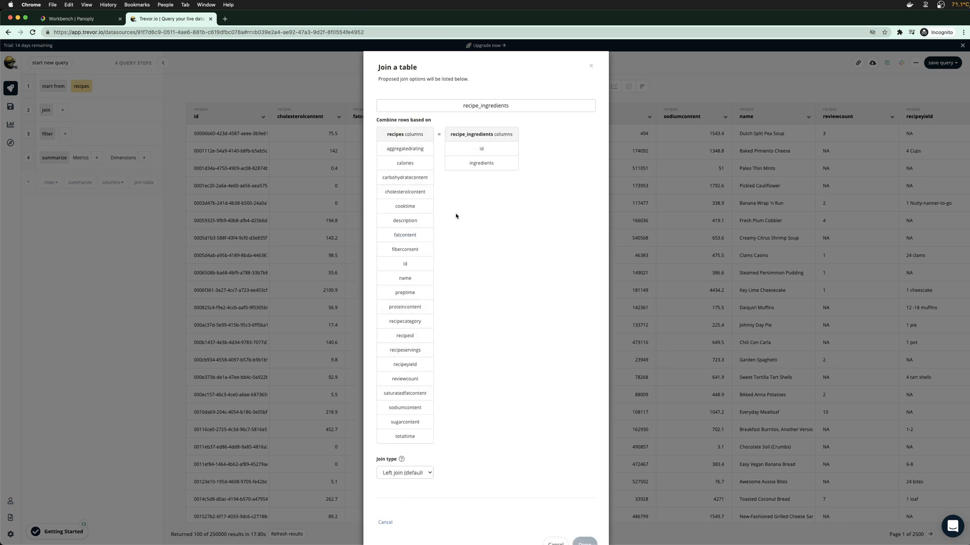
click(480, 149)
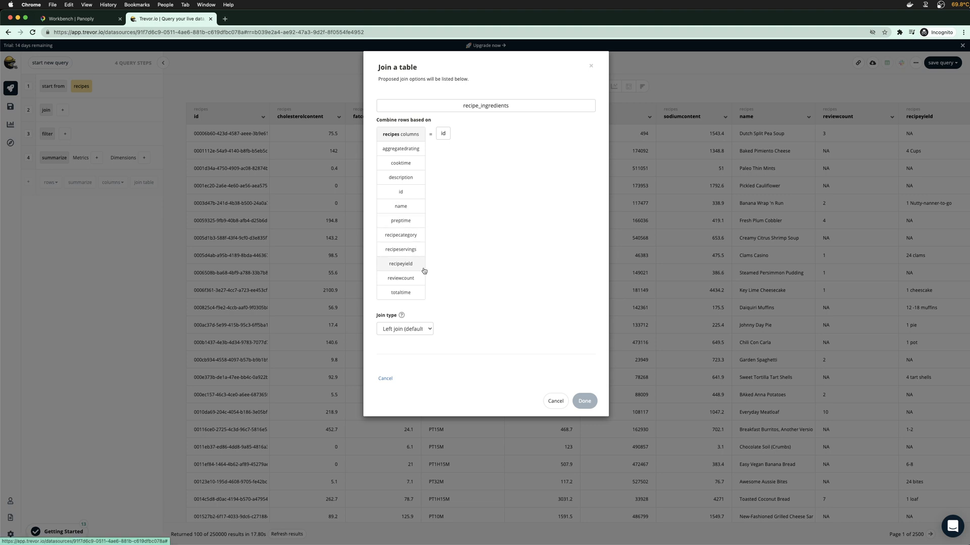
Set up an Inner join to recipe_ingredients, then close the Join a table dialog unapplied
key(super+Tab)
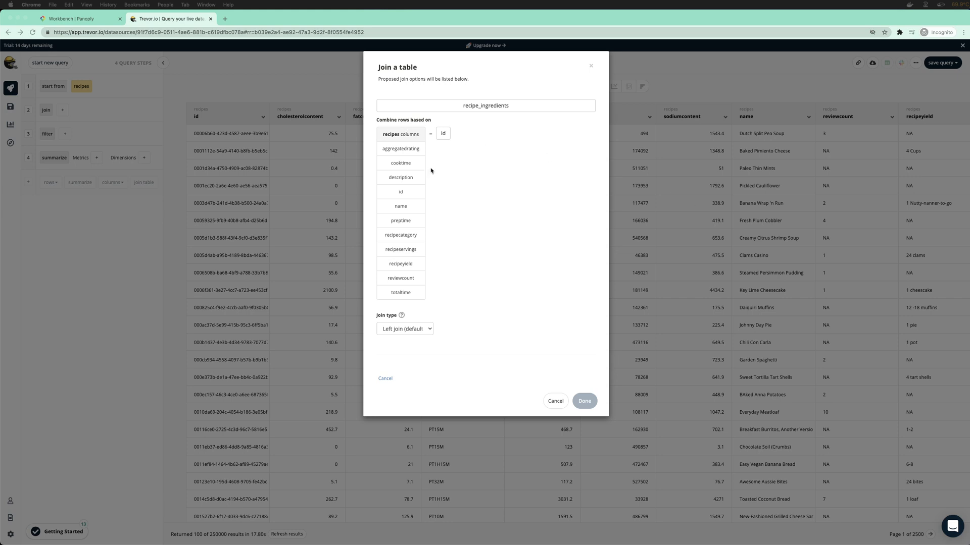
click(405, 276)
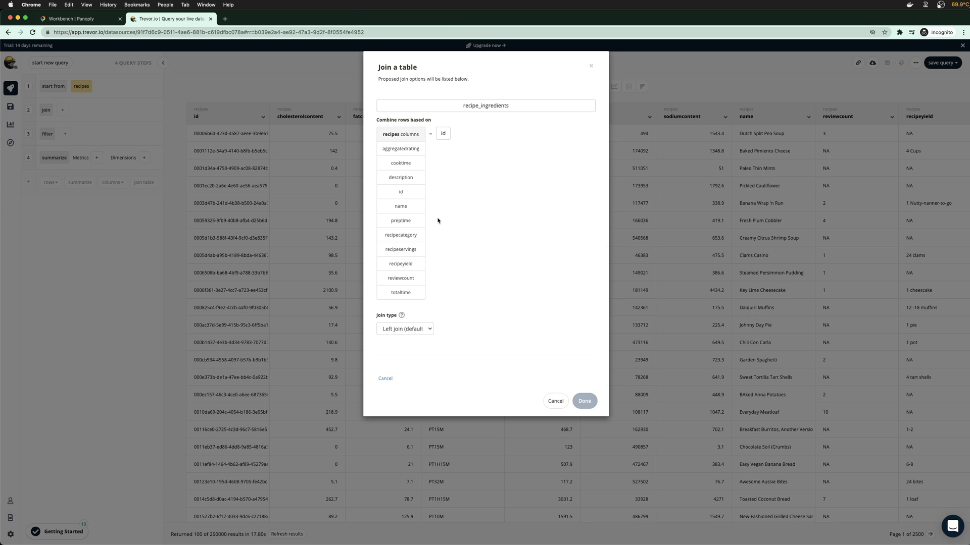
key(shift+super+grave)
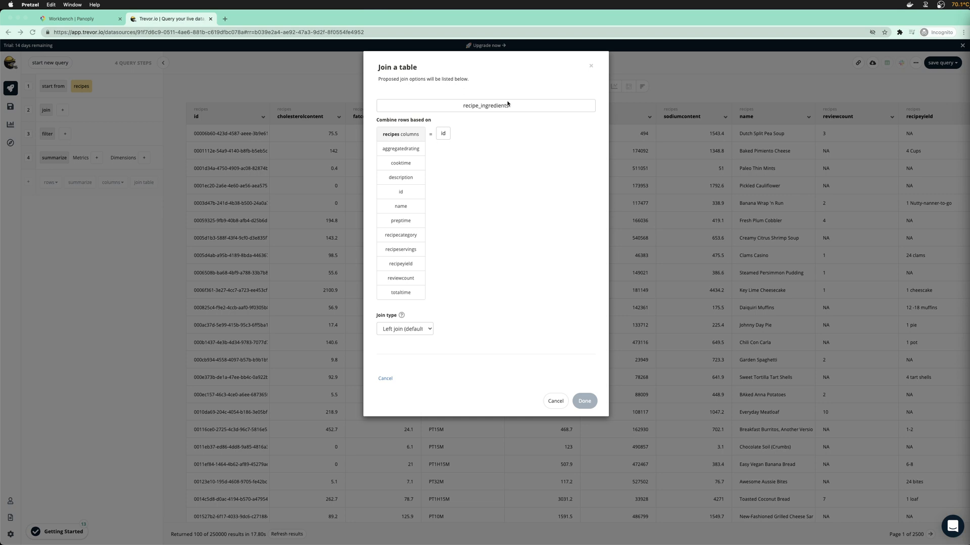
click(468, 67)
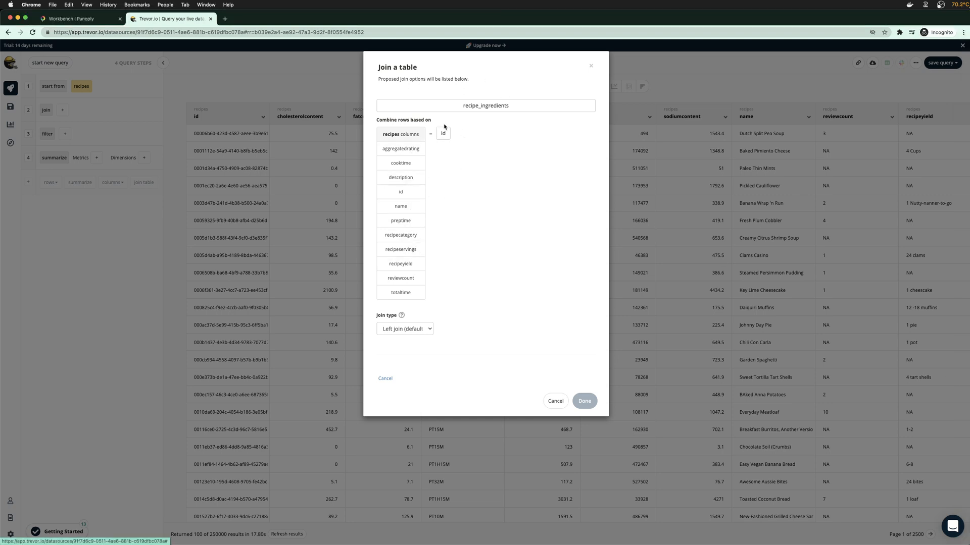
click(413, 108)
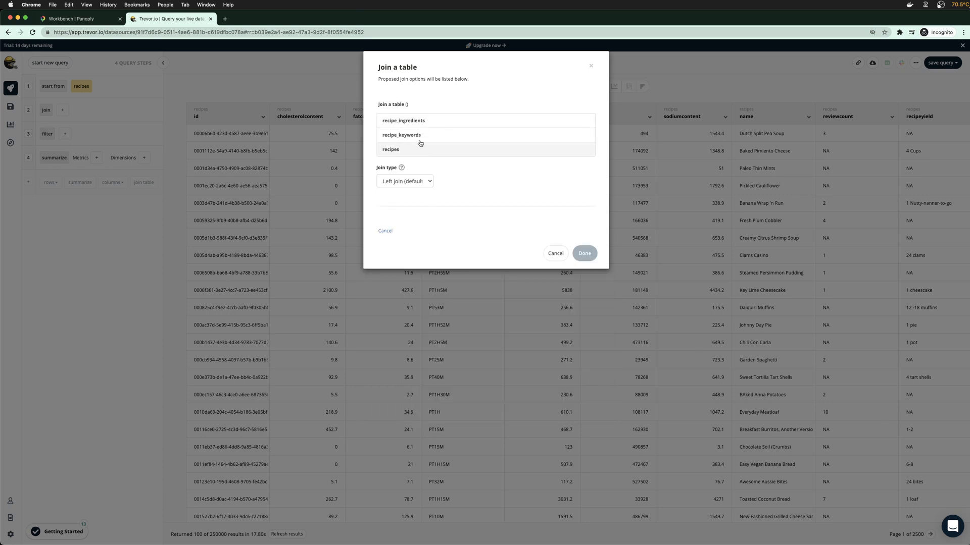
click(419, 121)
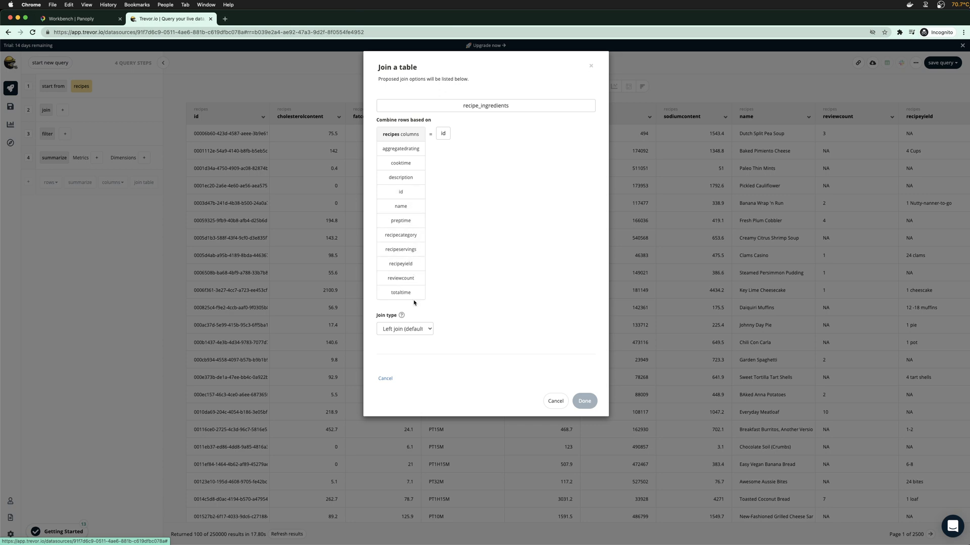
click(415, 333)
click(406, 353)
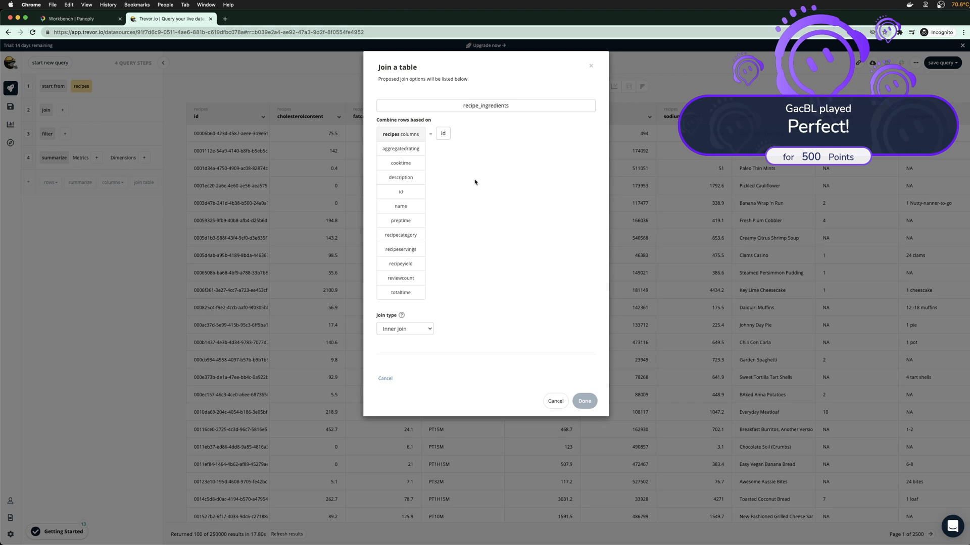
click(589, 67)
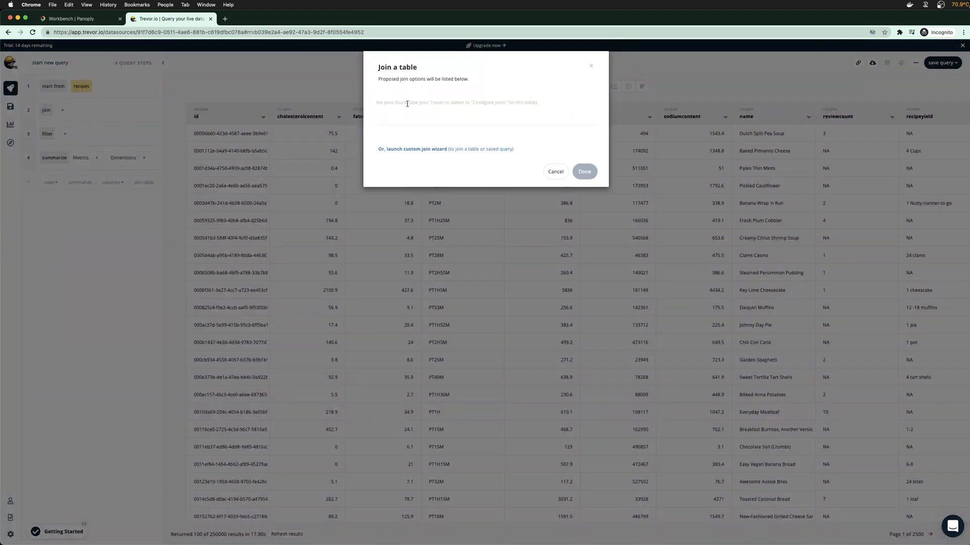
Try a custom join to recipe_ingredients on recipeid, then cancel it
click(443, 150)
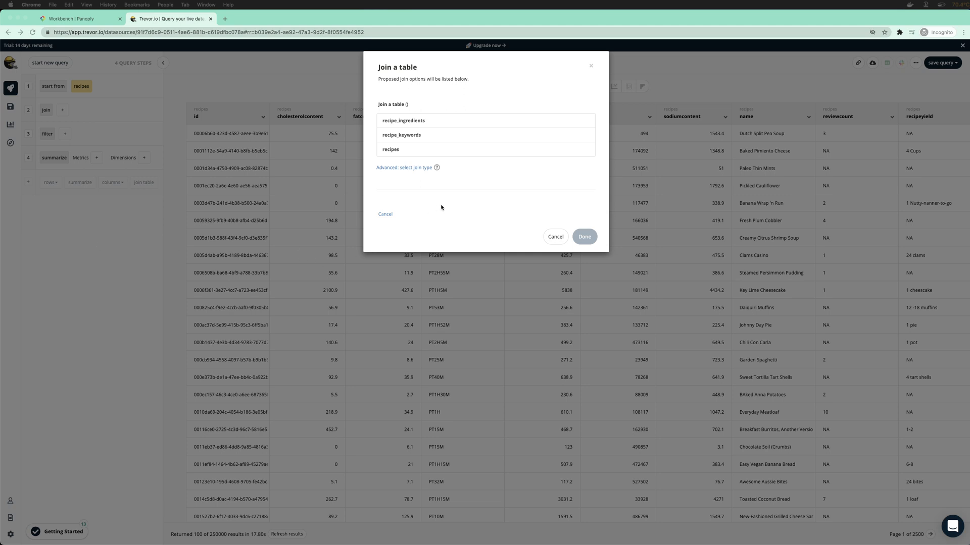
click(414, 125)
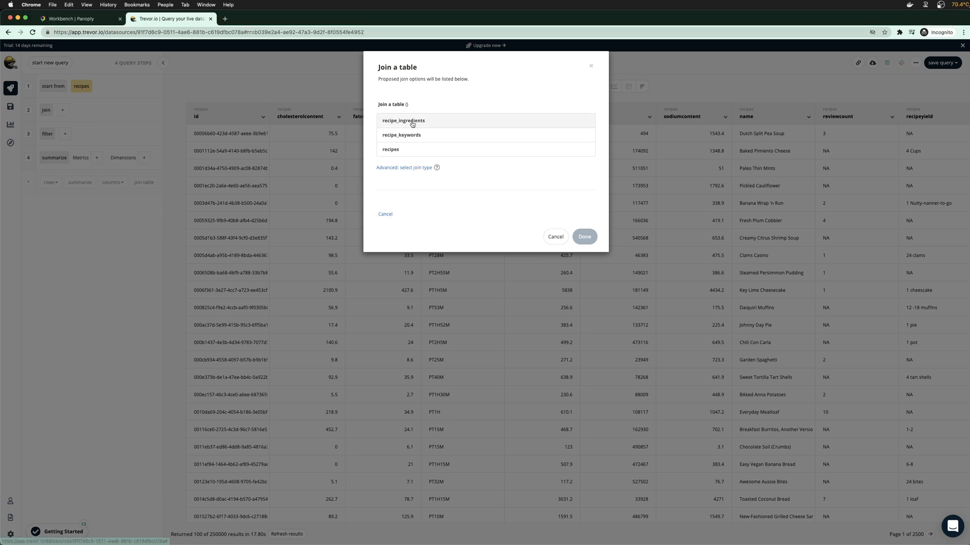
click(413, 121)
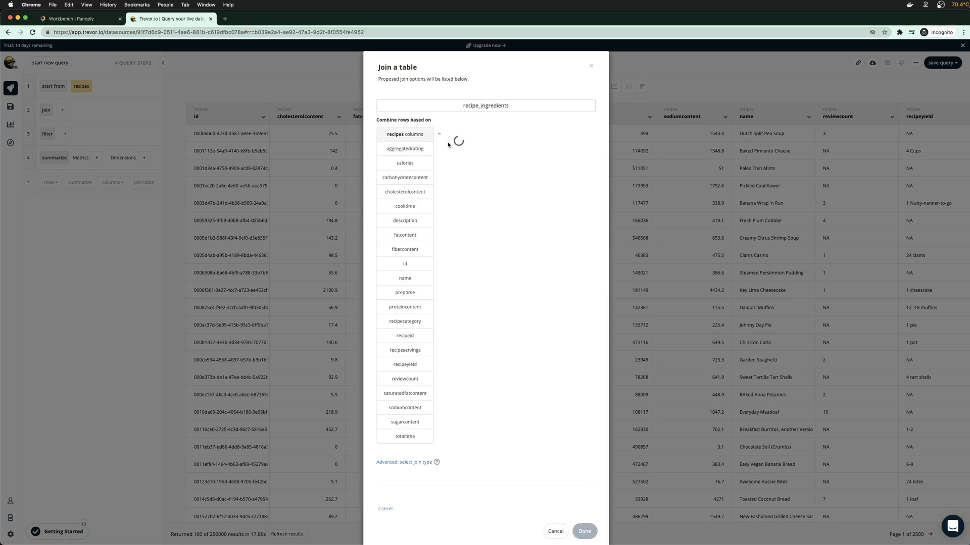
click(412, 336)
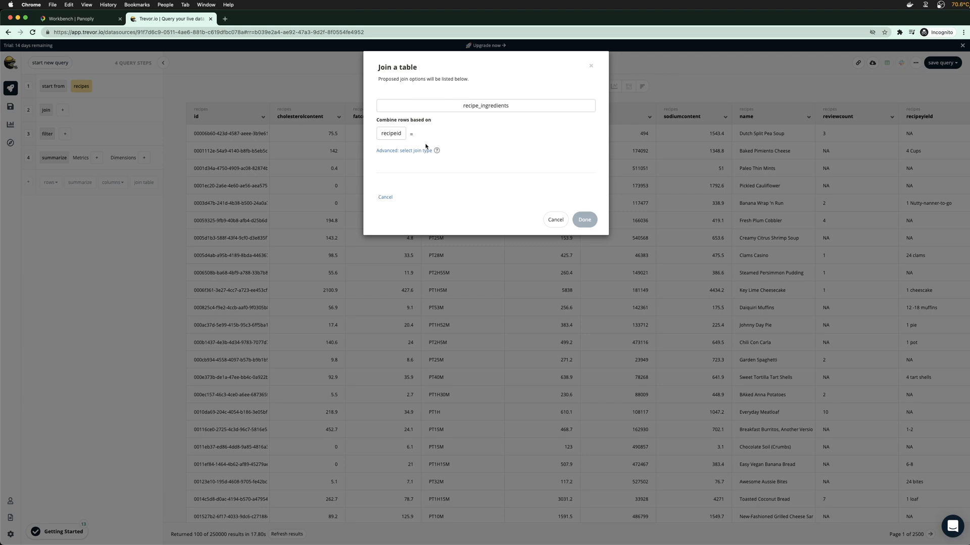
click(555, 220)
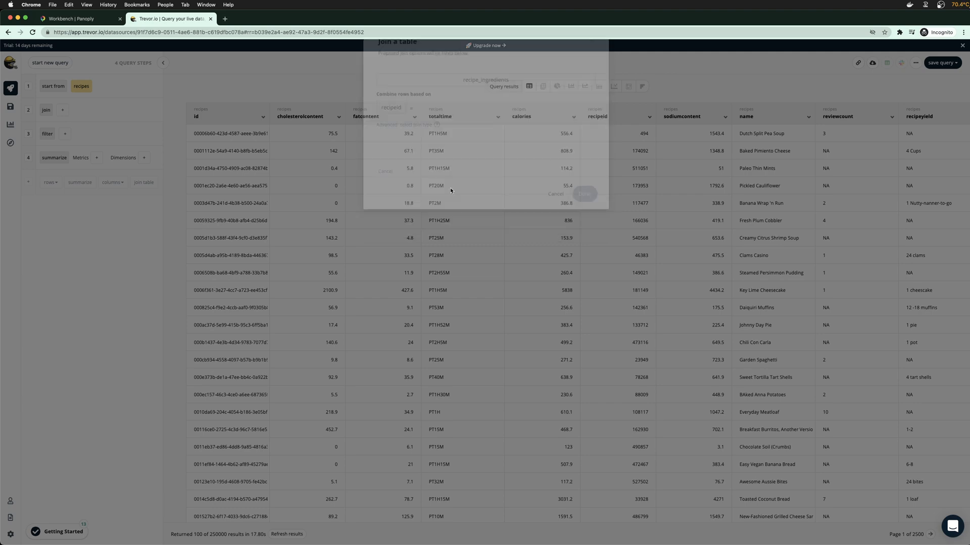
click(81, 18)
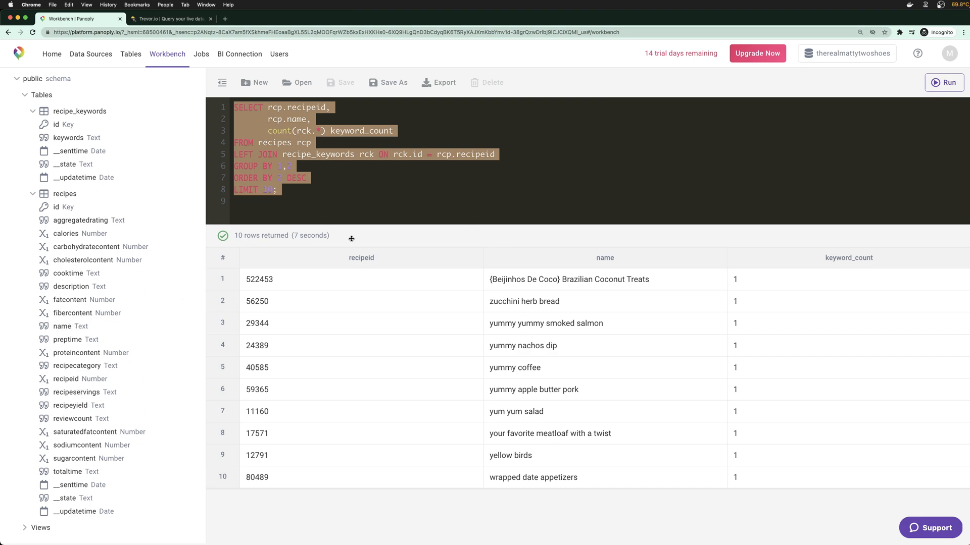
click(171, 19)
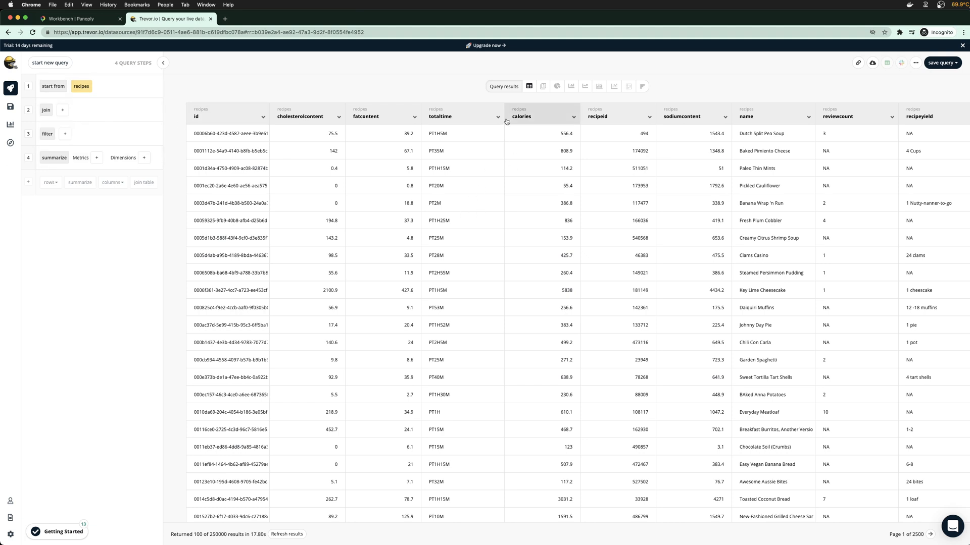
Preview the help for single value charts and pivot tables
click(544, 88)
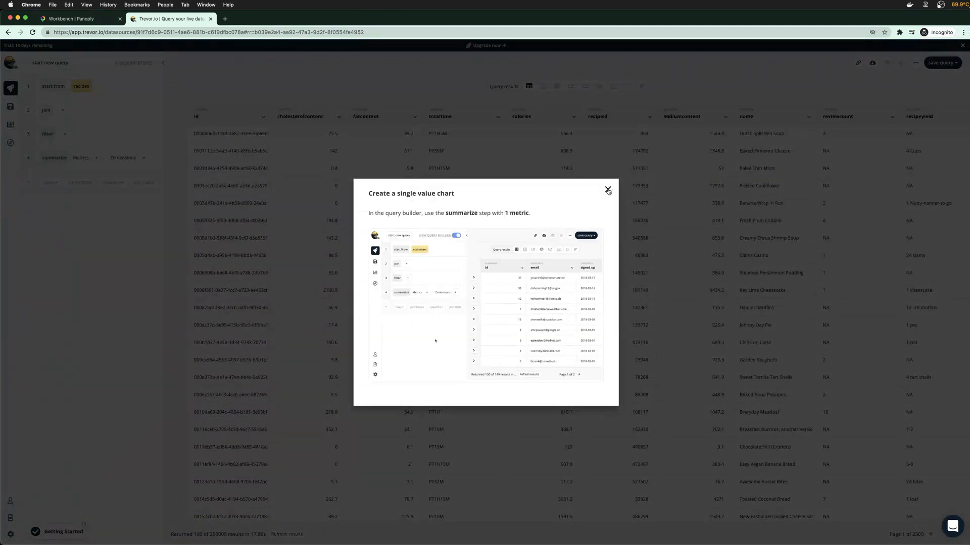
click(607, 190)
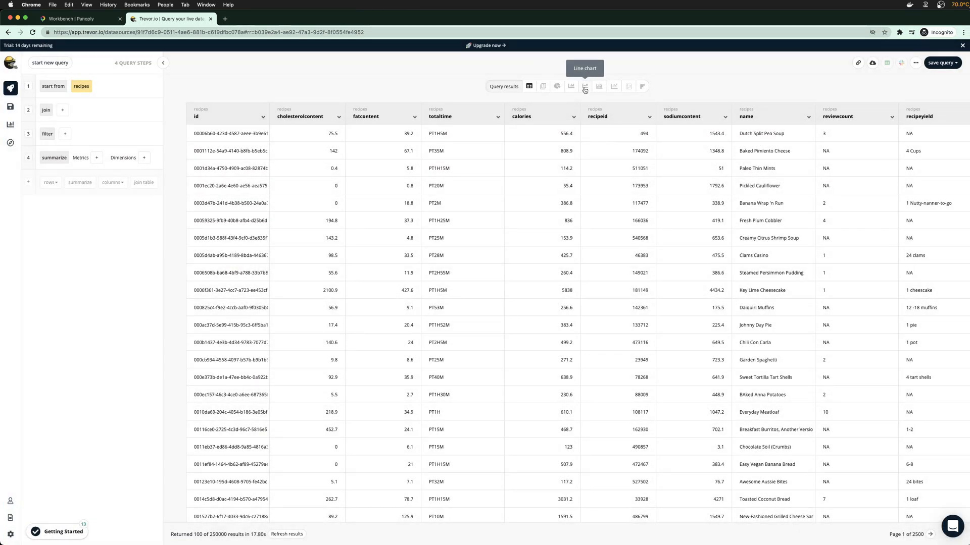
click(628, 87)
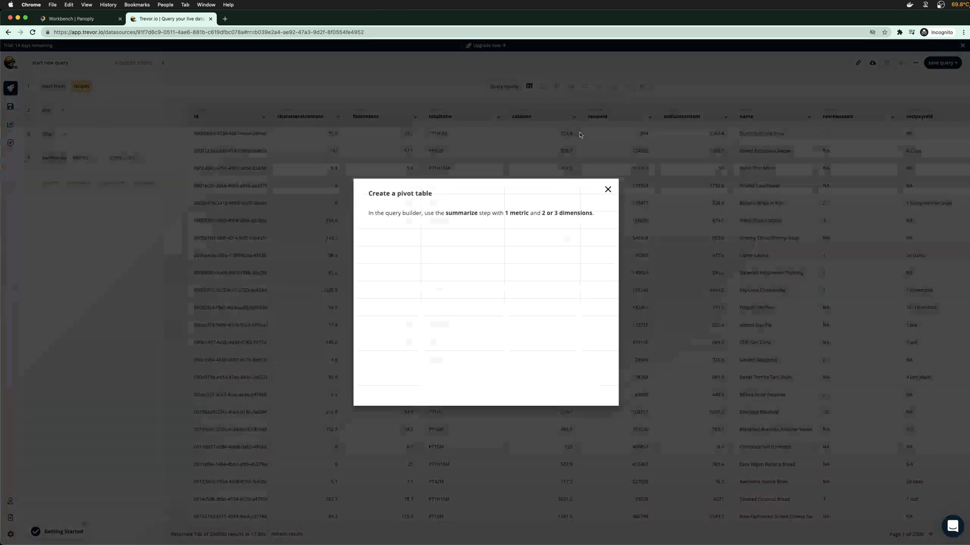
click(608, 189)
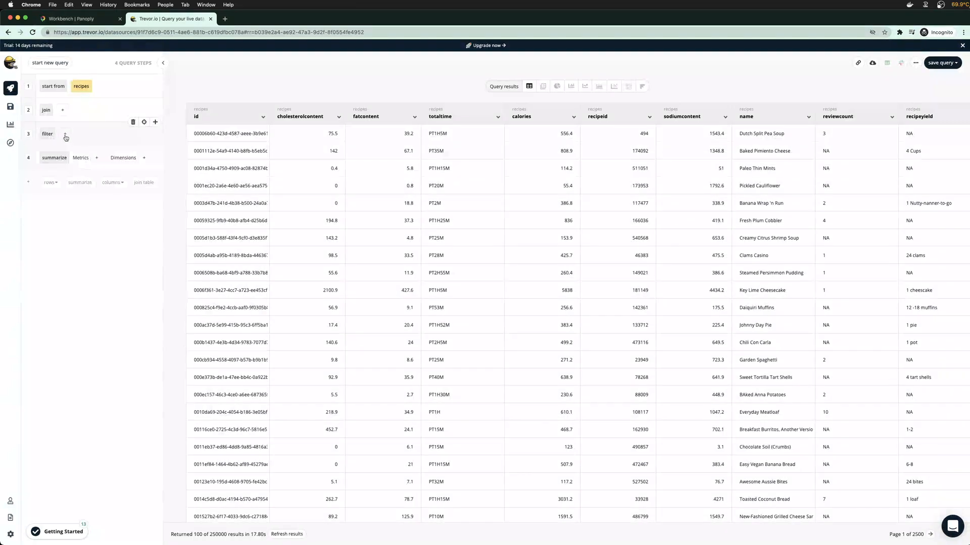
Add a filter keeping only recipes with calories > 500
click(64, 134)
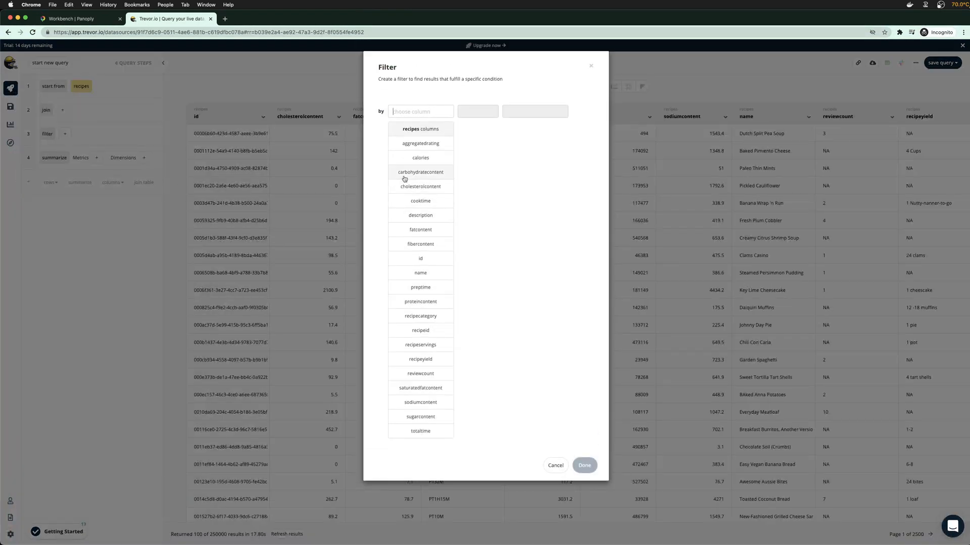
click(421, 157)
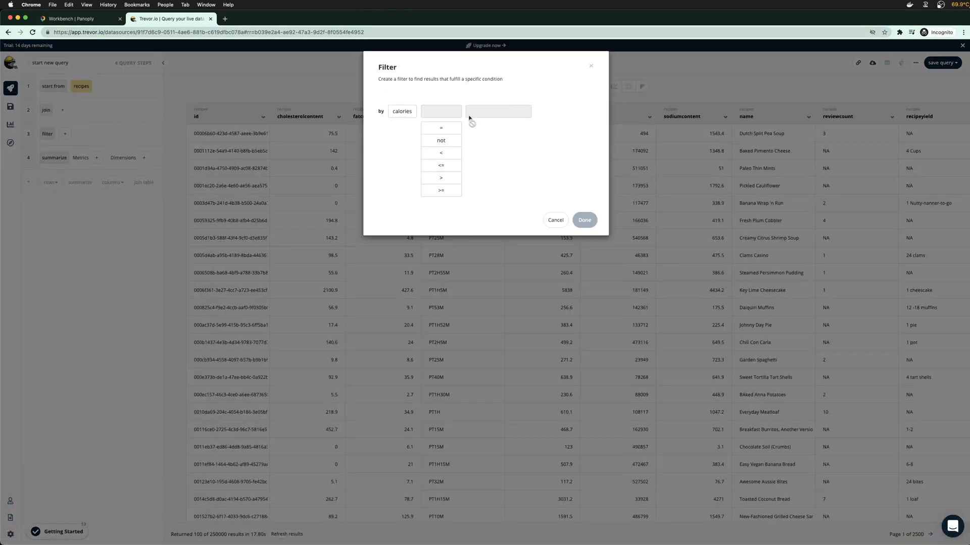
click(447, 177)
text(500)
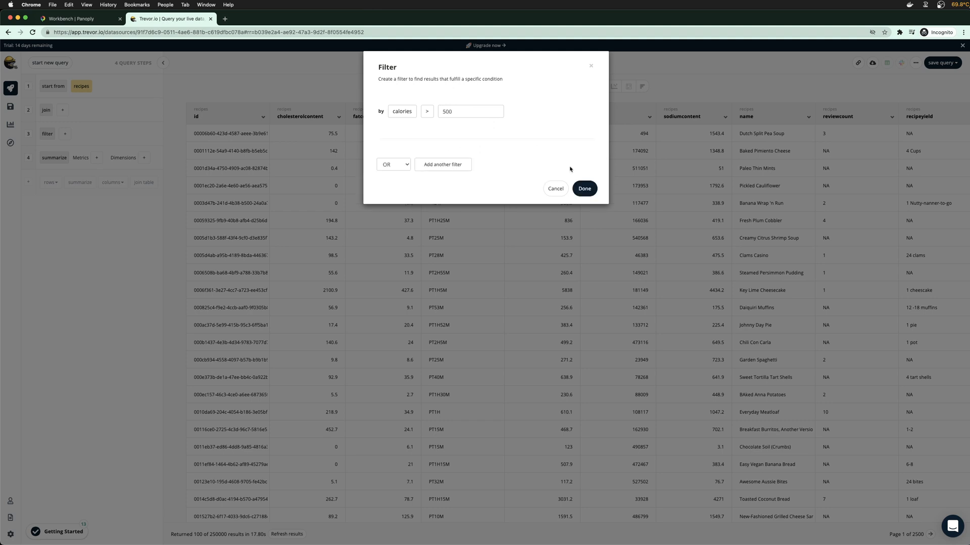
click(584, 189)
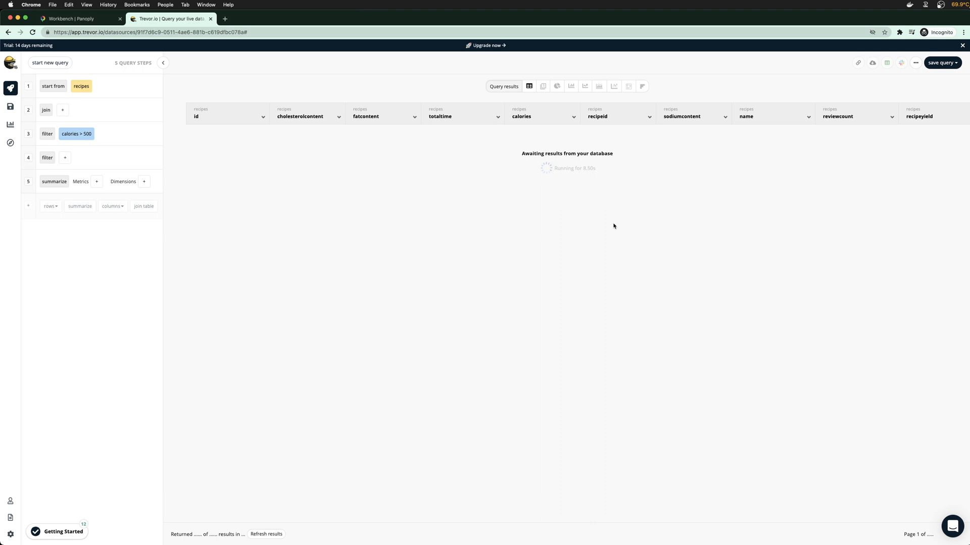
Check the 72227 filtered recipe count, then return to the Panoply Workbench
scroll(677, 206, right, 5)
scroll(677, 206, left, 6)
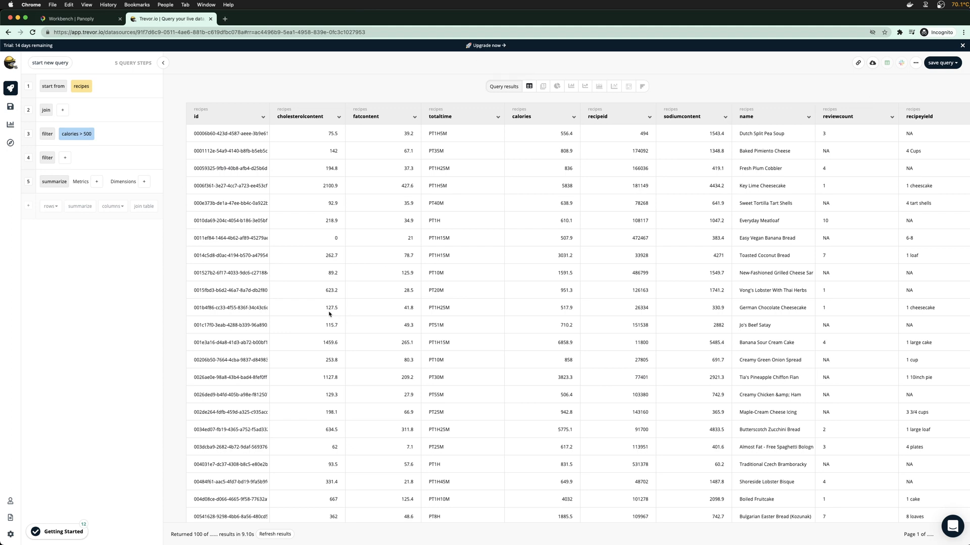
drag(214, 535, 225, 533)
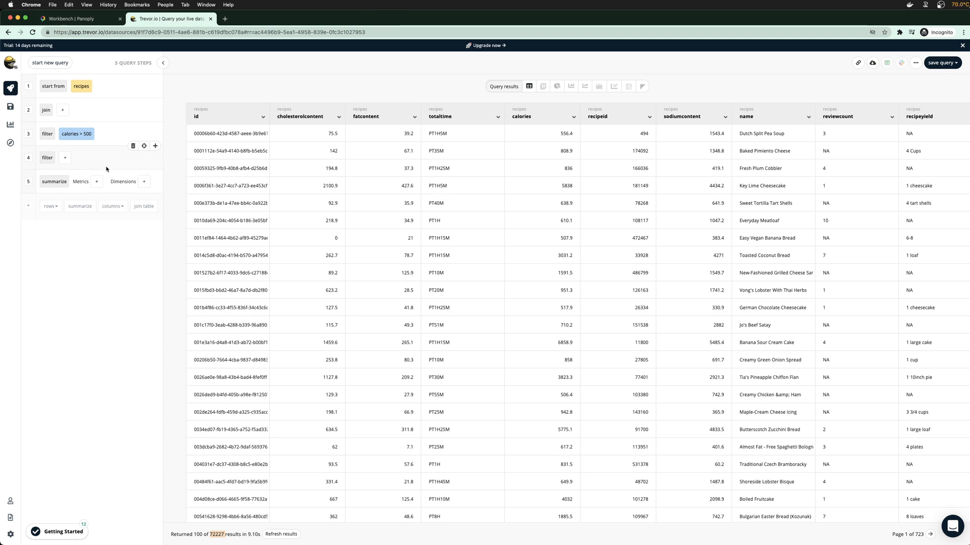
click(64, 20)
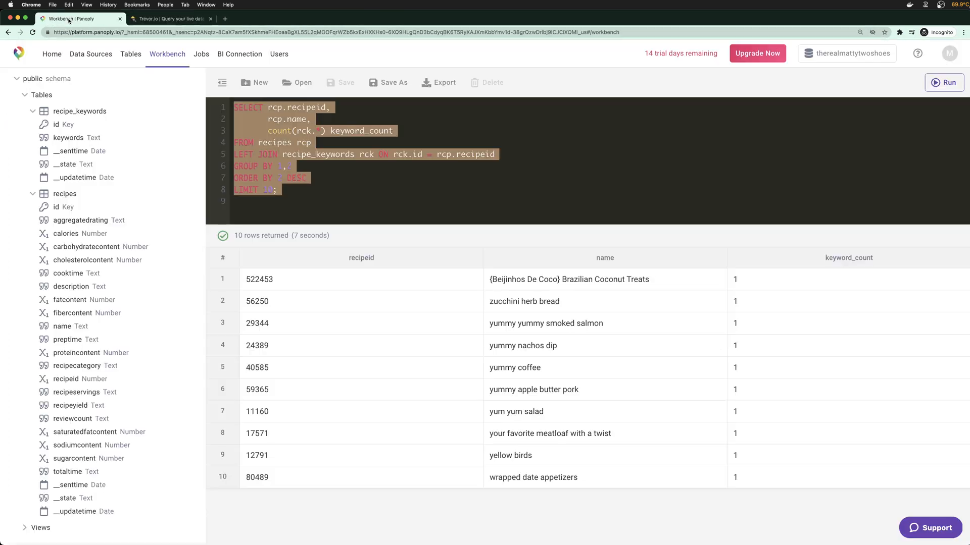
Browse the Jobs and BI connection pages, reload, then open an empty Workbench SQL editor
click(201, 54)
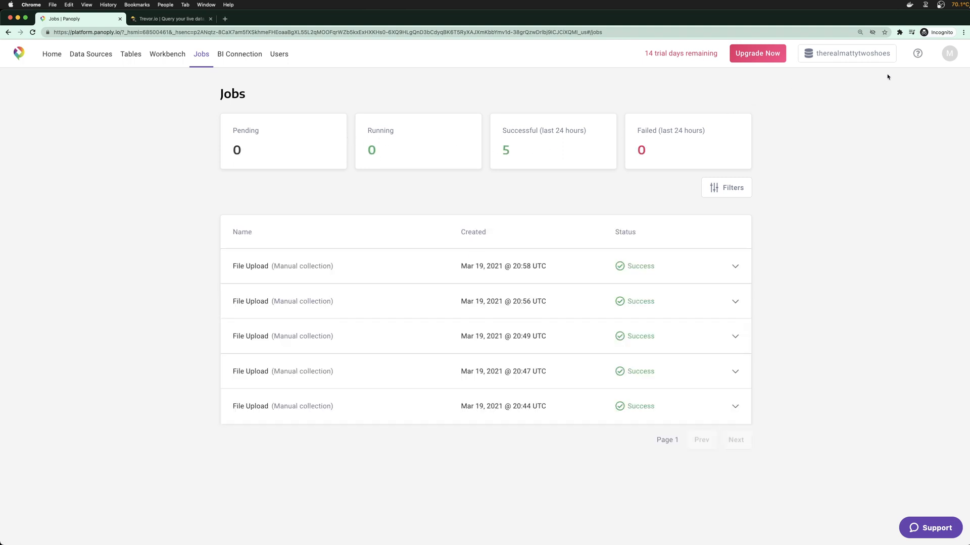
click(233, 59)
scroll(420, 271, down, 3)
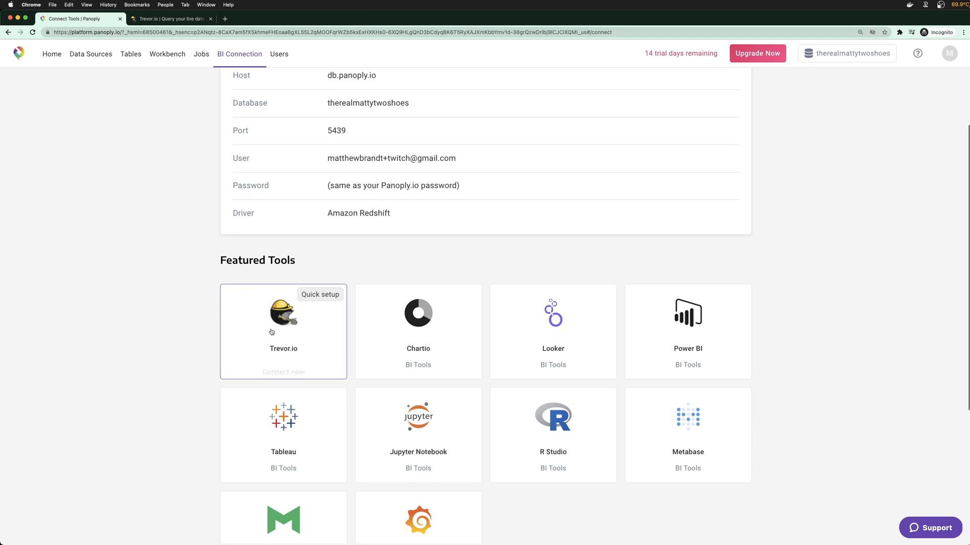
scroll(191, 337, up, 3)
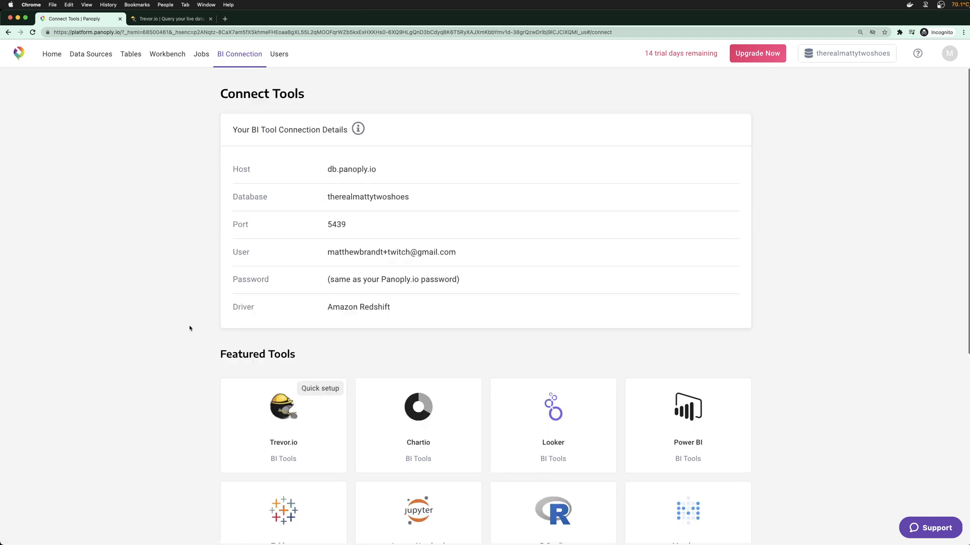
key(super+r)
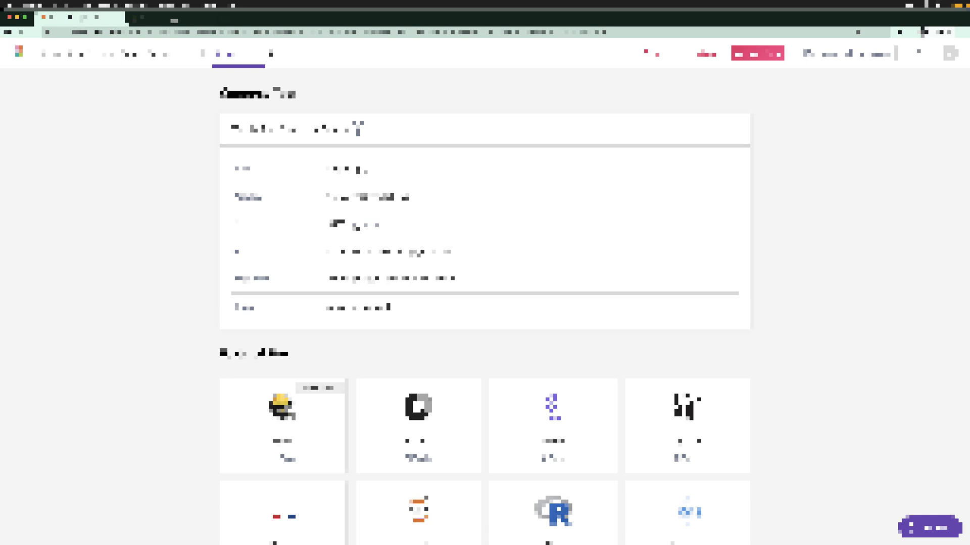
scroll(315, 255, down, 1)
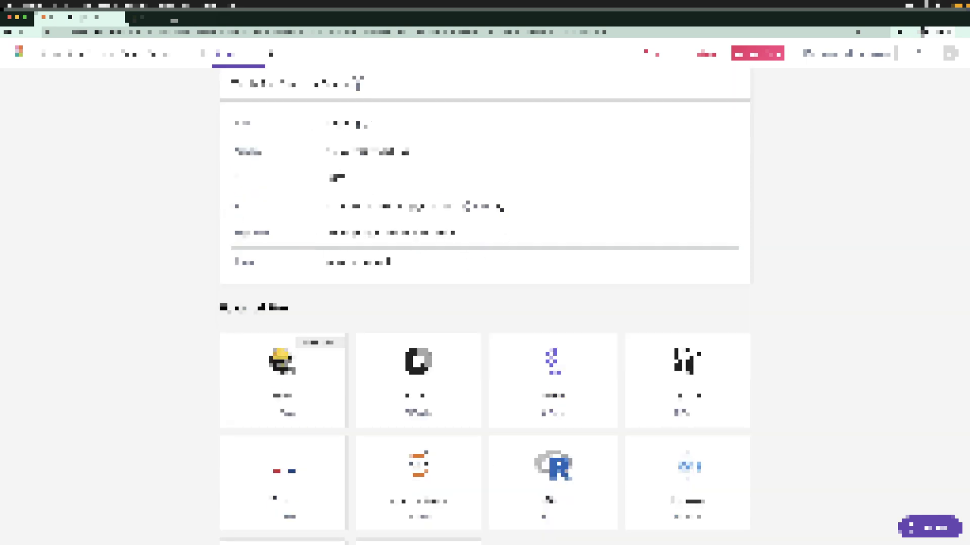
scroll(467, 255, down, 3)
scroll(569, 192, up, 3)
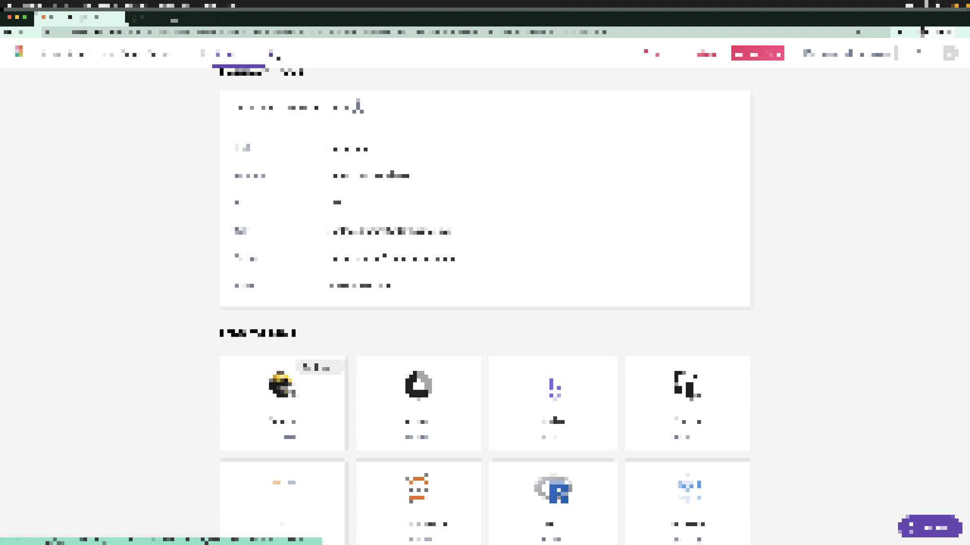
scroll(418, 308, down, 3)
scroll(419, 308, up, 3)
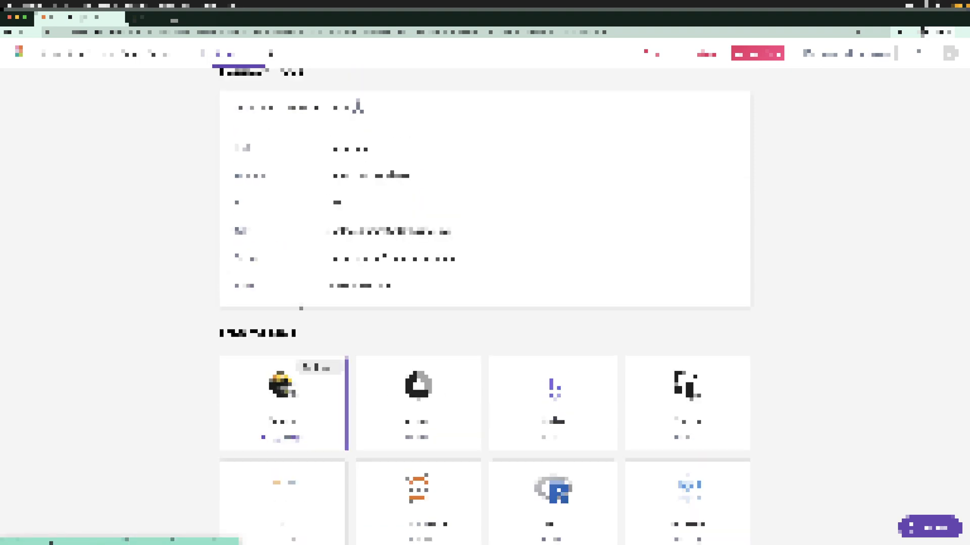
click(182, 56)
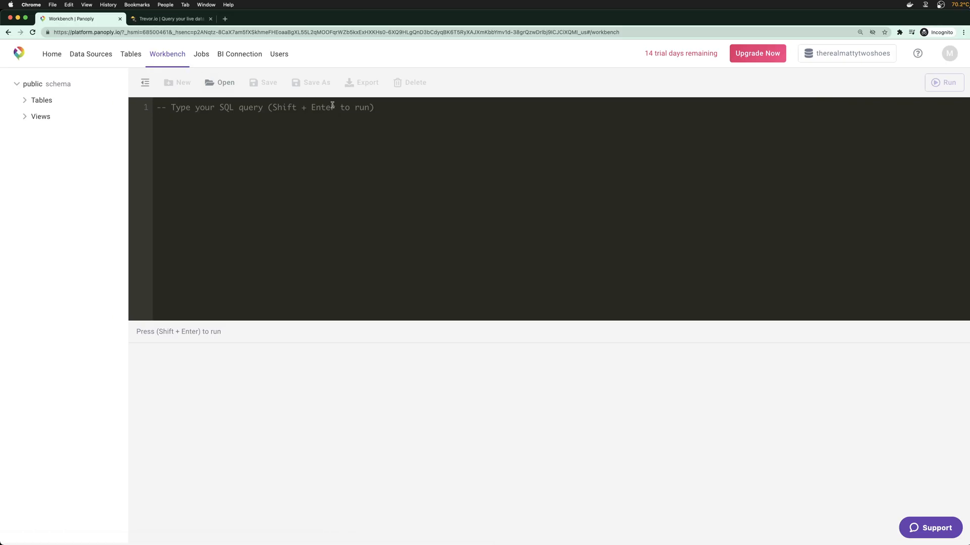
Review the output of the 20:58 and 20:56 upload jobs, then go to Tables
click(201, 55)
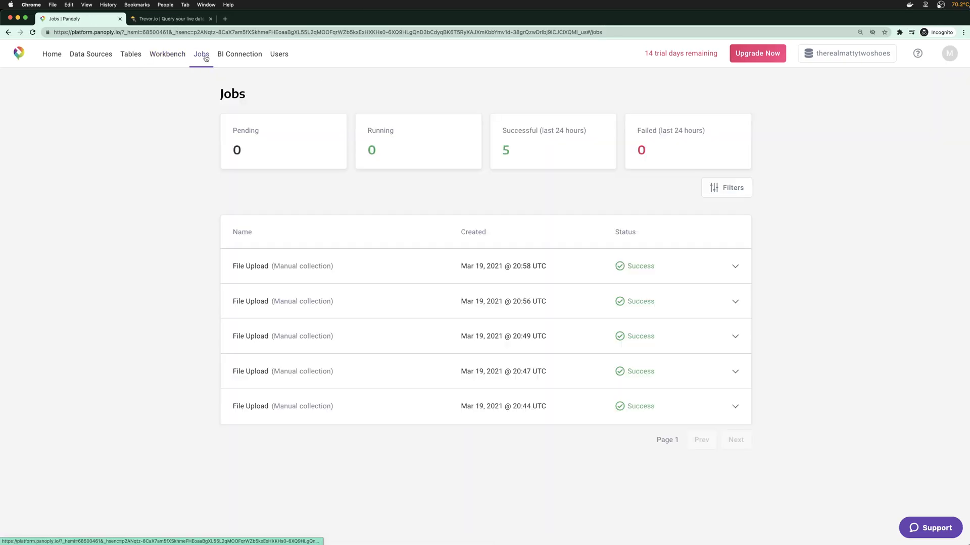
click(536, 270)
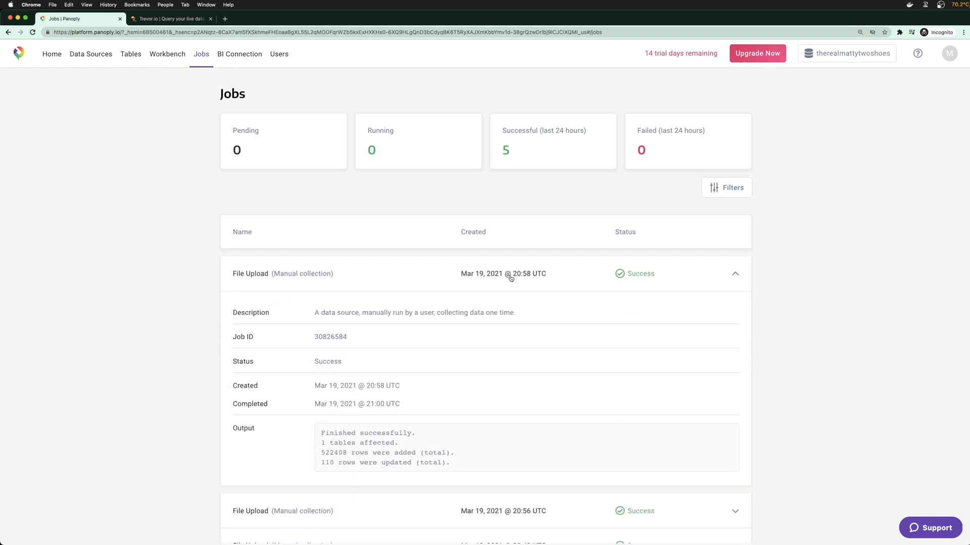
scroll(475, 309, down, 3)
drag(321, 281, 451, 313)
click(451, 314)
click(410, 357)
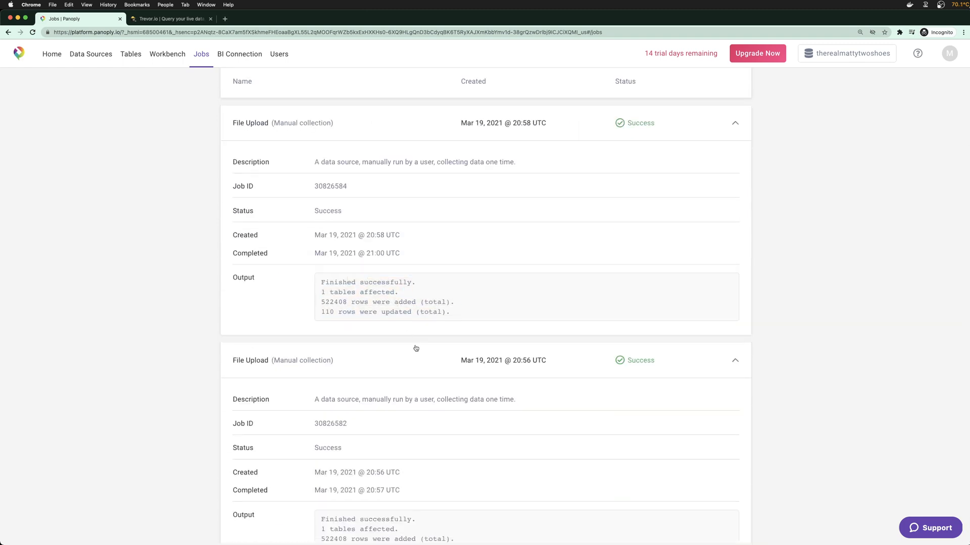
scroll(414, 349, down, 4)
drag(336, 317, 433, 336)
click(450, 347)
scroll(450, 346, up, 6)
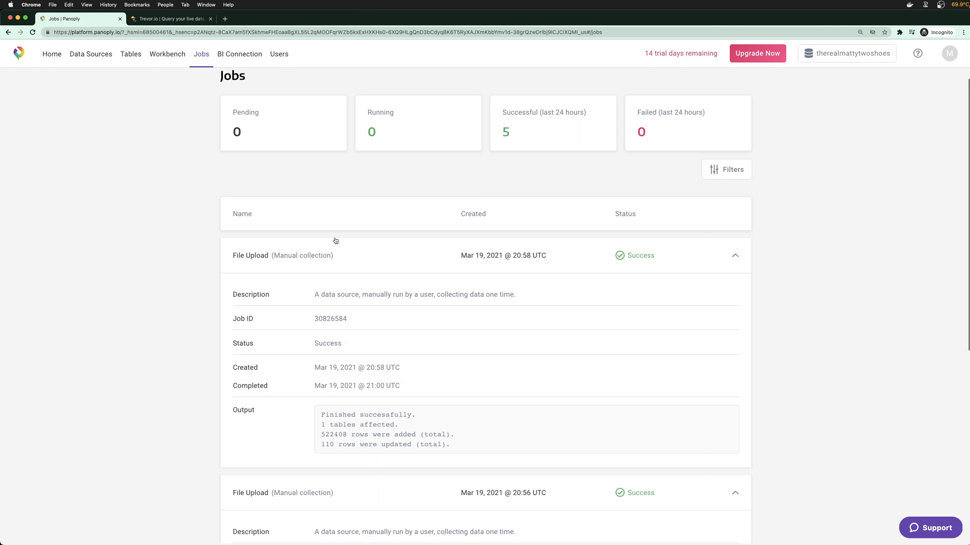
scroll(283, 202, up, 1)
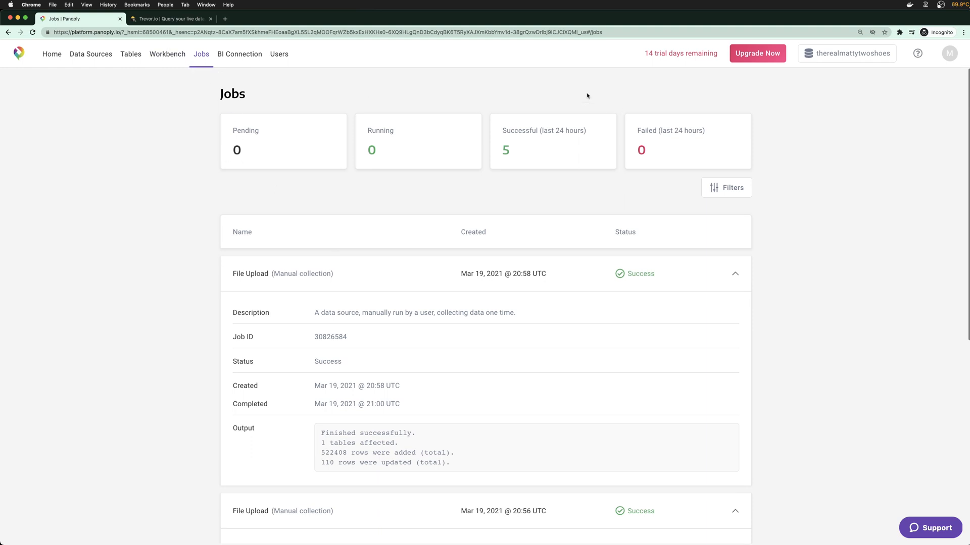
click(132, 54)
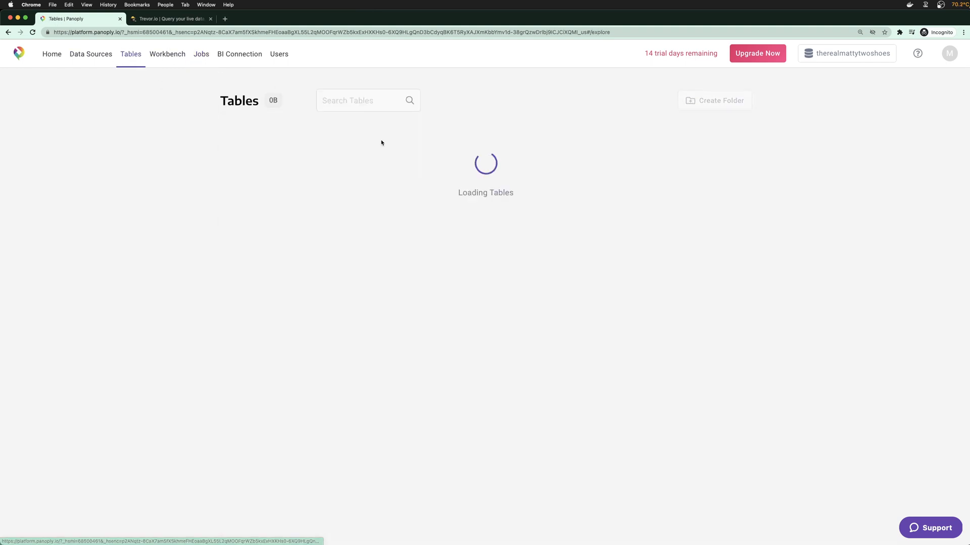
Add a new Google Sheets data source from Panoply's Data Sources list
click(96, 54)
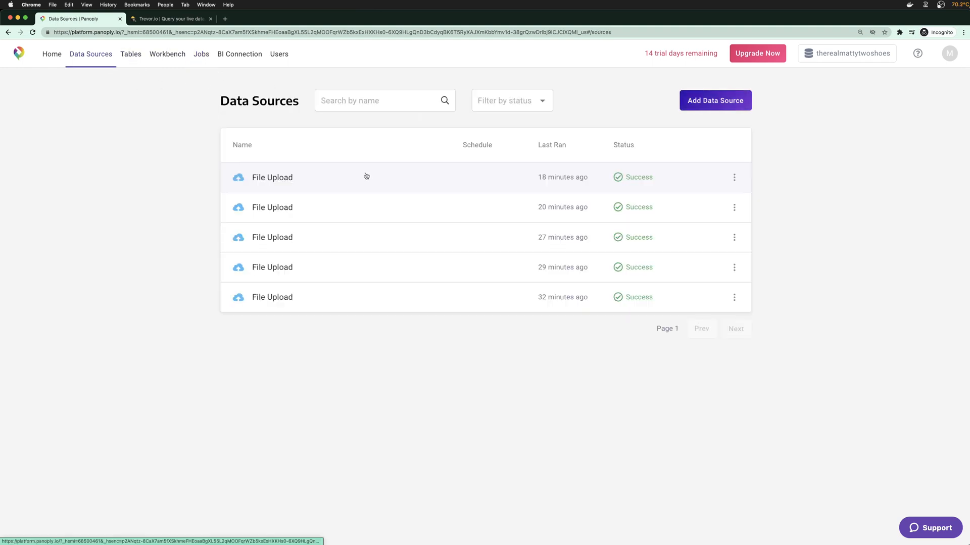
click(704, 106)
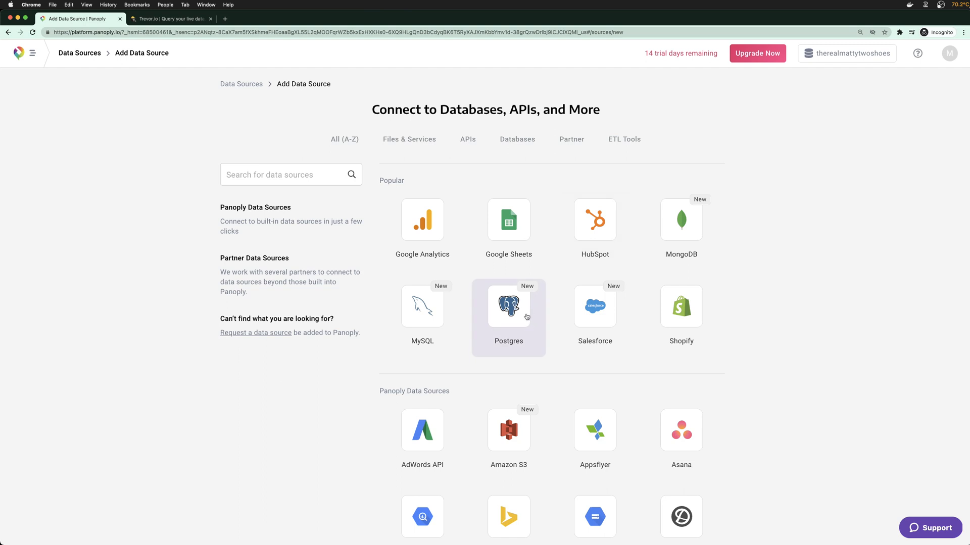
click(504, 276)
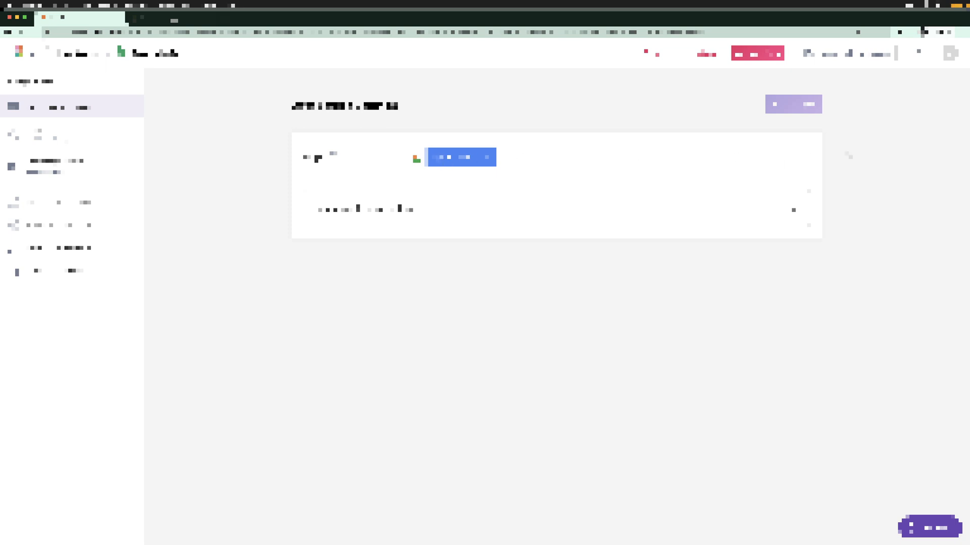
Search the support widget for 'dark mode', minimize it, then start Sign in with Google
right_click(871, 147)
click(864, 130)
click(964, 32)
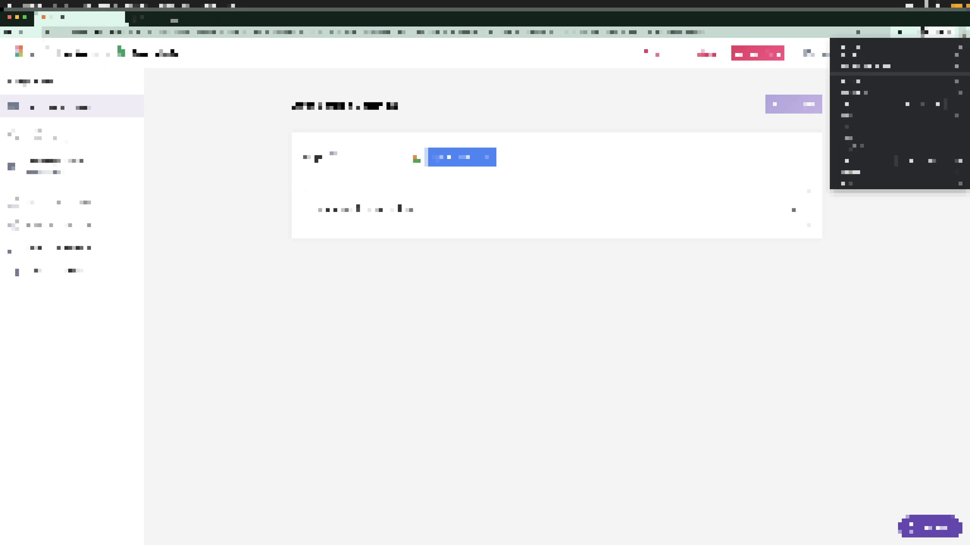
click(963, 34)
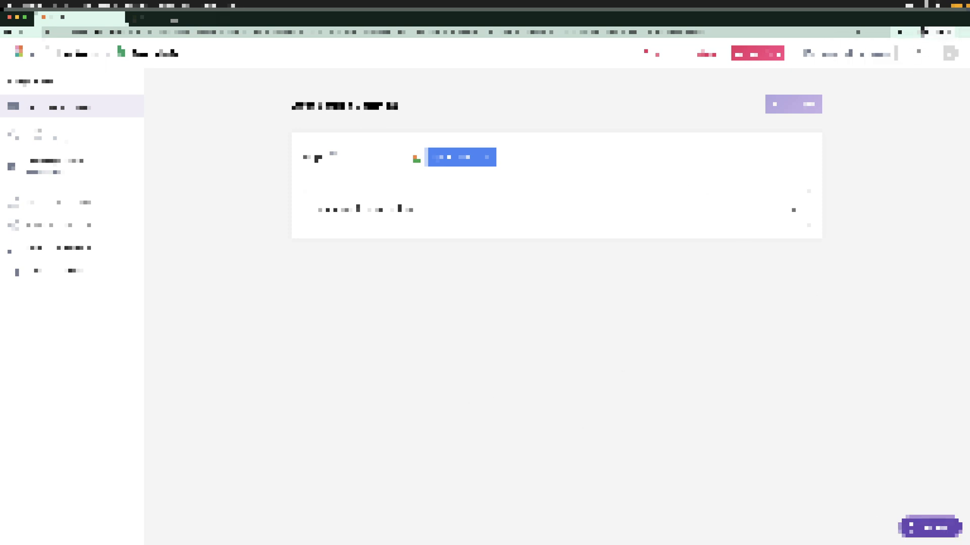
click(941, 531)
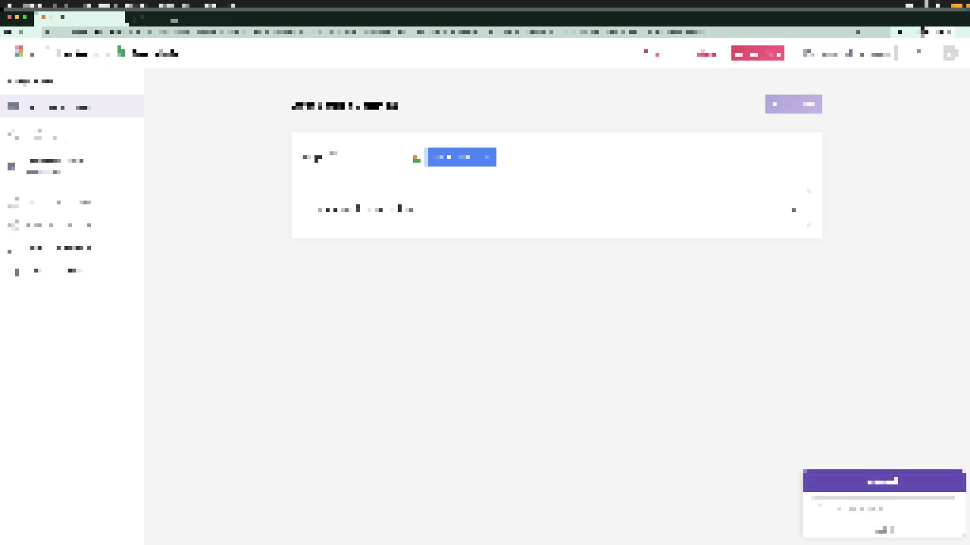
text(dark mode)
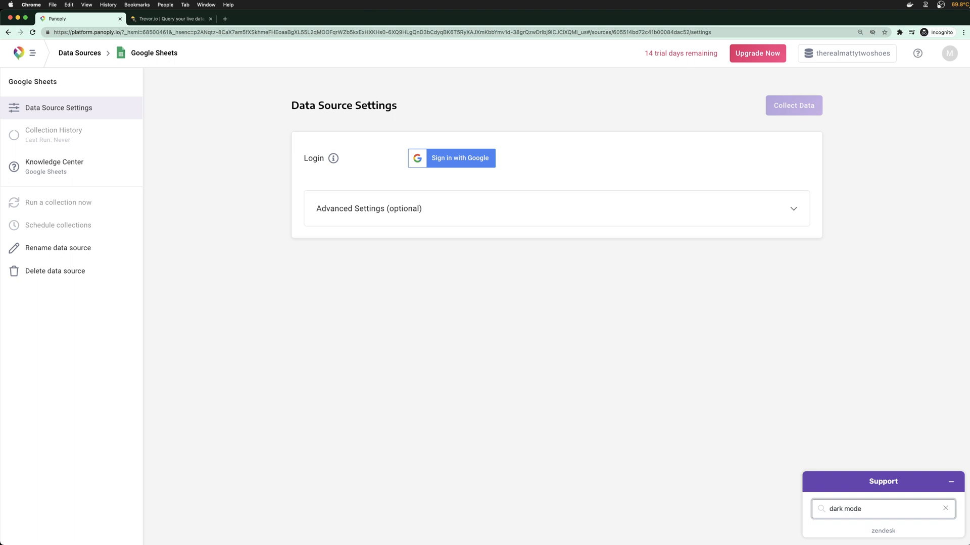
key(Return)
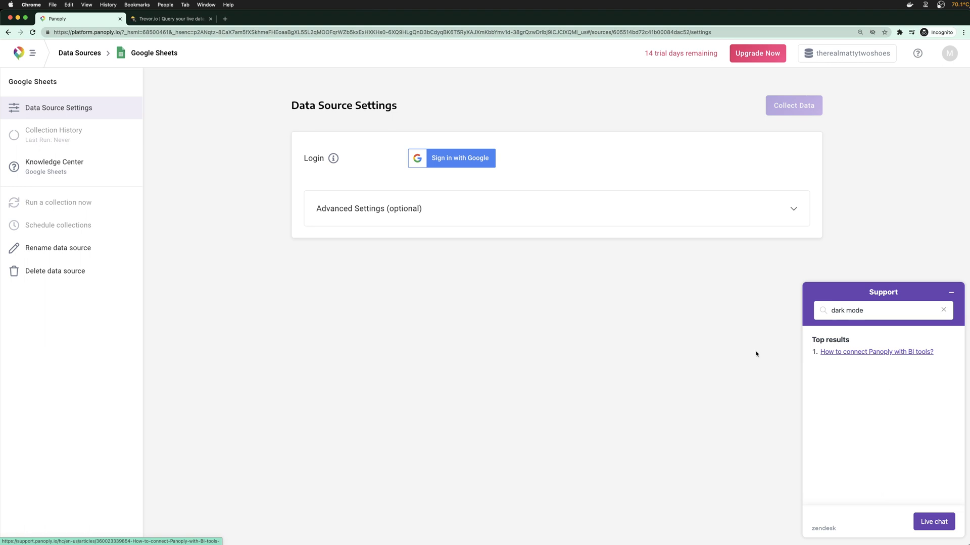
click(949, 293)
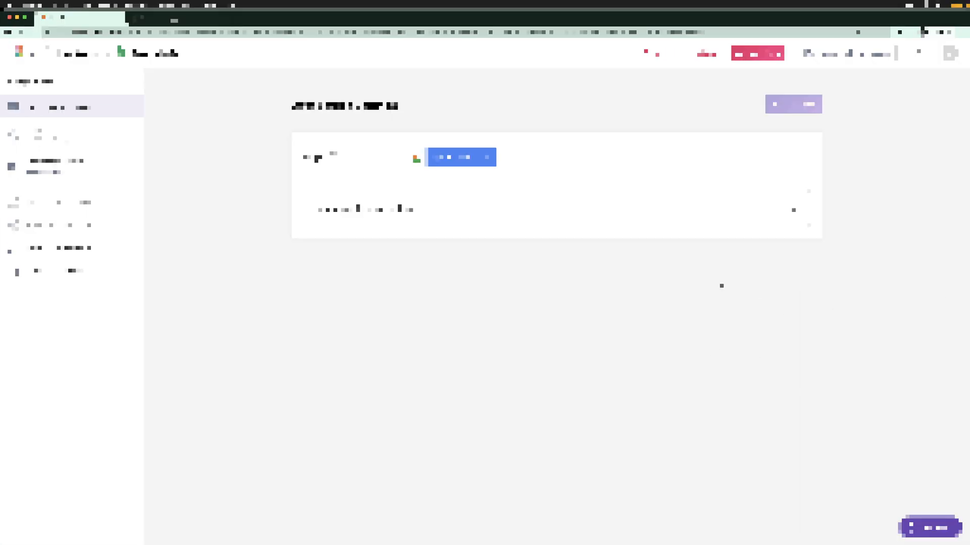
click(455, 160)
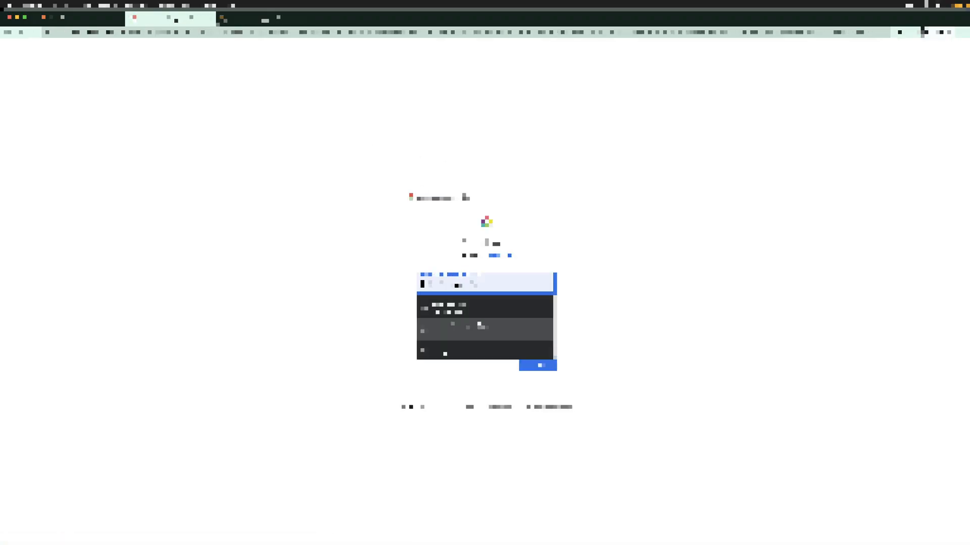
Sign in with the saved Google account and approve Panoply's access
click(479, 326)
key(Return)
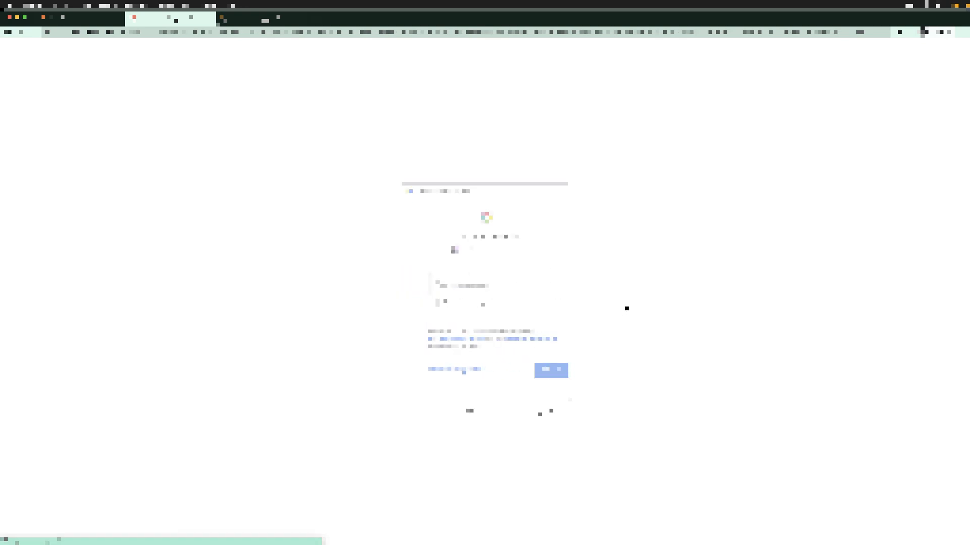
click(525, 368)
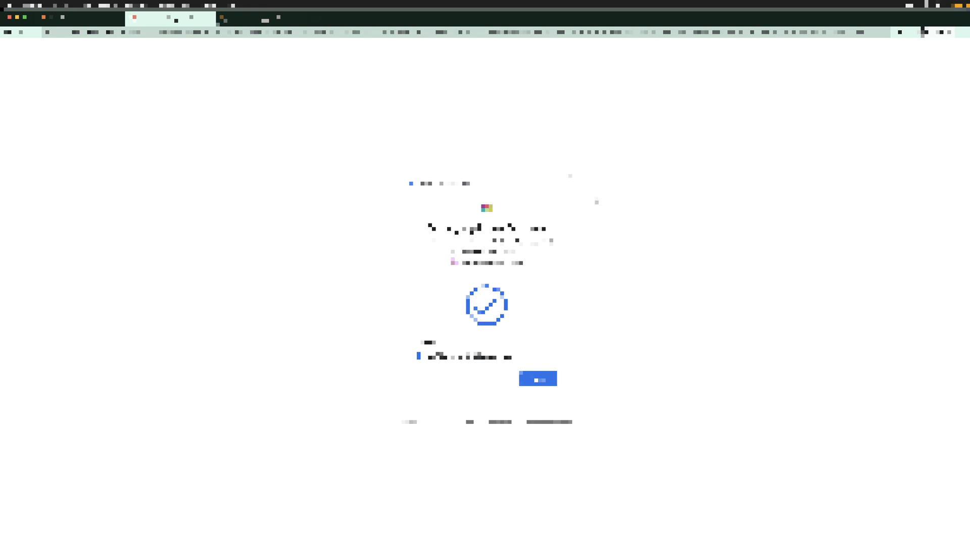
click(537, 383)
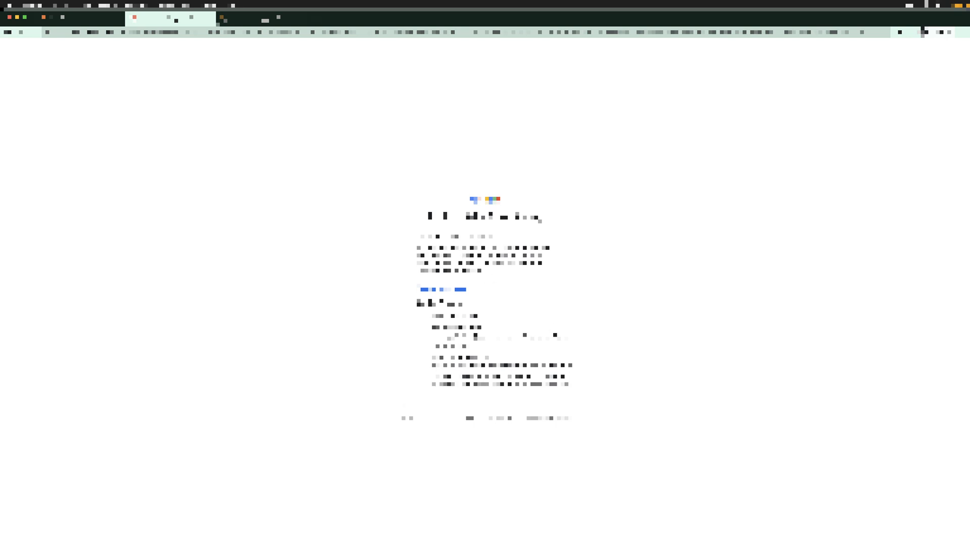
Close the Google sign-in tab to return to the Google Sheets settings page
drag(418, 237, 505, 238)
click(505, 238)
click(642, 290)
click(211, 19)
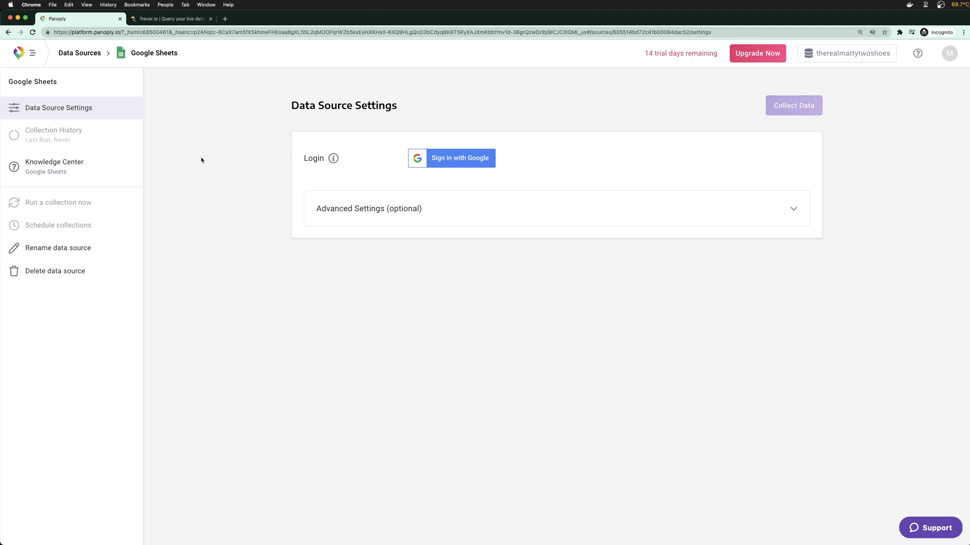
In Trevor.io's recipes query, add a summarize metric showing sum-of options for the recipes table
click(158, 20)
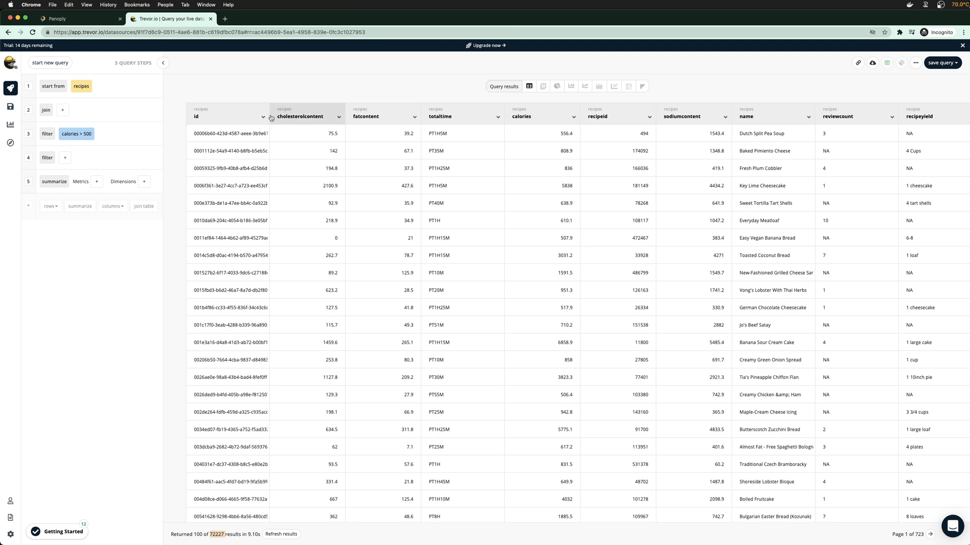
click(96, 182)
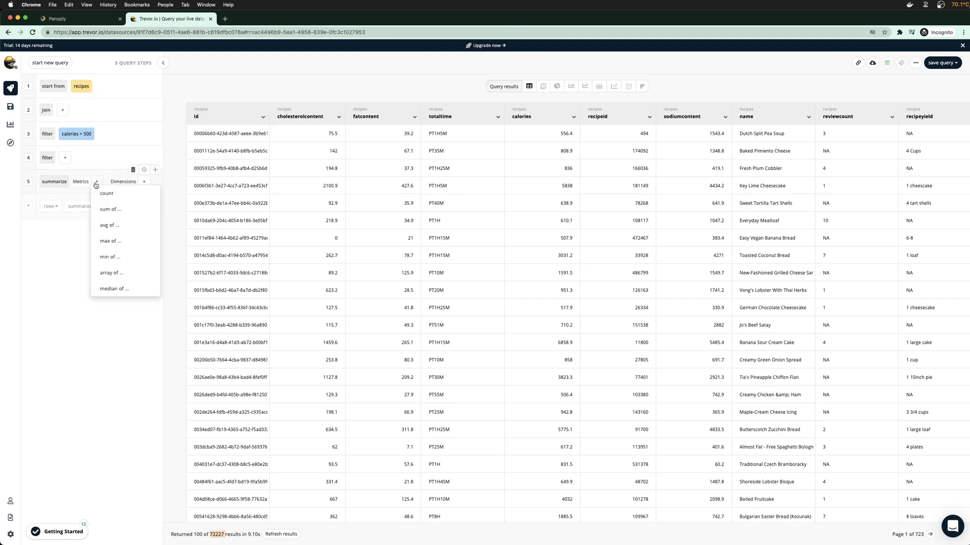
mouse_move(122, 214)
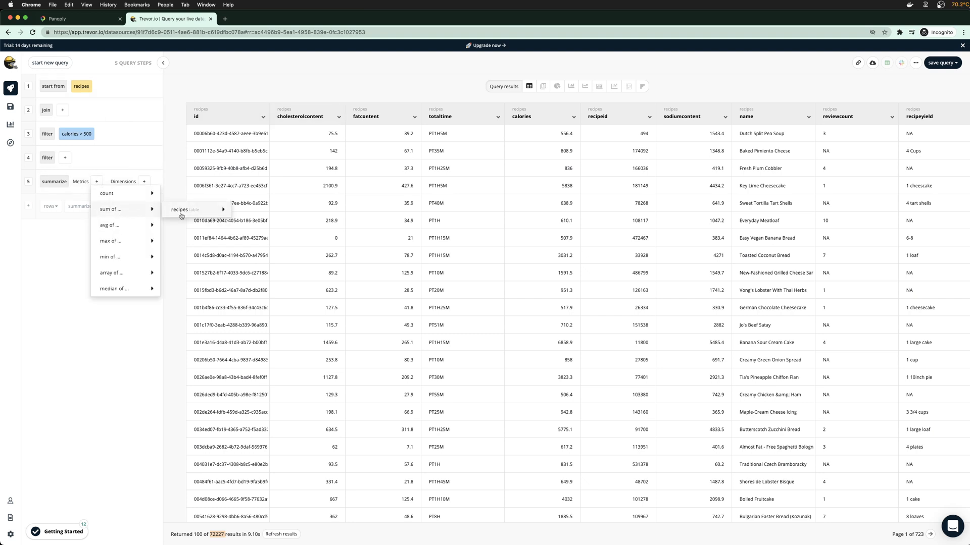
mouse_move(181, 215)
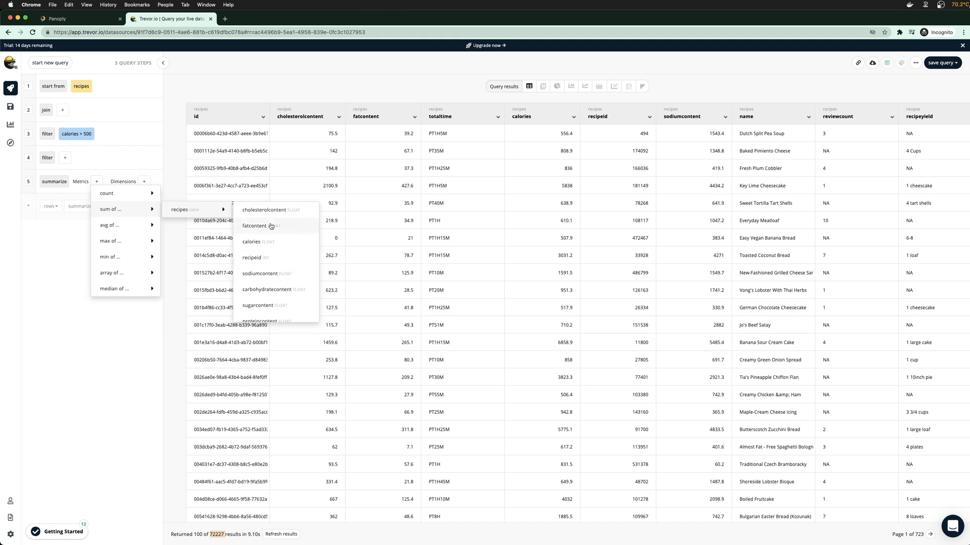
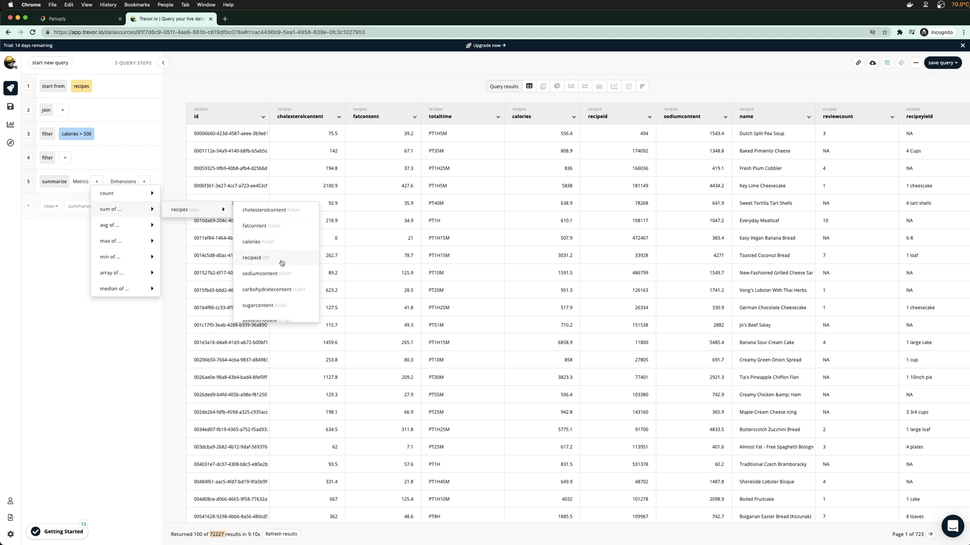
Set the summarize metric to the average of recipes' fatcontent, giving 63.86
scroll(283, 275, down, 3)
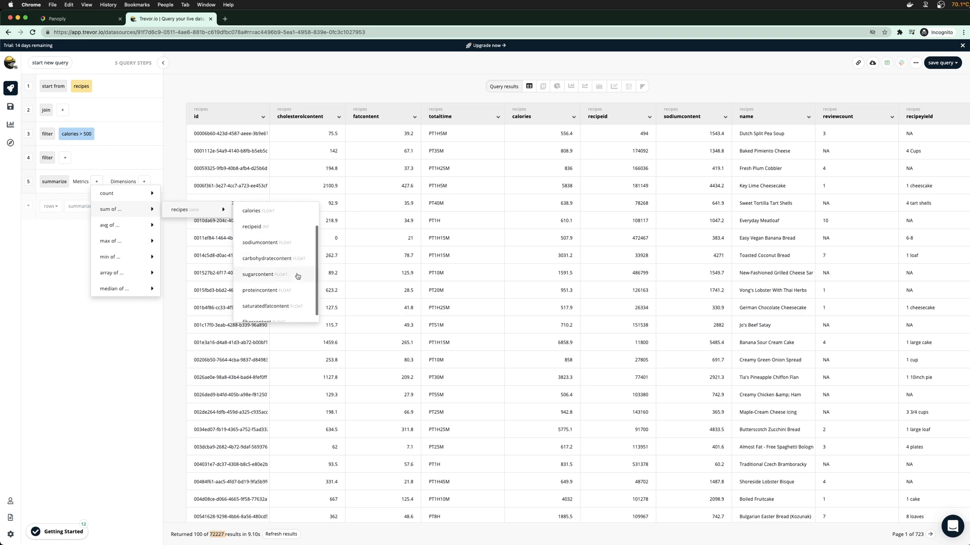
scroll(285, 300, up, 3)
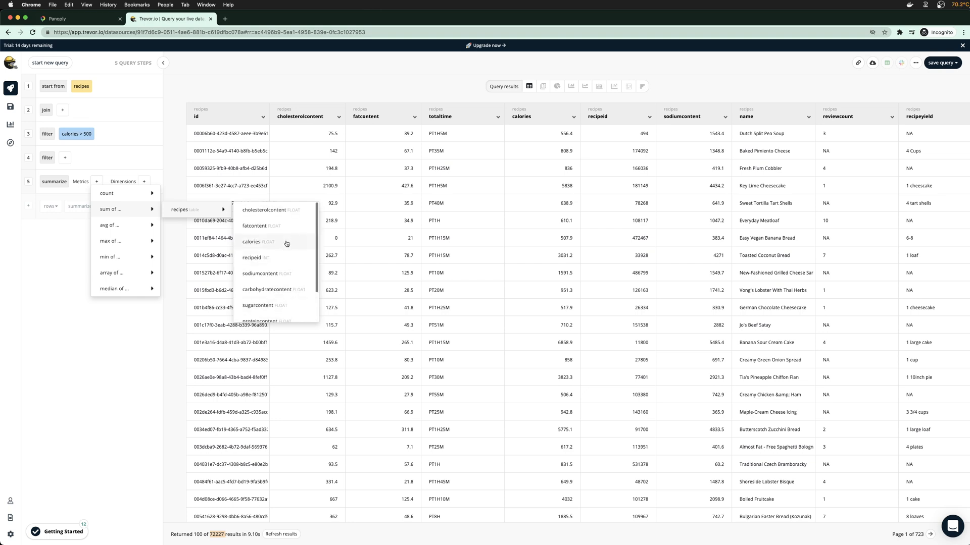
mouse_move(135, 228)
mouse_move(171, 227)
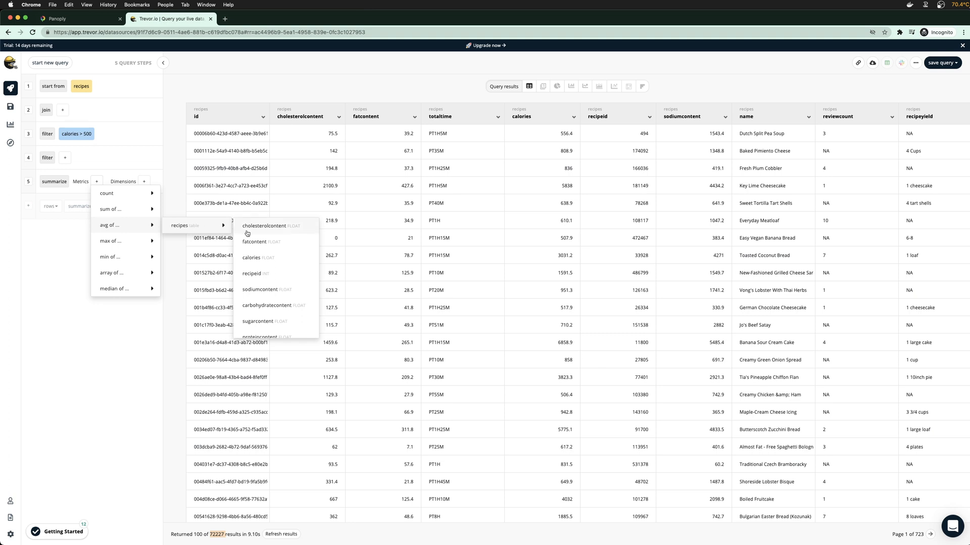
click(266, 247)
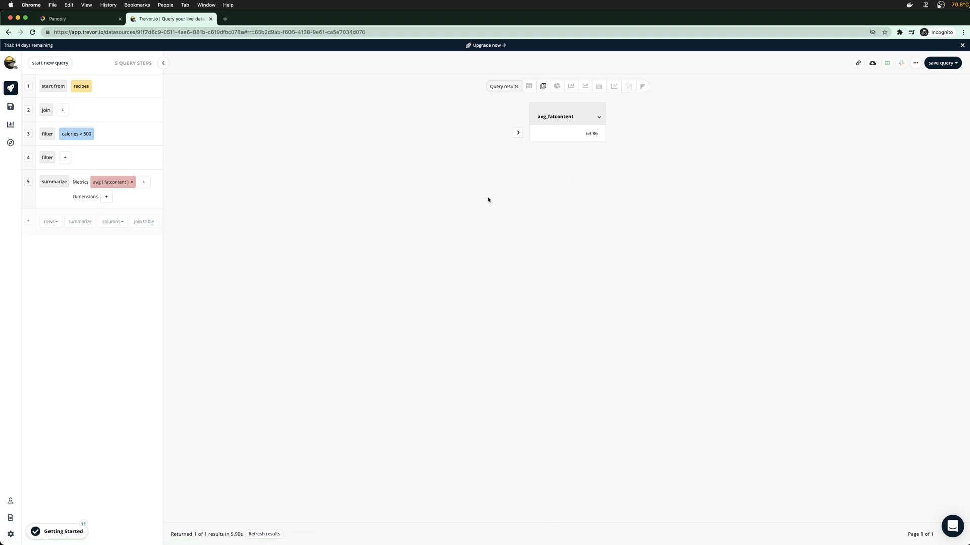
Group the average fatcontent by recipecategory, yielding 267 rows such as African 51.49
mouse_move(133, 173)
click(105, 197)
mouse_move(124, 206)
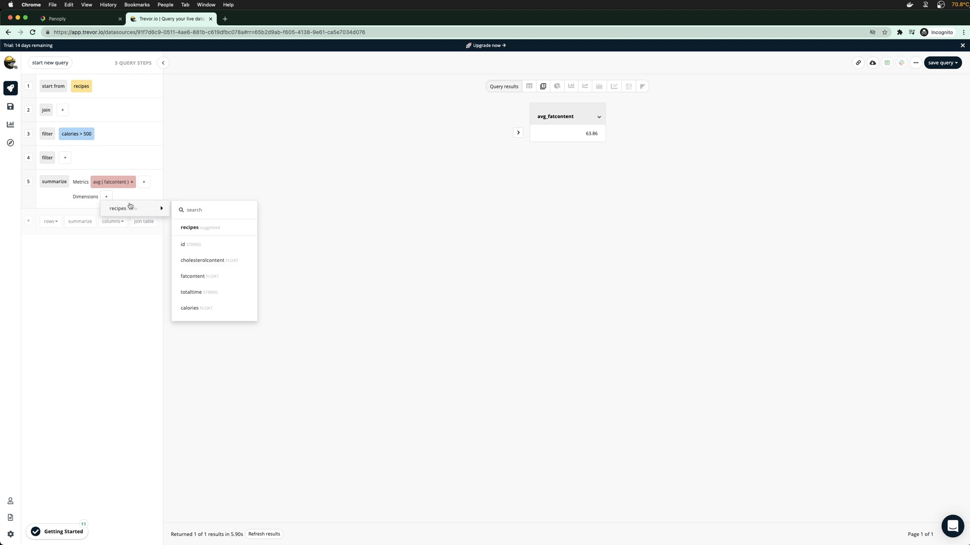
scroll(203, 278, down, 5)
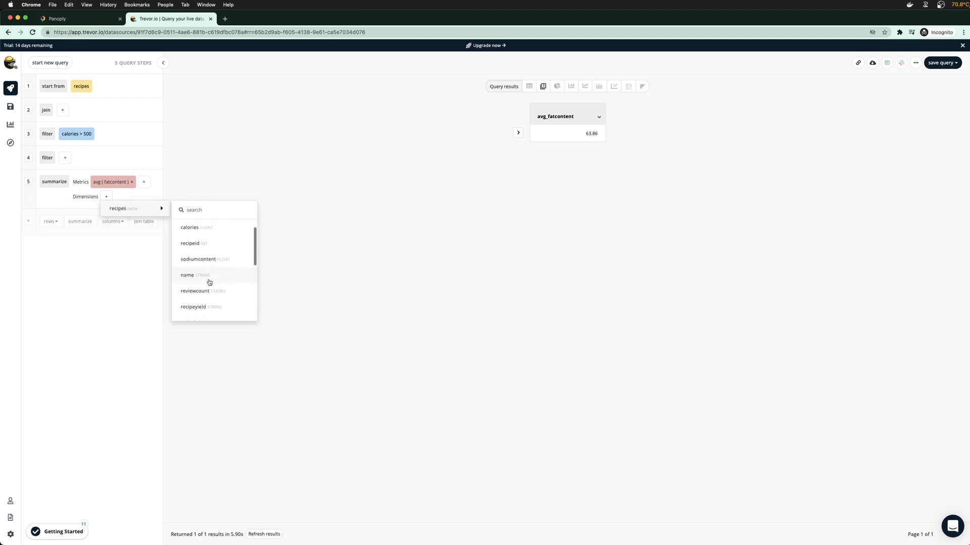
scroll(223, 276, down, 3)
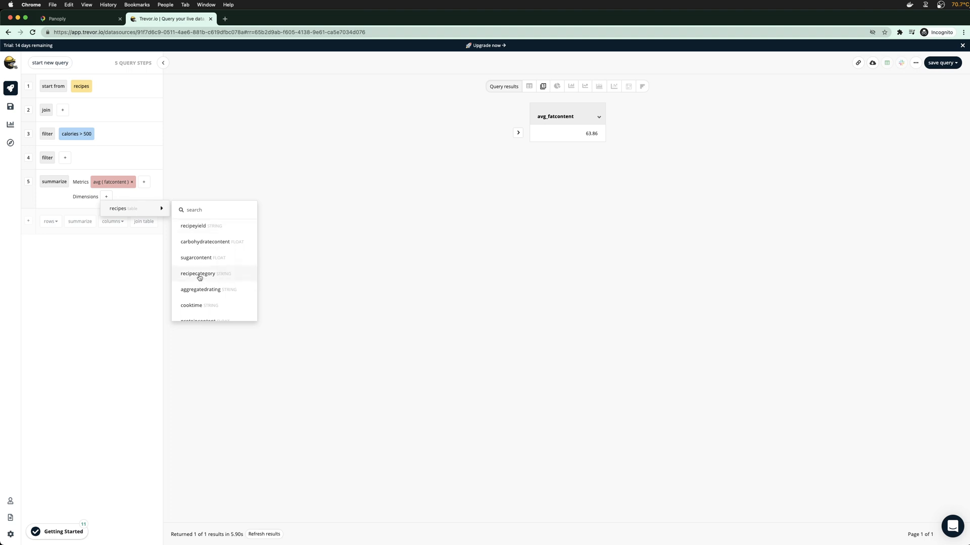
click(199, 278)
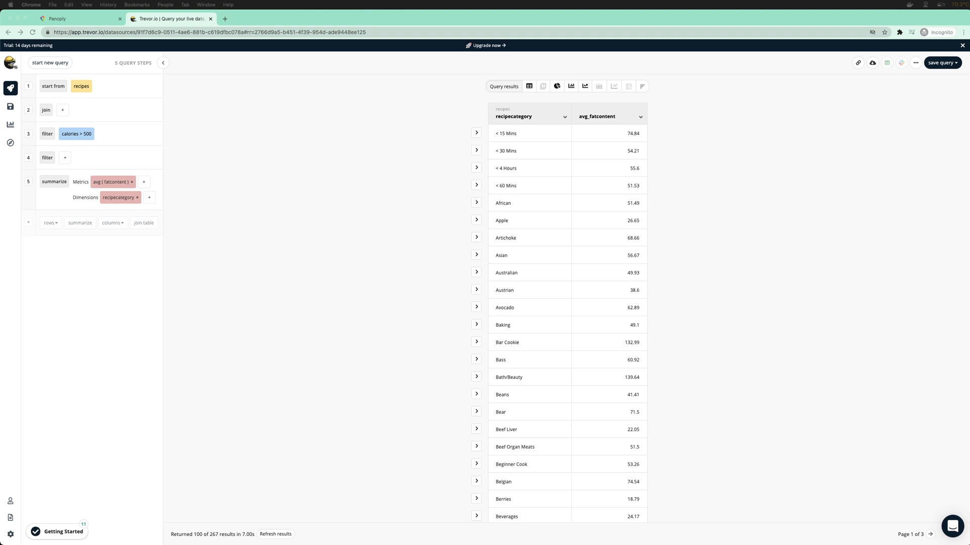
Show the category averages as a chart table, review recipecategory formatting, then go to Panoply
click(750, 155)
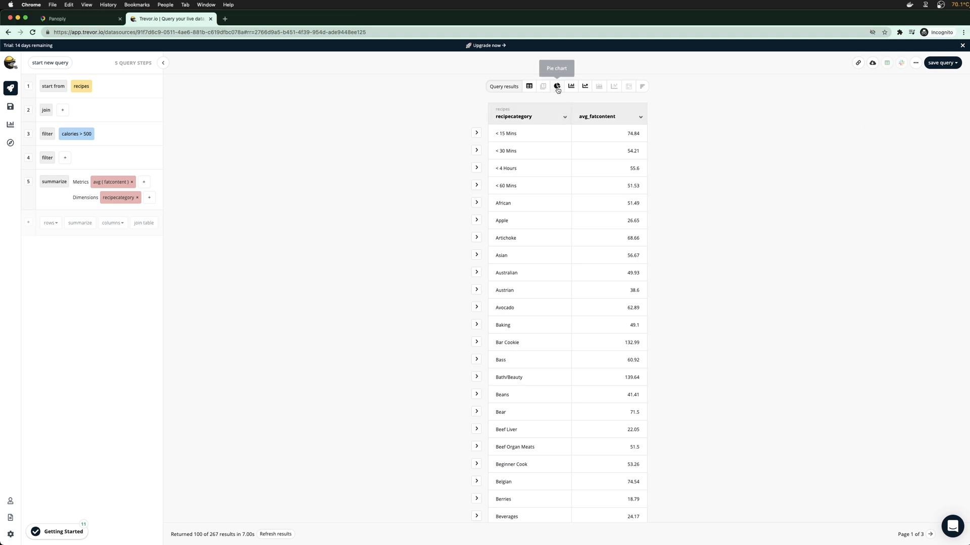
click(529, 87)
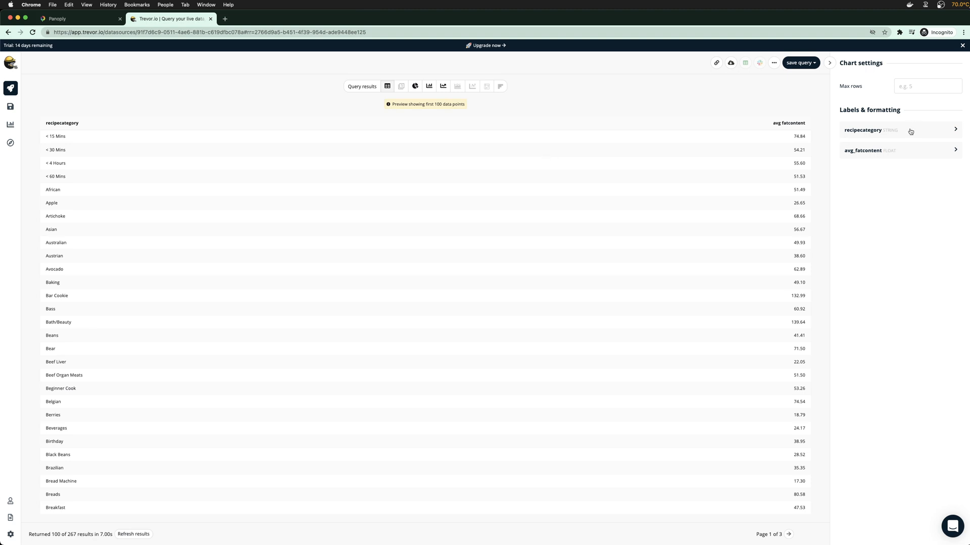
click(902, 134)
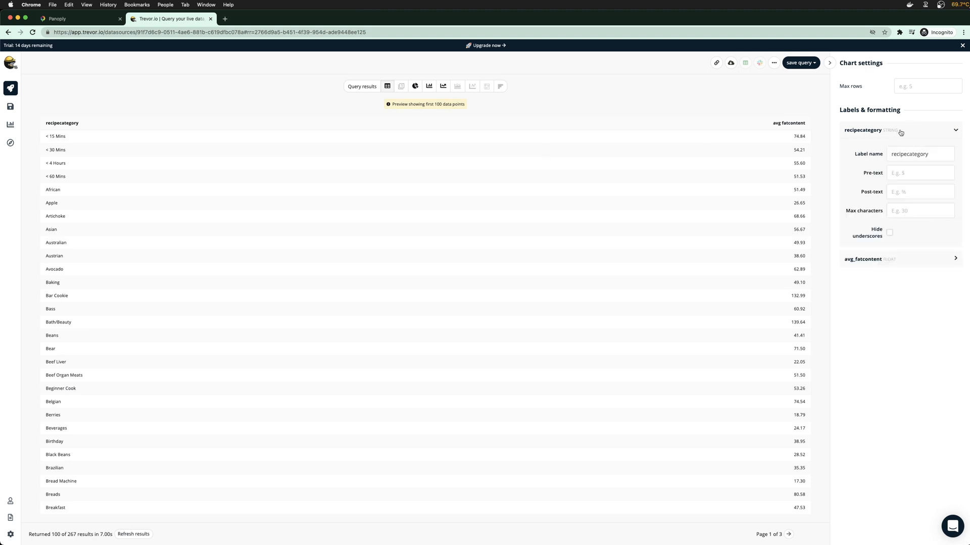
click(901, 133)
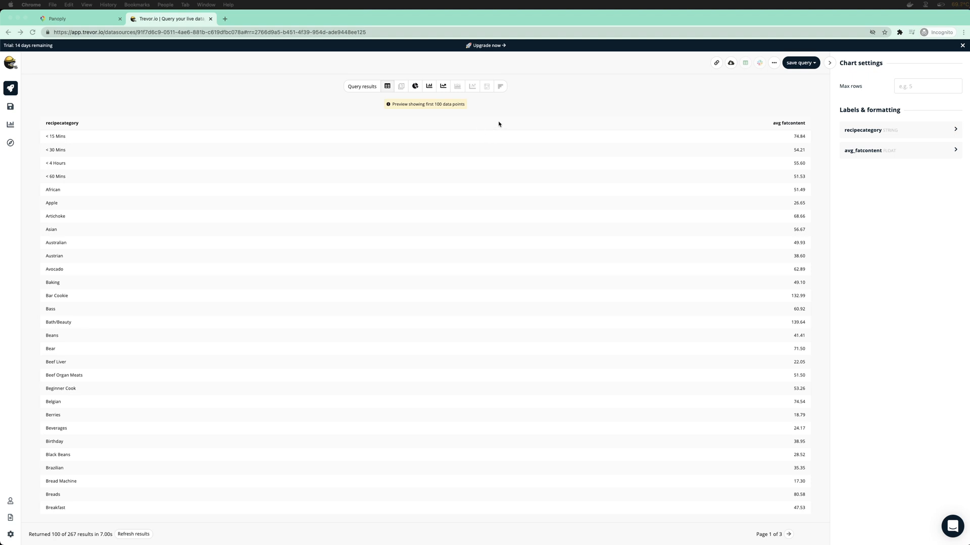
click(86, 20)
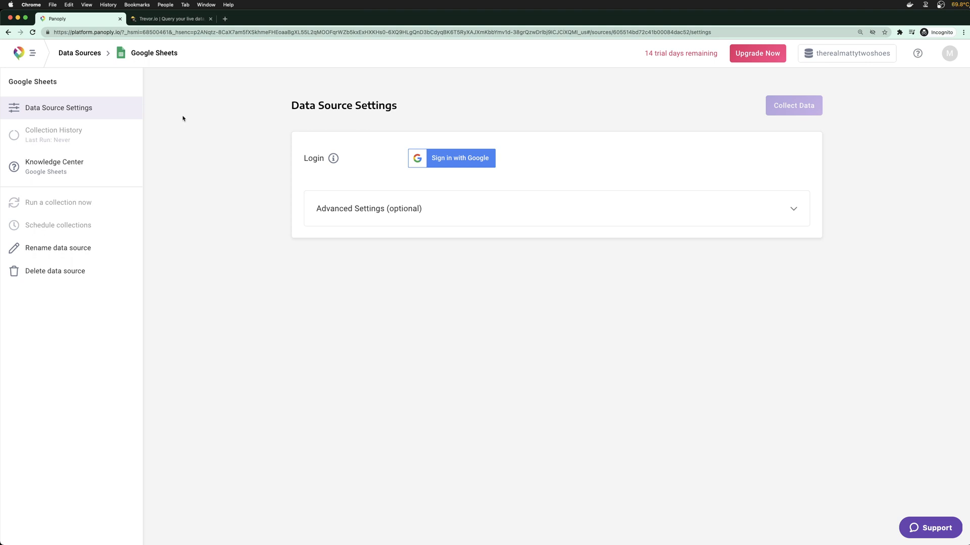
Review the Google Sheets source's advanced settings in Panoply, then return to Trevor.io's results
click(32, 53)
click(71, 55)
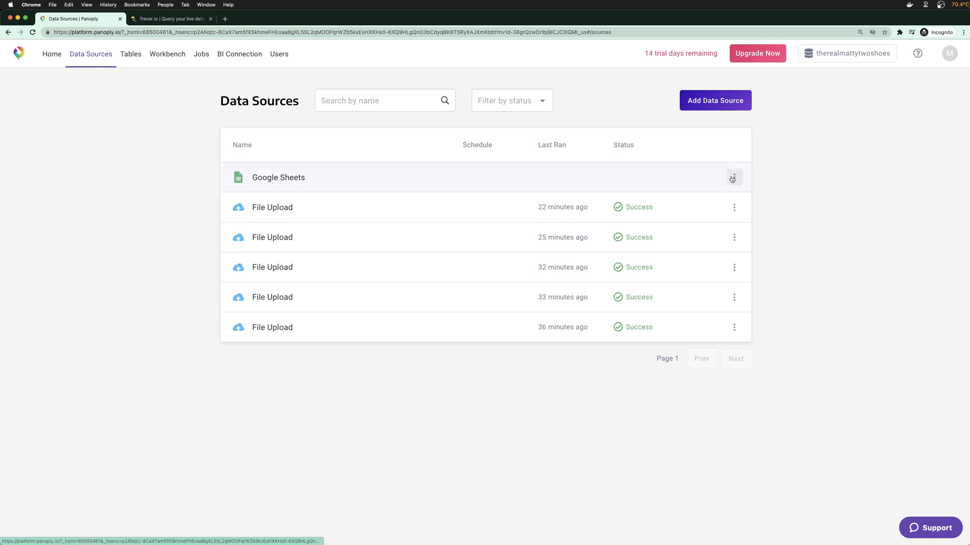
click(297, 181)
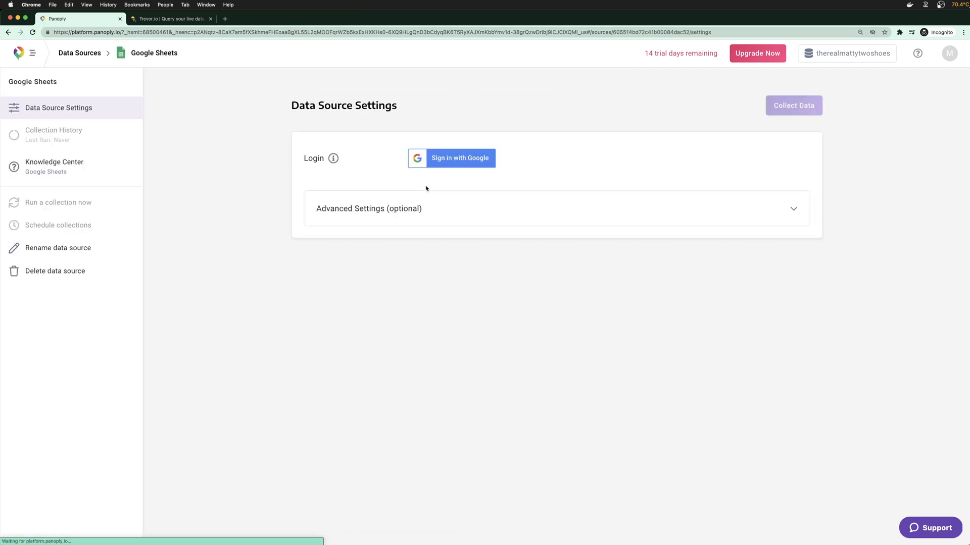
click(382, 215)
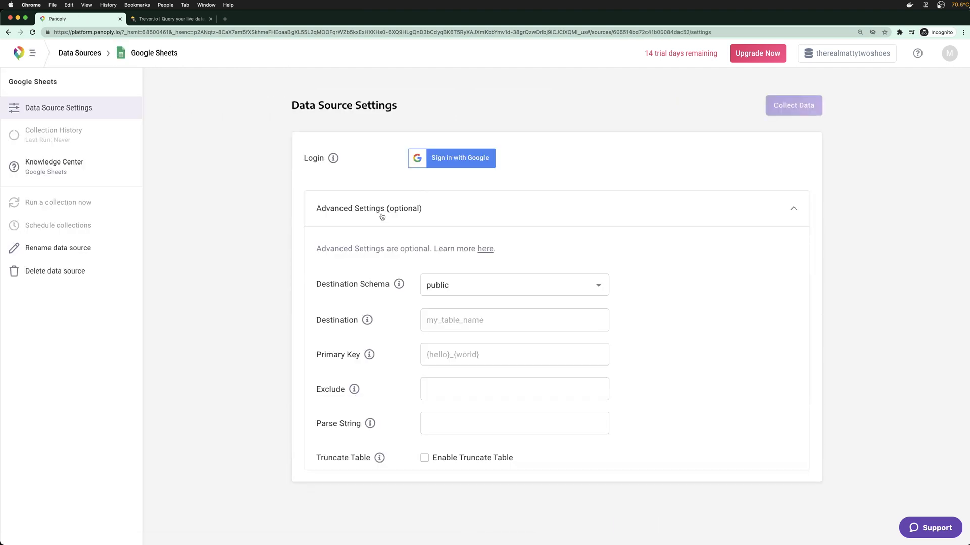
click(81, 53)
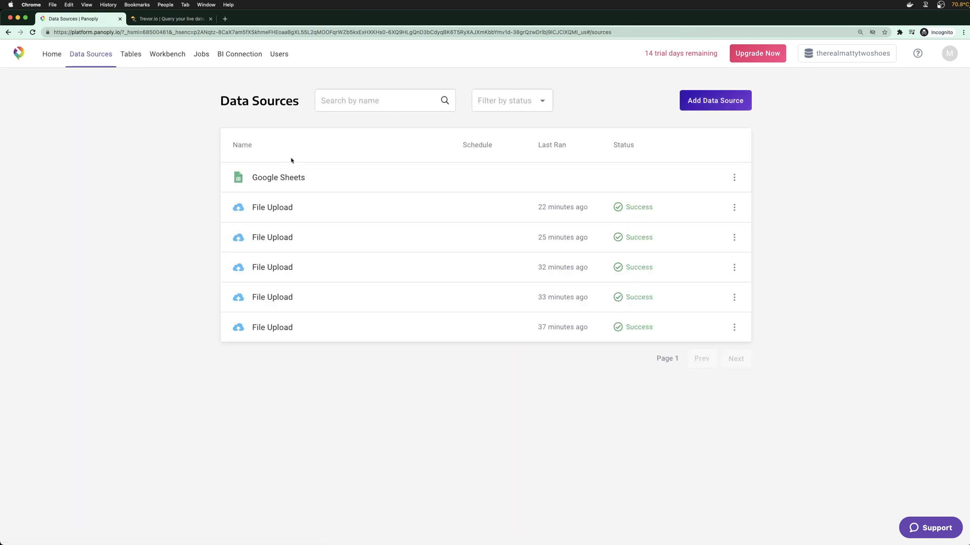
click(172, 19)
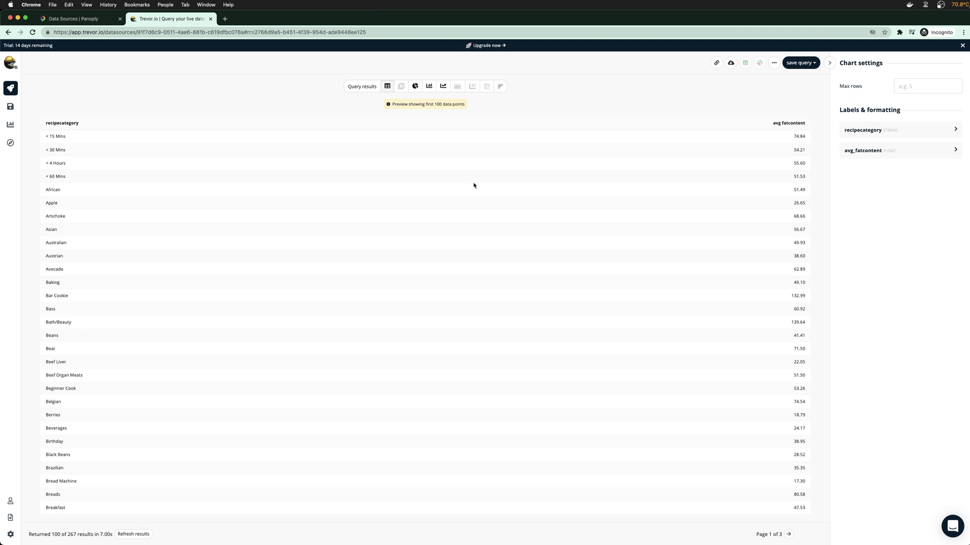
Display average fatcontent per recipecategory as a bar chart, then return to Panoply's Data Sources
click(429, 86)
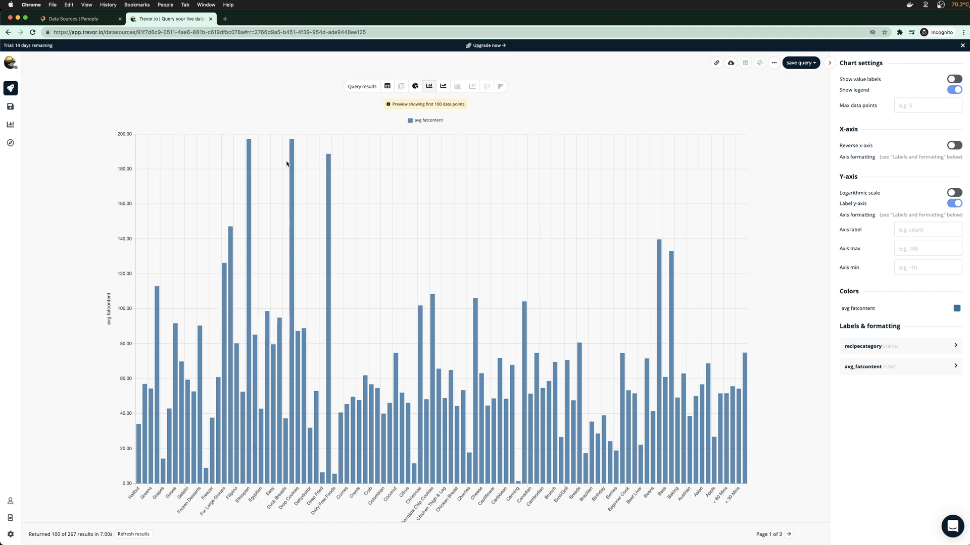
click(75, 18)
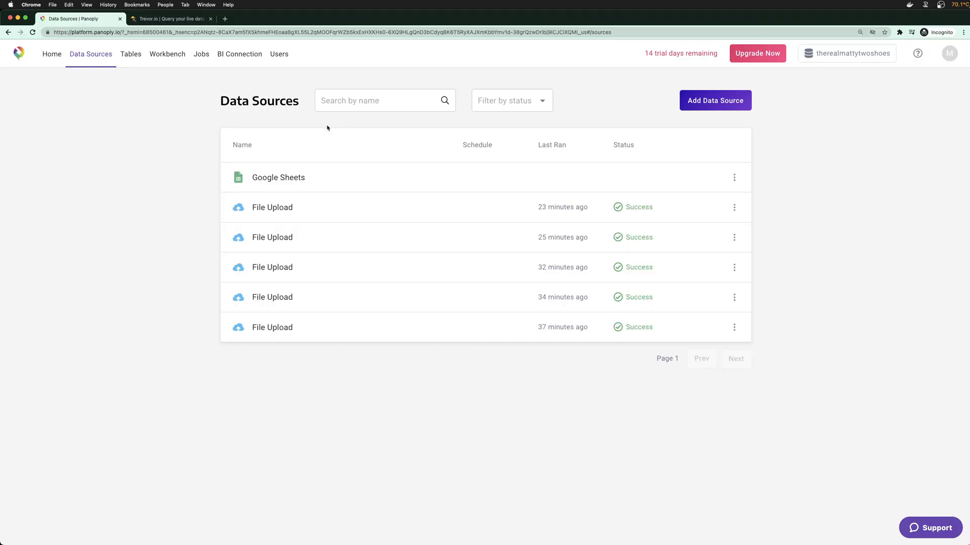
Open Panoply's Tables list and the empty Workbench SQL editor, then return to Trevor.io
click(135, 58)
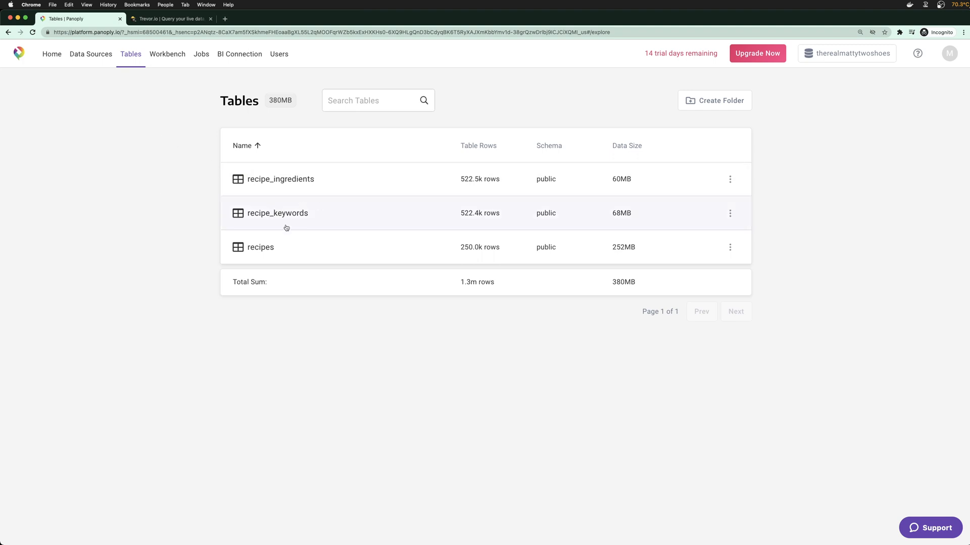
click(165, 55)
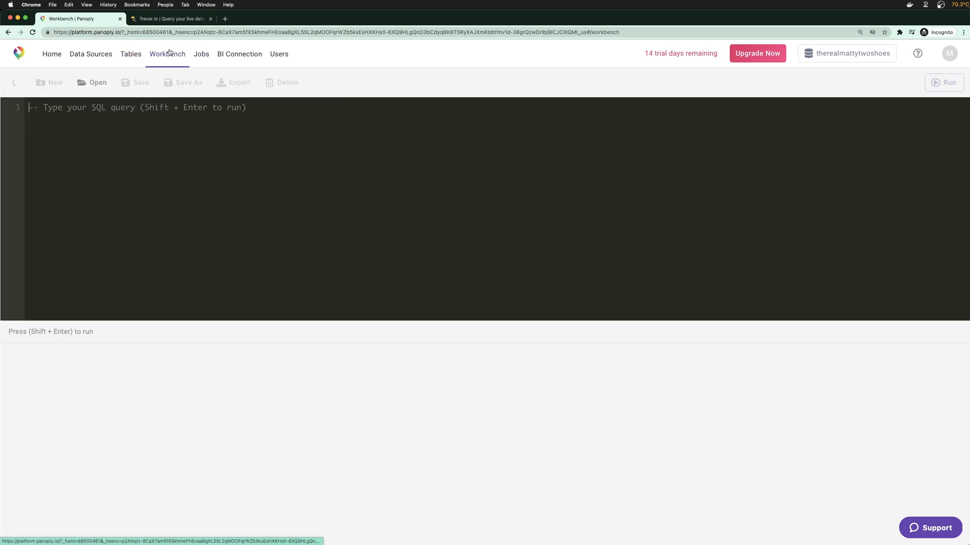
click(147, 19)
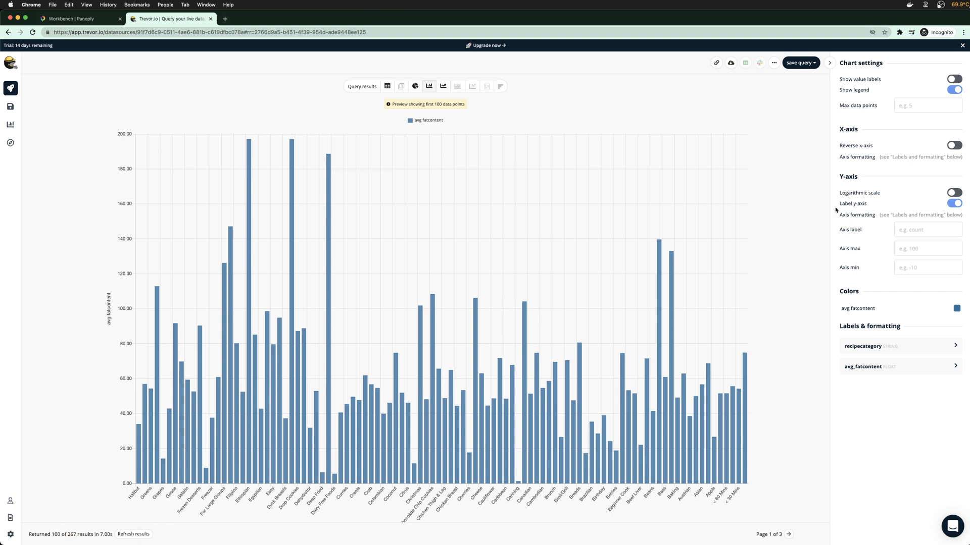
Review recipecategory label formatting and return to the query steps with the results table
click(887, 348)
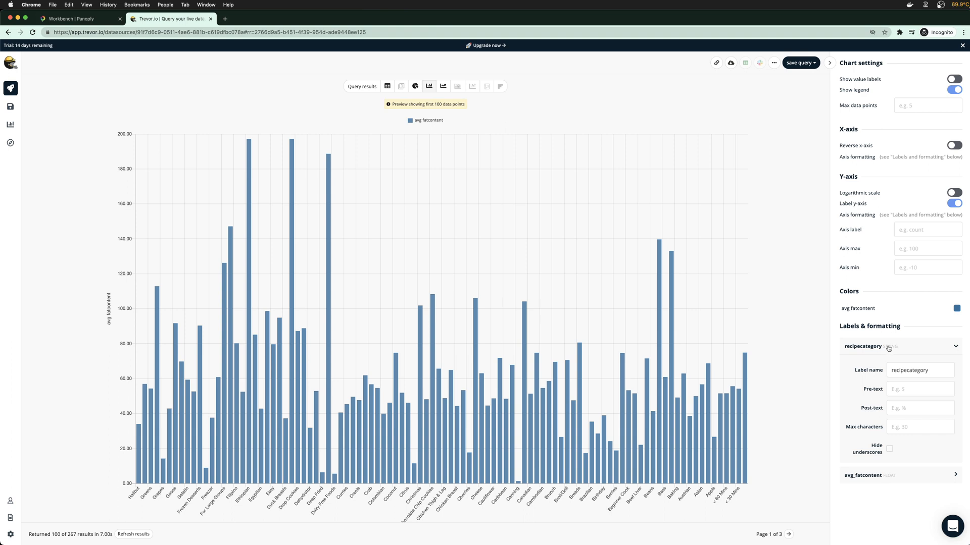
click(889, 348)
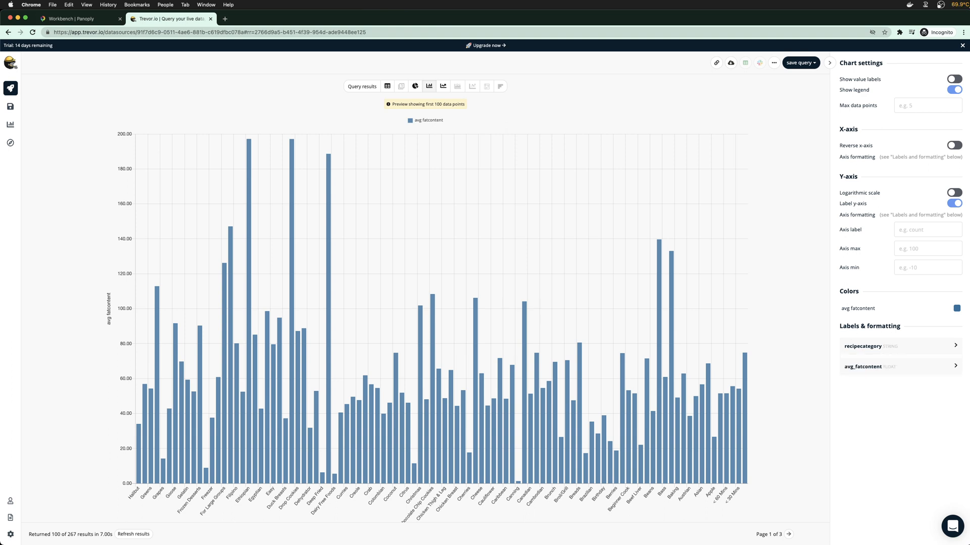
click(10, 89)
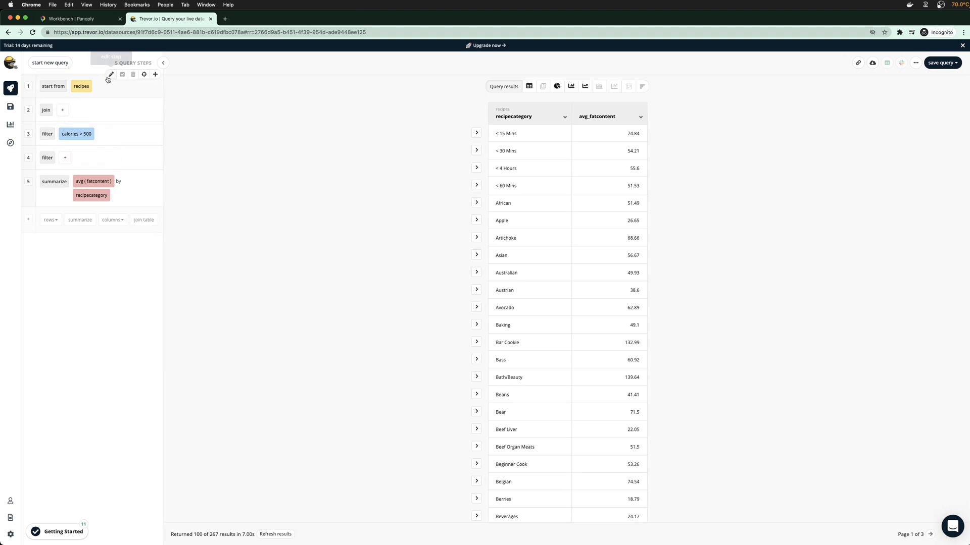
Inspect the starting table, add then delete an extra summarize step, and view column operations
click(110, 75)
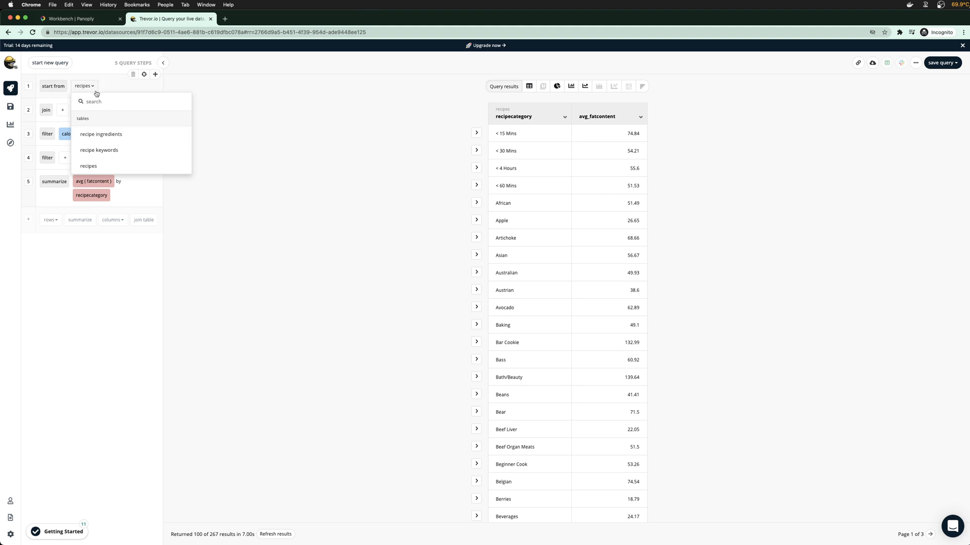
click(97, 264)
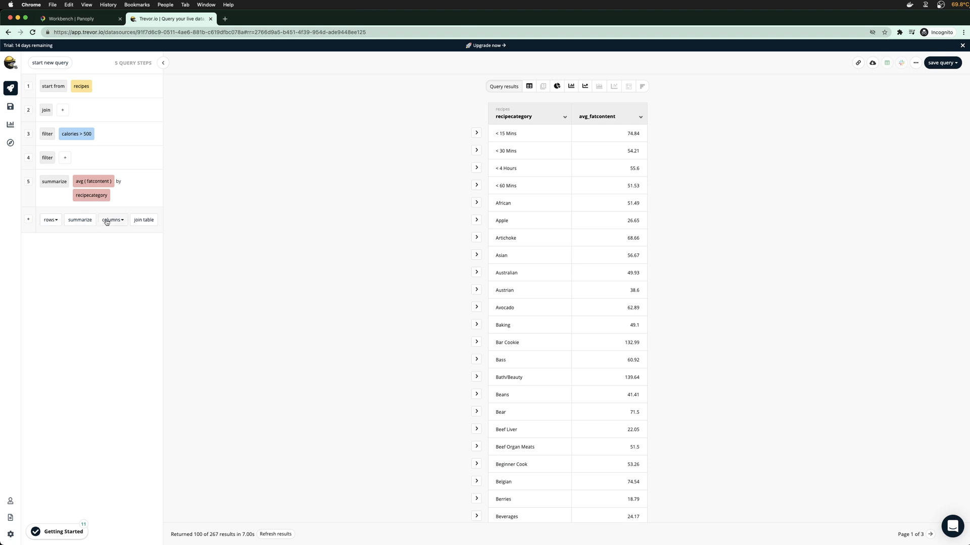
click(50, 221)
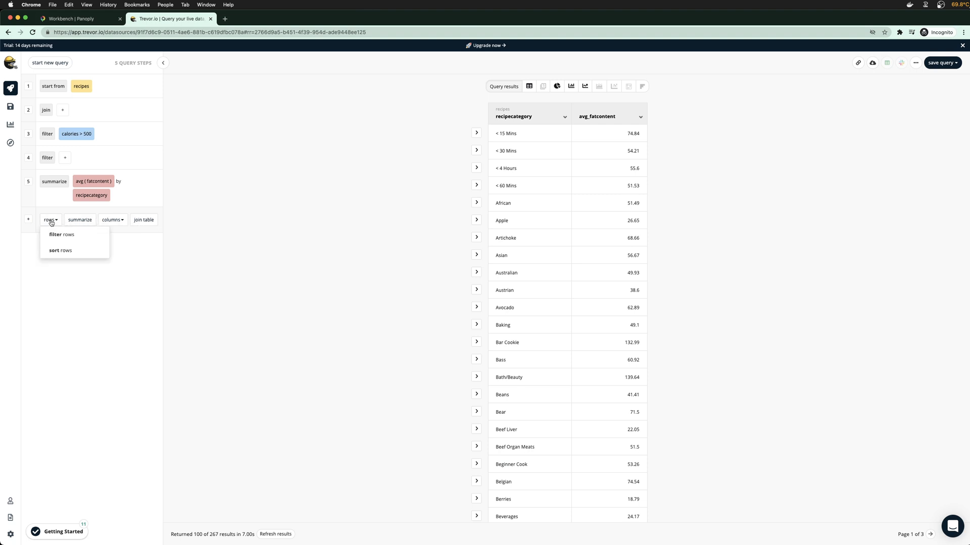
click(79, 220)
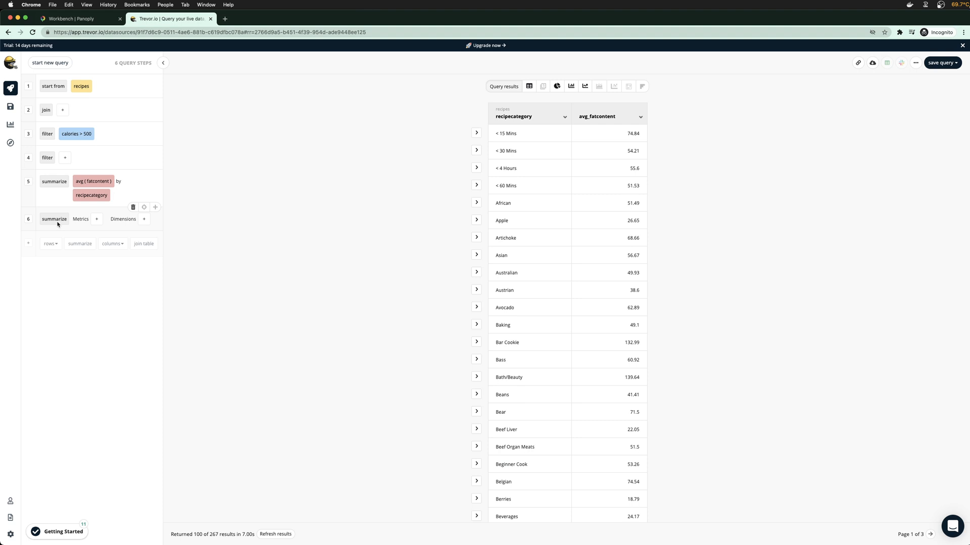
click(133, 208)
click(115, 220)
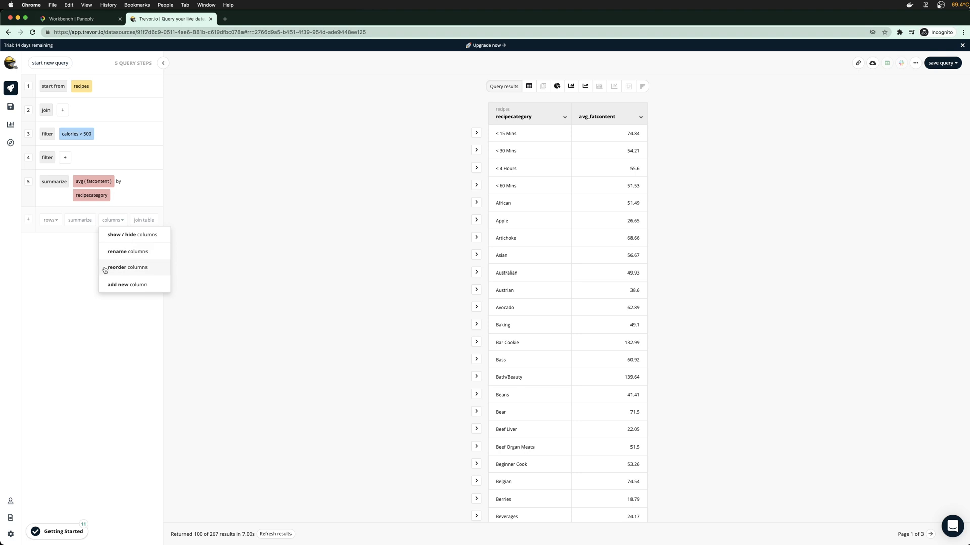
click(477, 134)
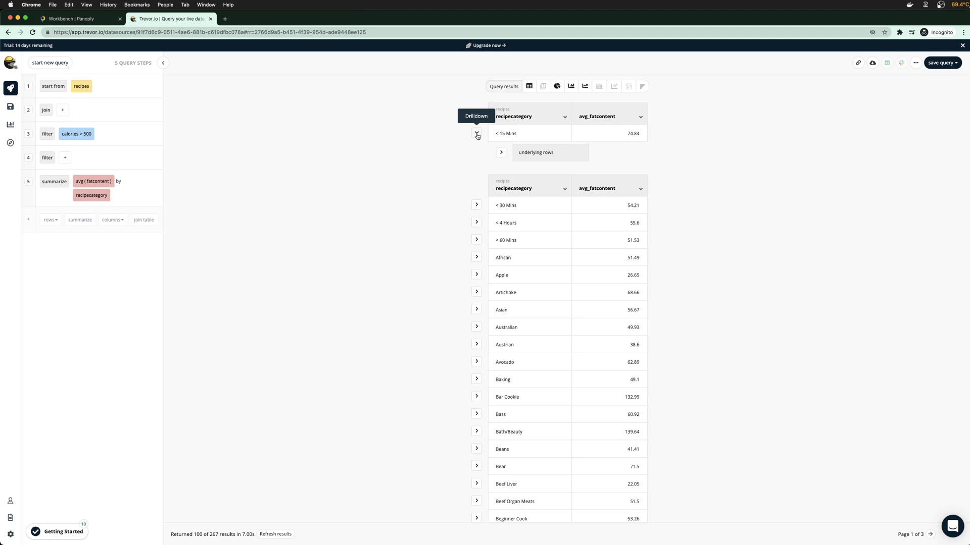
click(477, 135)
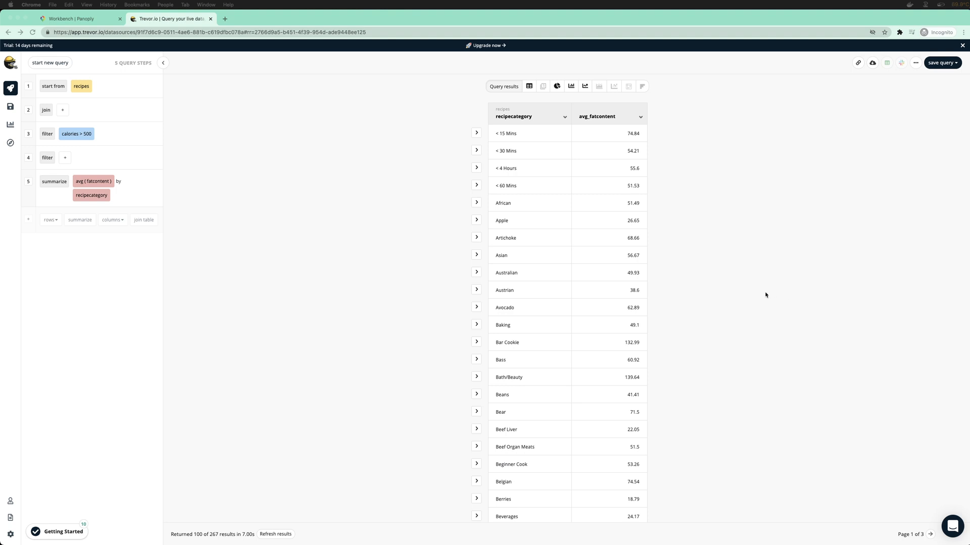
click(346, 186)
click(64, 158)
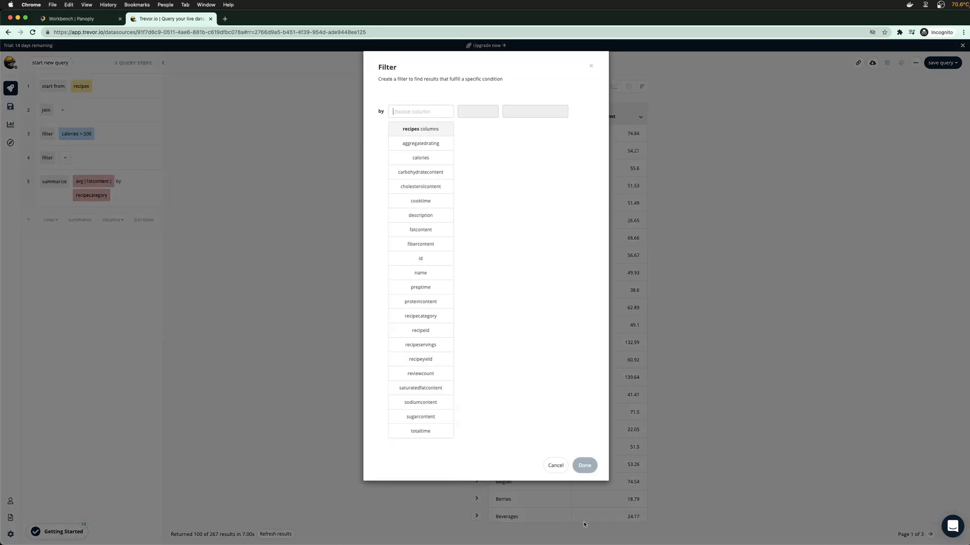
click(548, 466)
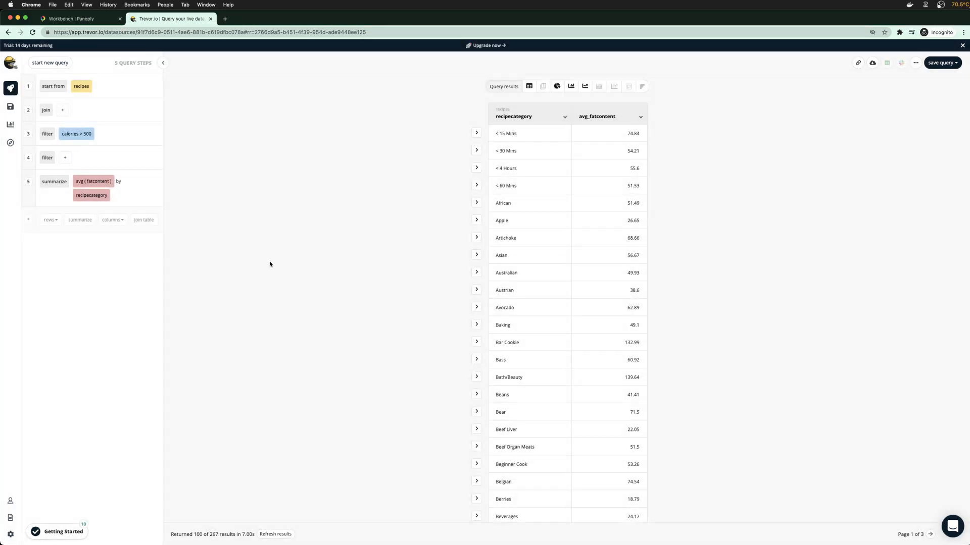
Replace the recipecategory dimension with preptime, giving 198 rows such as PT0S at 83.44
click(101, 199)
click(136, 197)
click(106, 196)
mouse_move(136, 211)
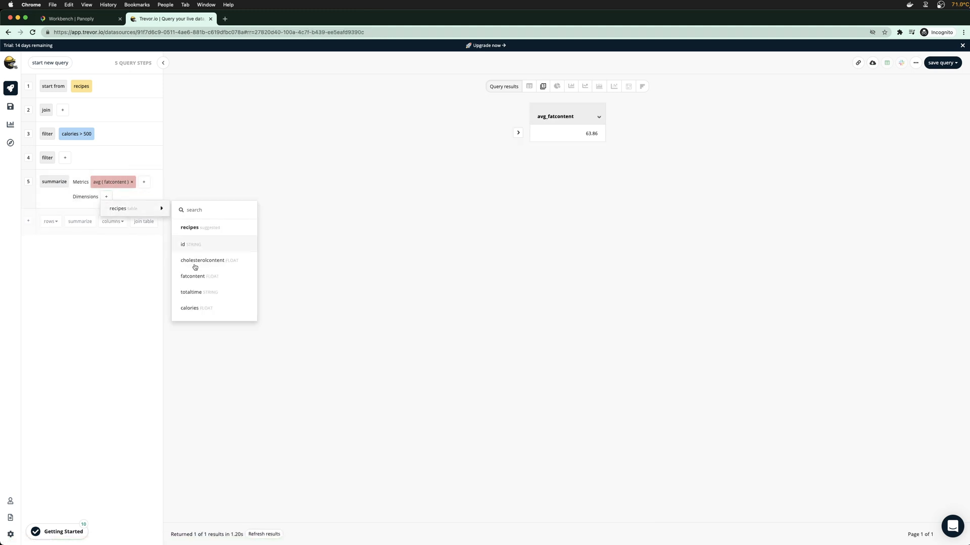
scroll(187, 298, down, 5)
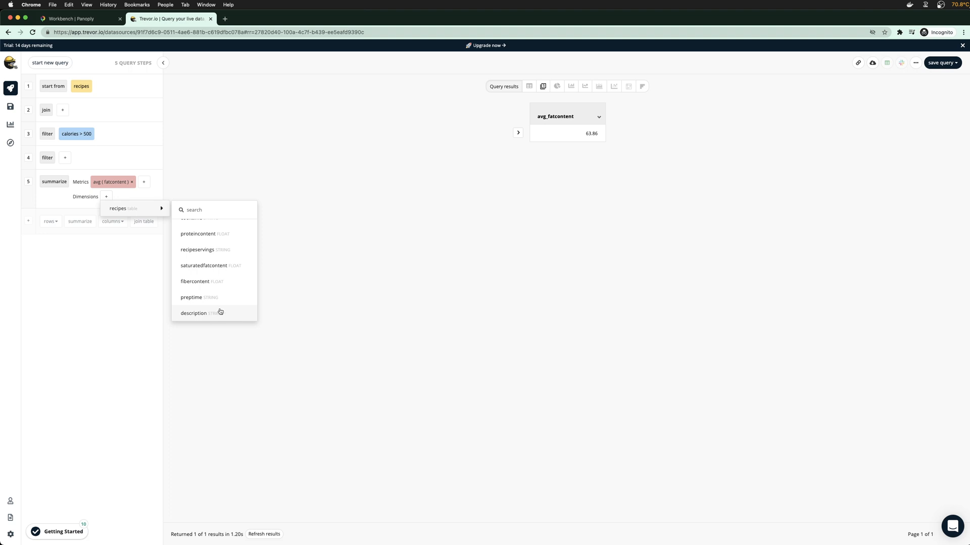
scroll(218, 311, up, 2)
scroll(217, 311, down, 3)
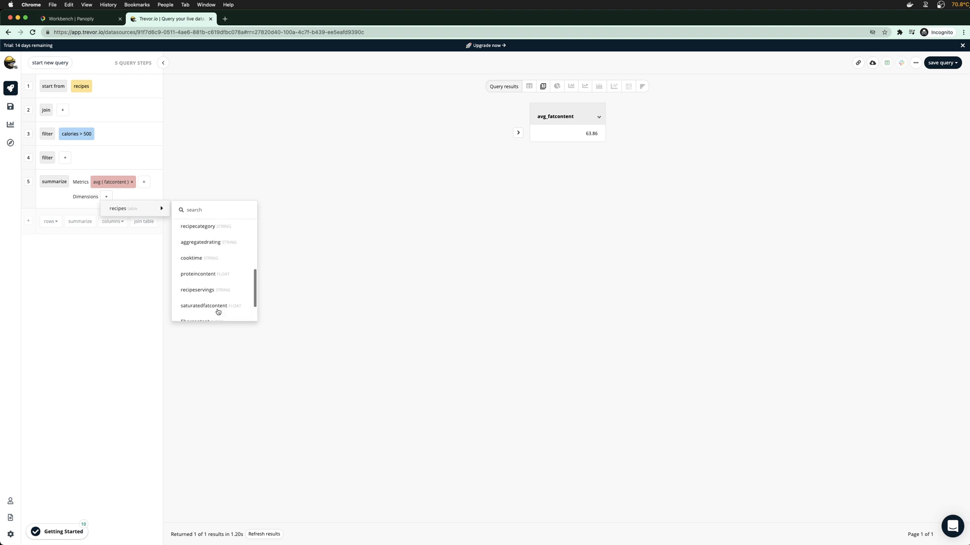
click(210, 297)
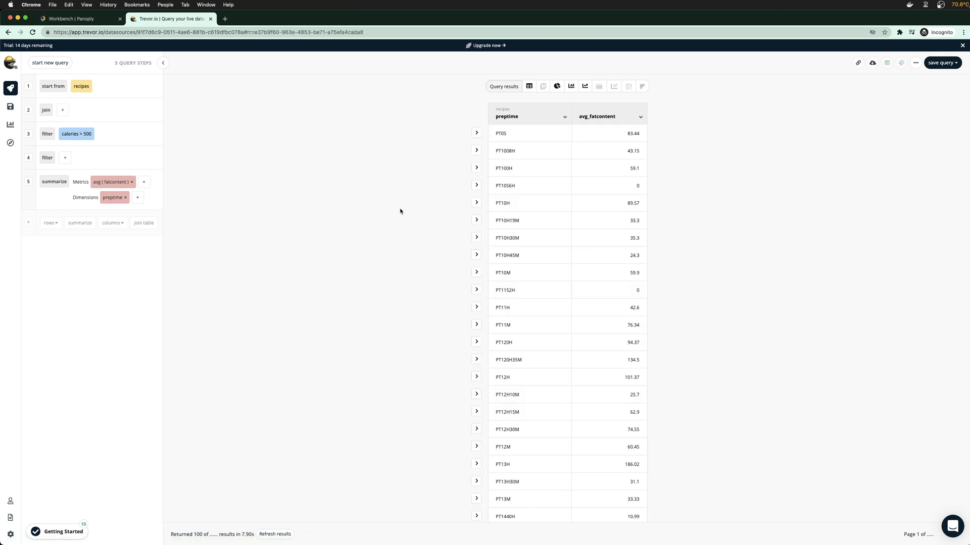
Scroll through the preptime averages and switch them to a bar chart
scroll(517, 263, down, 15)
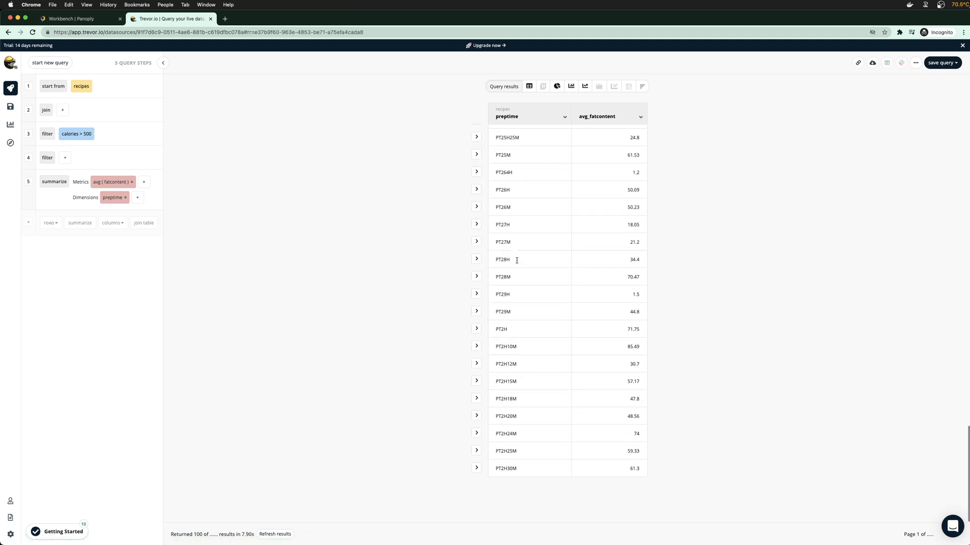
scroll(517, 271, up, 15)
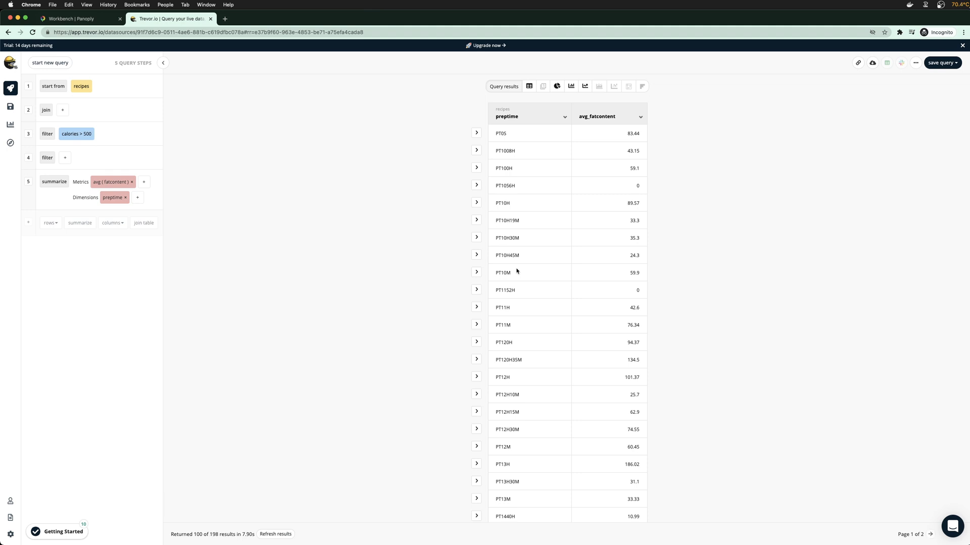
click(569, 89)
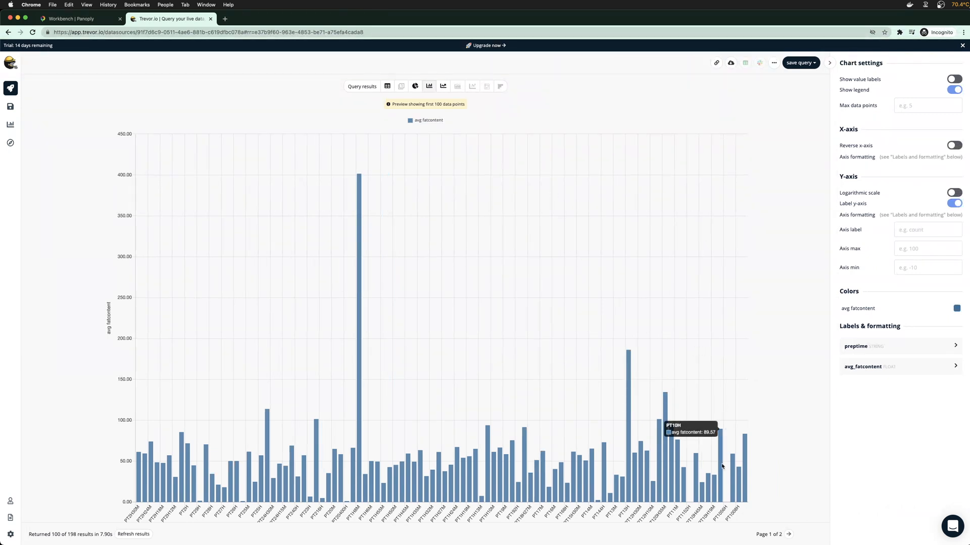
Load page 2 of the preptime bar chart, then switch to the Panoply Workbench
click(788, 534)
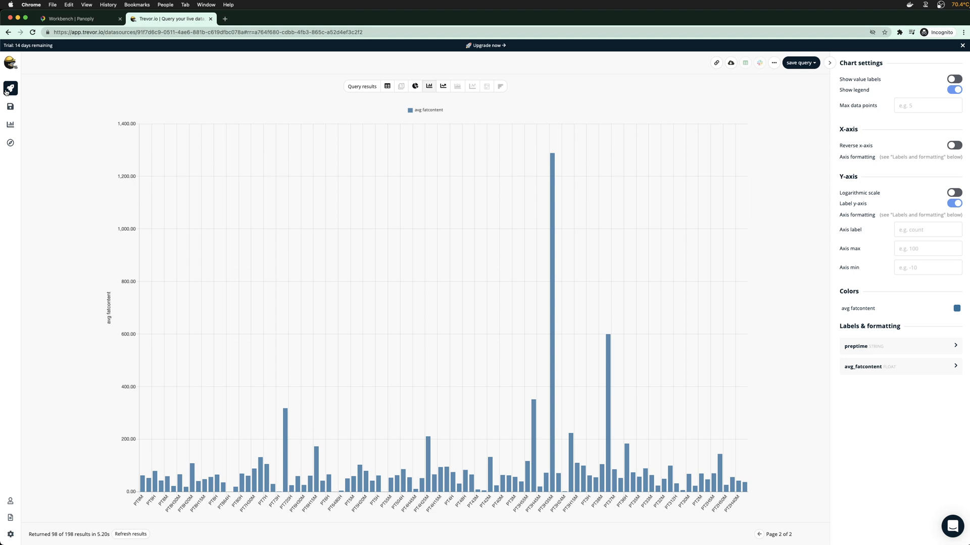
click(80, 19)
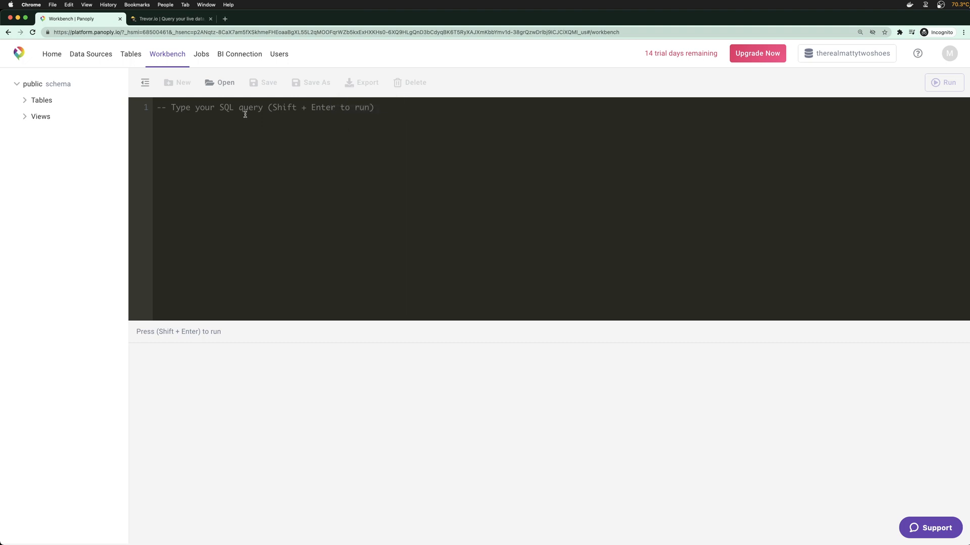
Paste and run the saved keyword_count query (10 rows), then delete its recipe_keywords LEFT JOIN line
text(SELECT rcp.recipeid,        rcp.name,        count(rck.*) keyword_count FROM recipes rcp LEFT JOIN recipe_keywords rck ON rck.id = rcp.recipeid GROUP BY 1,2 ORDER BY 2 DESC LIMIT 10;)
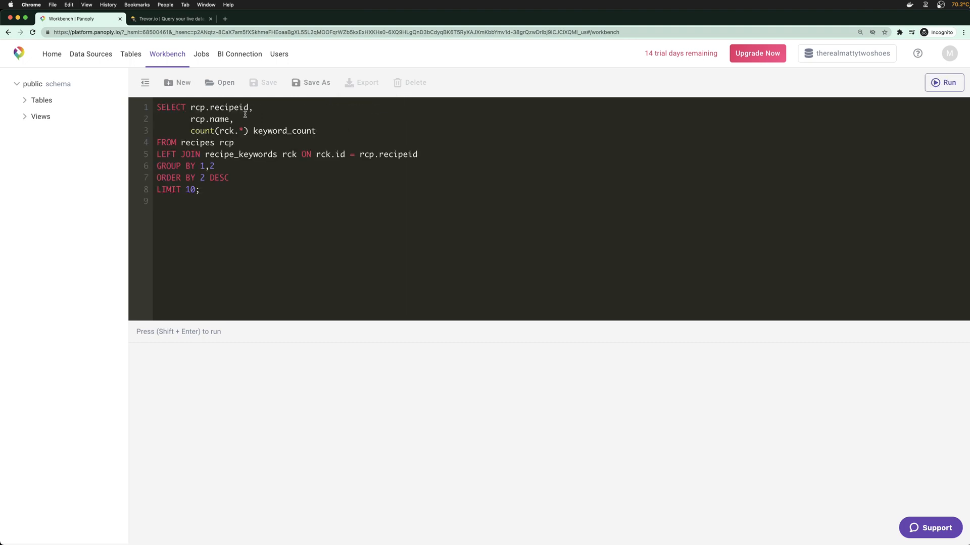
key(shift+Return)
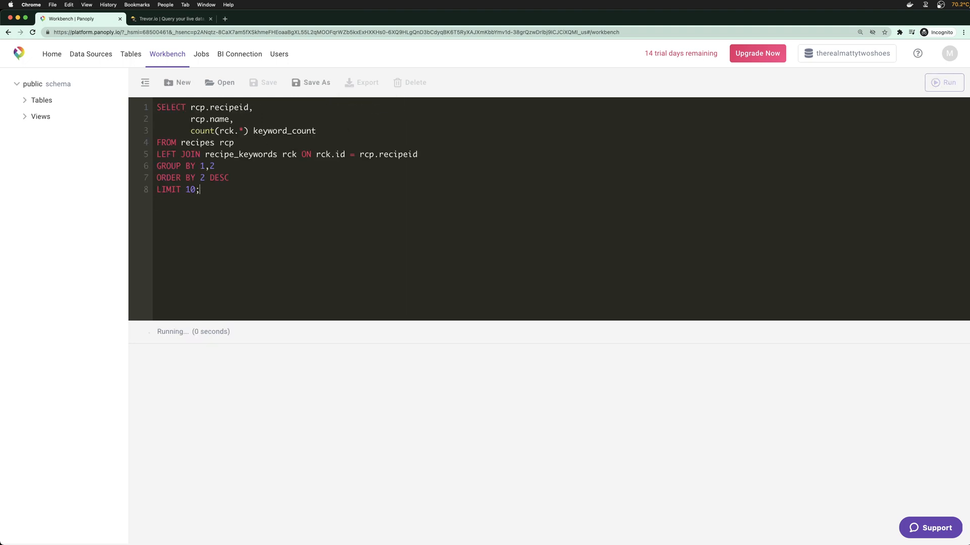
drag(440, 153, 135, 162)
key(Left)
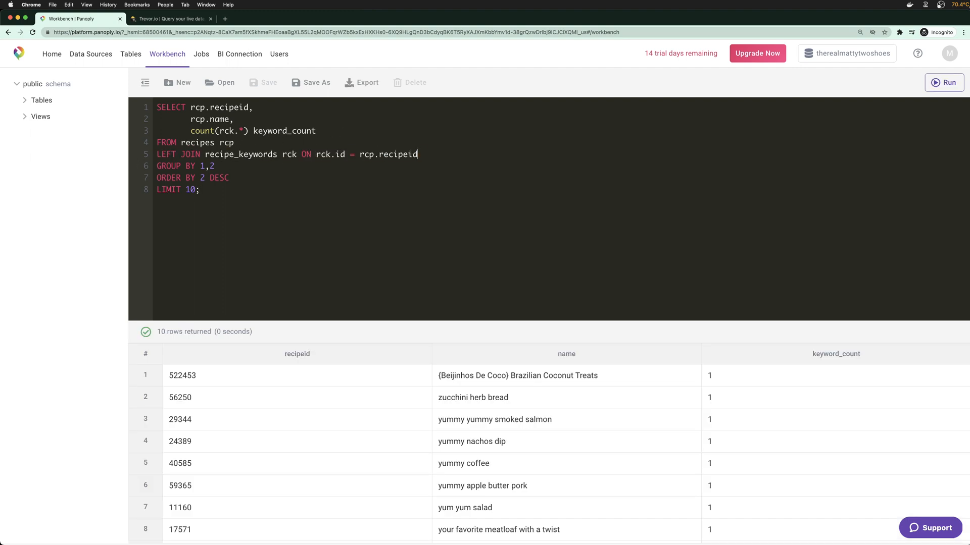
key(shift+End)
key(BackSpace)
key(BackSpace)
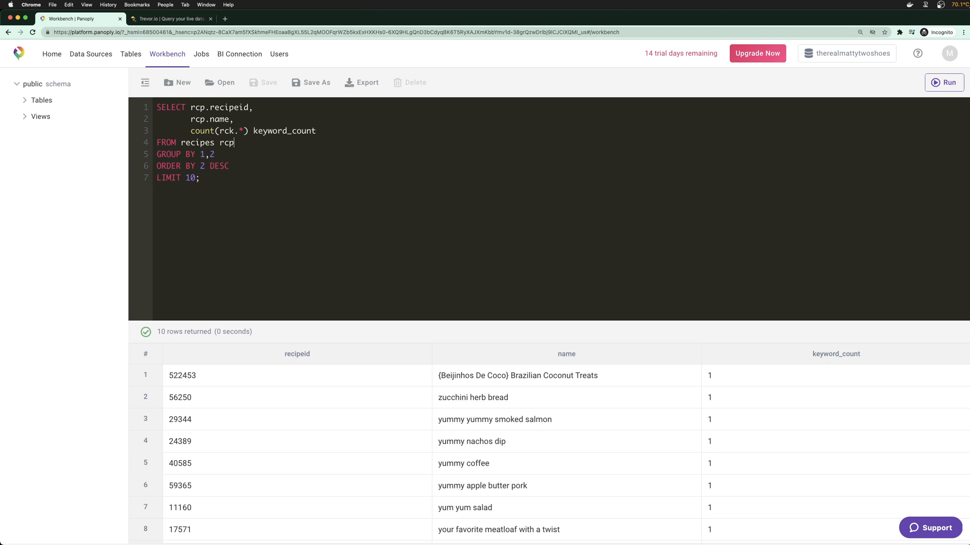
Remove the count(rck.*) keyword_count expression from the query's select list
drag(316, 131, 190, 131)
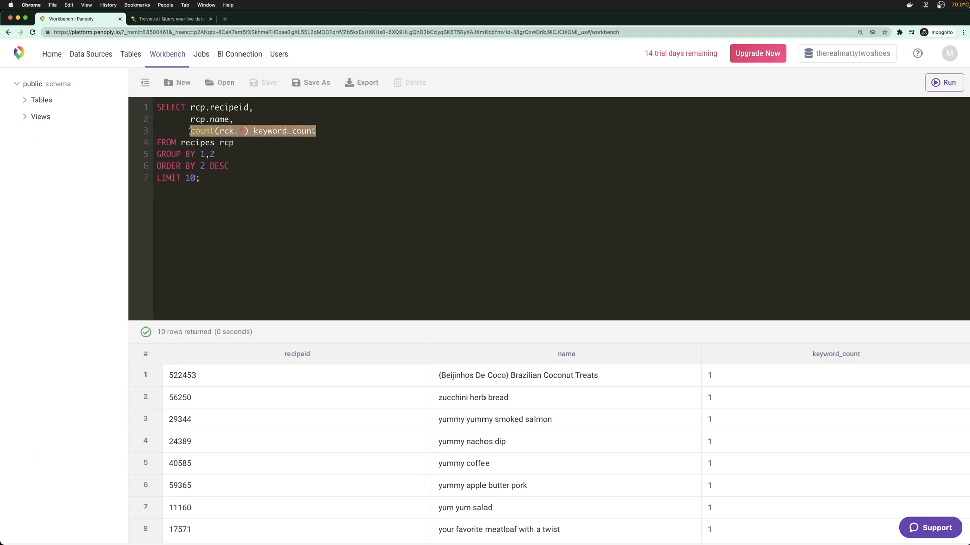
key(BackSpace)
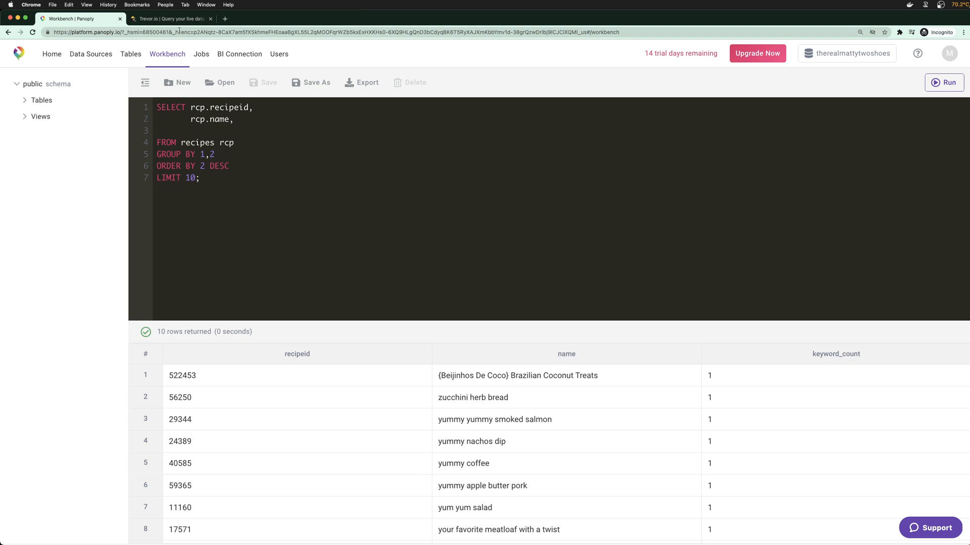
click(170, 19)
Show the preptime average-fatcontent query through Export as SQL and select all of the generated code
click(14, 93)
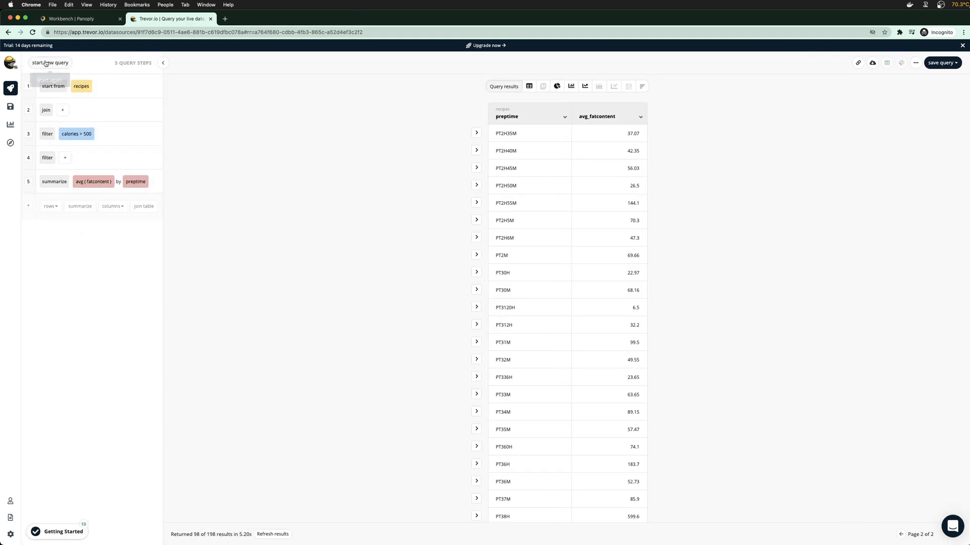
click(896, 65)
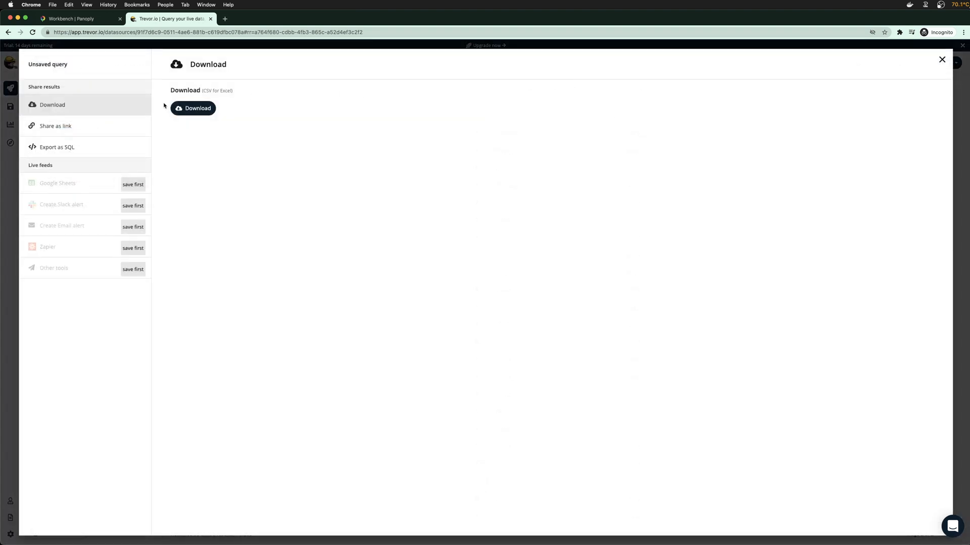
click(55, 147)
click(202, 123)
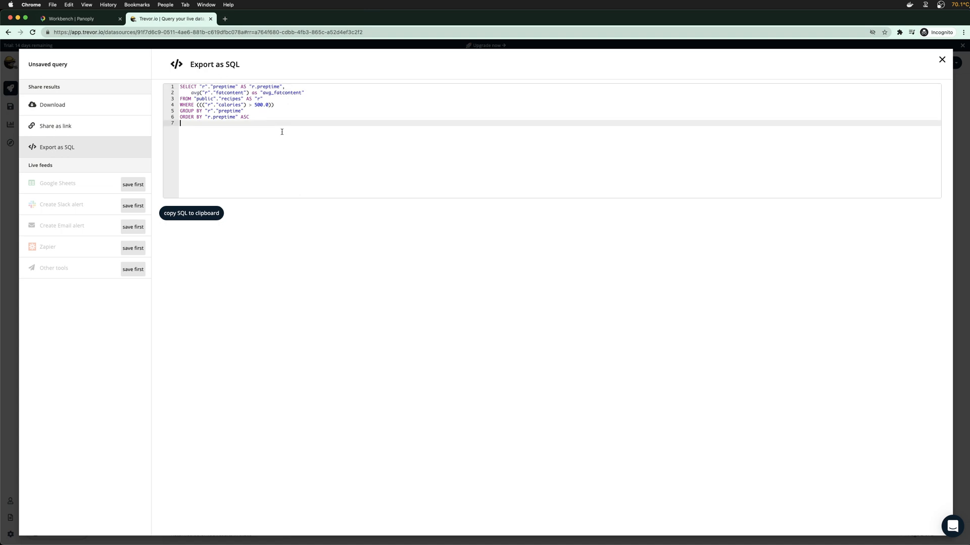
key(super+a)
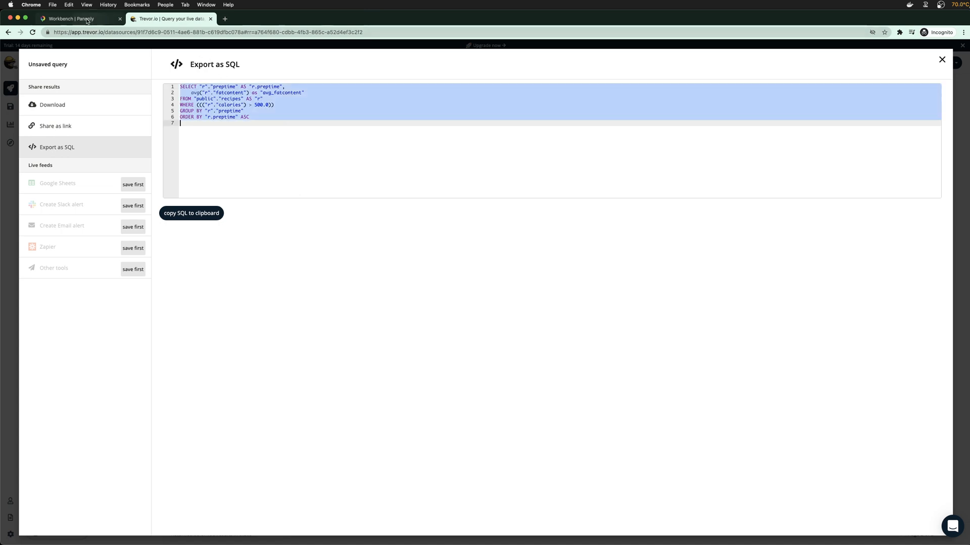
click(70, 19)
Replace the Panoply editor's old query with Trevor's pasted SQL
drag(238, 190, 140, 109)
key(super+c)
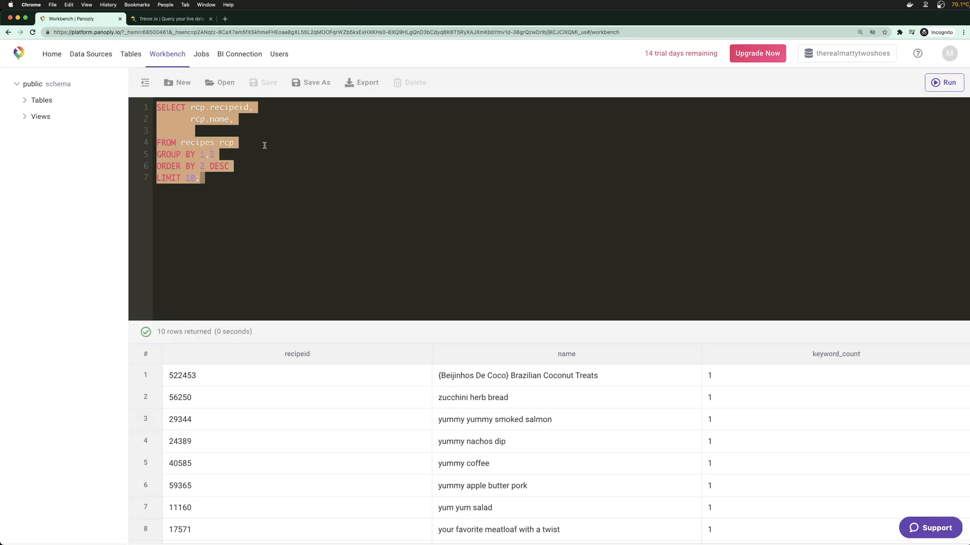
click(231, 179)
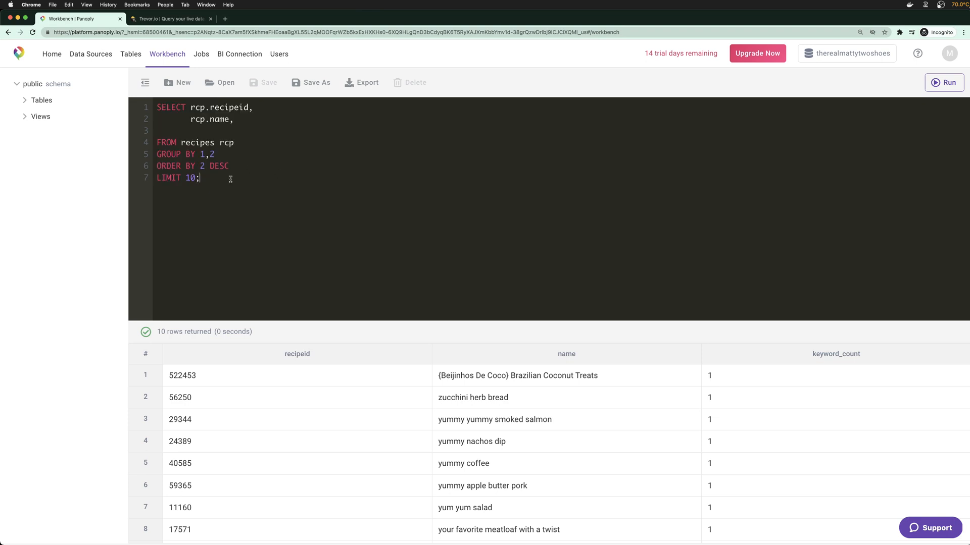
key(super+a)
key(super+v)
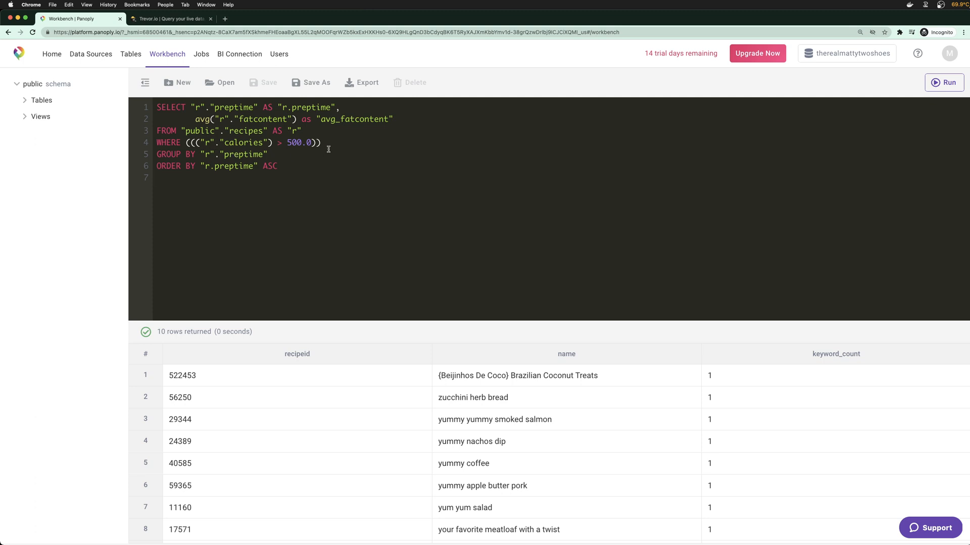
Remove the trailing blank line, run the query and enlarge the results to browse rows
drag(192, 143, 300, 144)
click(296, 149)
click(277, 175)
key(BackSpace)
key(super+Return)
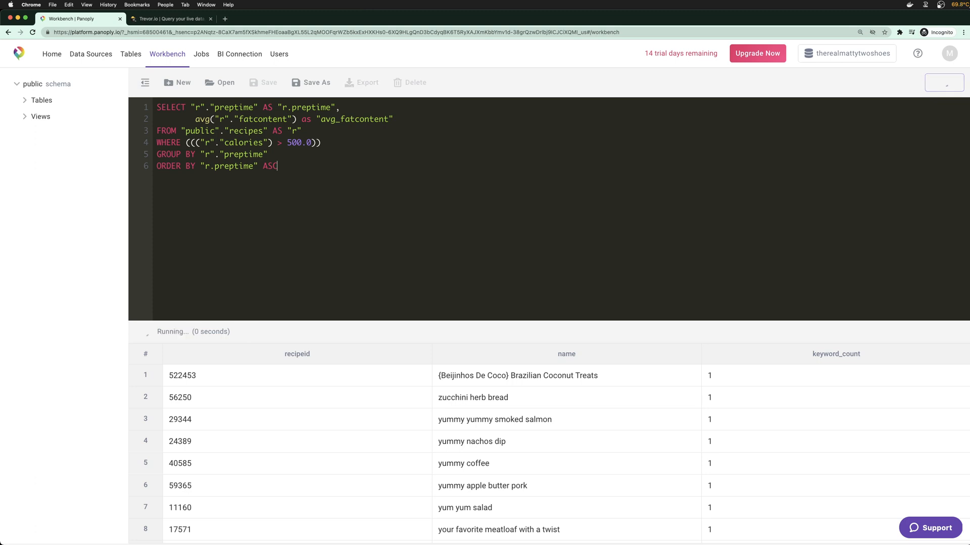
drag(323, 319, 332, 220)
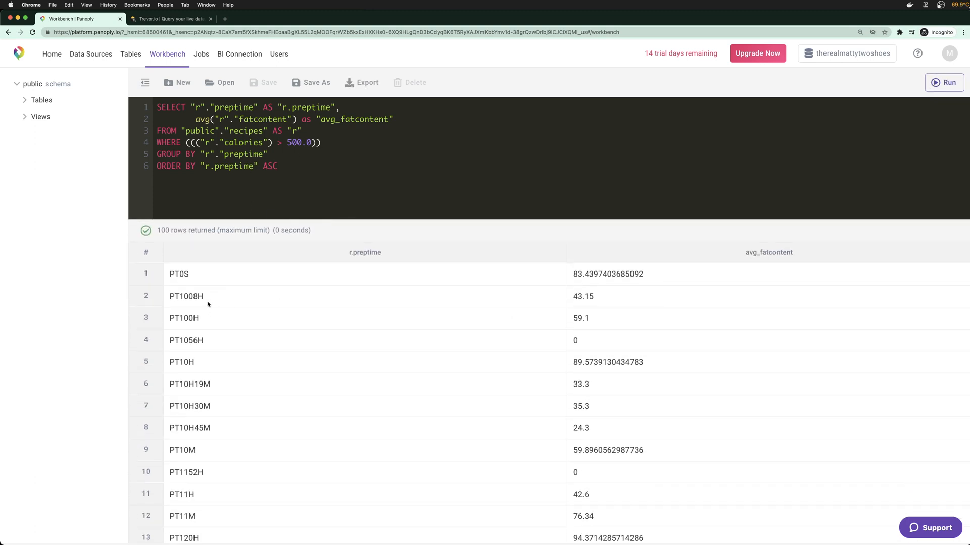
drag(399, 211, 403, 239)
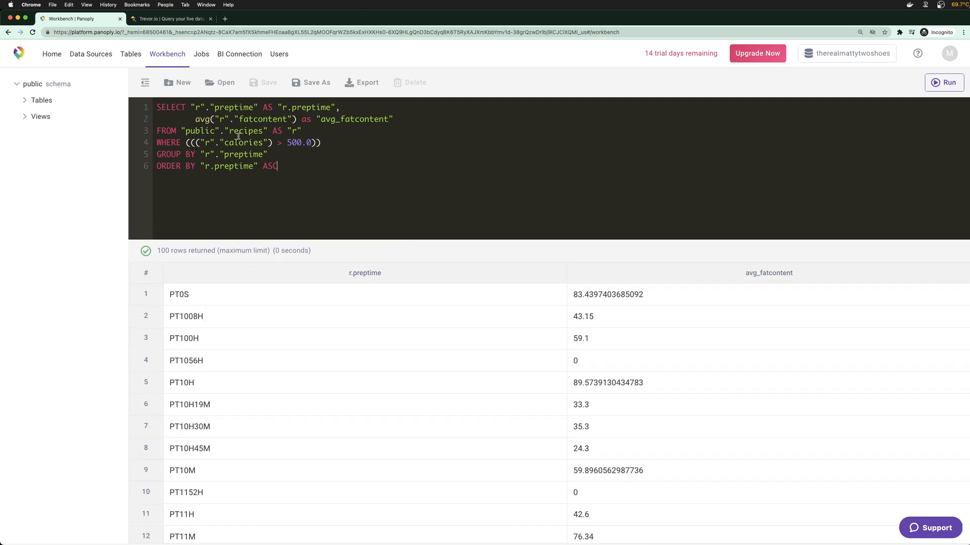
scroll(207, 374, down, 15)
scroll(194, 427, down, 6)
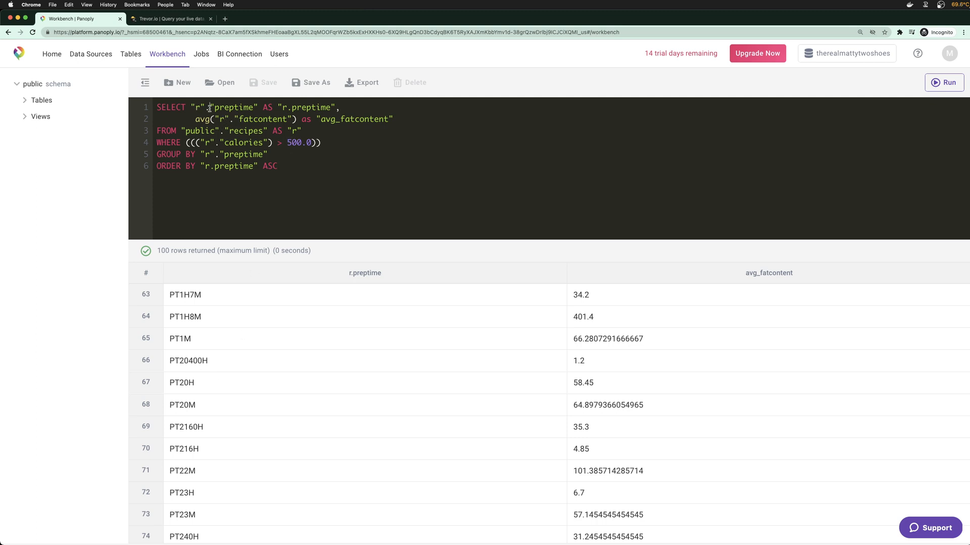
Rename the preptime alias to prep_time and strip the stray quotes around avg_fatcontent
drag(219, 154, 222, 153)
click(226, 143)
drag(277, 108, 333, 108)
text(prep_toim)
text(ime)
key(BackSpace)
click(404, 116)
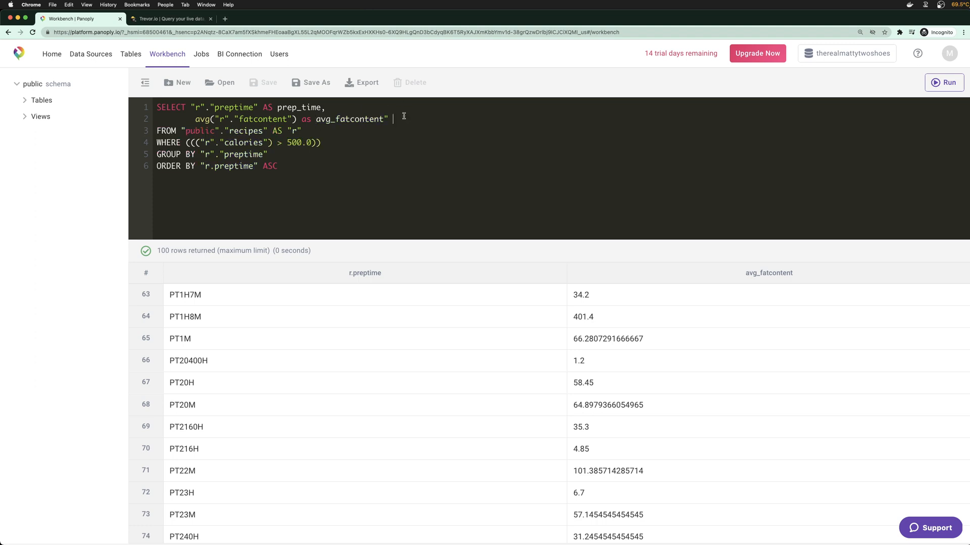
key(BackSpace)
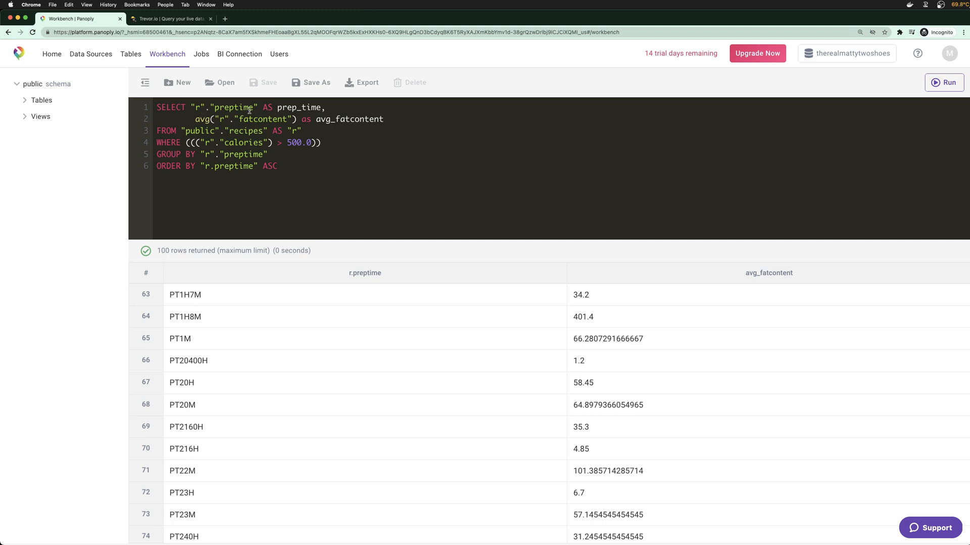
Try a CASE WHEN before preptime, remove it, and start a web search for 'left trim ca'
click(194, 108)
text(CASE)
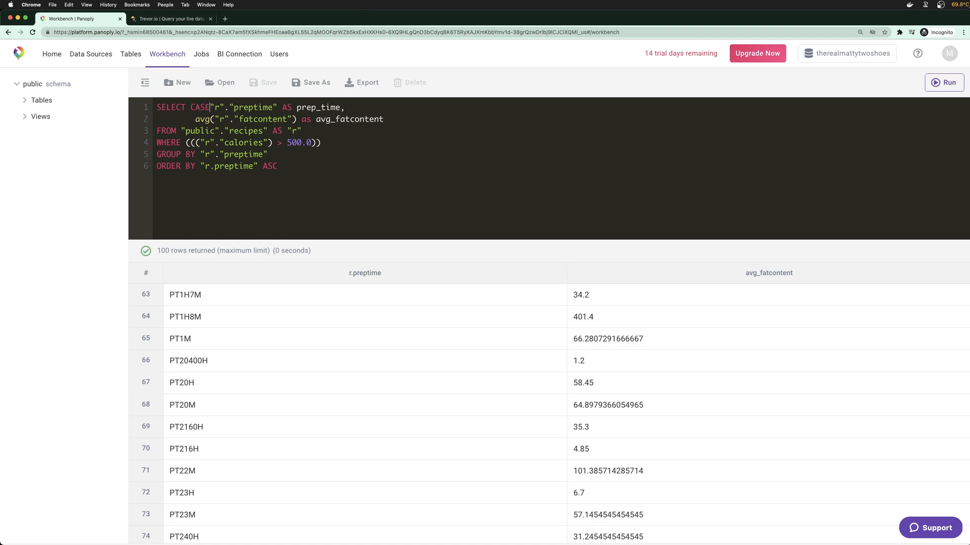
key(Return)
key(Tab)
key(Tab)
text(WHEN)
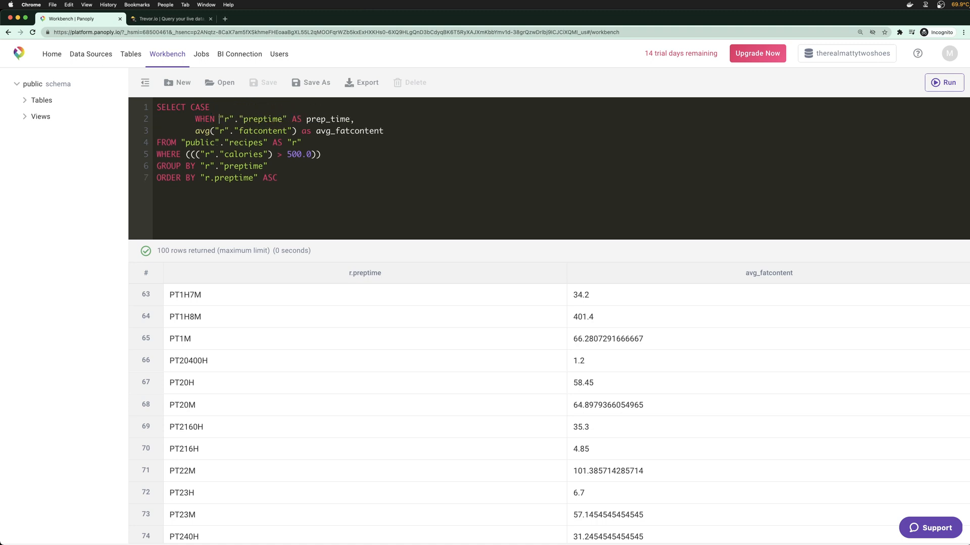
click(291, 119)
key(BackSpace)
click(219, 119)
key(BackSpace)
key(BackSpace)
key(BackSpace)
key(BackSpace)
key(BackSpace)
key(BackSpace)
key(BackSpace)
key(BackSpace)
key(BackSpace)
key(BackSpace)
key(BackSpace)
key(BackSpace)
key(BackSpace)
key(BackSpace)
key(BackSpace)
key(BackSpace)
key(BackSpace)
key(BackSpace)
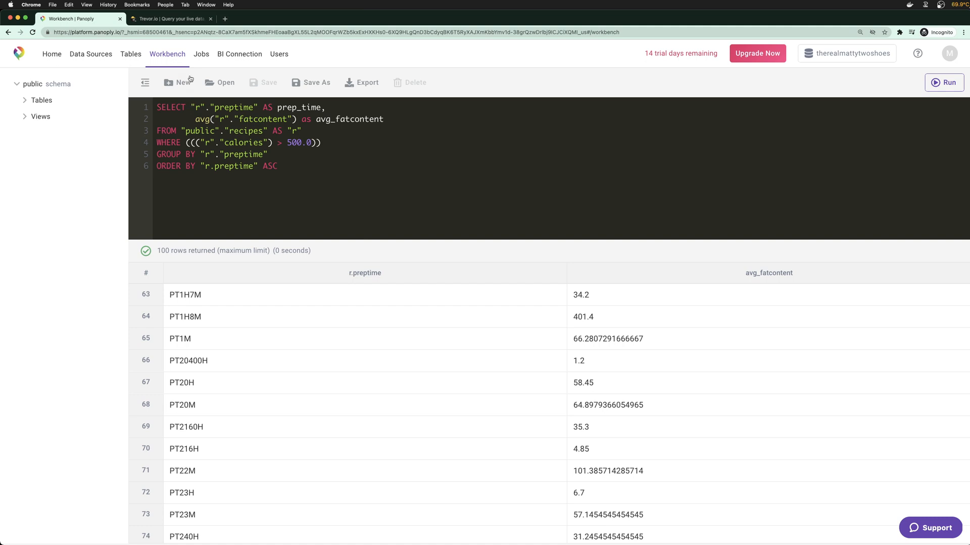
click(225, 18)
text(left trim c)
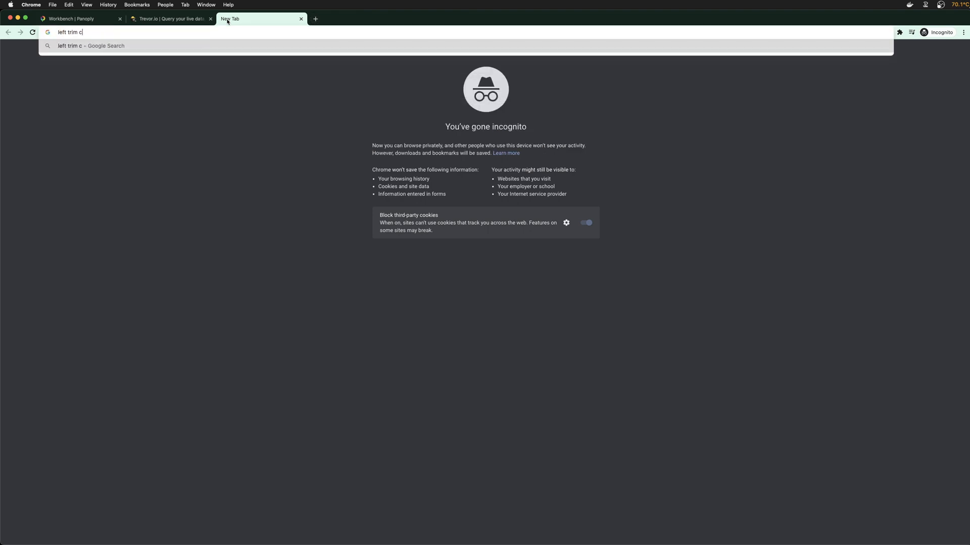
text(a)
Close the 'left trim' search tab to return to the Panoply Workbench query
click(300, 18)
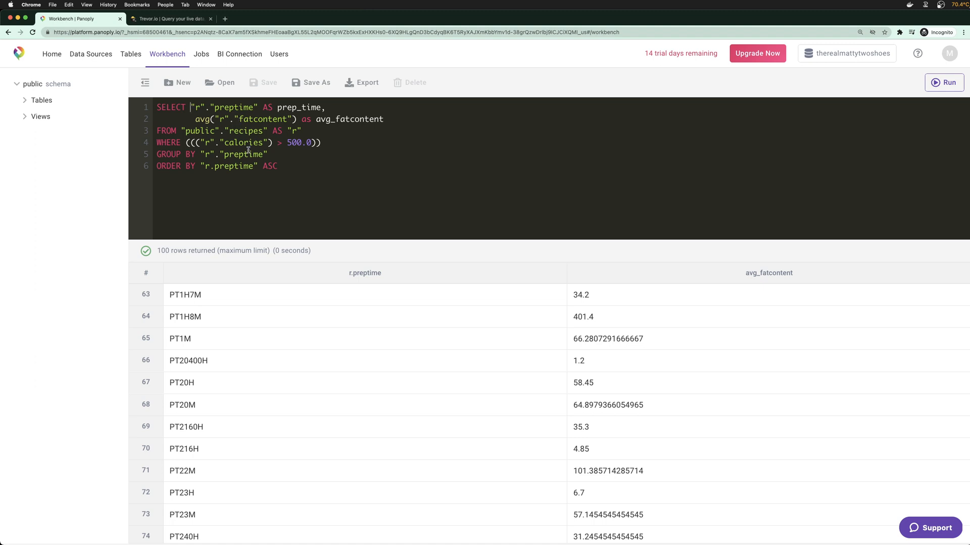
Wrap preptime in REGEXP_REPLACE("r"."preptime",'^PT','') and run it, getting a column-not-found error
text(REGEXP_RE)
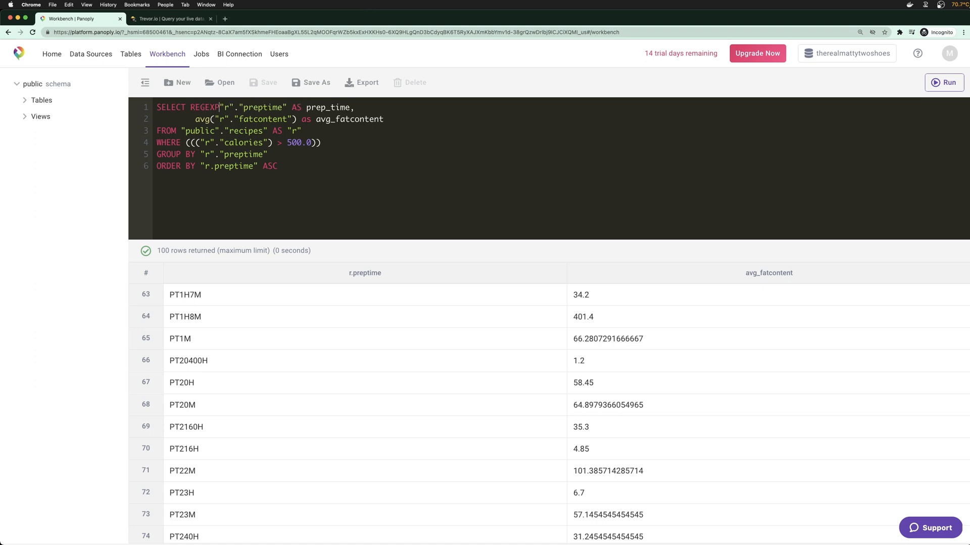
text(PLACE("r"."preptime")
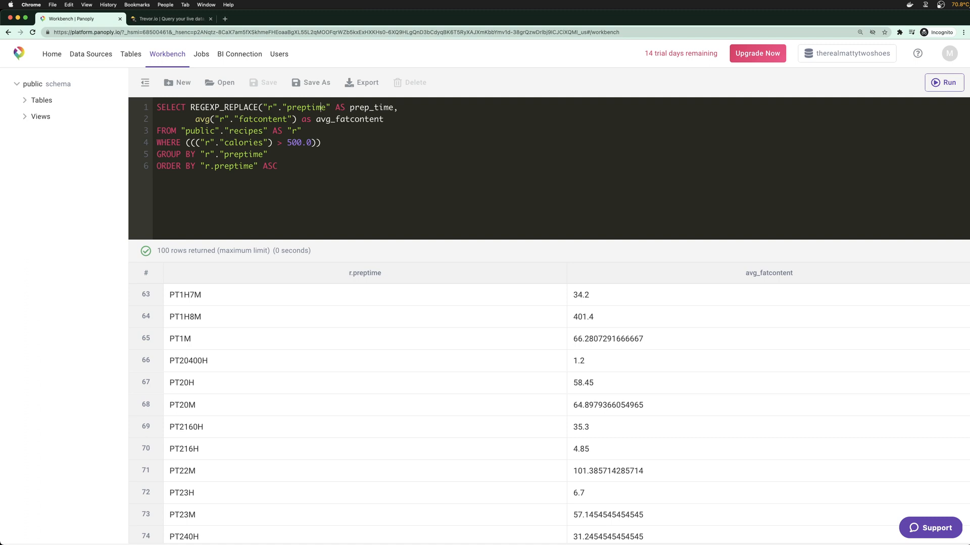
text())
text(,)
text(')
text(')
text(\)
text(PT)
click(344, 107)
key(BackSpace)
text(^PT',')
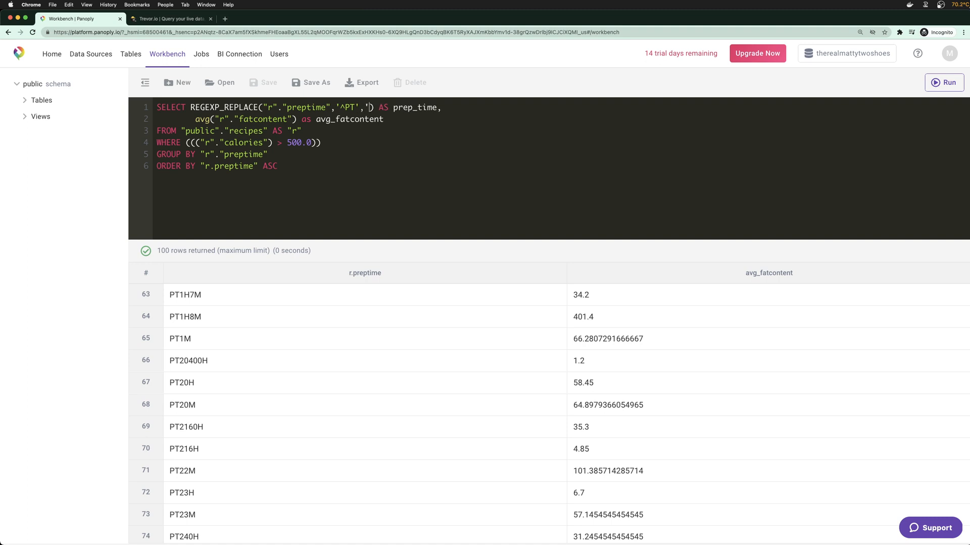
text(')
click(349, 168)
key(super+Return)
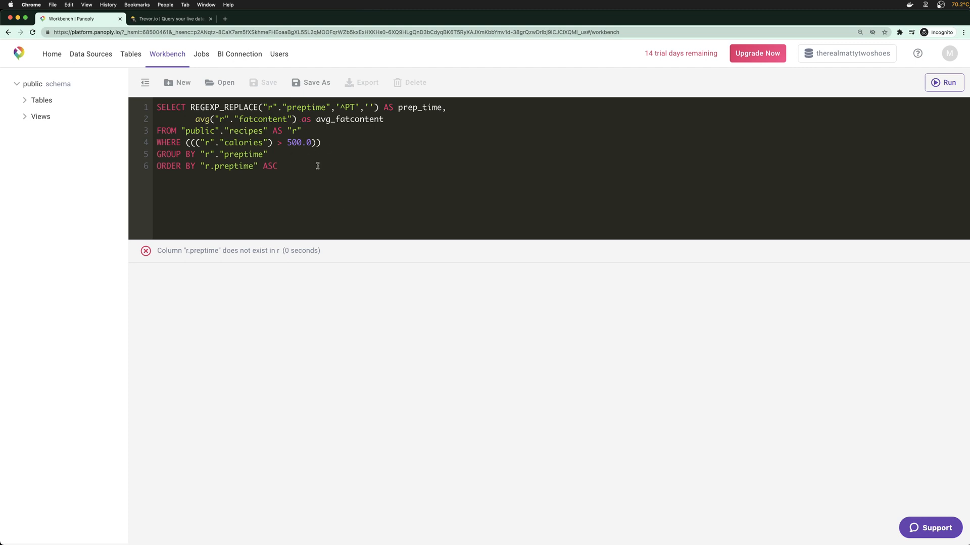
Strip the double quotes from r.preptime inside REGEXP_REPLACE and rerun the query
click(328, 109)
key(BackSpace)
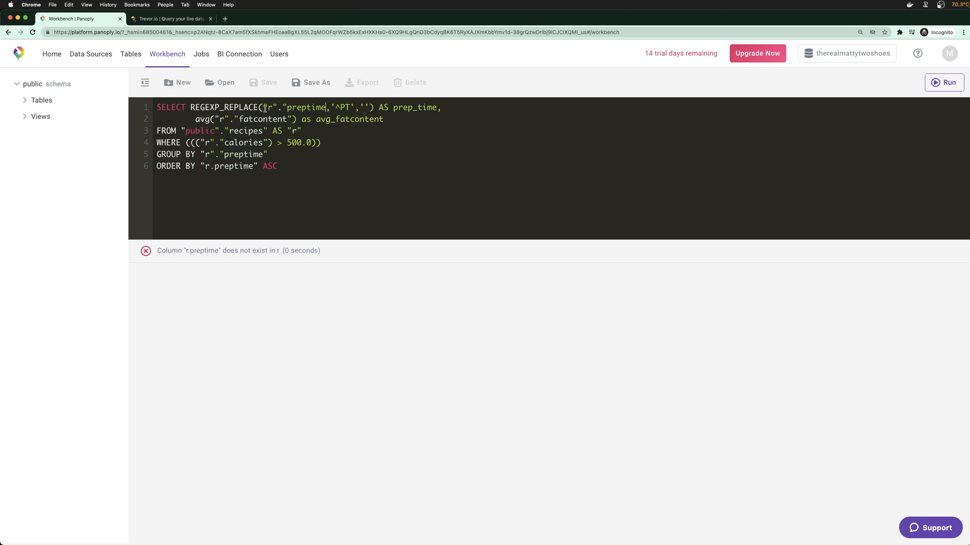
click(286, 108)
key(BackSpace)
click(277, 108)
key(BackSpace)
click(267, 107)
key(BackSpace)
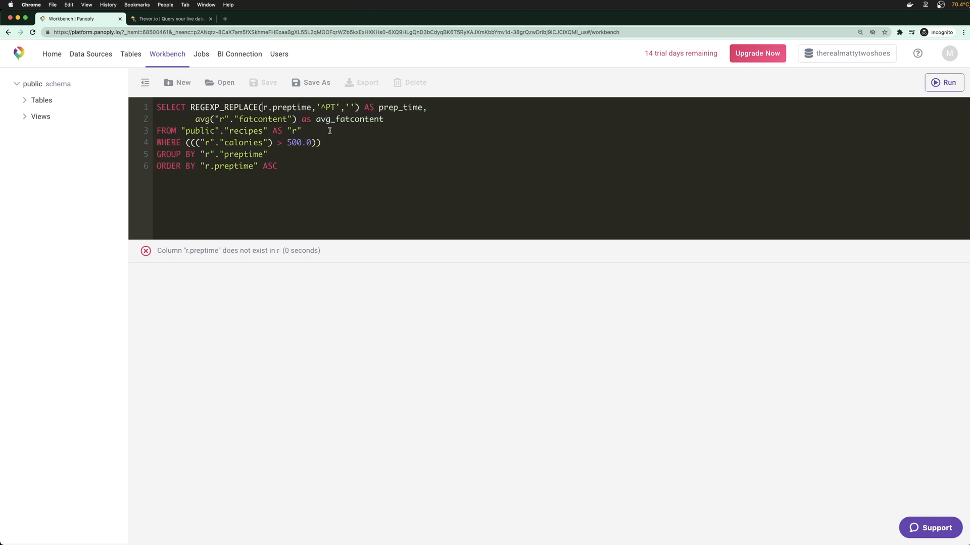
click(337, 163)
key(super+Return)
Remove the quotes from the r.fatcontent reference and around the alias r
double_click(248, 108)
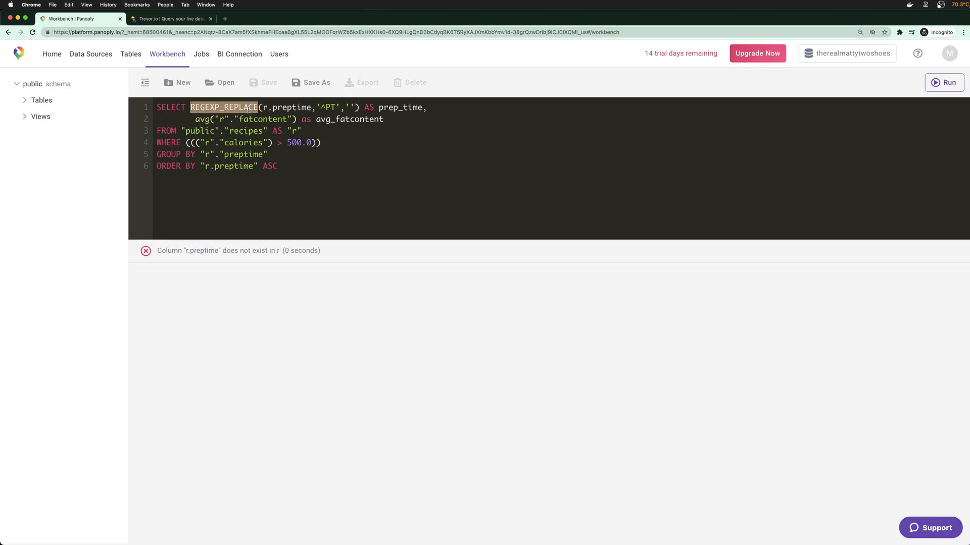
click(216, 128)
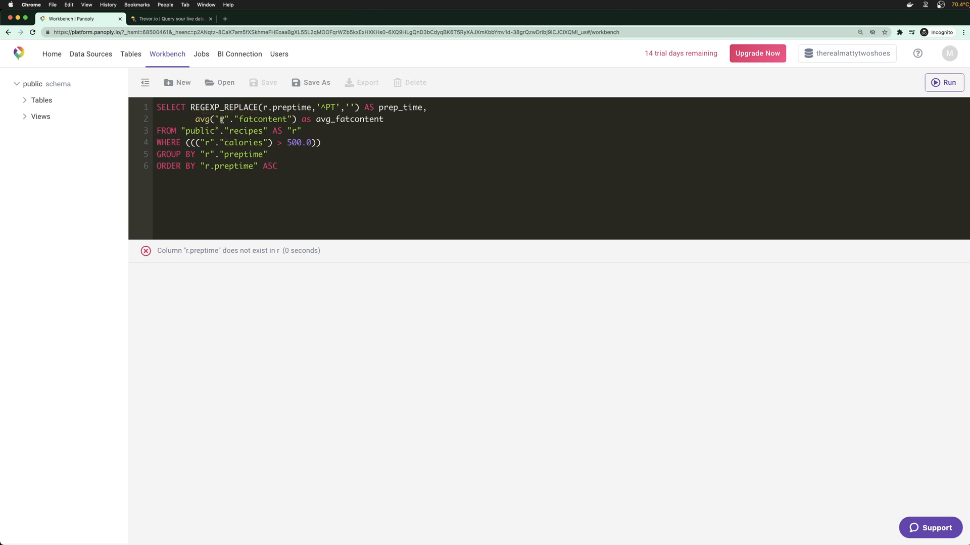
click(220, 119)
key(BackSpace)
click(224, 120)
key(BackSpace)
click(229, 120)
key(BackSpace)
click(278, 120)
key(BackSpace)
click(313, 130)
key(BackSpace)
key(Left)
key(BackSpace)
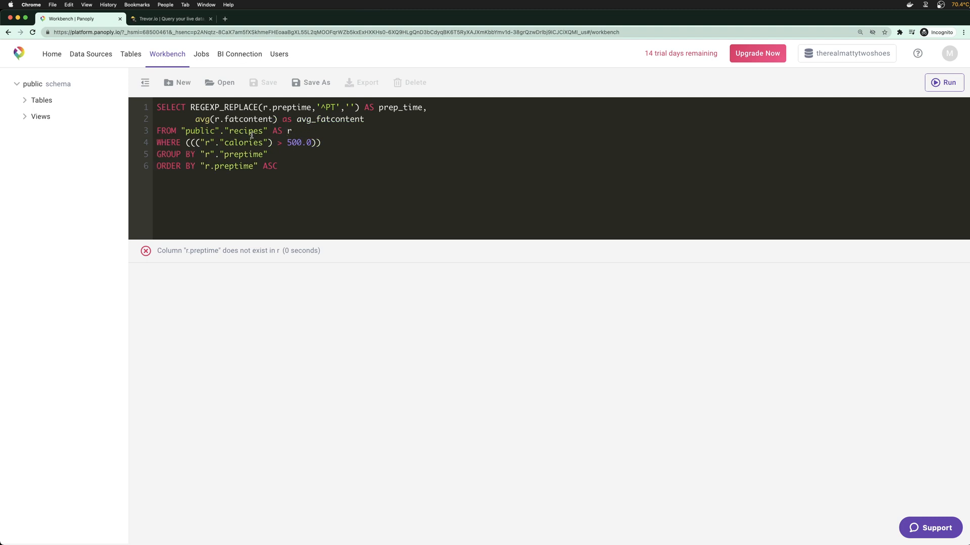
Drop the "public". prefix to read FROM recipes AS r, and simplify WHERE to r.calories > 500.0
drag(181, 131, 224, 132)
key(BackSpace)
key(Delete)
click(224, 131)
key(BackSpace)
mouse_move(188, 143)
mouse_down()
mouse_move(218, 143)
mouse_move(204, 144)
mouse_up()
key(BackSpace)
key(Delete)
key(Delete)
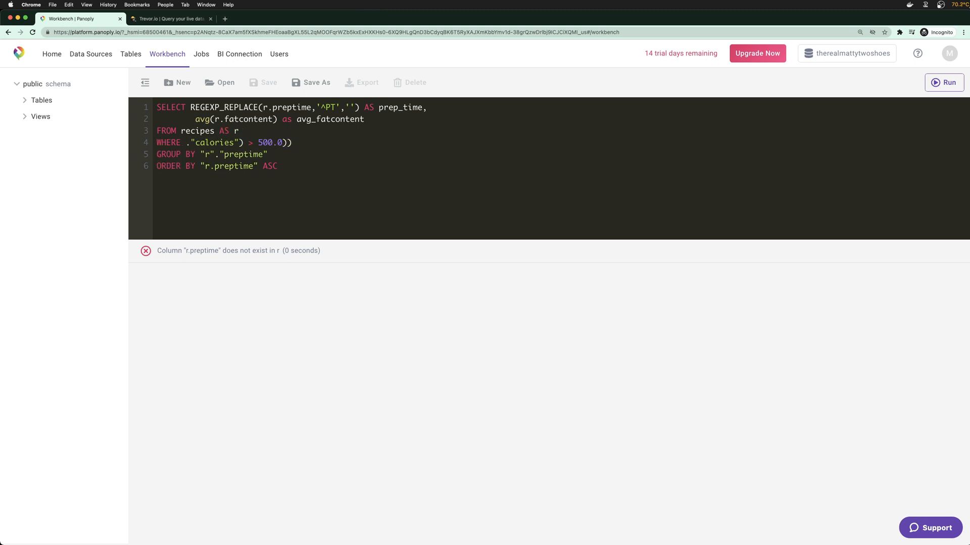
key(Delete)
text(r.)
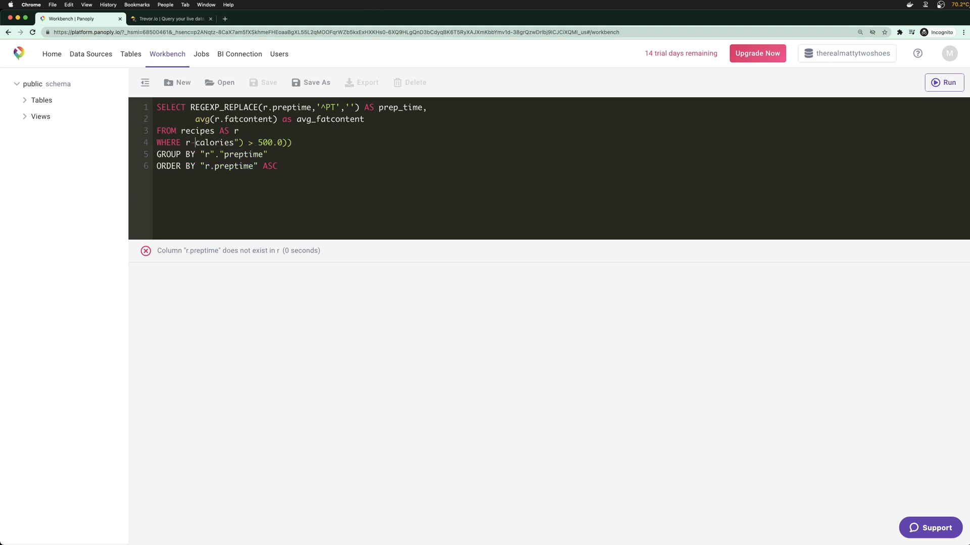
click(243, 143)
key(BackSpace)
key(BackSpace)
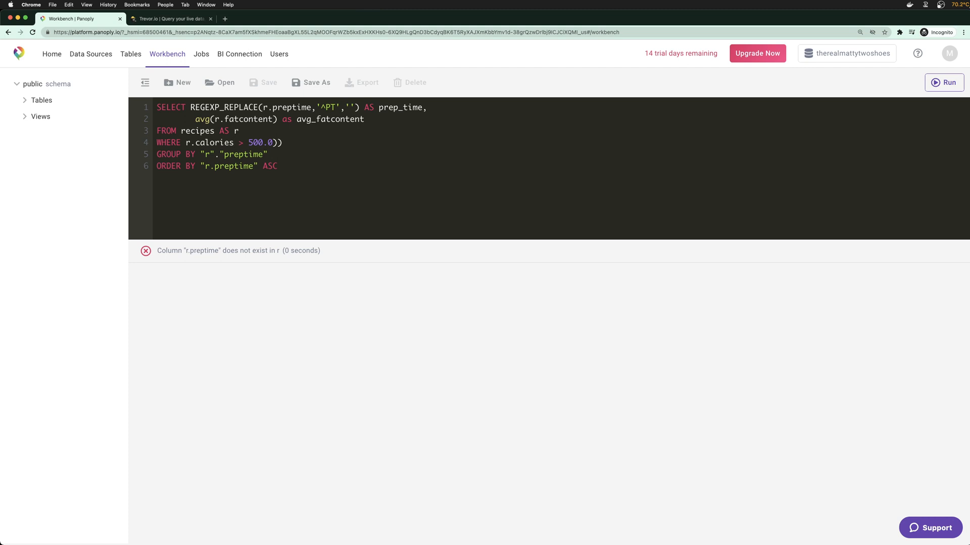
click(283, 143)
key(BackSpace)
Retype GROUP BY r.preptime, remove the ORDER BY quotes, and run the cleaned query
key(super+shift+Left)
key(BackSpace)
key(BackSpace)
key(Return)
text(GROUP BY r.preptime)
key(Delete)
click(205, 166)
key(BackSpace)
key(super+Return)
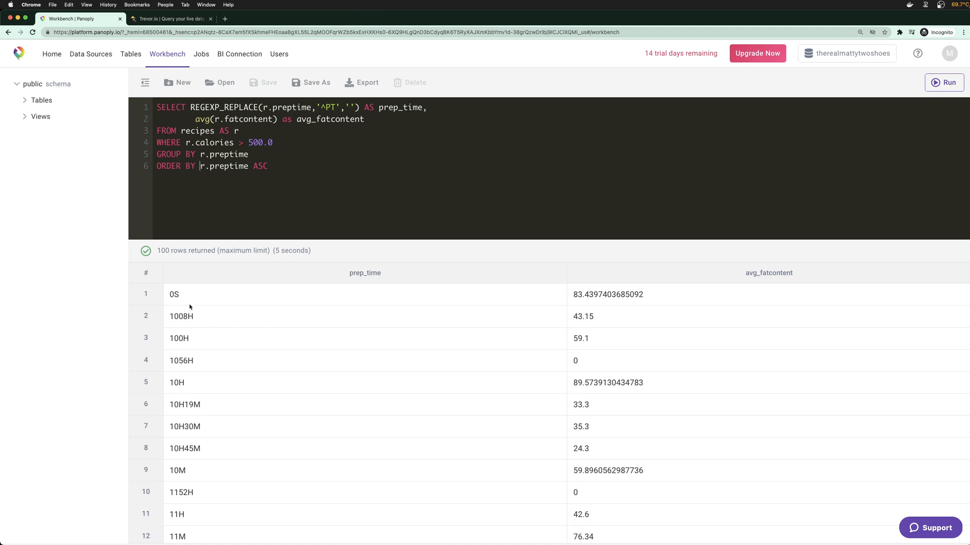
Browse the results grid, checking PT-stripped prep_time values like 1008H and 100H
drag(173, 295, 191, 368)
scroll(192, 351, down, 1)
click(200, 352)
scroll(201, 353, up, 1)
drag(175, 318, 198, 321)
click(199, 323)
double_click(181, 337)
scroll(242, 398, down, 20)
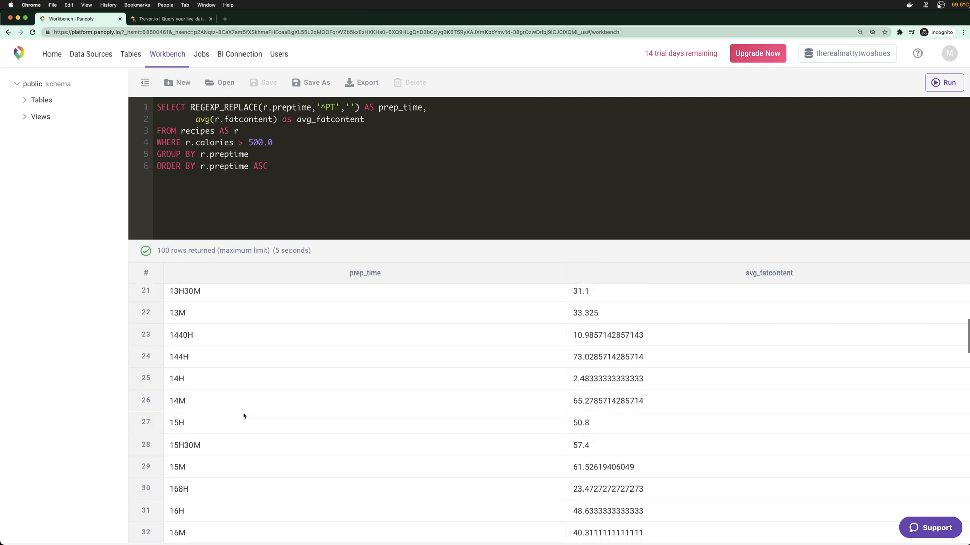
scroll(216, 452, down, 12)
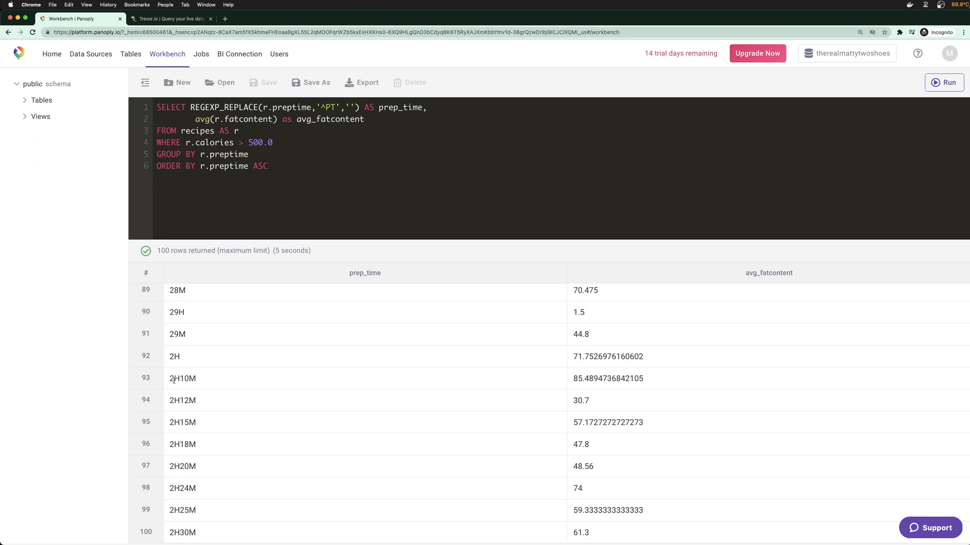
scroll(191, 380, up, 10)
scroll(198, 380, up, 7)
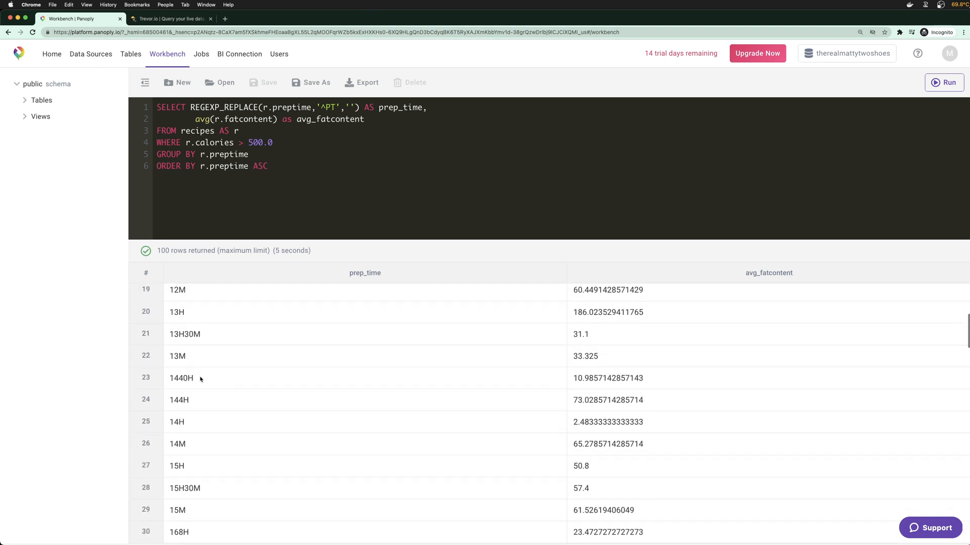
scroll(200, 379, up, 5)
drag(171, 317, 186, 316)
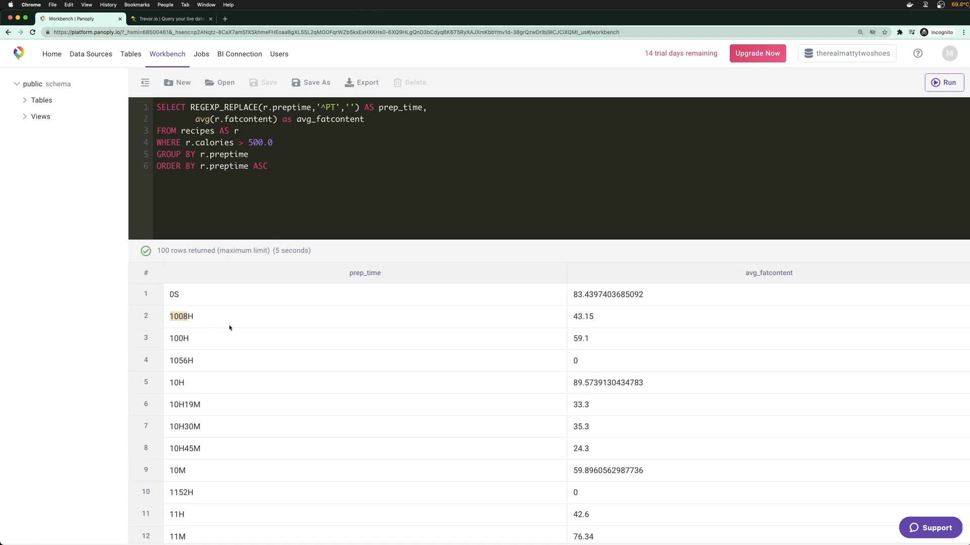
click(215, 132)
Insert a WITH tidy_preptime AS ( ) block above the query
click(190, 108)
key(Return)
text(WITH)
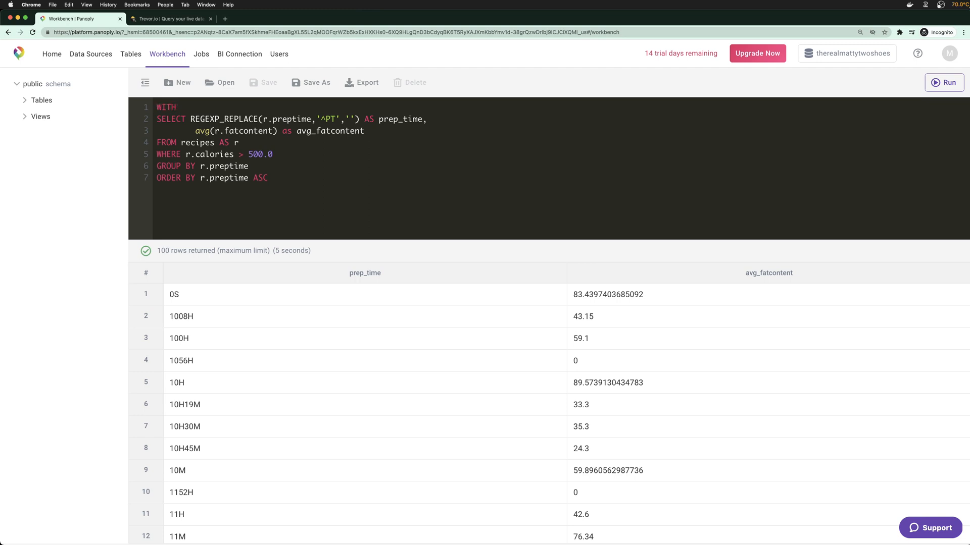
key(Return)
key(Left)
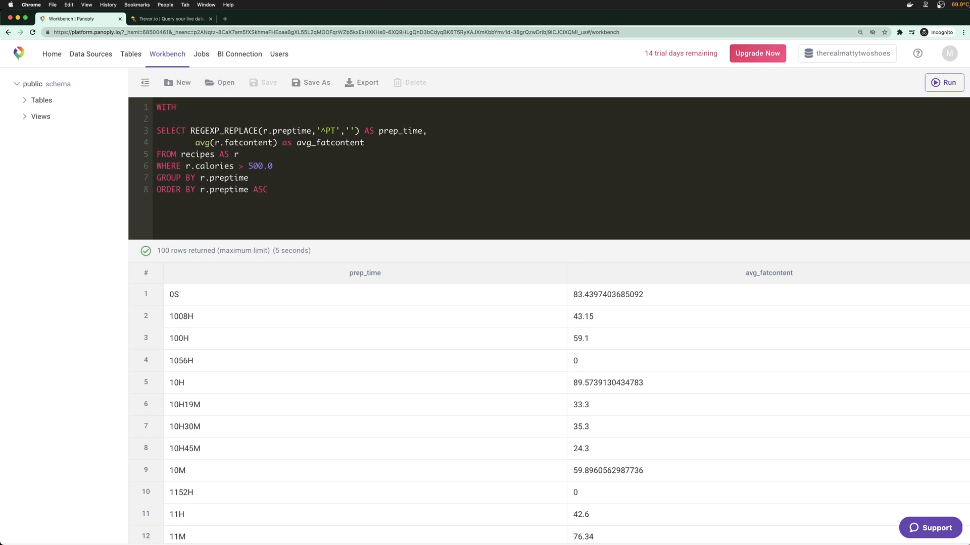
text(tidy_data)
key(BackSpace)
key(BackSpace)
key(BackSpace)
key(BackSpace)
text(preptime AS ()
key(Return)
text())
key(Left)
key(Tab)
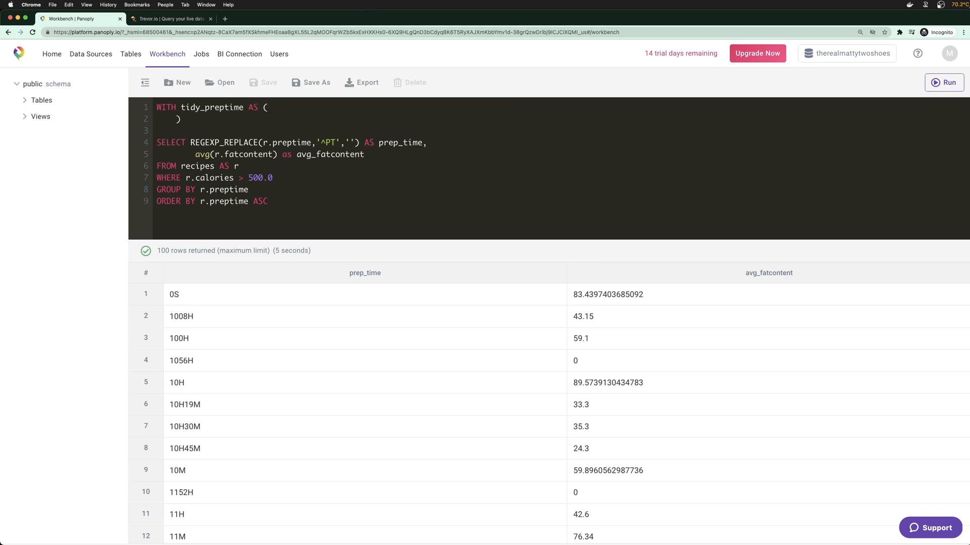
Add SELECT * and FROM lines inside the tidy_preptime block
key(Right)
text(,)
key(BackSpace)
key(Return)
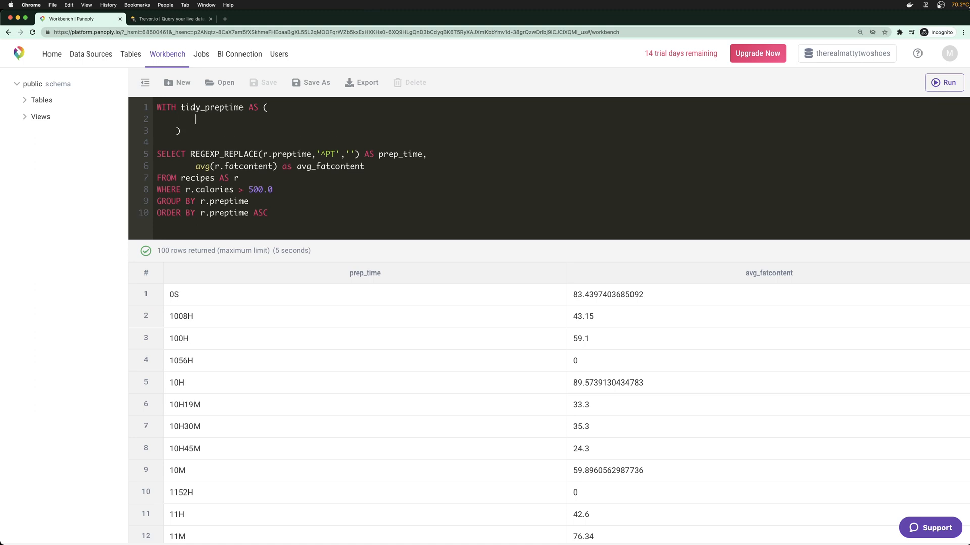
text(SELECT *)
key(Return)
text(FROM)
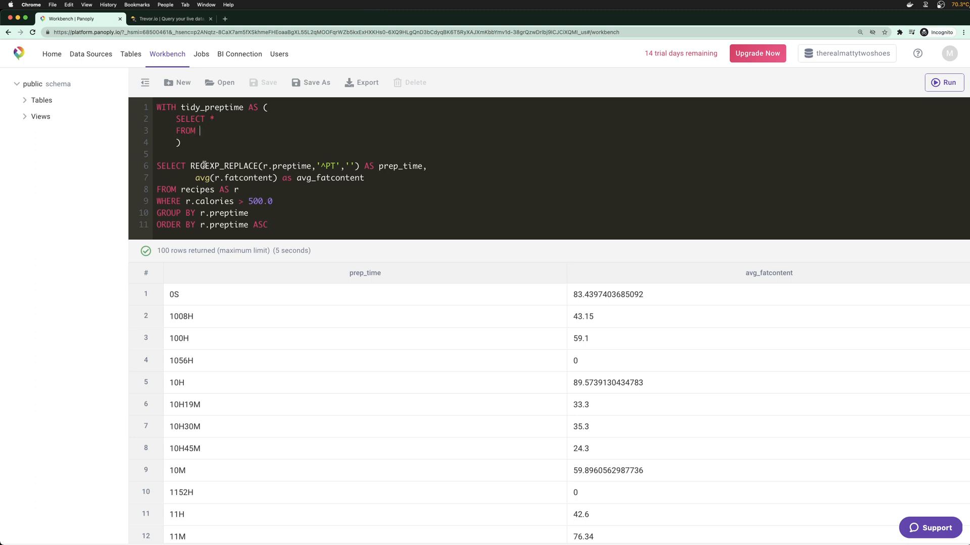
Fill the CTE with the REGEXP_REPLACE prep_time expression FROM recipes AS r, removing the blank line
drag(190, 166, 420, 167)
key(ctrl+c)
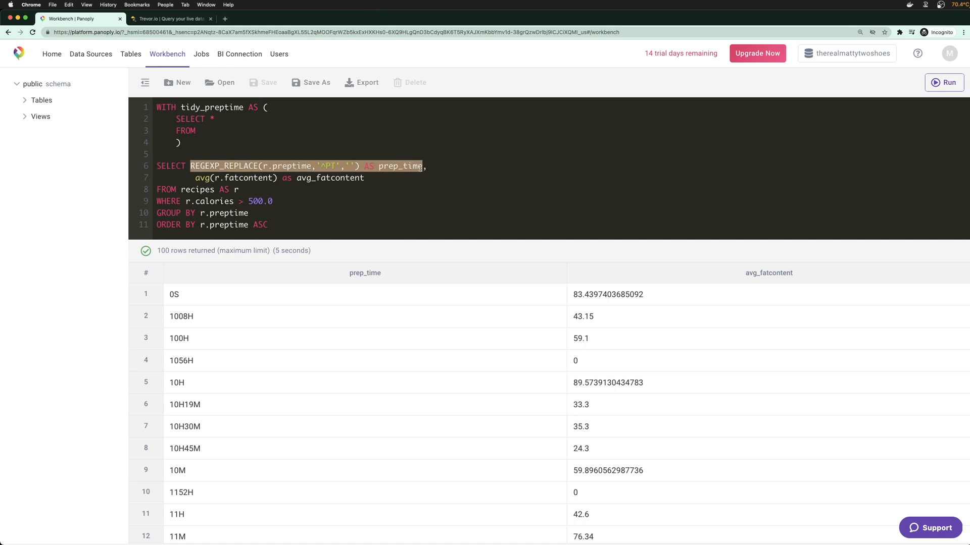
click(251, 119)
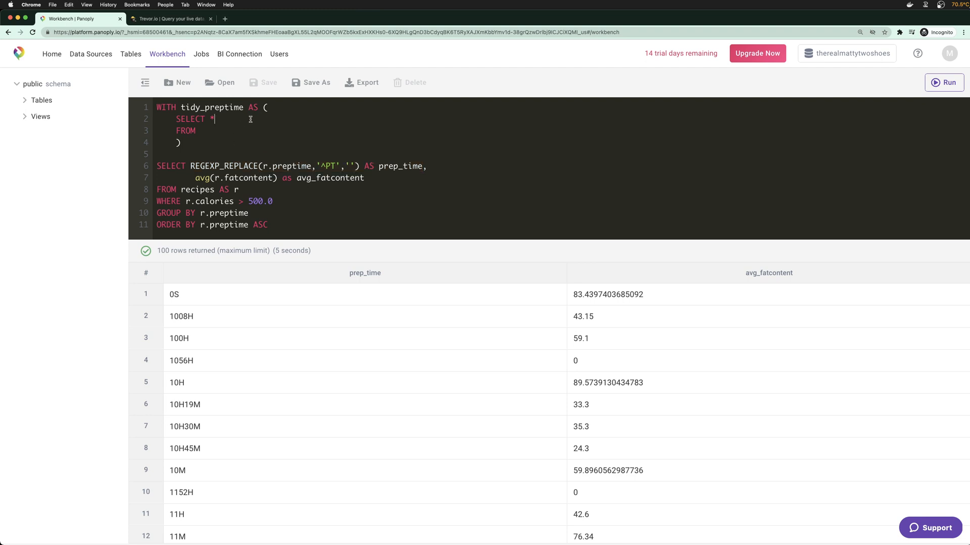
key(BackSpace)
key(ctrl+v)
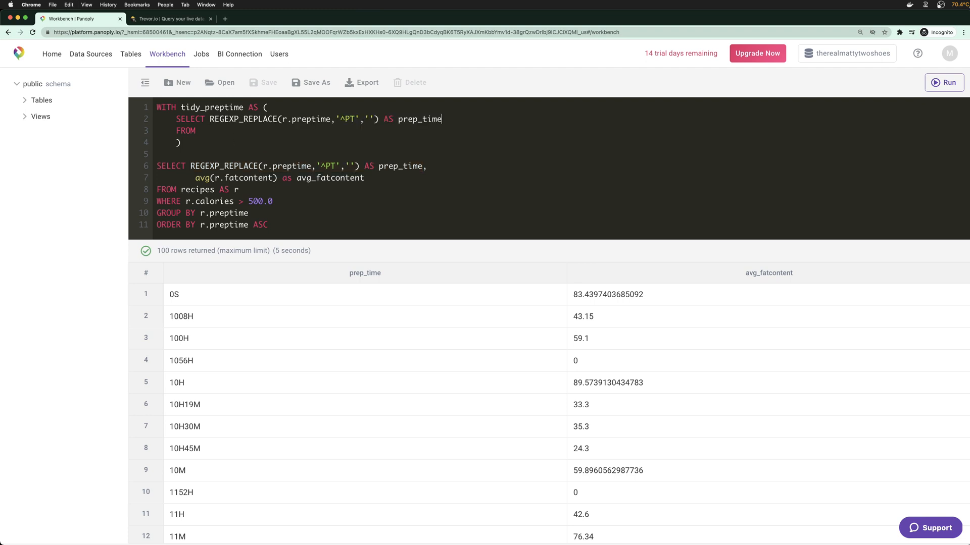
click(252, 132)
text(recipes AS r)
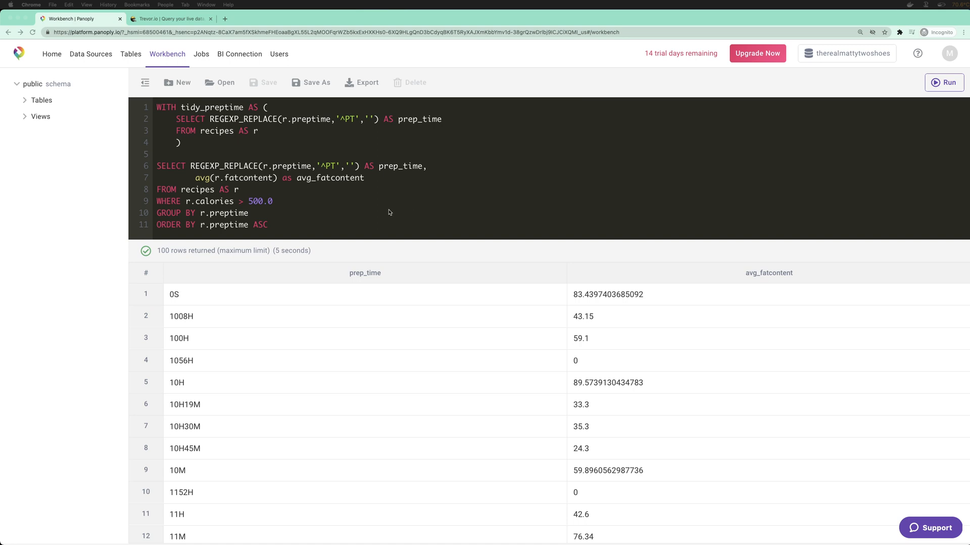
click(362, 211)
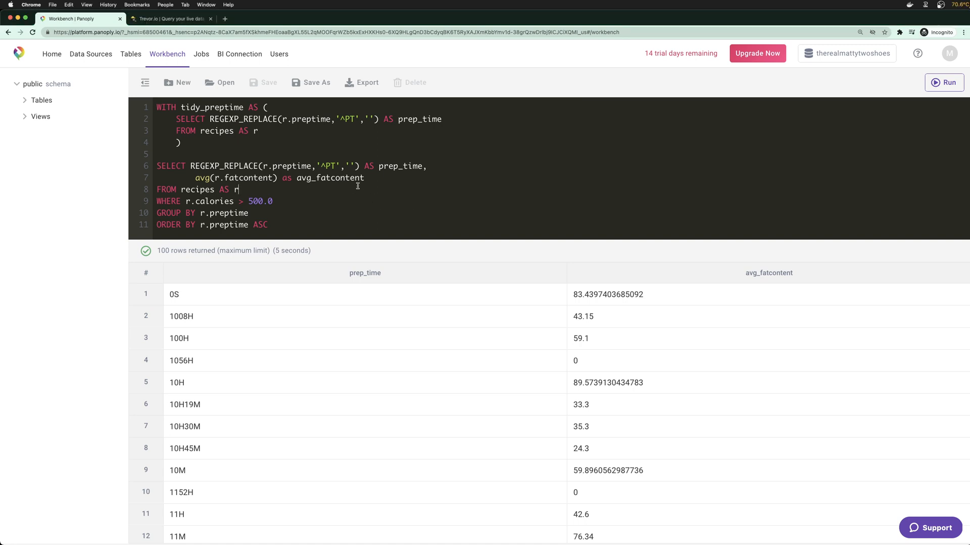
click(251, 153)
key(BackSpace)
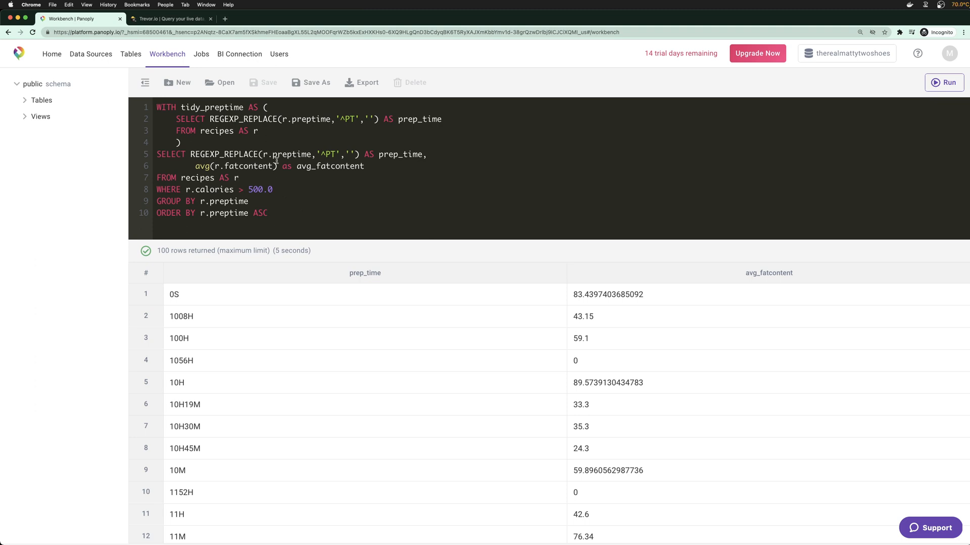
Search the web for 'hibachi restaurant' in a new tab
click(226, 20)
text(hibachi restaurant)
key(Return)
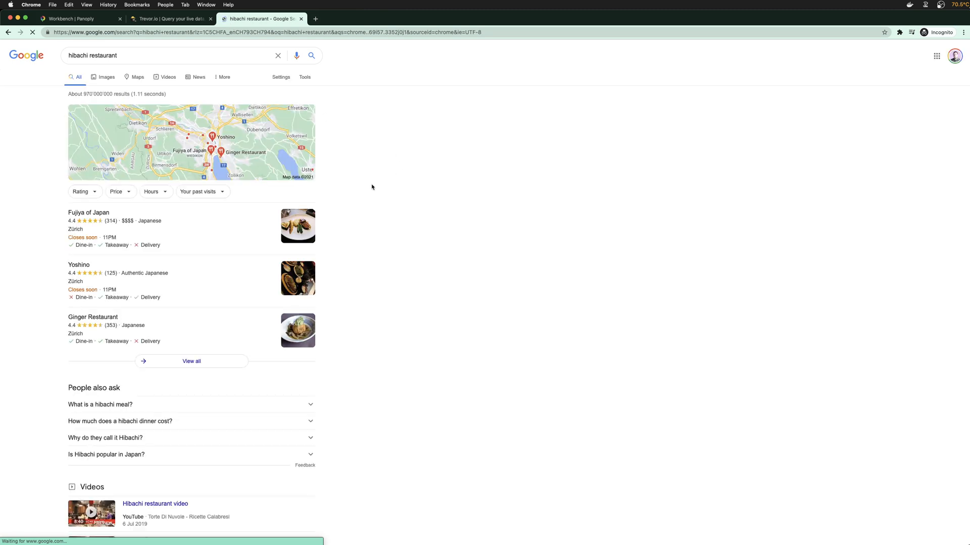
Preview the Ichiban Japanese Steakhouse image in the hibachi image results, then close that search tab
click(105, 77)
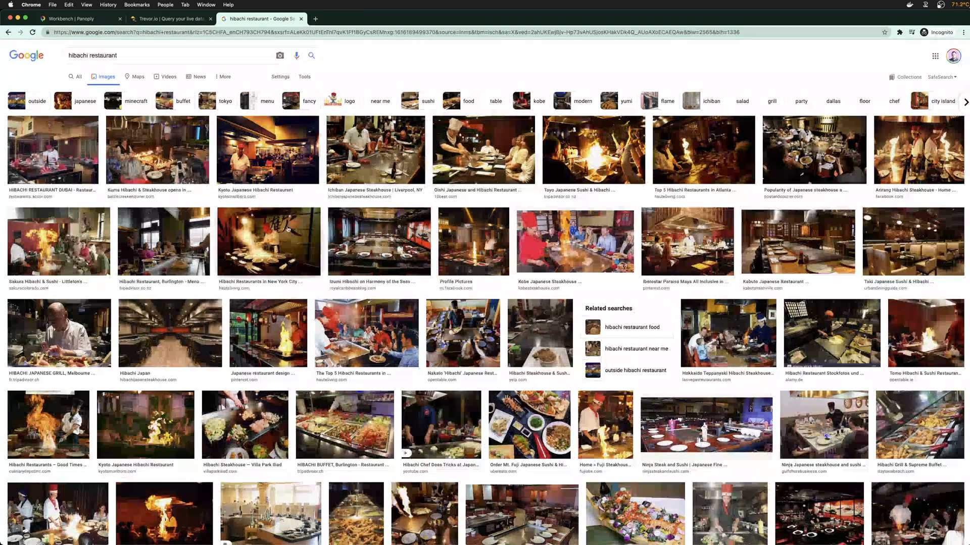
click(375, 150)
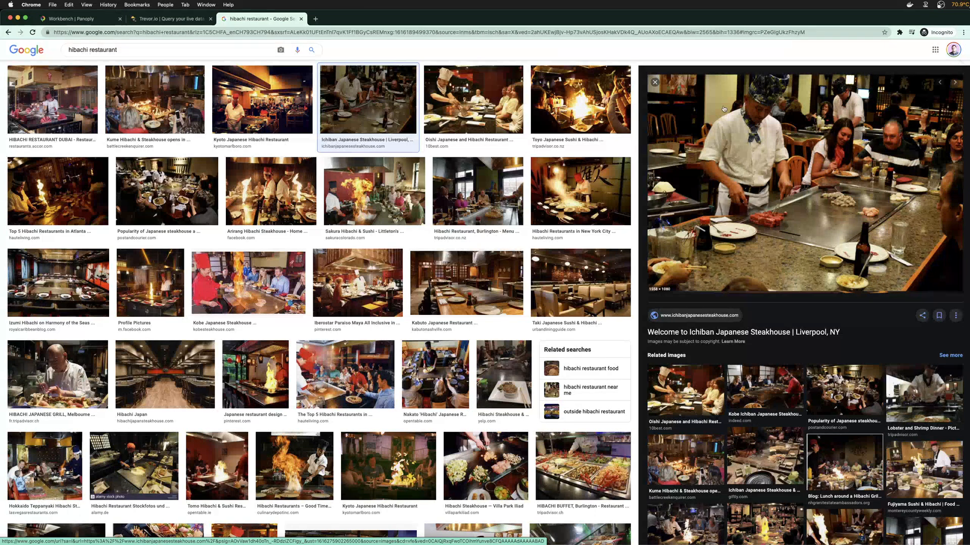
click(301, 19)
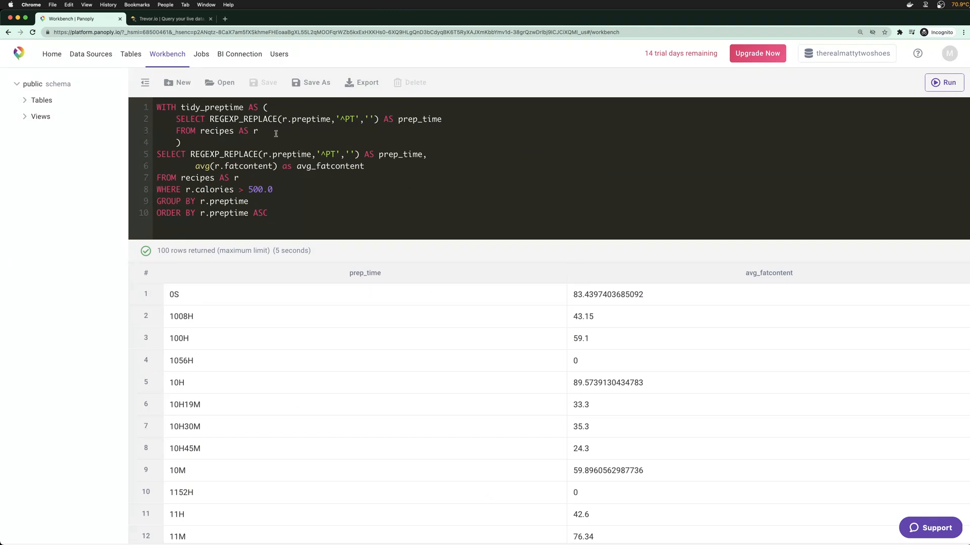
click(172, 19)
Close Trevor.io's Export as SQL dialog, skim the preptime results, and return to Panoply Workbench
click(258, 185)
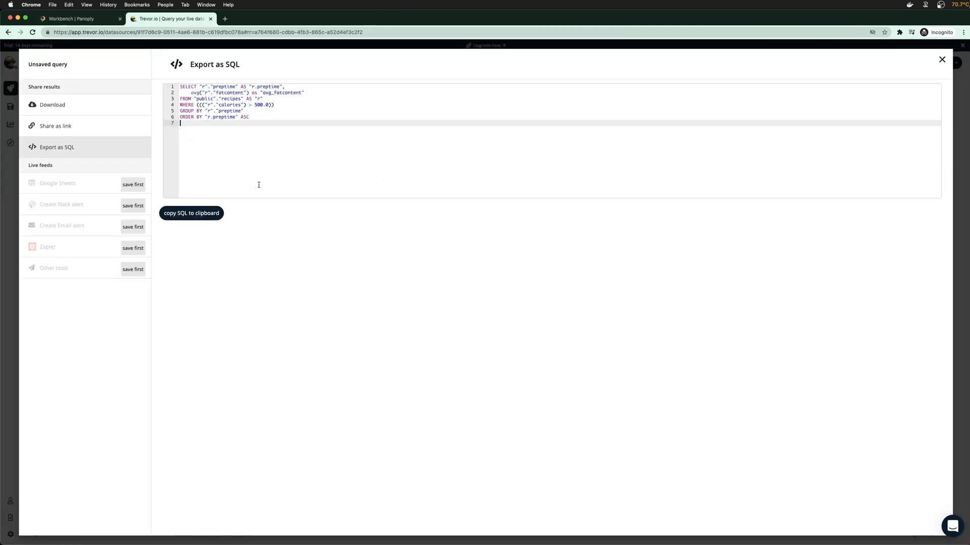
click(942, 60)
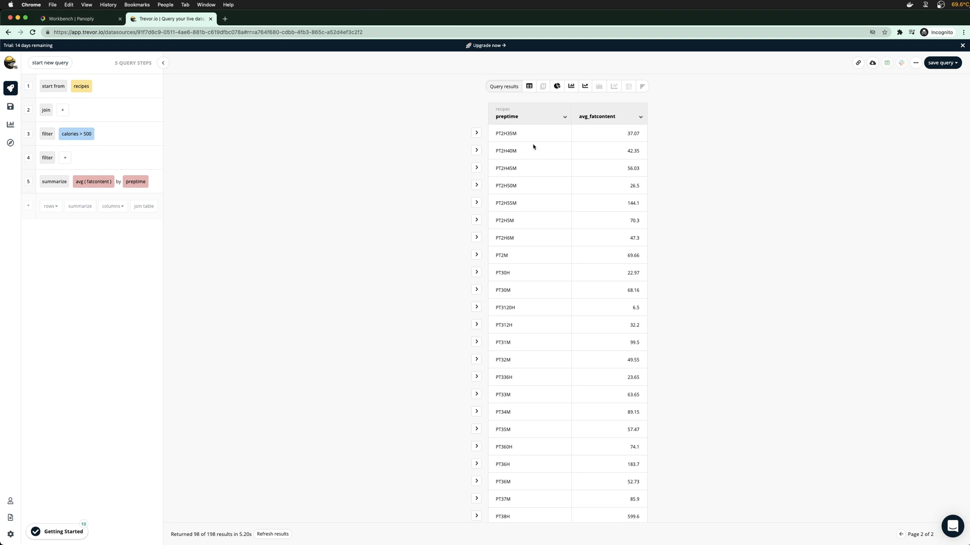
scroll(489, 273, down, 9)
scroll(534, 322, up, 10)
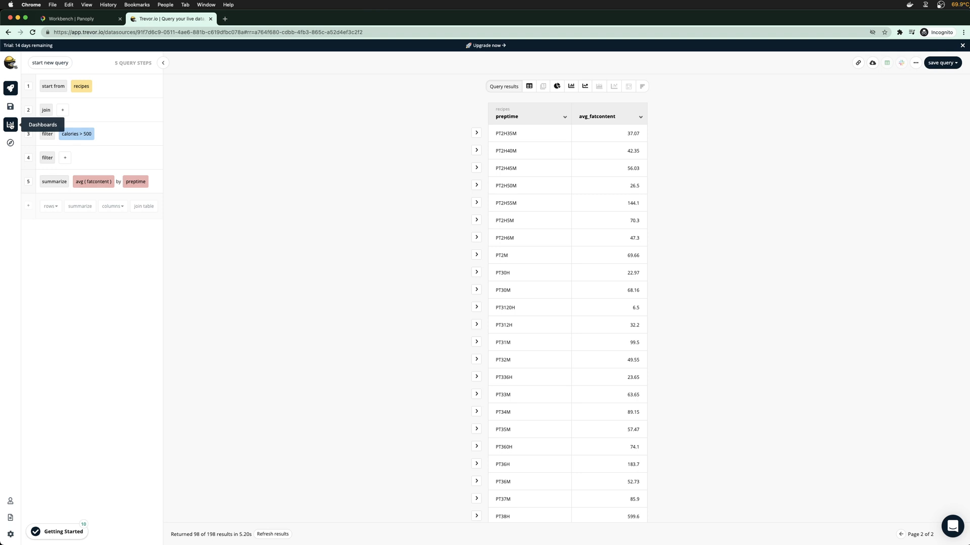
mouse_move(109, 175)
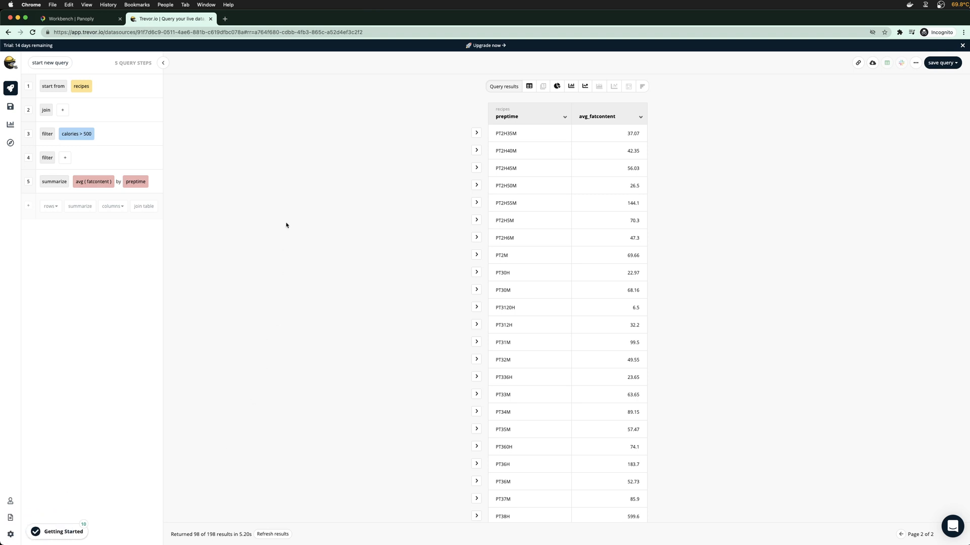
click(96, 20)
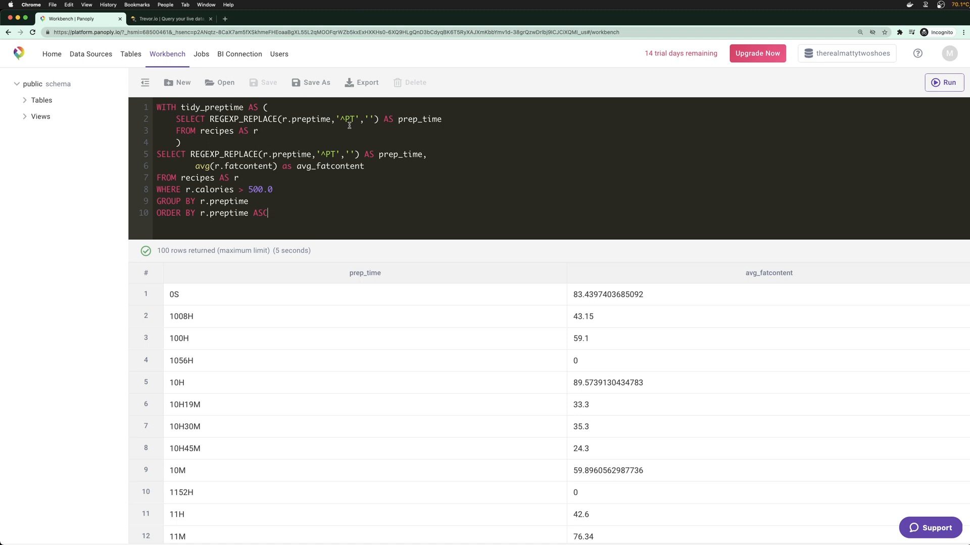
Rename the CTE's prep_time alias to clean_preptime and run the selected tidy_preptime lines
double_click(434, 119)
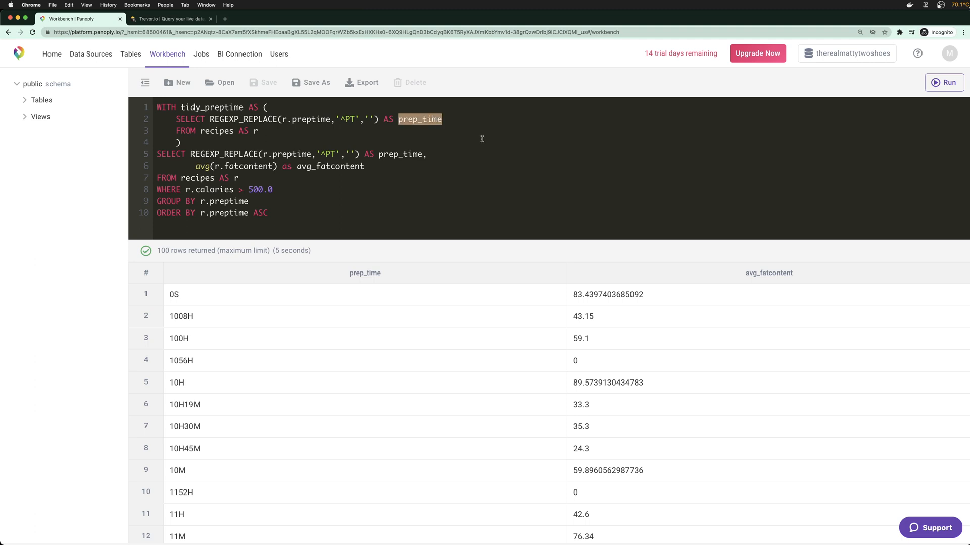
text(clean_pre)
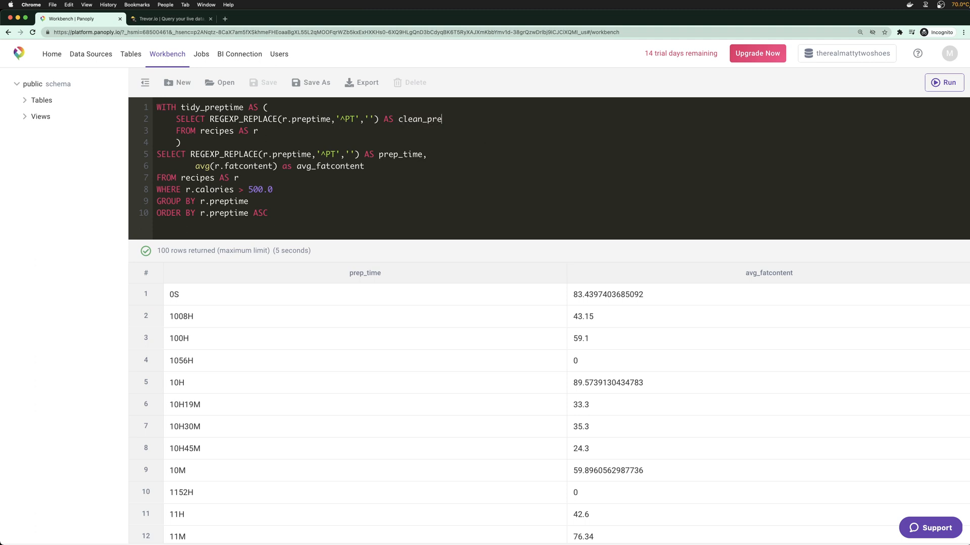
text(ptime)
drag(176, 119, 275, 128)
key(super+Return)
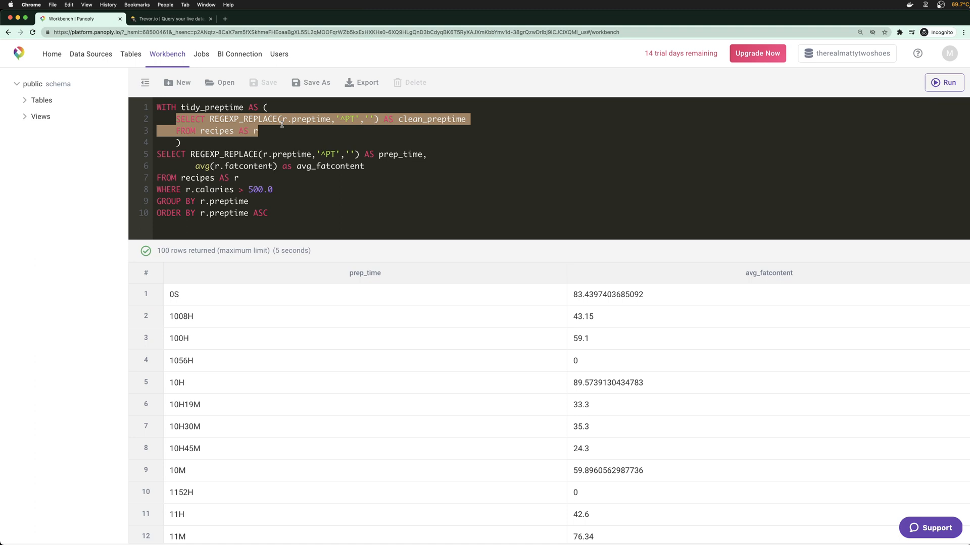
Inspect the returned prep times, such as 1008H in row 2 and 10H19M in row 6
click(329, 130)
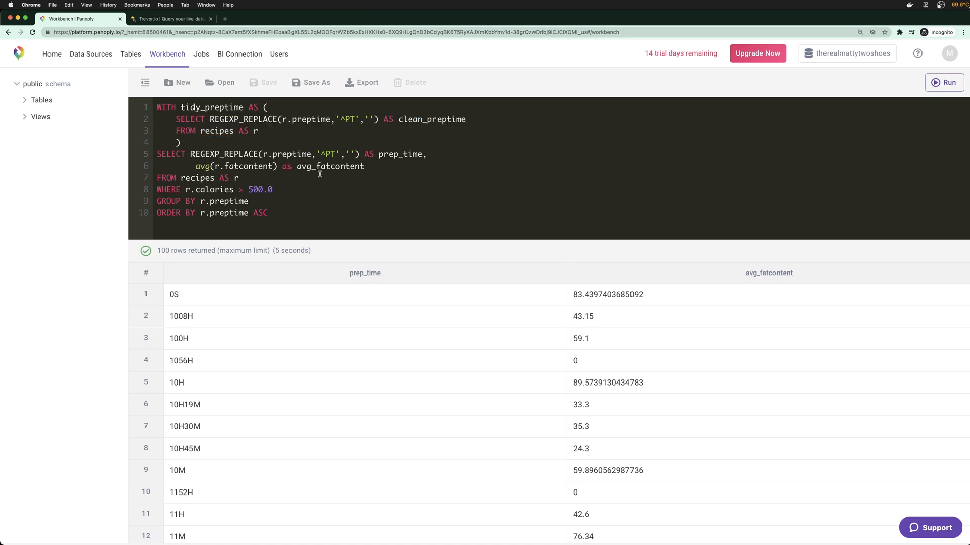
scroll(297, 307, down, 1)
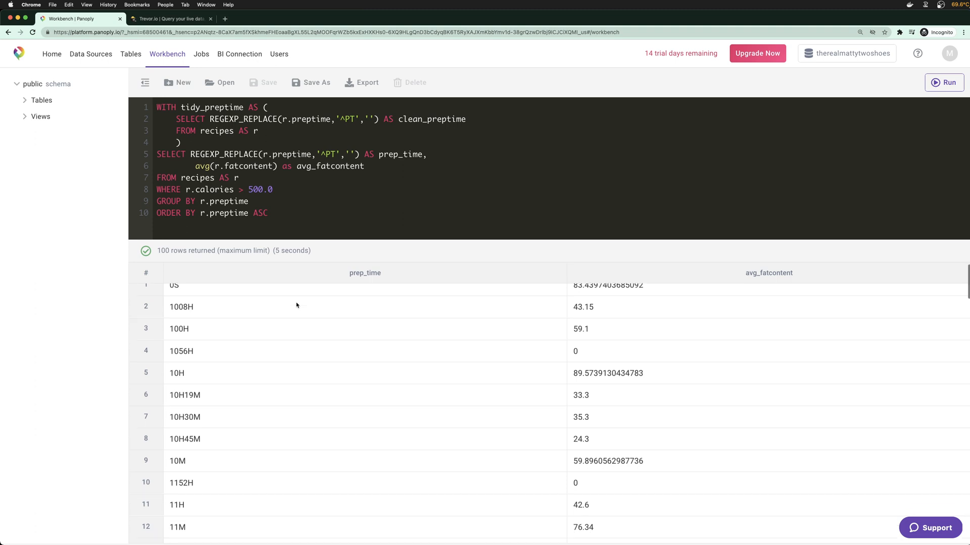
scroll(306, 337, down, 2)
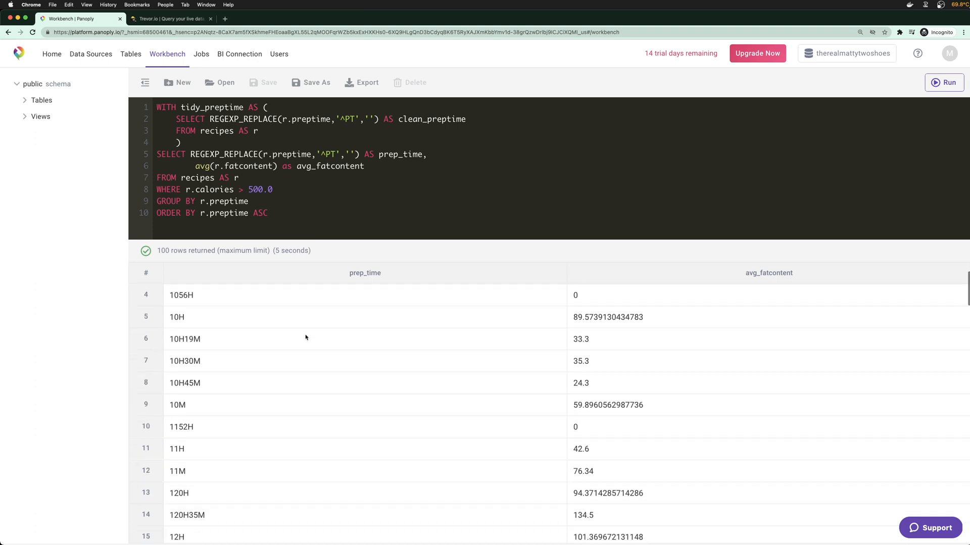
drag(169, 334, 194, 318)
scroll(192, 323, up, 3)
double_click(183, 319)
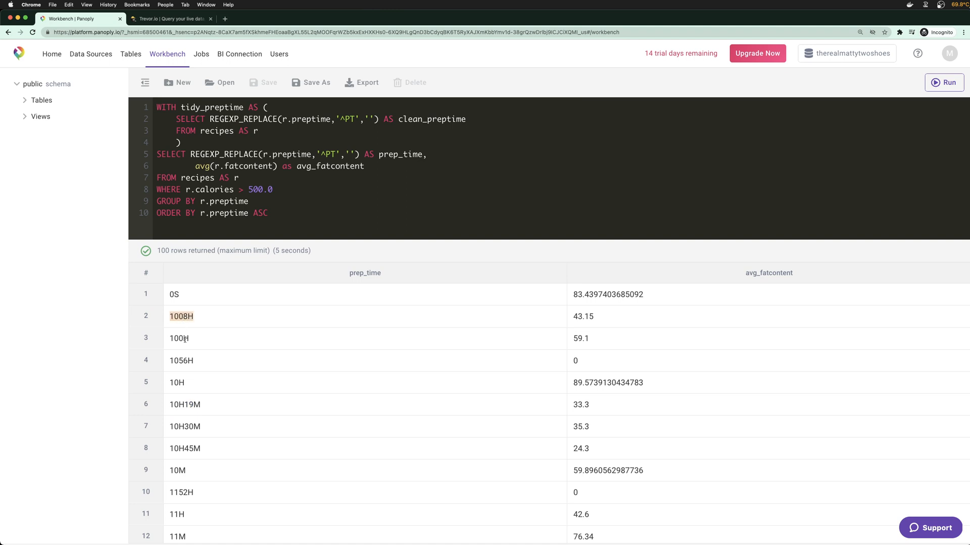
drag(171, 405, 218, 408)
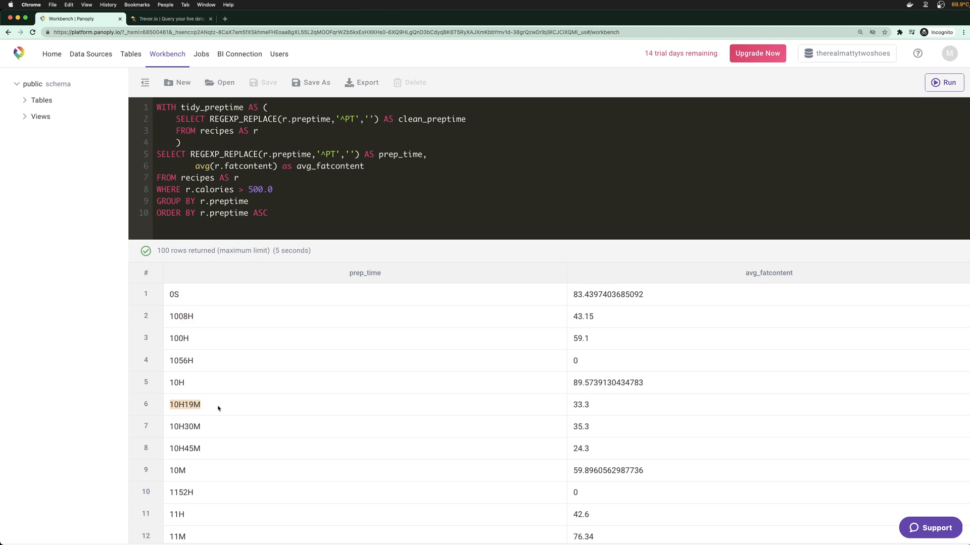
drag(208, 407, 171, 405)
click(223, 20)
text(spl)
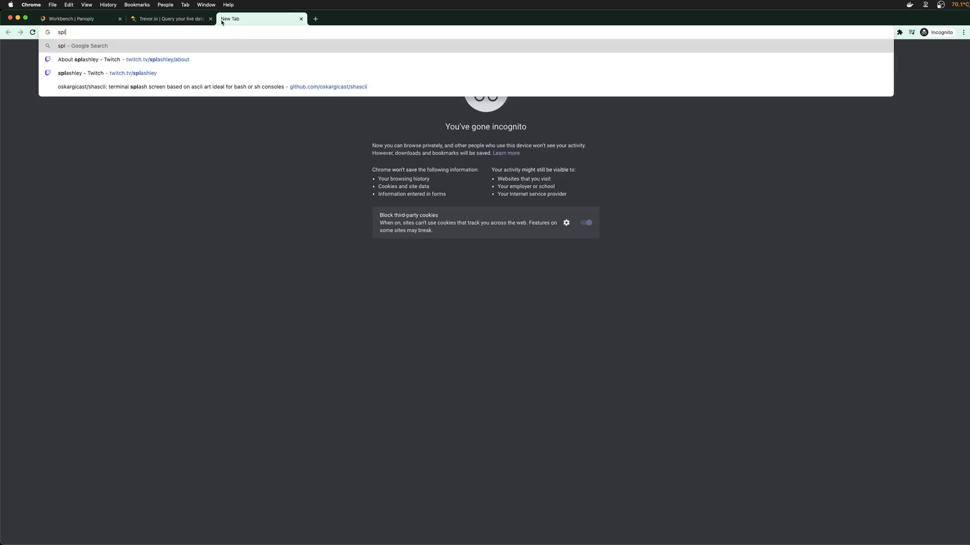
text(it string no identifier s)
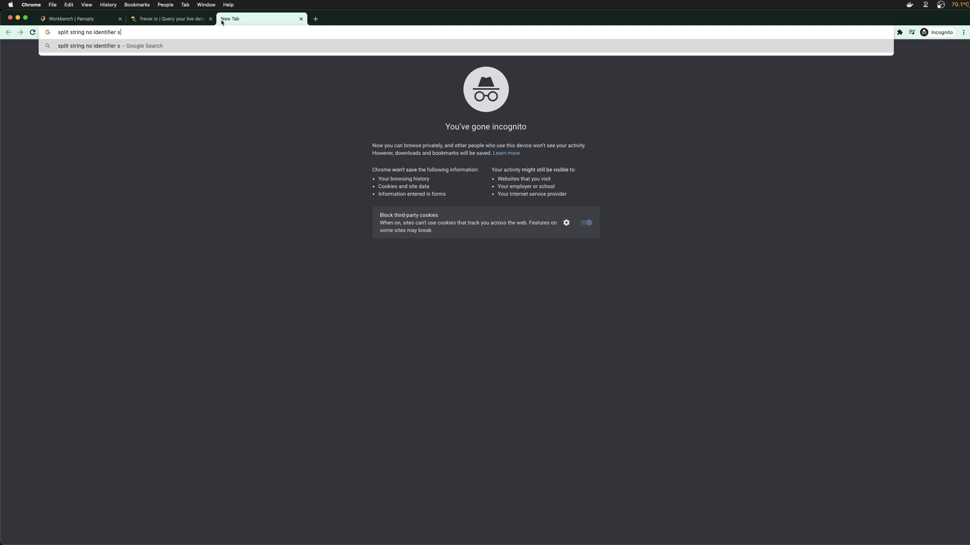
text(ql)
key(Return)
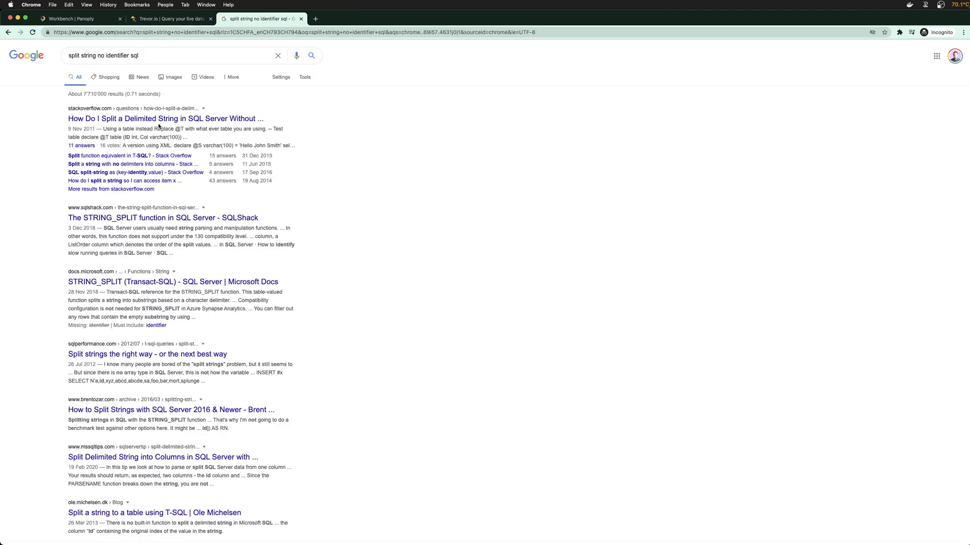
click(175, 219)
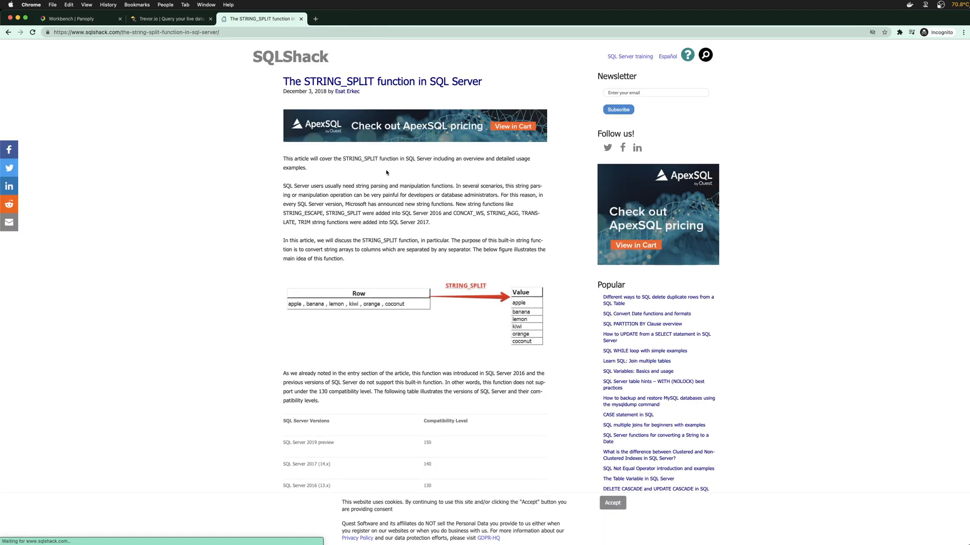
drag(354, 186, 404, 217)
click(404, 217)
click(301, 19)
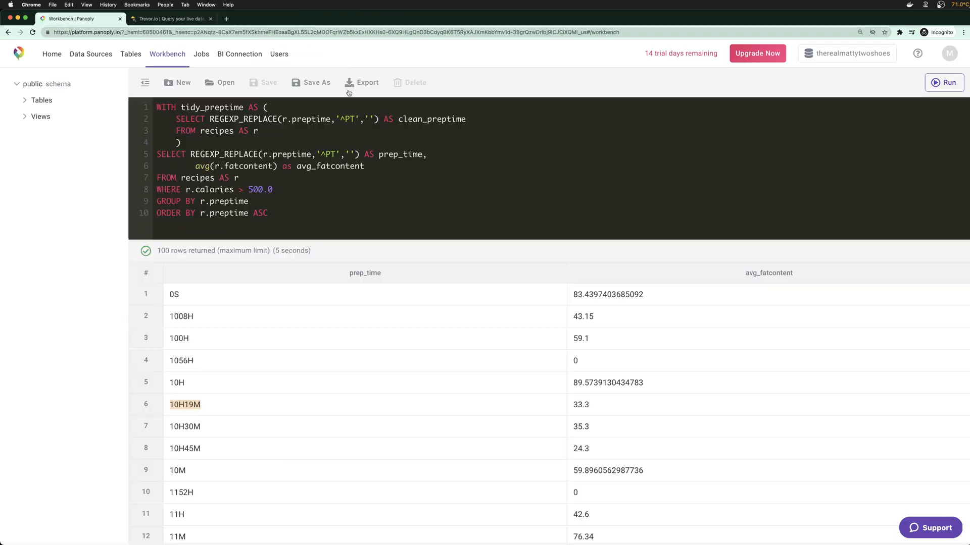
Insert CASE WHEN before the REGEXP_REPLACE expression on line 2 of the tidy_preptime CTE
click(321, 186)
drag(179, 406, 183, 408)
click(210, 119)
text(CASE W)
key(BackSpace)
key(Return)
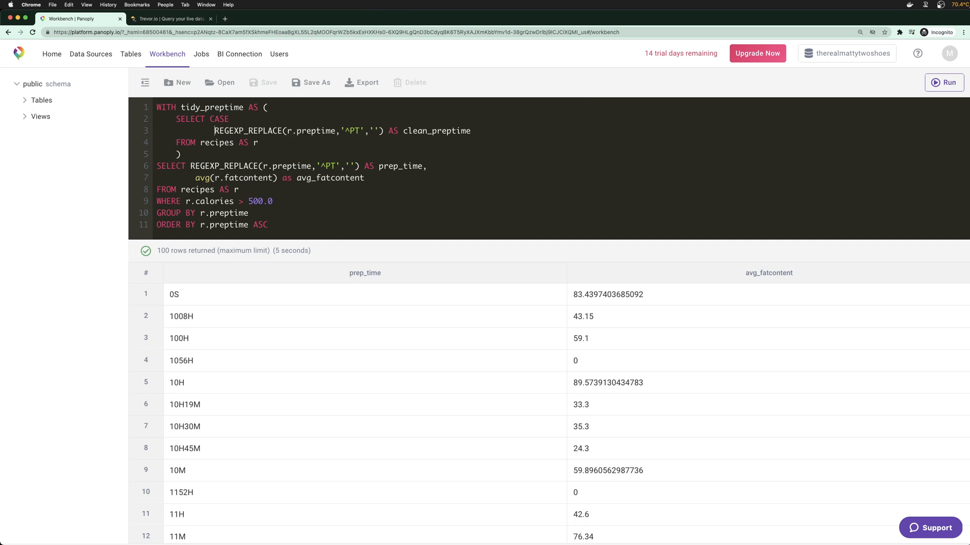
text(WHEN)
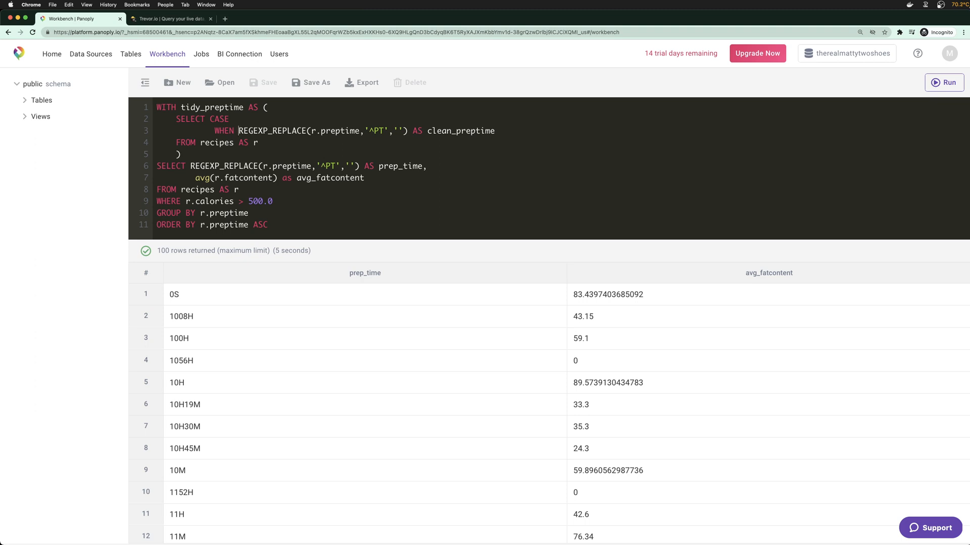
Add the condition LIKE '%S' on its own line before AS clean_preptime
click(413, 133)
key(Return)
key(Return)
key(Return)
key(Return)
key(Up)
key(Up)
key(Up)
key(Up)
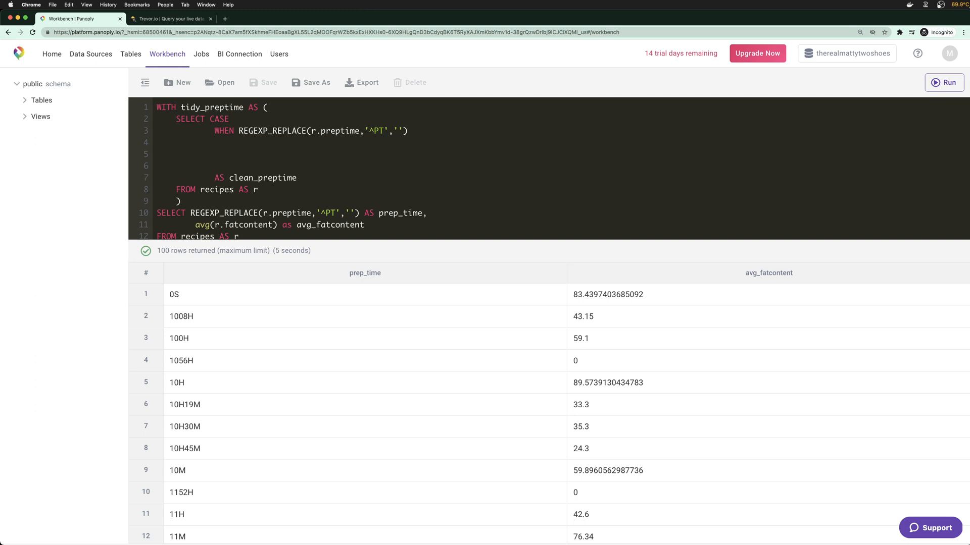
text(LIKE '%S')
scroll(361, 378, down, 5)
scroll(361, 378, up, 4)
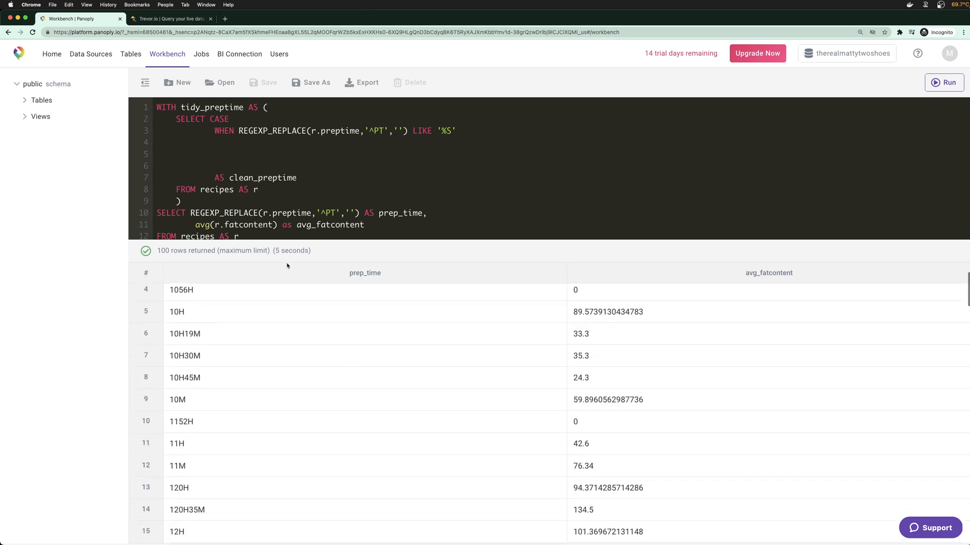
scroll(281, 220, down, 3)
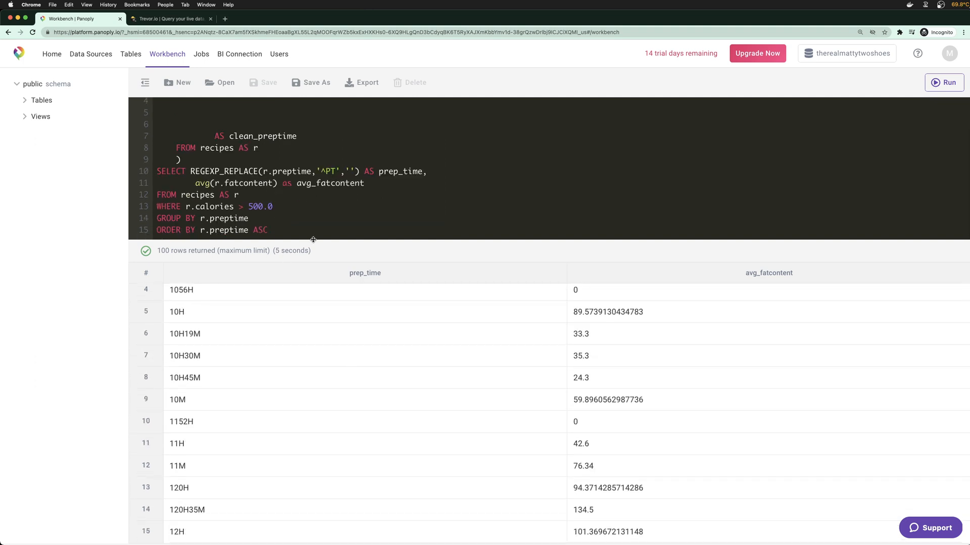
scroll(312, 238, up, 3)
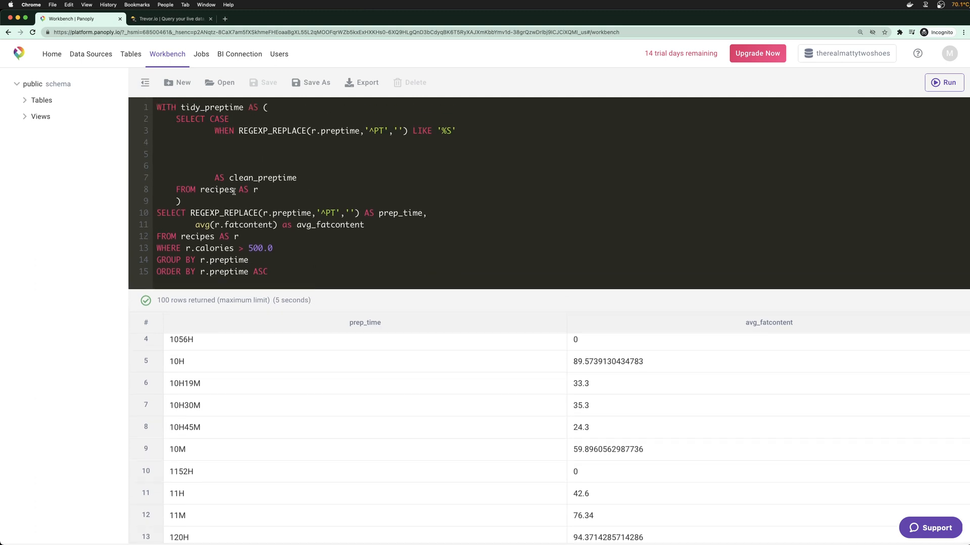
click(181, 20)
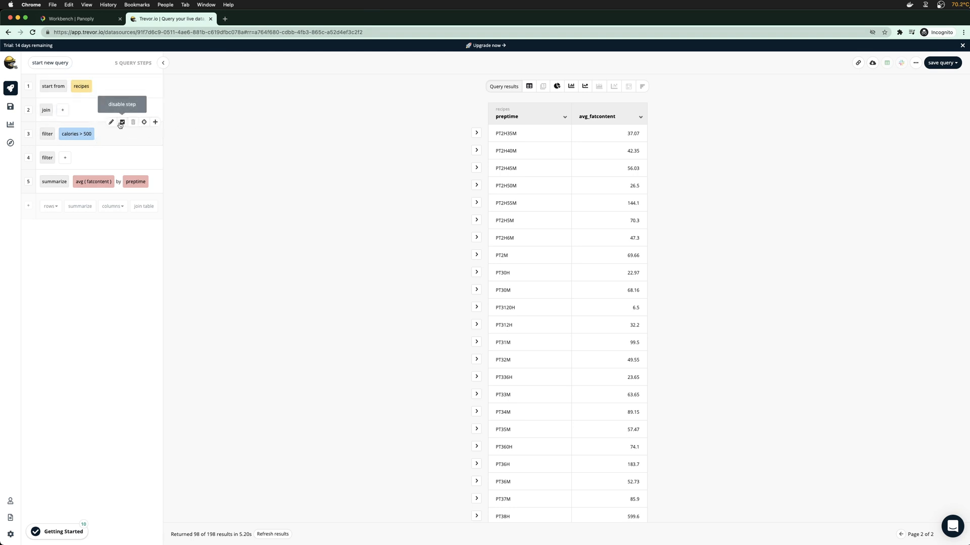
Replace Trevor.io's calories > 500 filter with a preptime contains 'S' filter
click(122, 123)
click(132, 123)
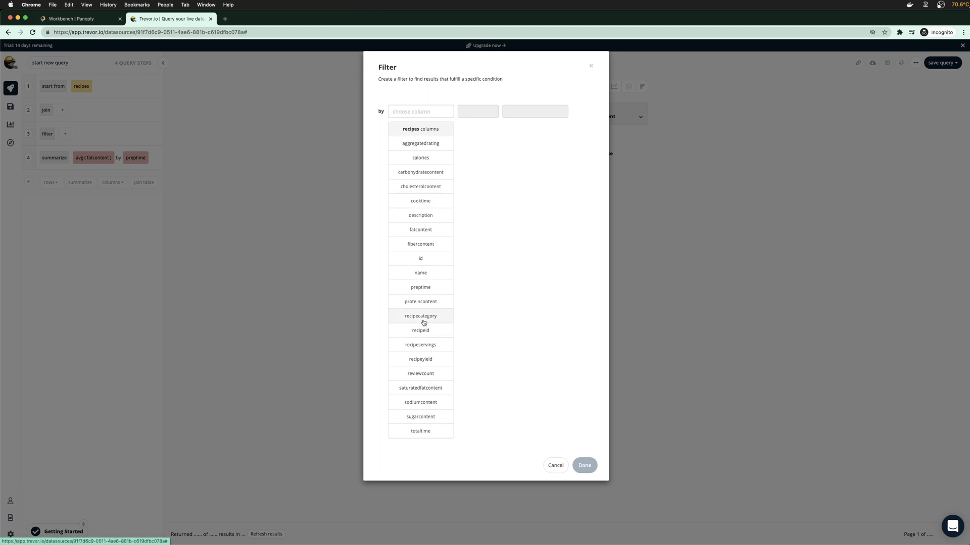
click(421, 288)
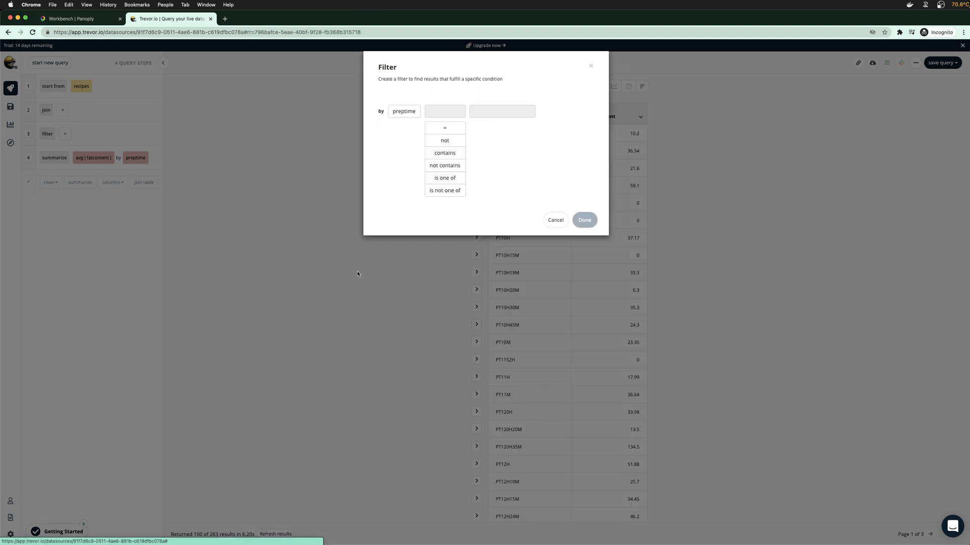
click(445, 153)
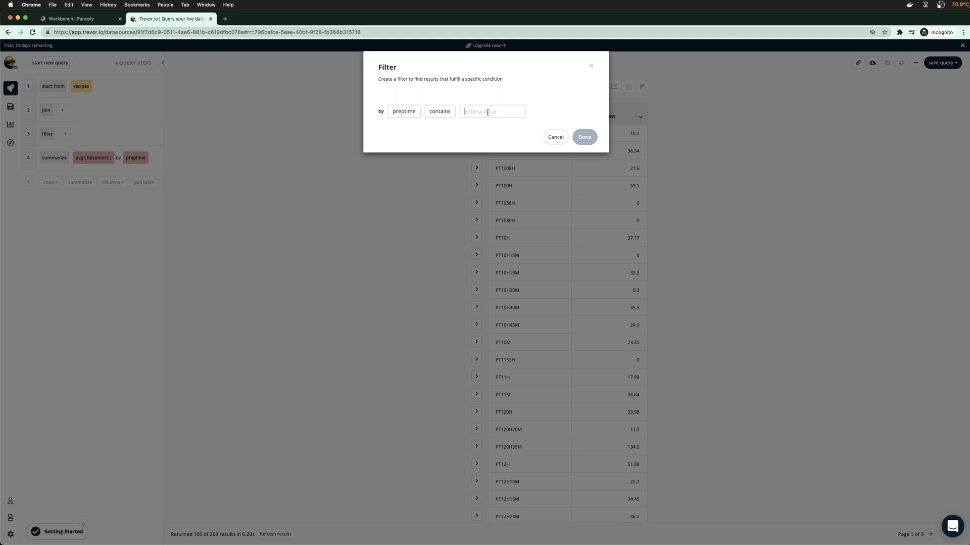
click(487, 112)
text(S)
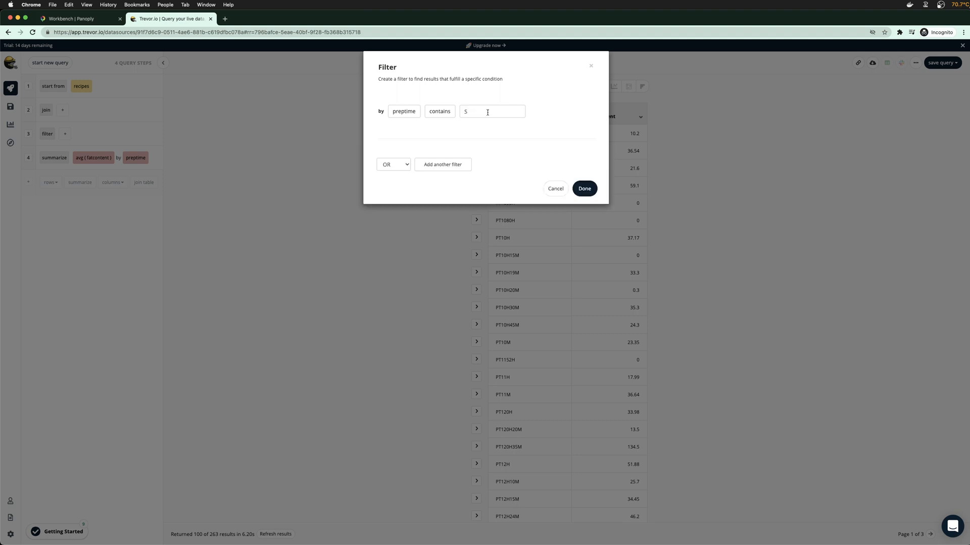
click(584, 188)
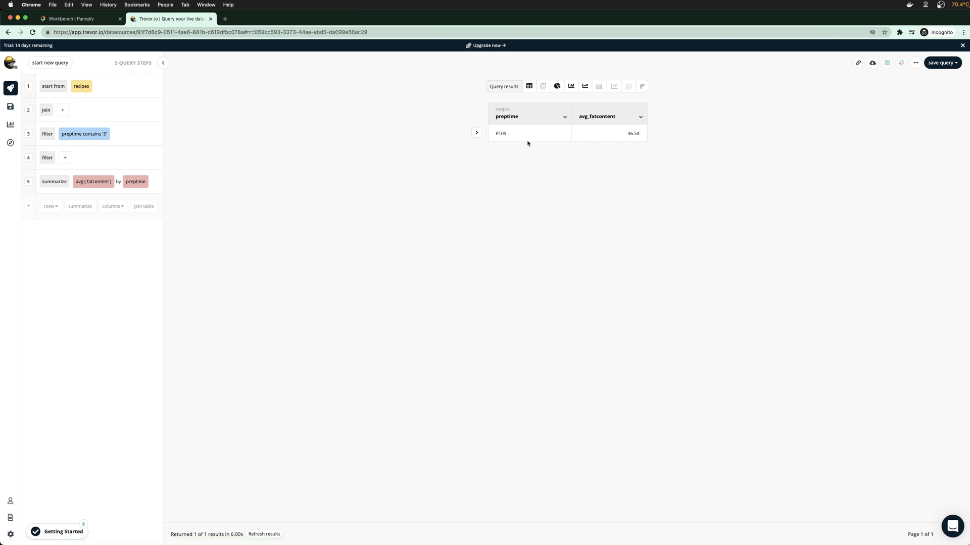
click(76, 19)
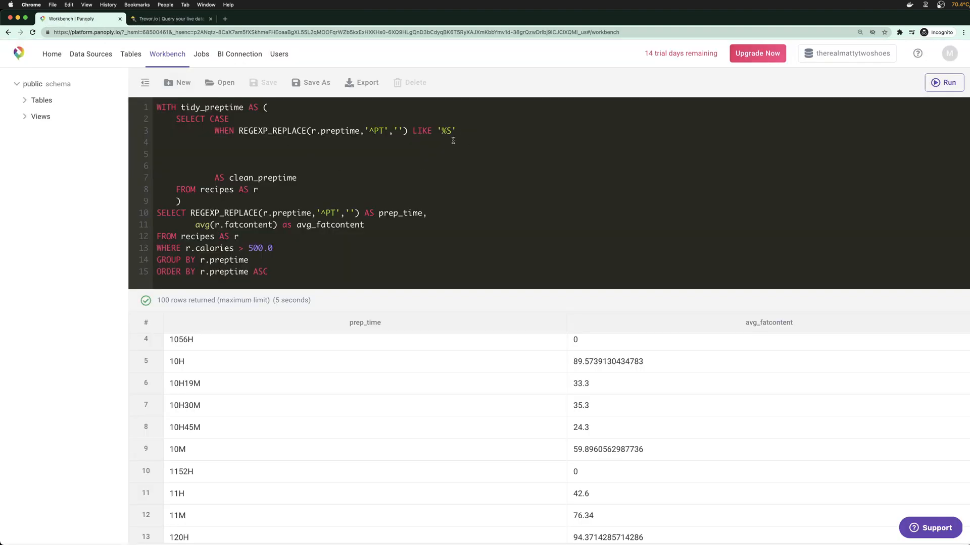
Change the first WHEN condition to = '0S' THEN '0' and duplicate that line below
scroll(191, 357, up, 2)
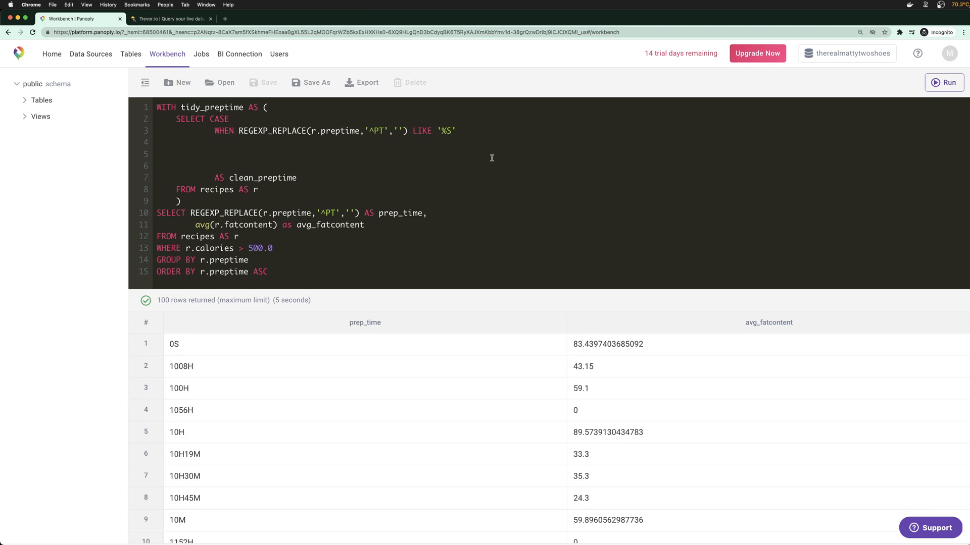
drag(412, 131, 475, 130)
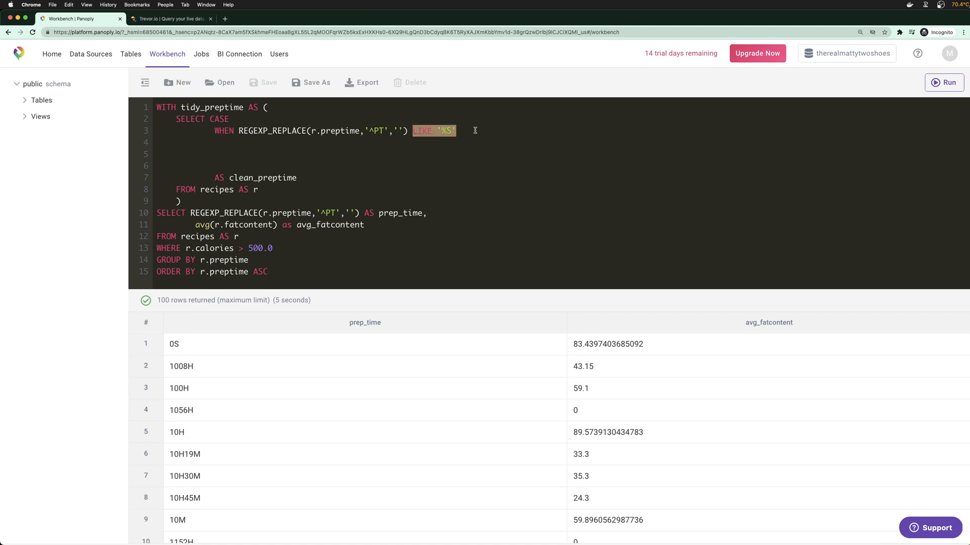
text(= ')
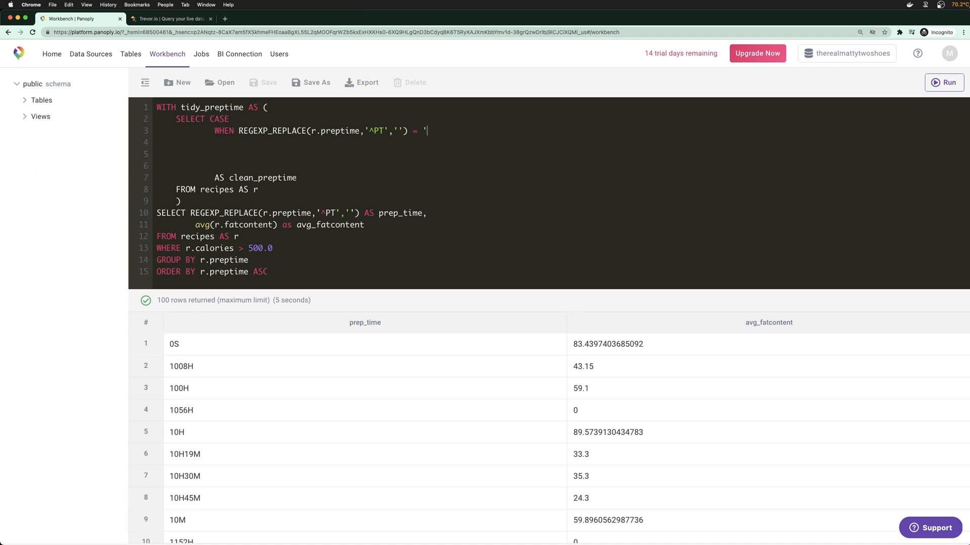
text(0S' THEN ^)
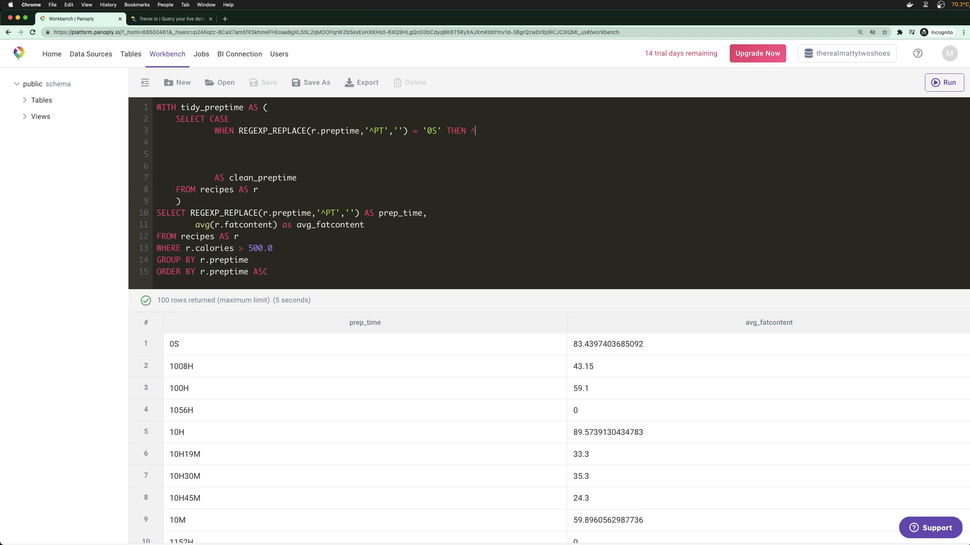
key(BackSpace)
text('0')
key(super+shift+Left)
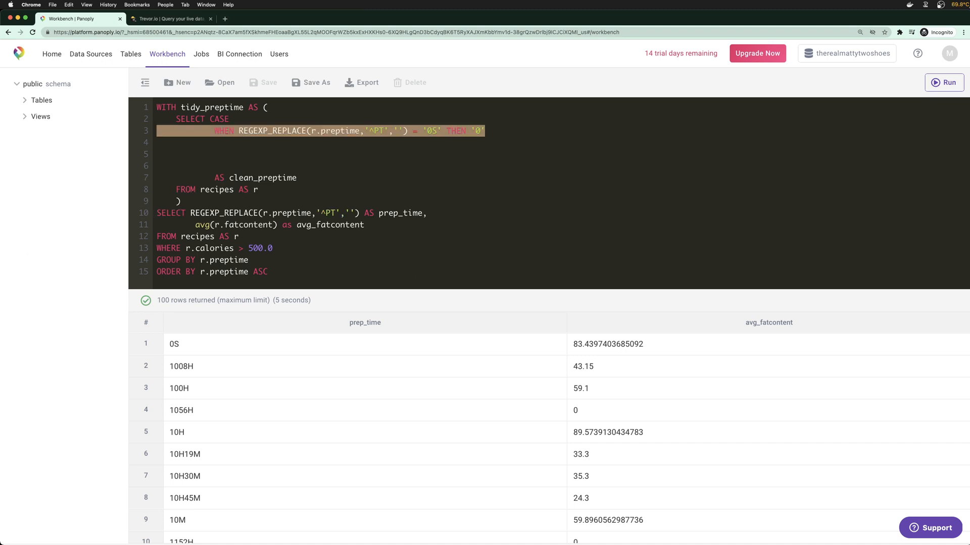
key(super+c)
key(Right)
key(Return)
key(super+v)
key(Delete)
key(Delete)
key(Delete)
key(Delete)
key(Delete)
key(Delete)
key(Delete)
key(Delete)
key(Delete)
key(Delete)
key(Delete)
key(Delete)
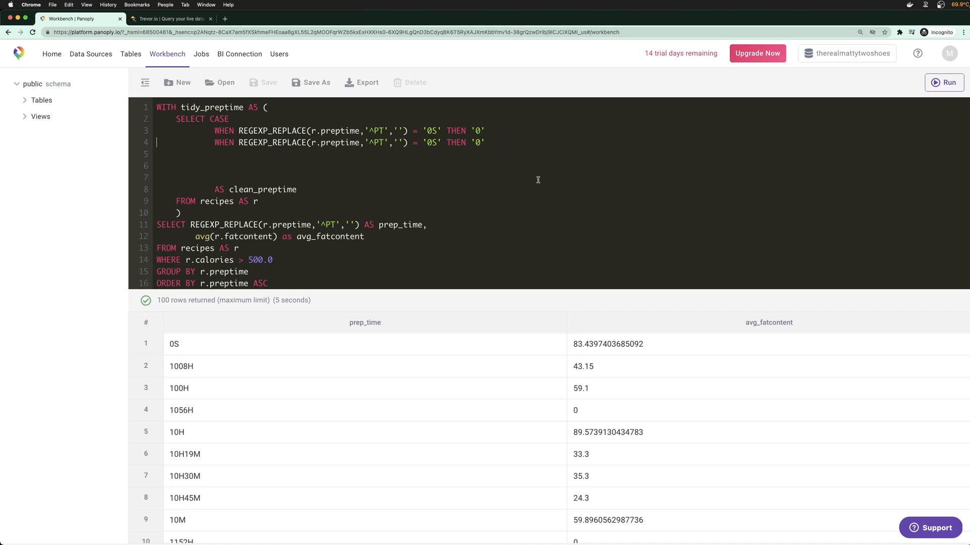
Change the duplicated WHEN's comparison to LIKE '%H', keeping THEN '0'
click(438, 144)
key(BackSpace)
key(BackSpace)
key(BackSpace)
key(BackSpace)
key(BackSpace)
text(LIKE)
key(Delete)
text(%)
key(BackSpace)
text('h)
key(BackSpace)
text(%H')
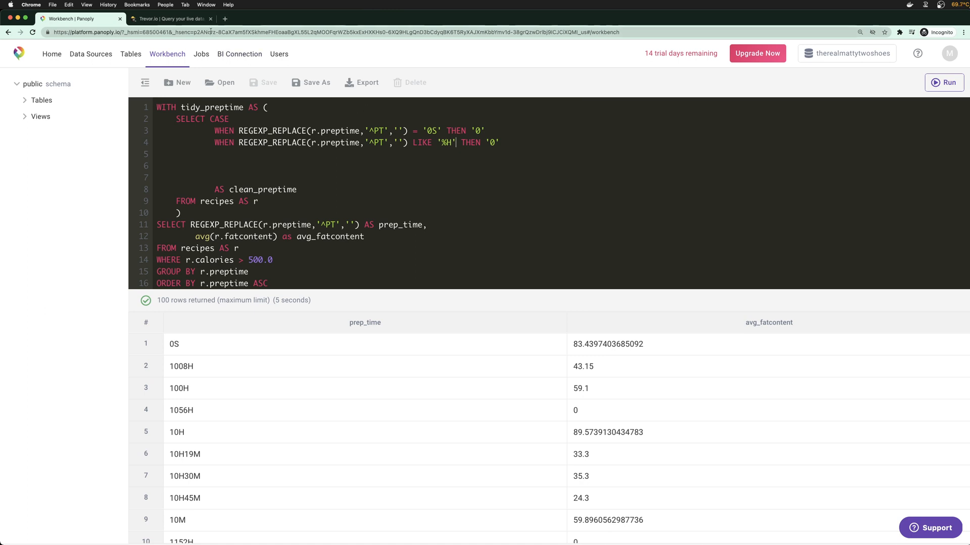
key(ctrl+Tab)
Change Trevor.io's preptime filter value from S to H and scroll through the 209 results
click(84, 133)
click(482, 111)
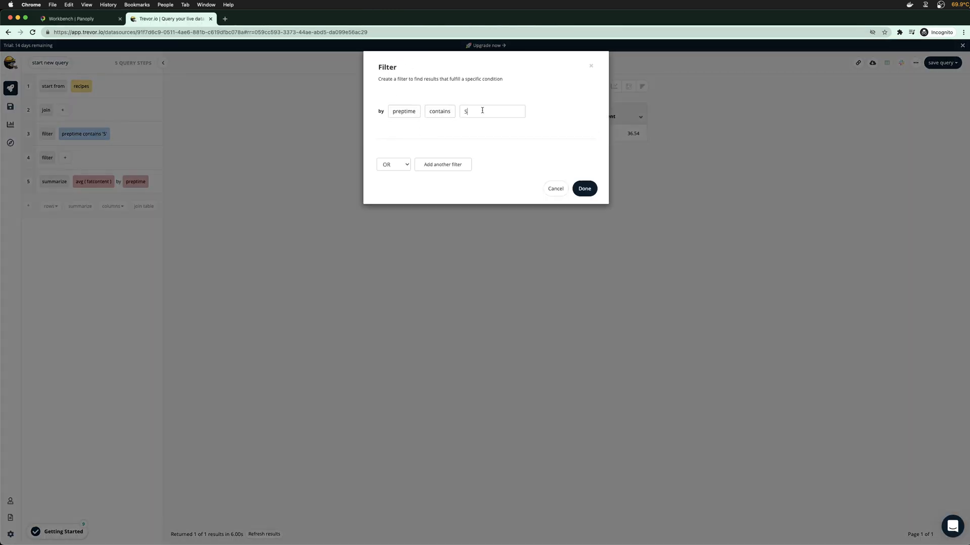
key(BackSpace)
text(H)
click(588, 191)
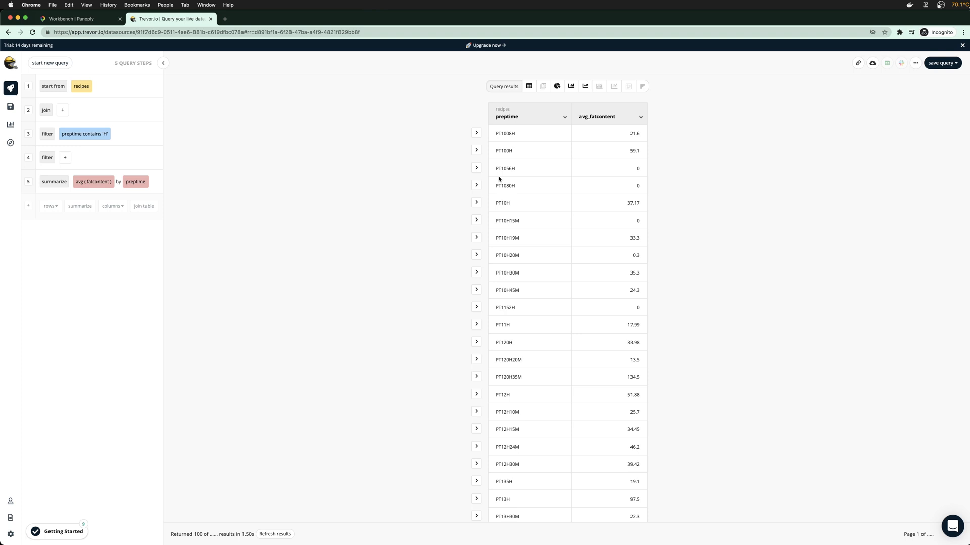
scroll(520, 230, down, 3)
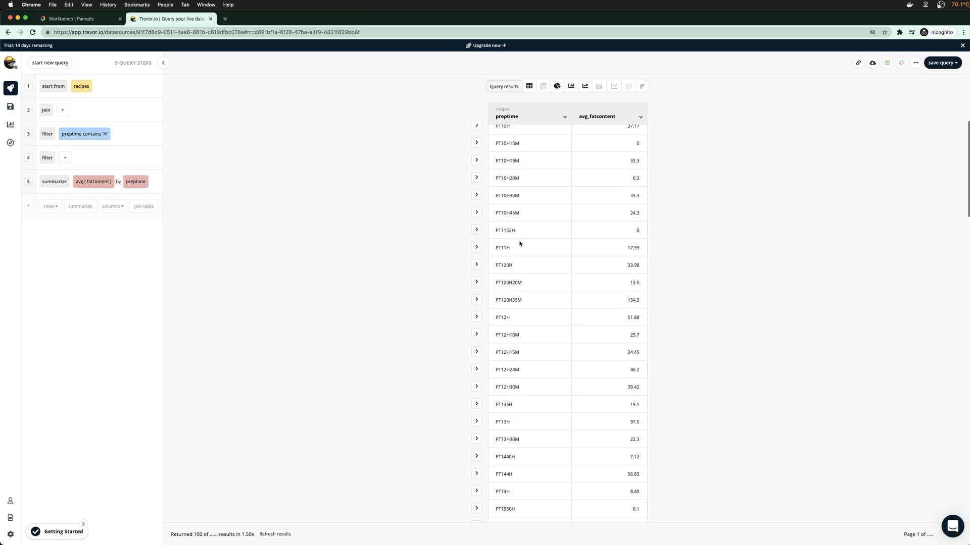
drag(506, 214, 511, 214)
scroll(514, 177, up, 1)
click(107, 25)
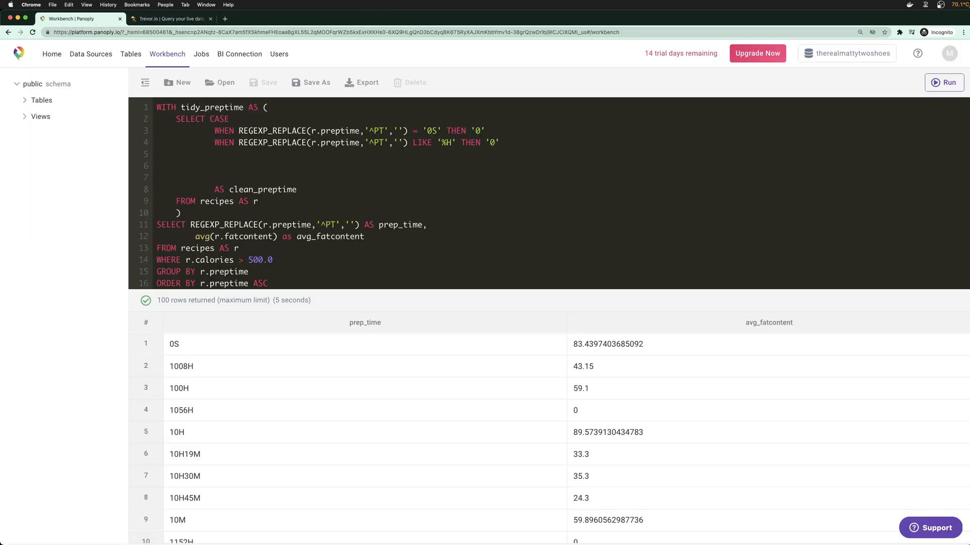
Make the second WHEN test LIKE '%H%M' and return the pasted REGEXP_REPLACE expression instead of '0'
text(%M)
drag(495, 143, 514, 142)
key(BackSpace)
drag(238, 143, 407, 143)
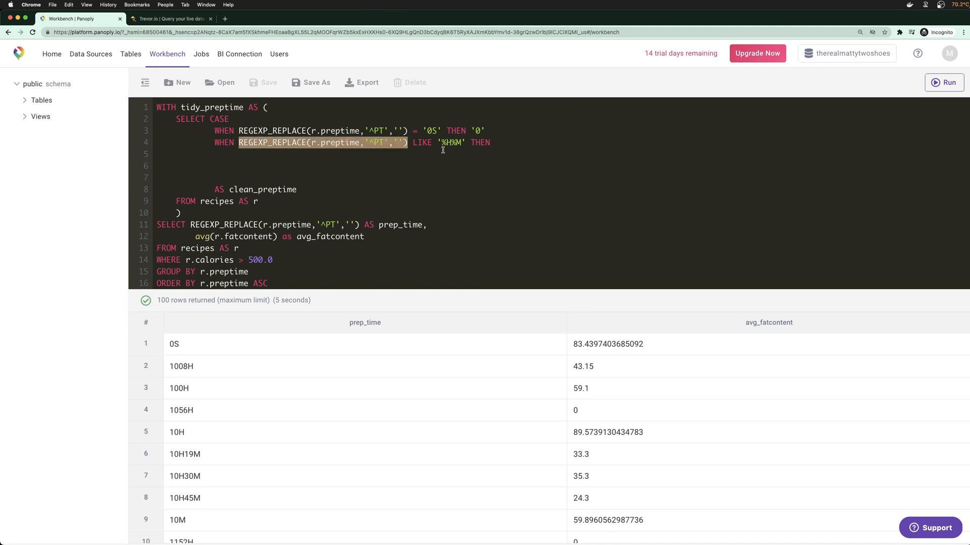
click(544, 148)
click(541, 144)
key(super+v)
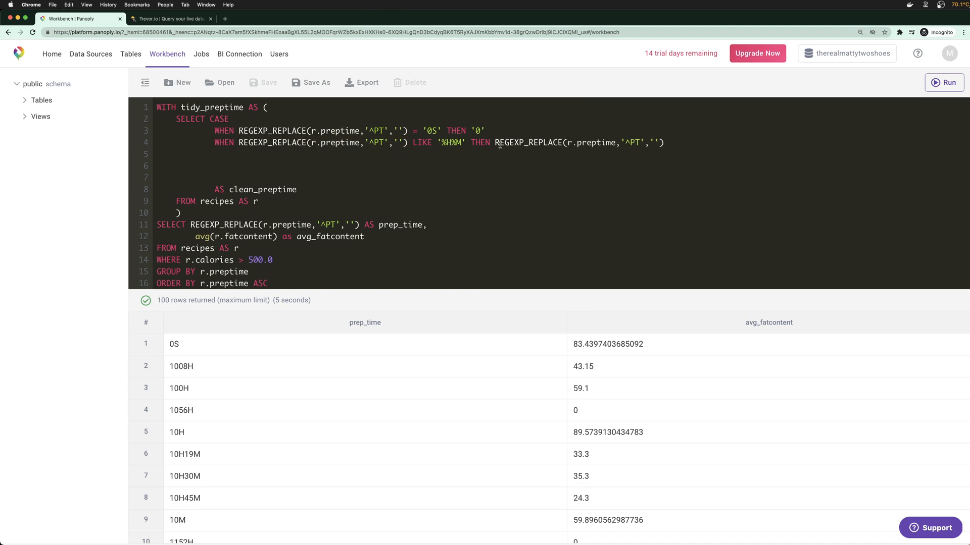
click(496, 143)
drag(210, 119, 303, 172)
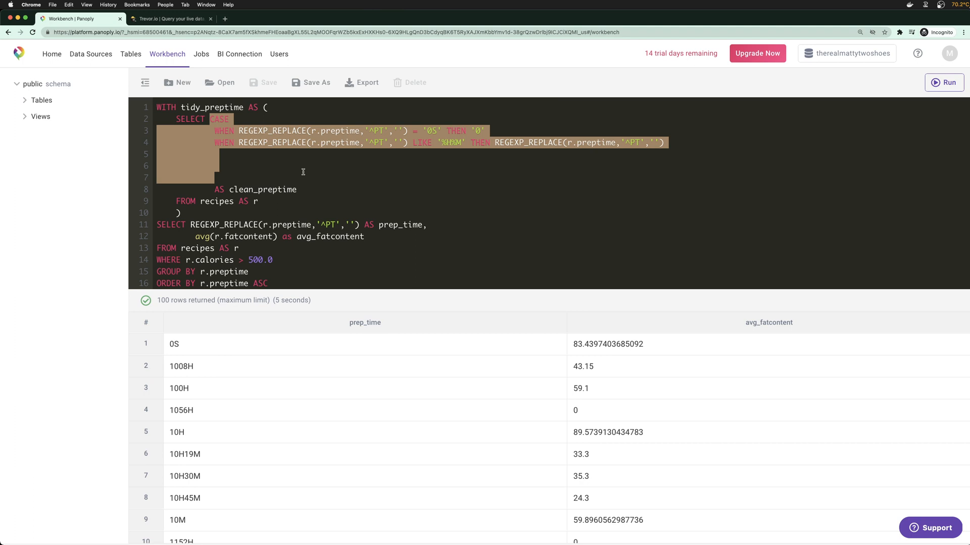
Delete the CASE keyword, the second WHEN line and the = '0S' THEN '0' comparison
click(303, 171)
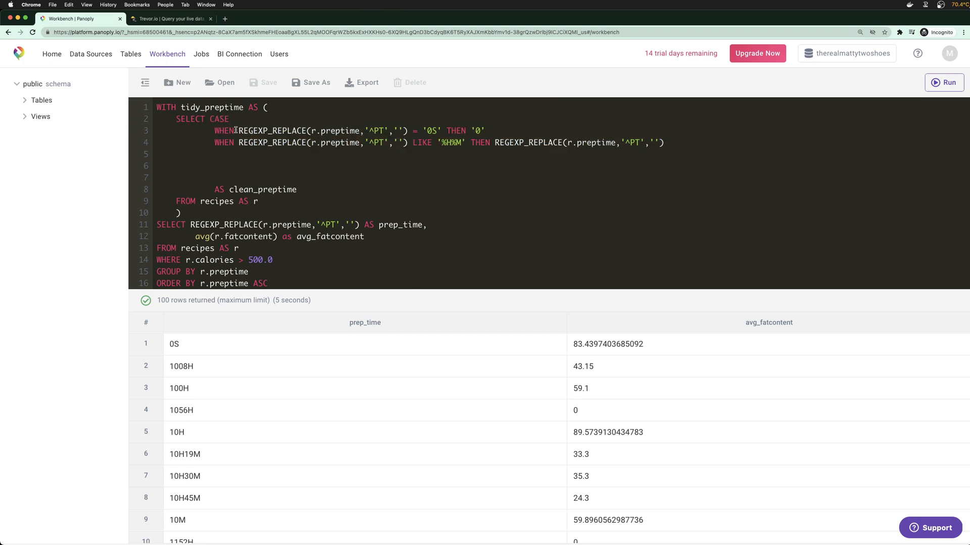
drag(238, 131, 210, 121)
key(BackSpace)
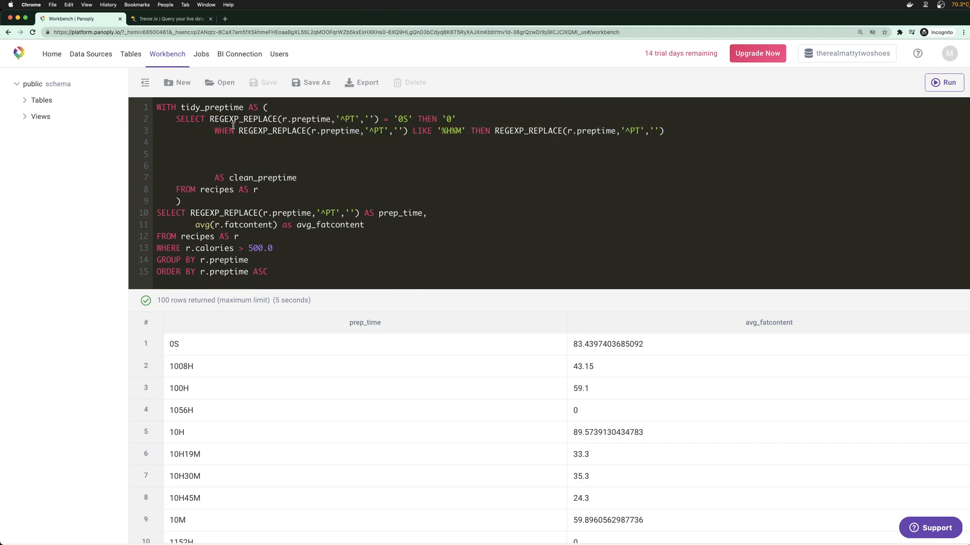
drag(212, 126, 677, 132)
key(BackSpace)
drag(525, 126, 379, 121)
key(BackSpace)
Alias the REGEXP_REPLACE as prep_time, remove AS clean_preptime, and add blank lines after the CTE
text(prep)
text(_toime)
key(BackSpace)
key(BackSpace)
key(BackSpace)
key(BackSpace)
text(ime)
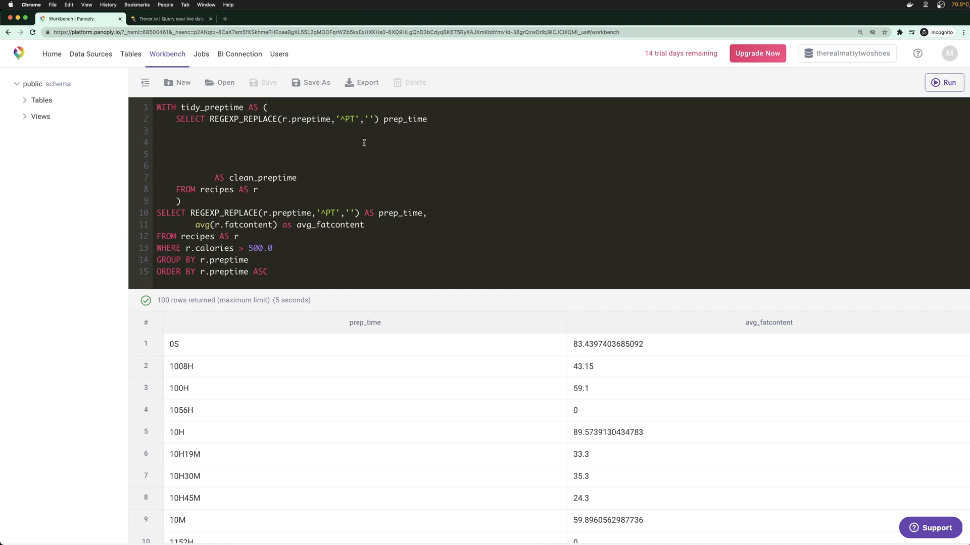
text(,)
key(Return)
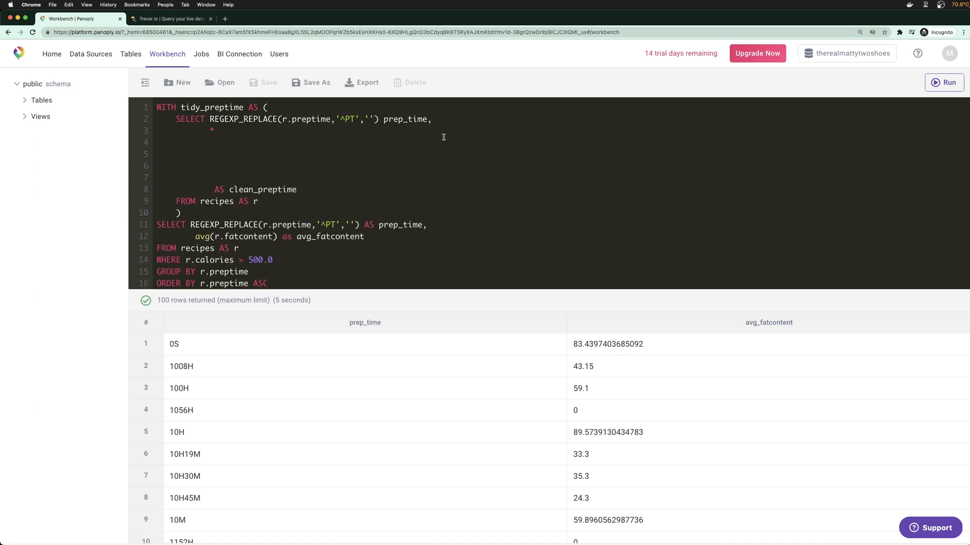
drag(312, 189, 220, 144)
key(BackSpace)
key(BackSpace)
key(BackSpace)
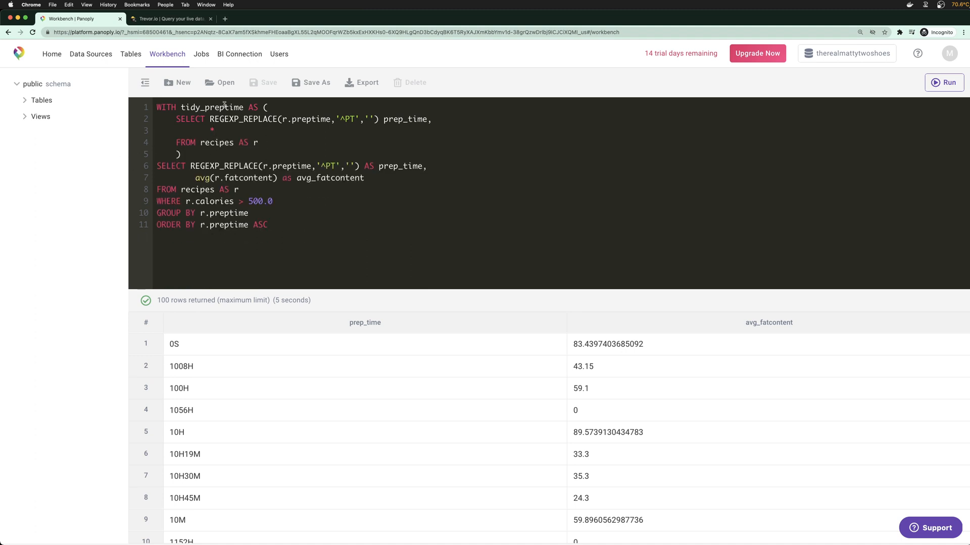
click(206, 154)
key(Return)
key(Return)
key(Return)
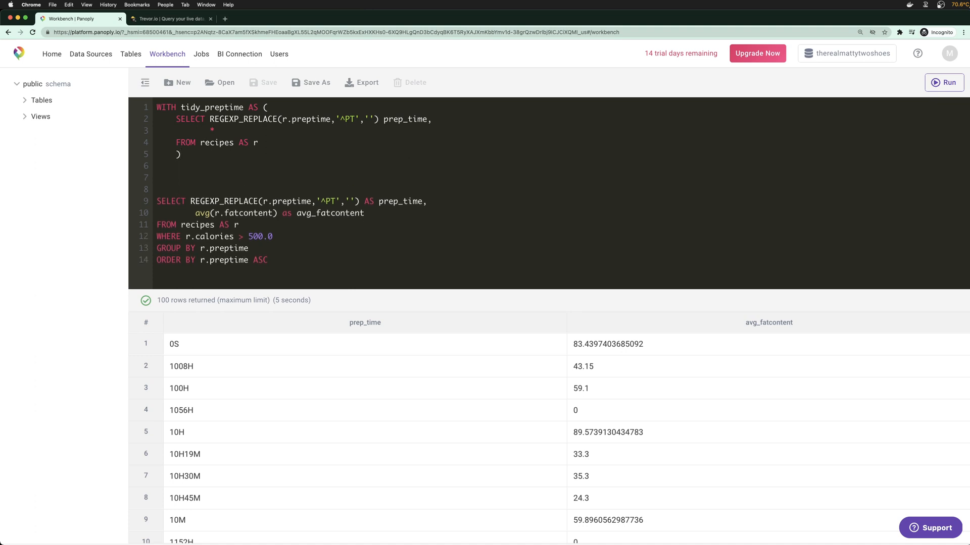
key(Up)
click(168, 19)
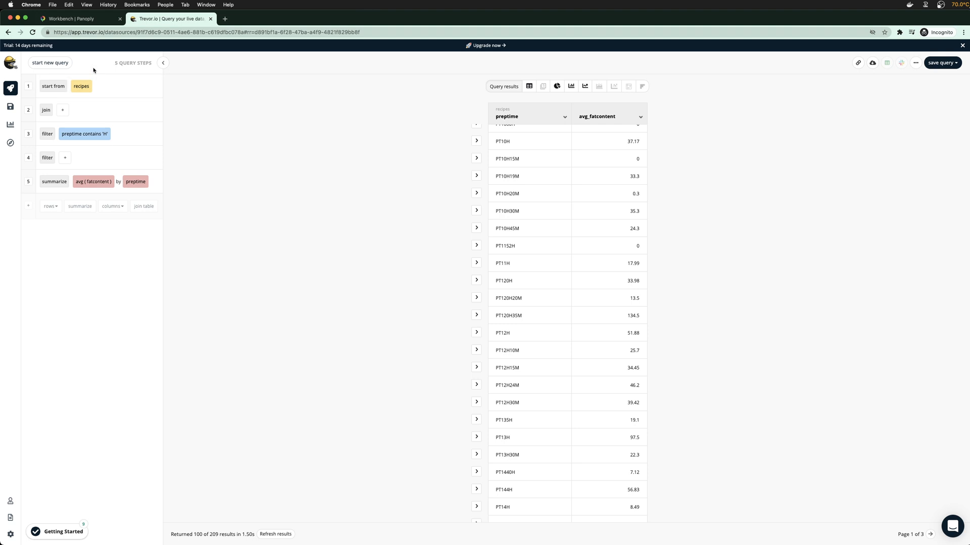
Return to the Panoply Workbench editor after reviewing the 209 preptime-contains-'H' results
click(106, 21)
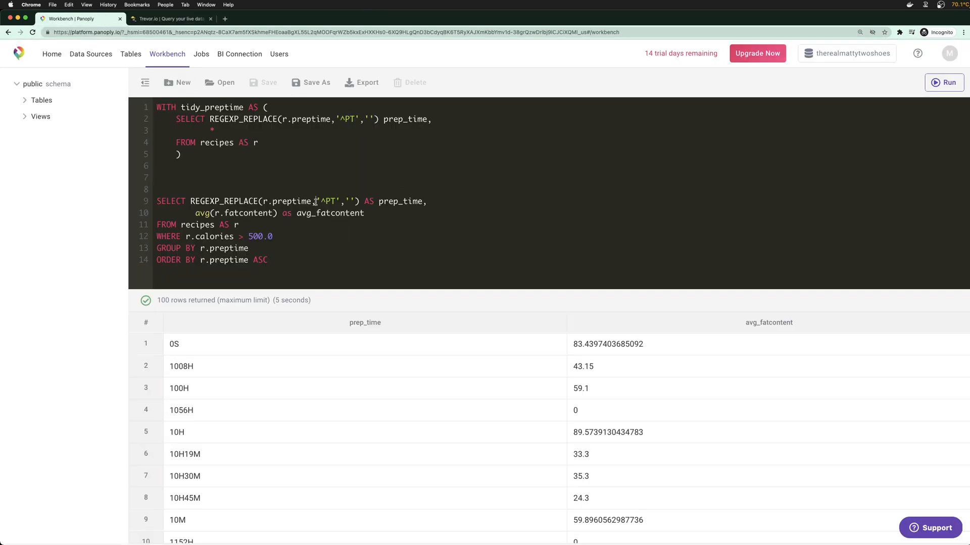
Add a comma after the tidy_preptime CTE and paste the CASE block with its two WHEN lines below it
click(235, 153)
key(Return)
key(Return)
key(BackSpace)
key(BackSpace)
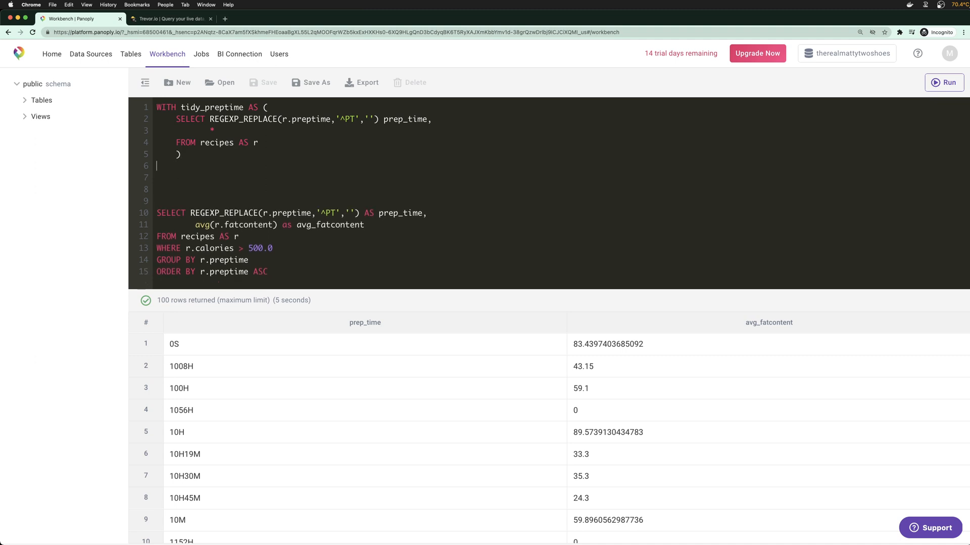
key(BackSpace)
text(,)
key(Return)
key(Return)
key(super+v)
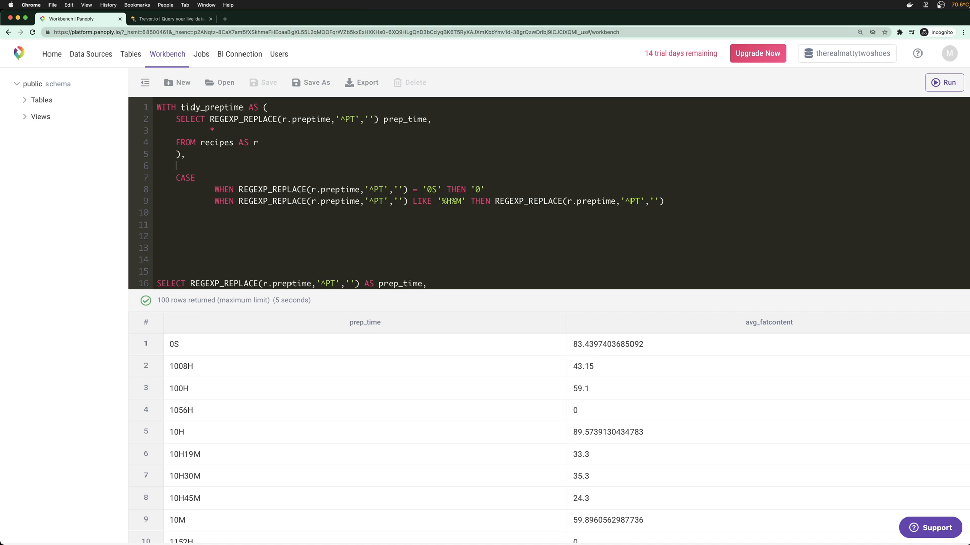
key(Return)
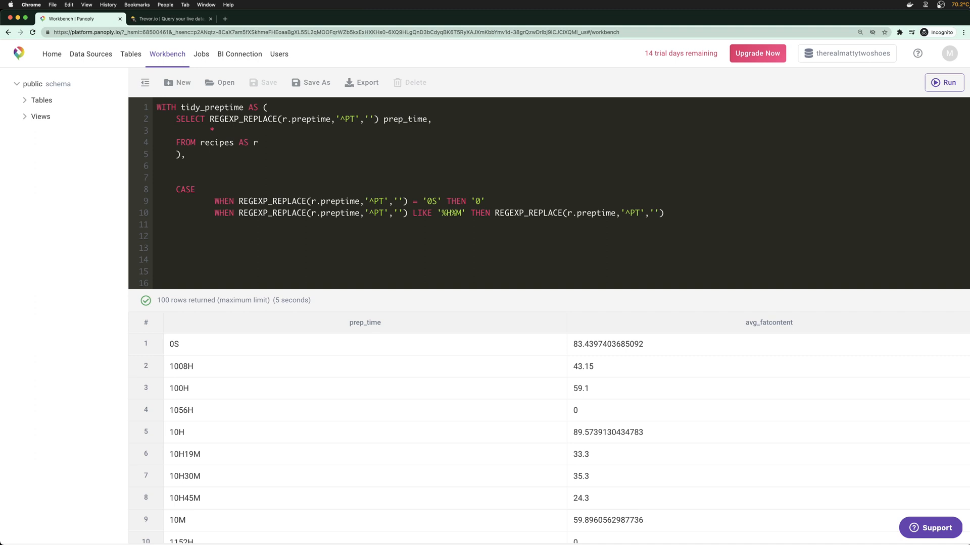
Wrap the CASE block in 'bucket_preptime AS (', with the closing parenthesis outdented on its own line
text(bucket_)
text(preptime AS ()
text())
key(Left)
key(Tab)
key(Tab)
key(BackSpace)
Remove the blank lines above the main SELECT, realign the avg line, and add a comma after prep_time on line 2
scroll(237, 167, down, 3)
drag(182, 212, 382, 224)
key(BackSpace)
key(BackSpace)
key(BackSpace)
key(BackSpace)
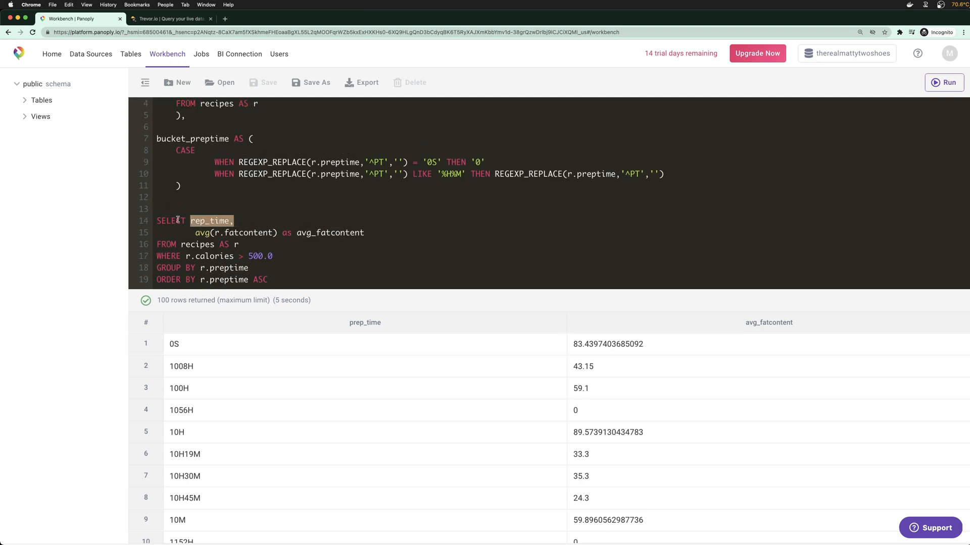
text(p)
key(Down)
key(BackSpace)
key(BackSpace)
key(Tab)
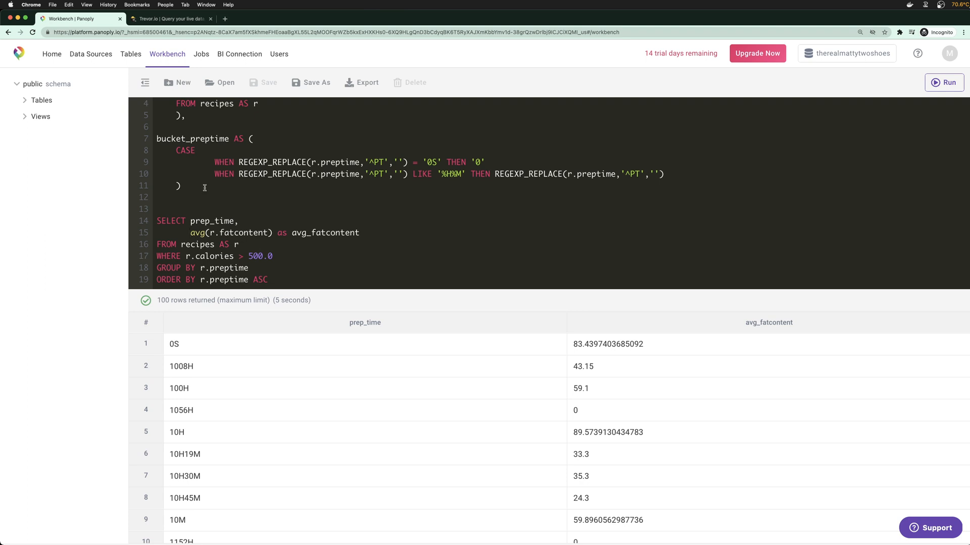
scroll(205, 195, up, 2)
drag(210, 119, 428, 120)
click(430, 120)
text(,'^PT','') prep_time,)
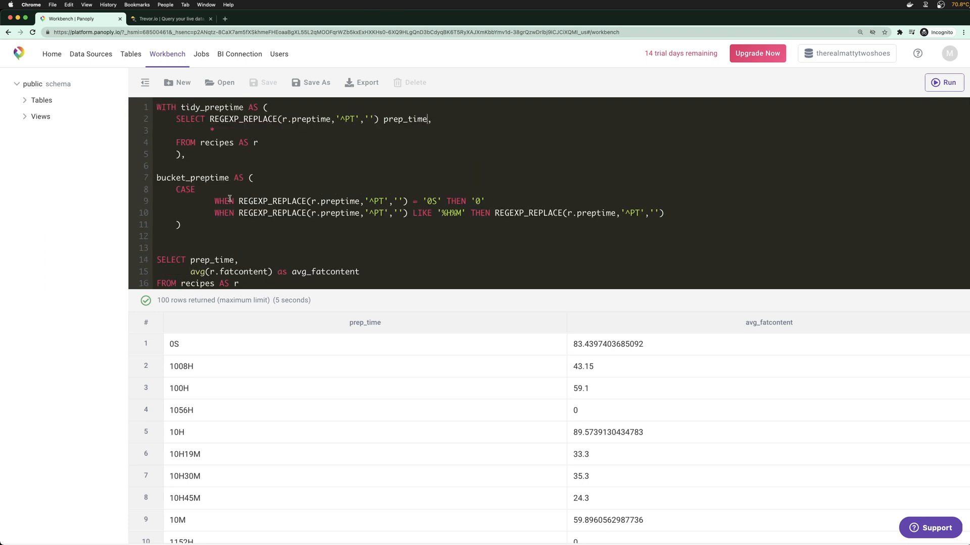
Add 'SELECT *' and 'FROM tidy_preptime' lines to bucket_preptime around the CASE block
click(177, 191)
text(SELECT *)
key(Return)
text(FROM )
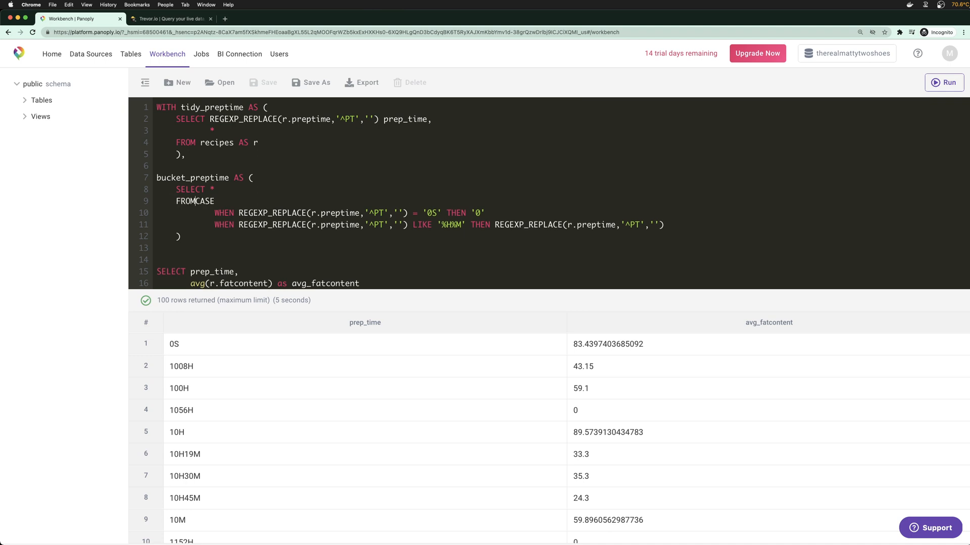
text(tidy_preptime,)
key(BackSpace)
key(Return)
Move the CASE block up so it follows 'SELECT *,' and comes before FROM tidy_preptime
key(Down)
key(Down)
key(shift+Down)
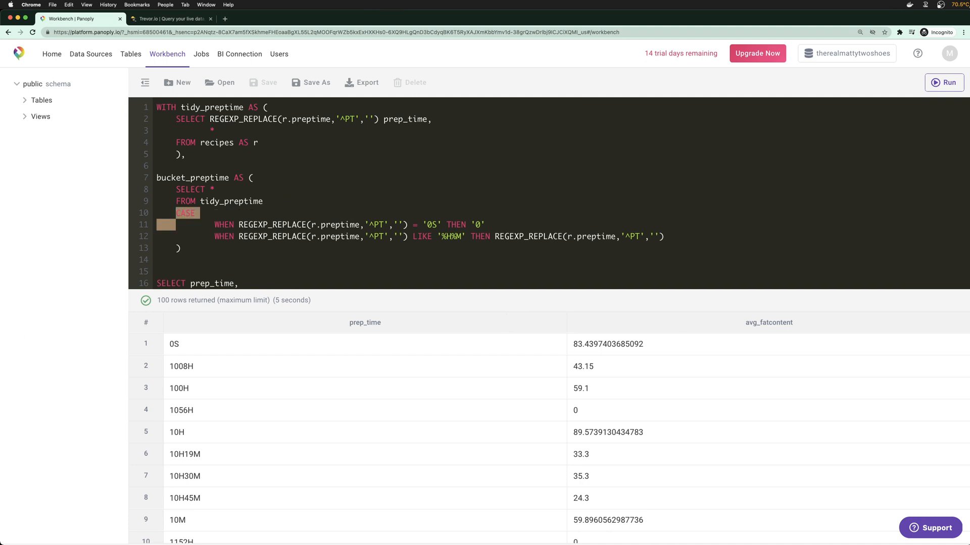
key(shift+Down)
key(shift+End)
key(ctrl+c)
key(BackSpace)
key(BackSpace)
key(BackSpace)
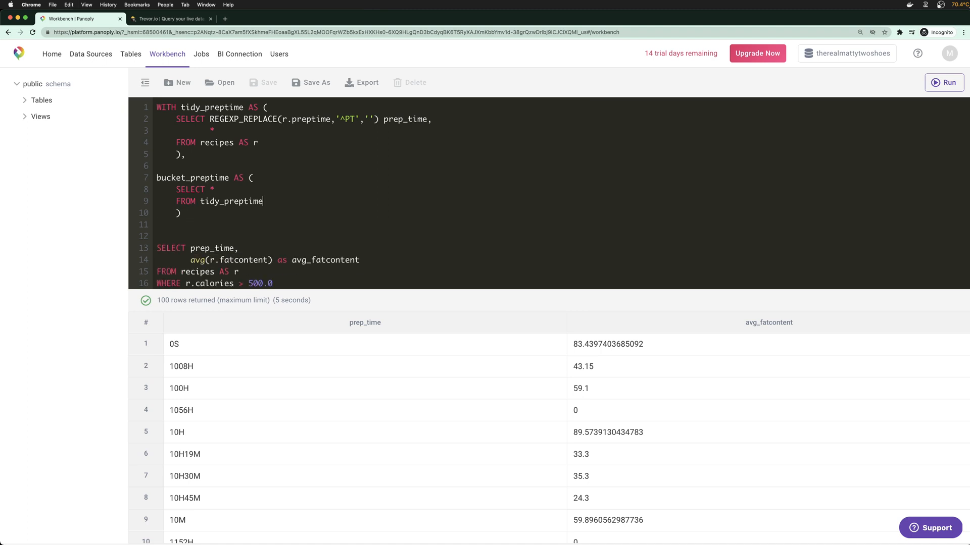
key(Up)
text(,)
key(Return)
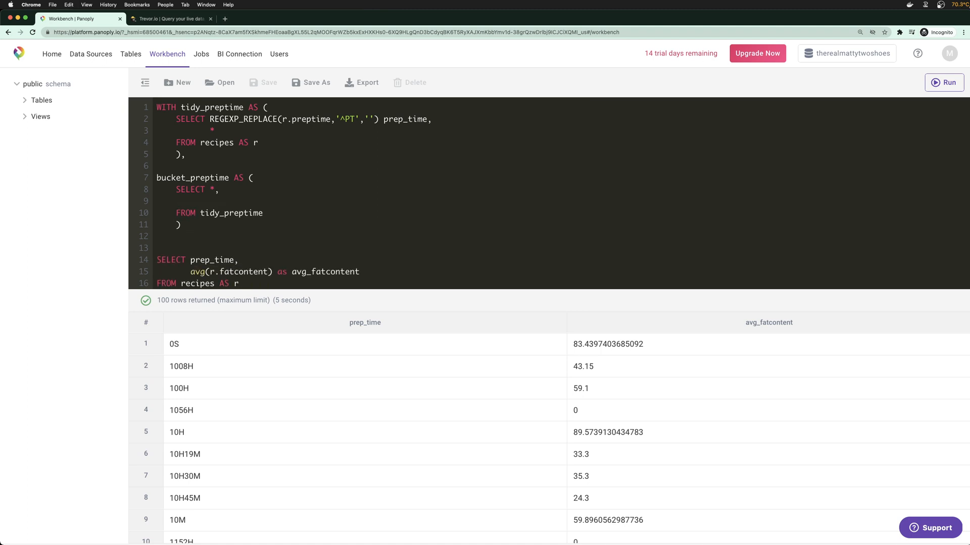
key(ctrl+v)
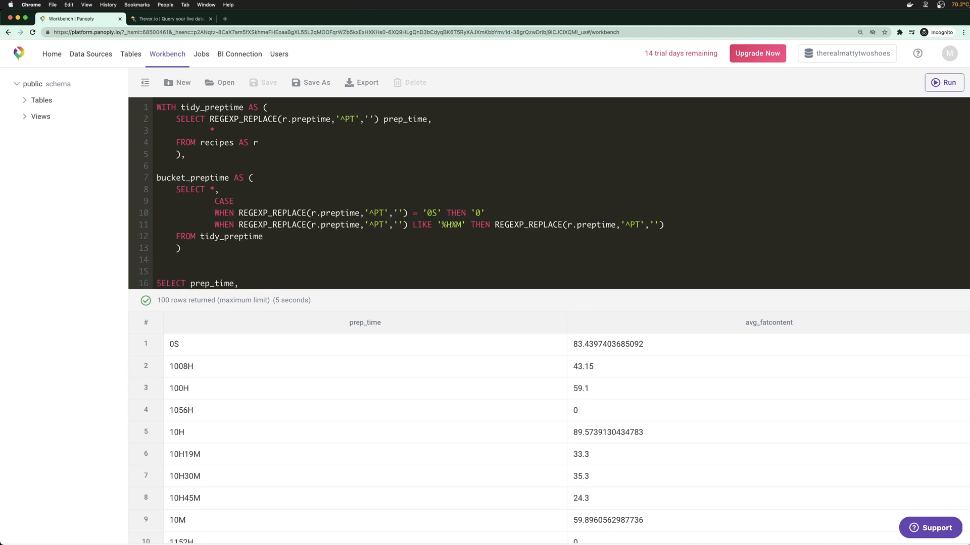
key(Delete)
Close the CASE with 'ELSE NULL' and 'END prep_time' after the WHEN clauses
scroll(273, 222, down, 1)
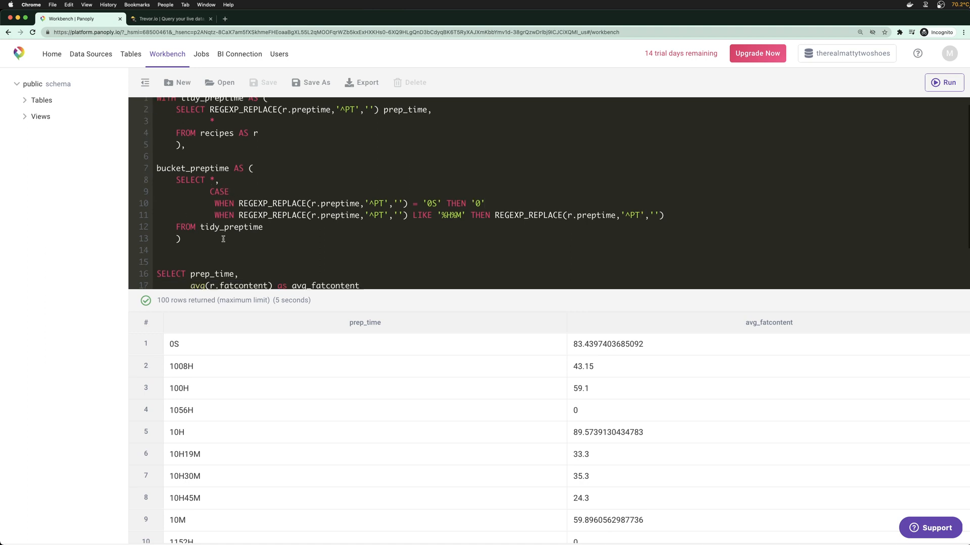
click(671, 215)
key(Return)
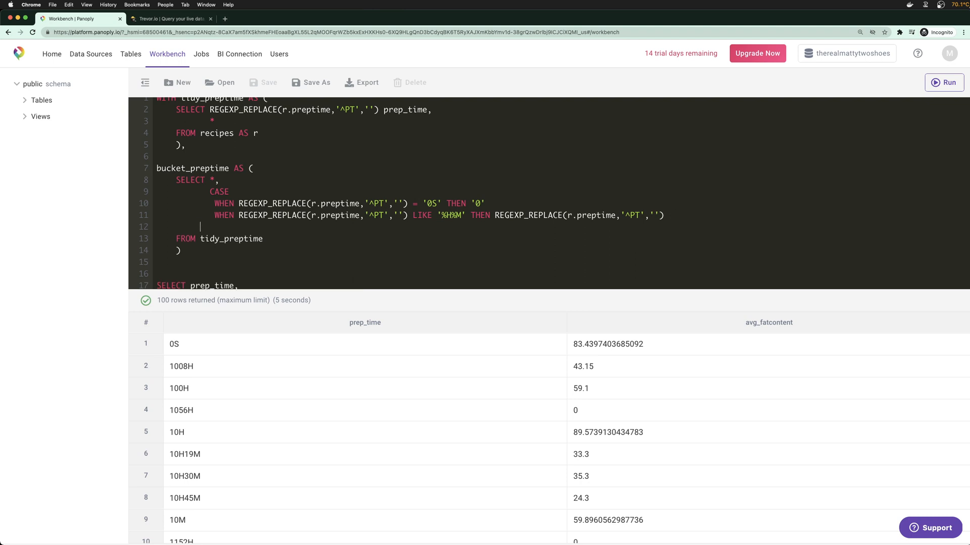
text(ELSE NULL)
key(Return)
text(EN)
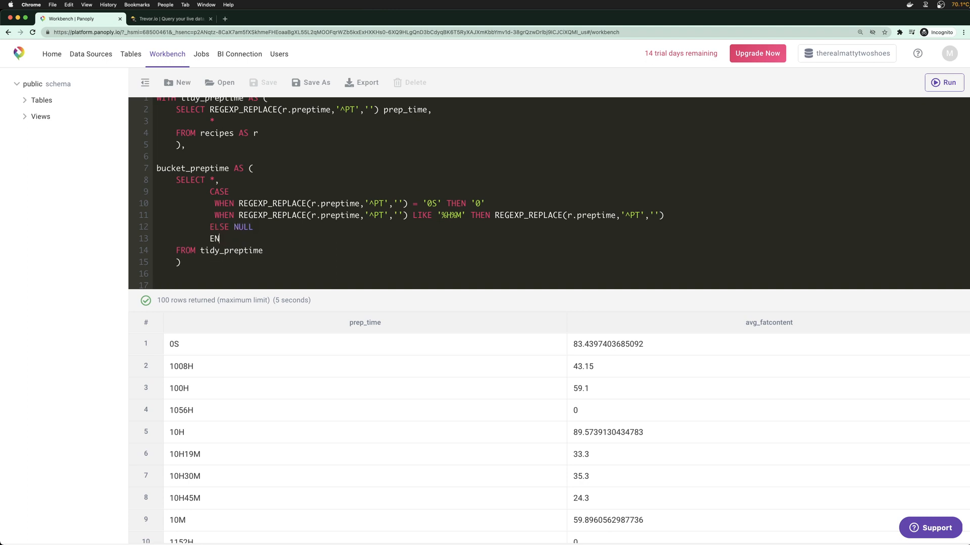
text(D prep_time)
Enlarge the editor so the whole query, including the main FROM recipes, is visible
scroll(680, 208, down, 3)
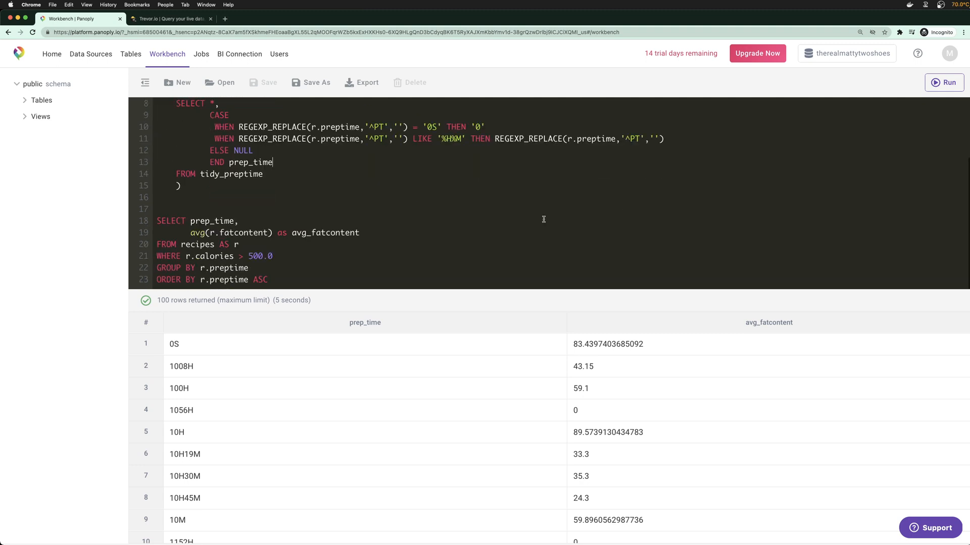
double_click(196, 244)
scroll(293, 204, up, 1)
scroll(293, 204, down, 1)
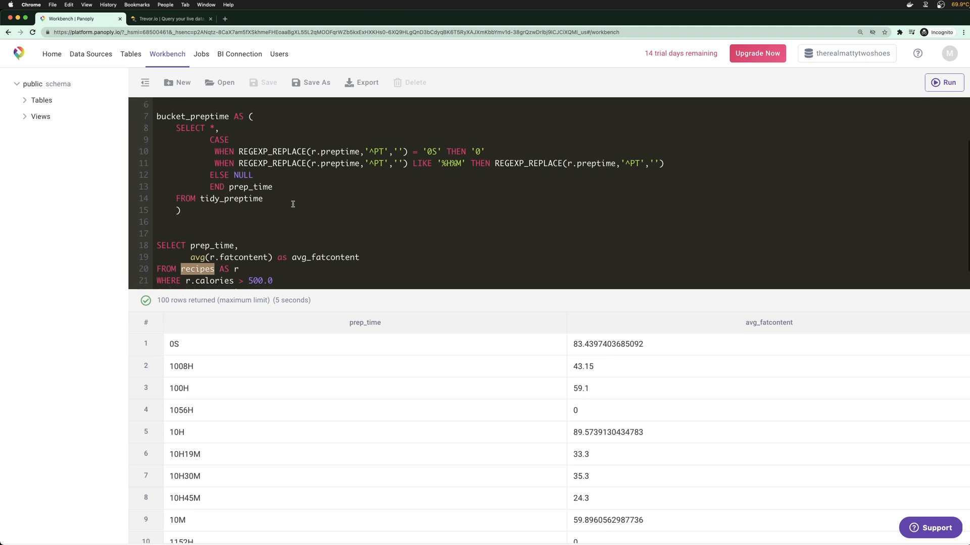
drag(400, 291, 388, 427)
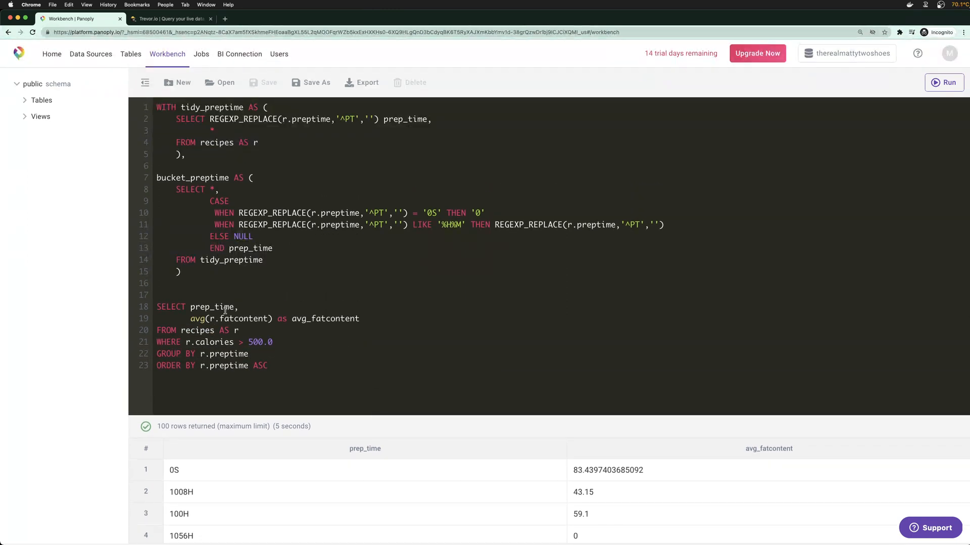
Make the main query read FROM bucket_preptime with the alias bp instead of recipes r
double_click(198, 331)
text(bucket_preptime)
click(298, 334)
key(BackSpace)
text(bp)
Change the r. prefix to bp. on fatcontent, calories, and the GROUP BY and ORDER BY lines
click(217, 320)
key(BackSpace)
text(bp)
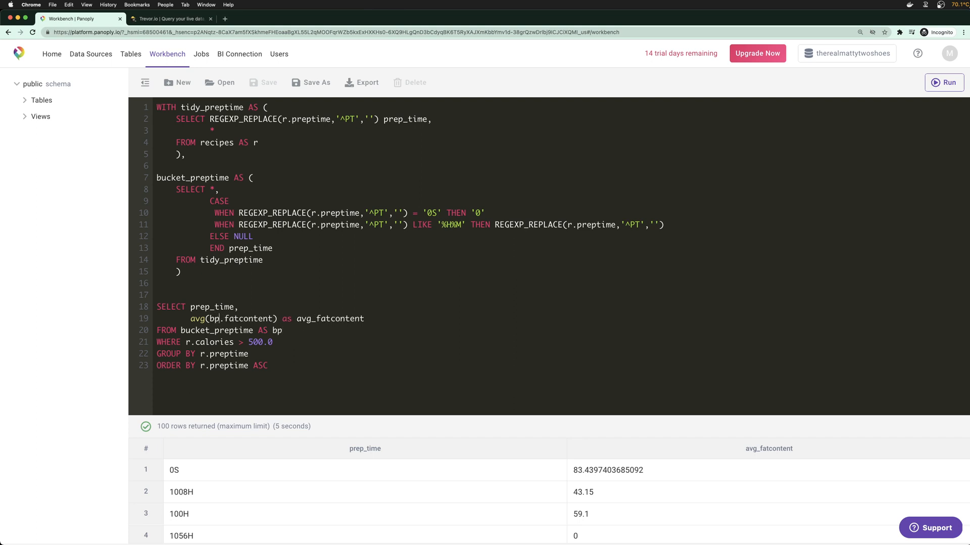
click(187, 341)
key(BackSpace)
text(bp)
click(203, 354)
key(BackSpace)
text(bp)
click(204, 365)
key(BackSpace)
text(bp)
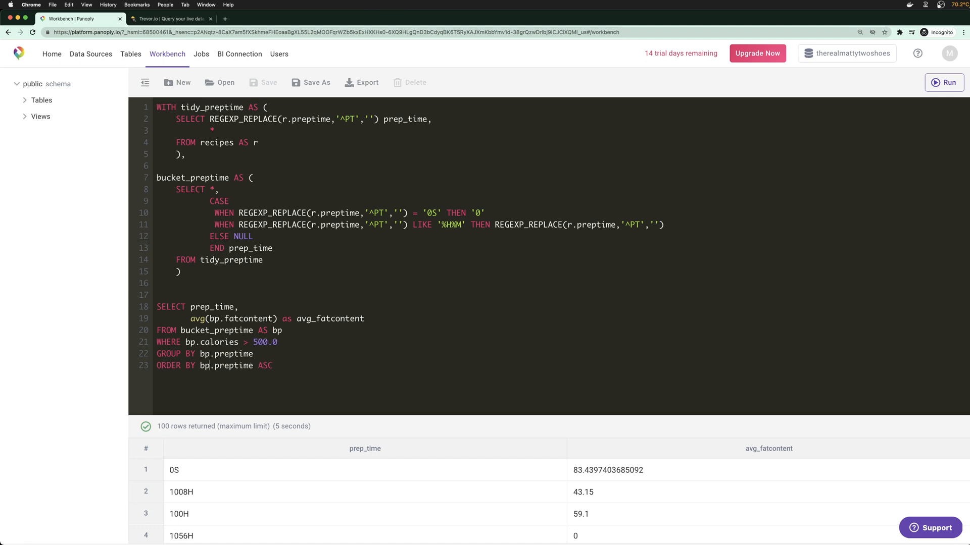
Rename preptime to prep_time in ORDER BY and GROUP BY, then run the query
click(234, 365)
text(_)
click(234, 353)
text(_)
click(306, 356)
key(super+Return)
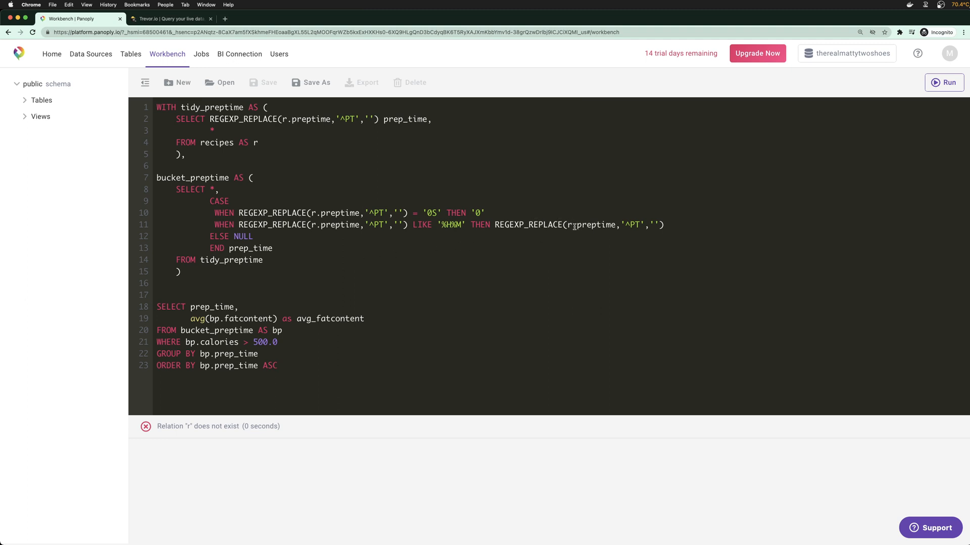
Make the second THEN return 'blah' and rerun the query
drag(494, 225, 662, 225)
text('bla)
key(BackSpace)
key(BackSpace)
key(BackSpace)
text('blah')
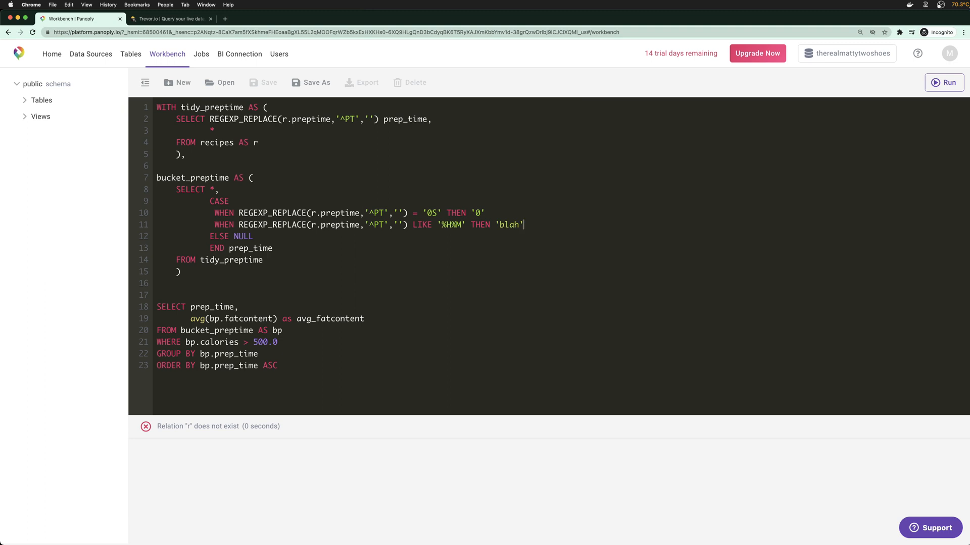
key(Return)
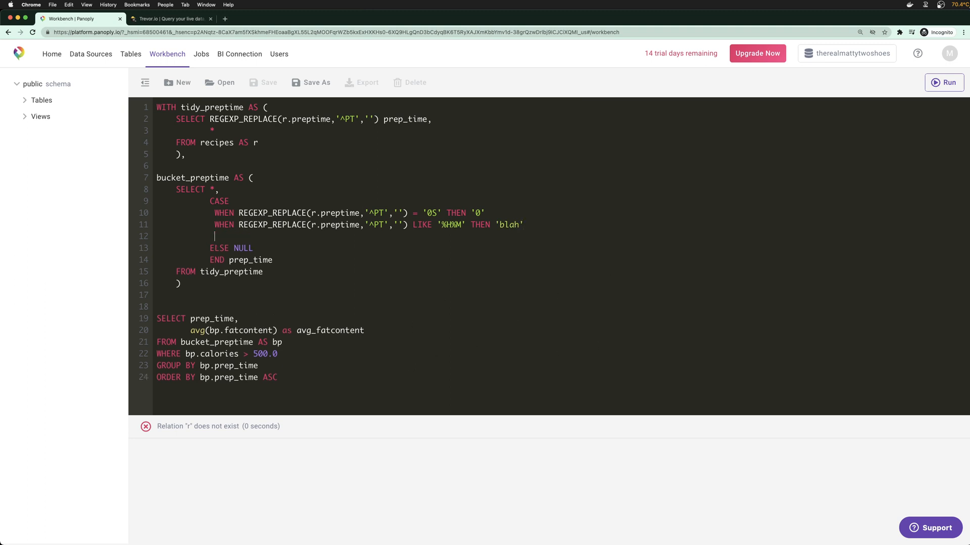
key(BackSpace)
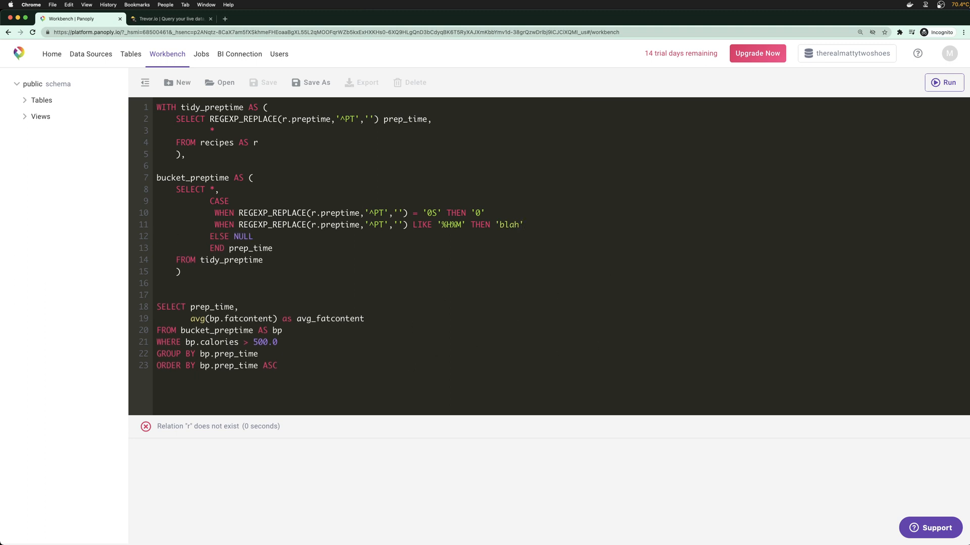
key(super+Return)
Replace the REGEXP_REPLACE calls in the WHEN conditions with prep_time and rerun the query
click(319, 224)
double_click(387, 120)
key(super+c)
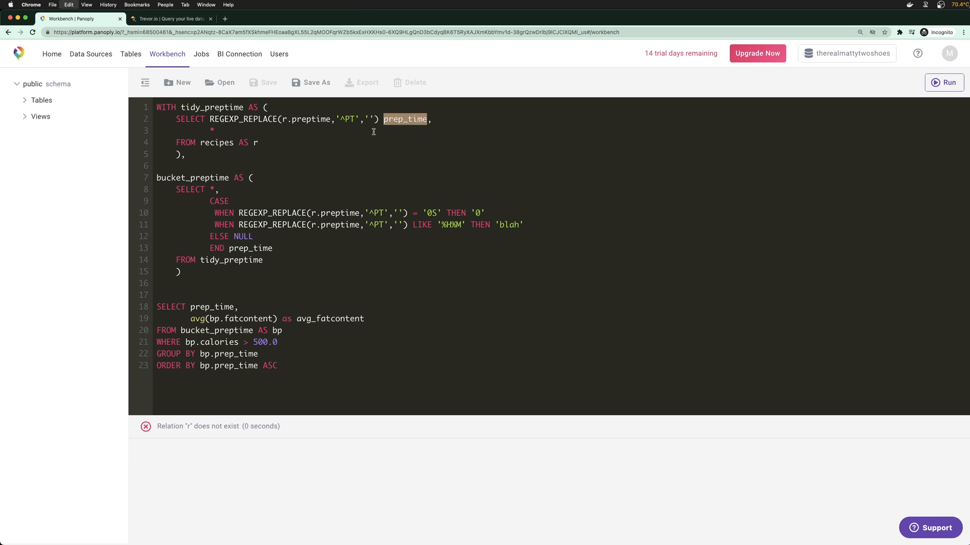
mouse_move(238, 212)
mouse_down()
mouse_move(406, 211)
mouse_move(237, 225)
mouse_up()
key(super+v)
key(super+v)
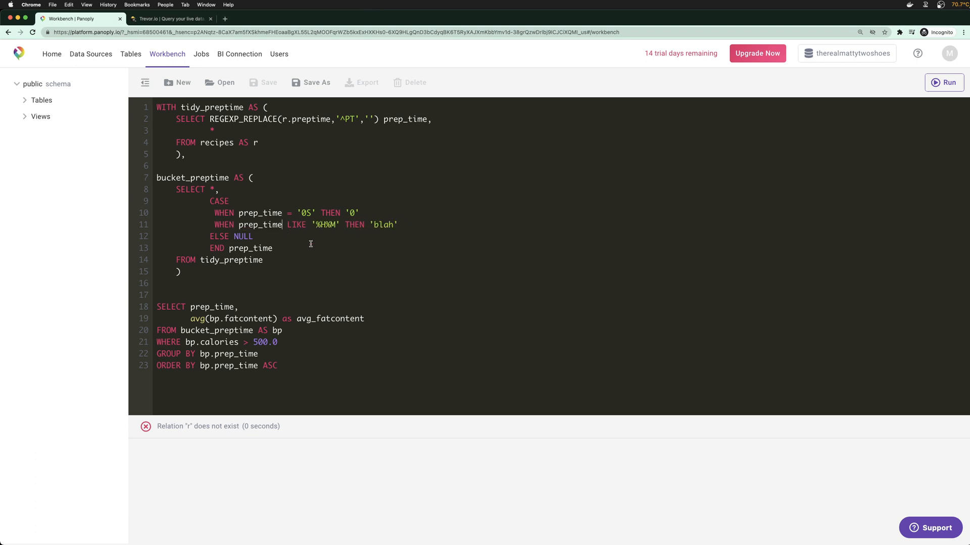
key(Return)
key(shift+Home)
key(BackSpace)
key(BackSpace)
click(316, 367)
key(super+Return)
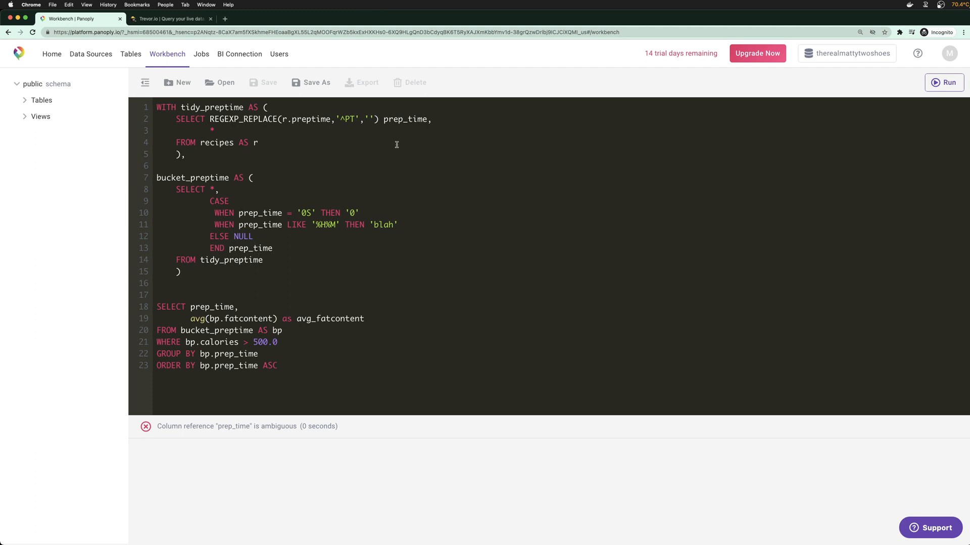
Rename the line 2 alias and both WHEN conditions to tidy_prep_time, then run to get rows 0, blah, null
text(tidy_)
click(238, 214)
text(tidy_)
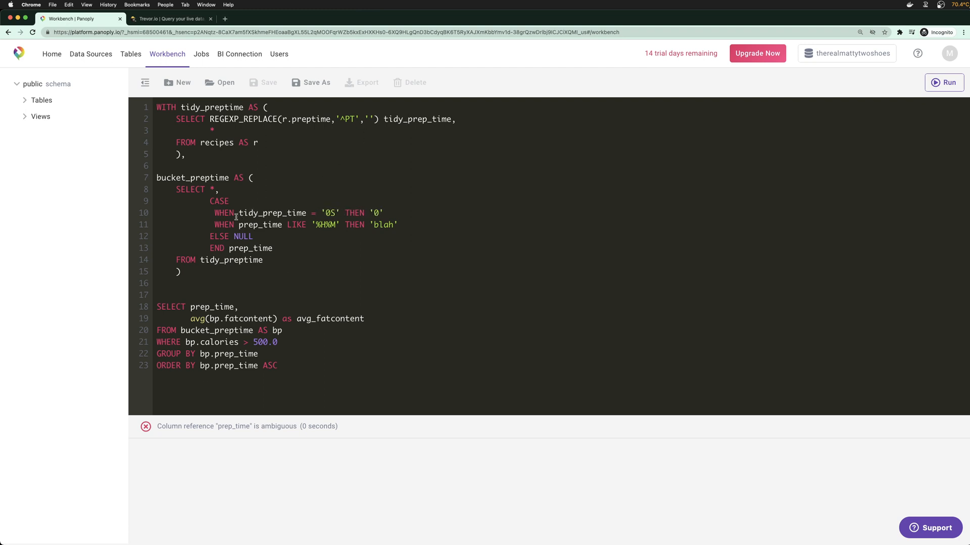
click(239, 224)
text(tidy_)
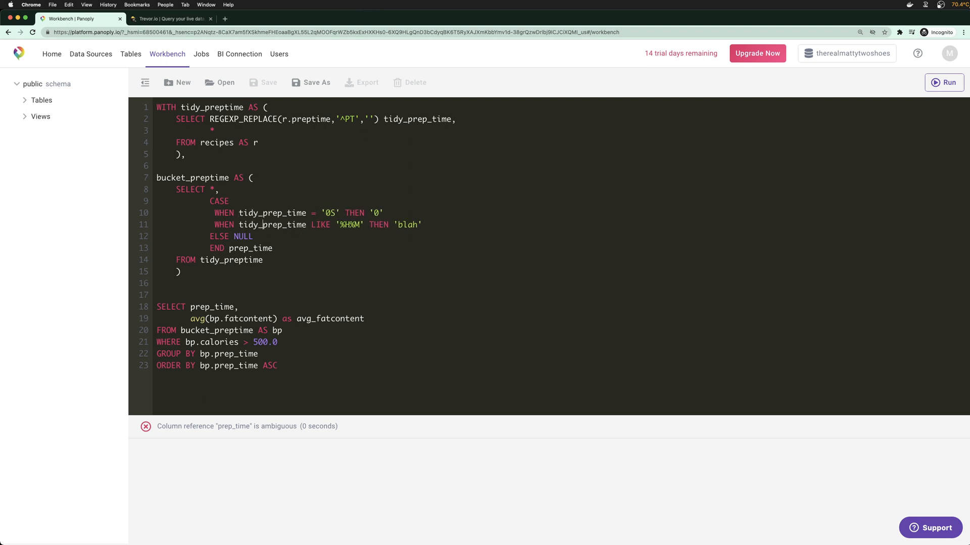
click(265, 260)
key(super+Return)
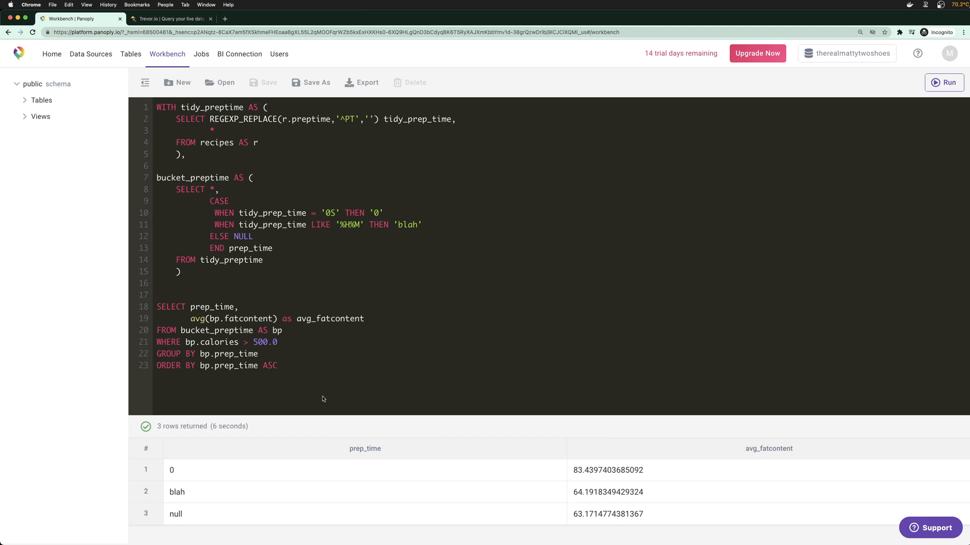
drag(394, 423, 408, 405)
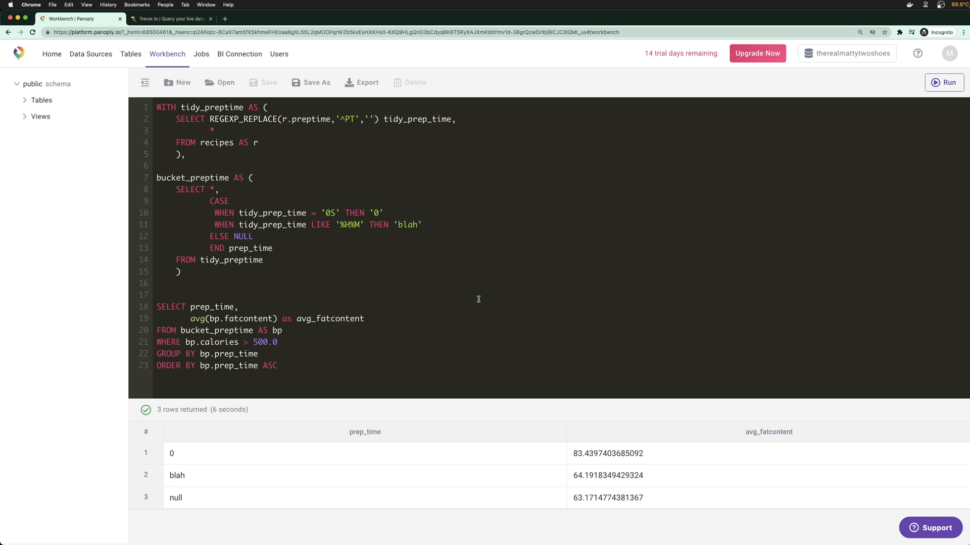
Delete the empty line above the final SELECT
click(436, 340)
click(24, 101)
click(24, 100)
click(25, 122)
click(196, 292)
key(BackSpace)
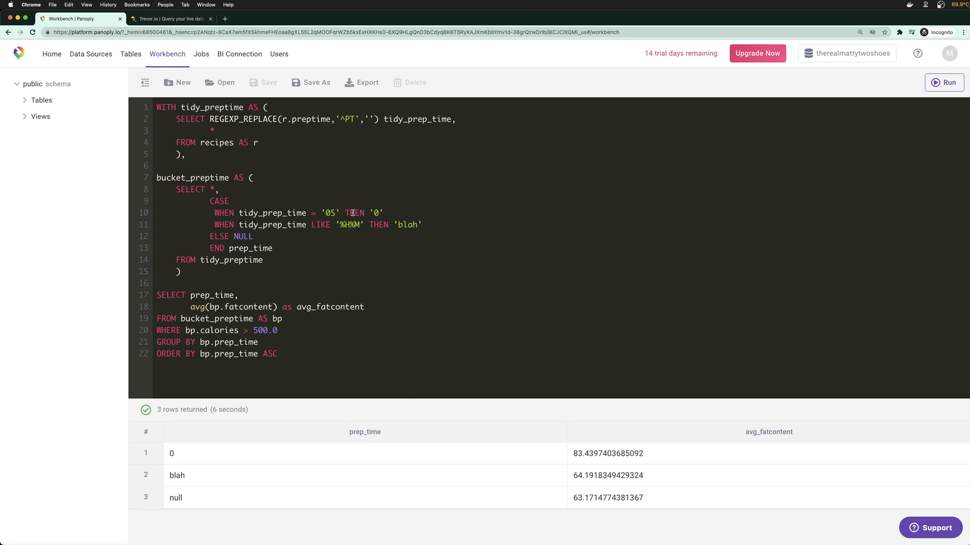
Replace 'blah' on line 11 with the start of a STRING_SPLIT( call
drag(340, 224, 429, 225)
key(BackSpace)
text(STRING_D)
key(BackSpace)
text(SPLIT()
Search Google for 'string_split postgres' in a new tab
key(ctrl+t)
text(string_split postgres)
key(Return)
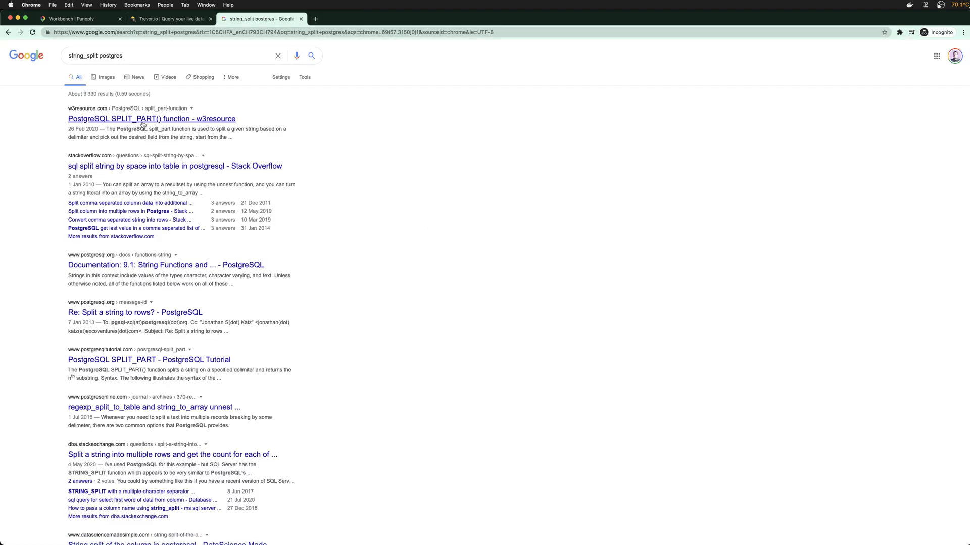
Open the w3resource SPLIT_PART() article and rename STRING_SPLIT on line 11 to SPLIT_PART
click(143, 119)
key(super+1)
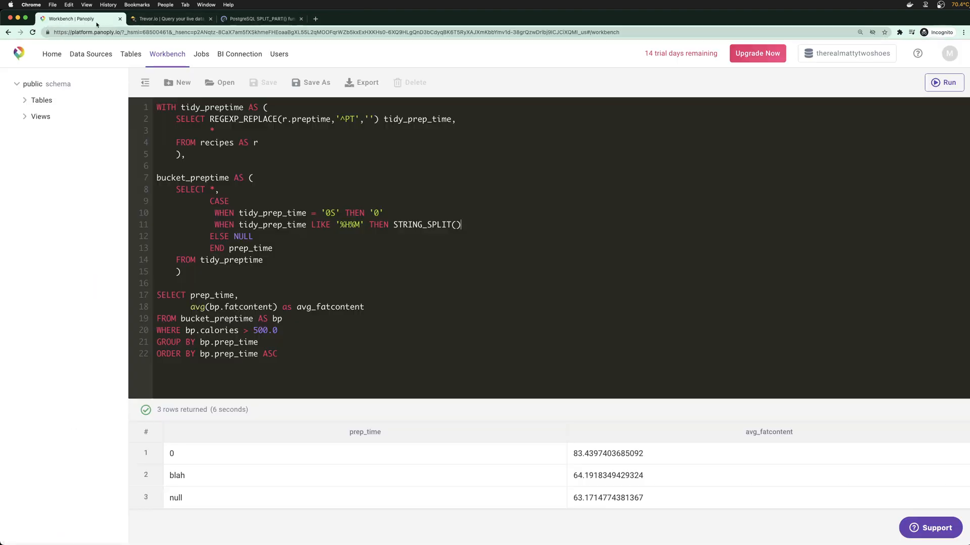
double_click(402, 225)
text(SPLIT_PART)
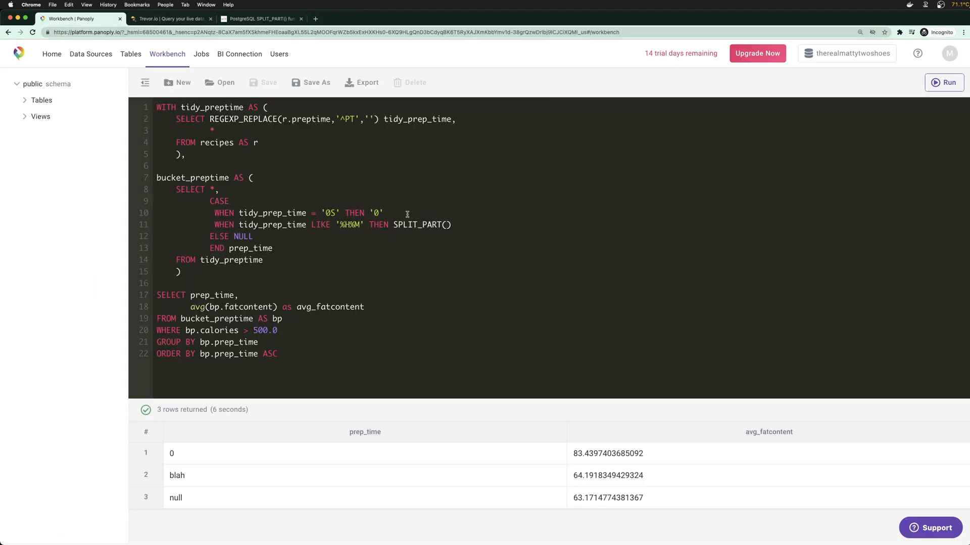
Check the SPLIT_PART() syntax, then enter the arguments tidy_prep_time,'H', on line 11
click(258, 18)
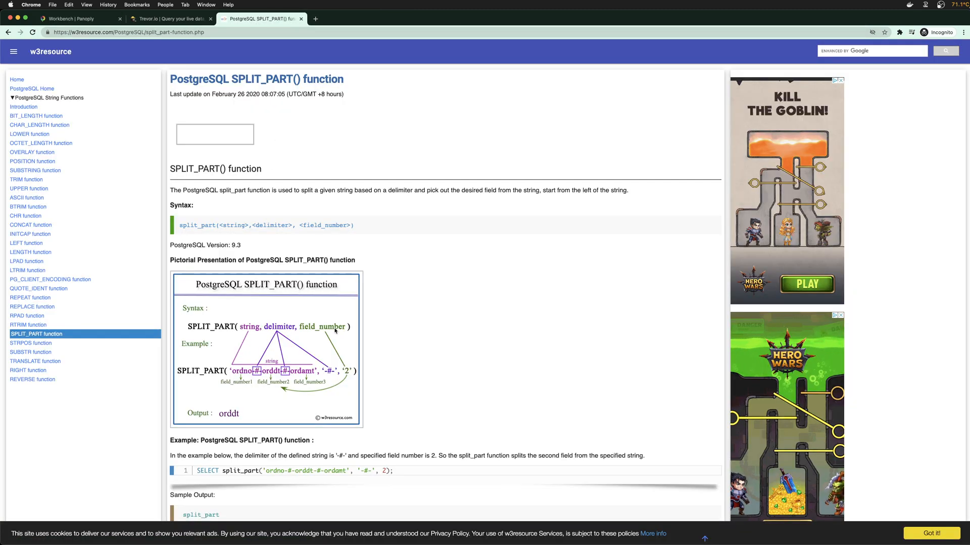
click(158, 20)
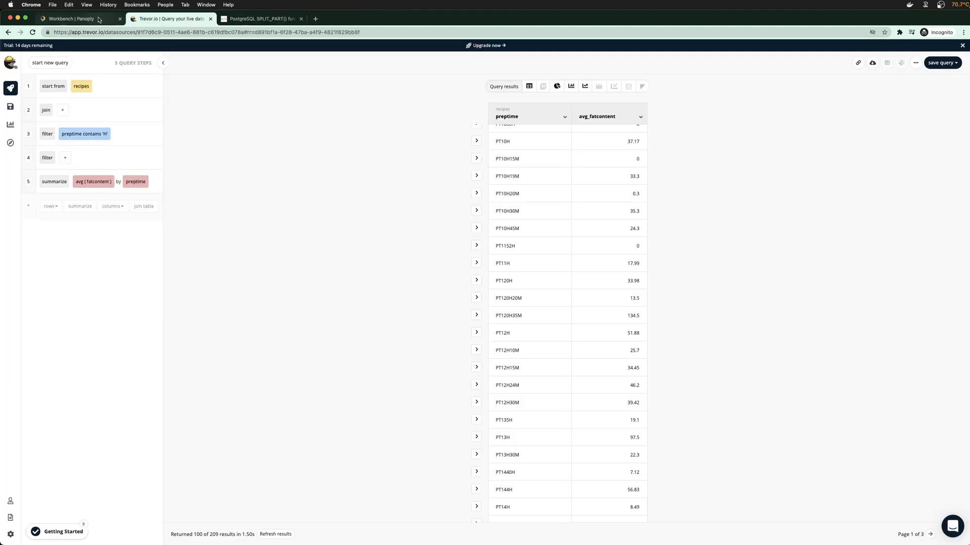
click(99, 20)
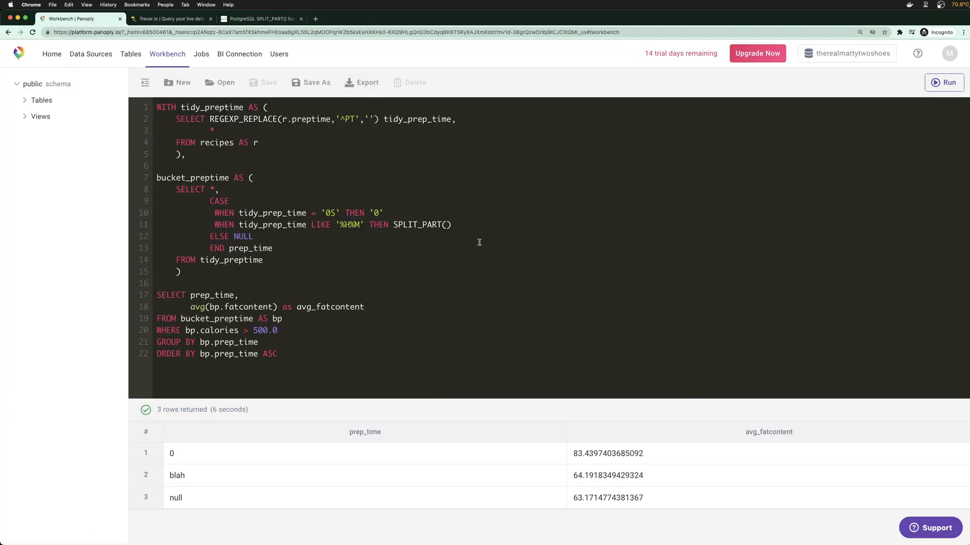
click(260, 19)
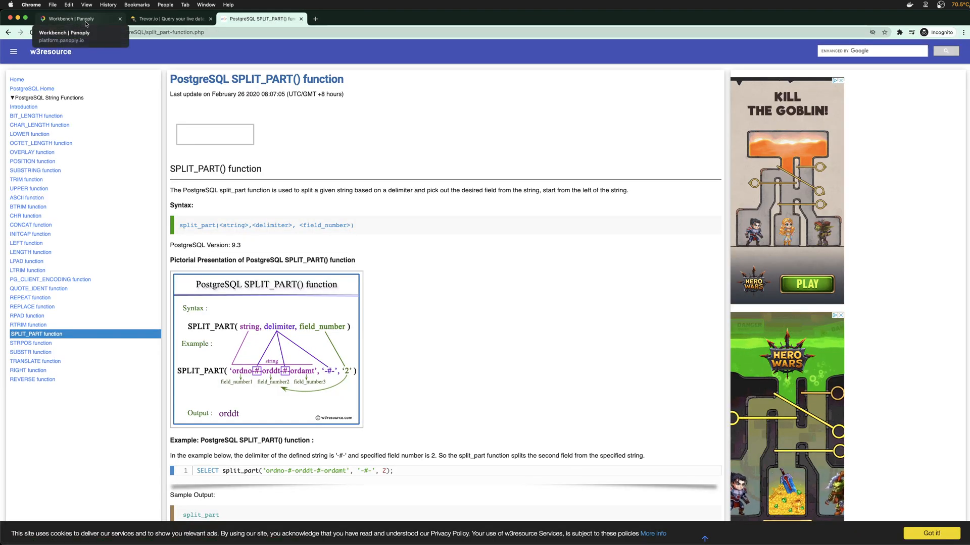
click(86, 21)
click(448, 227)
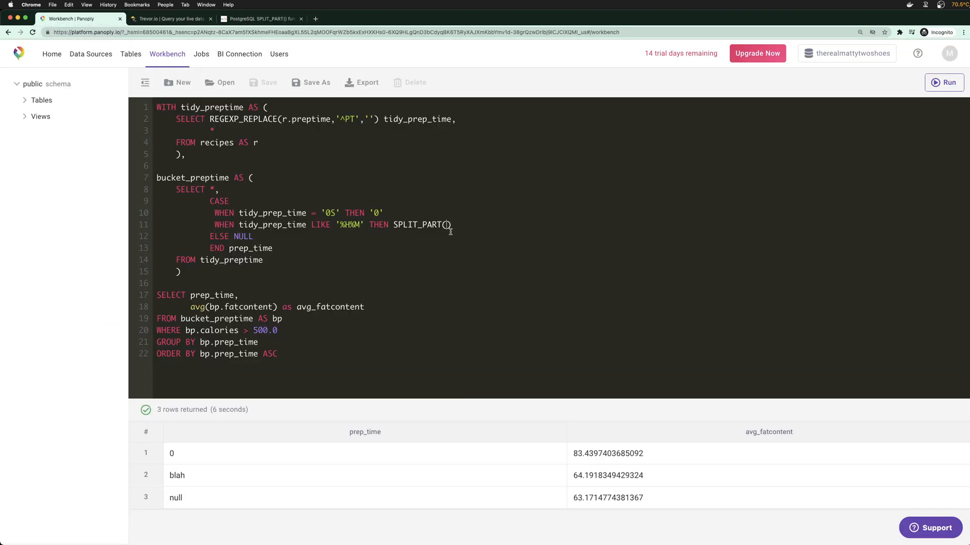
text(tidy_prep_time,'H',)
Finish line 11 as SPLIT_PART(tidy_prep_time,'H',1)
key(BackSpace)
text(1)
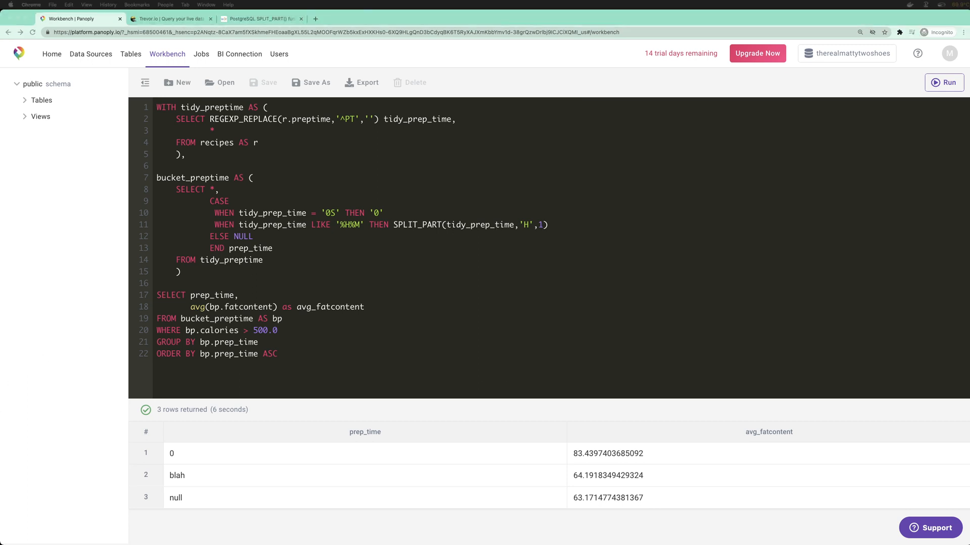
click(572, 224)
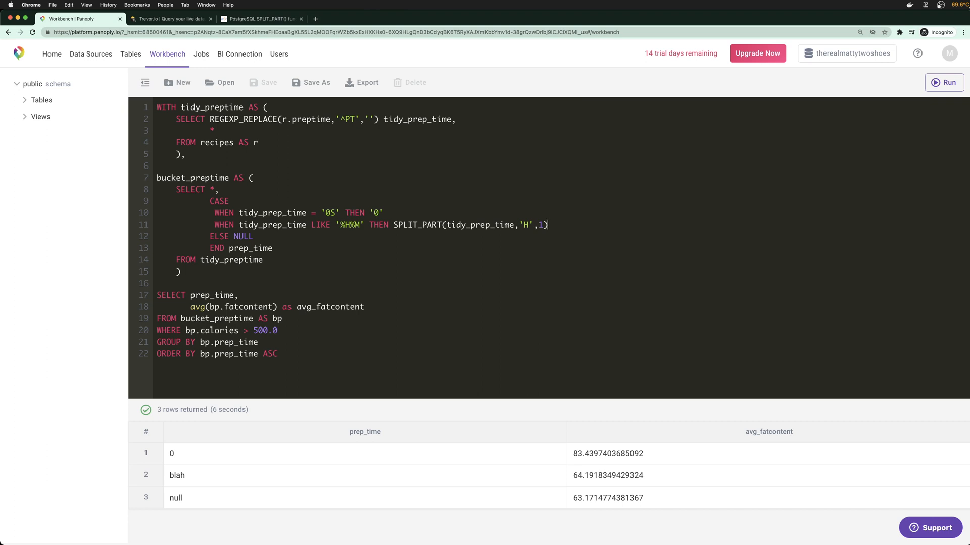
key(Return)
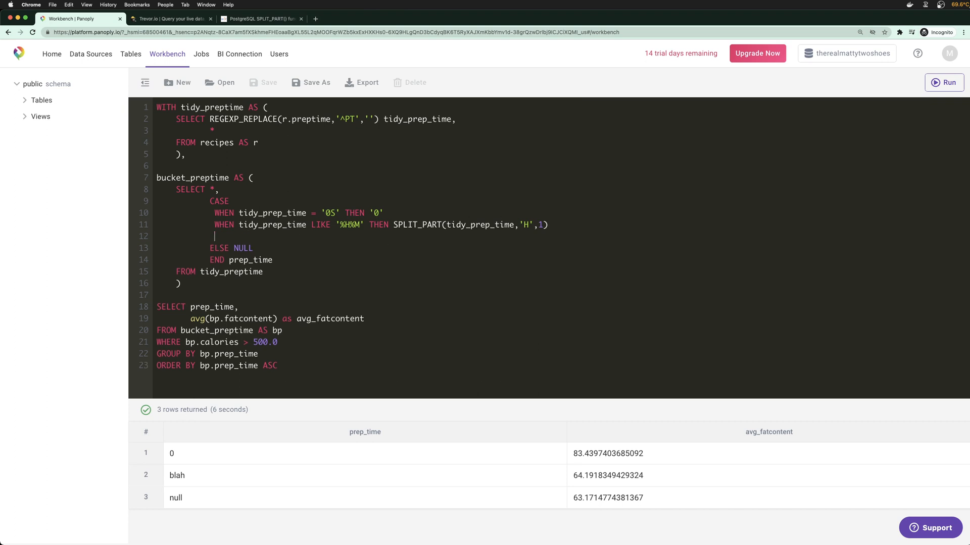
key(BackSpace)
key(BackSpace)
key(BackSpace)
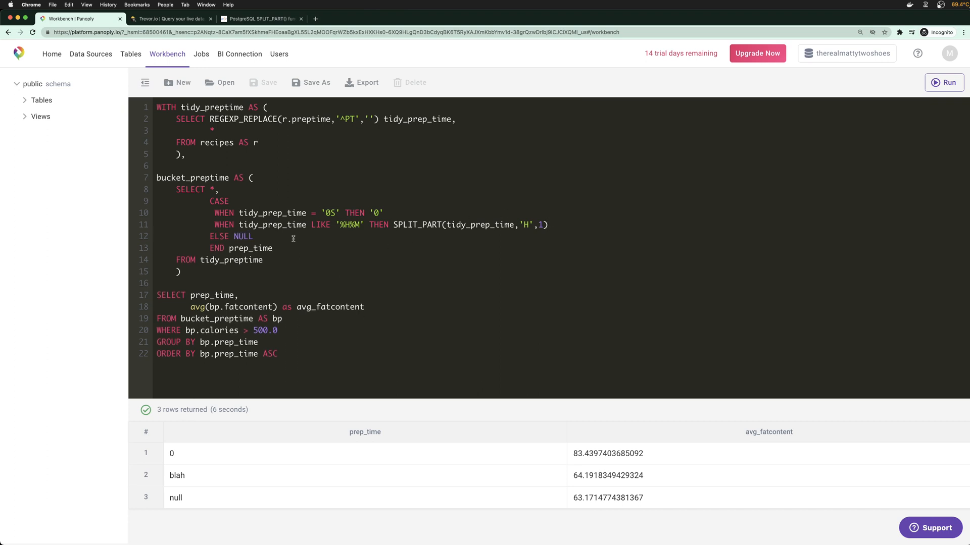
Rerun the query and scroll through the 20 rows of hour values with avg_fatcontent
click(302, 358)
key(super+Return)
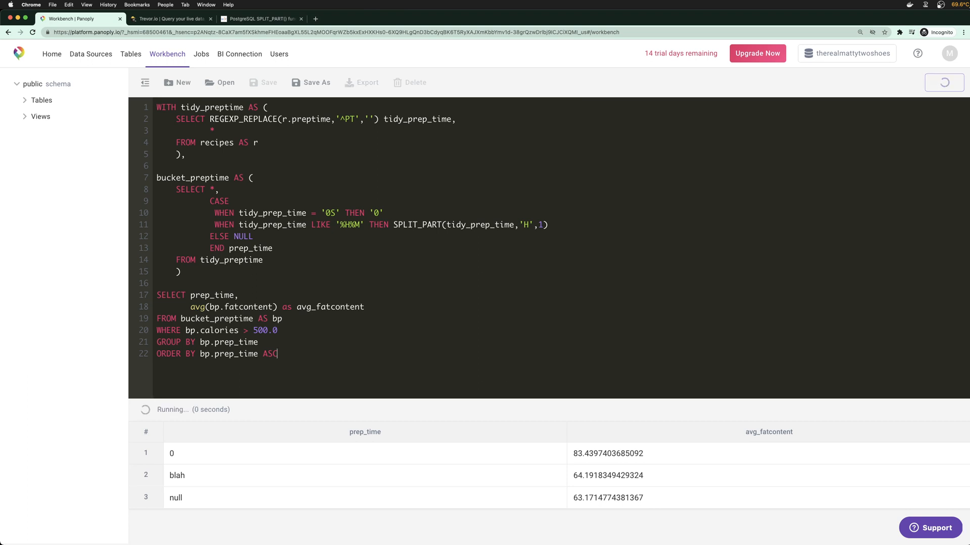
drag(378, 402, 384, 309)
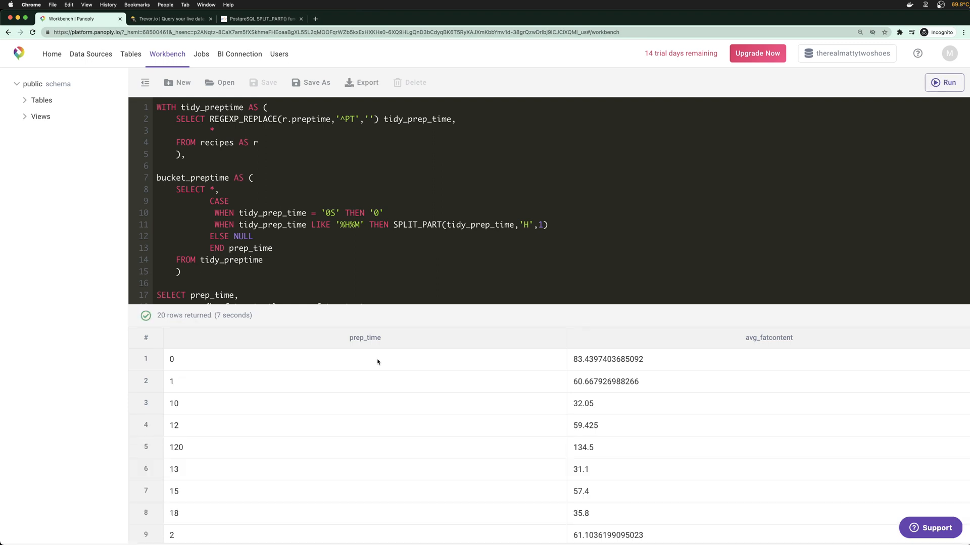
scroll(268, 443, down, 4)
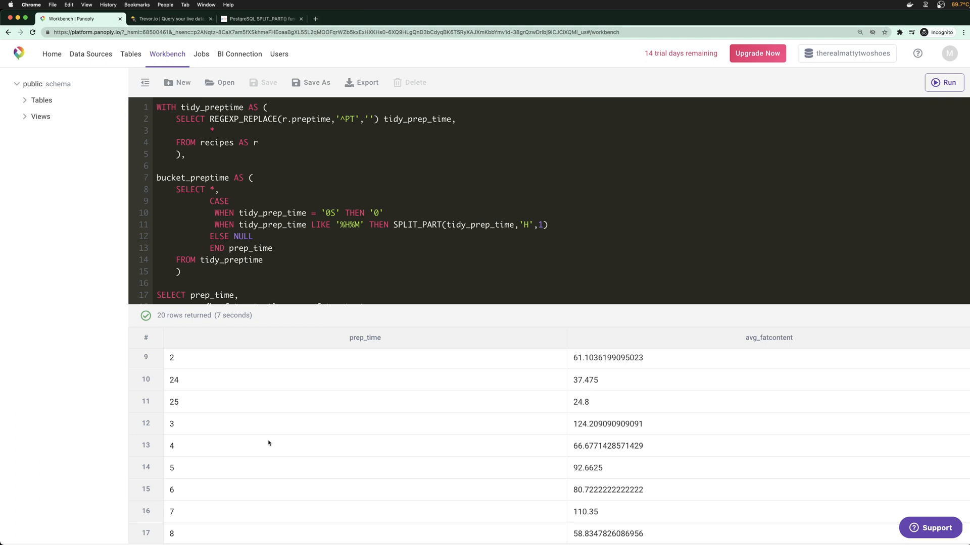
scroll(268, 443, down, 1)
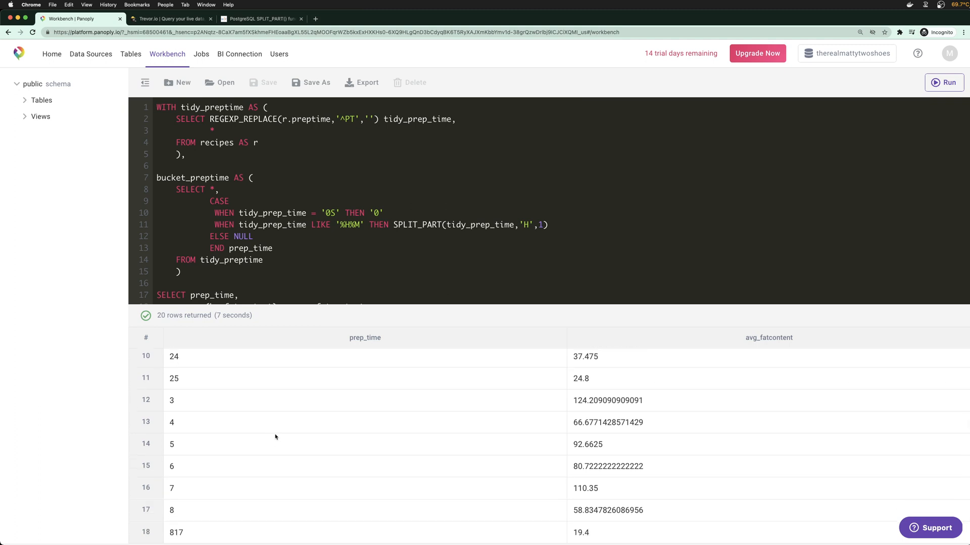
scroll(275, 436, down, 1)
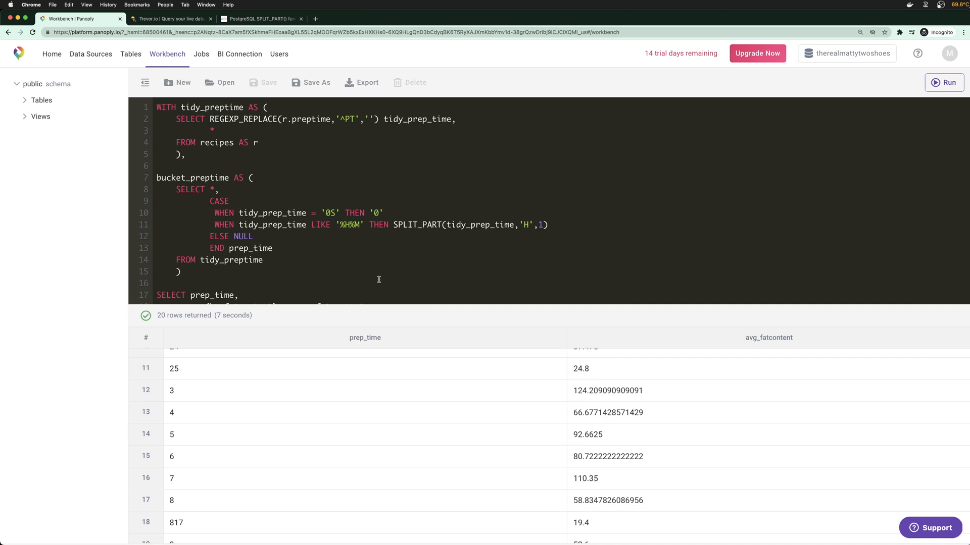
click(316, 20)
text(redshift)
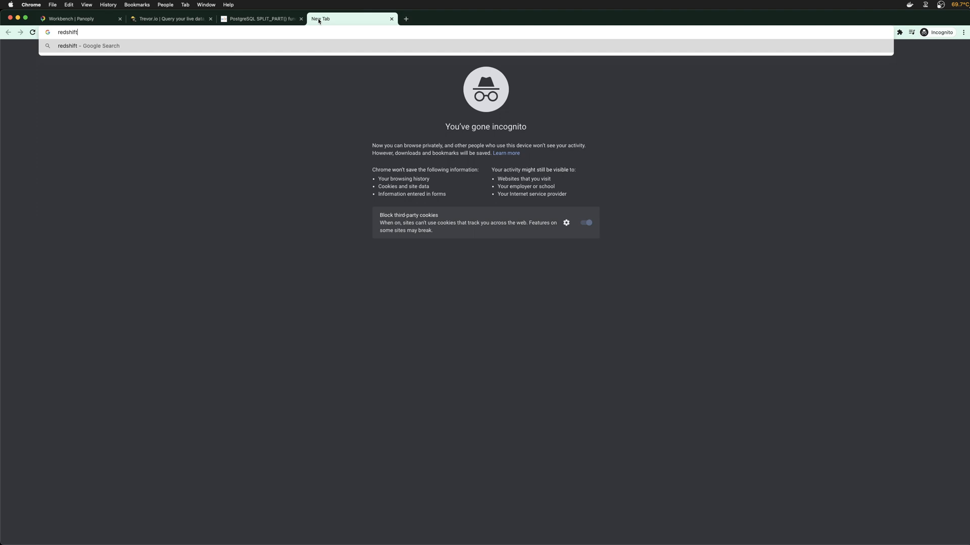
text( is a fa)
key(BackSpace)
text(lavour of postgres)
key(Return)
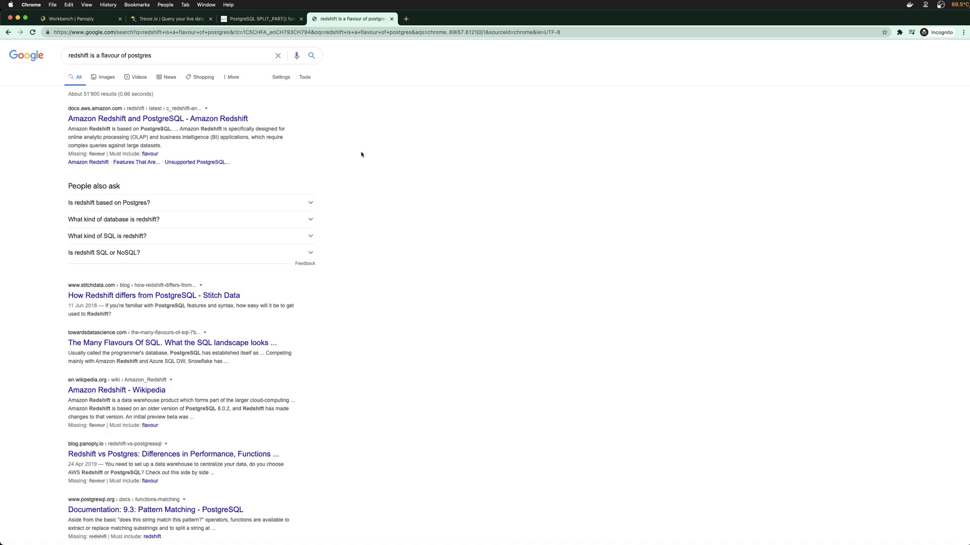
click(219, 119)
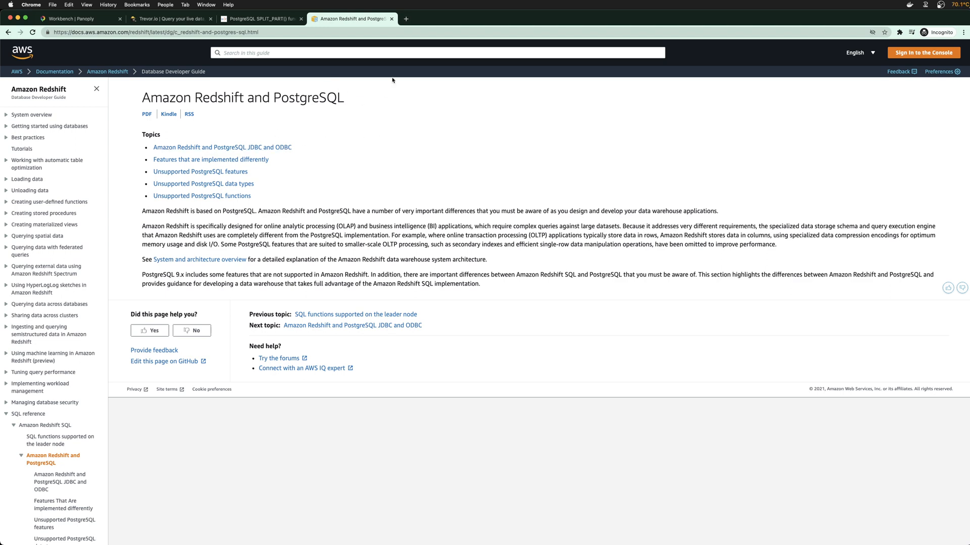
click(390, 20)
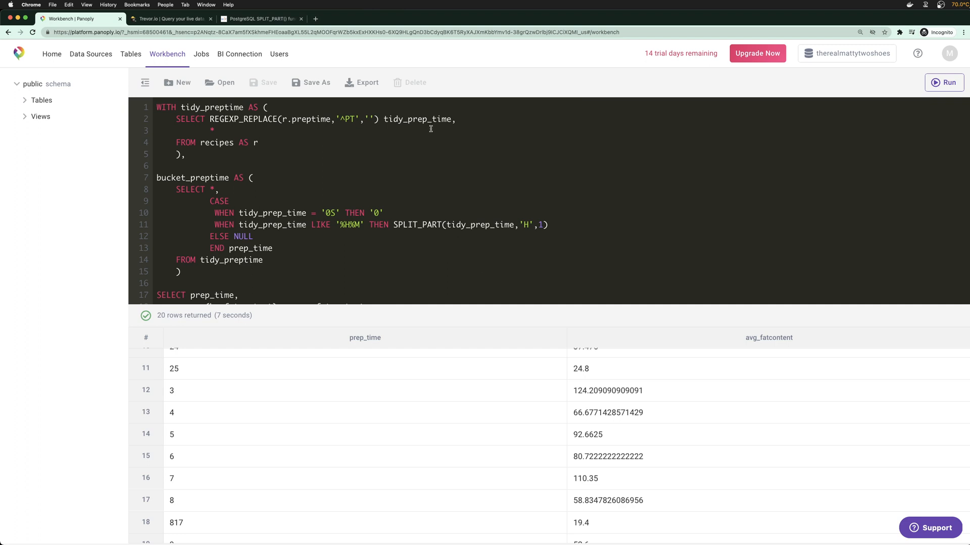
Multiply the hour SPLIT_PART on line 11 by 60
click(362, 189)
mouse_move(555, 304)
mouse_down()
mouse_move(560, 392)
mouse_move(551, 316)
mouse_up()
scroll(550, 271, down, 1)
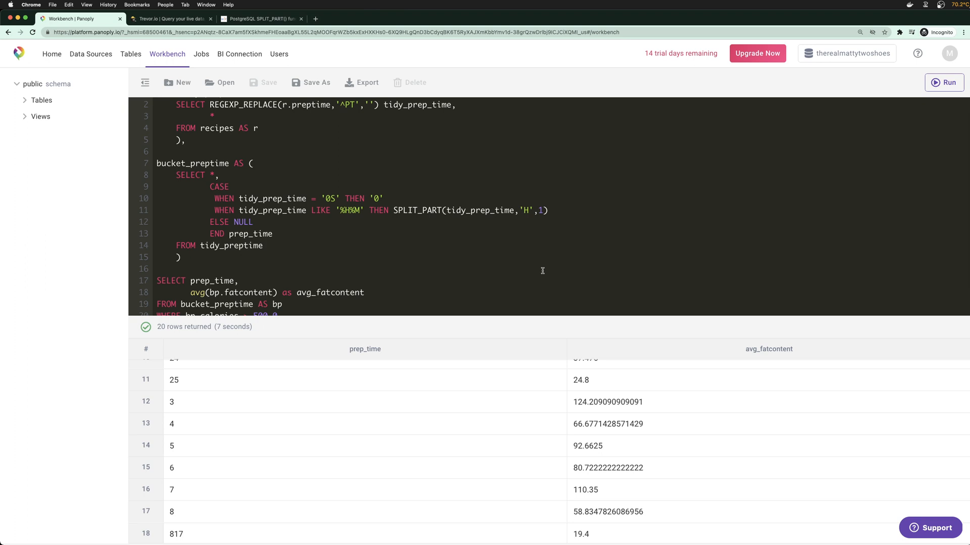
scroll(535, 267, down, 1)
scroll(276, 406, up, 5)
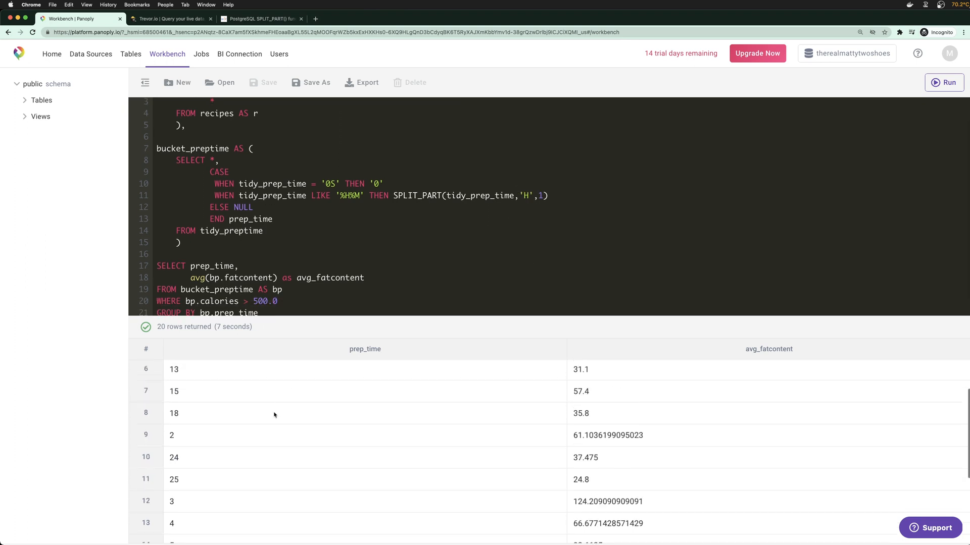
click(554, 196)
text(*)
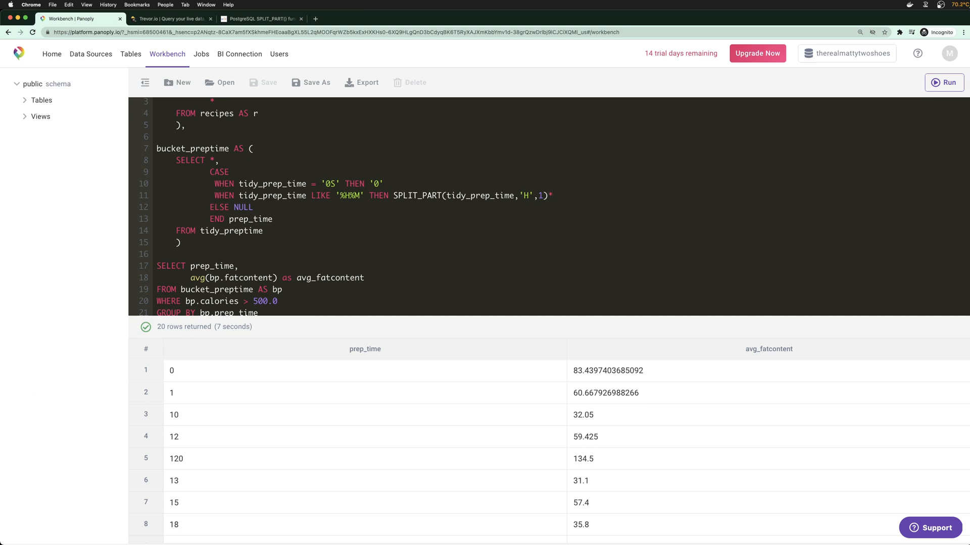
text(60)
Add a second SPLIT_PART after the *60 term, taking field 2 for minutes
drag(393, 195, 550, 196)
key(super+c)
click(599, 197)
key(super+v)
click(726, 194)
text(2)
key(BackSpace)
key(BackSpace)
text(2)
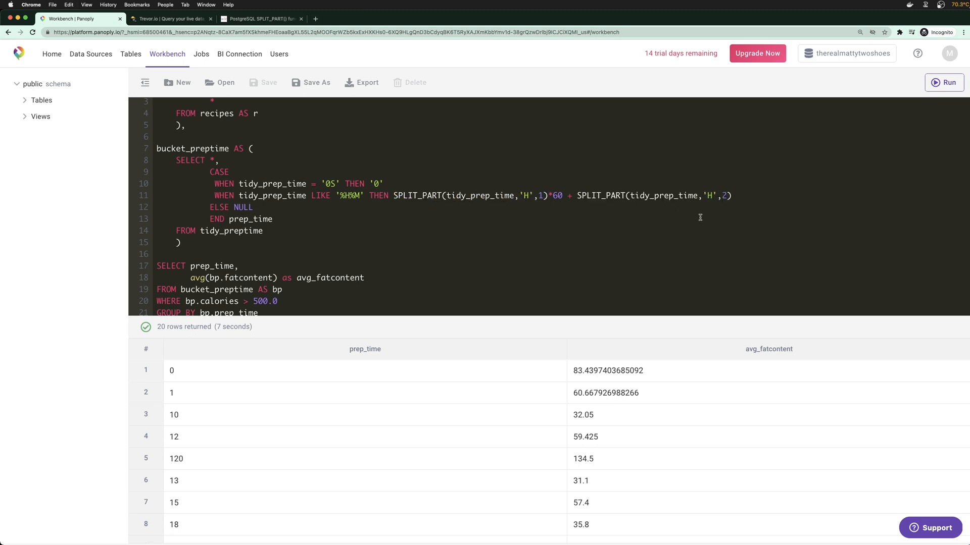
Replace tidy_prep_time in the minutes split with REGEXP_REPLACE(tidy_prep_time,'M','')
drag(629, 197, 696, 196)
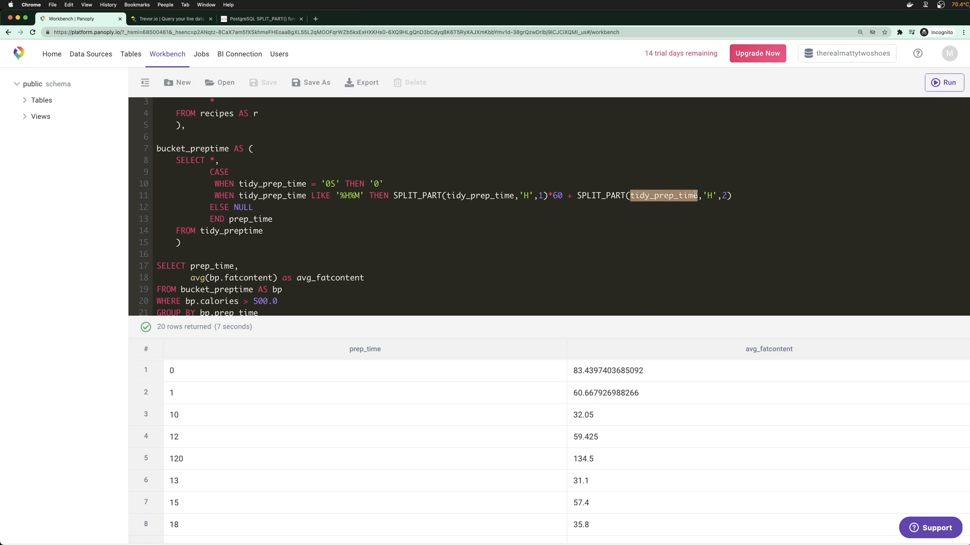
key(BackSpace)
text(REGEXP)
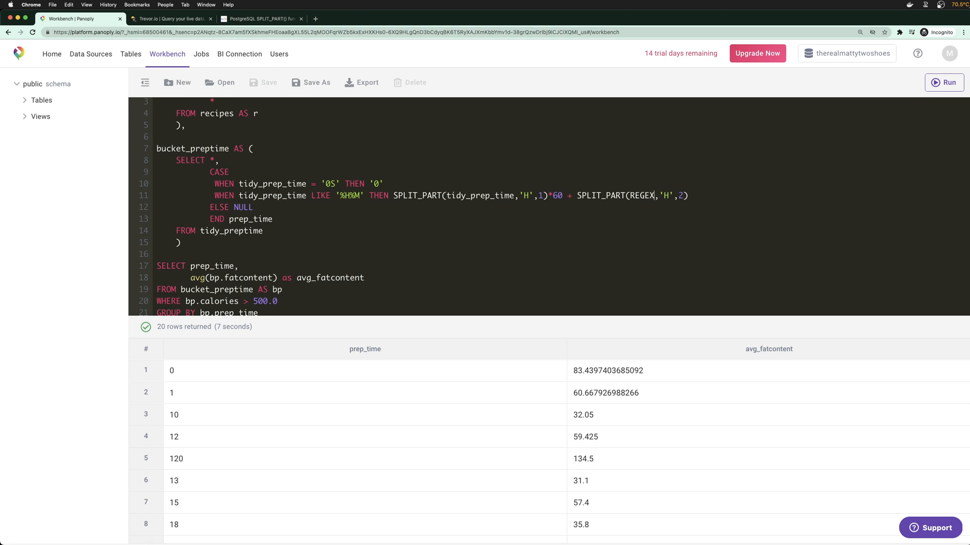
scroll(690, 210, up, 1)
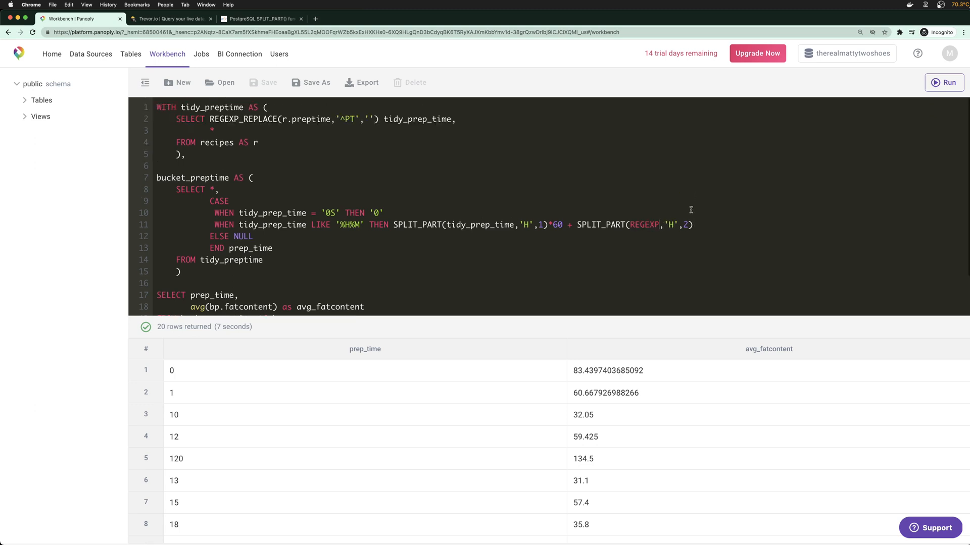
text(_REPACE()
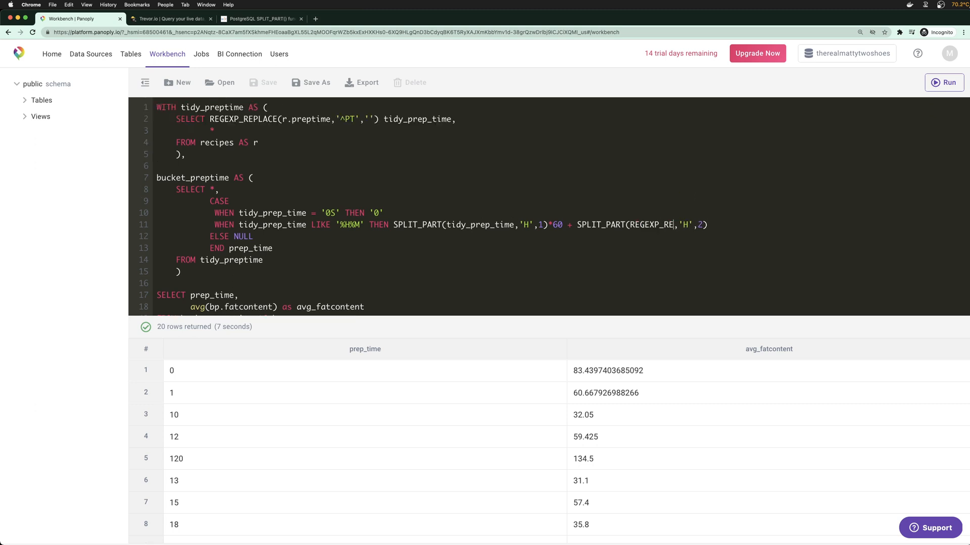
key(BackSpace)
key(BackSpace)
key(BackSpace)
key(BackSpace)
text(LACE()
text())
text(tidy_prep_time)
text(,')
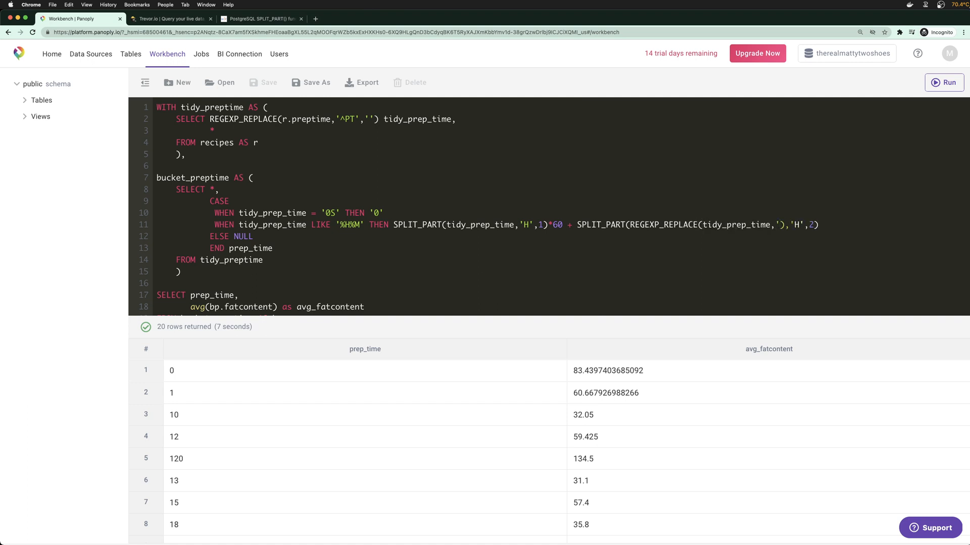
text(M','')
Add a new branch line: WHEN tidy_prep_time LIKE '%M' THEN
click(847, 225)
key(Return)
text(W)
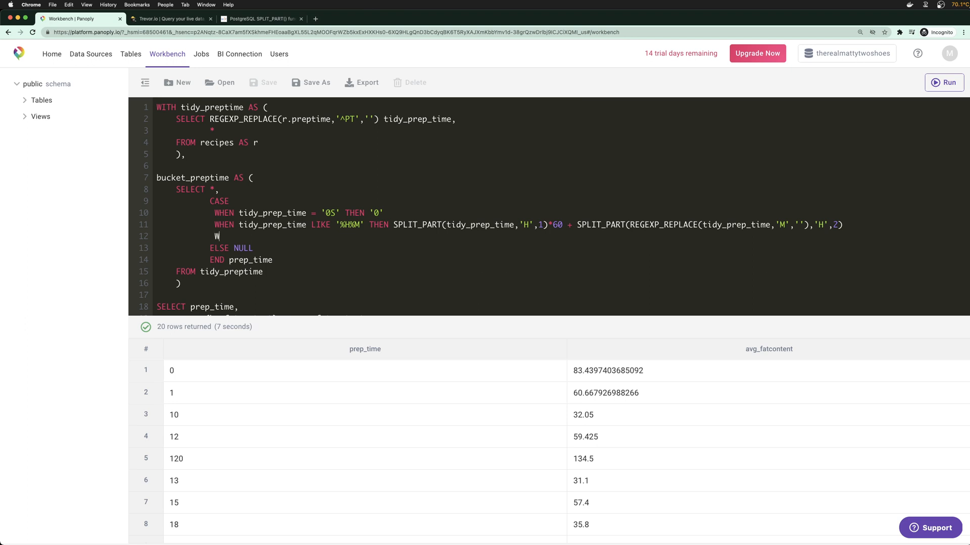
text(HEN tidy_prep_time LIKE '%M' THEN)
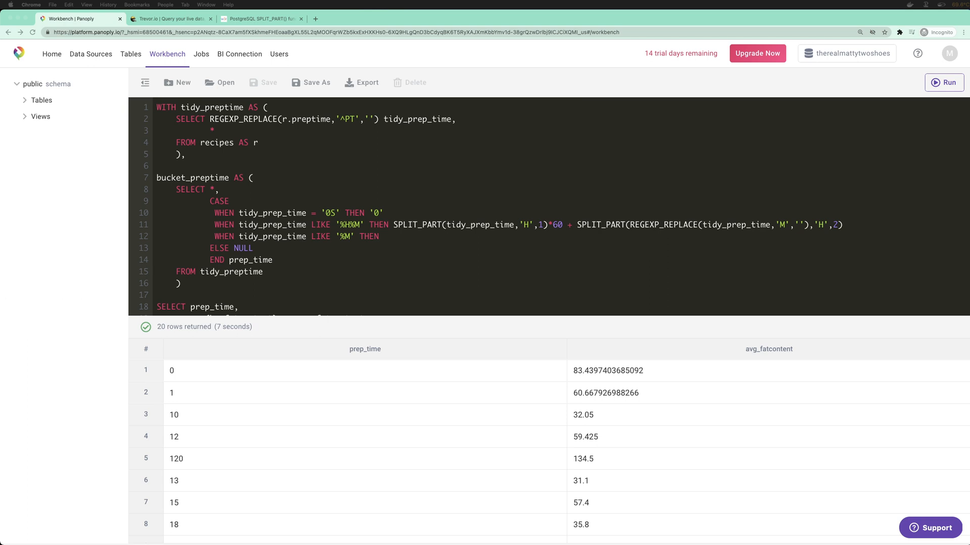
click(423, 236)
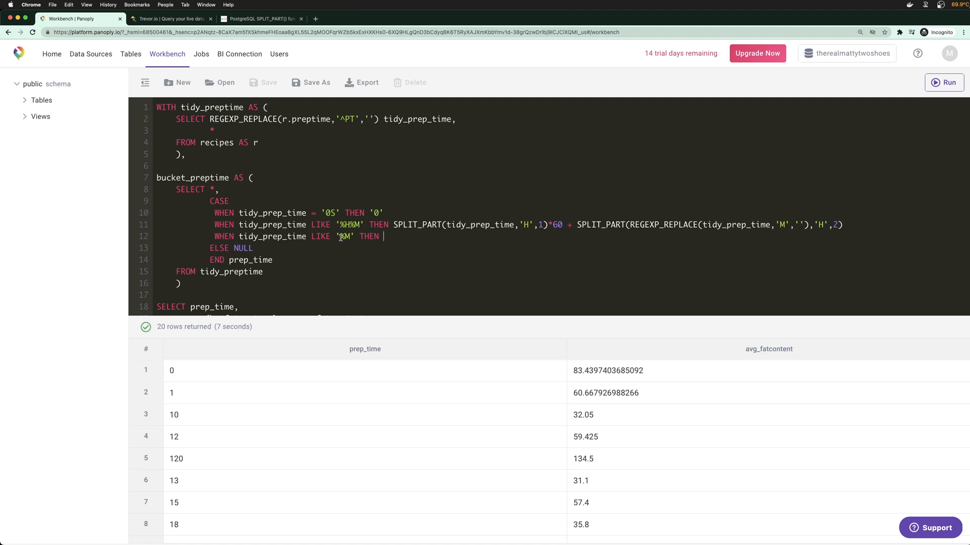
Copy the minutes split expression into the '%M' branch and run the query
drag(576, 224, 842, 221)
key(super+c)
click(411, 239)
key(super+v)
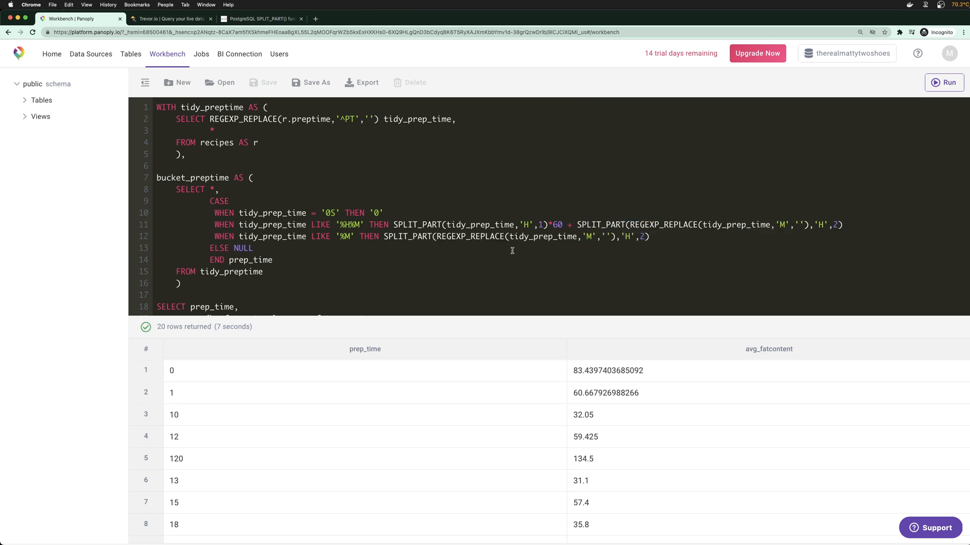
scroll(295, 278, down, 2)
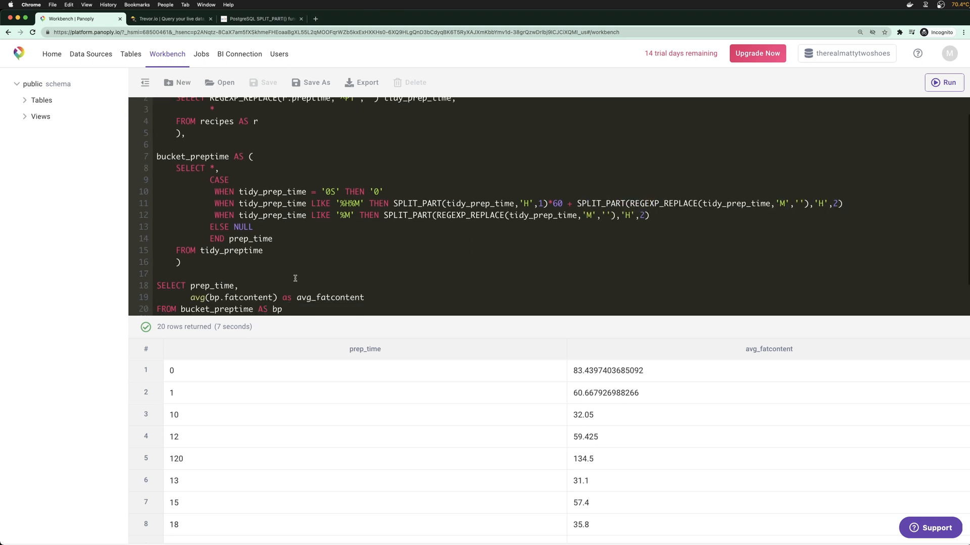
scroll(333, 307, down, 3)
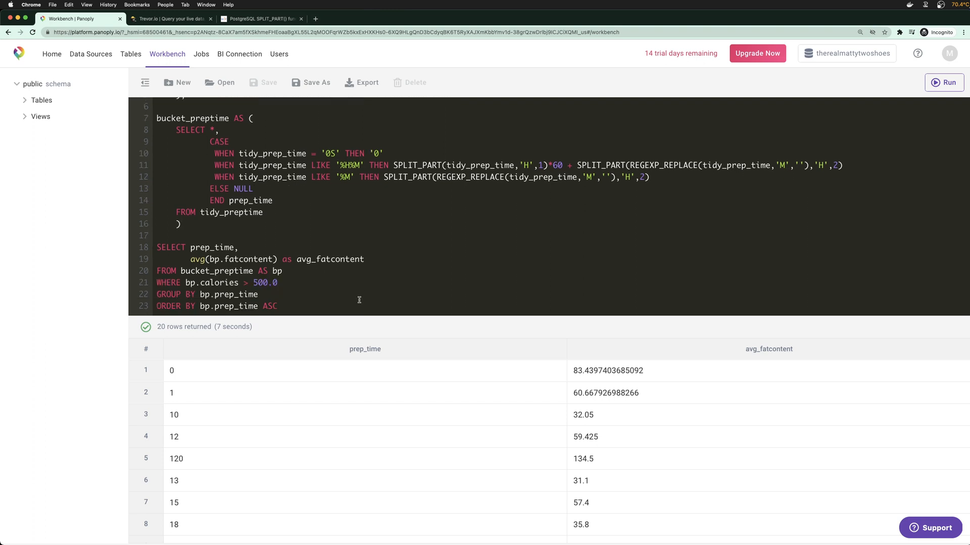
key(super+Return)
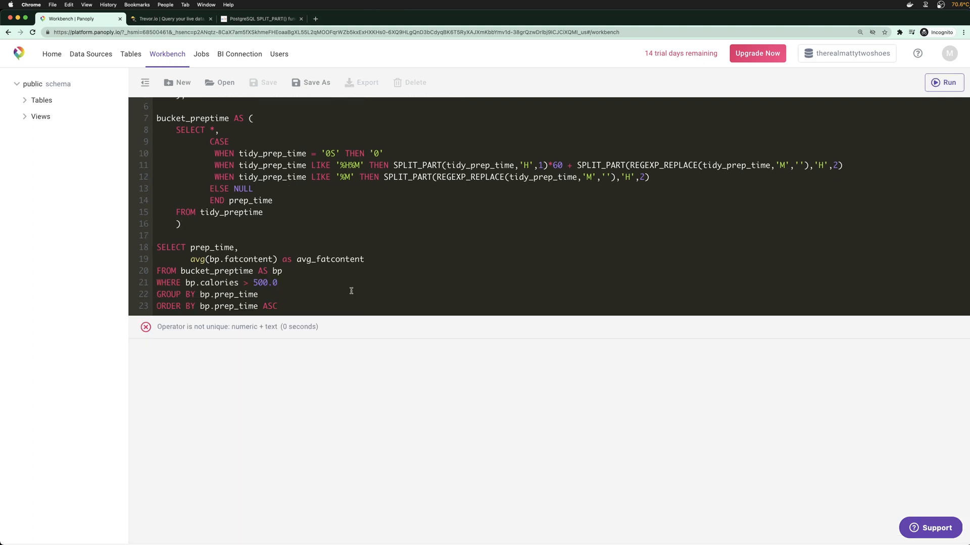
Add ::numeric casts to both parts of line 11 and rerun the query
scroll(464, 279, up, 1)
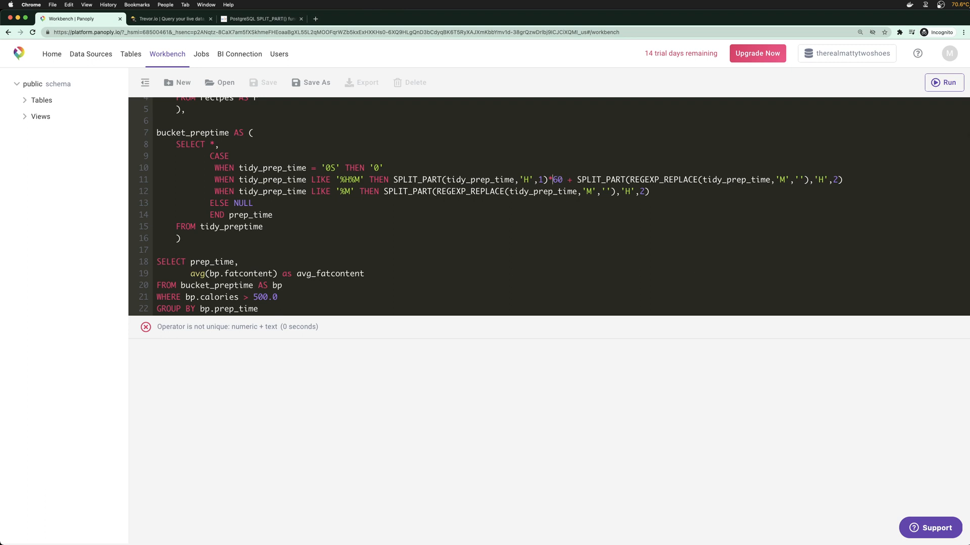
text(::)
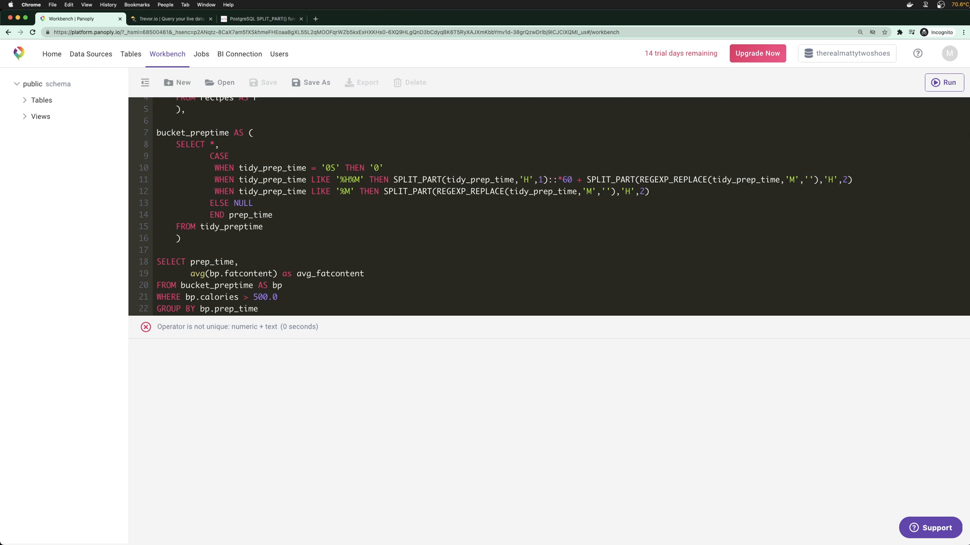
text(numeric)
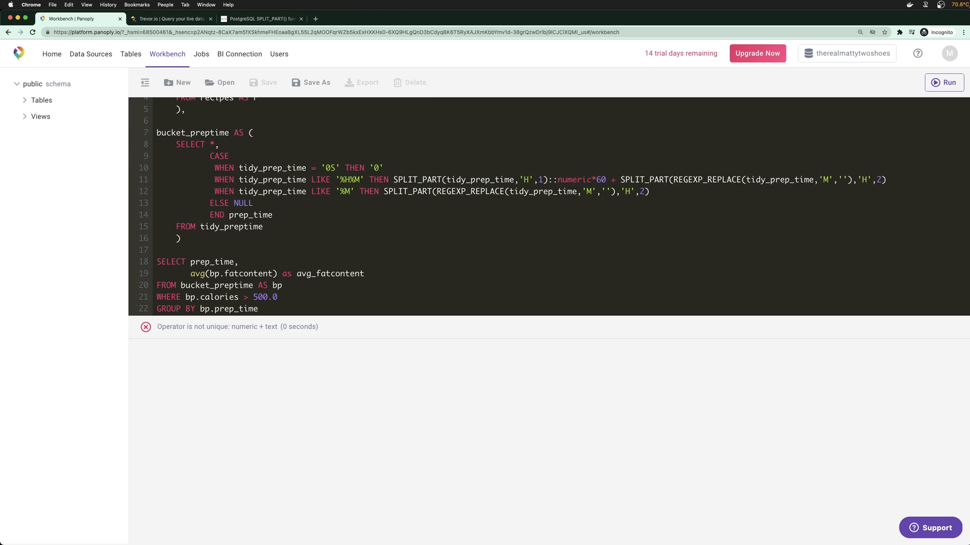
key(Right)
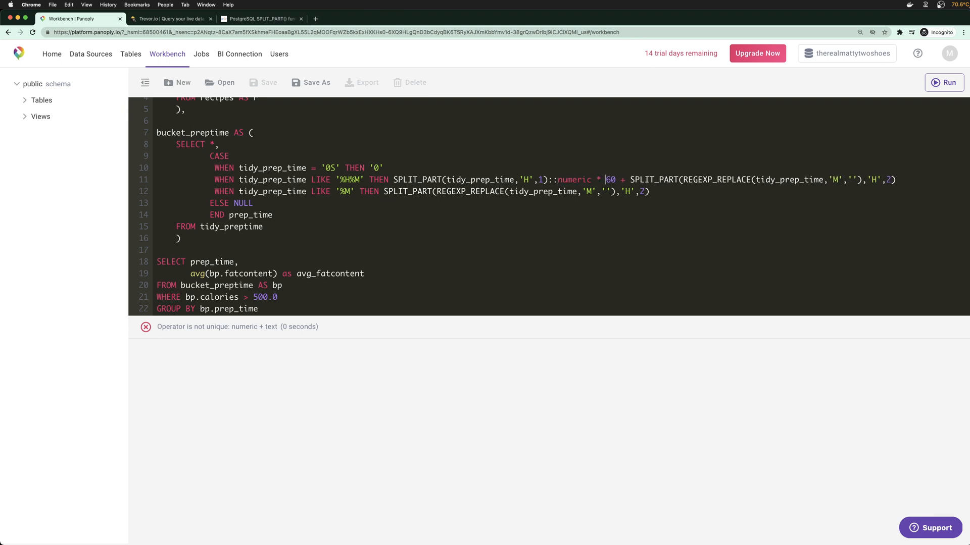
click(894, 180)
text(:numeric)
text(::numeric)
scroll(384, 285, down, 1)
click(373, 302)
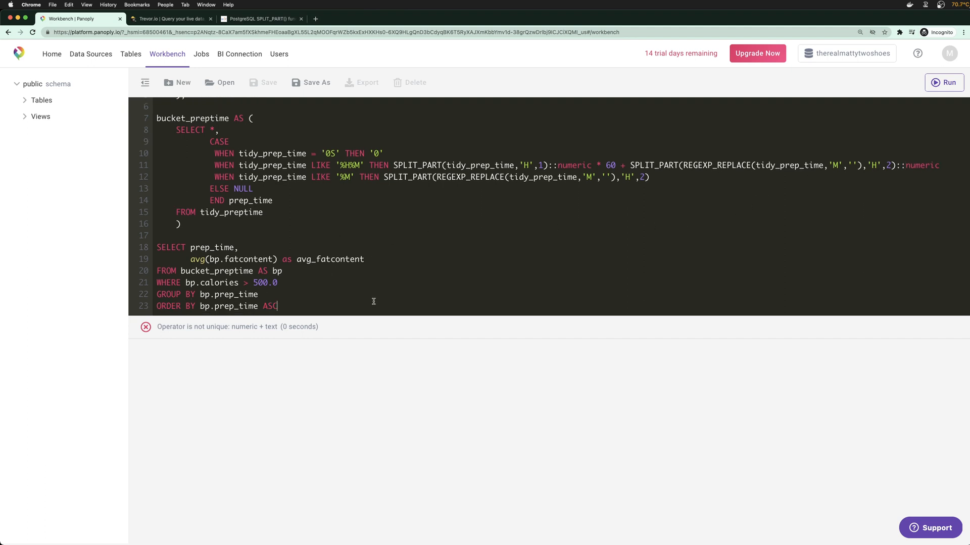
key(super+Return)
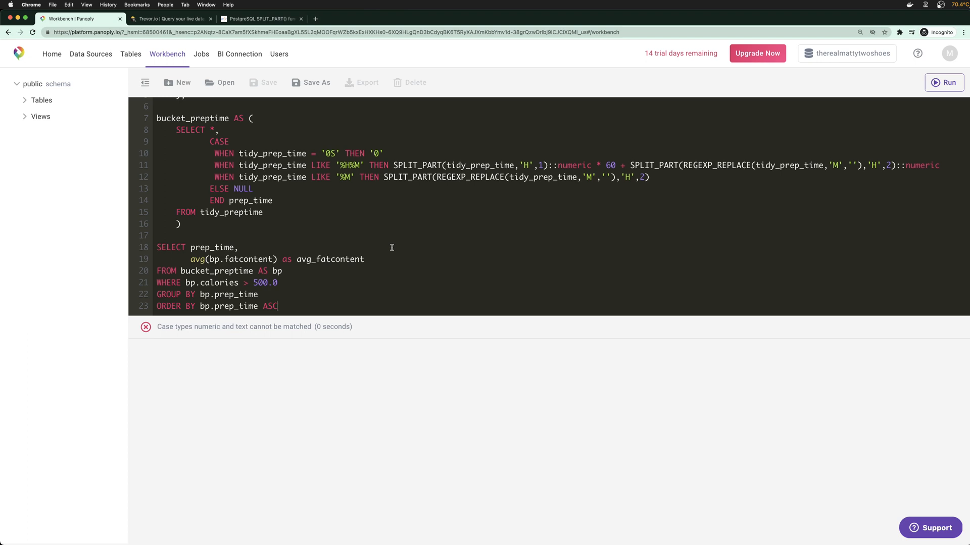
Make line 10 return unquoted 0, cast line 12 ::numeric, and rerun
drag(590, 326, 587, 374)
click(402, 209)
key(BackSpace)
key(BackSpace)
key(BackSpace)
text(0)
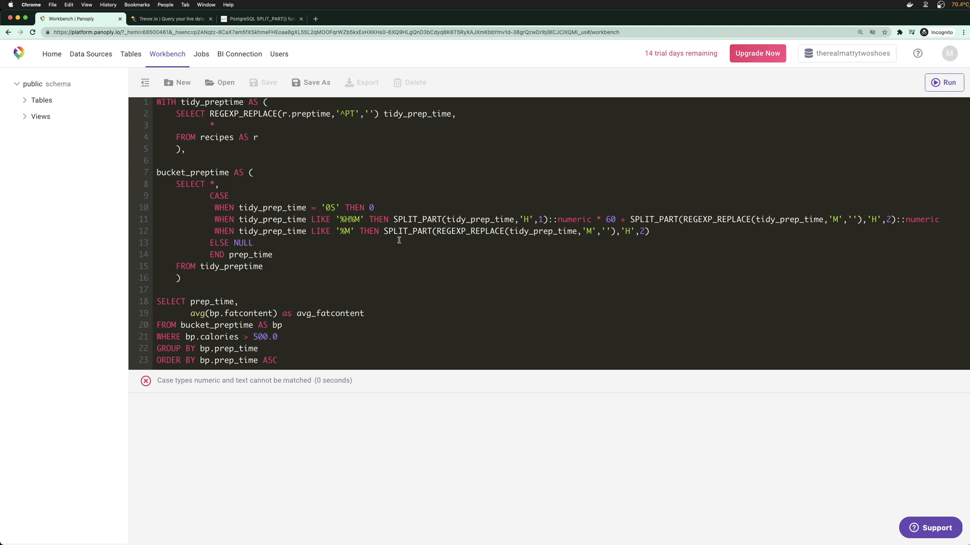
click(685, 234)
text(::numeric)
click(292, 242)
key(super+Return)
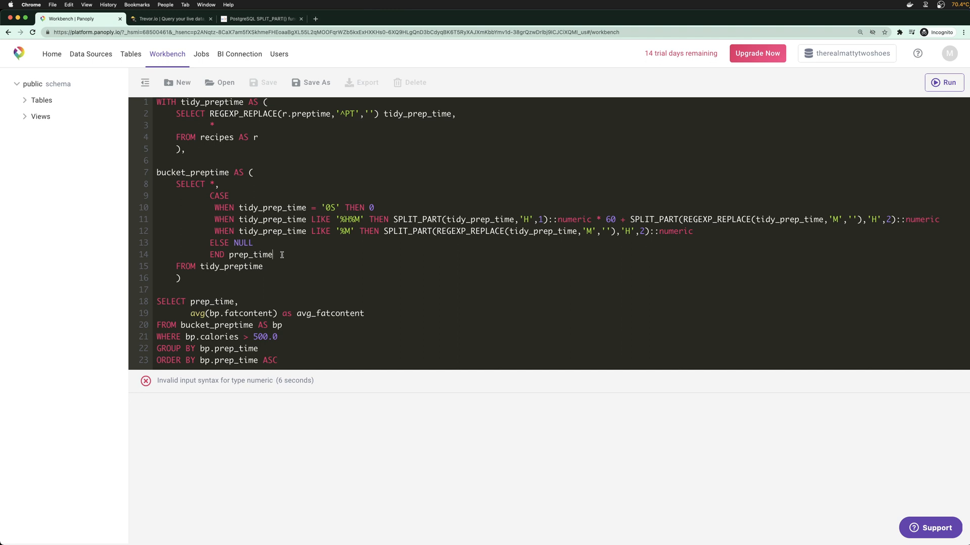
Rename the CASE column to prep_time_minutes
text(minutes)
click(653, 231)
drag(263, 382, 286, 399)
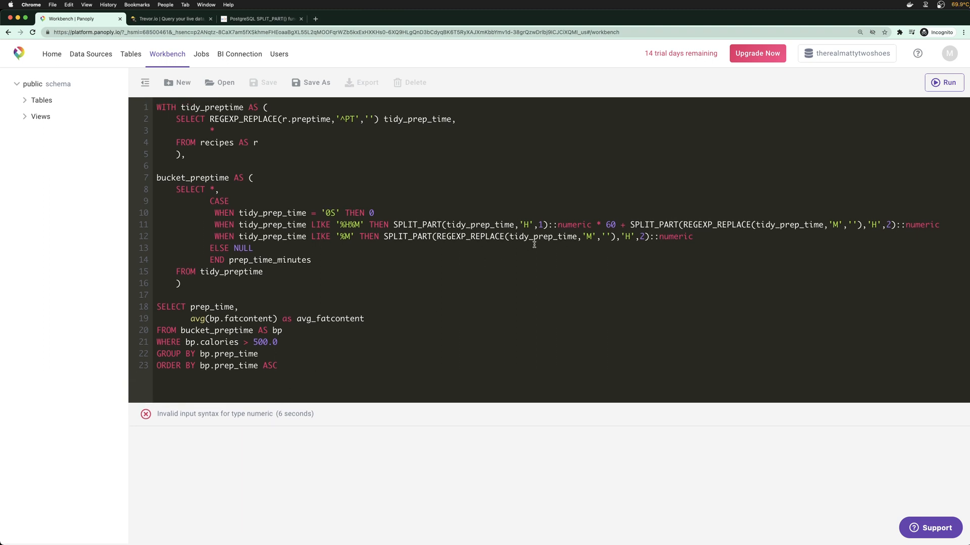
Wrap line 11's hours×60 and minutes terms in parentheses, then enter 'redshift cast to numeric' in a new tab
drag(393, 225, 833, 224)
click(833, 225)
click(617, 225)
text())
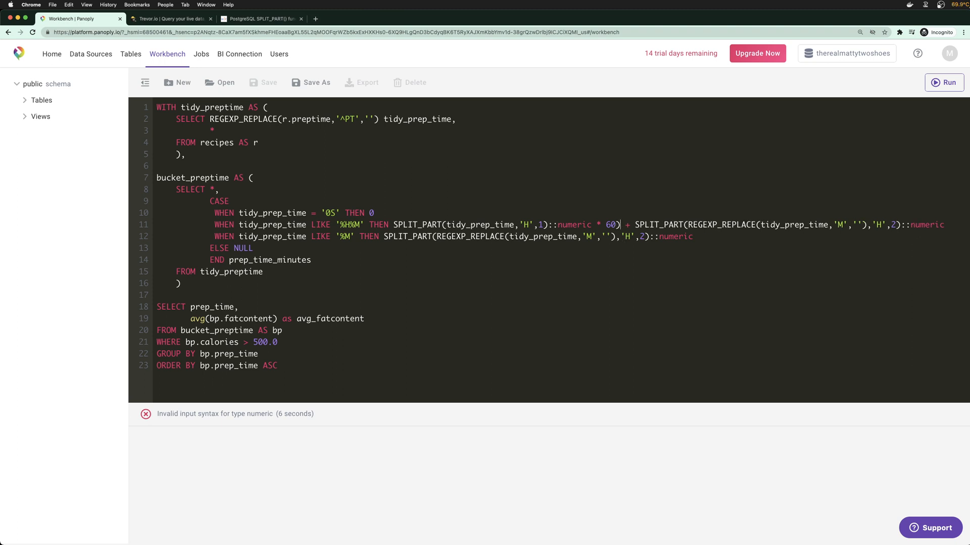
click(394, 225)
text(()
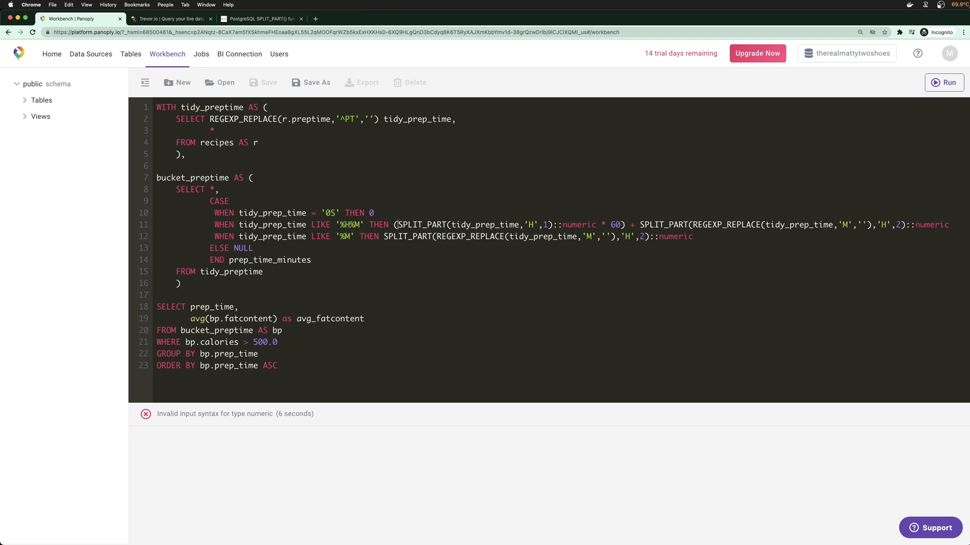
click(640, 225)
text(()
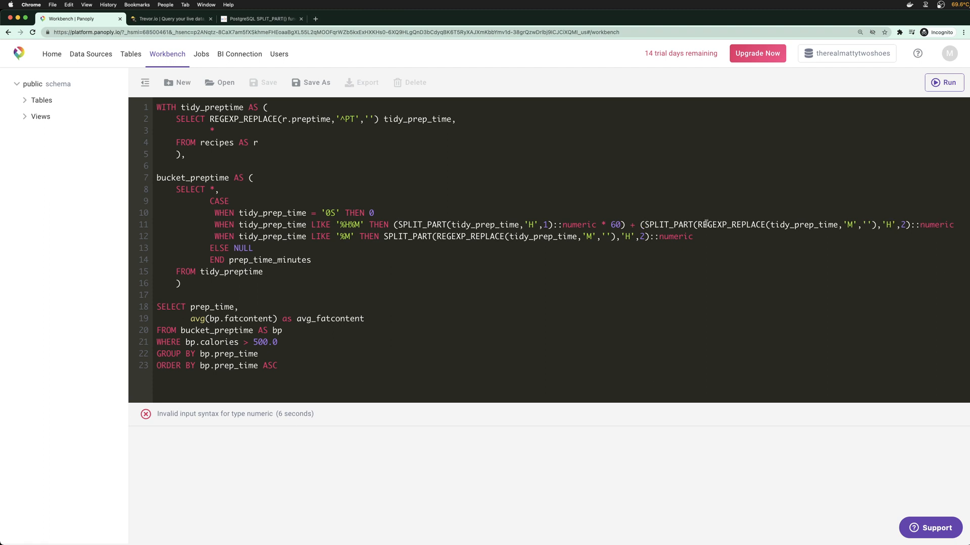
click(911, 225)
text())
key(super+t)
text(re)
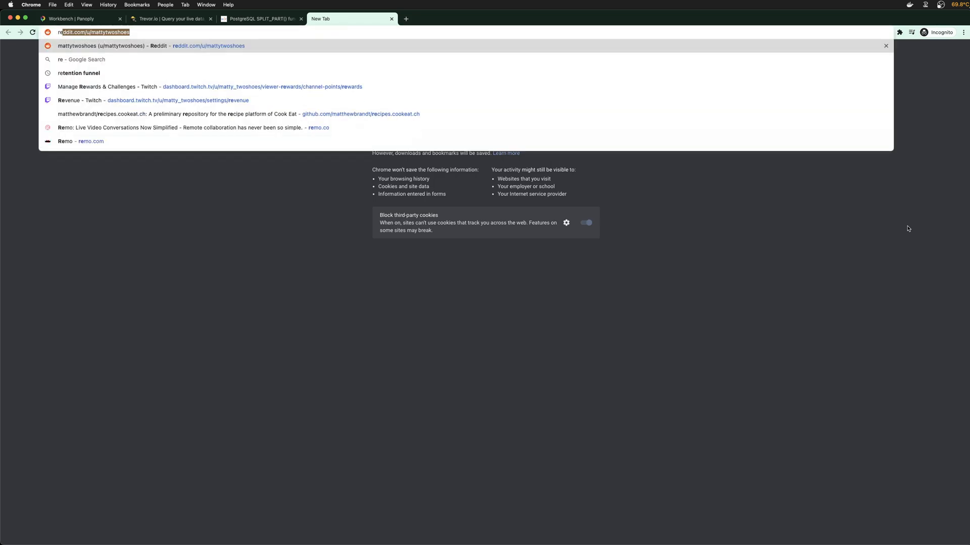
text(dshift cast to )
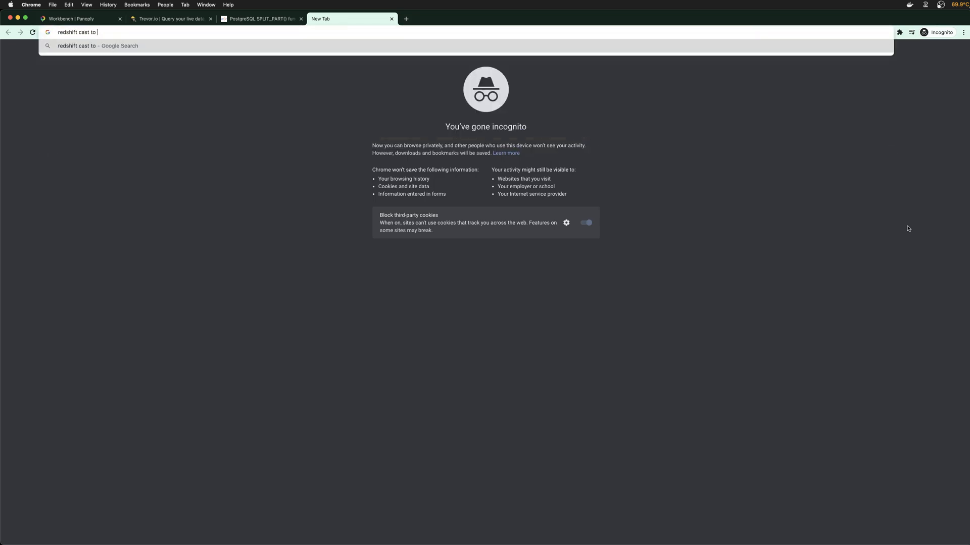
text(numeric)
Run the Google search for 'redshift cast to numeric', led by Amazon Redshift's CAST and CONVERT page
key(Return)
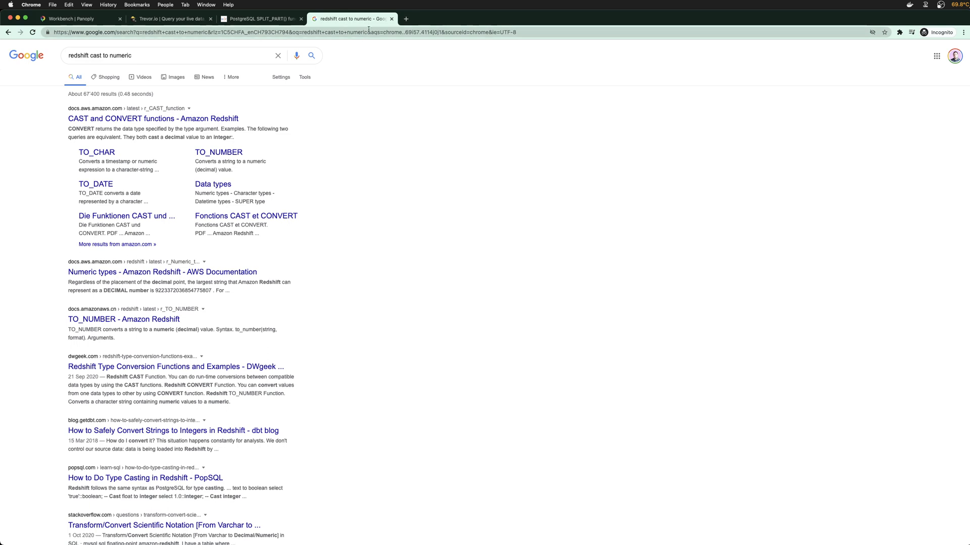
Wrap the hours SPLIT_PART on line 11 in TO_NUMBER() and drop its ::numeric cast
click(392, 19)
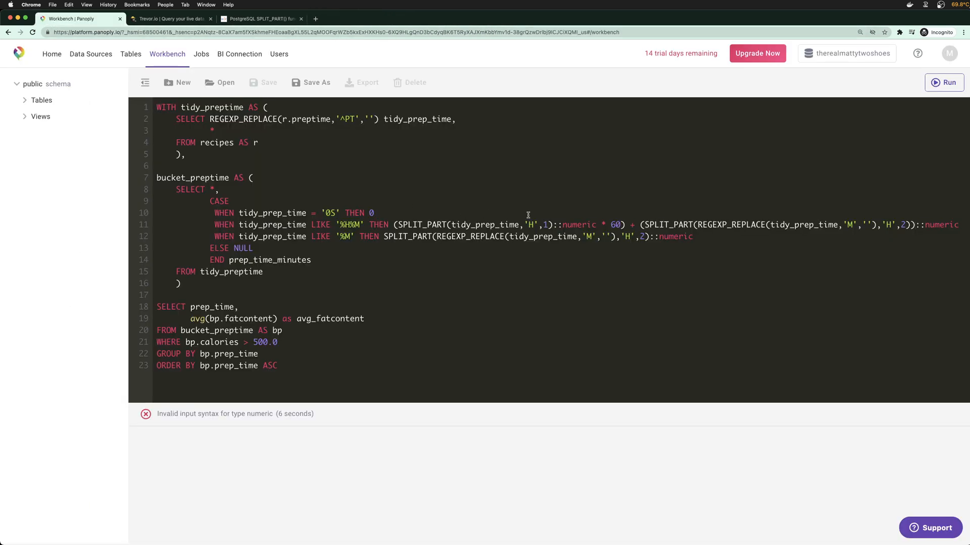
click(394, 225)
text(TO_)
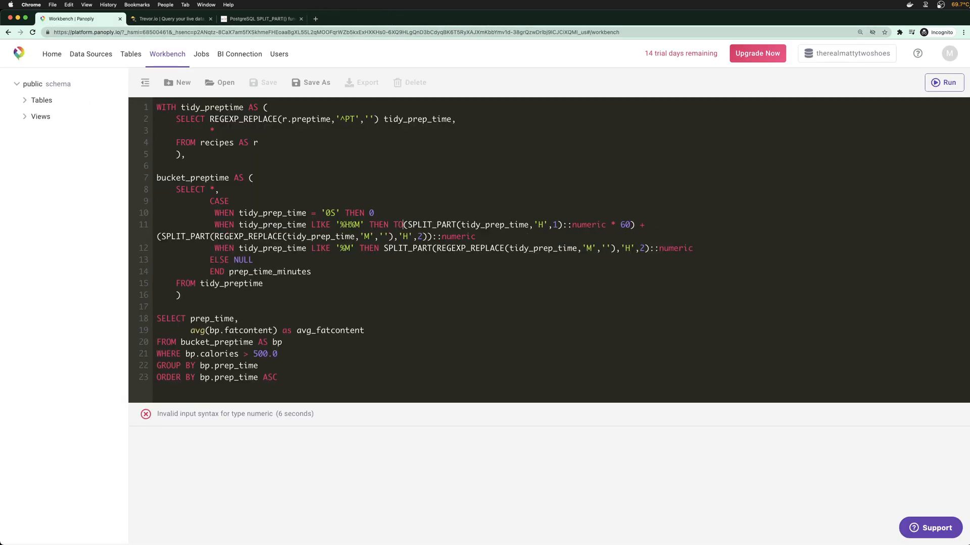
text(NUMBER)
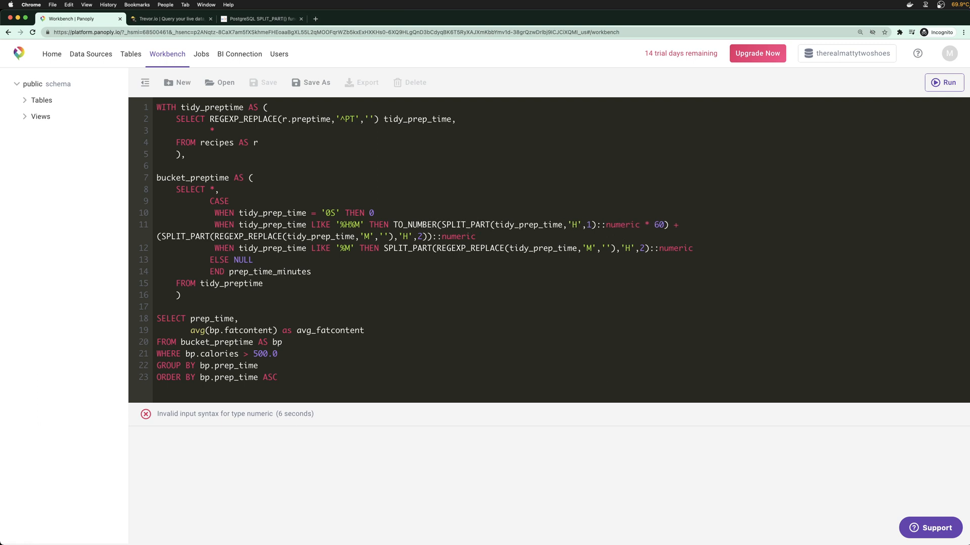
drag(639, 224, 596, 225)
key(BackSpace)
key(BackSpace)
click(625, 225)
key(BackSpace)
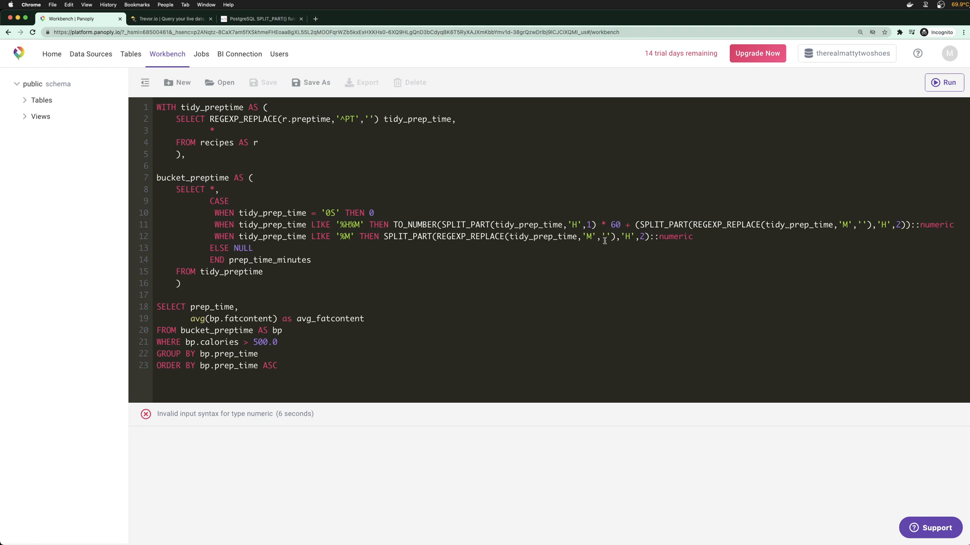
click(598, 225)
text())
Wrap the minutes SPLIT_PART in TO_NUMBER() and delete its ::numeric cast
click(644, 228)
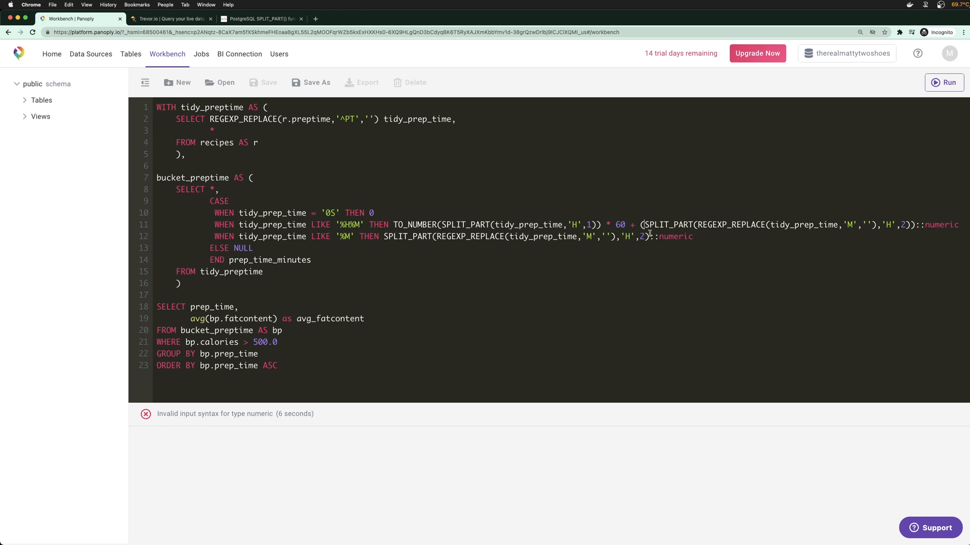
text(TO_NUMBER)
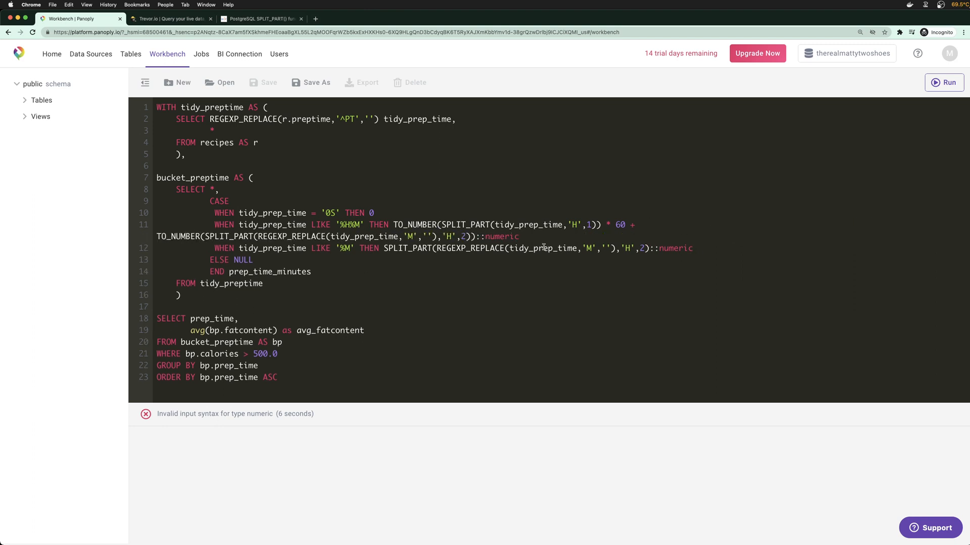
click(470, 237)
key(BackSpace)
text())
key(shift+End)
key(Delete)
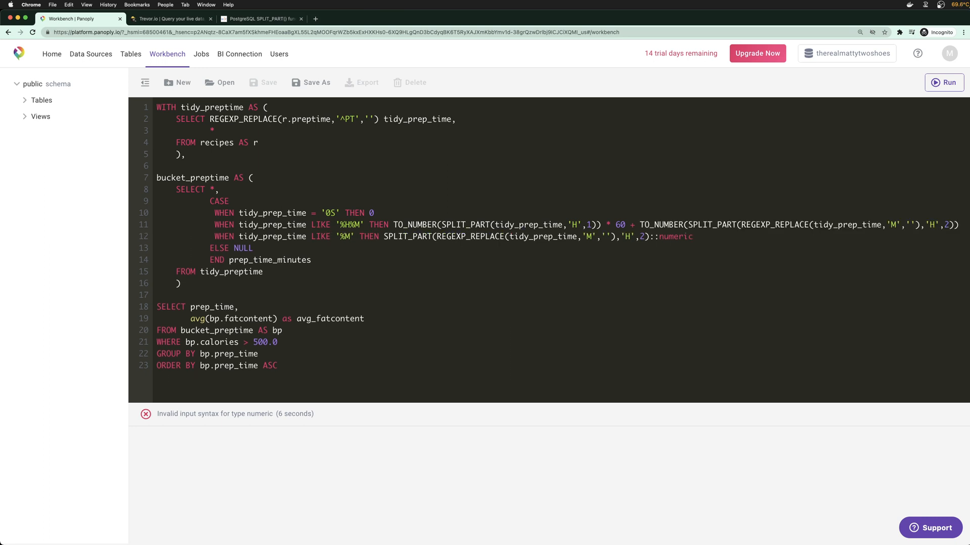
Comment out the '%M' branch on line 12 with -- and rerun the query
click(383, 237)
text(--)
click(381, 370)
key(super+Return)
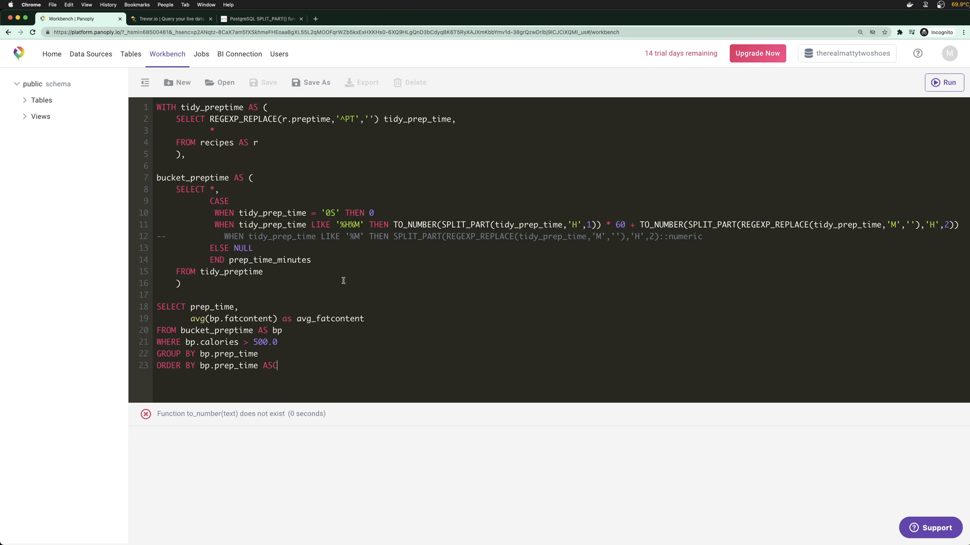
Search 'to_number postgres' and read the TO_NUMBER tutorial's format-argument syntax
click(256, 18)
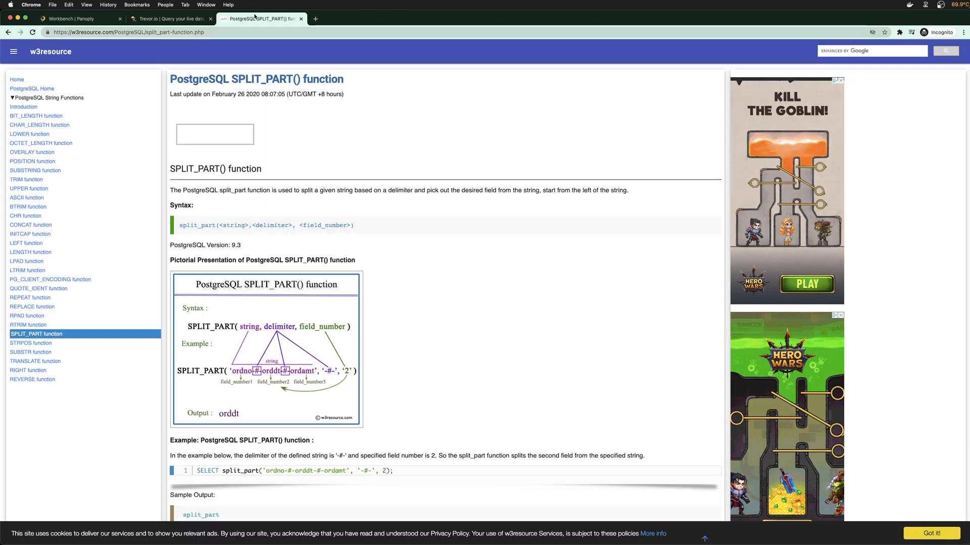
click(296, 32)
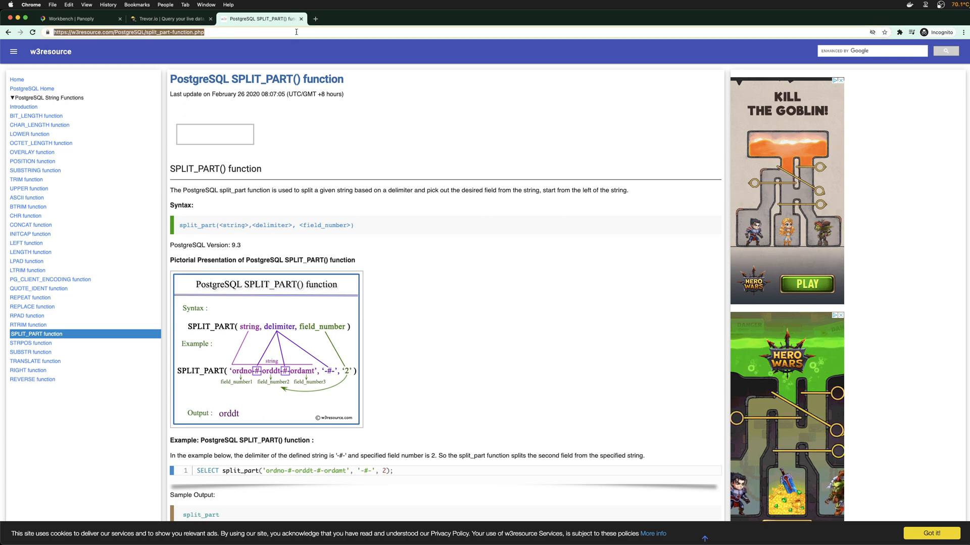
text(to_number postgres)
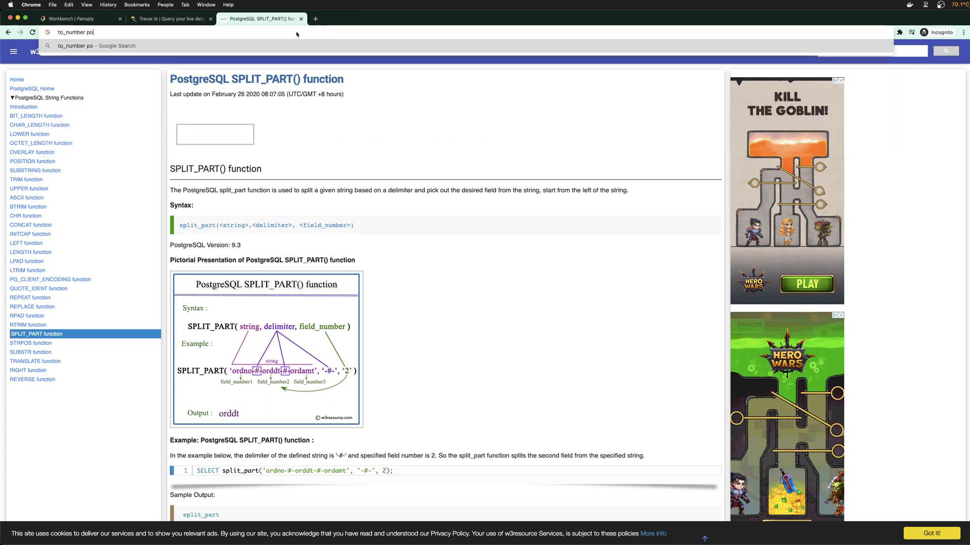
key(Return)
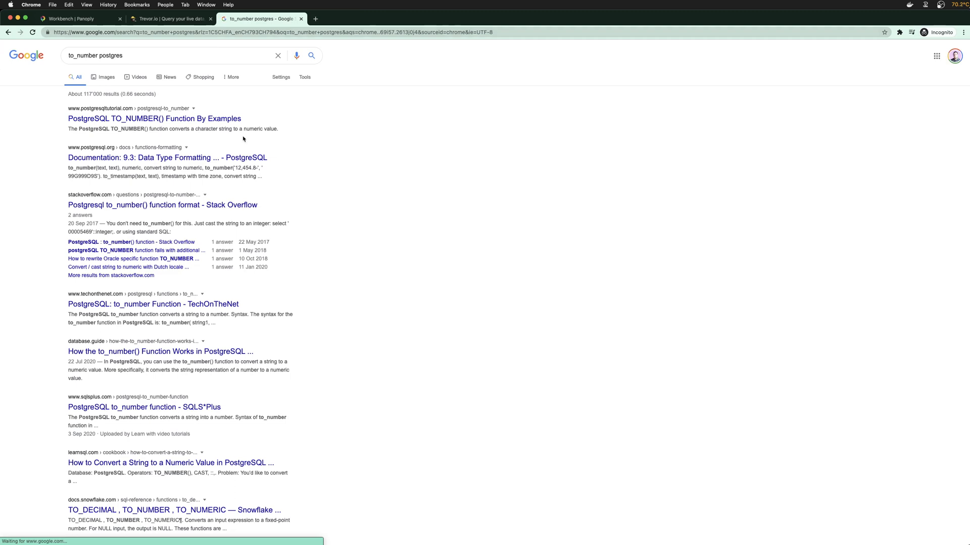
click(174, 119)
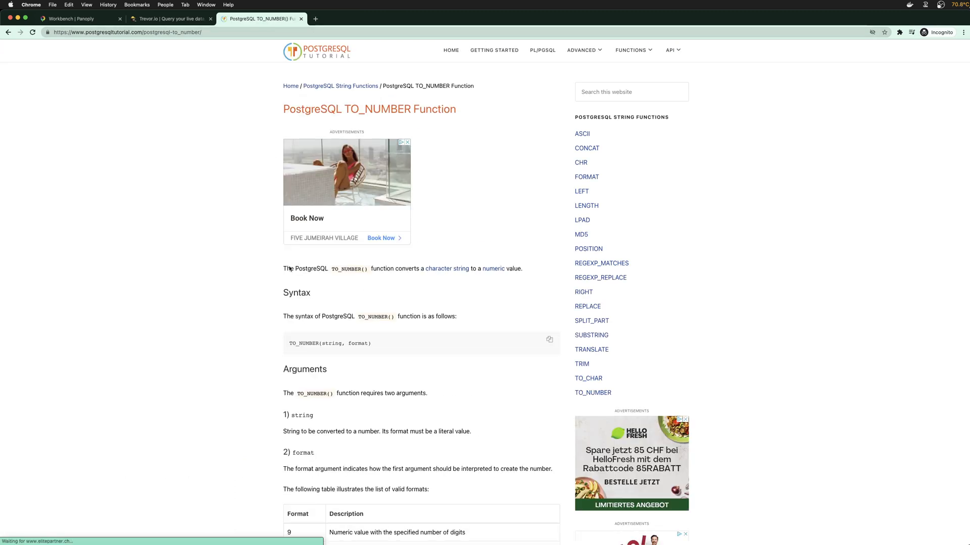
scroll(263, 269, down, 5)
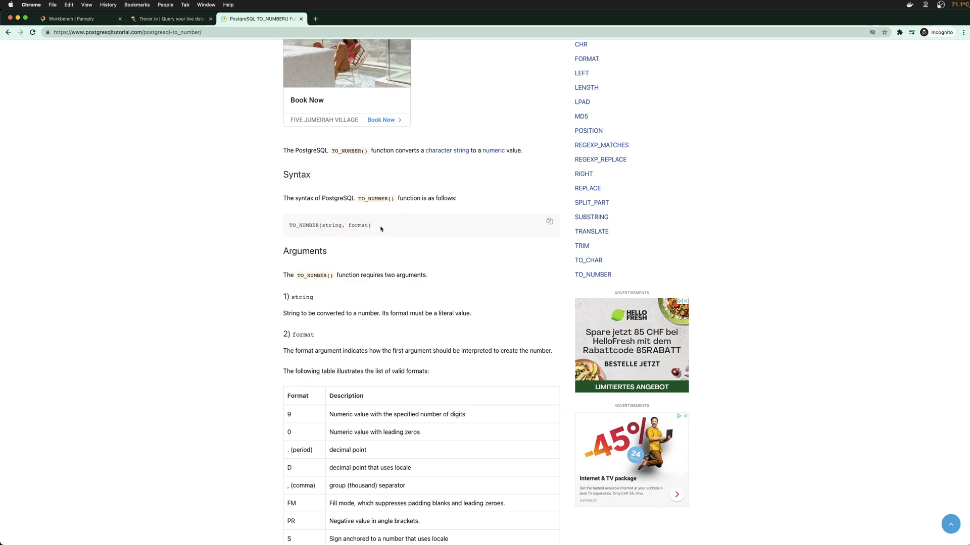
drag(342, 226, 365, 226)
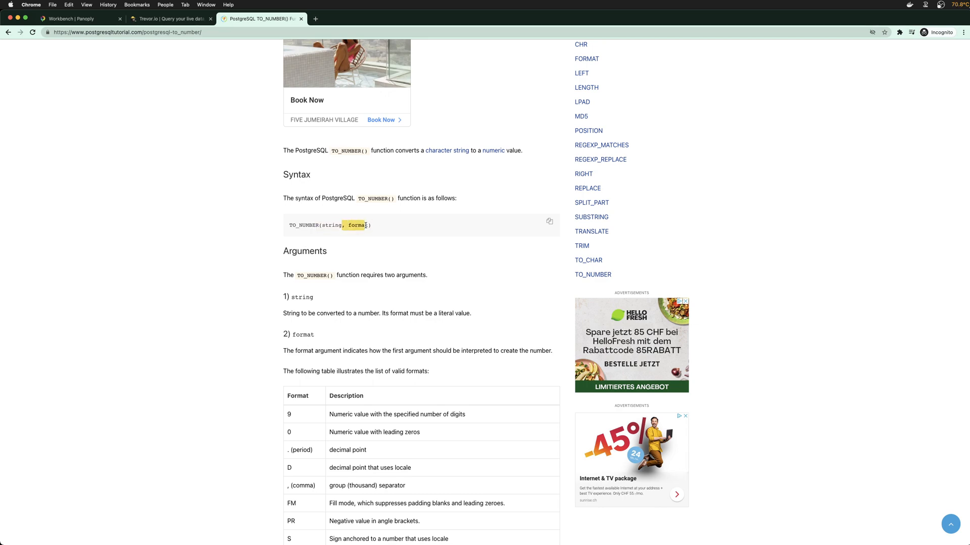
scroll(414, 285, down, 5)
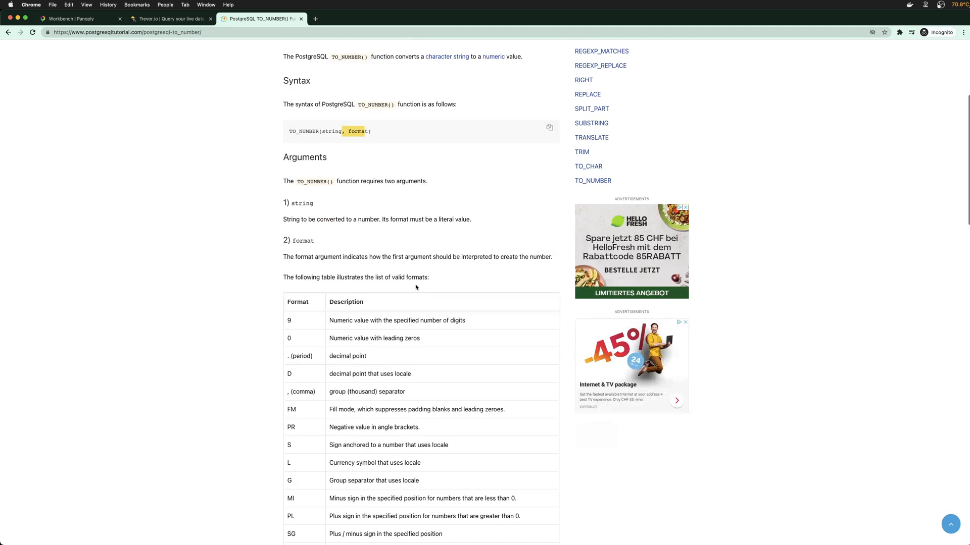
scroll(408, 327, down, 6)
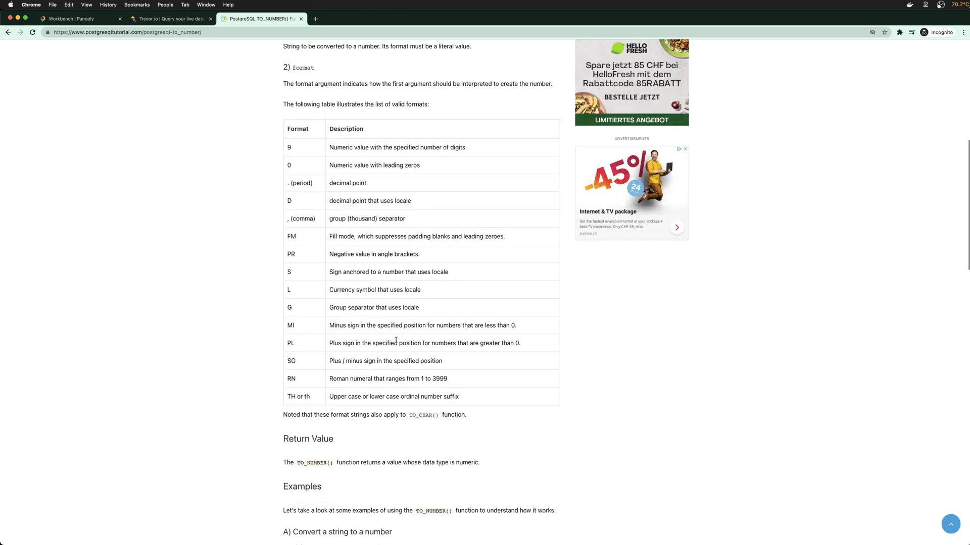
triple_click(345, 145)
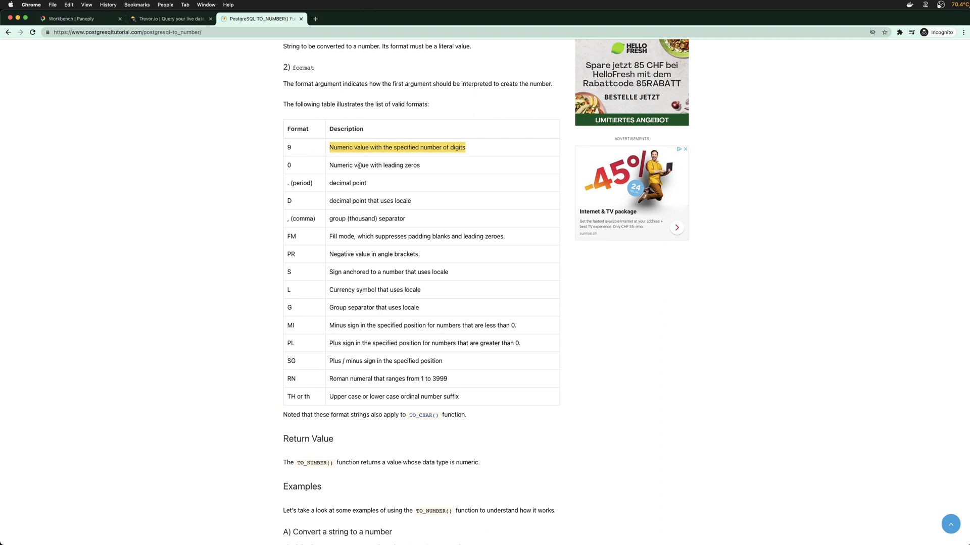
click(331, 166)
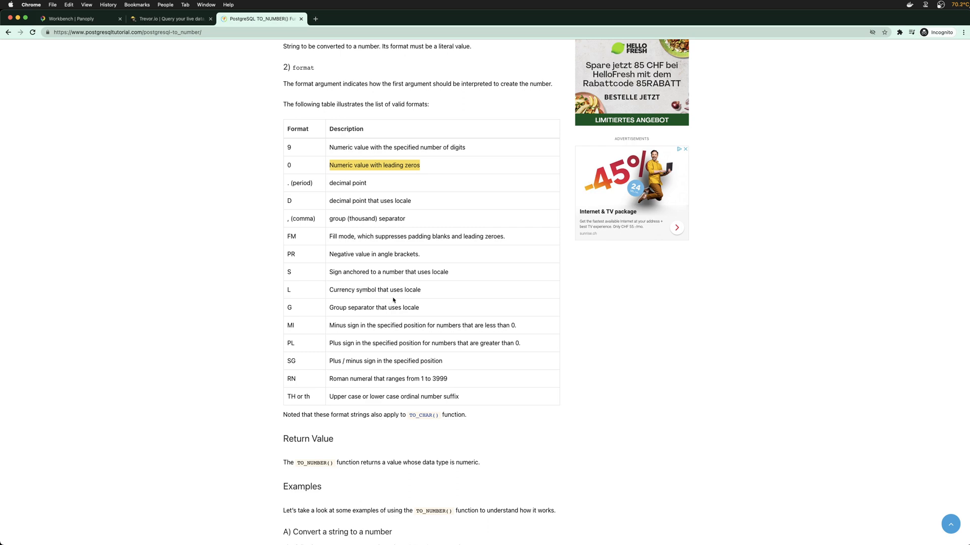
scroll(391, 298, up, 8)
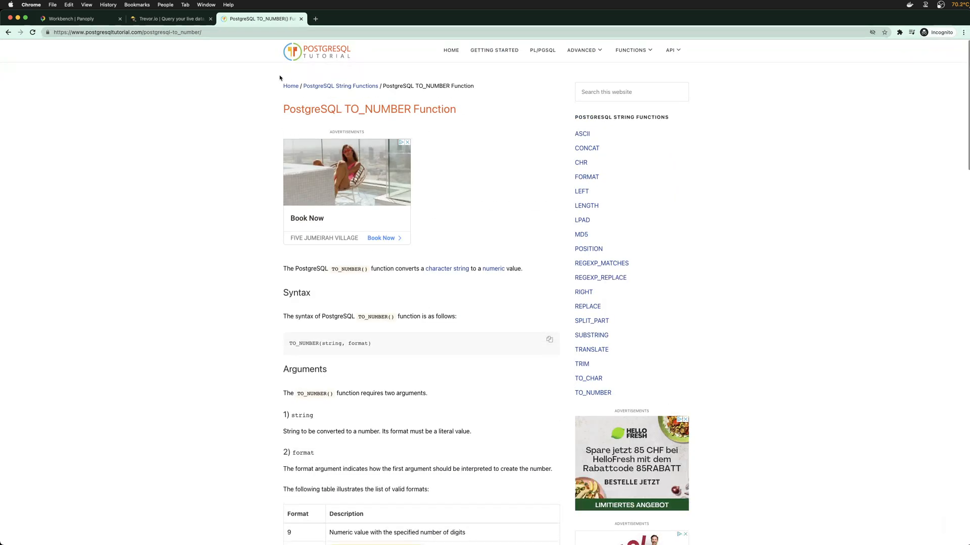
Search 'postgres to numeric', read the LearnSQL article, then close it and return to Panoply Workbench
click(110, 33)
text(postgres to c)
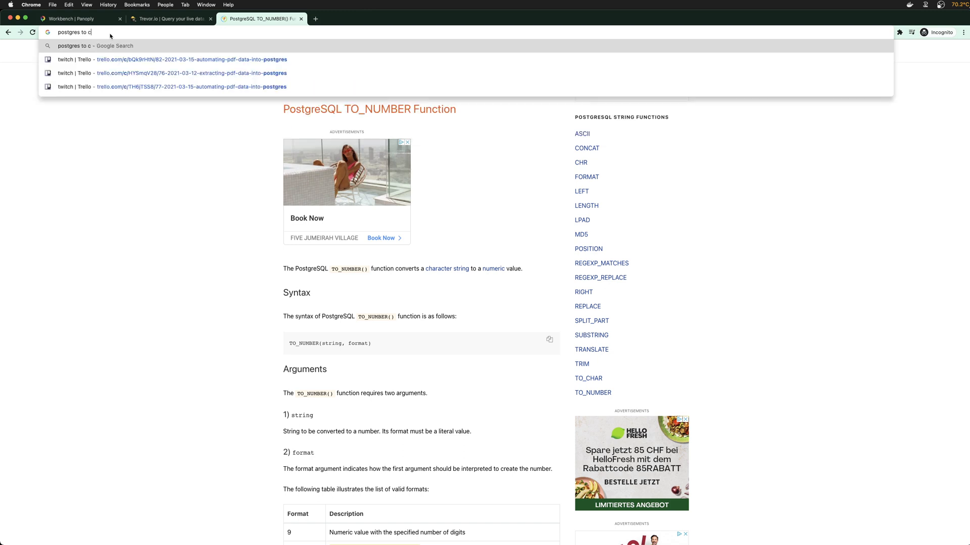
key(BackSpace)
text(numeric)
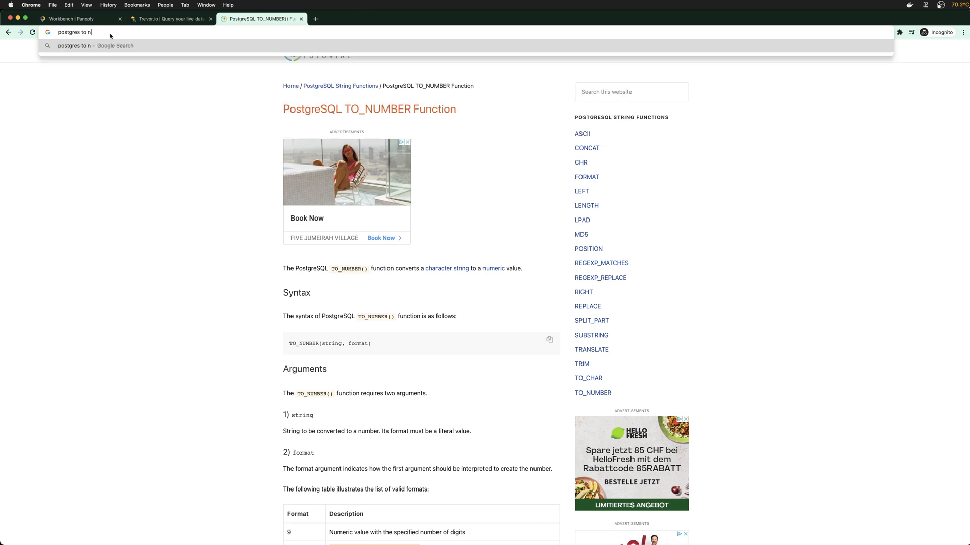
key(Return)
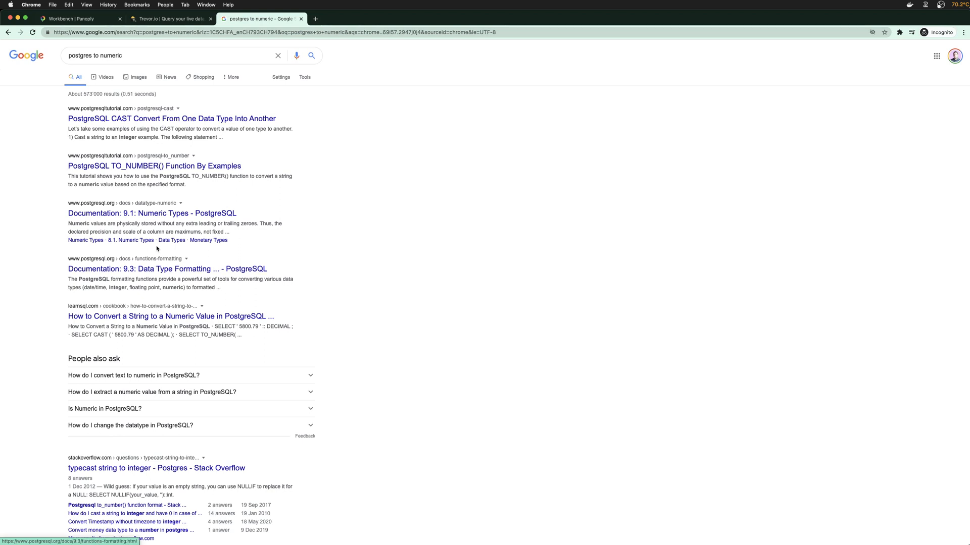
click(161, 319)
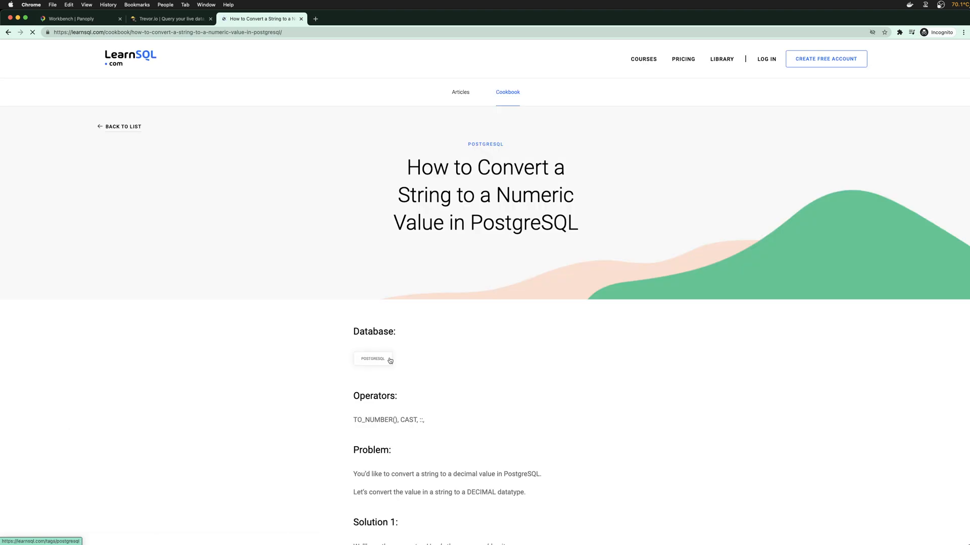
scroll(391, 360, down, 3)
drag(357, 248, 429, 248)
click(434, 251)
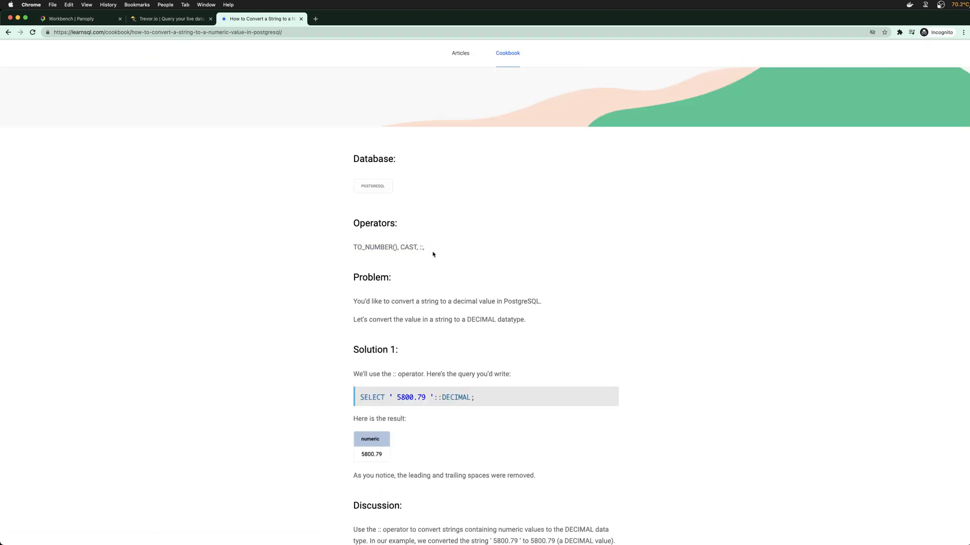
scroll(427, 261, down, 3)
drag(433, 266, 470, 266)
scroll(513, 268, down, 2)
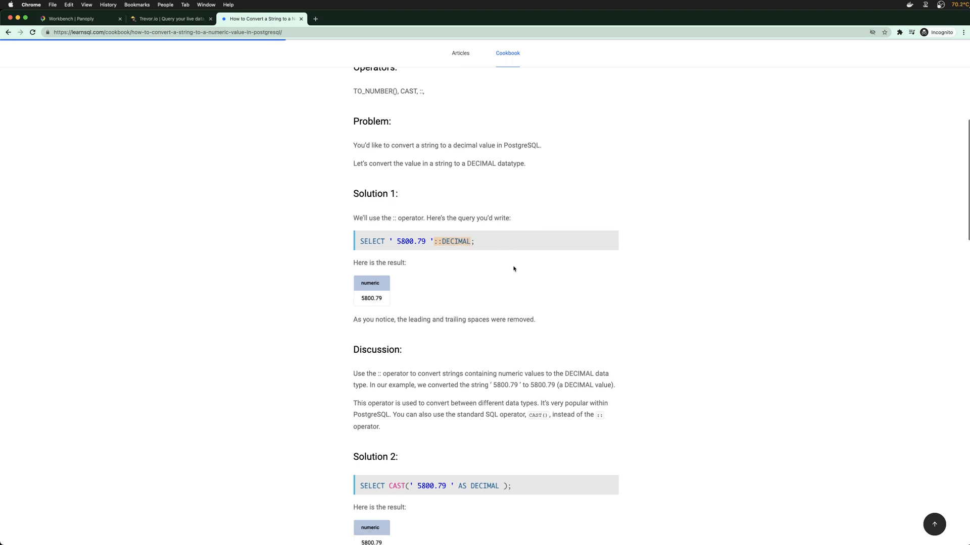
scroll(529, 350, down, 11)
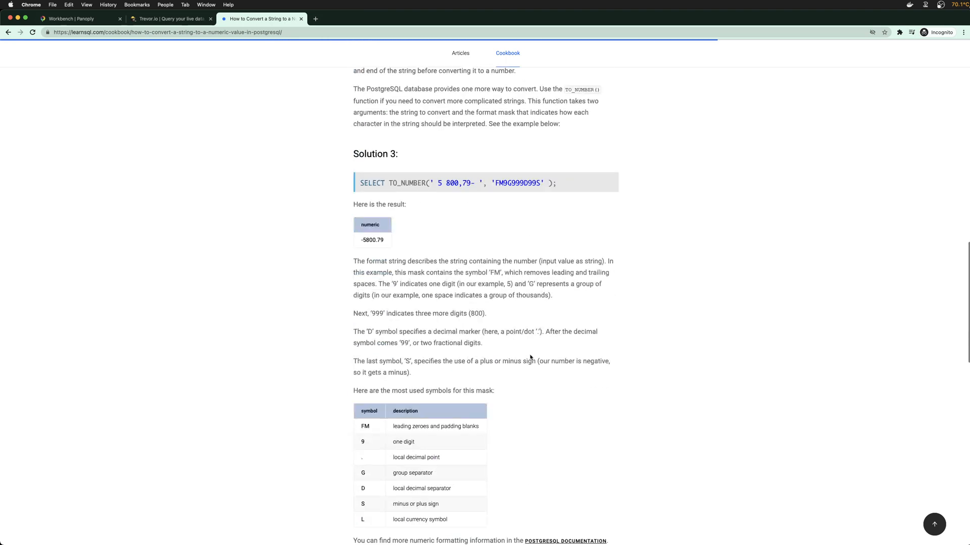
scroll(530, 357, down, 8)
scroll(527, 360, up, 13)
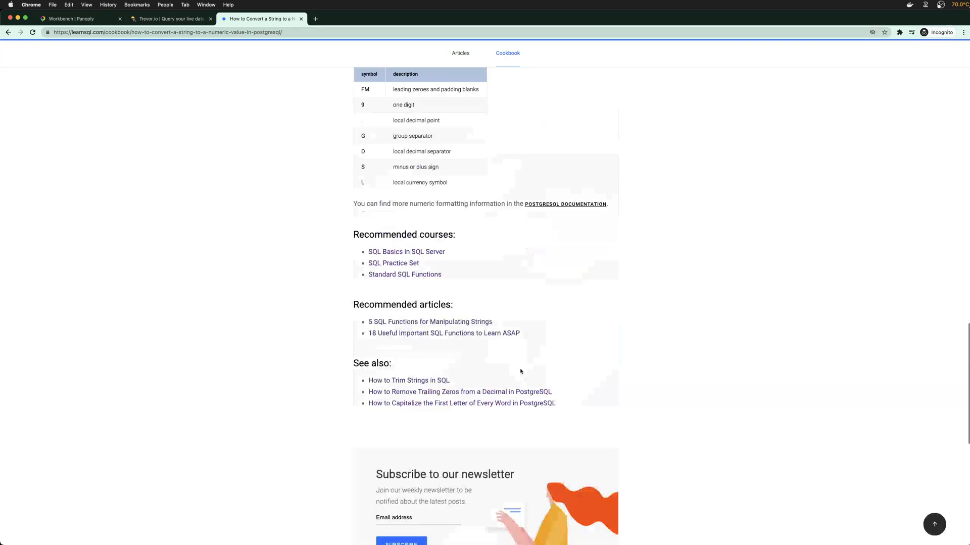
scroll(420, 228, up, 5)
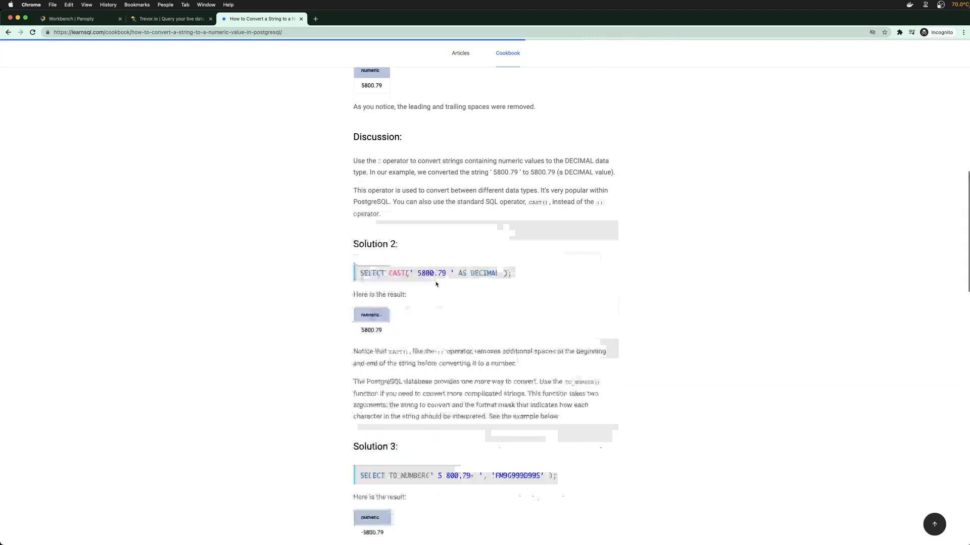
scroll(436, 284, up, 3)
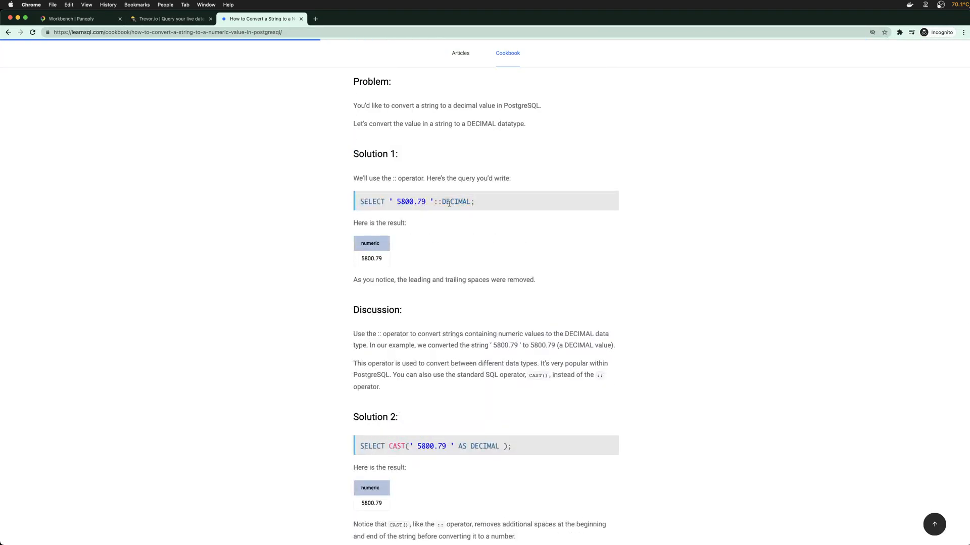
click(301, 18)
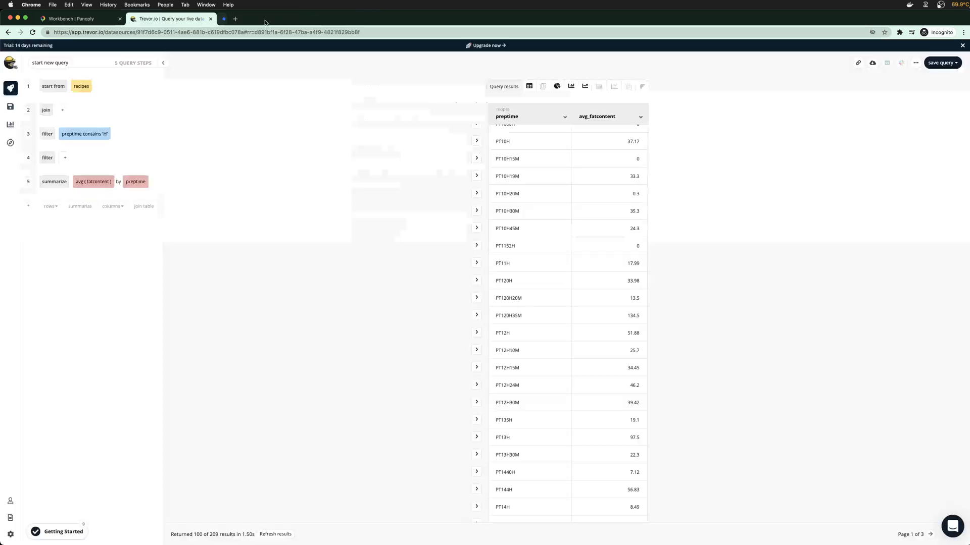
click(96, 19)
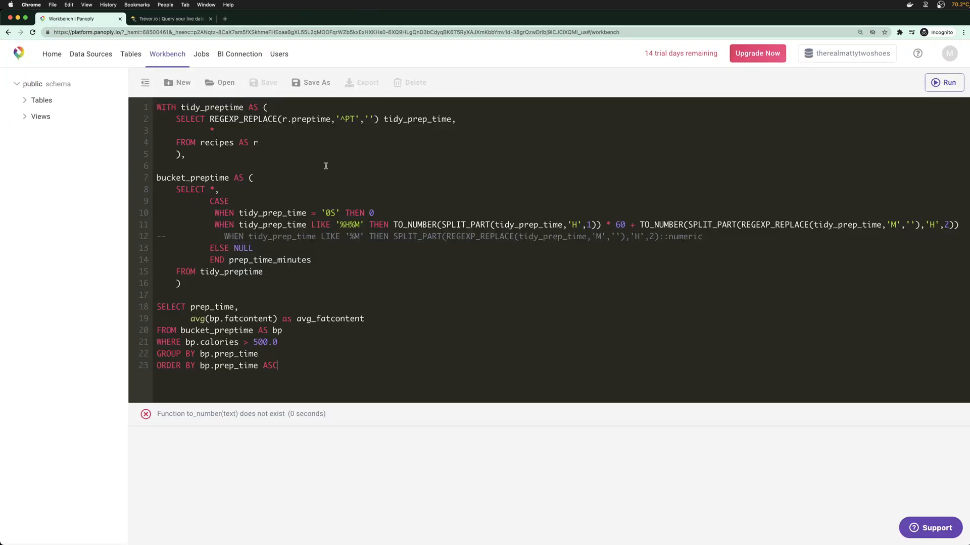
Undo back to the SPLIT_PART version, change the three ::numeric casts to ::decimal, and run the query
key(super+z)
key(super+z)
key(super+z)
key(super+z)
key(super+z)
key(super+z)
key(super+z)
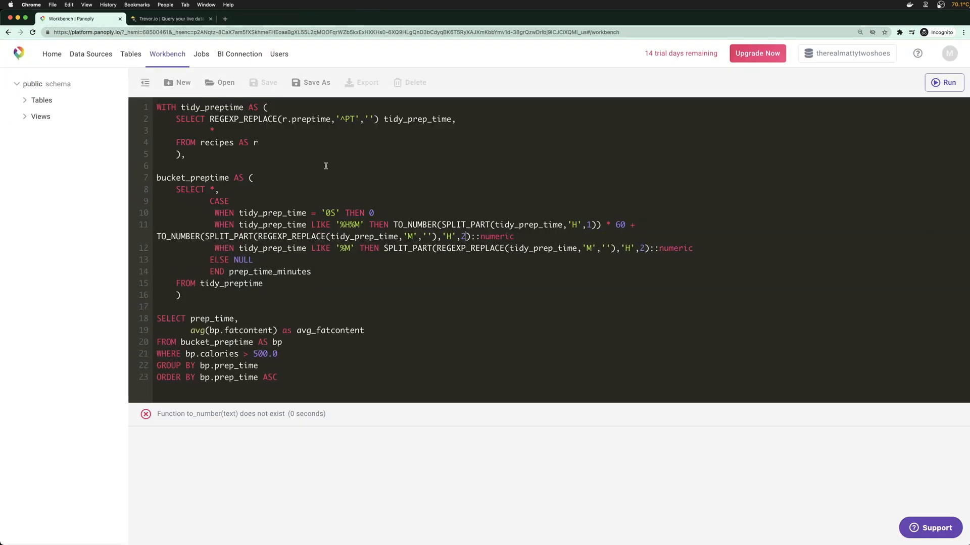
key(super+z)
key(super+z)
key(super+z)
key(super+z)
key(super+z)
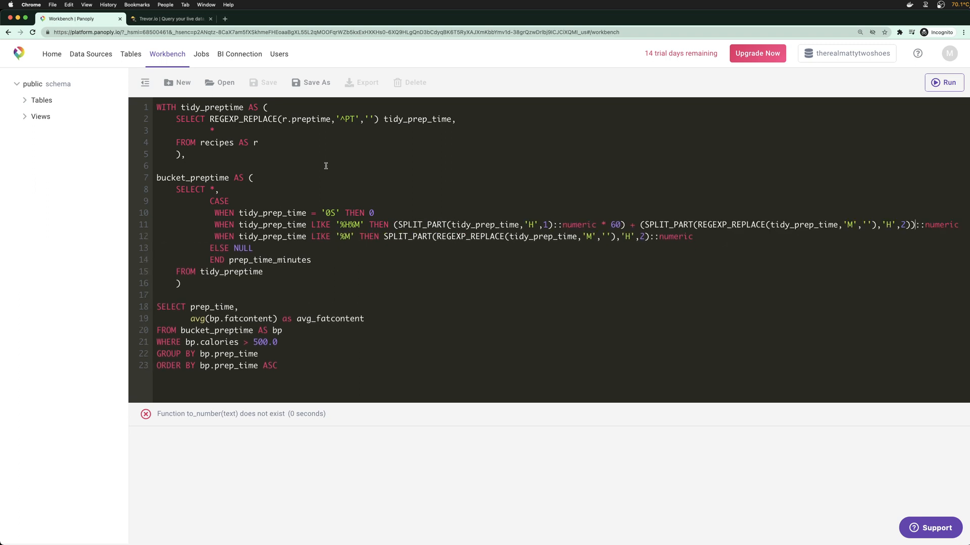
key(super+z)
key(super+z)
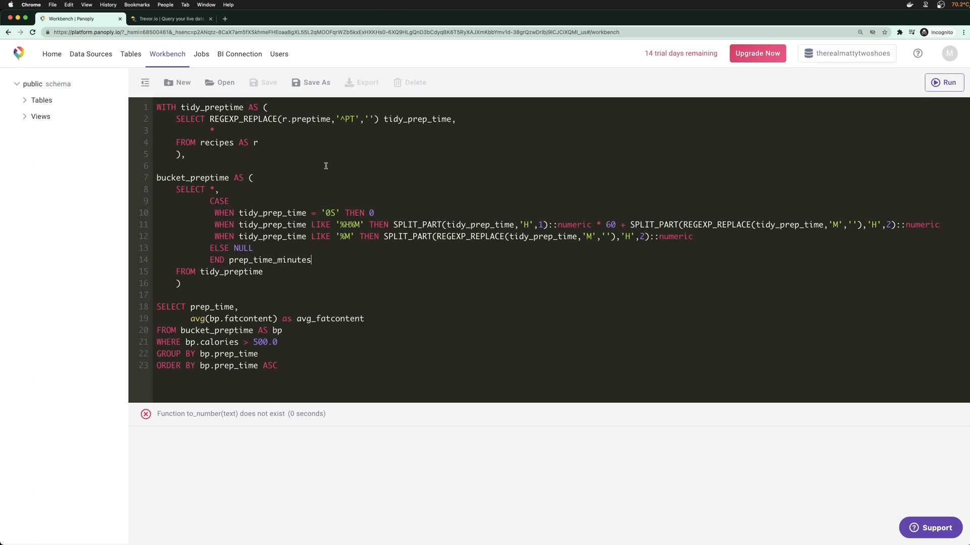
double_click(563, 226)
text(decimal)
double_click(916, 225)
text(decm)
key(BackSpace)
text(imal)
double_click(679, 237)
text(decimal)
click(425, 365)
key(super+Return)
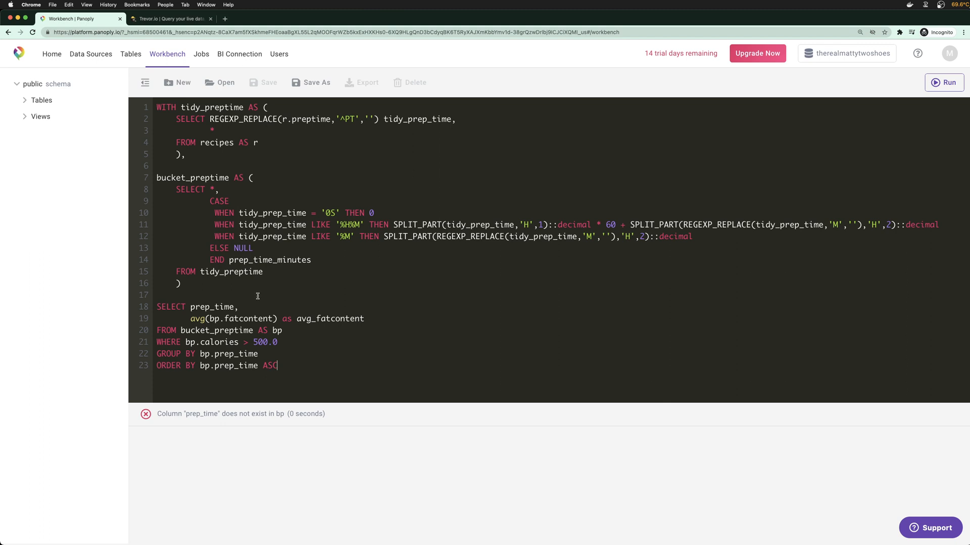
Replace prep_time with prep_time_minutes in SELECT, GROUP BY and ORDER BY, then rerun
double_click(237, 272)
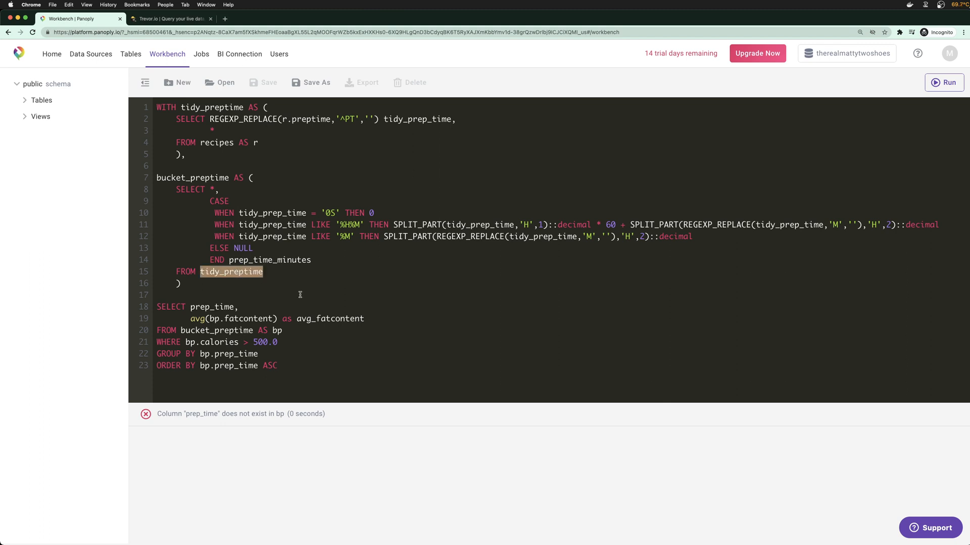
double_click(263, 262)
key(super+c)
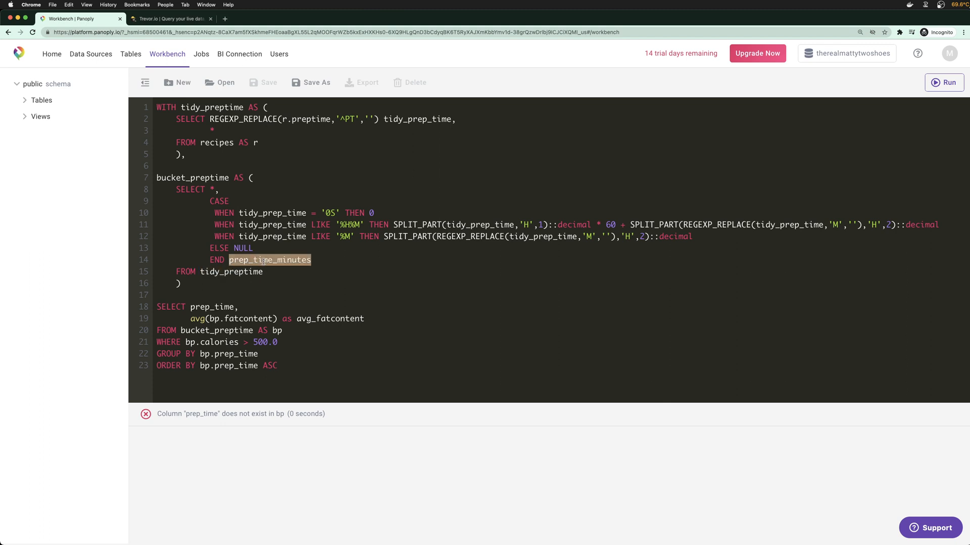
double_click(212, 307)
key(super+v)
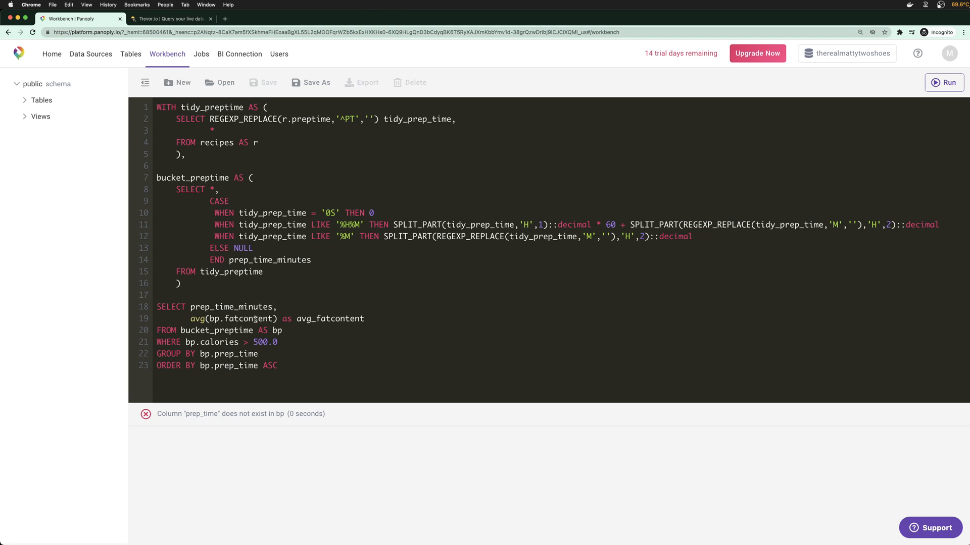
double_click(231, 354)
key(super+v)
double_click(231, 365)
key(super+v)
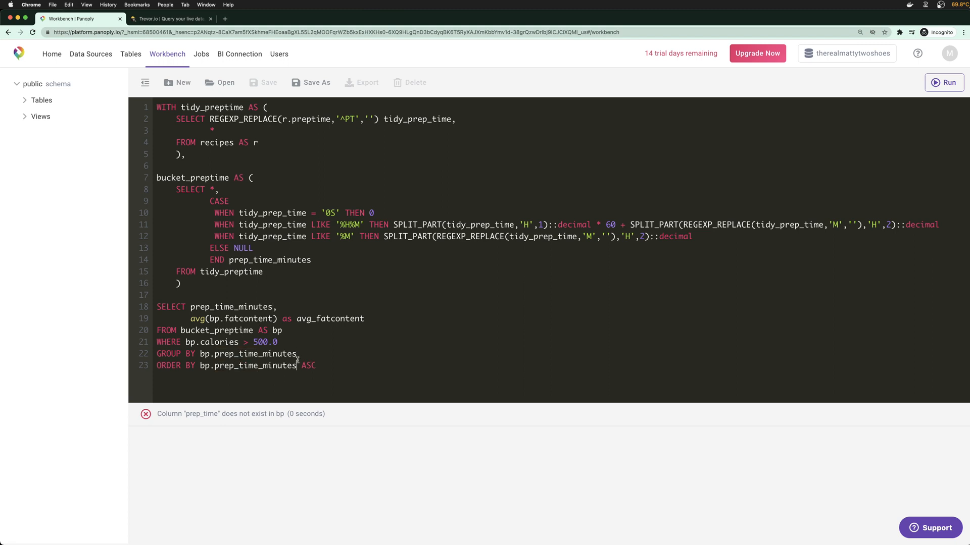
key(super+Return)
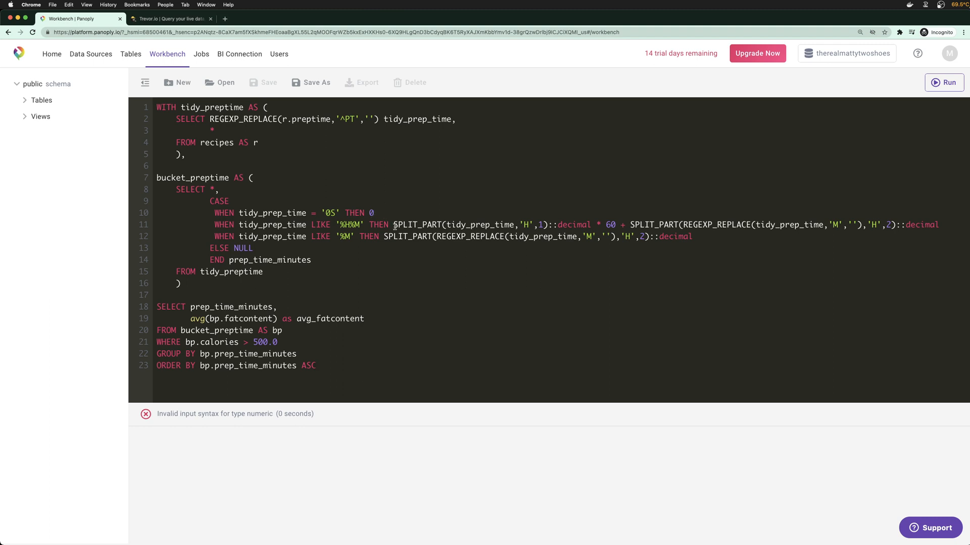
Add the closing quote after '0' and rename the CASE alias to prep_time_hours
click(373, 212)
text('0)
drag(311, 260, 277, 261)
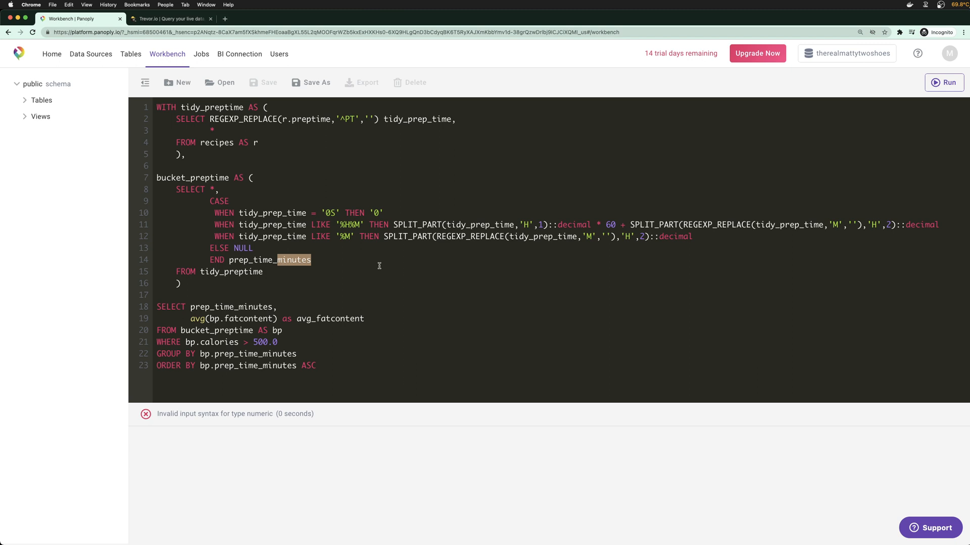
text(hours)
drag(305, 263, 277, 260)
click(314, 260)
Delete the minutes addition from line 11's '%H%M' branch, keeping the minutes-only line
drag(618, 225, 944, 225)
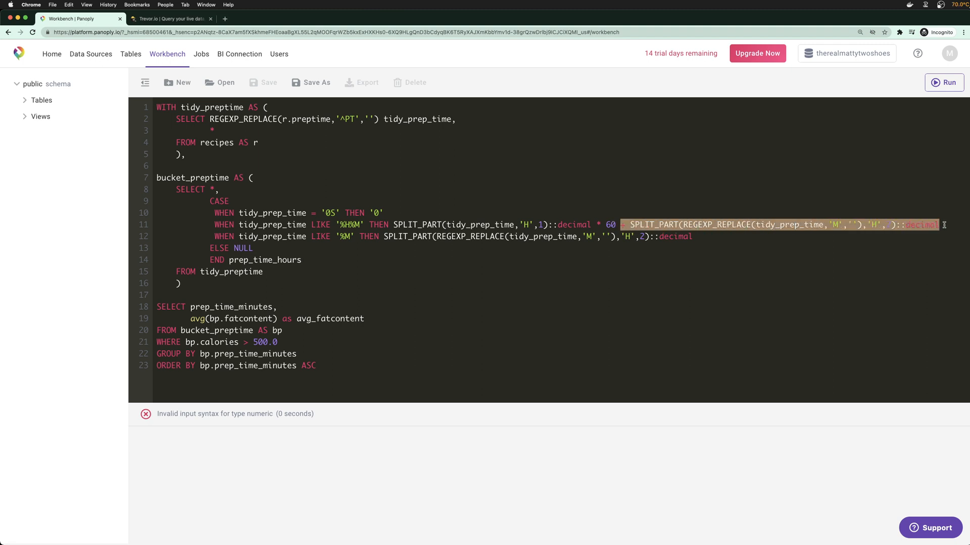
key(BackSpace)
key(BackSpace)
key(BackSpace)
key(BackSpace)
key(BackSpace)
key(BackSpace)
key(BackSpace)
key(BackSpace)
key(BackSpace)
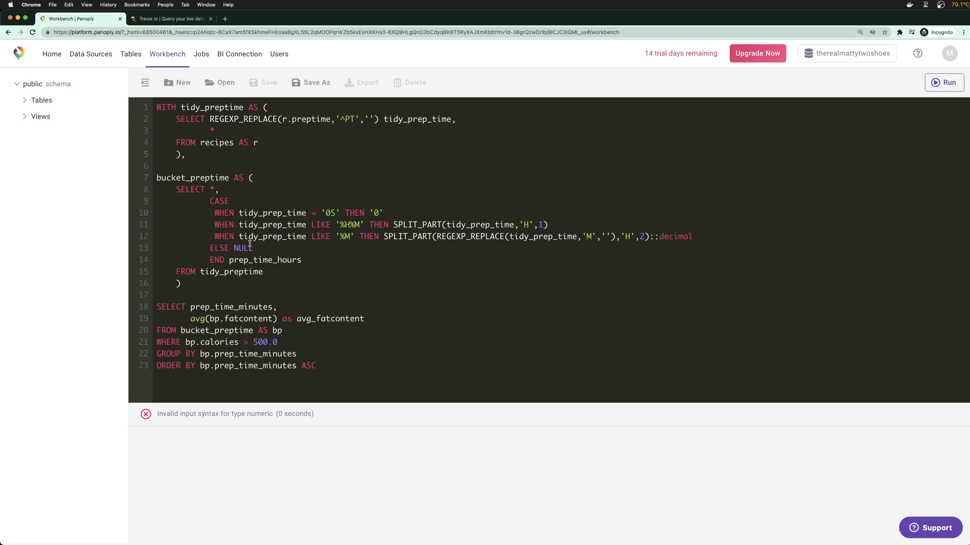
drag(214, 237, 707, 233)
key(super+c)
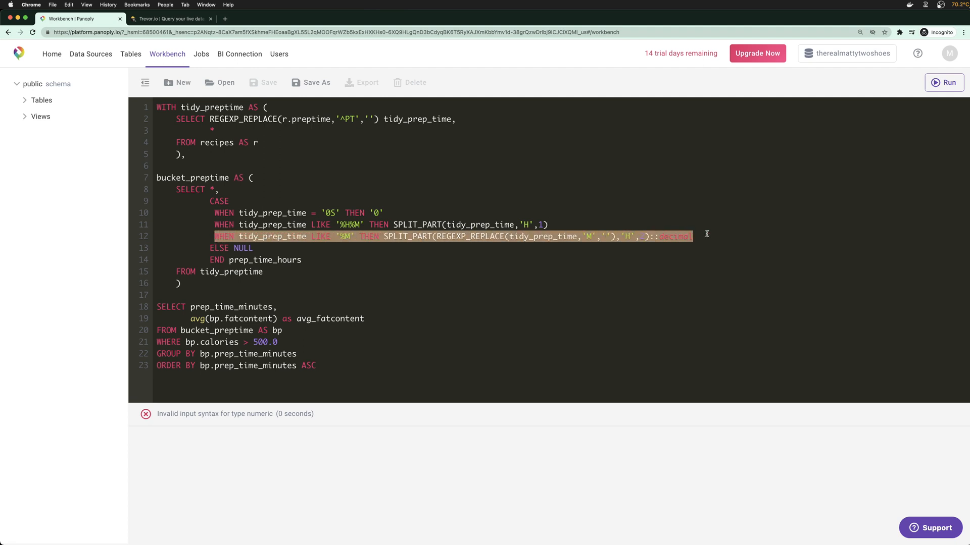
key(BackSpace)
key(BackSpace)
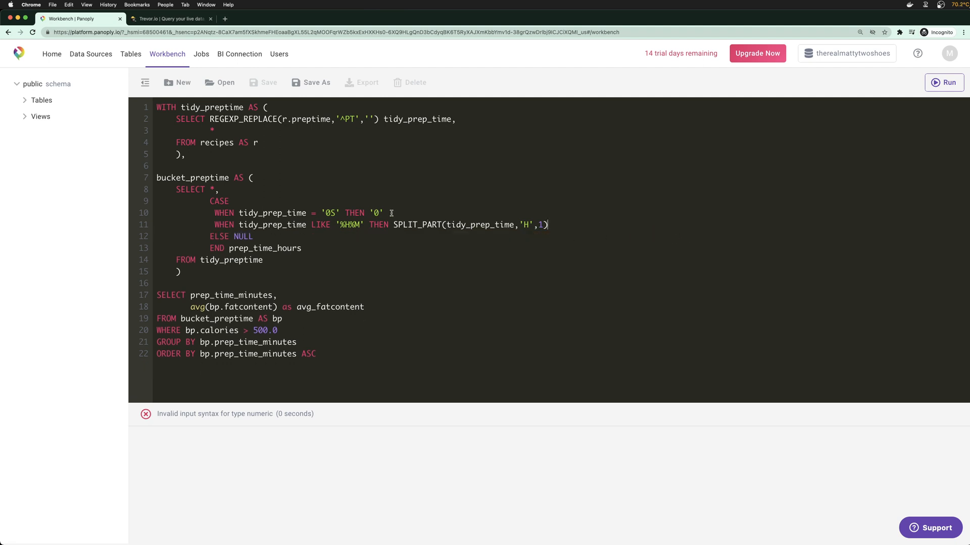
key(Return)
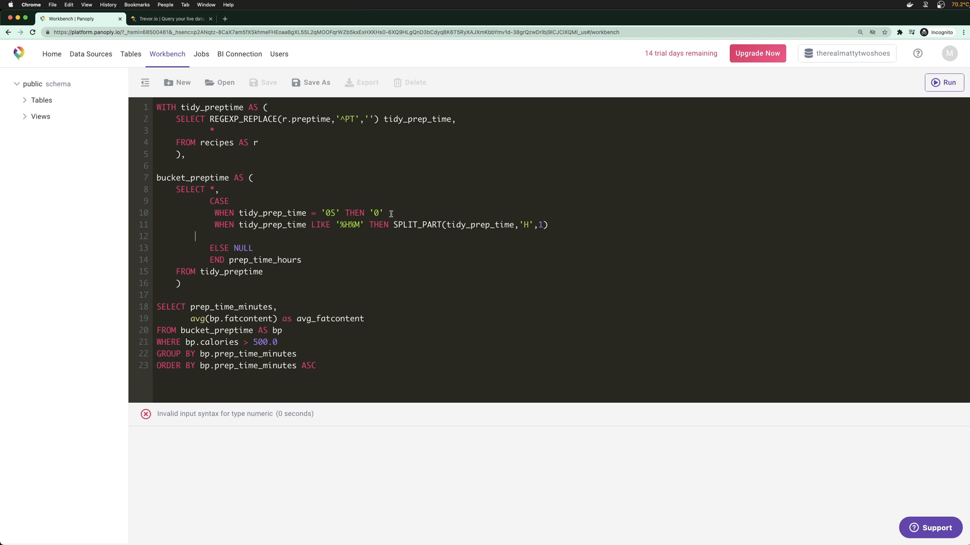
key(super+v)
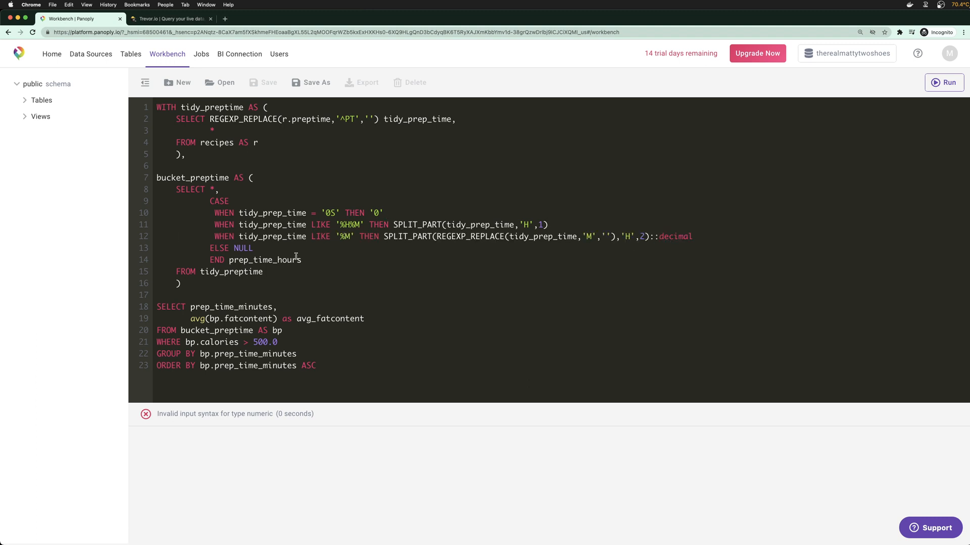
drag(302, 259, 212, 206)
key(super+c)
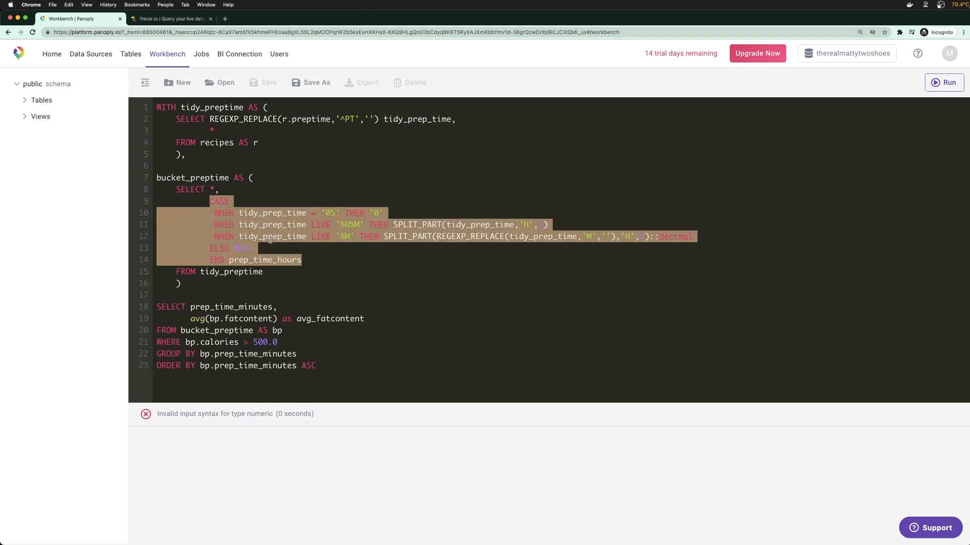
click(325, 266)
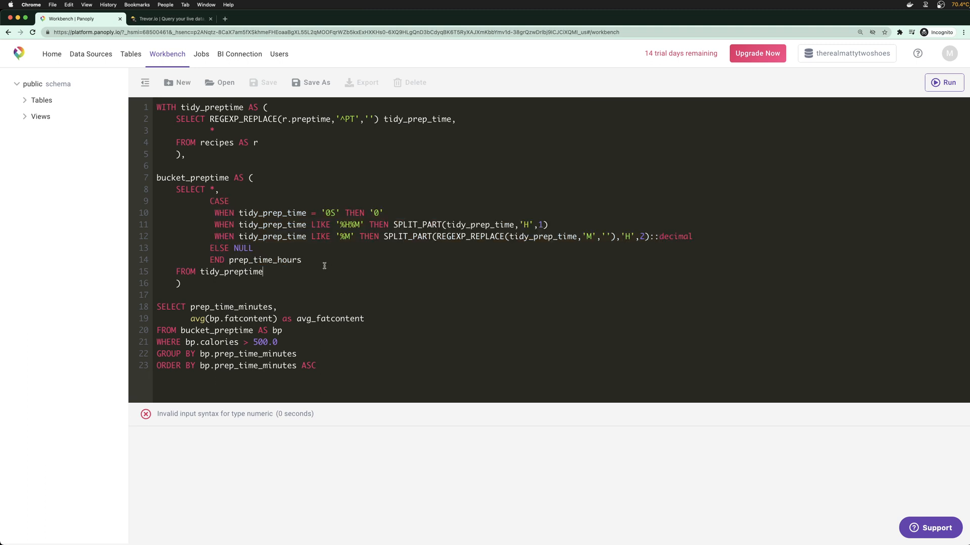
Duplicate the CASE block once, aliasing the copies prep_time_hrs and prep_time_mins
key(Return)
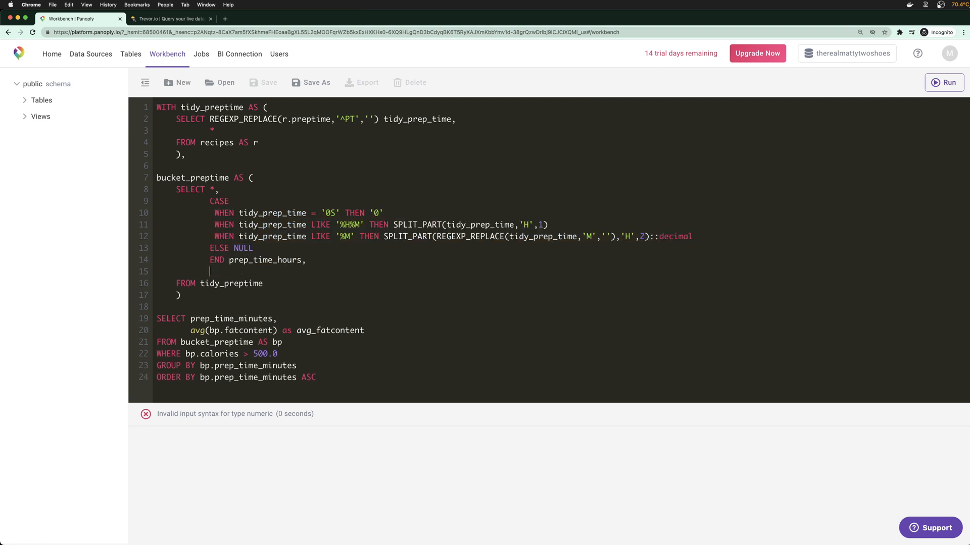
key(super+v)
key(Return)
key(super+v)
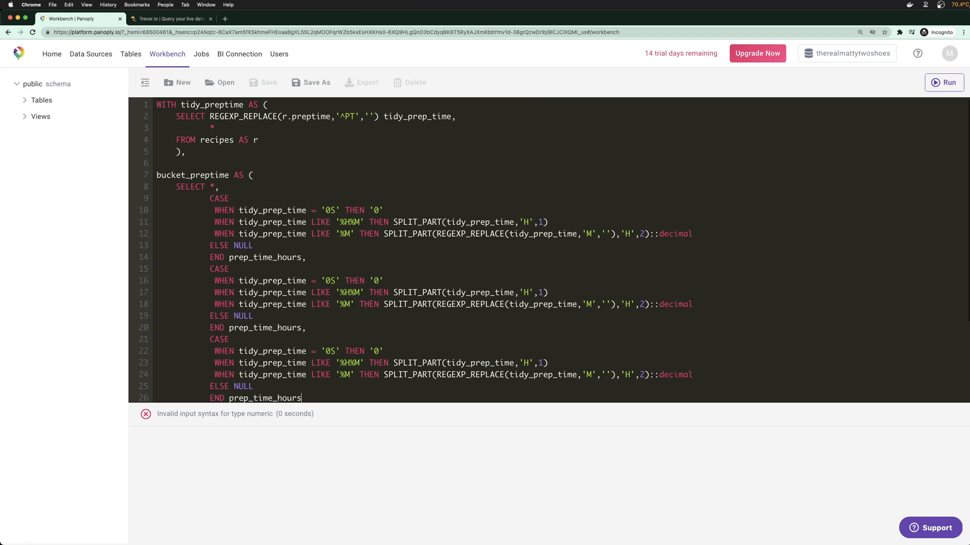
scroll(326, 255, down, 2)
drag(302, 346, 139, 295)
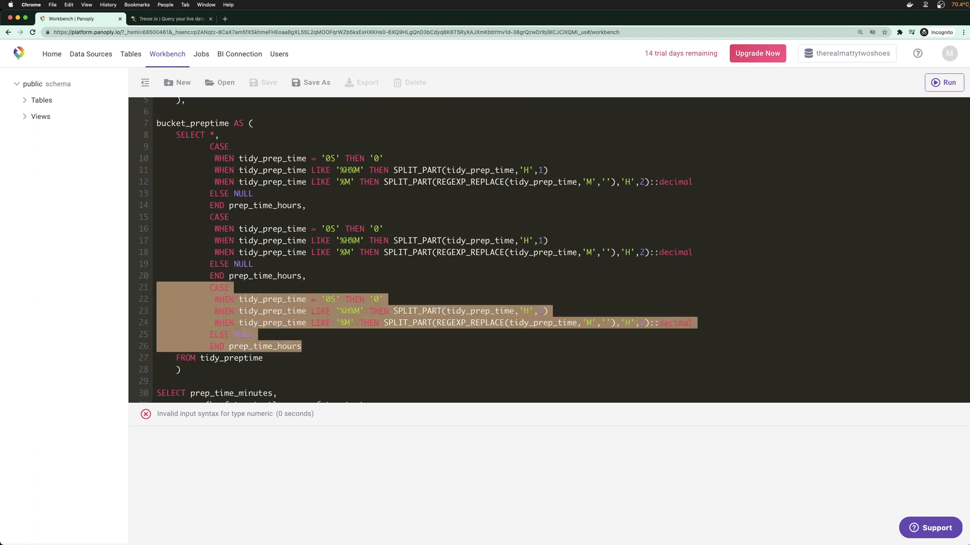
key(BackSpace)
key(BackSpace)
key(BackSpace)
key(BackSpace)
key(BackSpace)
text(mins)
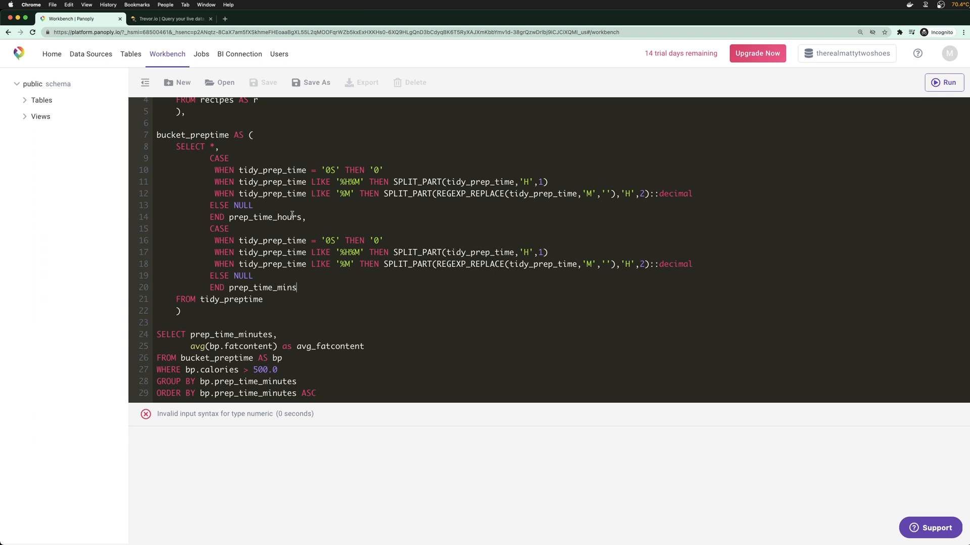
click(292, 217)
key(BackSpace)
key(BackSpace)
Delete the '0S' branch from both CASEs and change line 15's split index from 1 to 2
drag(390, 170, 152, 171)
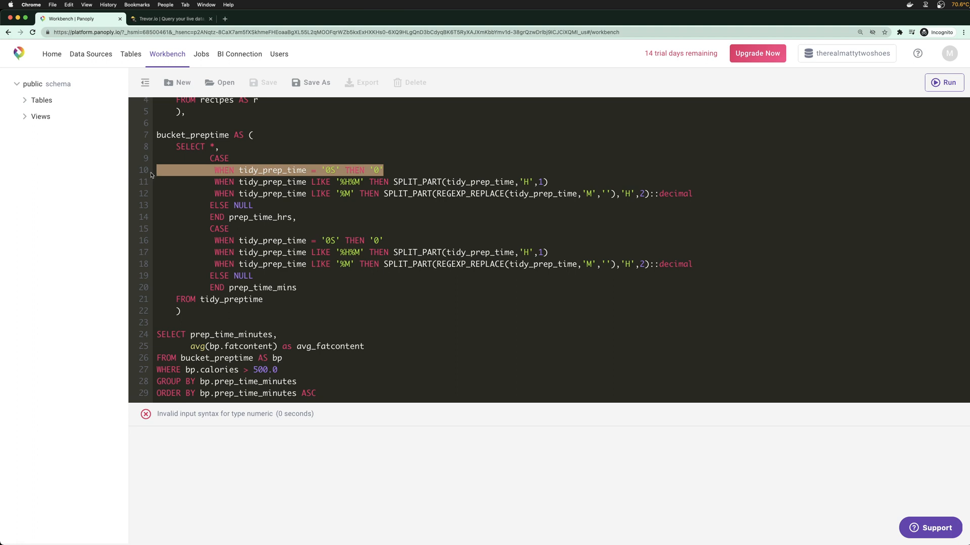
key(BackSpace)
key(BackSpace)
drag(399, 244, 155, 241)
key(BackSpace)
key(BackSpace)
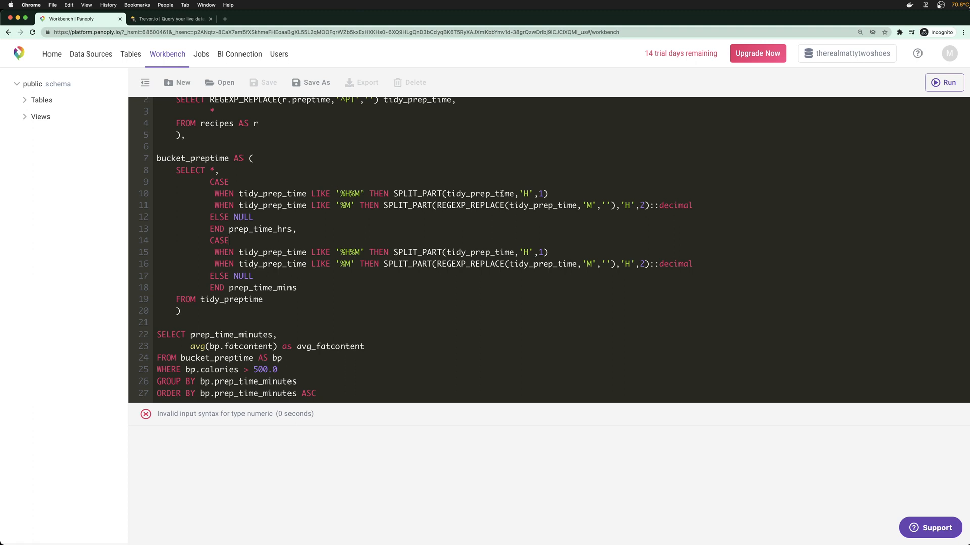
drag(544, 193, 368, 194)
click(369, 194)
key(Delete)
text(2)
Remove the ::decimal casts from lines 11 and 16
drag(383, 264, 618, 259)
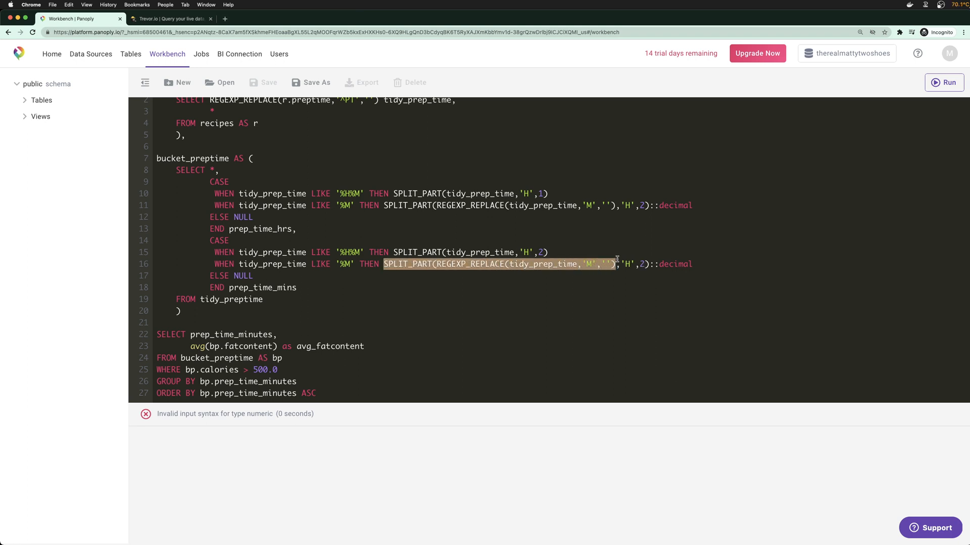
click(504, 249)
double_click(525, 265)
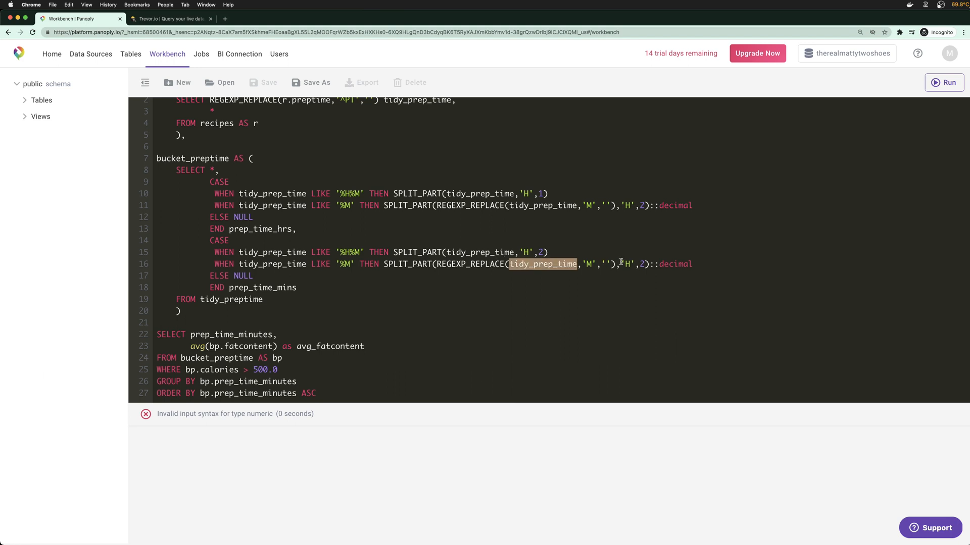
click(712, 263)
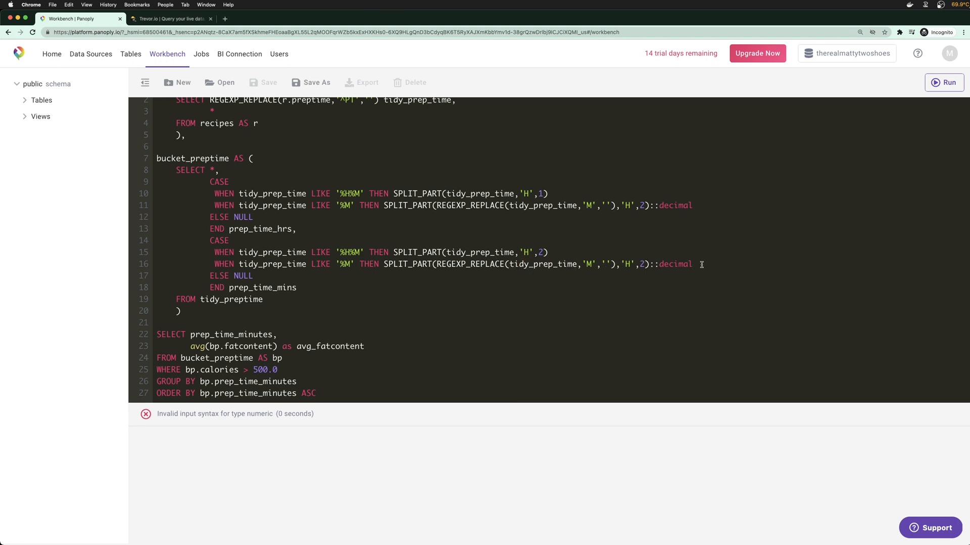
drag(707, 205, 650, 205)
key(BackSpace)
click(692, 263)
key(BackSpace)
key(BackSpace)
key(BackSpace)
key(BackSpace)
key(BackSpace)
key(BackSpace)
key(BackSpace)
key(BackSpace)
key(BackSpace)
Paste the '%M' minutes extraction into line 15 and delete the minutes CASE's '%H%M' branch
drag(651, 263, 385, 265)
key(super+c)
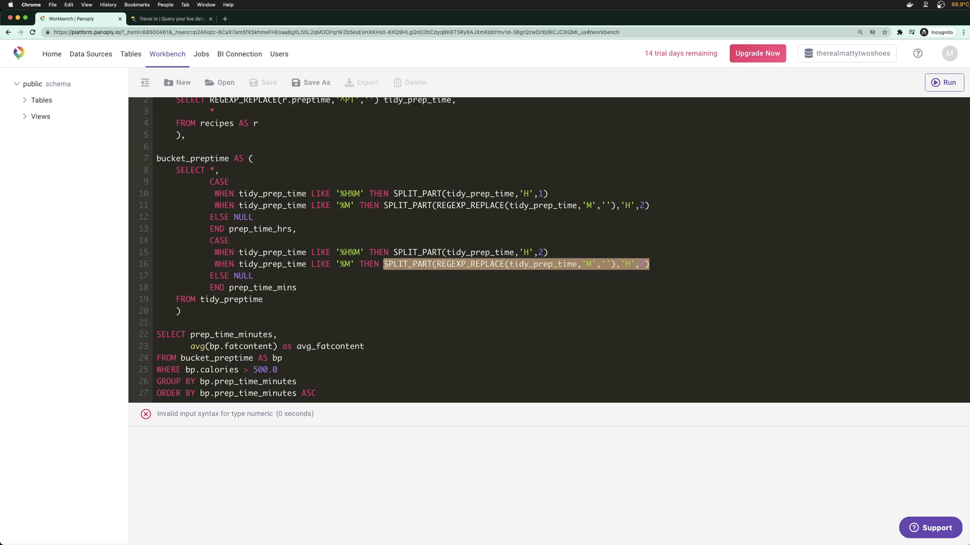
drag(548, 252, 391, 256)
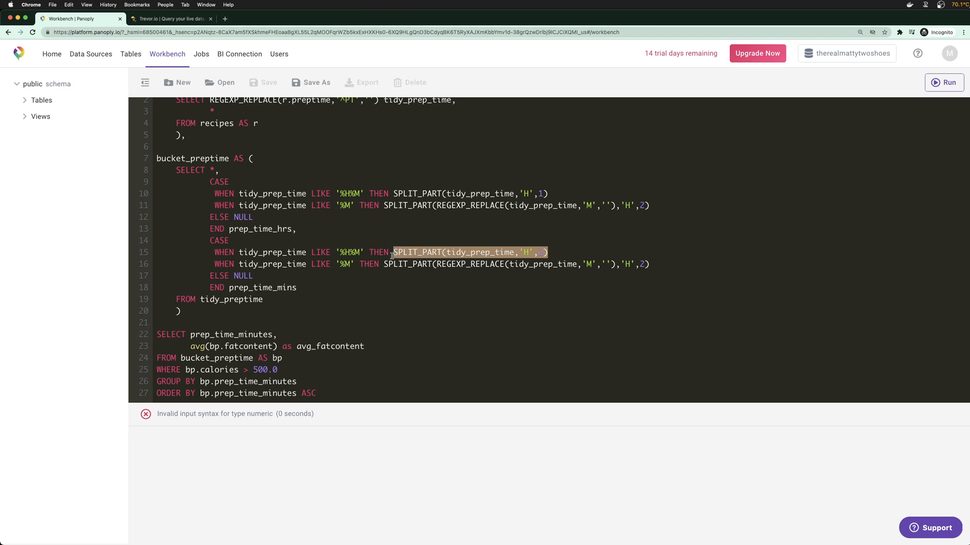
key(super+v)
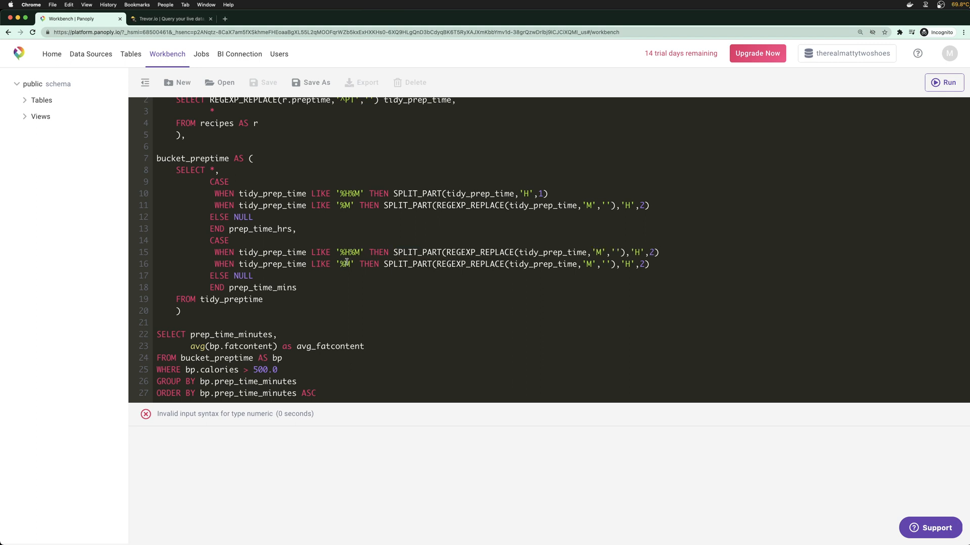
drag(650, 264, 327, 264)
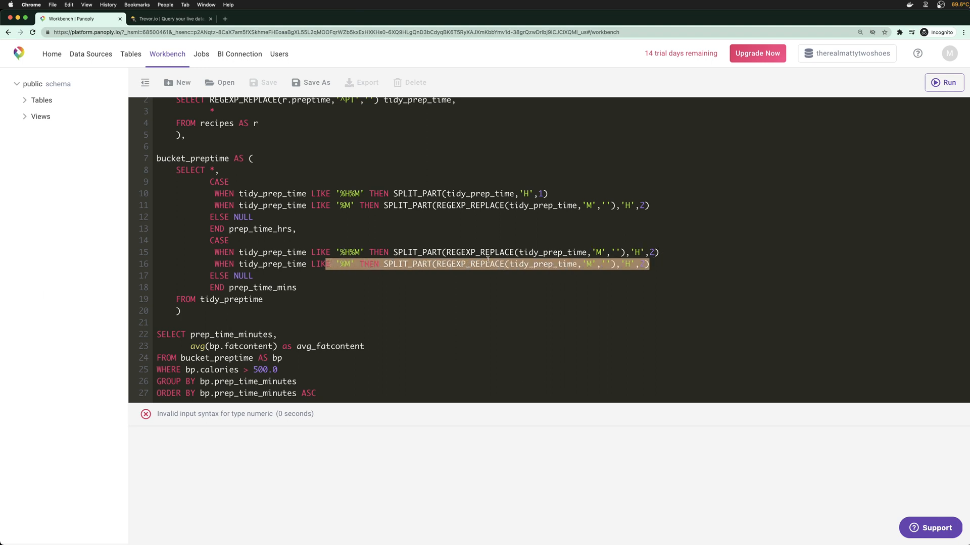
click(328, 263)
drag(657, 252, 140, 257)
key(BackSpace)
key(BackSpace)
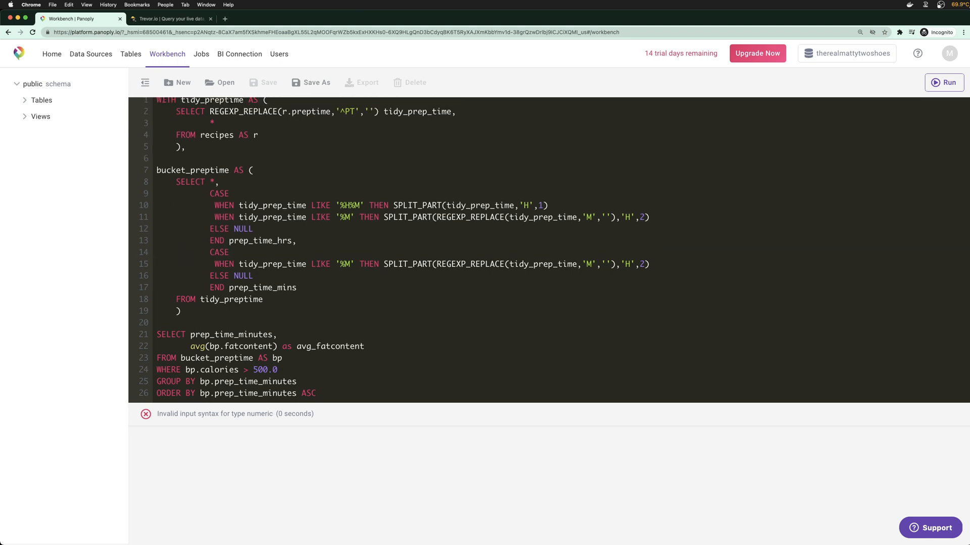
Delete the '%M' branch from the hours CASE and list prep_time_hrs and prep_time_mins in SELECT
drag(650, 217, 169, 222)
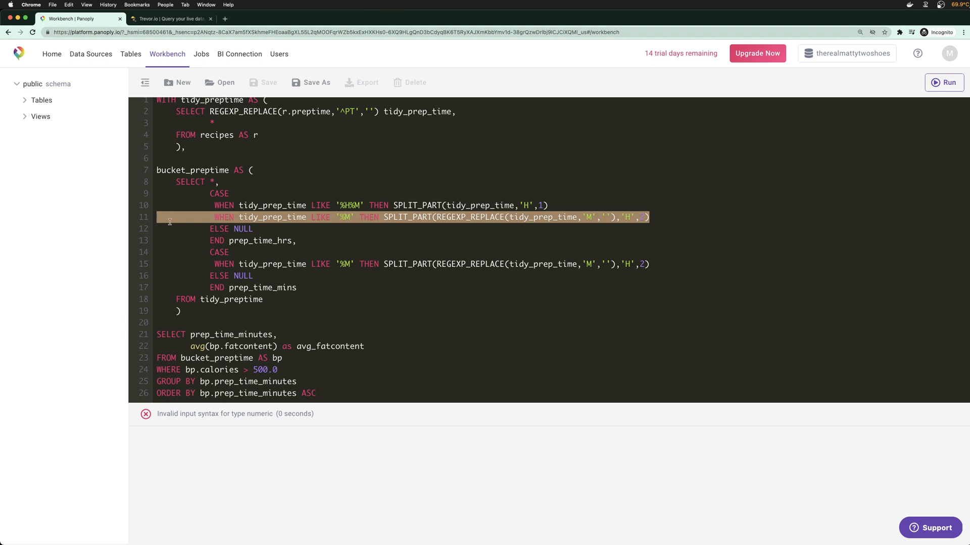
key(BackSpace)
key(BackSpace)
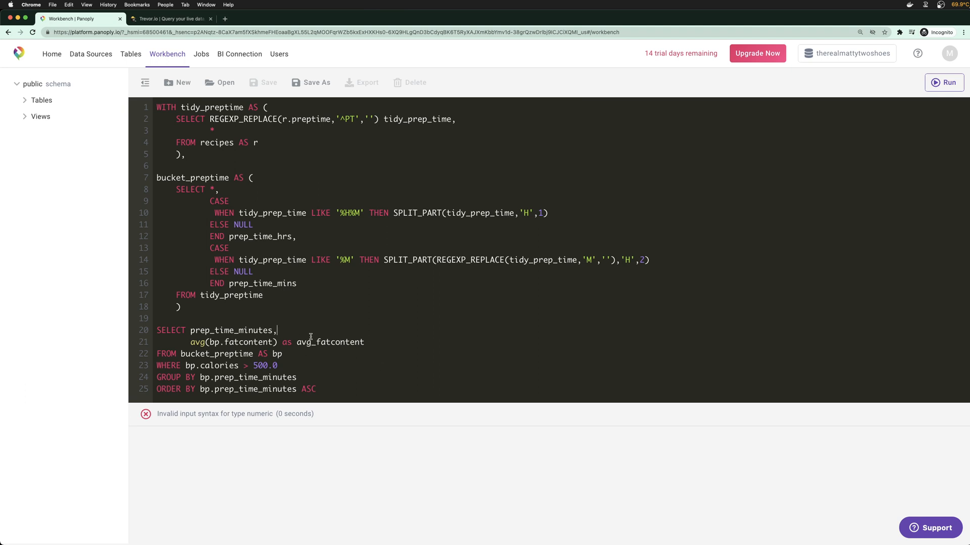
key(BackSpace)
key(BackSpace)
key(BackSpace)
key(BackSpace)
key(BackSpace)
key(BackSpace)
key(BackSpace)
key(BackSpace)
text(hrs,)
key(Return)
text(prep_time)
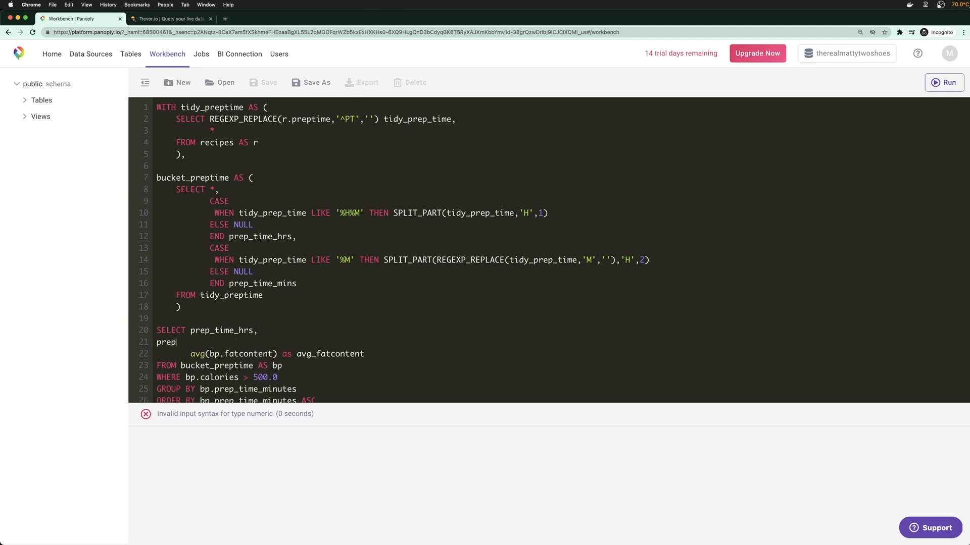
text(_mins,)
key(Tab)
key(Tab)
key(BackSpace)
click(41, 100)
click(34, 149)
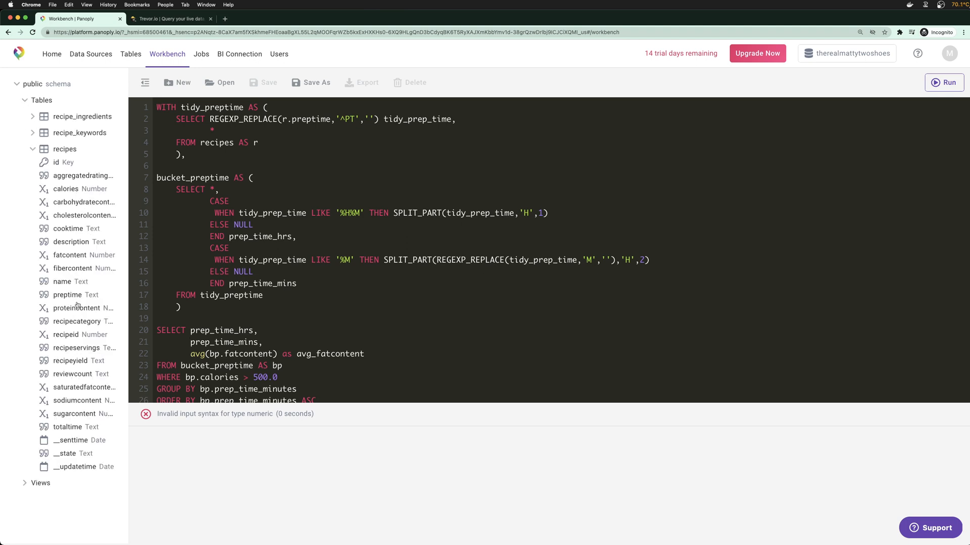
Add preptime as the first SELECT column, one column per line
click(190, 331)
key(Return)
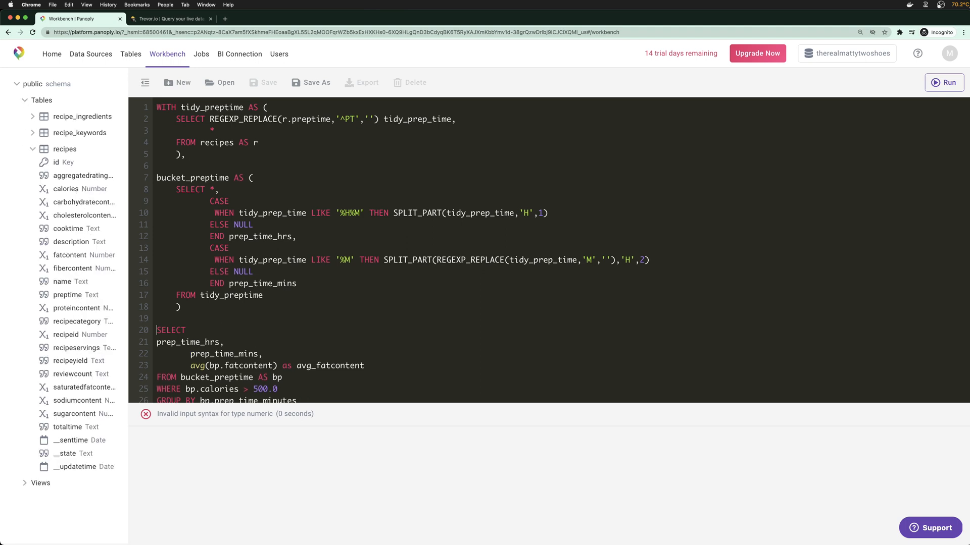
key(Tab)
key(Tab)
key(Down)
key(BackSpace)
key(Up)
text(preptime,)
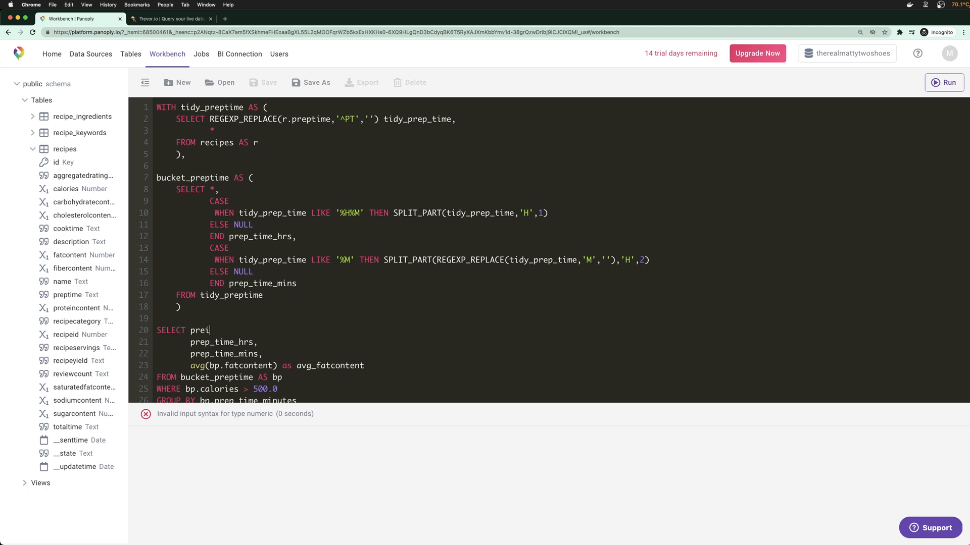
scroll(273, 334, down, 1)
click(273, 334)
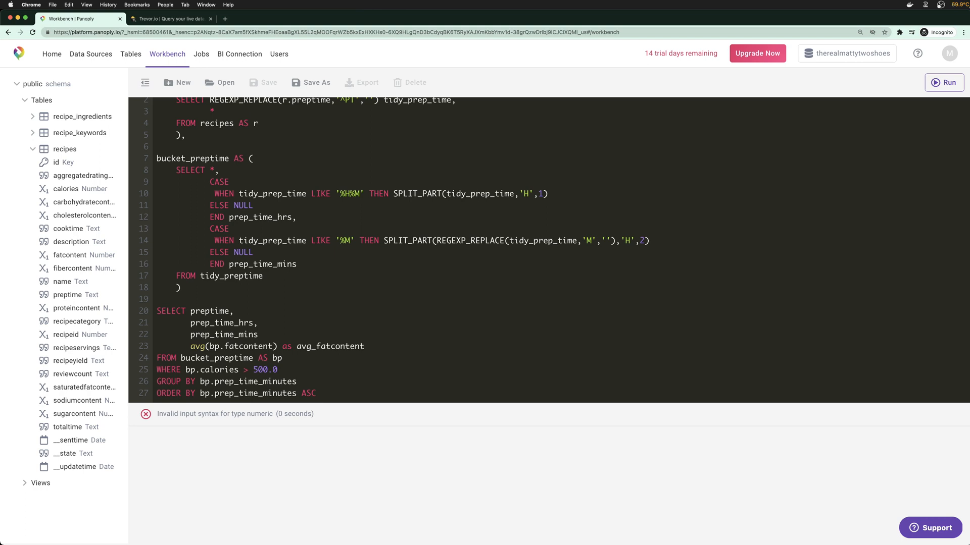
text(,)
Set GROUP BY 1,2,3 and ORDER BY 1, then run the query
drag(199, 382, 318, 384)
text(1,2,3)
drag(296, 393, 197, 393)
text(1)
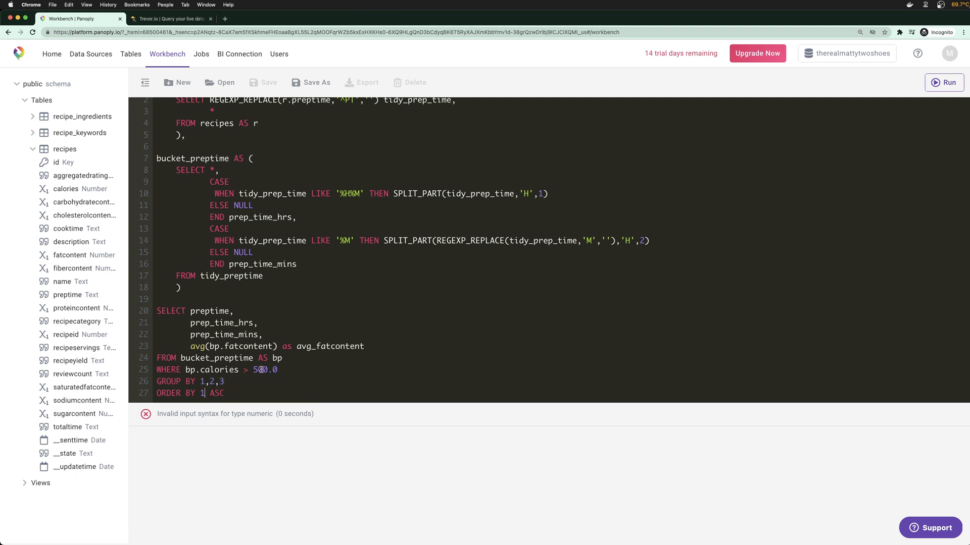
click(258, 392)
key(super+Return)
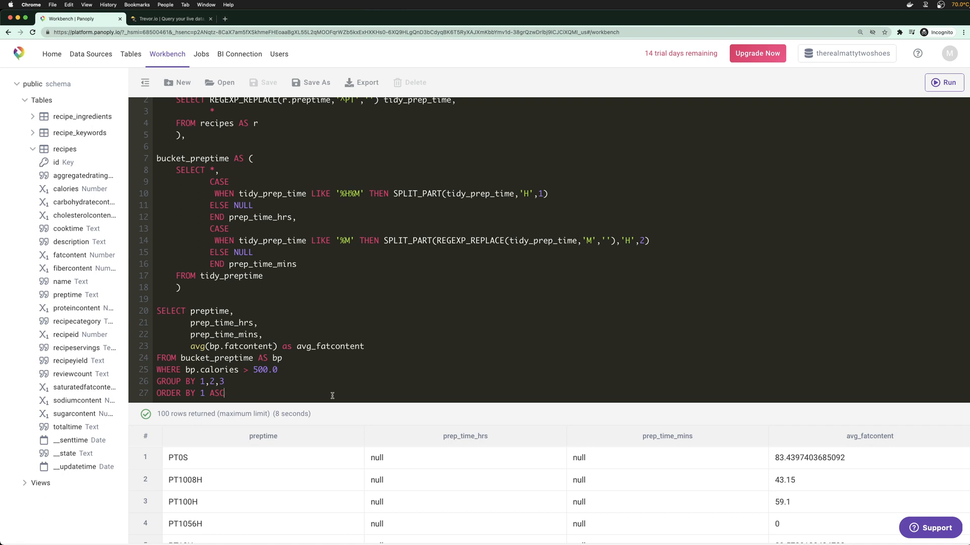
Enlarge the results to review values like PT1008H, then resize the editor back to the CASE code
drag(373, 410, 387, 211)
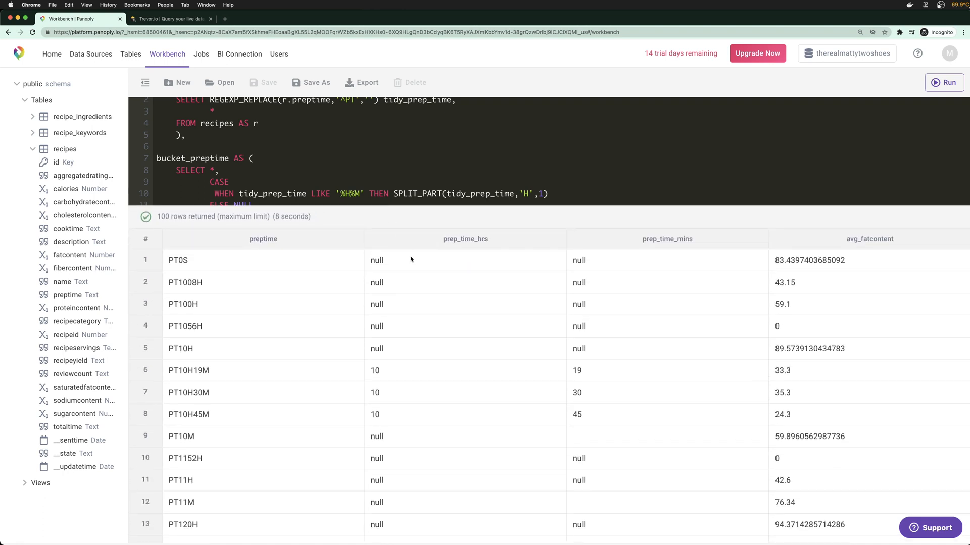
drag(171, 280, 203, 283)
drag(397, 208, 362, 338)
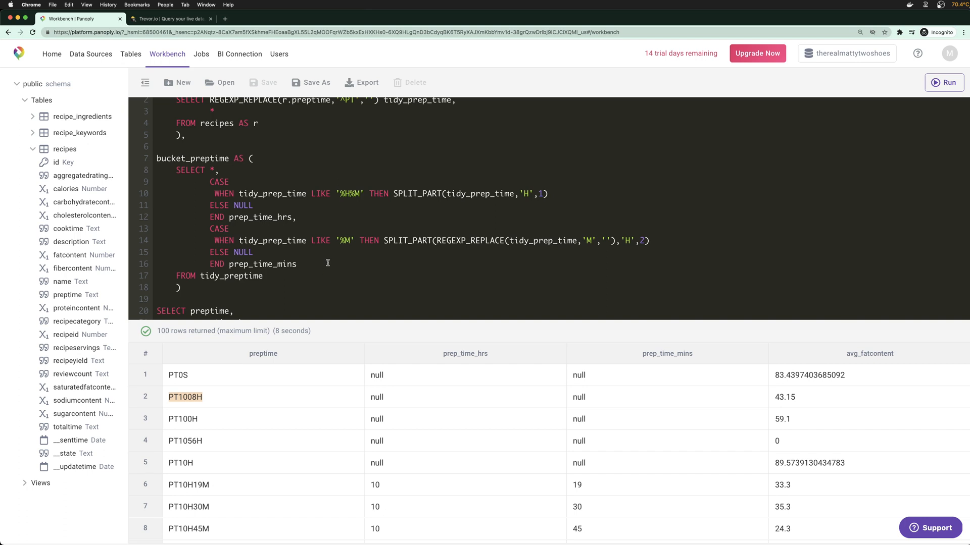
click(359, 194)
key(BackSpace)
key(BackSpace)
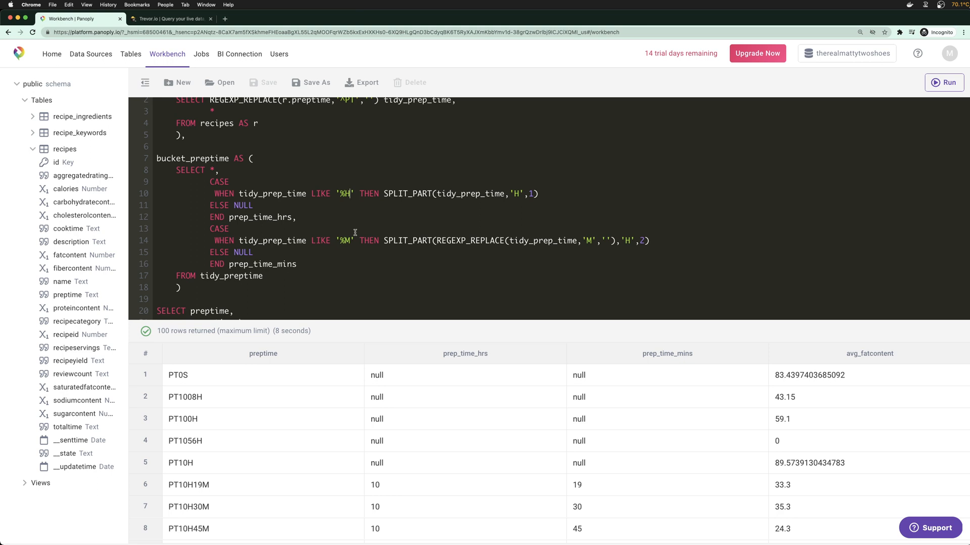
scroll(328, 285, down, 3)
key(super+Return)
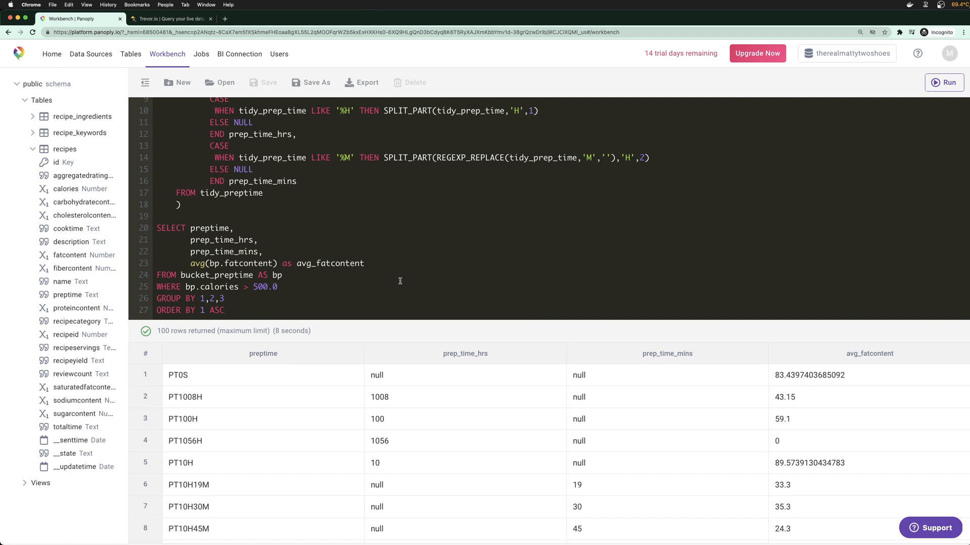
scroll(382, 411, down, 1)
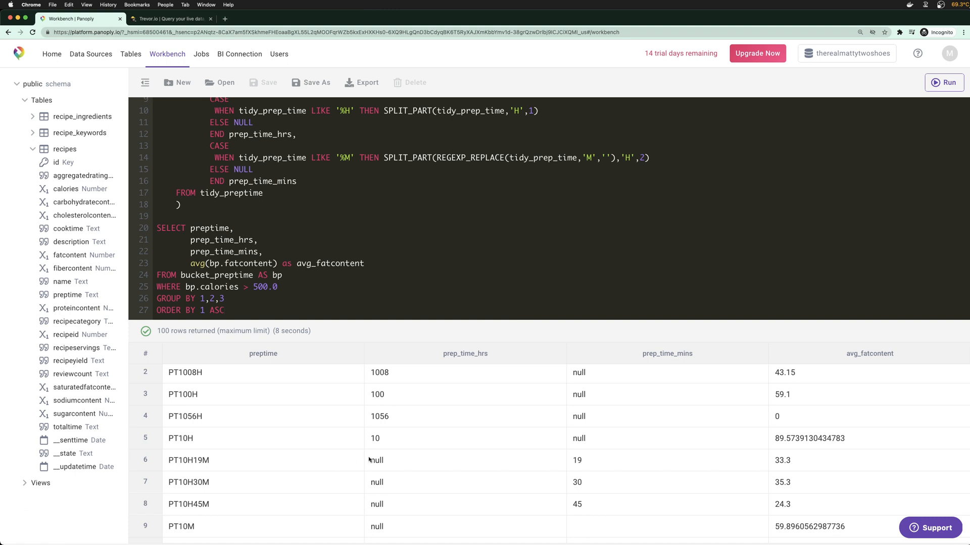
drag(182, 461, 210, 461)
click(352, 113)
text(%)
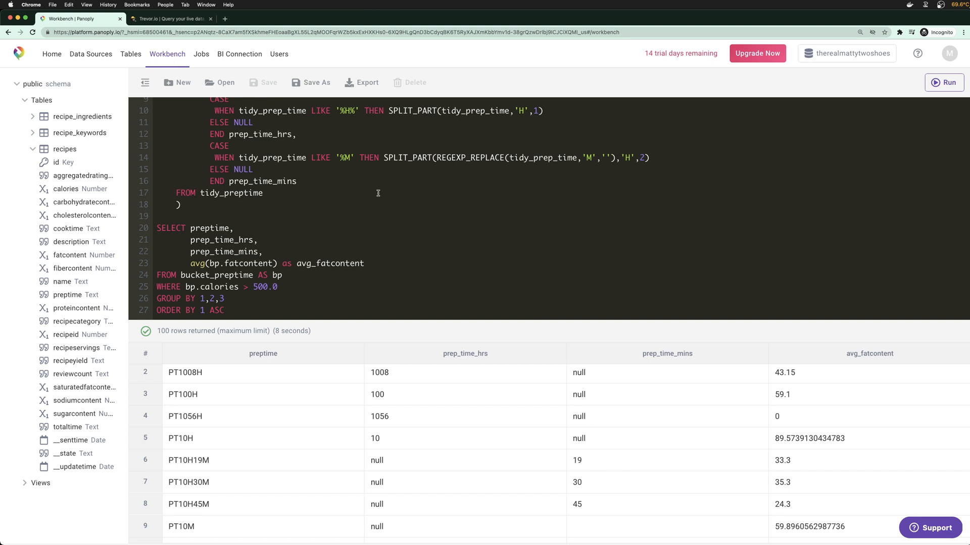
scroll(355, 453, down, 1)
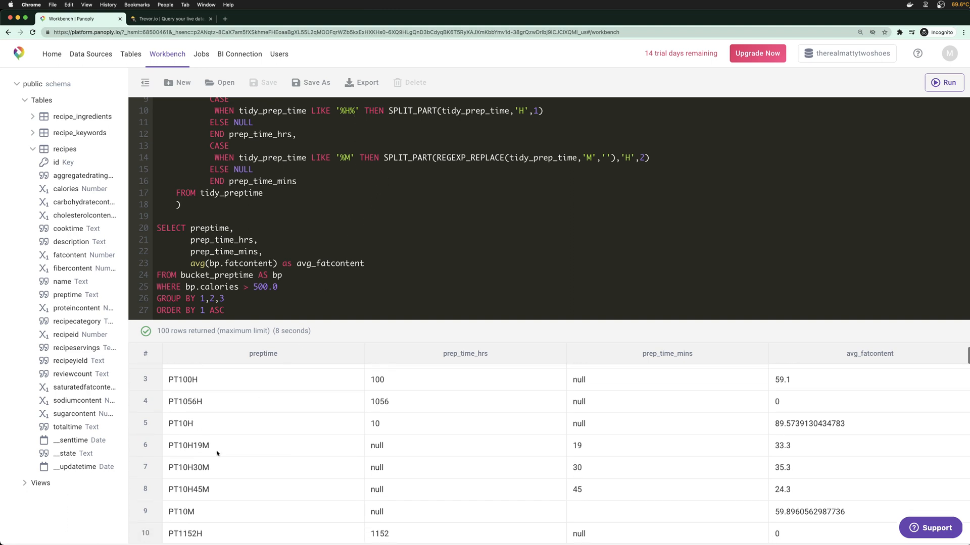
double_click(355, 451)
scroll(354, 450, down, 1)
scroll(355, 450, down, 3)
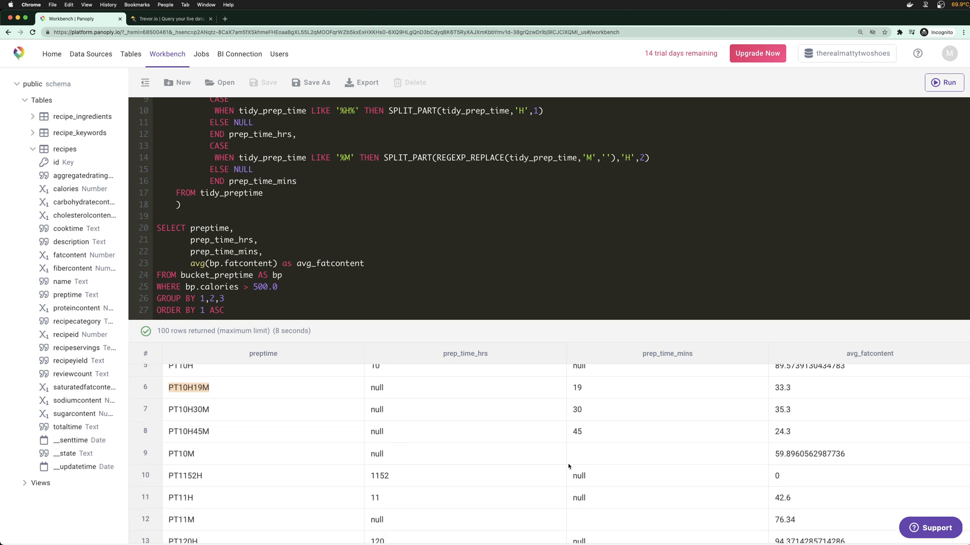
scroll(621, 464, up, 1)
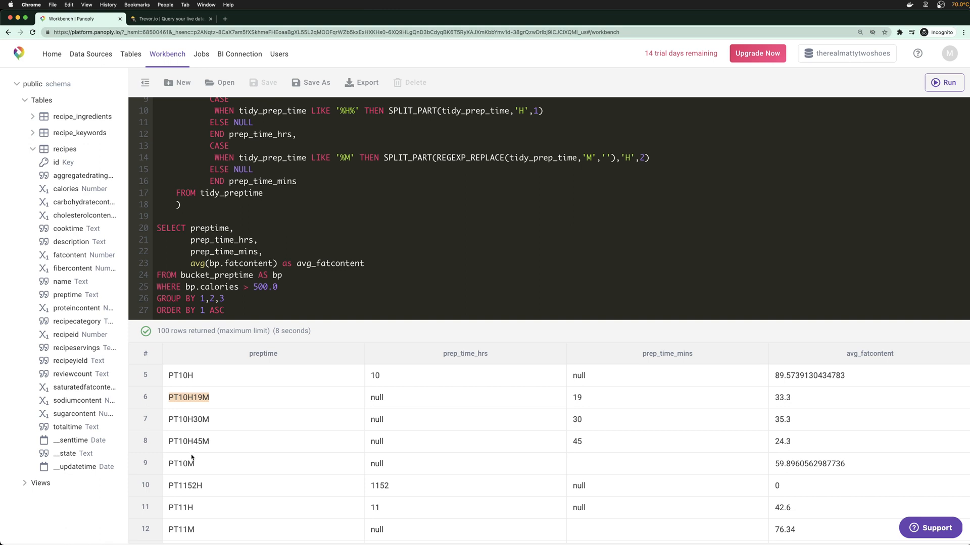
drag(341, 159, 347, 160)
click(573, 470)
scroll(383, 181, up, 1)
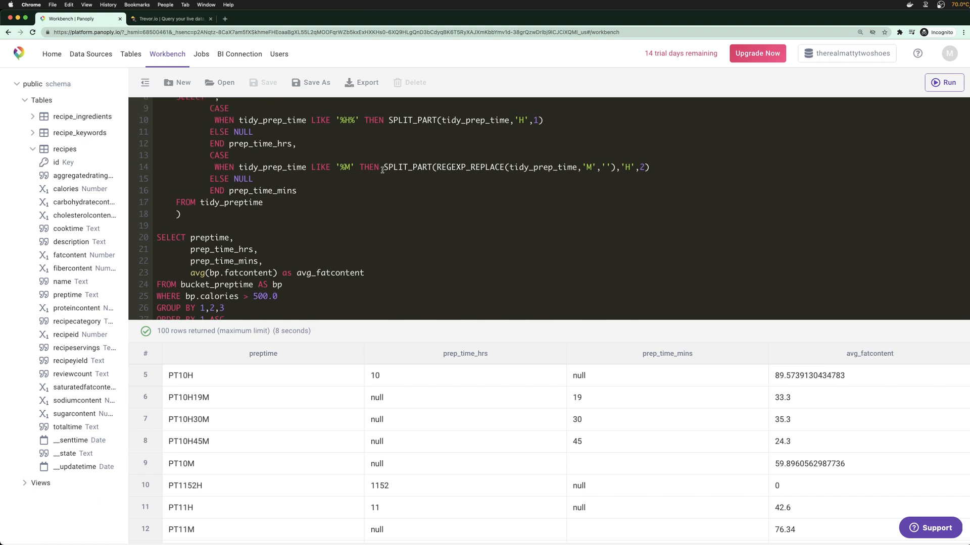
Duplicate the minutes WHEN line and change its LIKE pattern to '%H%M%'
drag(214, 167, 647, 164)
key(ctrl+c)
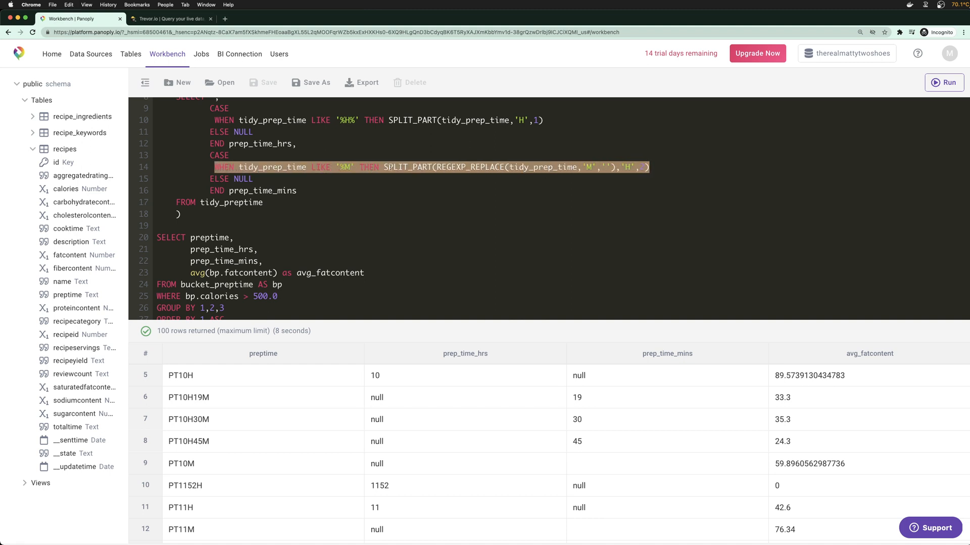
key(Left)
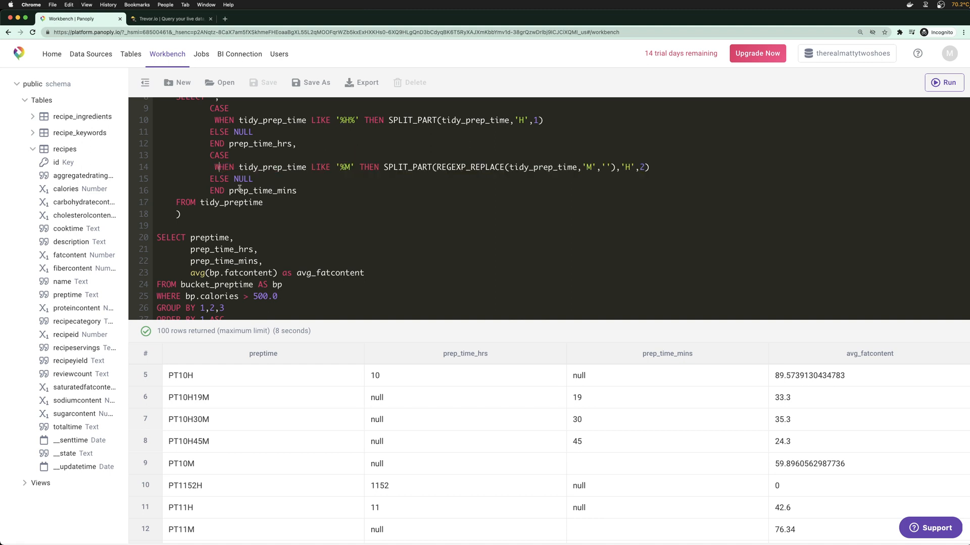
key(ctrl+v)
click(340, 167)
text(H%M)
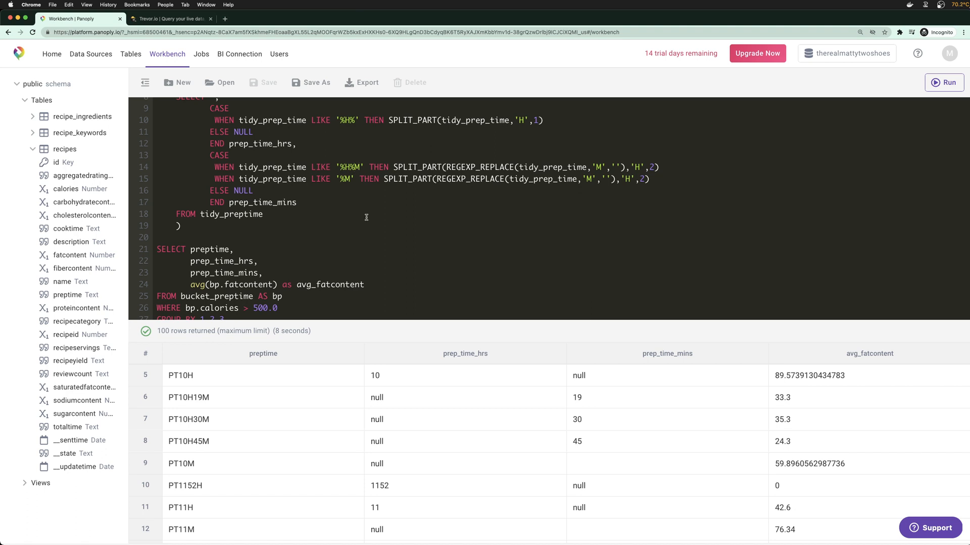
text(%)
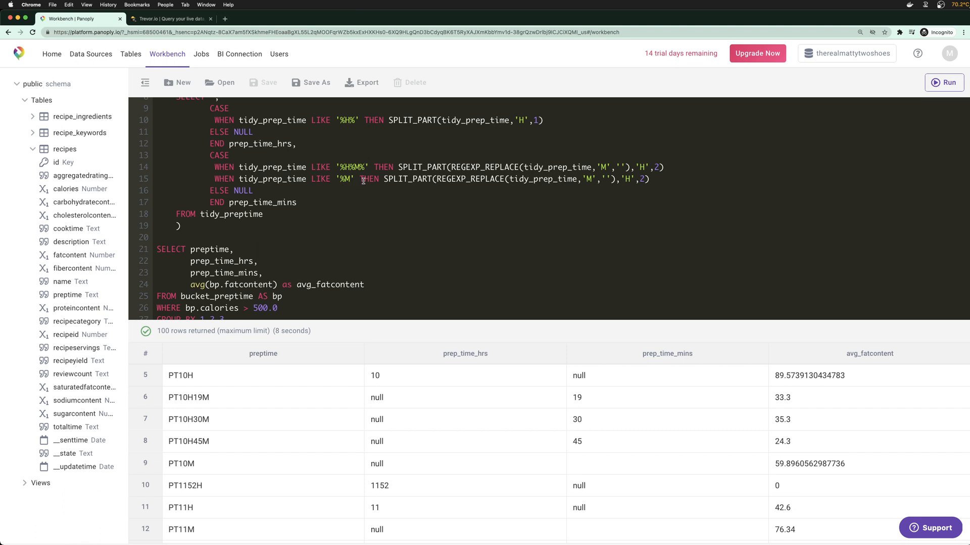
Rewrite line 15 as REGEXP_REPLACE(tidy_prep_time,'M','') for minutes-only times and rerun the query
scroll(459, 408, down, 2)
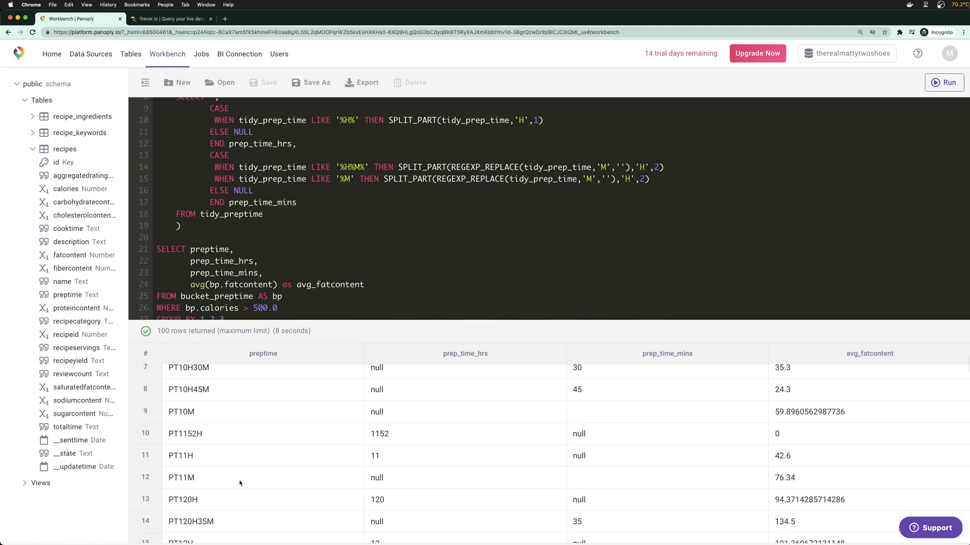
drag(178, 477, 199, 480)
click(632, 180)
key(BackSpace)
text(M)
drag(439, 178, 384, 179)
key(BackSpace)
drag(567, 180, 598, 180)
key(BackSpace)
key(BackSpace)
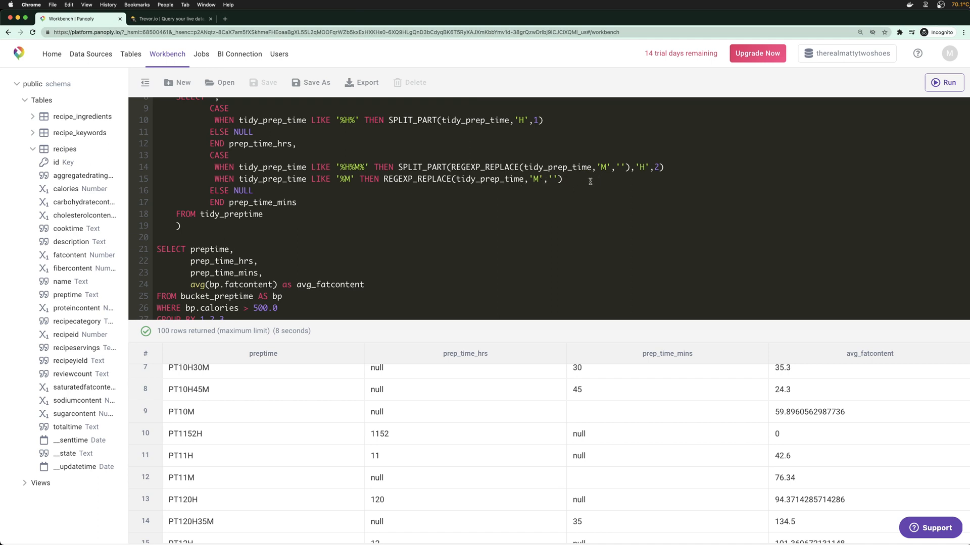
scroll(444, 232, up, 1)
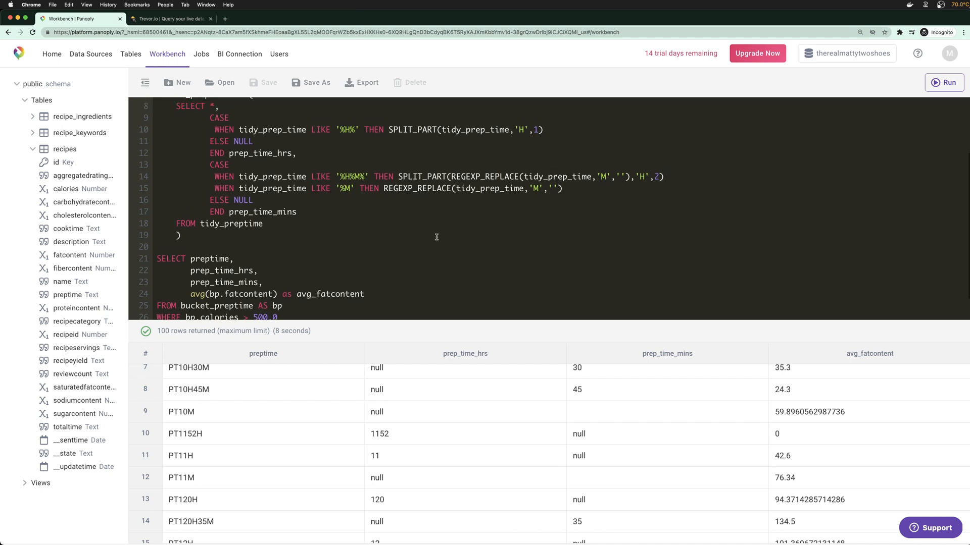
scroll(431, 242, down, 2)
key(super+Return)
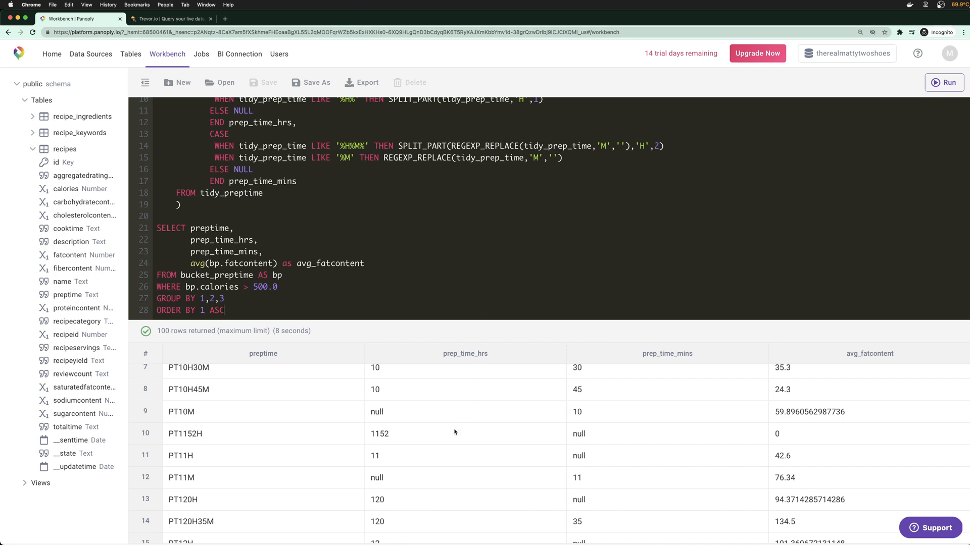
Check in the results that PT120H35M splits into 120 hours and 35 minutes
scroll(571, 444, down, 1)
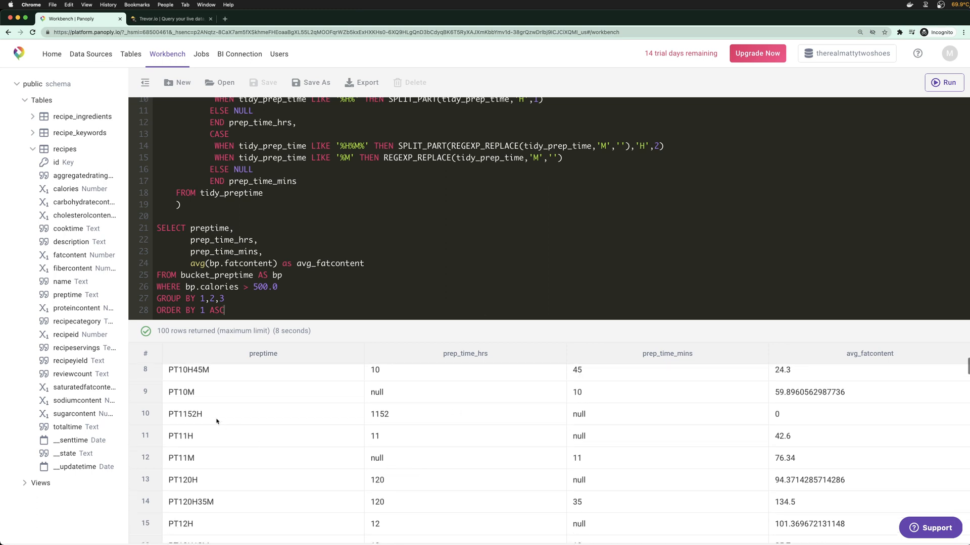
drag(186, 415, 199, 414)
scroll(523, 453, down, 2)
double_click(174, 461)
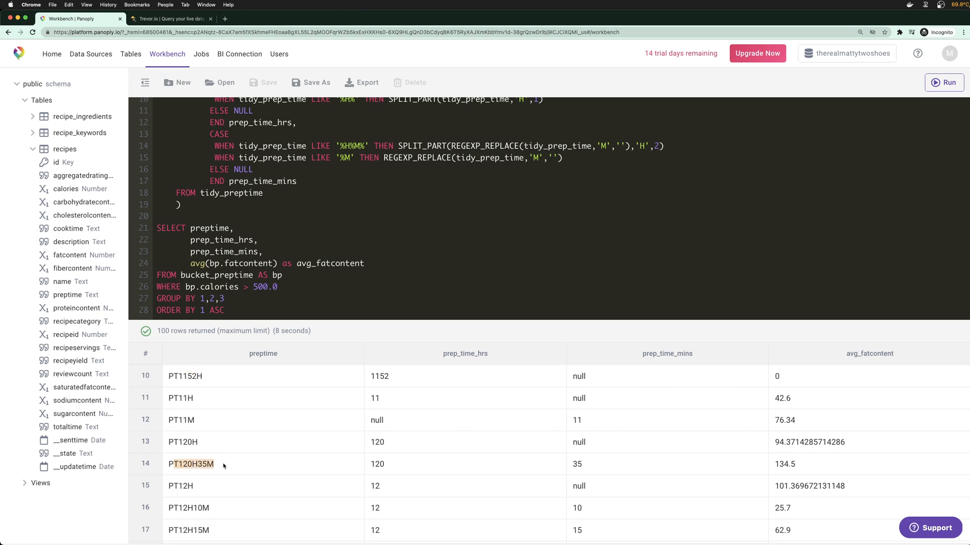
drag(623, 463, 369, 460)
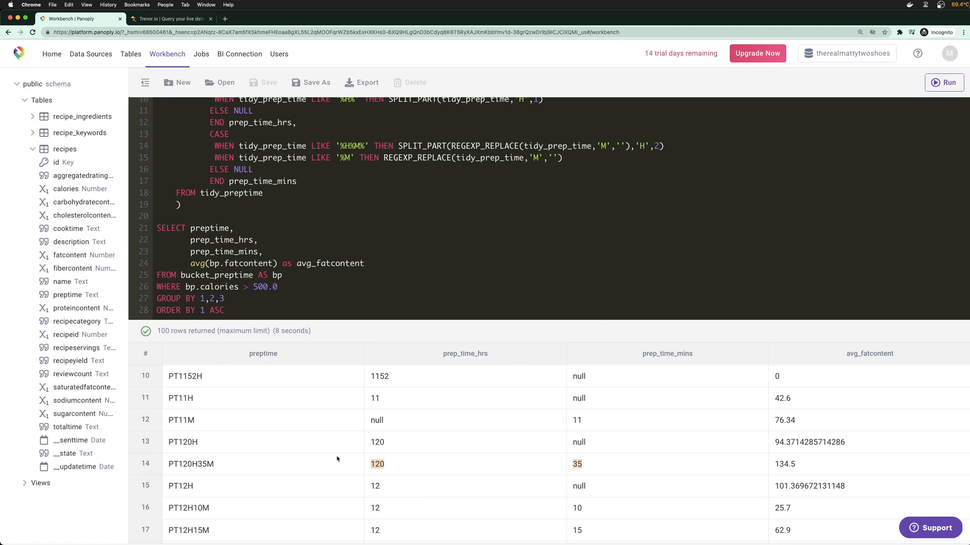
click(511, 265)
Drag the editor/results splitter down to make the SQL editor taller
drag(524, 333, 523, 389)
scroll(482, 333, up, 5)
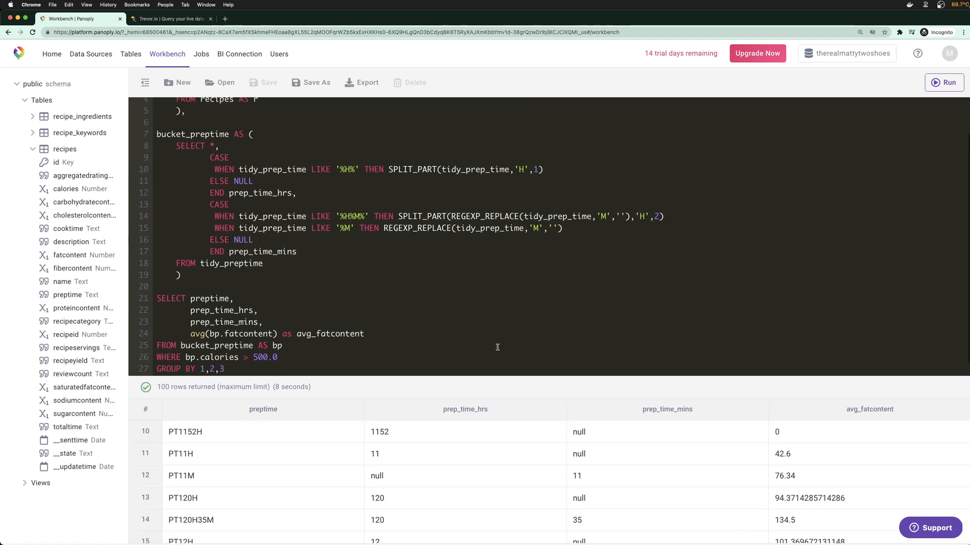
click(276, 143)
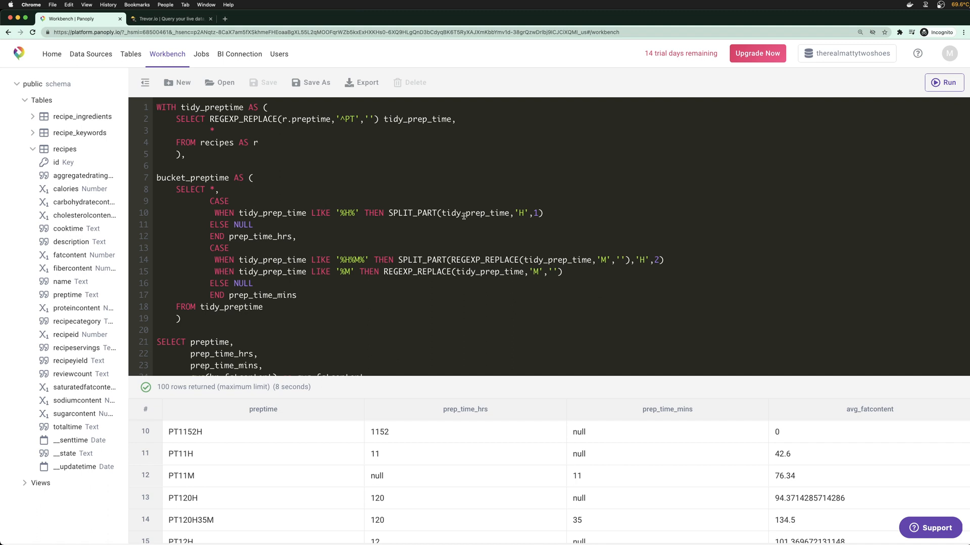
scroll(462, 216, down, 1)
scroll(381, 319, down, 3)
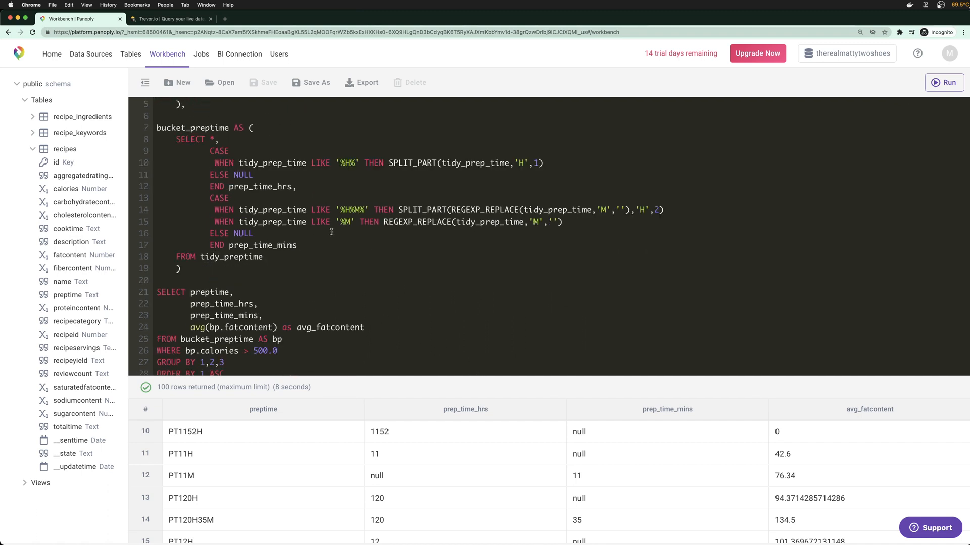
Add a ::numeric cast after prep_time_hrs on line 12 and run the query
click(293, 187)
text(,)
text(::num)
key(BackSpace)
key(BackSpace)
key(BackSpace)
text(di)
key(BackSpace)
text(ecim)
key(BackSpace)
key(BackSpace)
key(BackSpace)
key(BackSpace)
key(BackSpace)
text(numericnumeric)
key(super+Down)
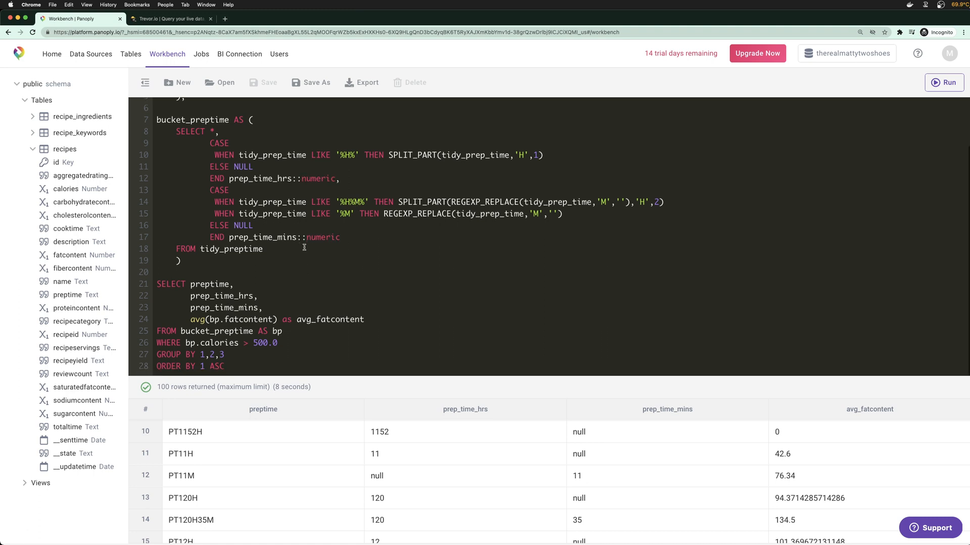
key(super+Return)
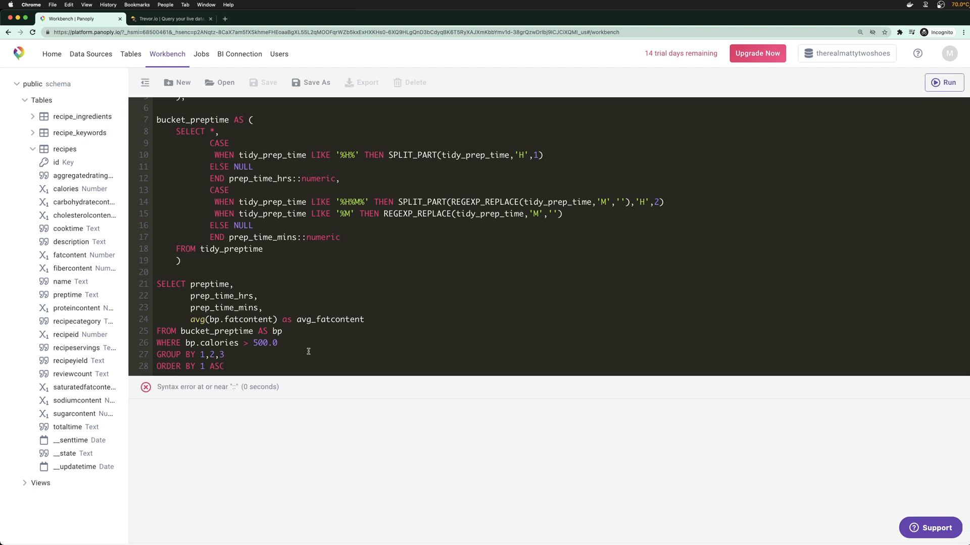
Remove the misplaced casts and cast the hours SPLIT_PART expression to numeric, then rerun
double_click(319, 178)
key(BackSpace)
key(BackSpace)
key(BackSpace)
drag(341, 238, 302, 239)
key(BackSpace)
key(BackSpace)
click(551, 155)
text(::numeric)
click(399, 340)
key(super+Return)
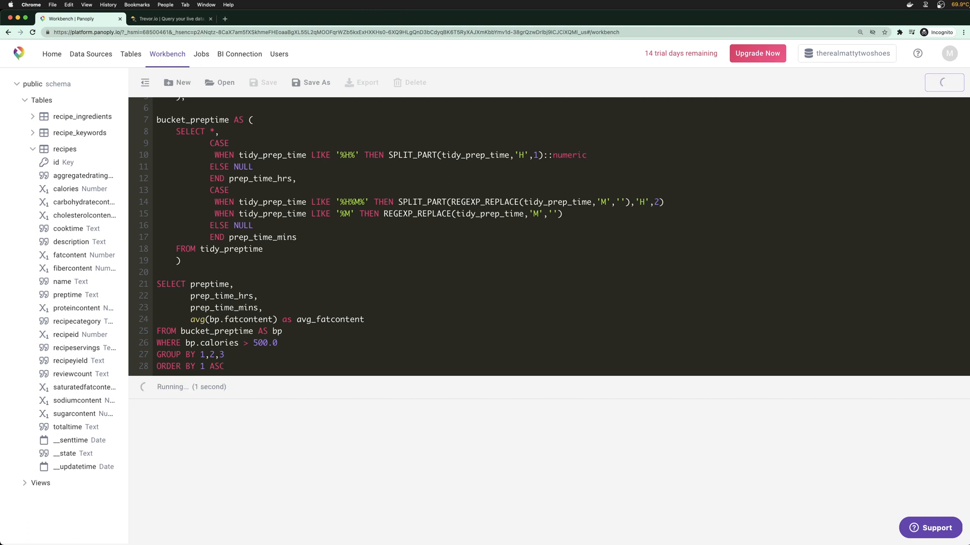
Cast both minutes expressions to ::numeric and remove the comma after prep_time_hrs in the final select
click(700, 205)
text(::numeric)
key(Down)
text(::numeric)
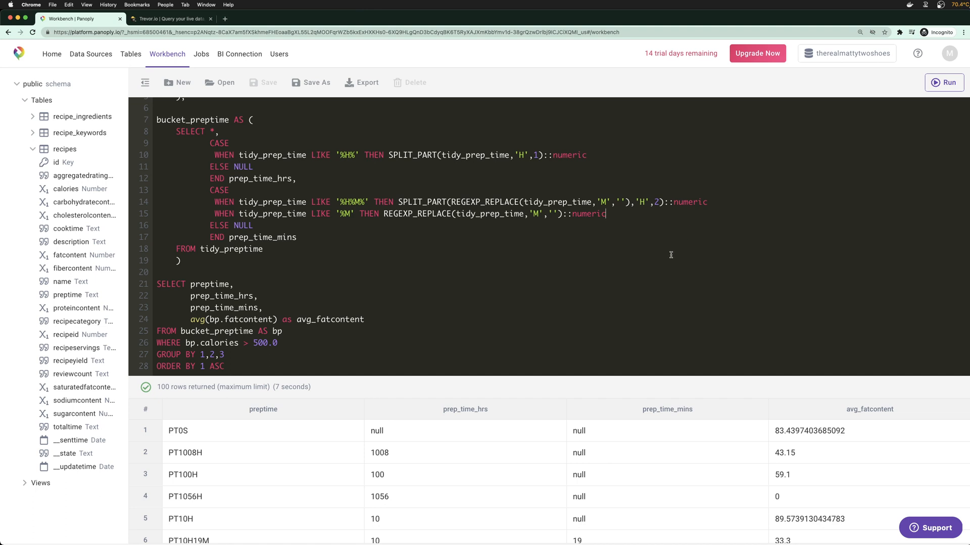
click(258, 297)
key(BackSpace)
Compute (prep_time_hrs * 60) + prep_time_mins AS total_prep_time_mins and run the query
text(* 60)
text(()
text())
text(+)
key(Delete)
key(Delete)
key(Delete)
key(Delete)
key(Delete)
key(Delete)
key(Delete)
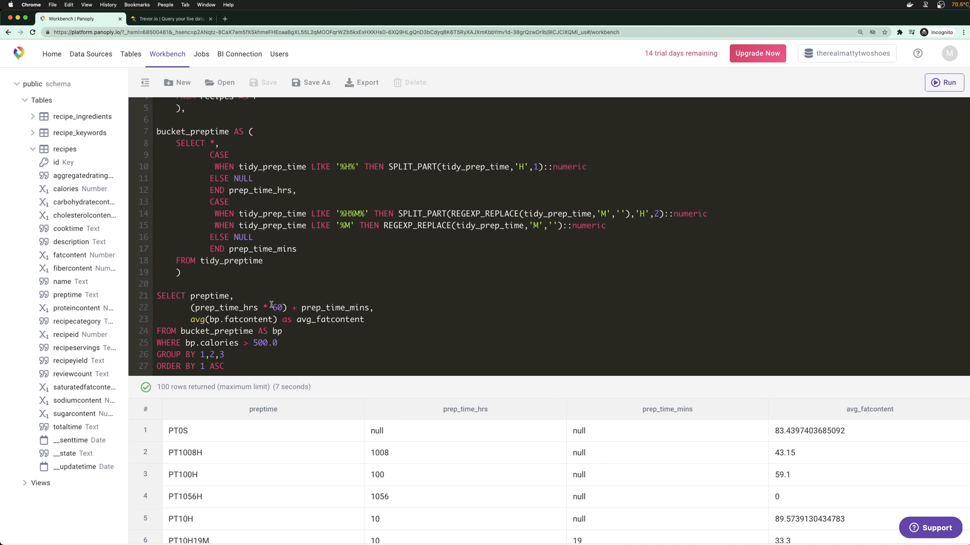
click(370, 307)
text(AS total_prep_time_mins)
click(361, 344)
key(super+Return)
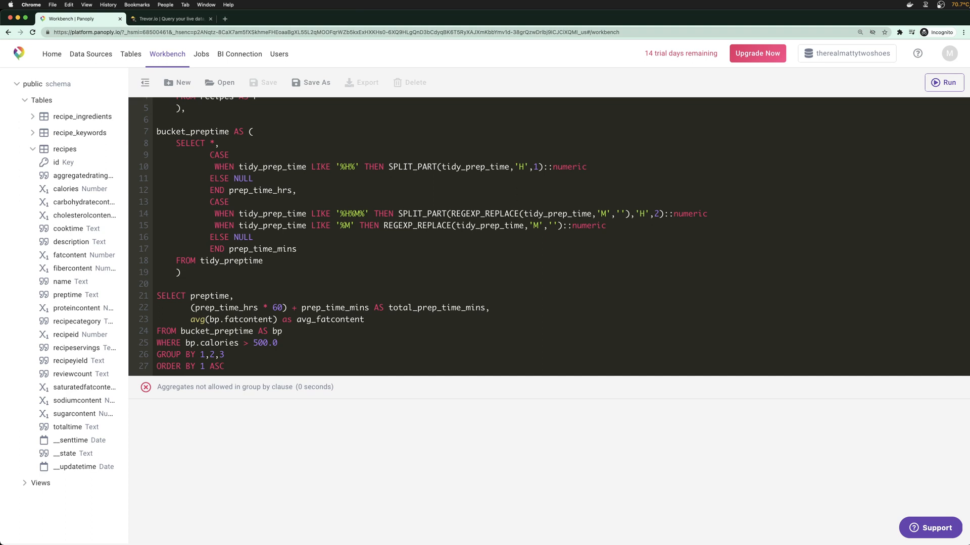
Drop the third GROUP BY column, rerun, and inspect the prep_time_hrs group-by error
key(BackSpace)
key(BackSpace)
key(BackSpace)
key(super+Return)
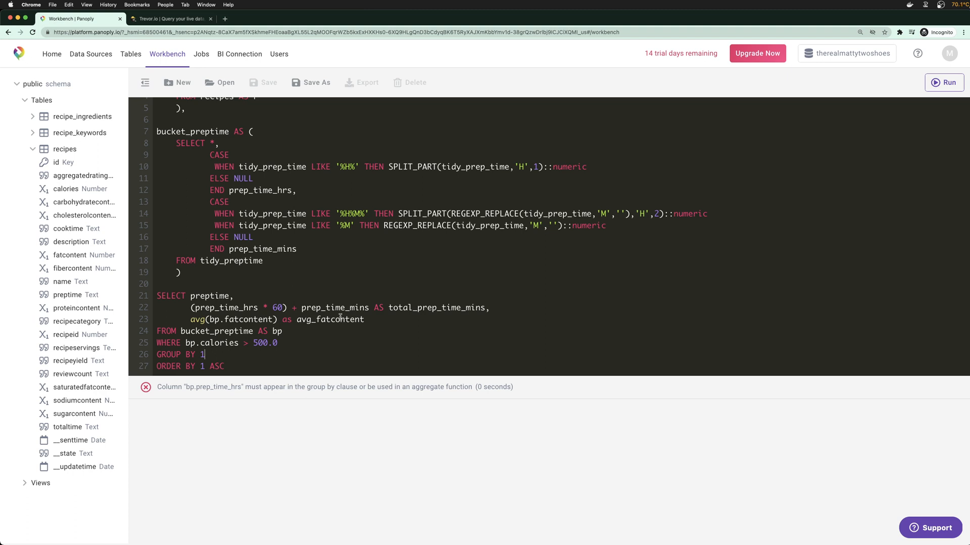
double_click(232, 307)
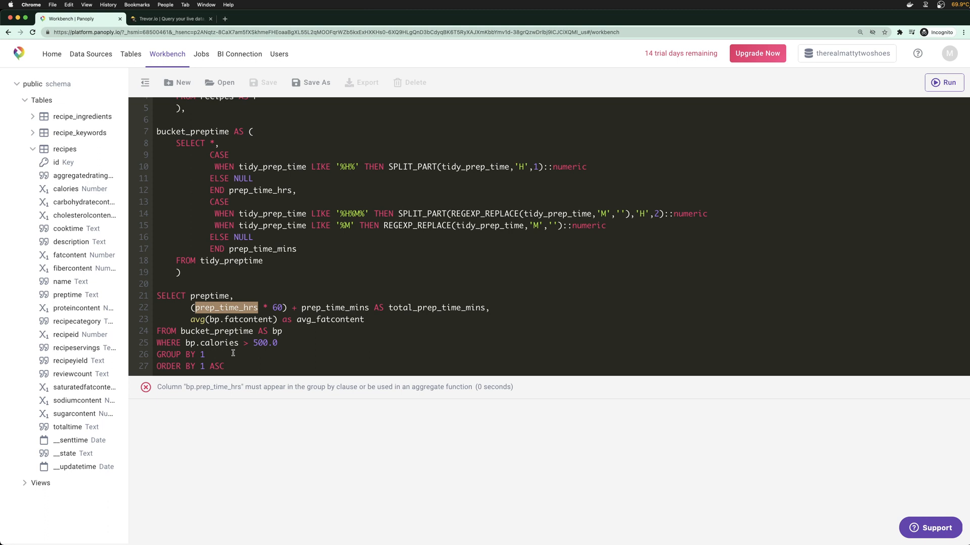
click(237, 298)
drag(192, 297, 234, 297)
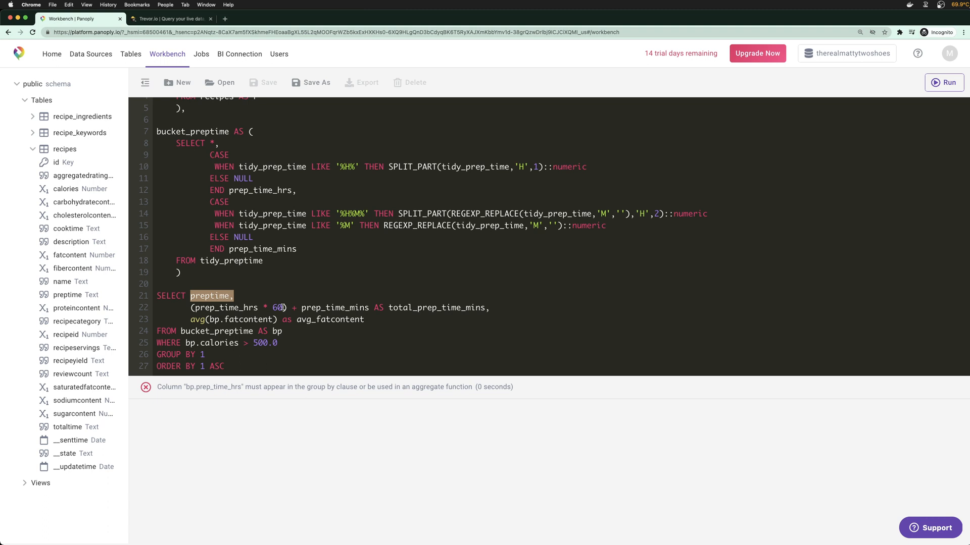
key(super+Tab)
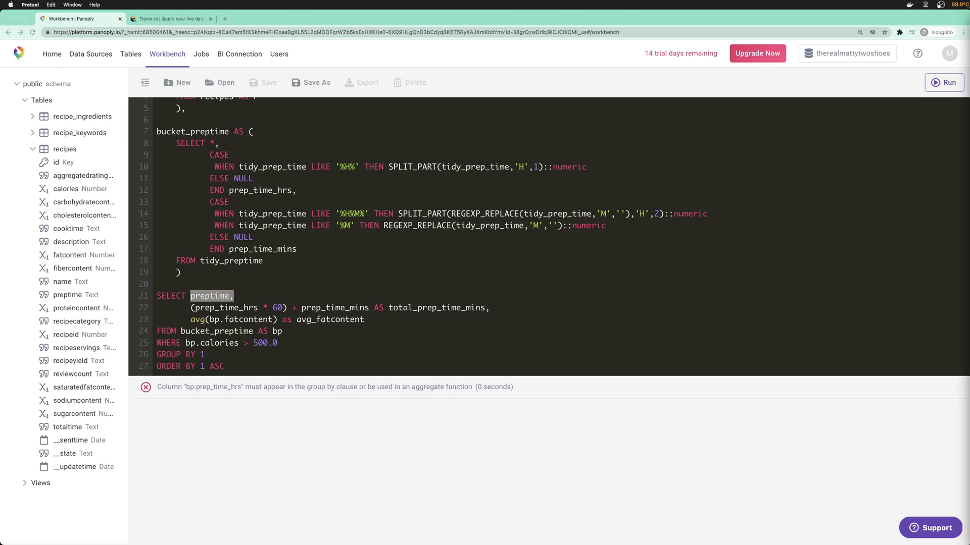
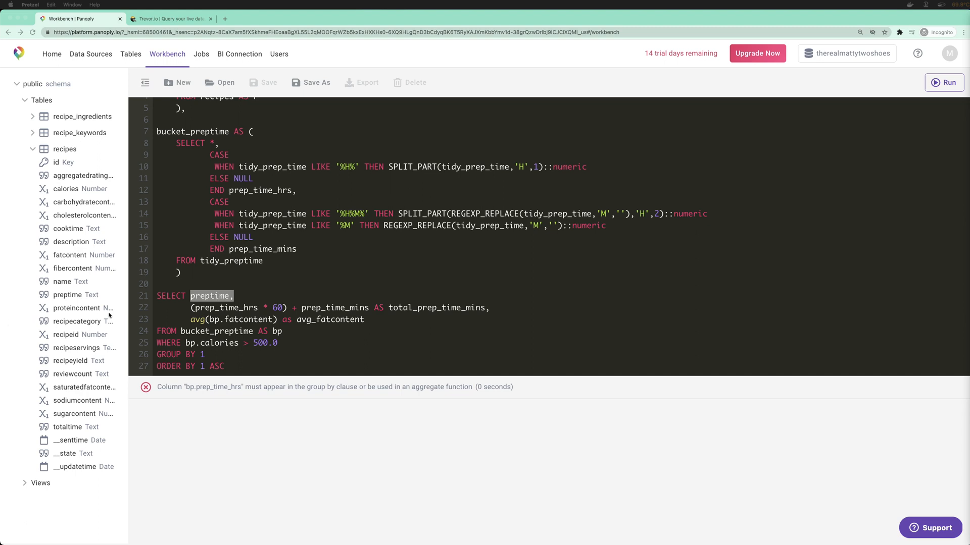
Delete the total_prep_time_mins expression from the final SELECT
click(297, 306)
click(297, 307)
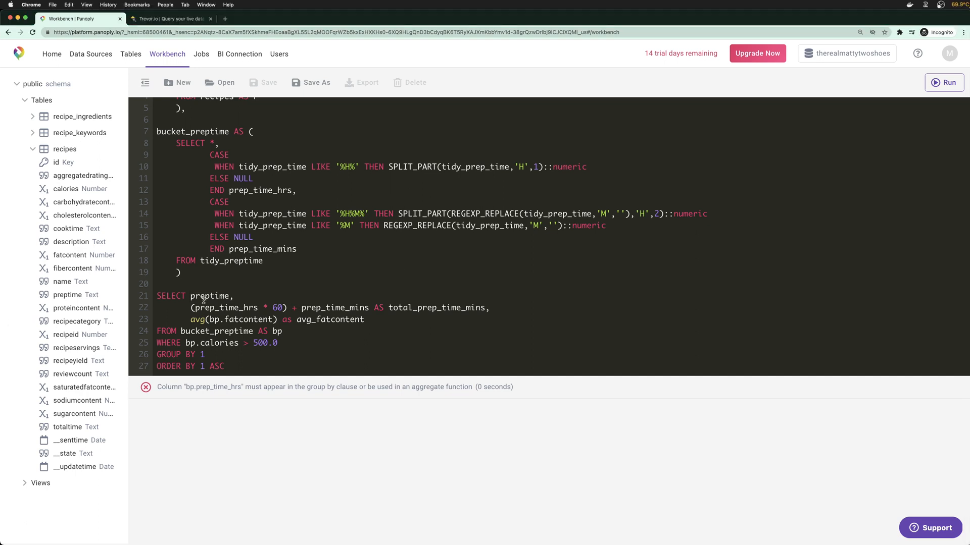
drag(190, 308, 490, 308)
key(super+c)
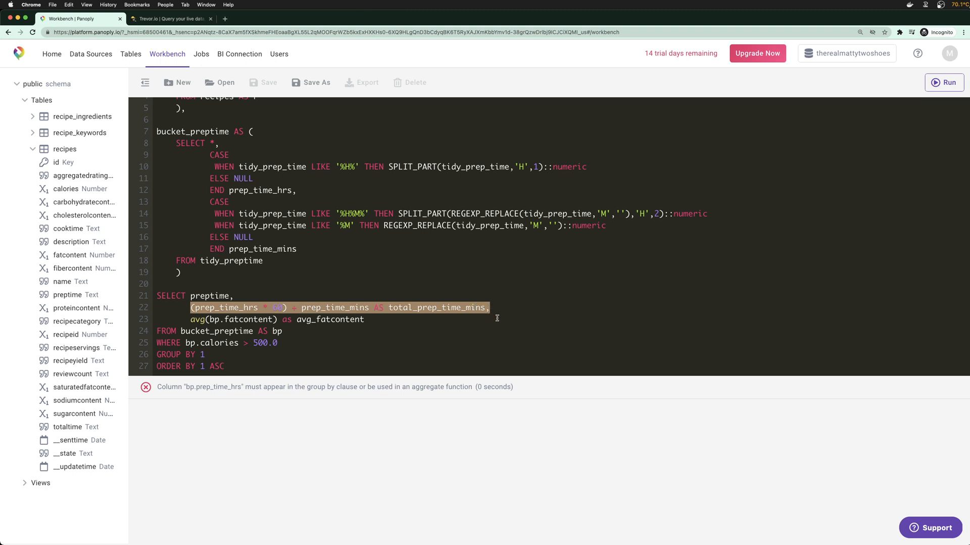
key(BackSpace)
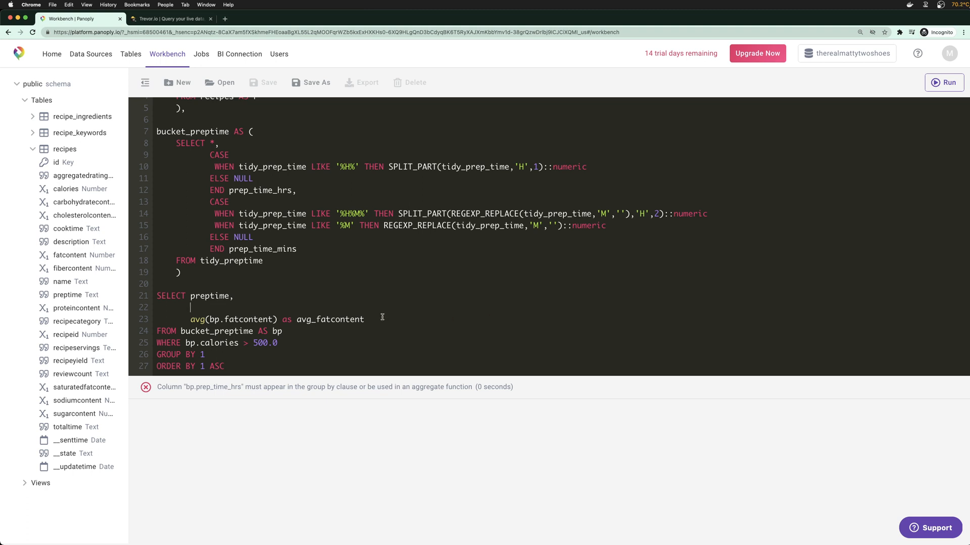
key(Down)
key(super+shift+Right)
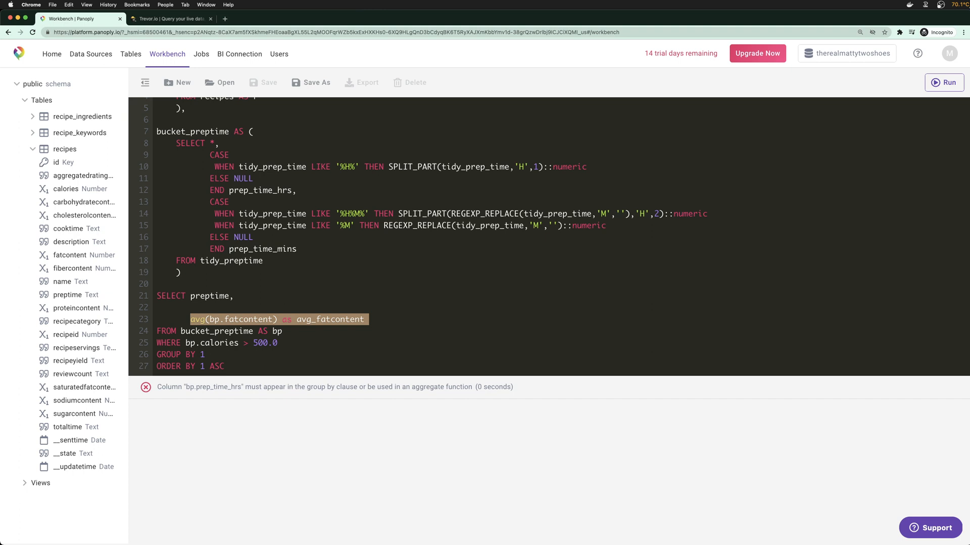
Wrap the final query in an indented data_prep CTE, adding a comma after the previous CTE
key(Up)
key(Up)
key(Up)
key(Return)
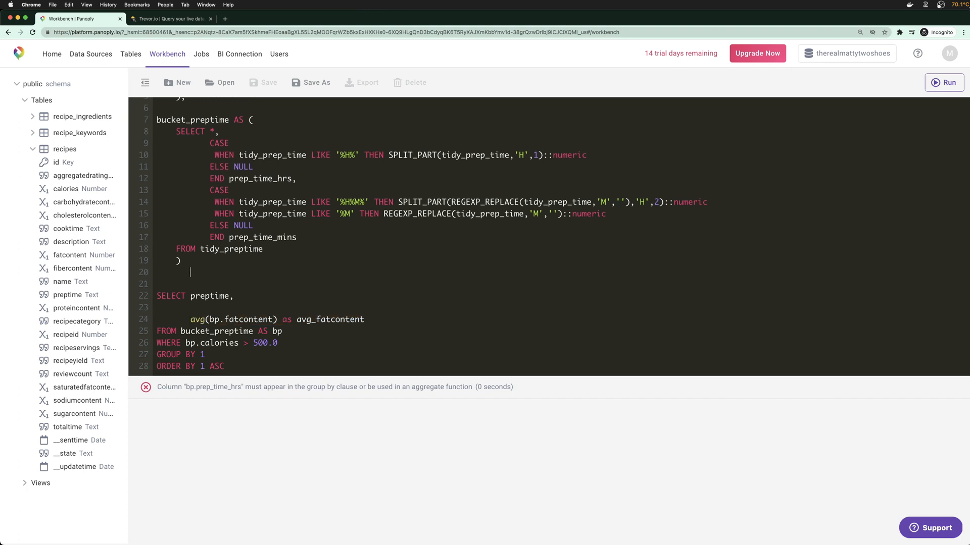
text(data_prep AS ()
key(Return)
text())
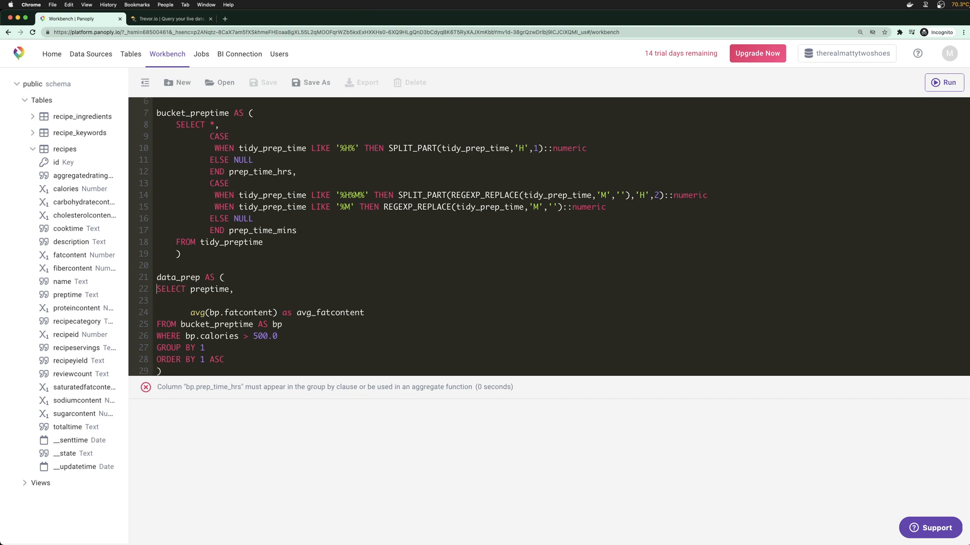
drag(156, 289, 229, 359)
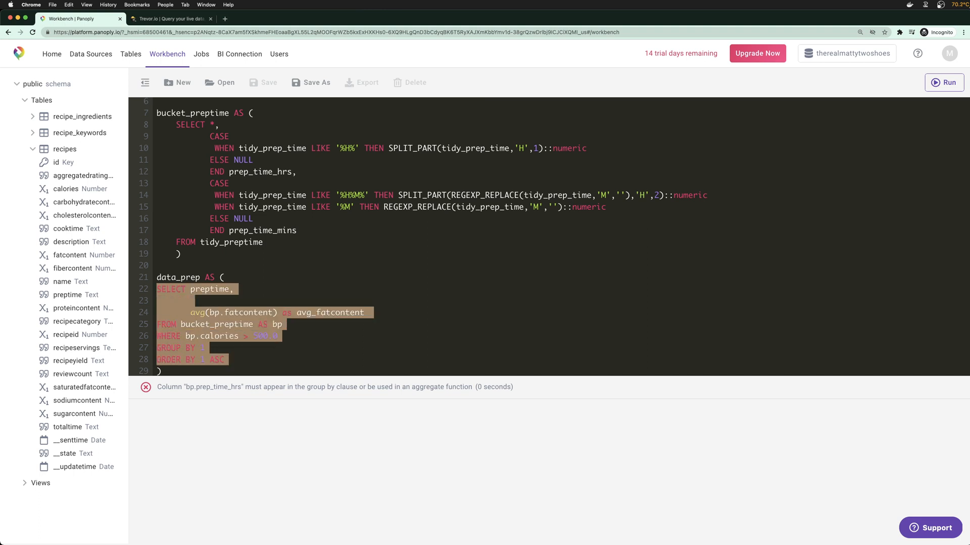
key(Tab)
click(409, 310)
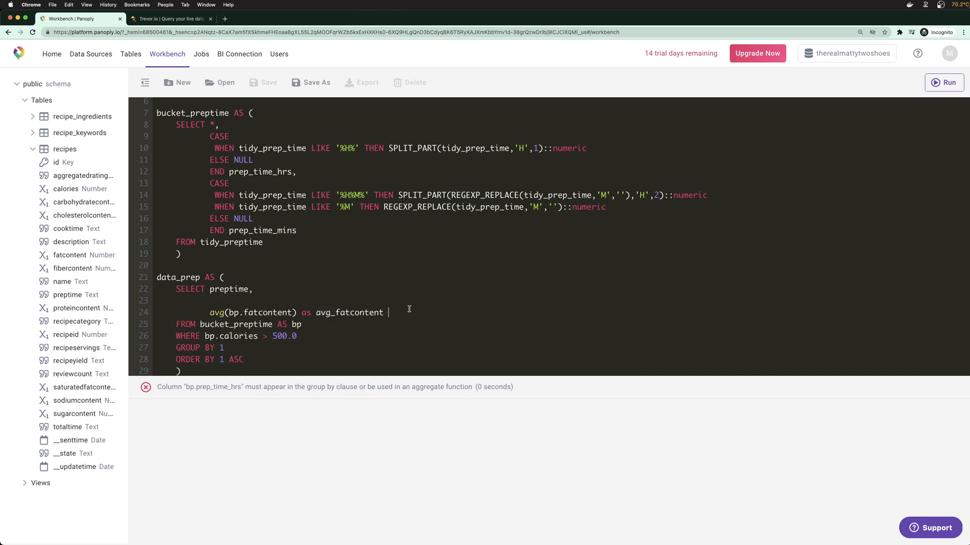
text(,)
click(273, 278)
scroll(222, 270, up, 1)
drag(538, 382, 534, 459)
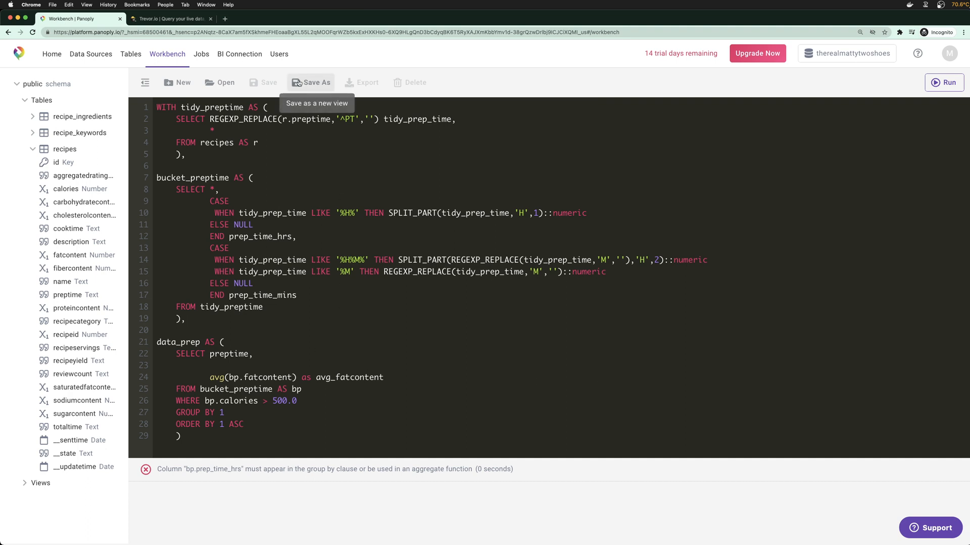
Add a closing SELECT * FROM data_prep query after the CTE block
click(162, 173)
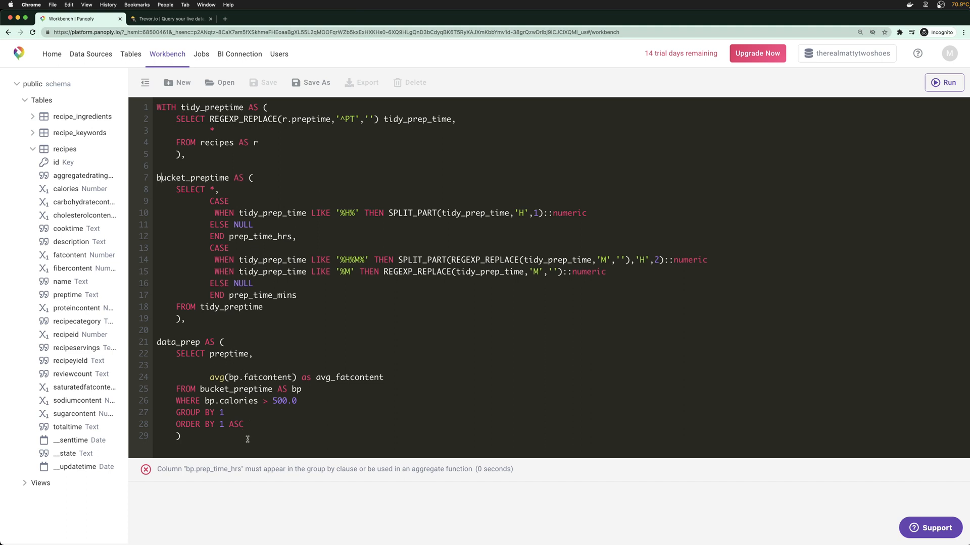
key(Return)
key(Return)
text(SELECT *)
key(Return)
text(FR)
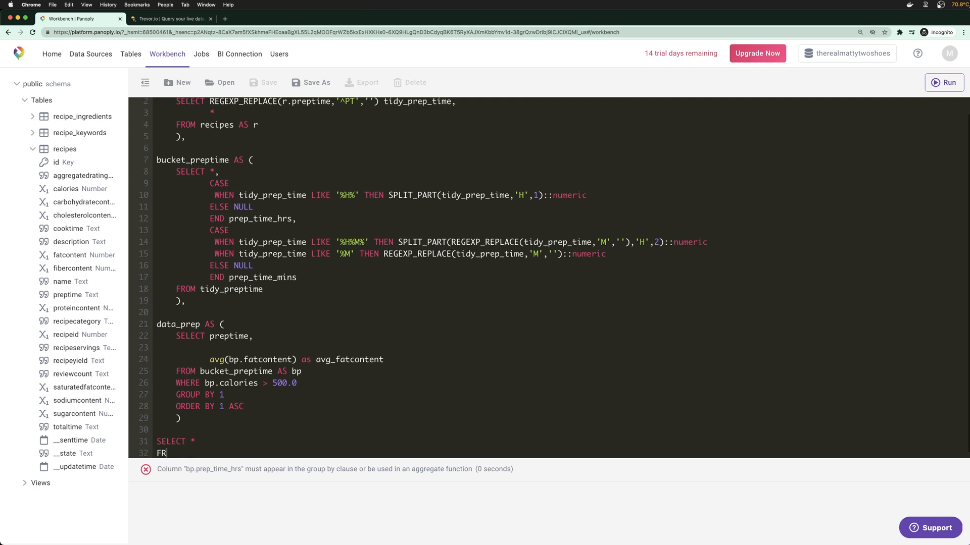
text(OM data_prep)
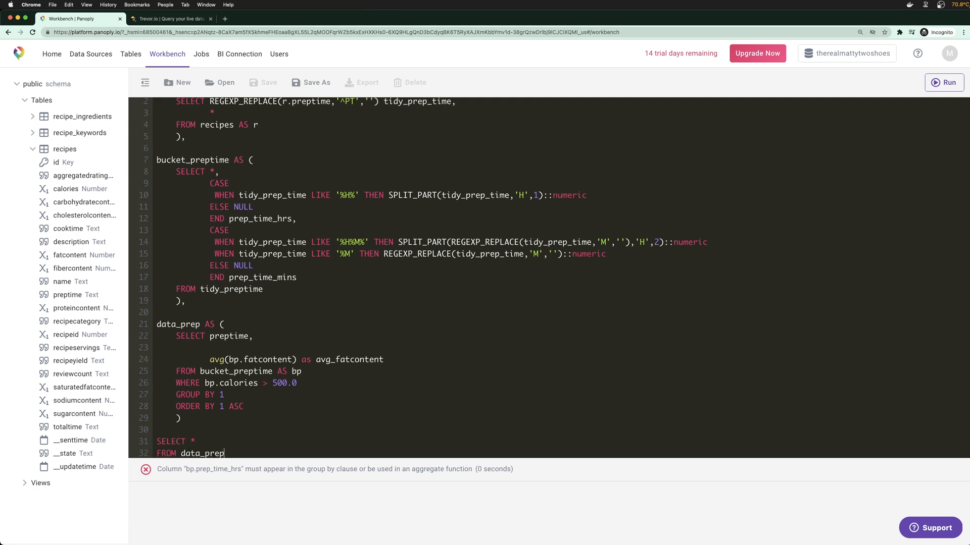
Restore the total prep time expression on line 23 of data_prep
click(258, 346)
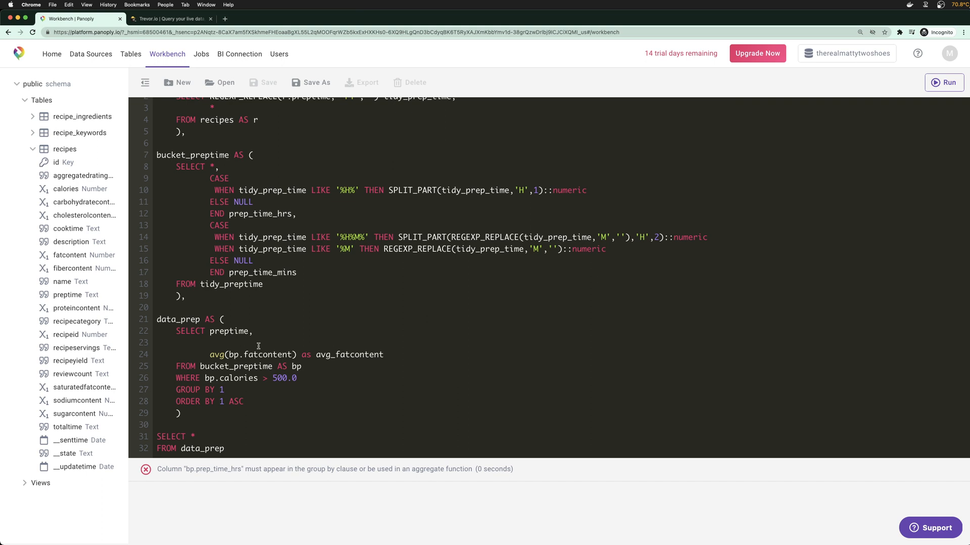
key(super+v)
triple_click(259, 346)
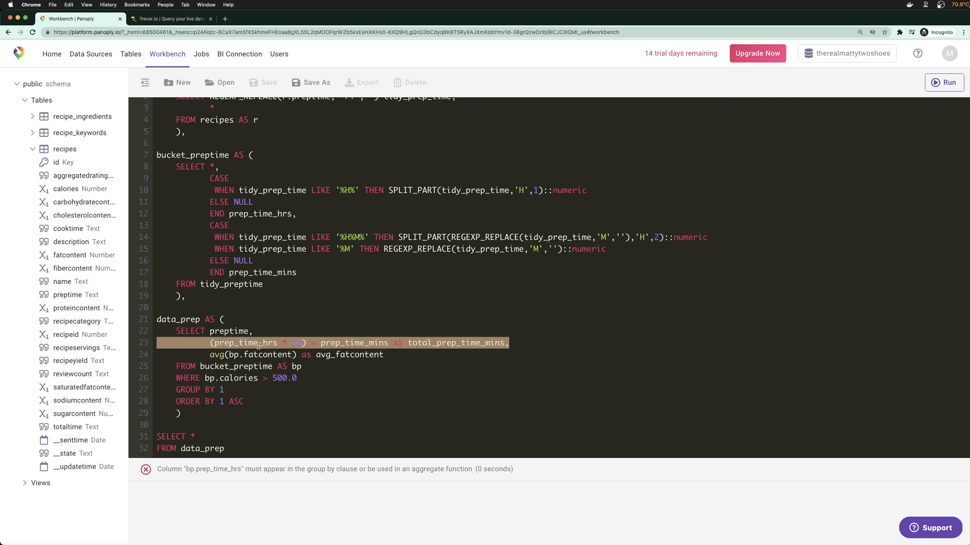
key(BackSpace)
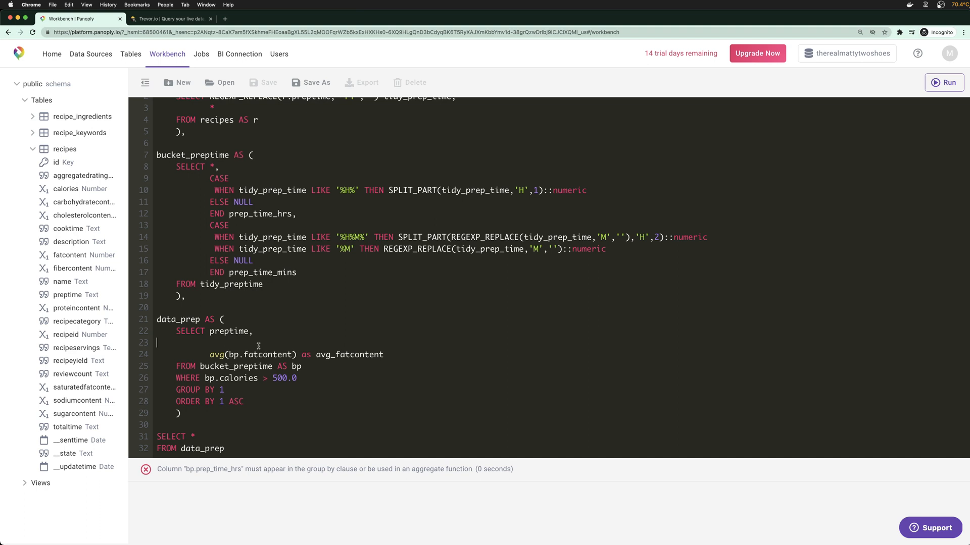
key(super+z)
triple_click(259, 346)
key(super+c)
key(Right)
Rewrite data_prep's columns as preptime, prep_time_hrs, prep_time_mins and fatcontent, without the total alias
click(213, 343)
key(BackSpace)
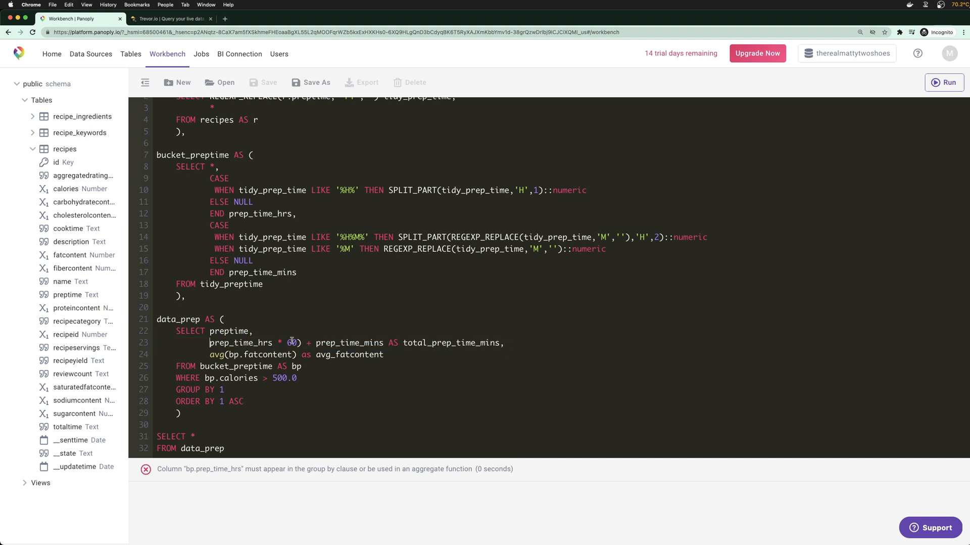
drag(297, 344, 279, 346)
key(BackSpace)
click(284, 347)
key(BackSpace)
key(BackSpace)
key(BackSpace)
key(BackSpace)
key(BackSpace)
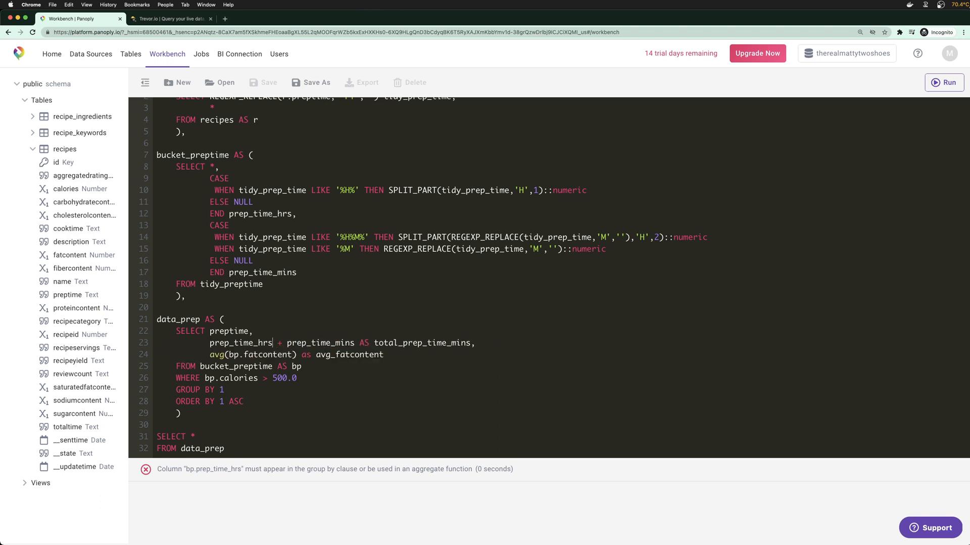
text(,)
key(Return)
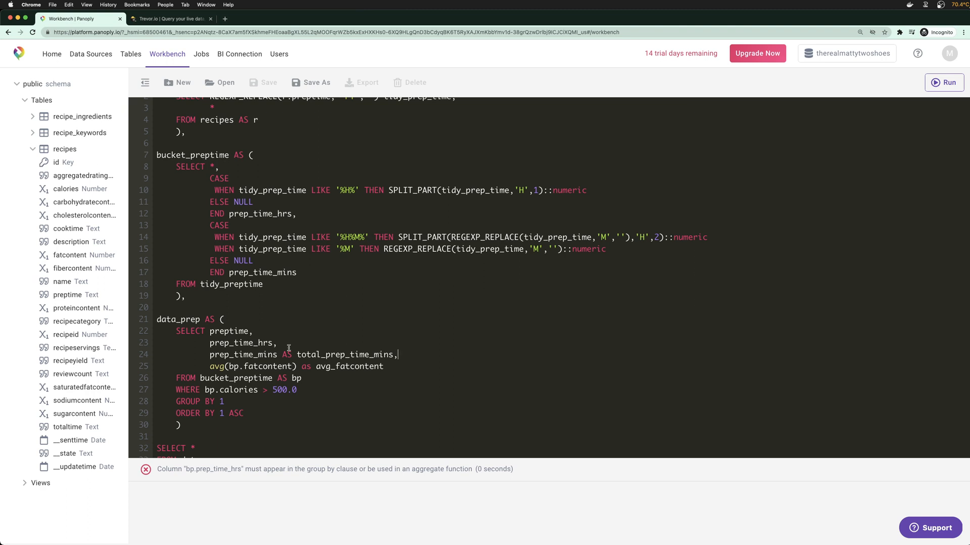
drag(277, 355, 355, 367)
key(BackSpace)
key(BackSpace)
key(BackSpace)
key(BackSpace)
drag(263, 366, 208, 333)
key(Right)
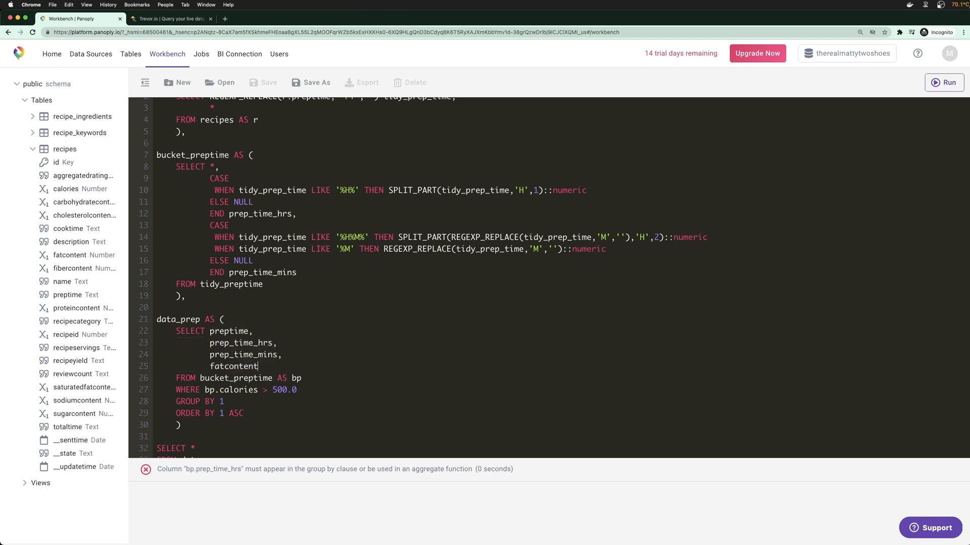
Remove the GROUP BY and ORDER BY lines and run the query
scroll(246, 353, down, 1)
drag(308, 380, 163, 379)
click(249, 377)
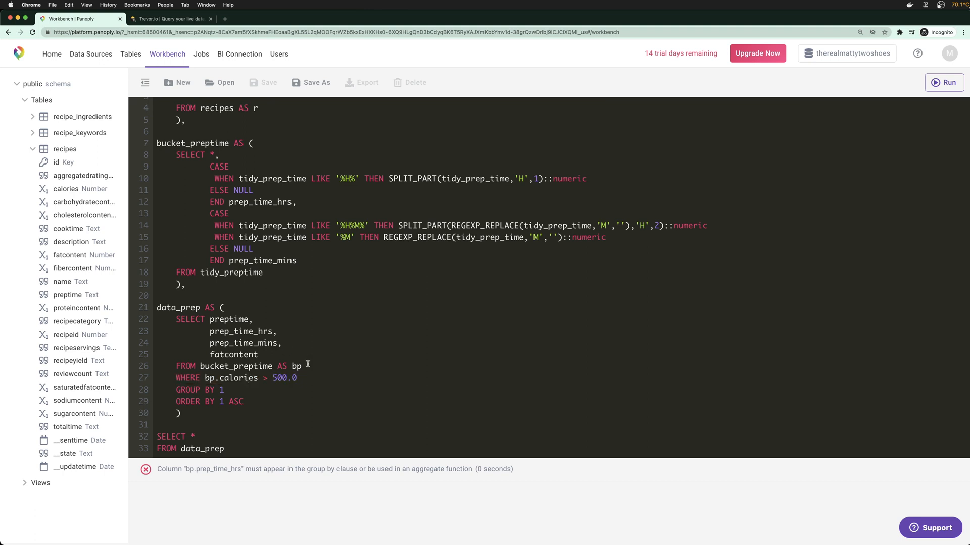
triple_click(263, 390)
key(BackSpace)
key(BackSpace)
key(shift+super+Left)
key(BackSpace)
key(BackSpace)
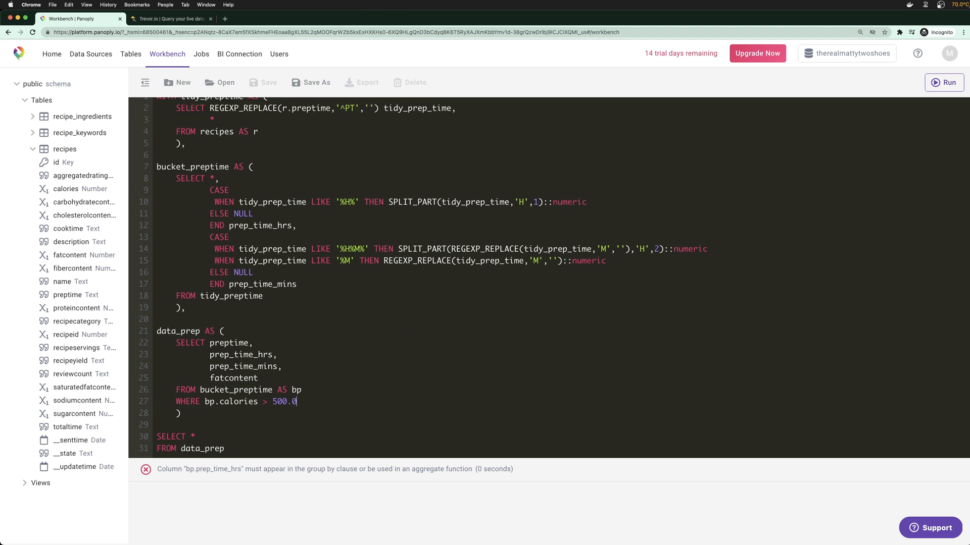
key(Return)
key(BackSpace)
key(BackSpace)
key(super+Return)
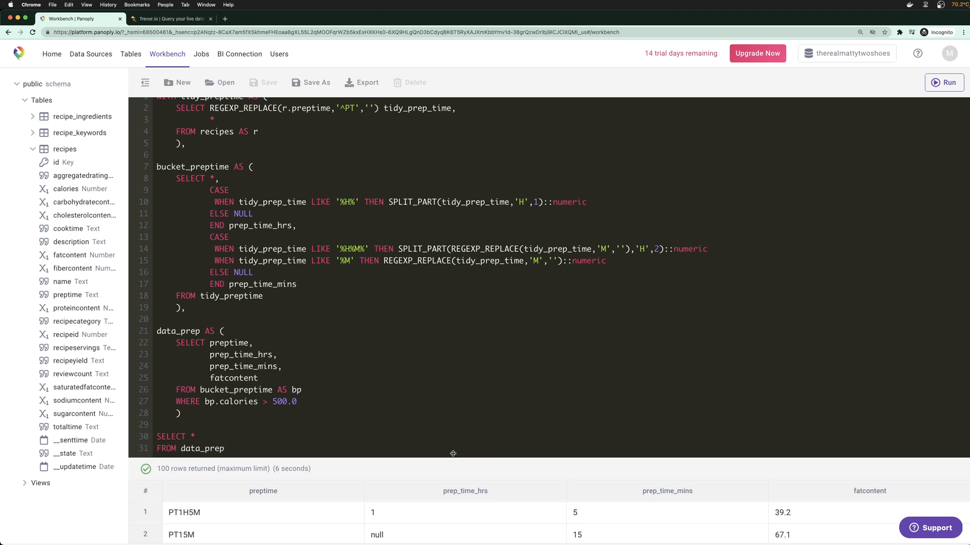
Enlarge the results area and inspect the null hours values for short recipes
drag(443, 472, 443, 352)
double_click(376, 394)
double_click(371, 418)
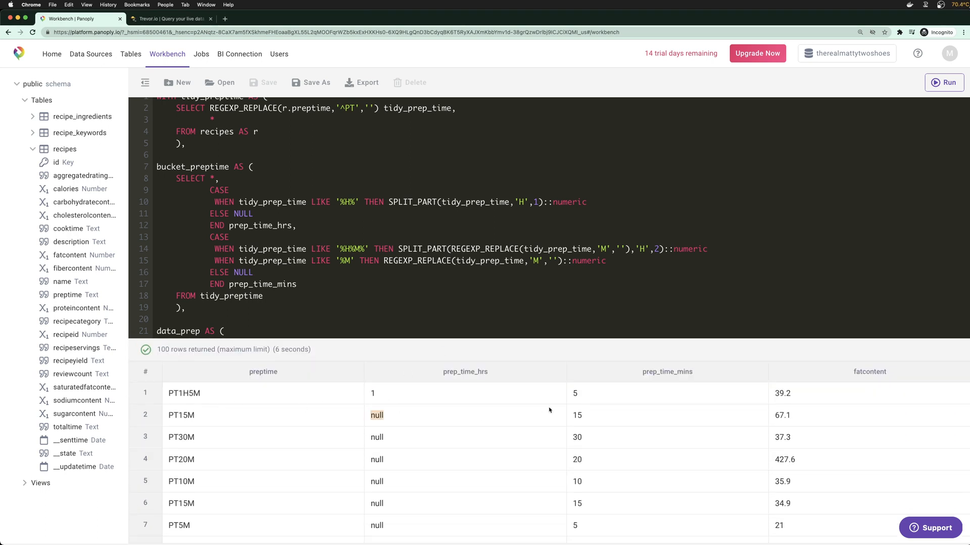
click(579, 400)
Change both CASE defaults for hours and minutes from ELSE NULL to ELSE 0
double_click(236, 214)
text(0)
double_click(239, 272)
text(0)
Make data_prep select * ahead of its column list
scroll(471, 237, down, 5)
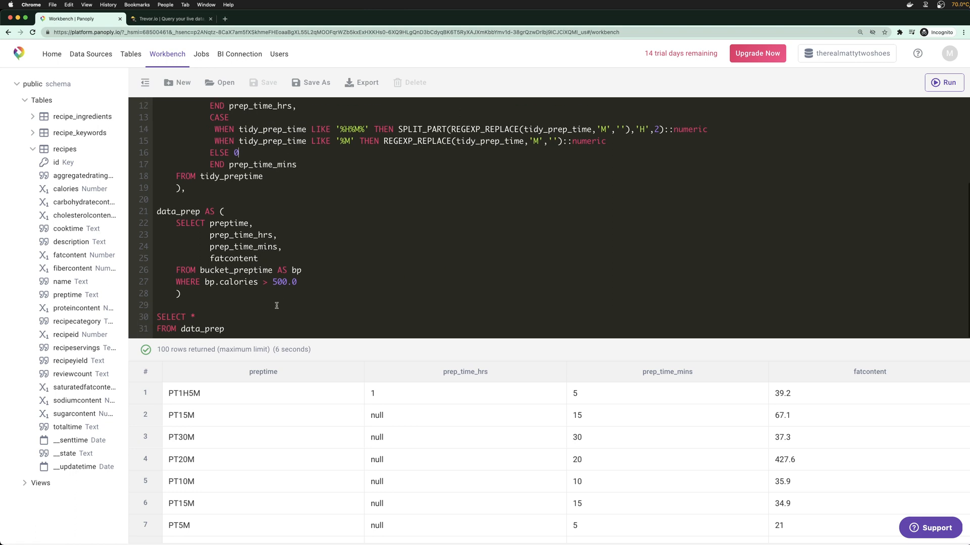
click(259, 317)
click(213, 225)
key(Return)
key(Tab)
key(Tab)
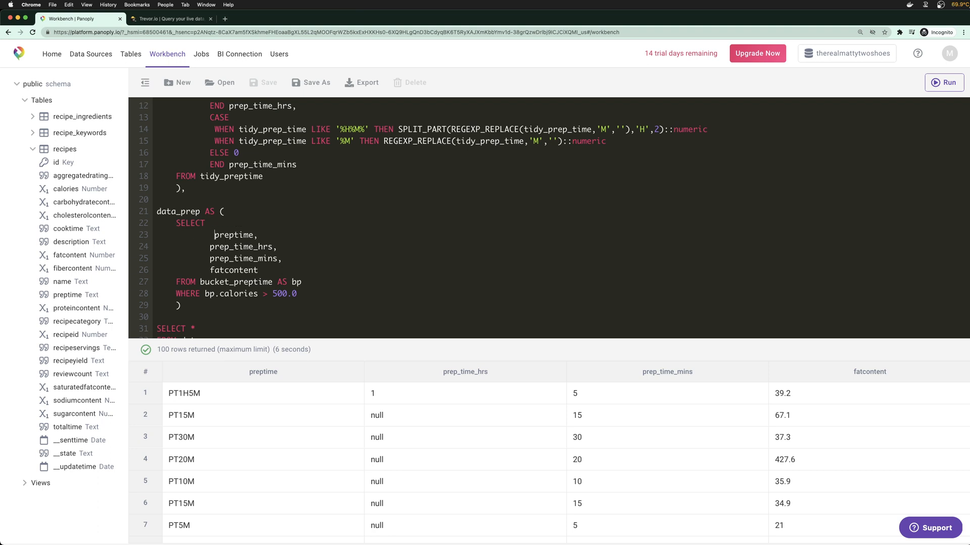
text(*)
key(Down)
key(BackSpace)
Replace the column lines with (prep_time_hrs * 60) + prep_time_mins AS total_prep_time_mins and rerun
drag(210, 235, 277, 265)
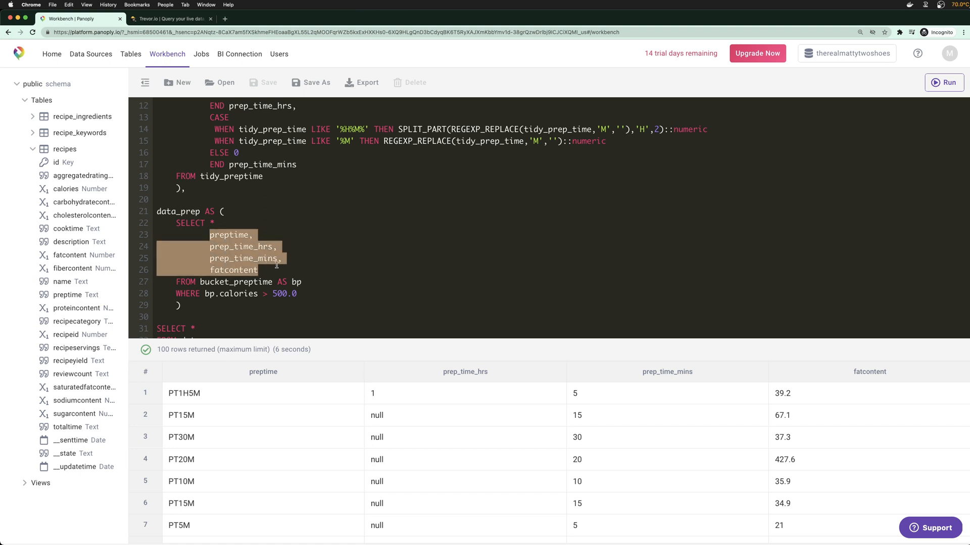
key(super+v)
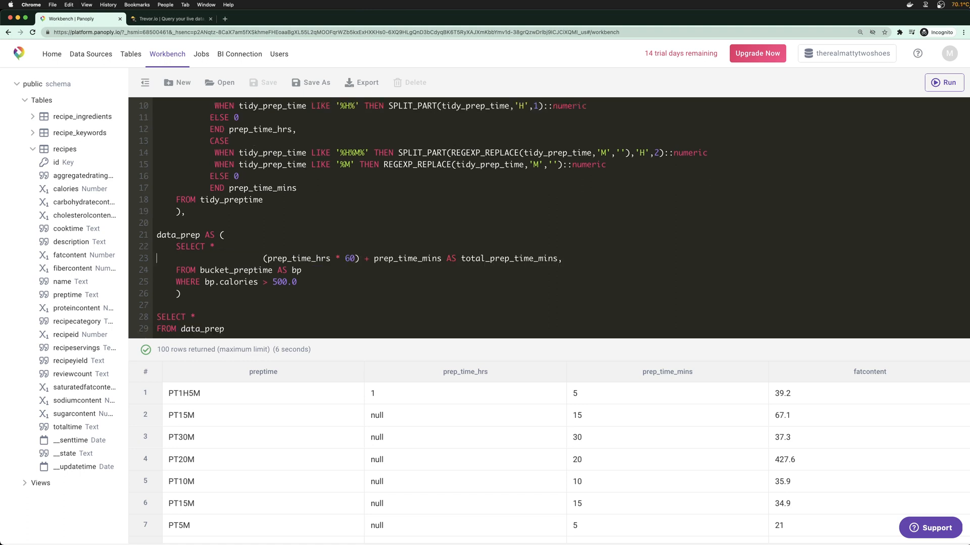
key(BackSpace)
key(BackSpace)
key(BackSpace)
key(BackSpace)
key(BackSpace)
key(BackSpace)
key(BackSpace)
key(BackSpace)
key(BackSpace)
key(BackSpace)
key(BackSpace)
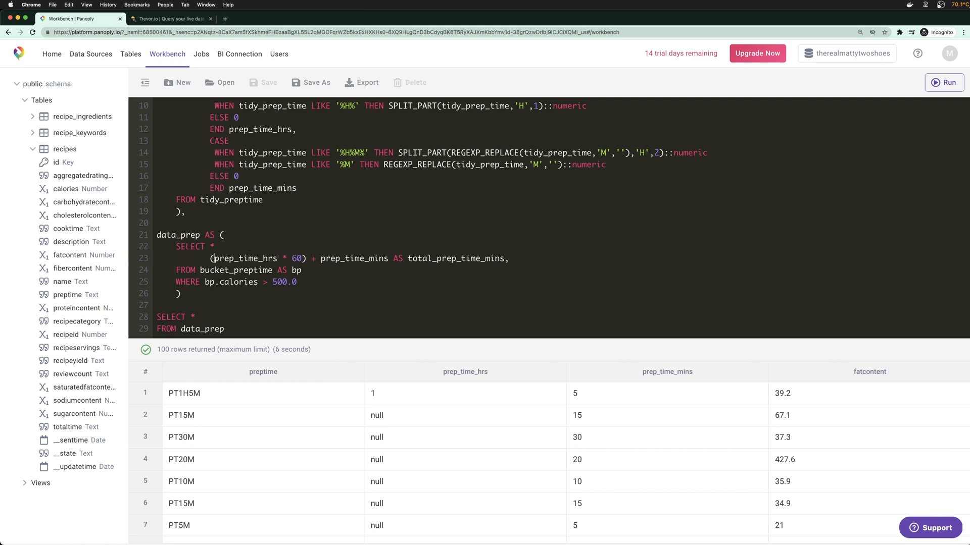
key(BackSpace)
text(,)
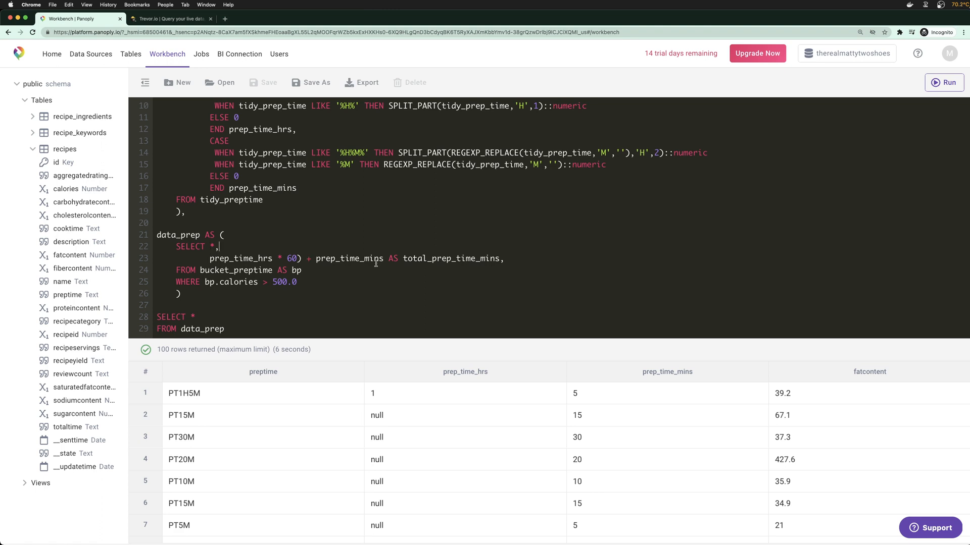
click(211, 258)
text(()
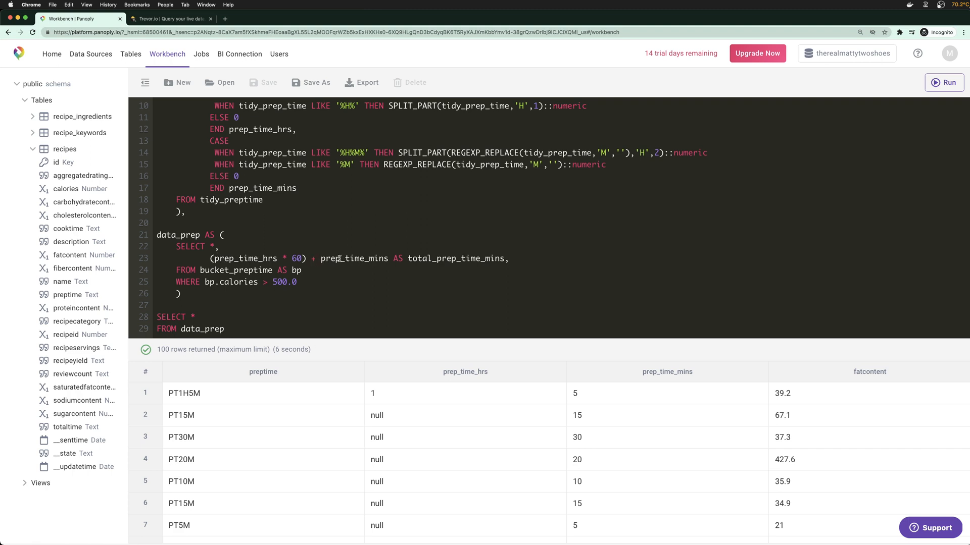
click(514, 259)
click(308, 284)
click(291, 330)
key(super+Return)
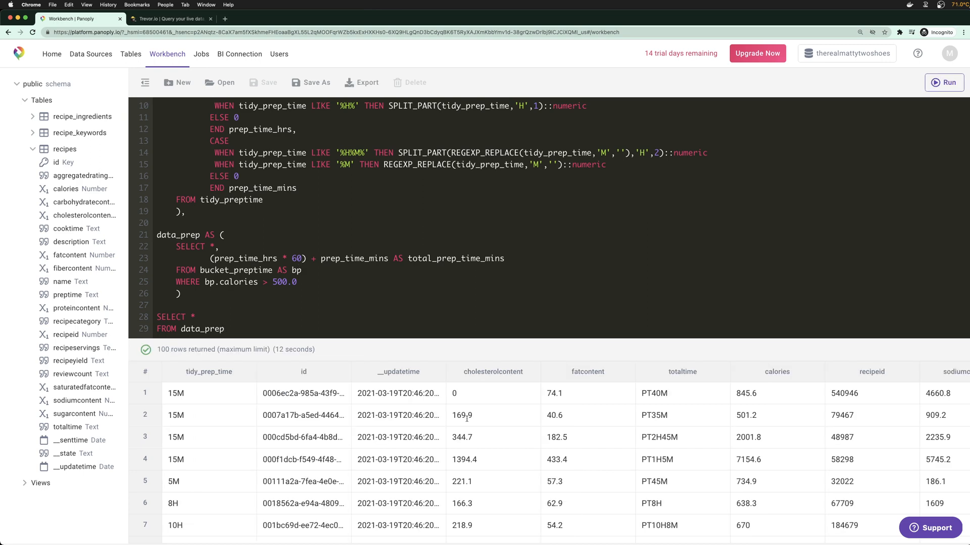
Check the tidy_prep_time and total_prep_time_mins results, then remove the * from the final SELECT
scroll(553, 415, right, 10)
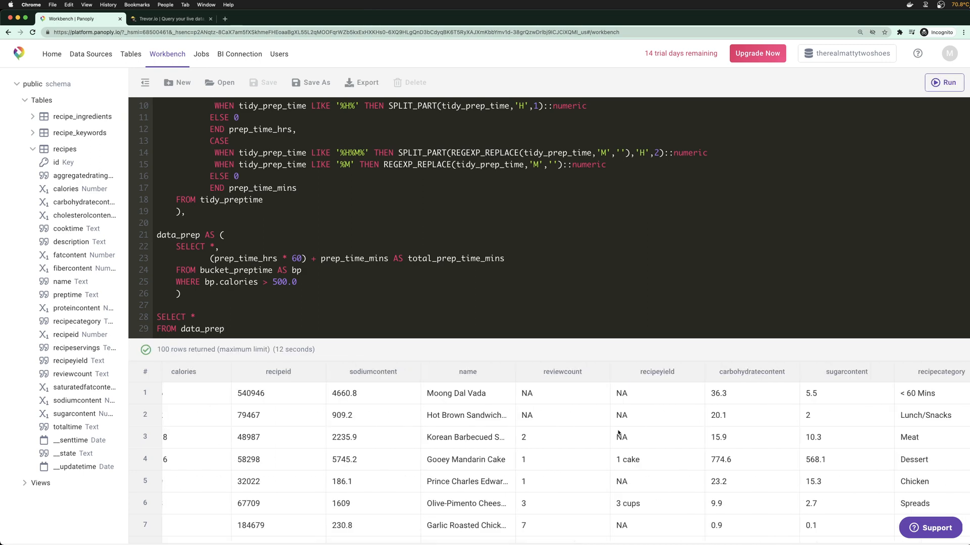
scroll(617, 431, left, 10)
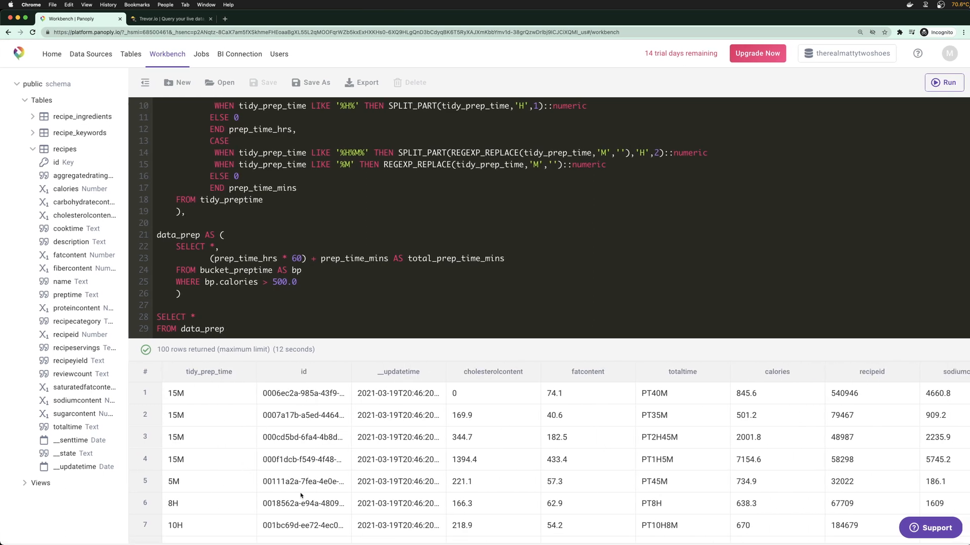
scroll(260, 527, right, 5)
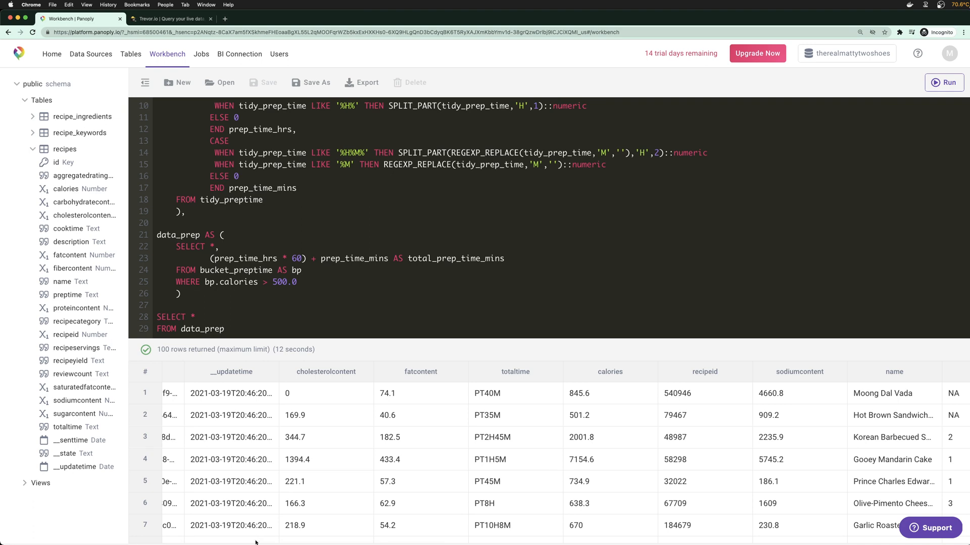
scroll(251, 532, right, 10)
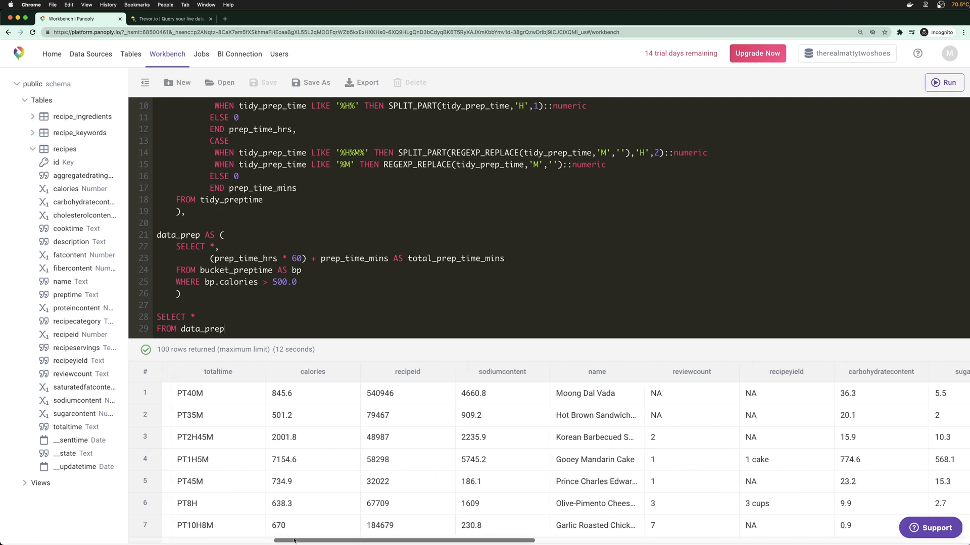
drag(403, 535, 774, 533)
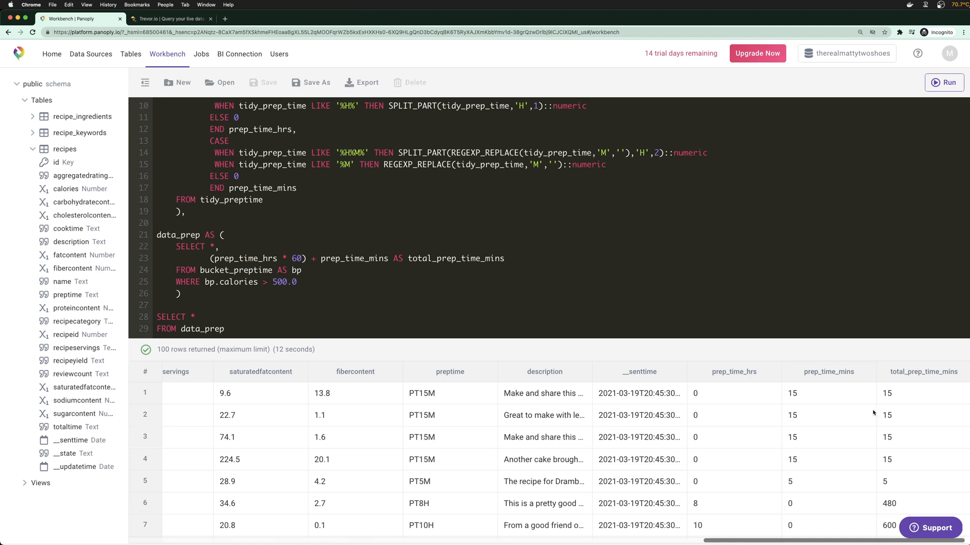
scroll(863, 421, down, 8)
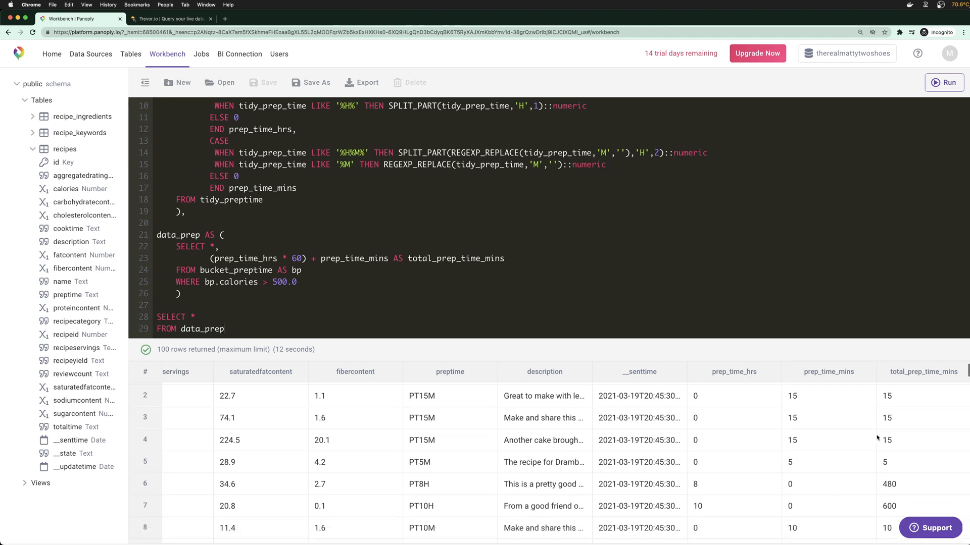
scroll(903, 463, down, 4)
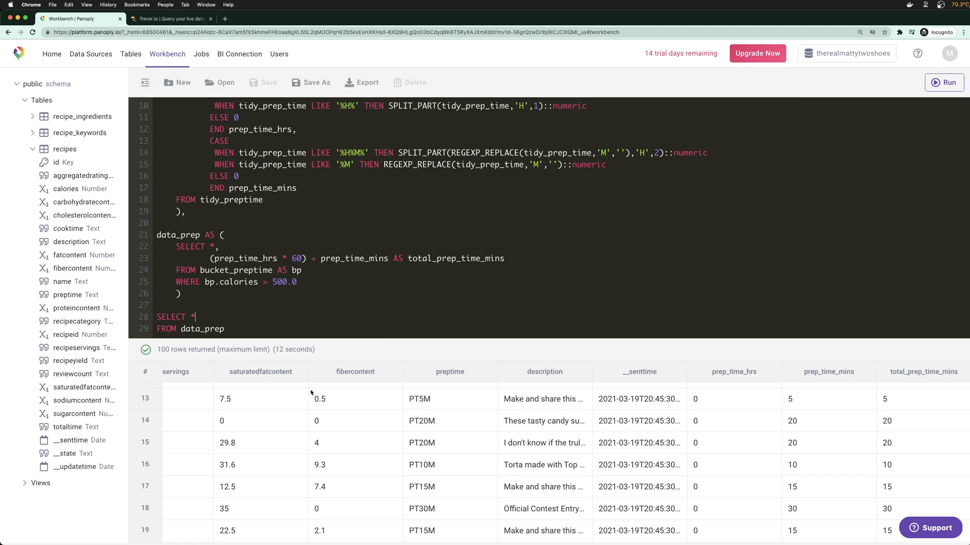
scroll(318, 404, left, 10)
scroll(328, 412, left, 8)
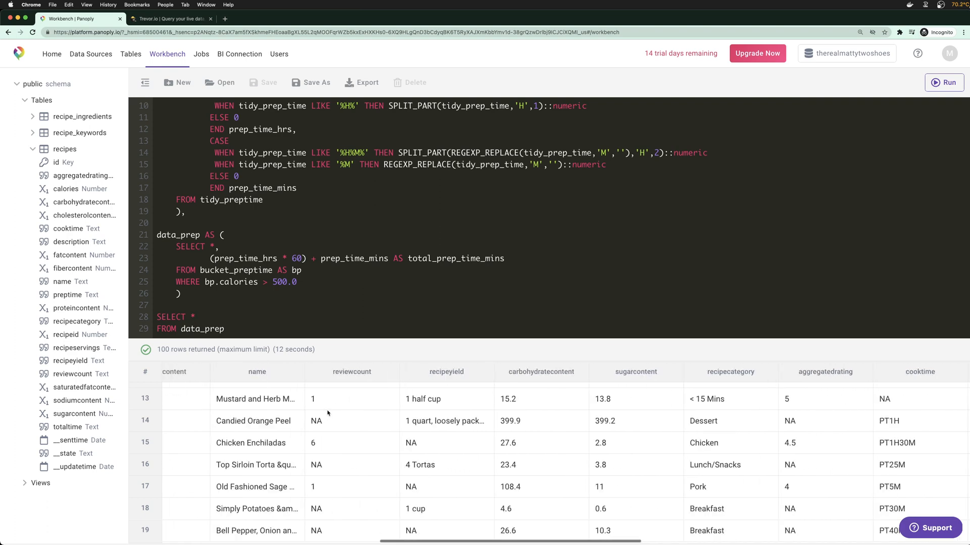
click(231, 318)
key(BackSpace)
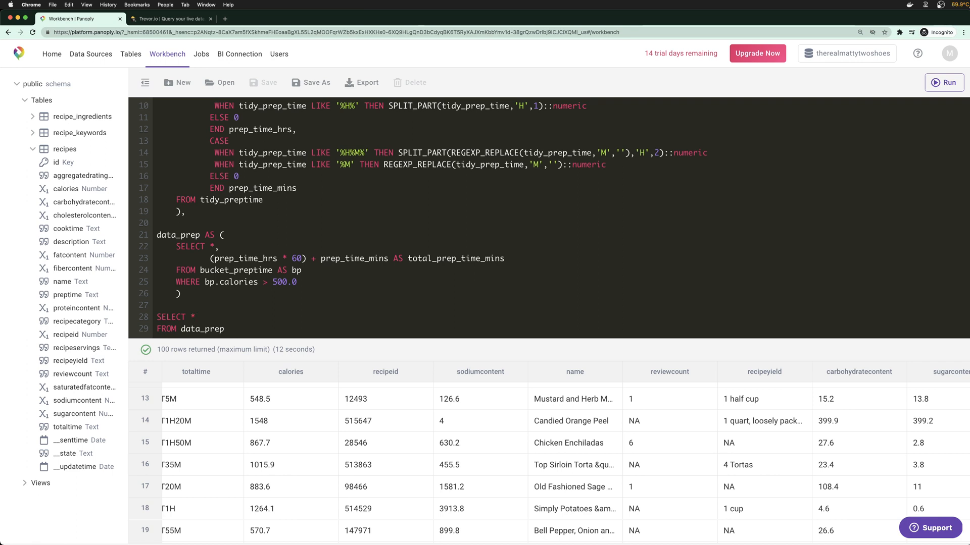
text(recipe)
key(BackSpace)
key(BackSpace)
key(BackSpace)
text(ipeid,)
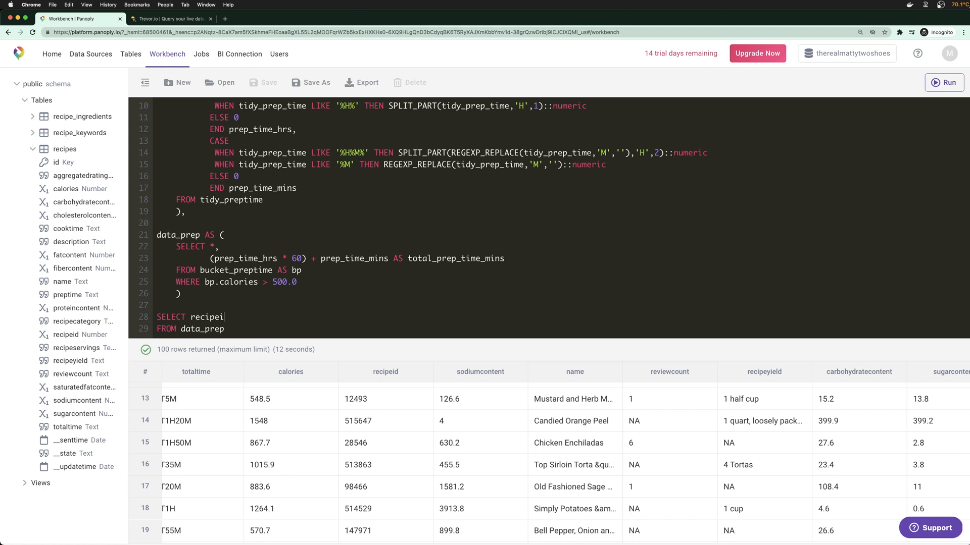
key(Return)
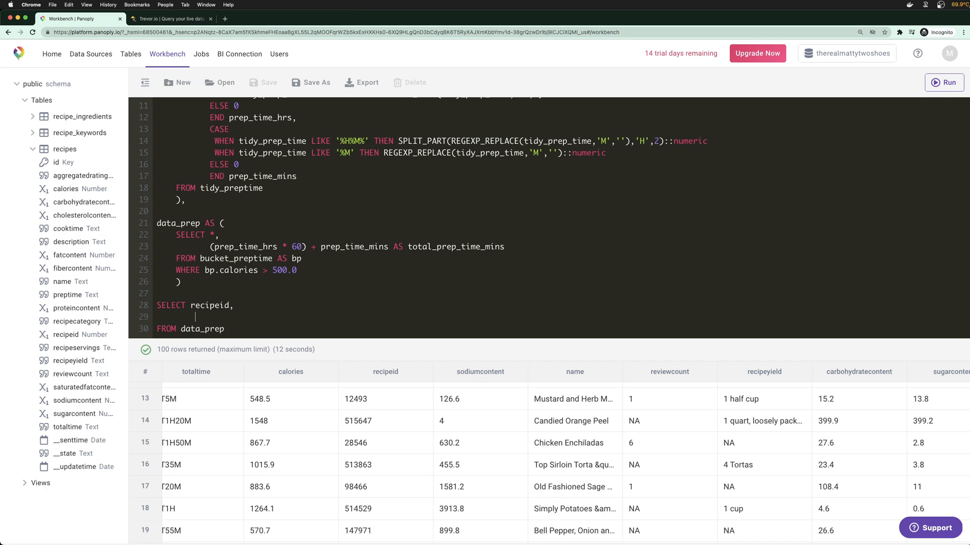
key(BackSpace)
key(BackSpace)
key(BackSpace)
key(BackSpace)
key(BackSpace)
key(BackSpace)
key(BackSpace)
key(BackSpace)
key(BackSpace)
key(BackSpace)
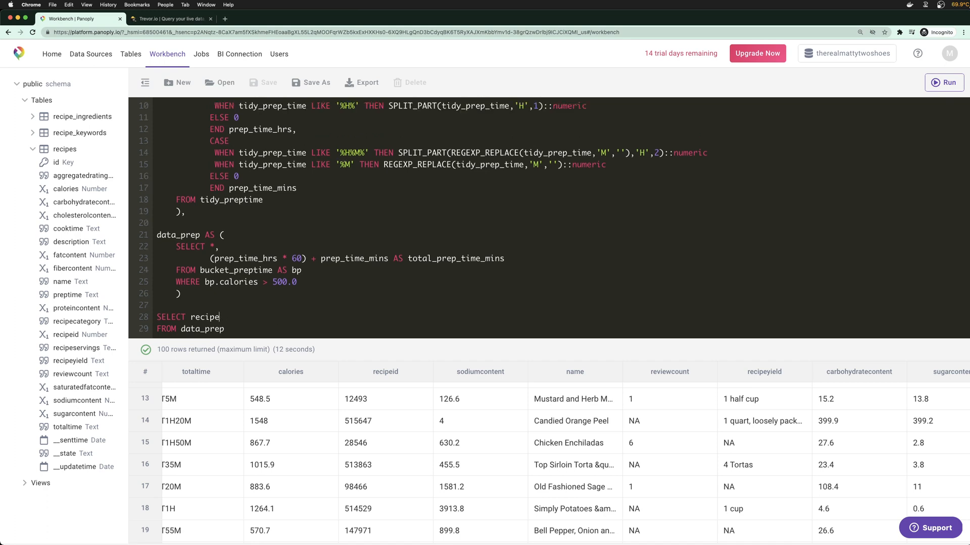
text(*)
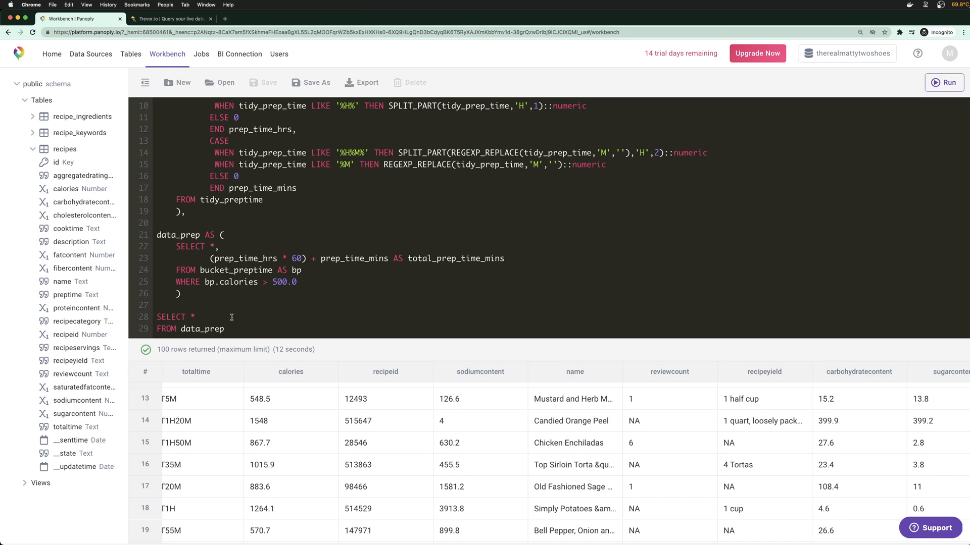
Save the query as the view recipe_preptime and show it under Views
click(311, 81)
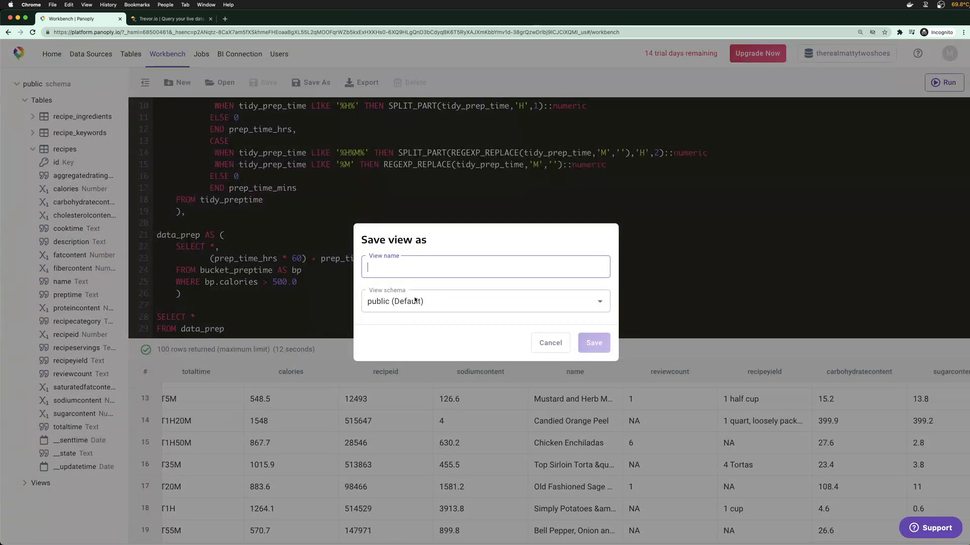
text(recipe_preptime)
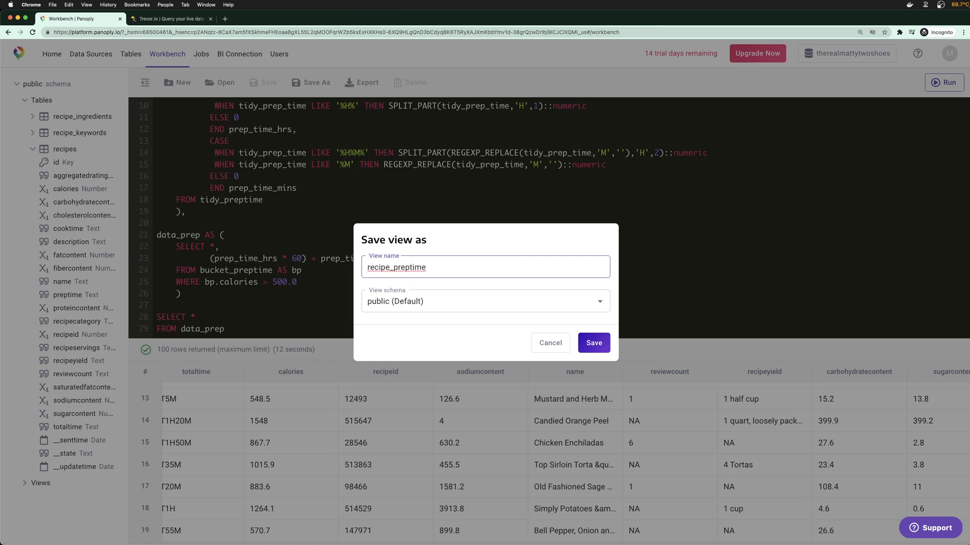
click(590, 343)
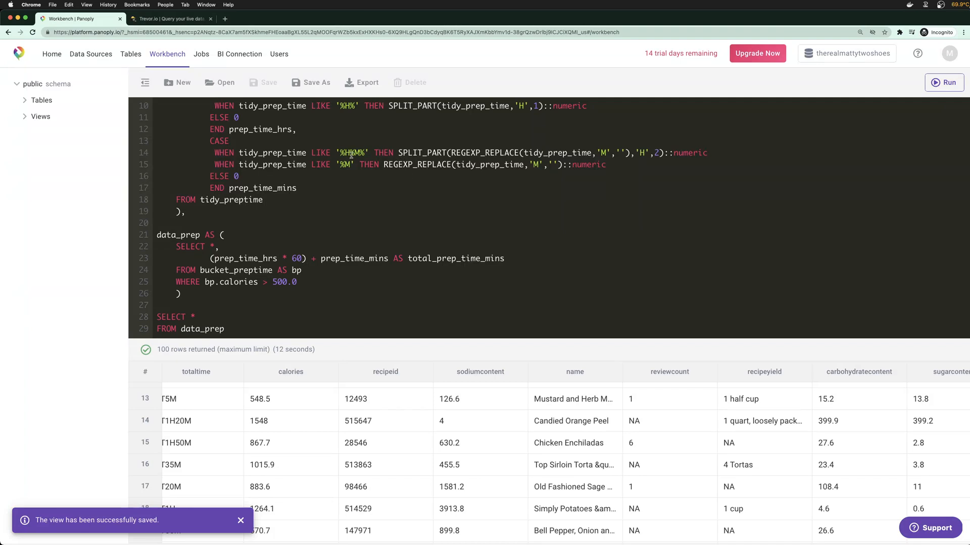
click(25, 117)
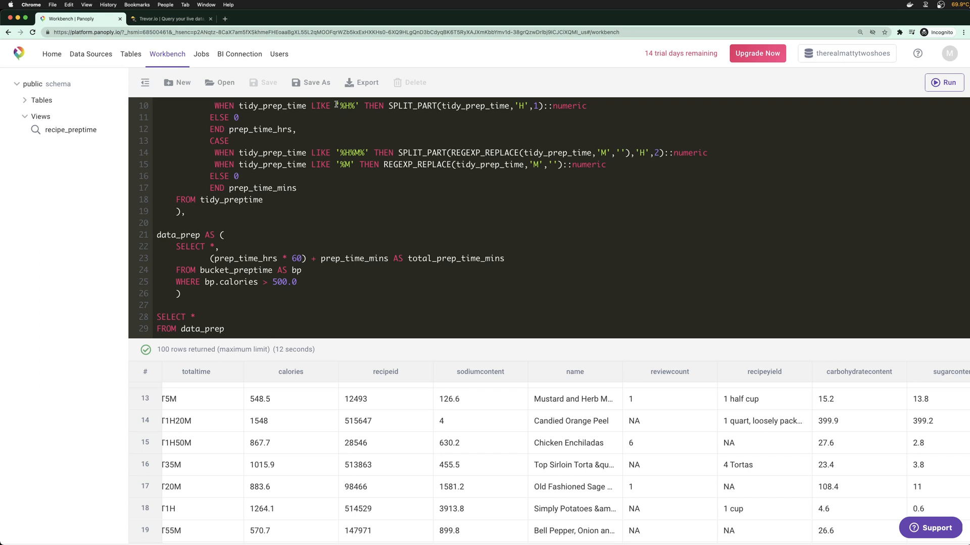
In Trevor.io, open the Database map's Table access chooser listing the three recipe tables
click(169, 18)
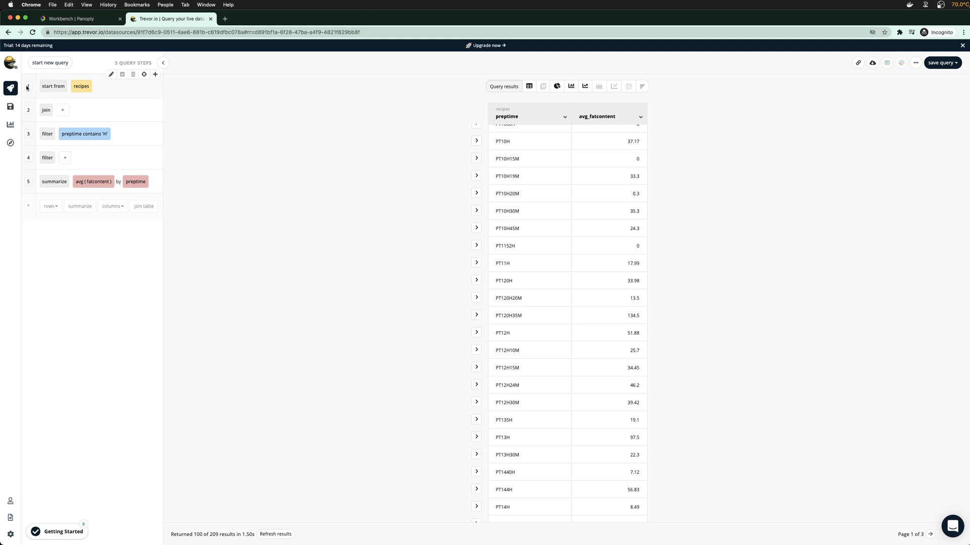
click(81, 85)
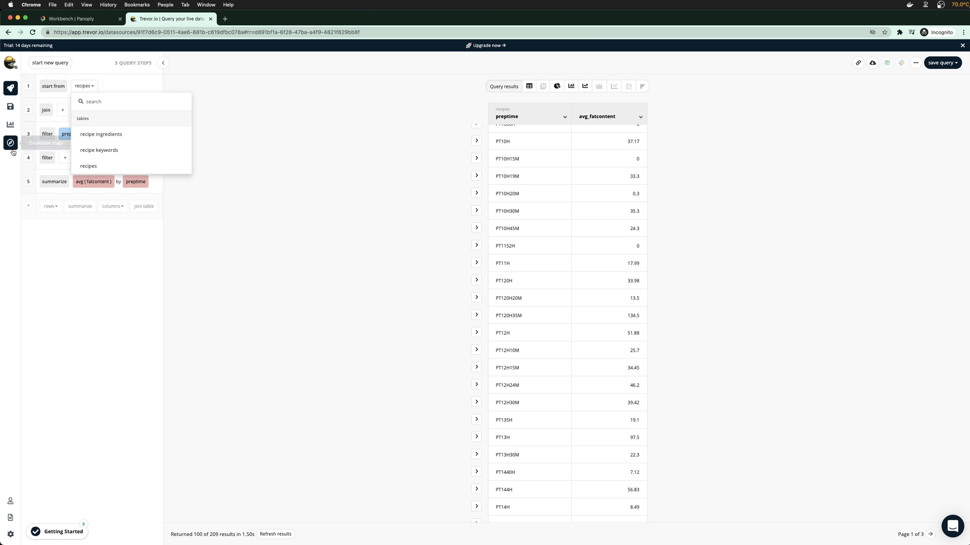
click(10, 124)
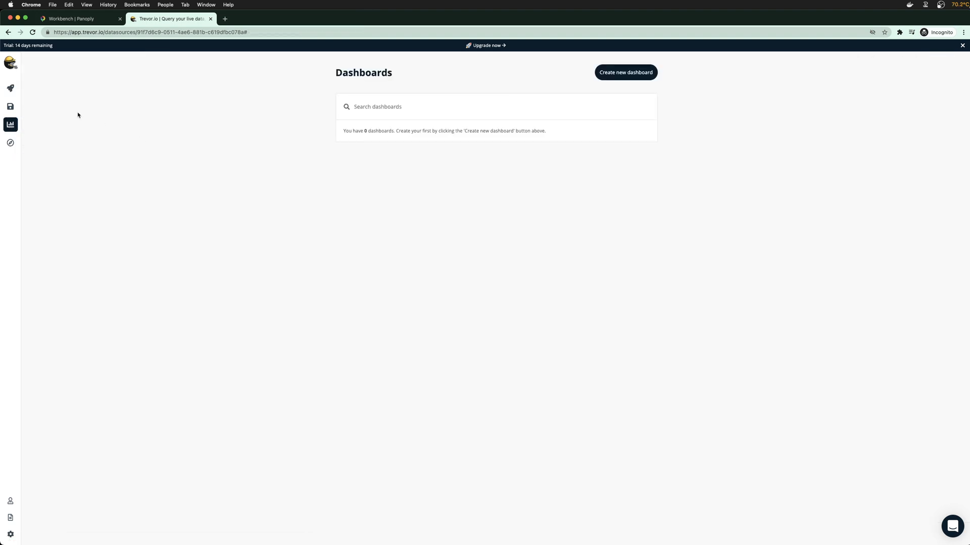
click(10, 143)
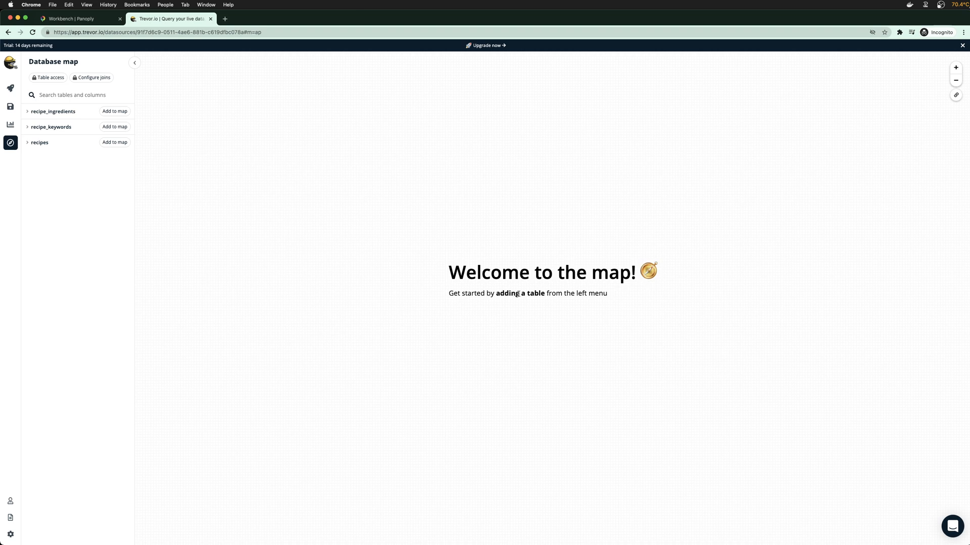
click(54, 144)
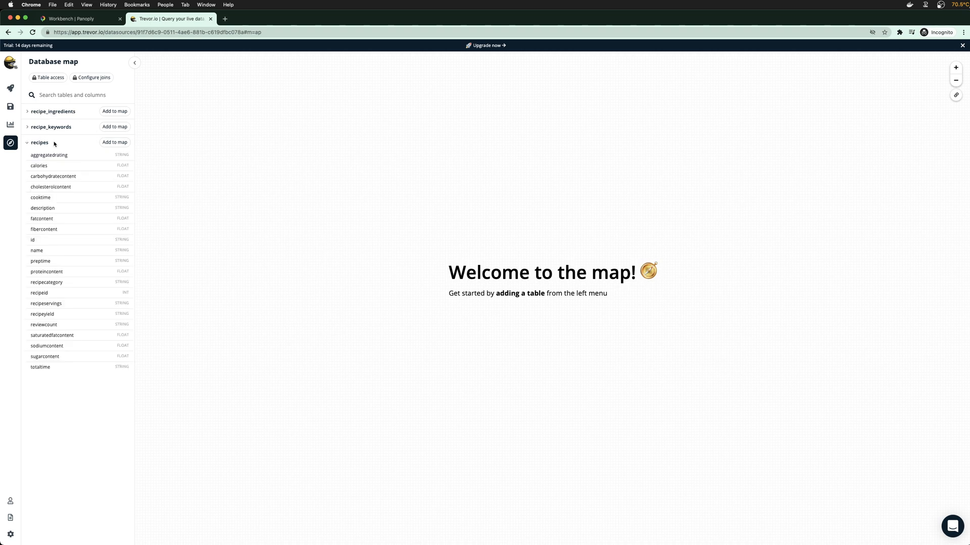
click(28, 143)
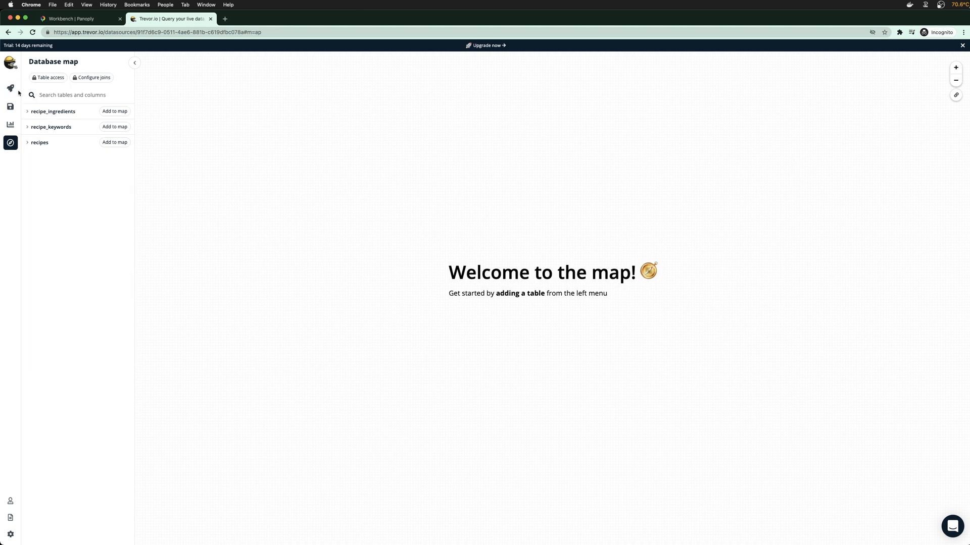
click(55, 80)
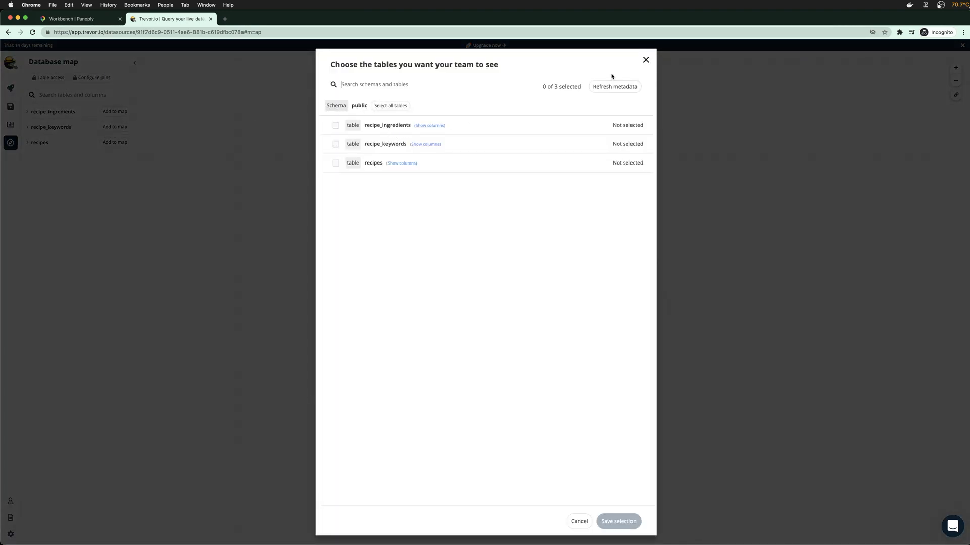
Refresh metadata, tick only recipe_preptime, and save the table-access selection
click(609, 91)
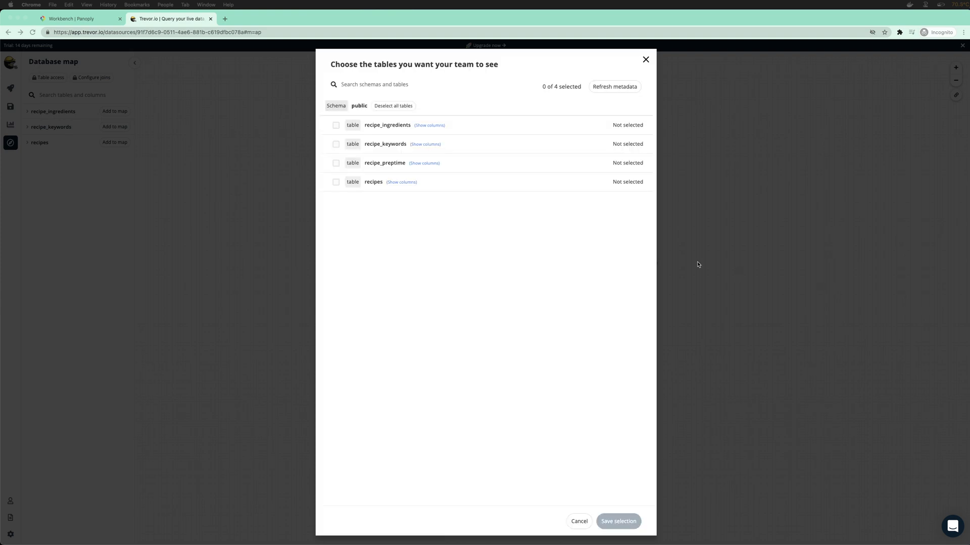
click(377, 194)
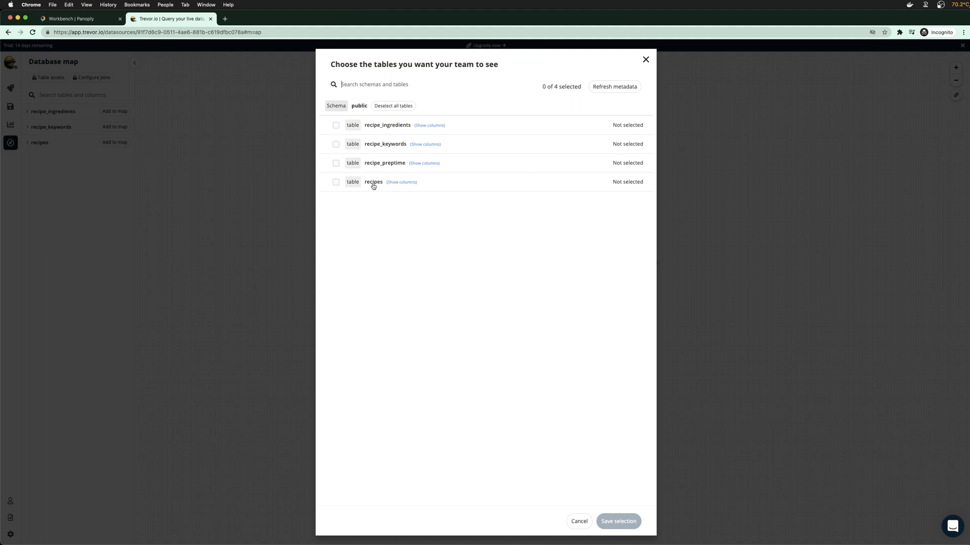
click(336, 163)
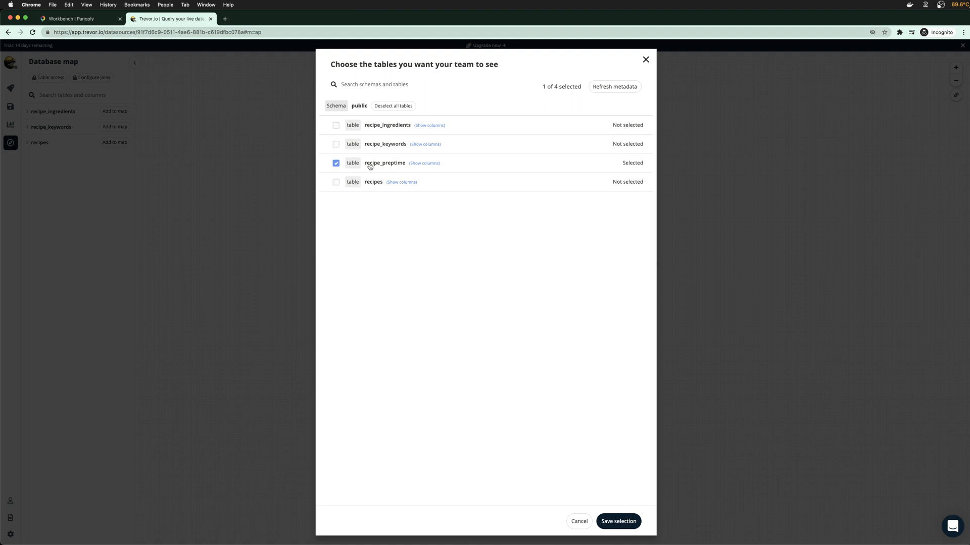
click(618, 521)
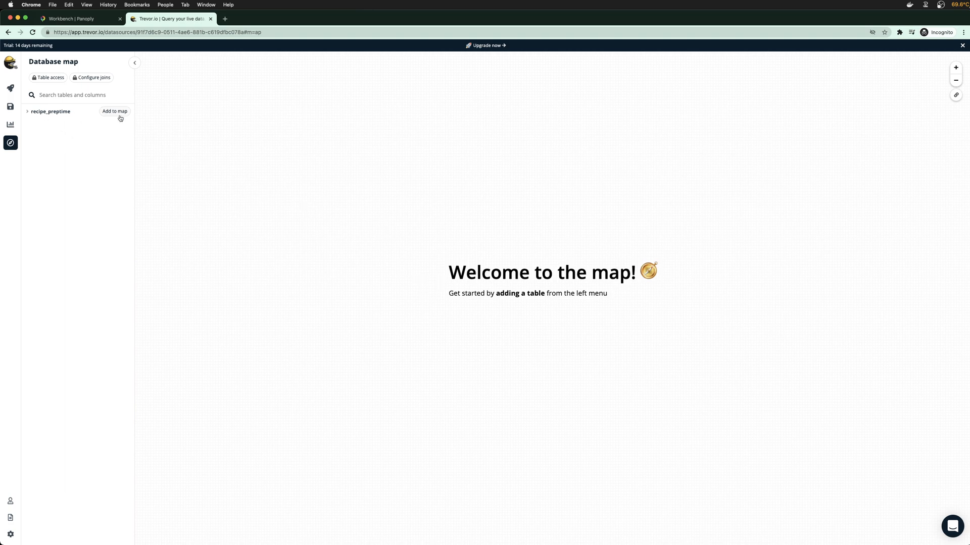
Change the query's starting source from recipes to the recipe_preptime SQL view
click(10, 88)
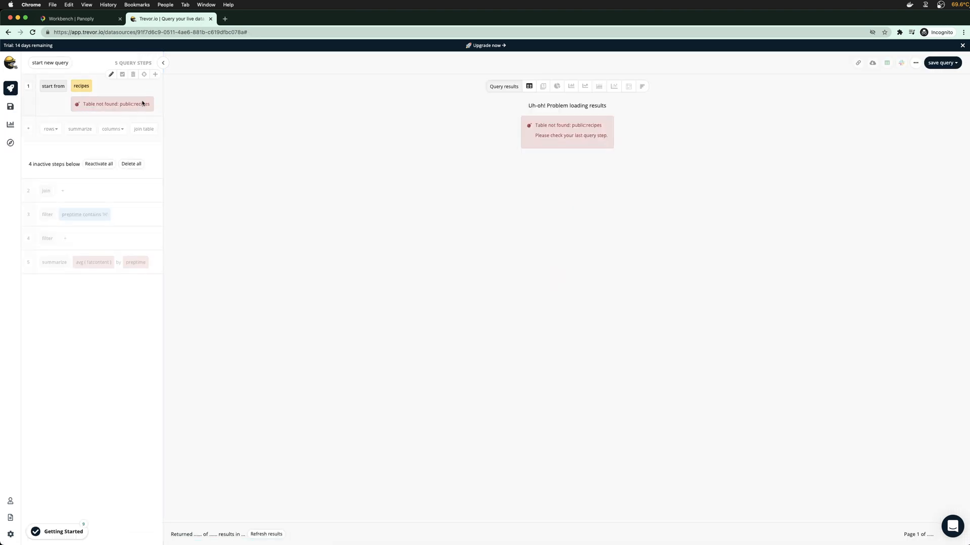
click(81, 86)
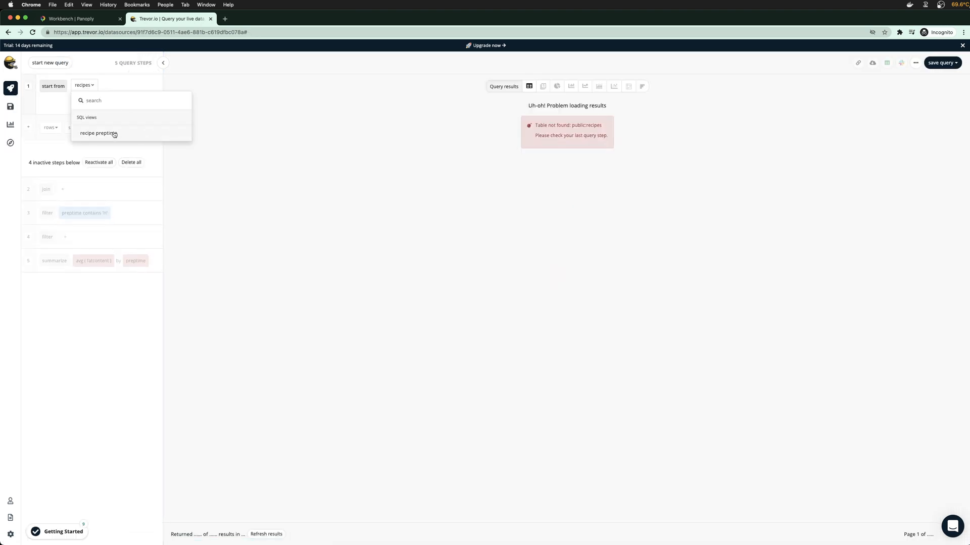
click(114, 134)
click(97, 85)
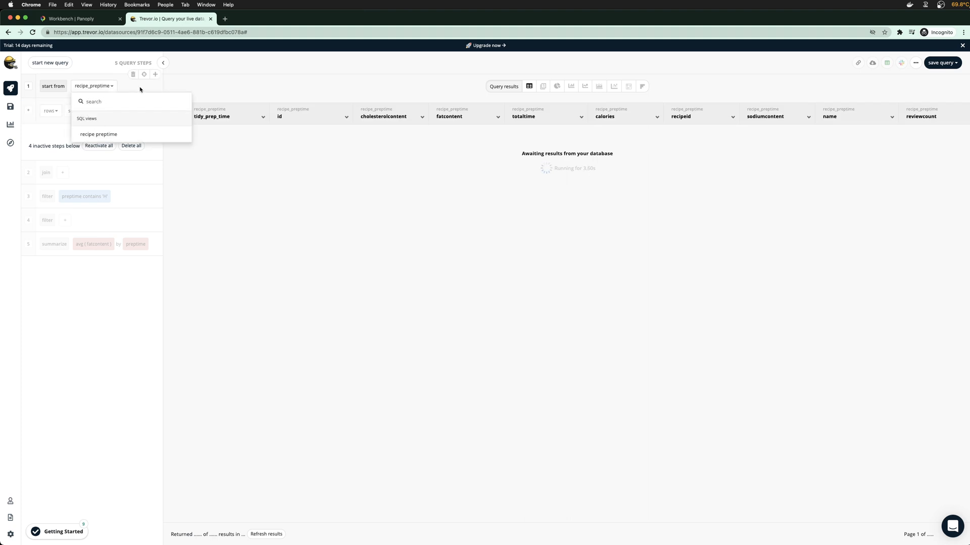
click(252, 203)
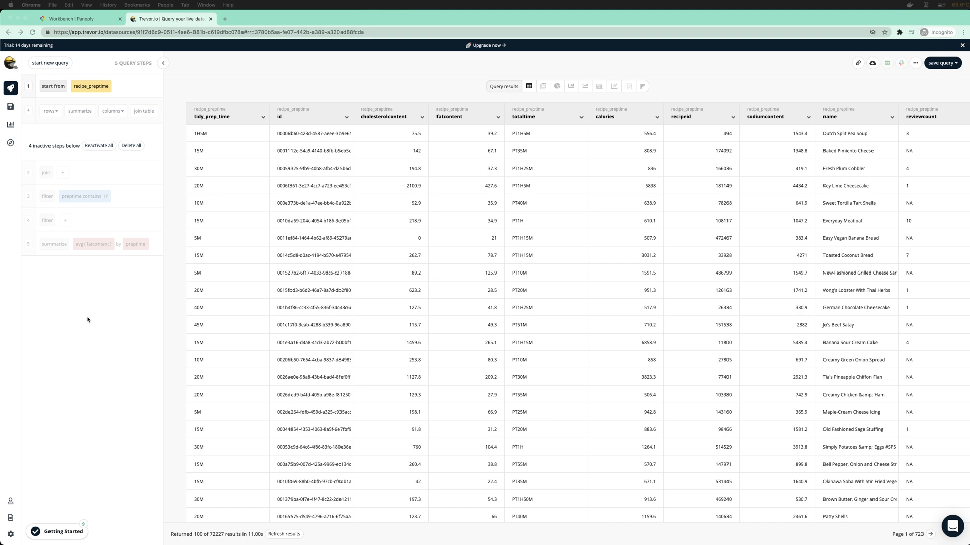
Delete all inactive steps and add a summarize step computing avg of fatcontent
click(166, 23)
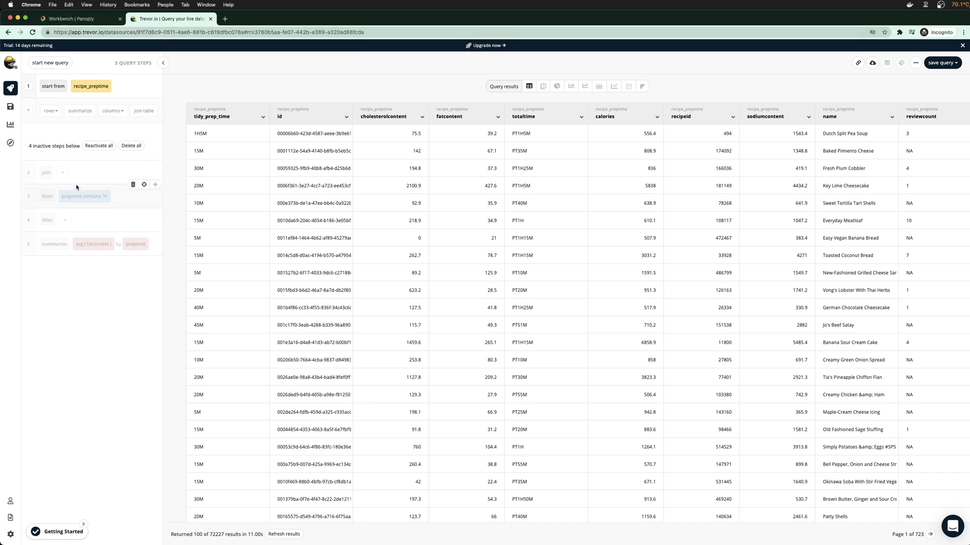
click(133, 146)
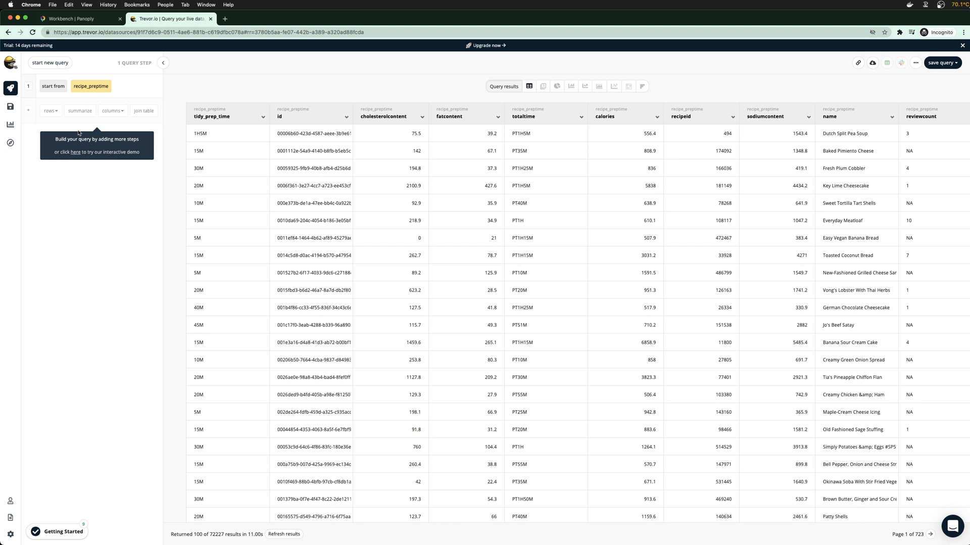
click(57, 112)
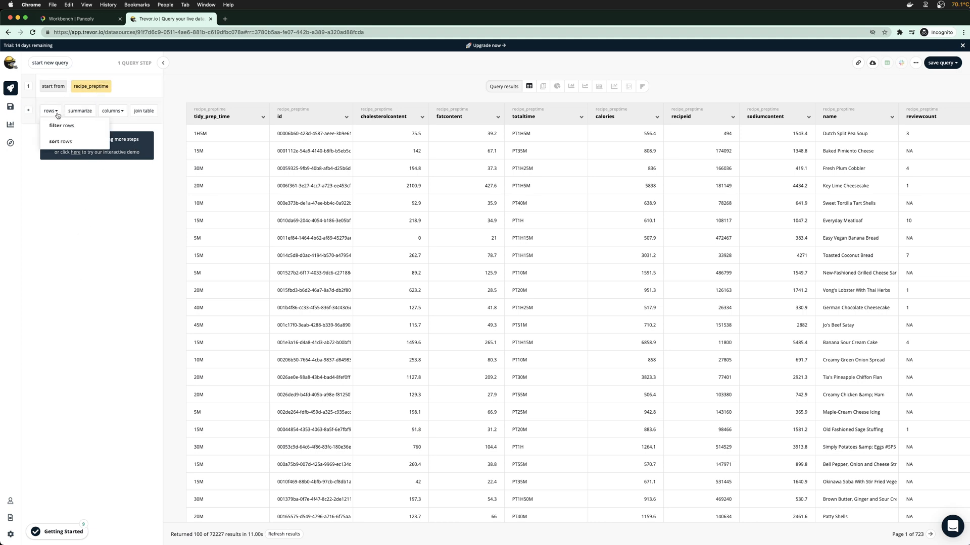
click(80, 111)
click(95, 111)
mouse_move(116, 155)
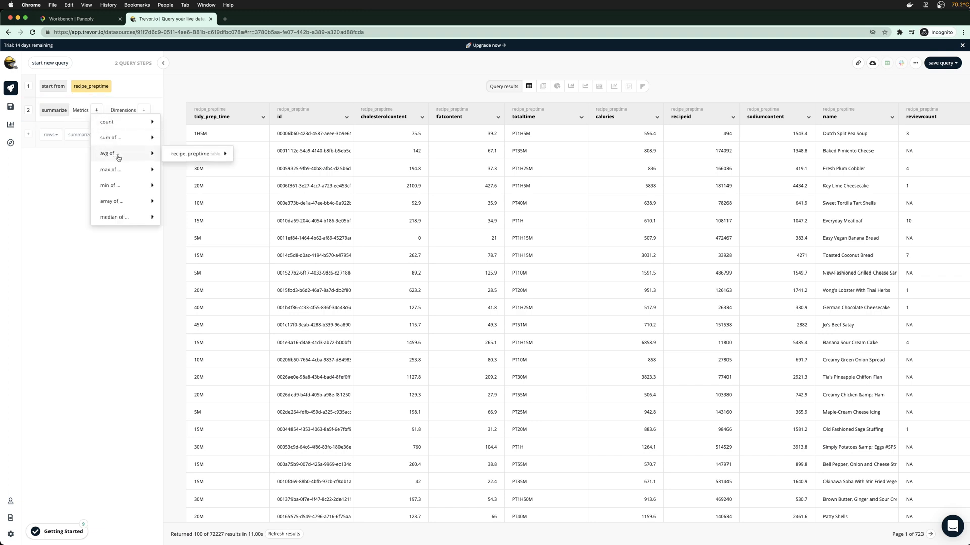
mouse_move(194, 159)
click(279, 175)
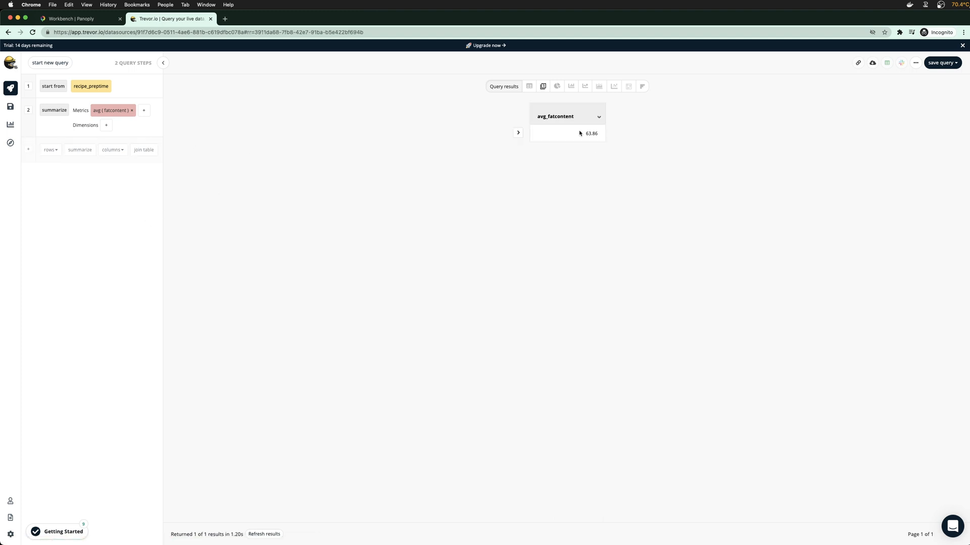
click(517, 132)
click(545, 153)
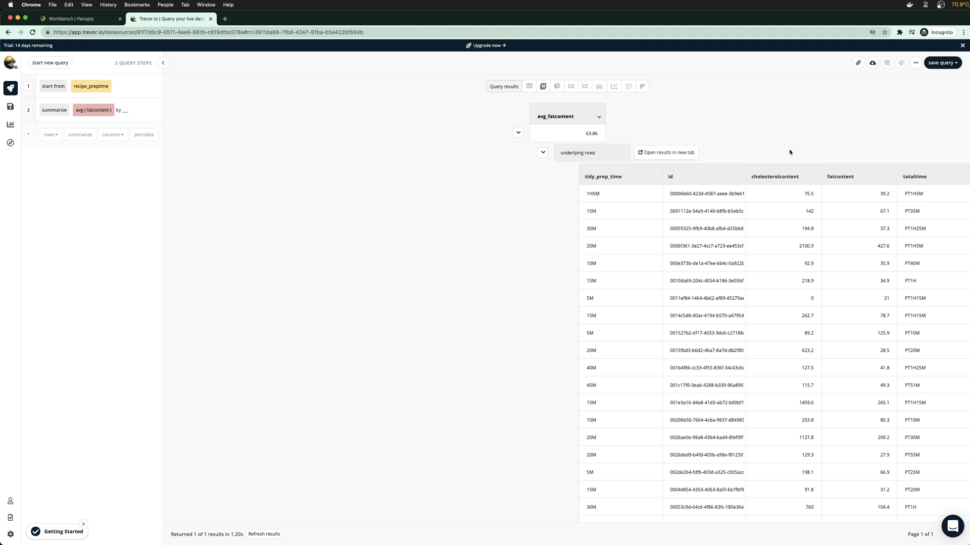
Group the average fatcontent by total_prep_time_mins
mouse_move(118, 105)
click(111, 98)
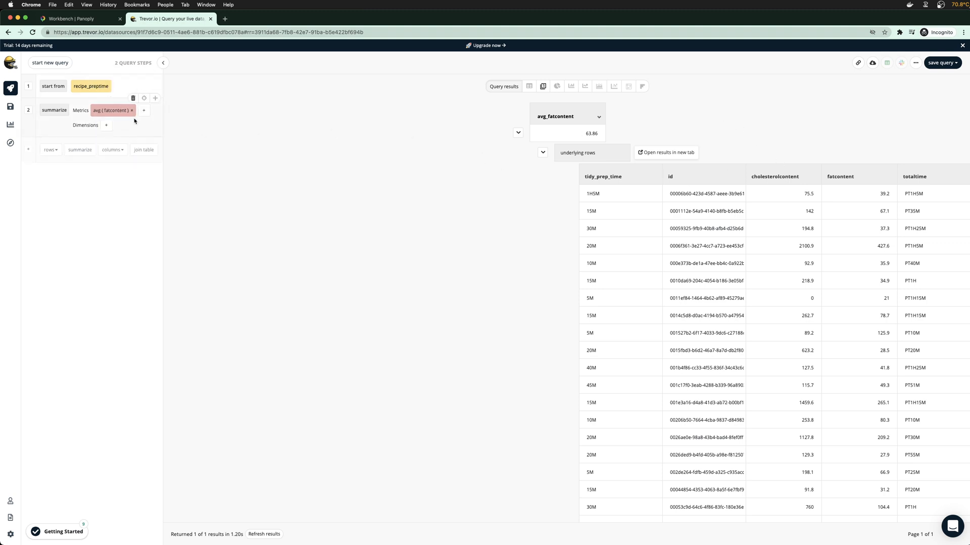
click(106, 126)
mouse_move(113, 137)
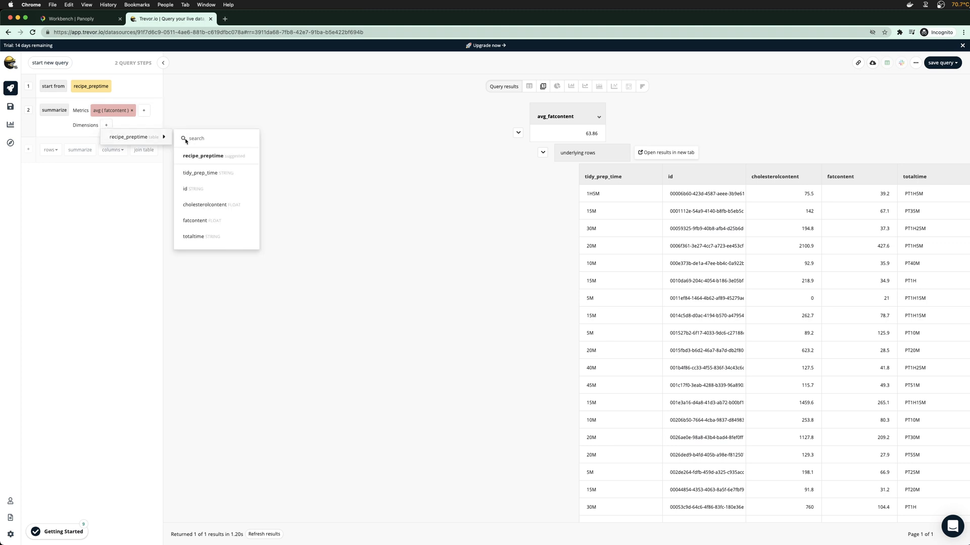
scroll(212, 207, down, 5)
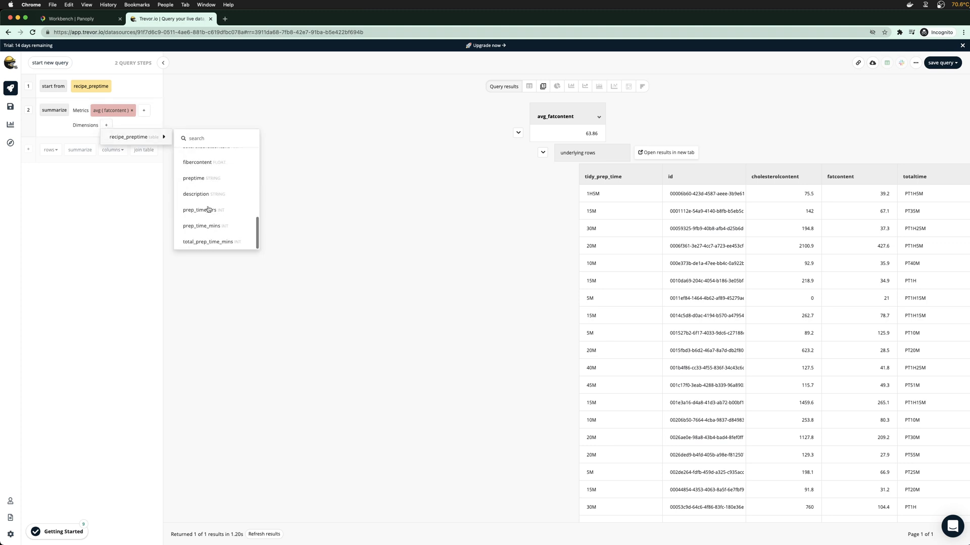
click(210, 242)
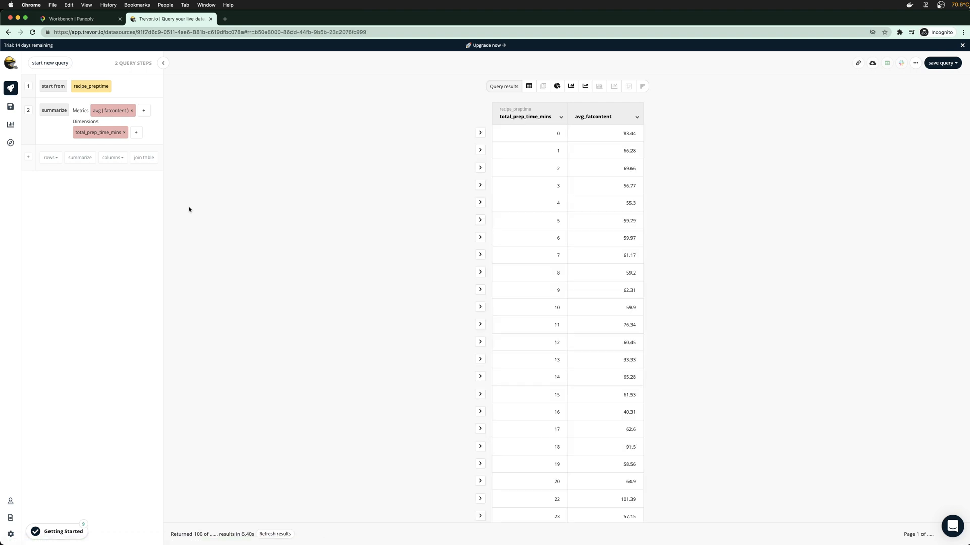
Add an empty third summarize step with no metric, then return to the Panoply workbench
scroll(554, 284, down, 3)
scroll(554, 285, down, 10)
scroll(552, 318, up, 12)
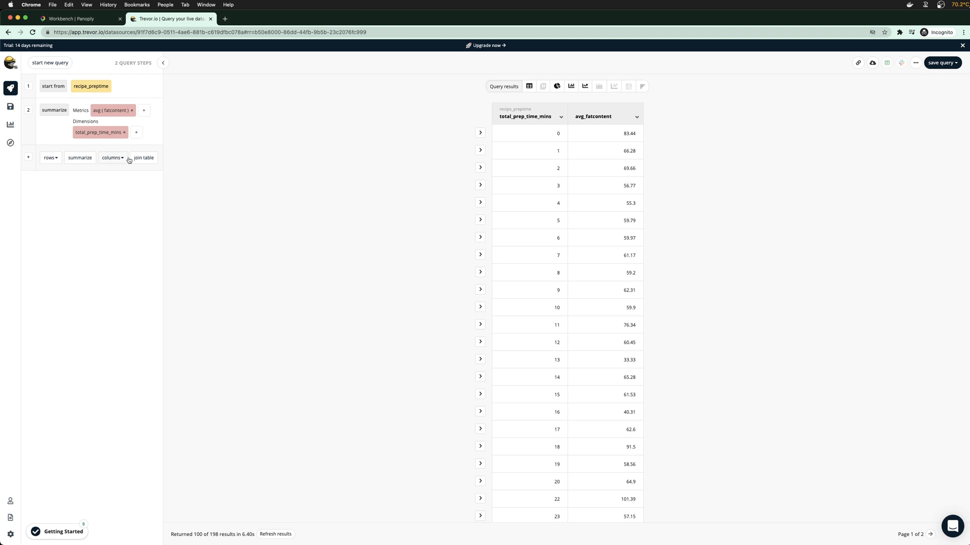
click(80, 158)
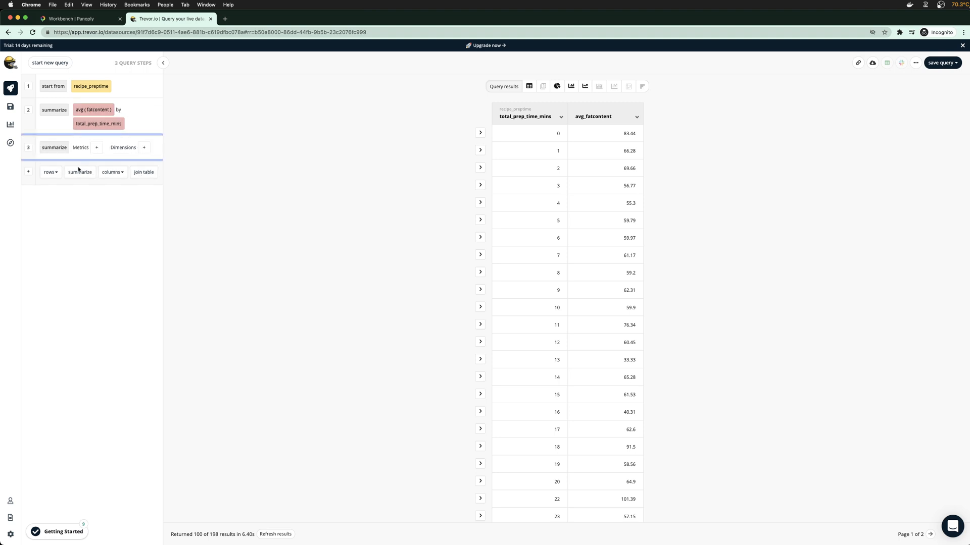
click(98, 148)
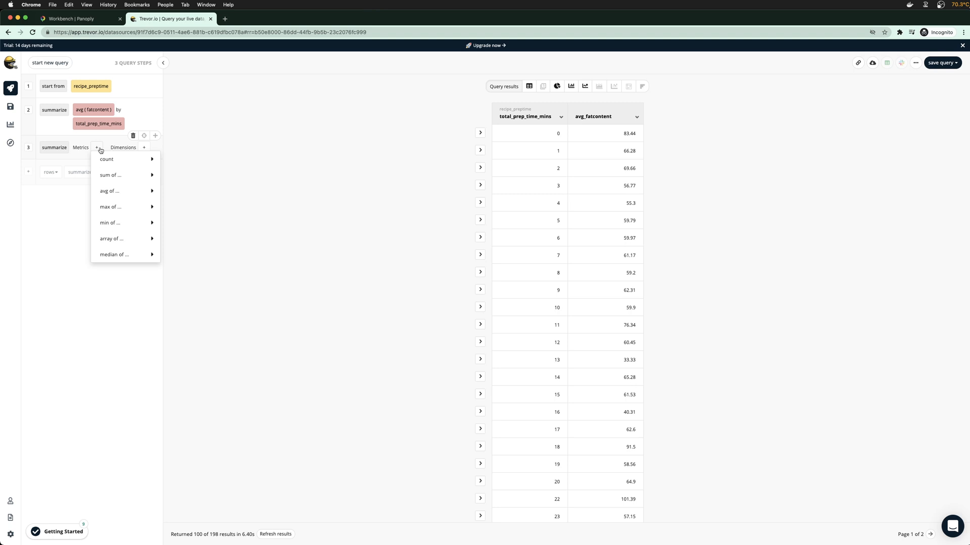
click(69, 206)
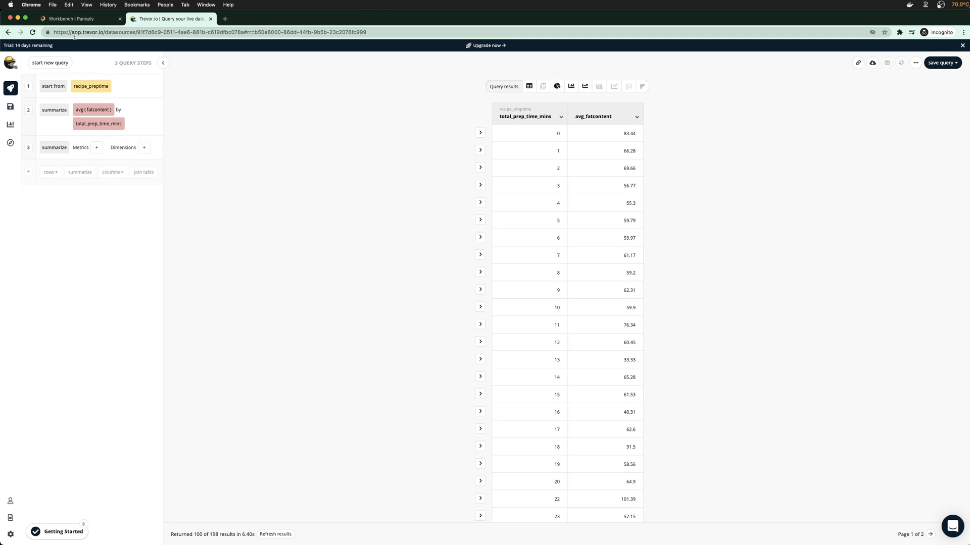
click(71, 18)
scroll(216, 174, up, 5)
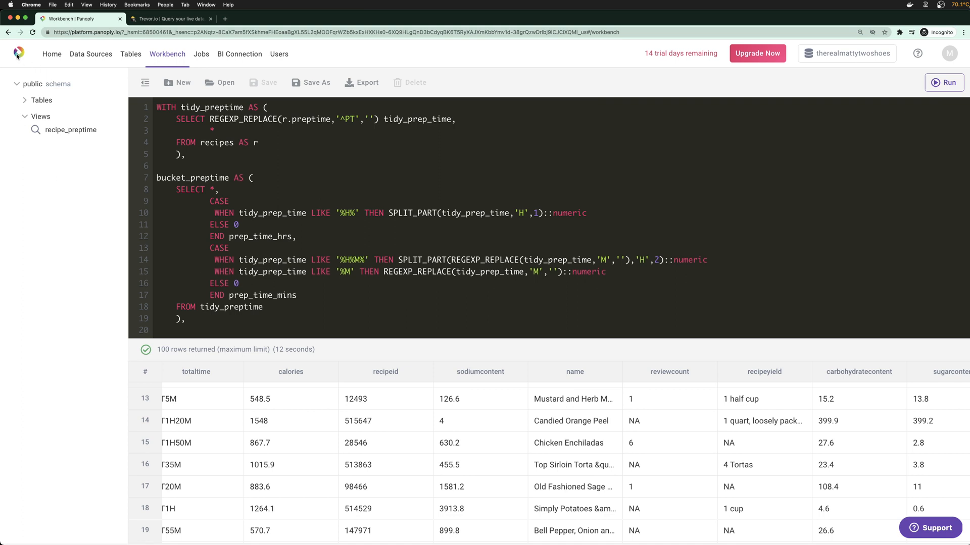
right_click(52, 54)
click(63, 62)
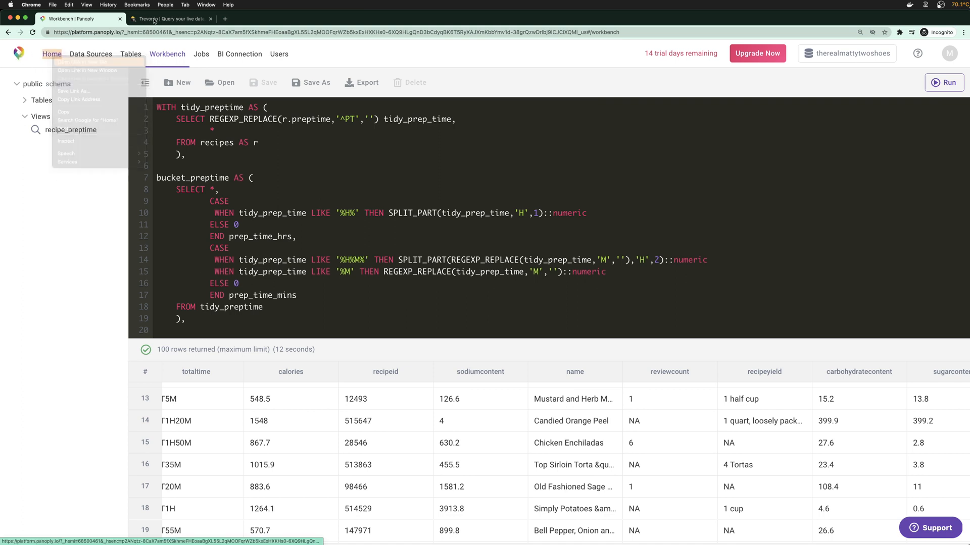
click(169, 20)
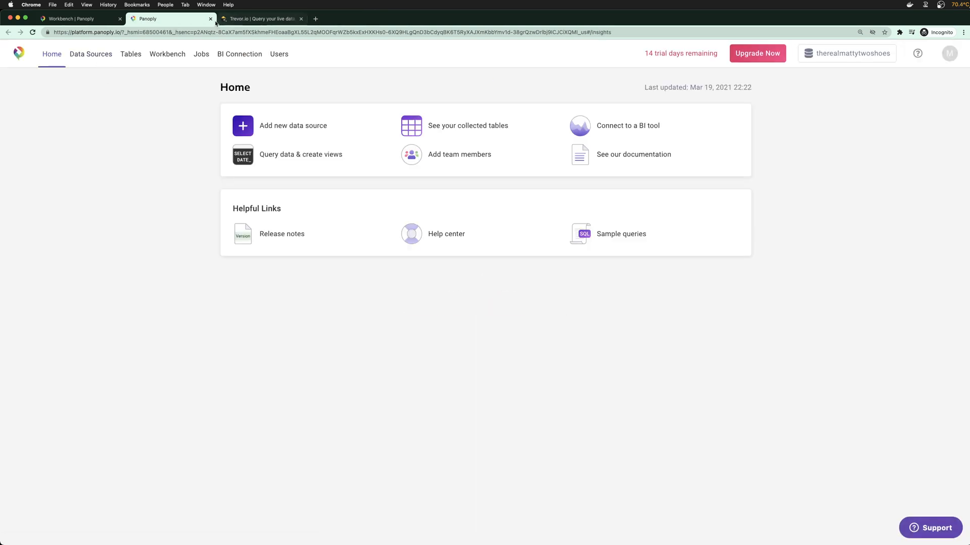
click(211, 19)
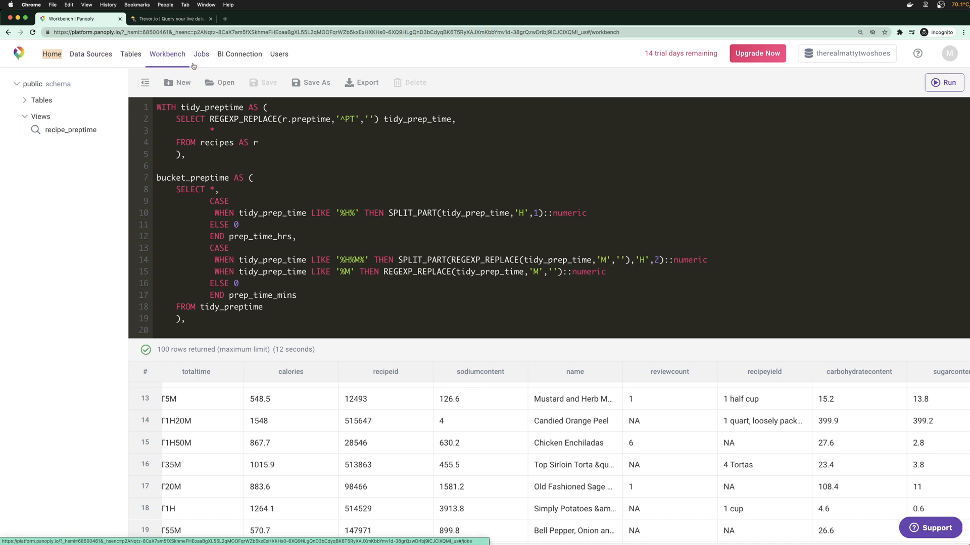
scroll(184, 148, down, 3)
drag(252, 148, 321, 279)
click(321, 280)
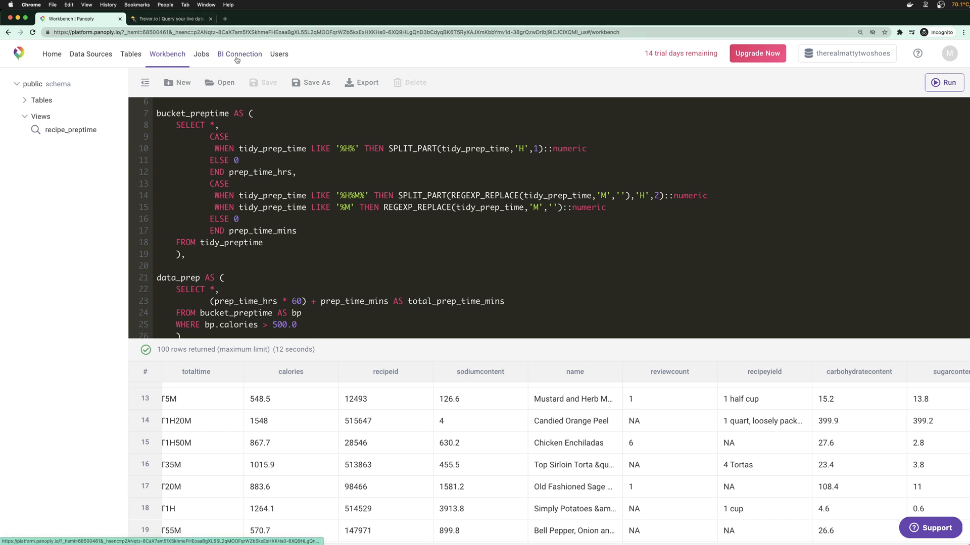
click(183, 19)
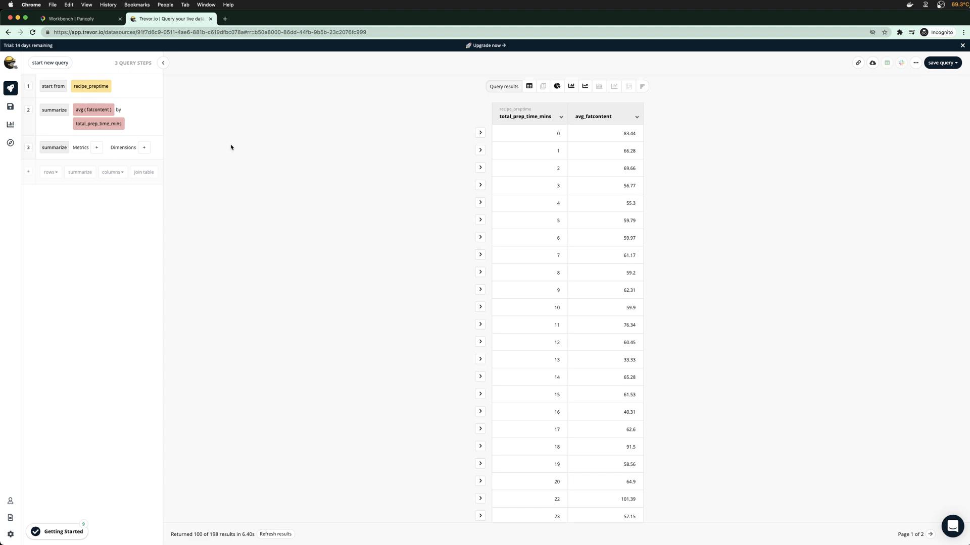
click(85, 23)
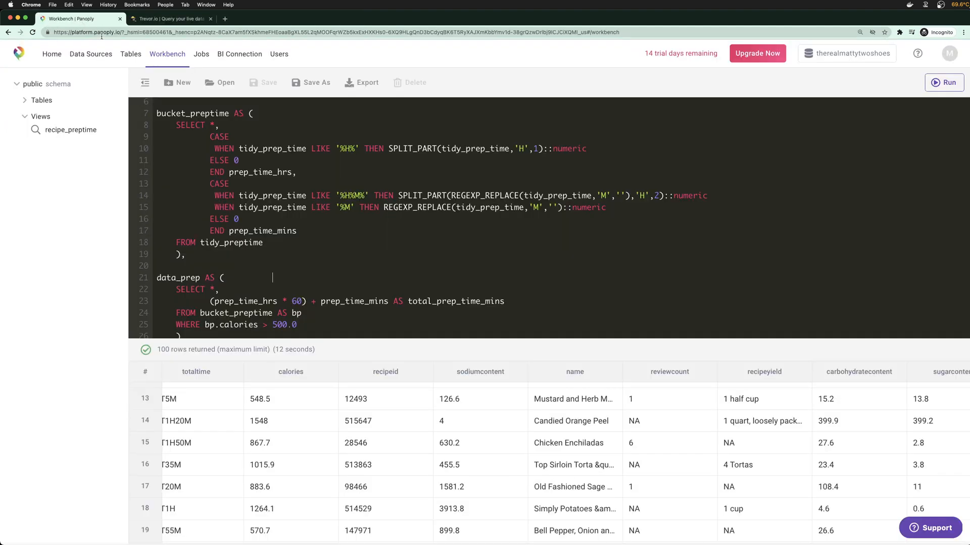
scroll(321, 271, down, 2)
drag(306, 306, 191, 160)
click(238, 188)
scroll(306, 214, up, 3)
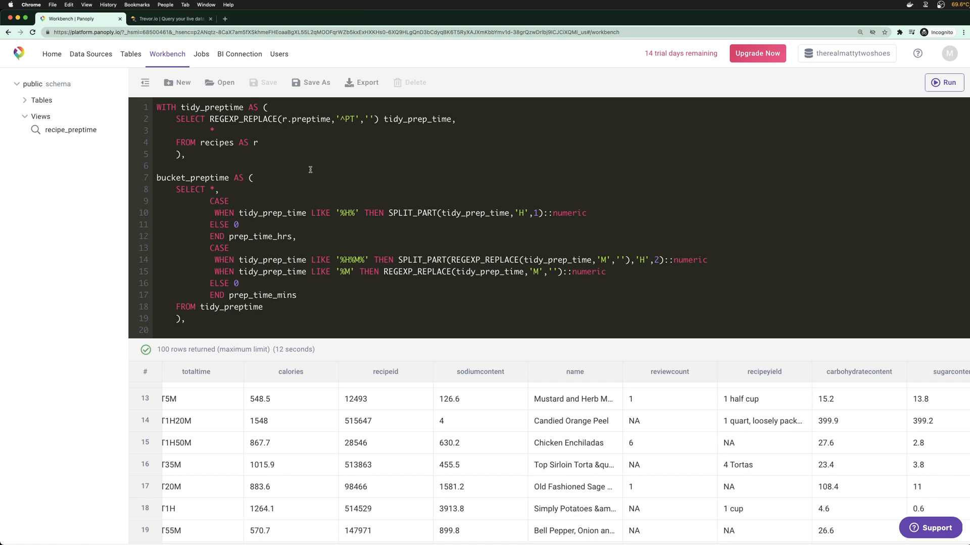
Start a Trevor.io filter on total_prep_time_mins, cancel it, and return to the Panoply workbench
click(194, 21)
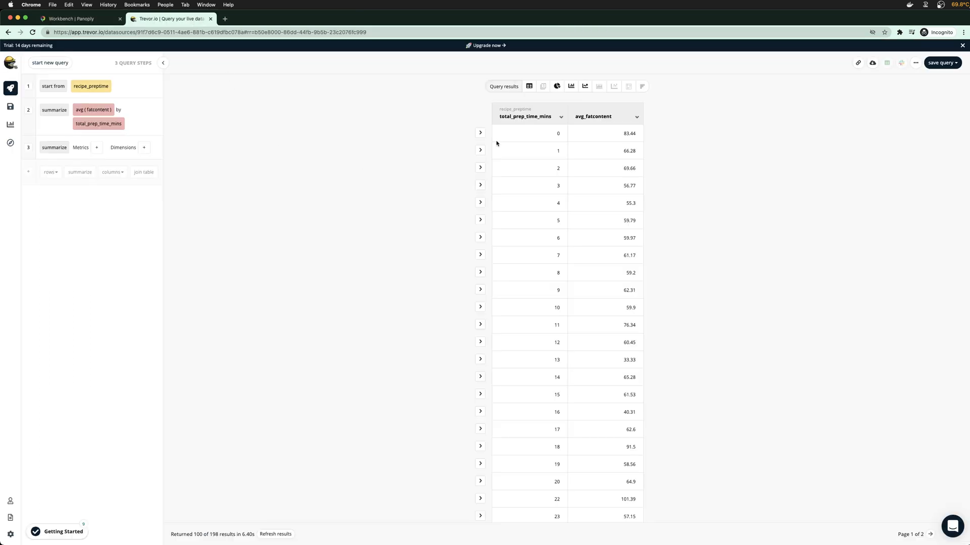
click(112, 172)
click(101, 263)
click(49, 172)
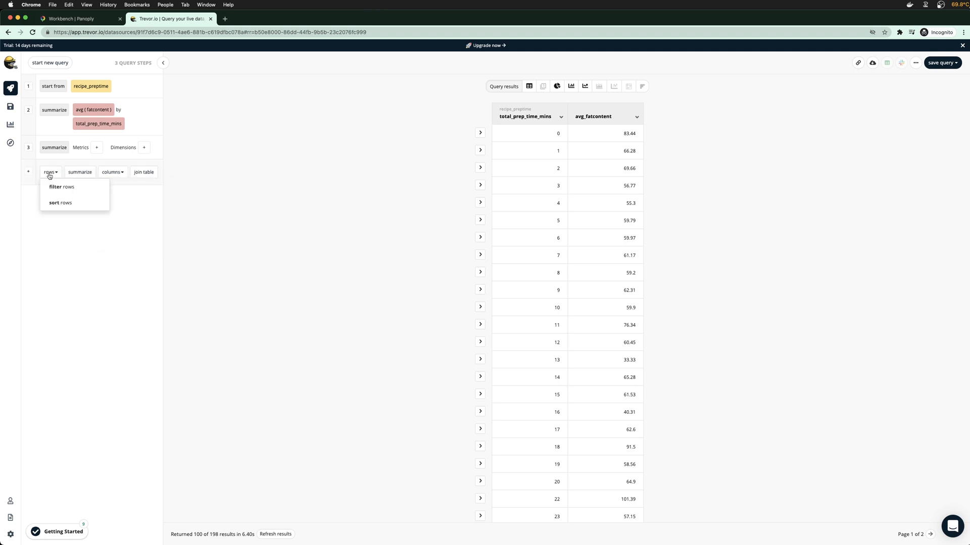
click(50, 186)
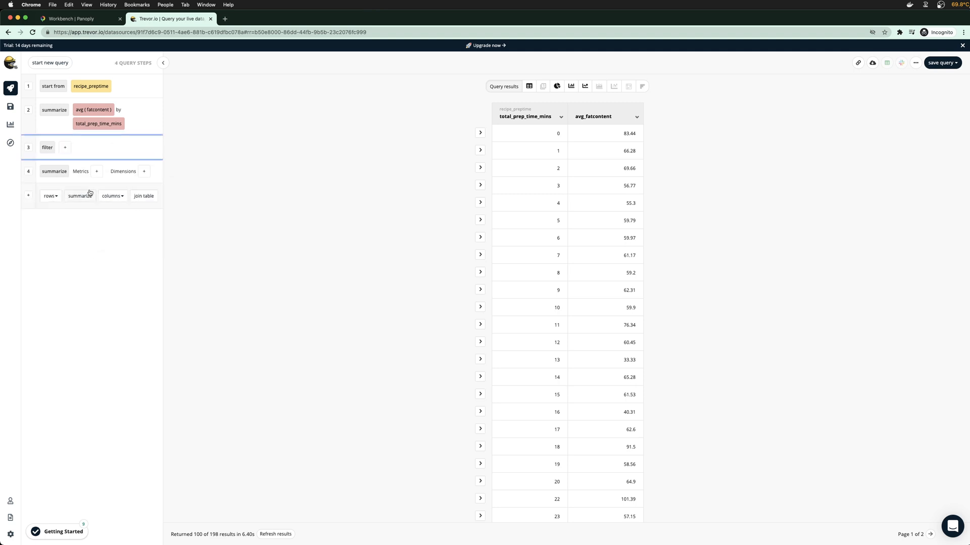
click(65, 146)
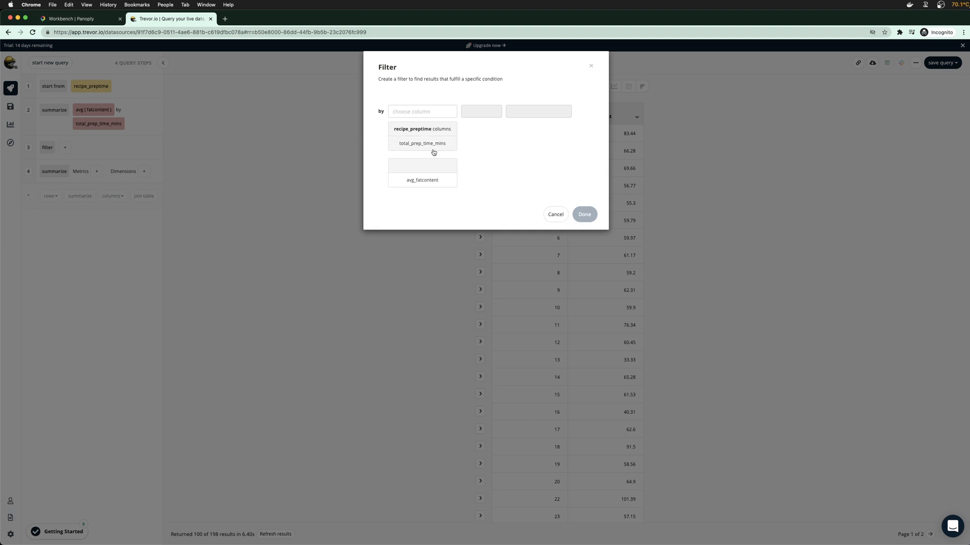
click(432, 146)
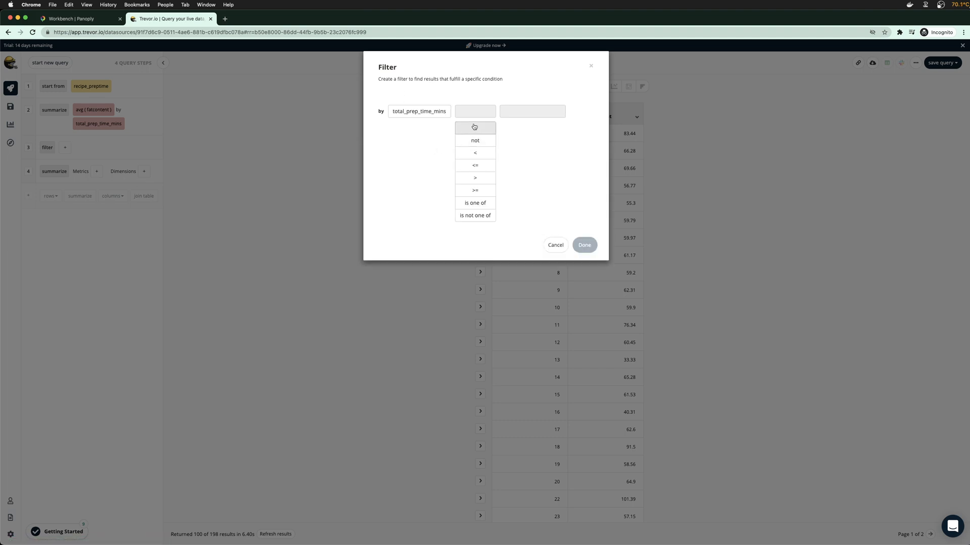
click(477, 178)
click(564, 143)
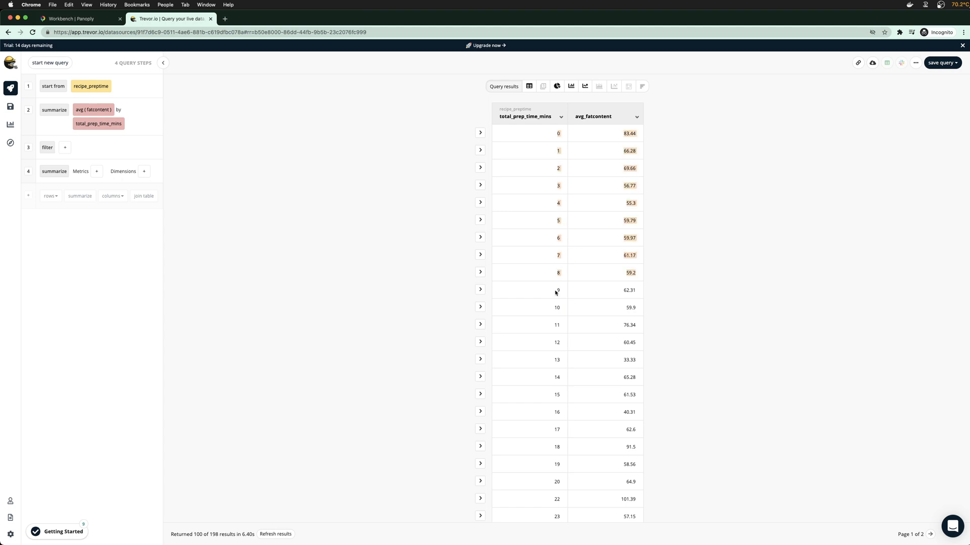
click(71, 19)
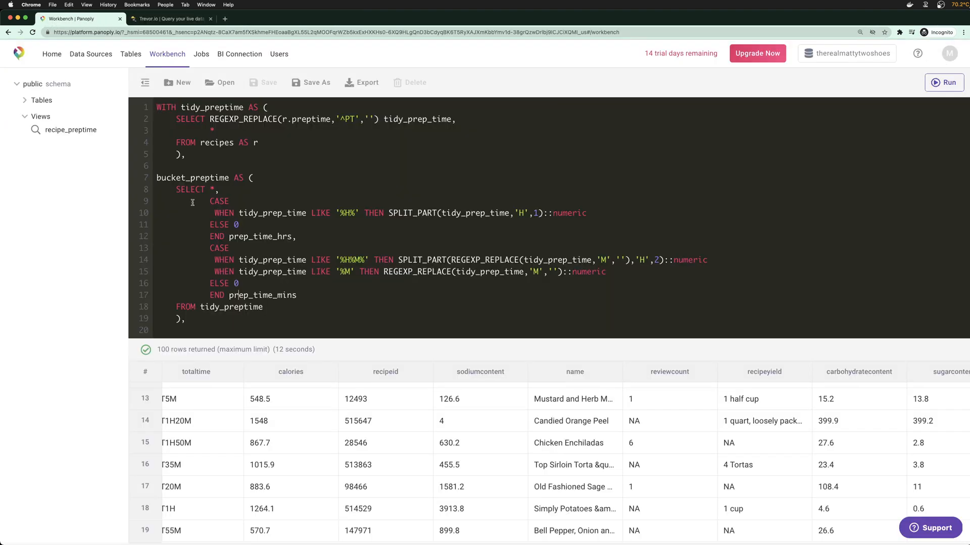
Rename bucket_preptime to convert_preptime in its CTE definition and the data_prep FROM clause
scroll(295, 278, down, 5)
scroll(295, 278, up, 5)
drag(465, 339, 465, 422)
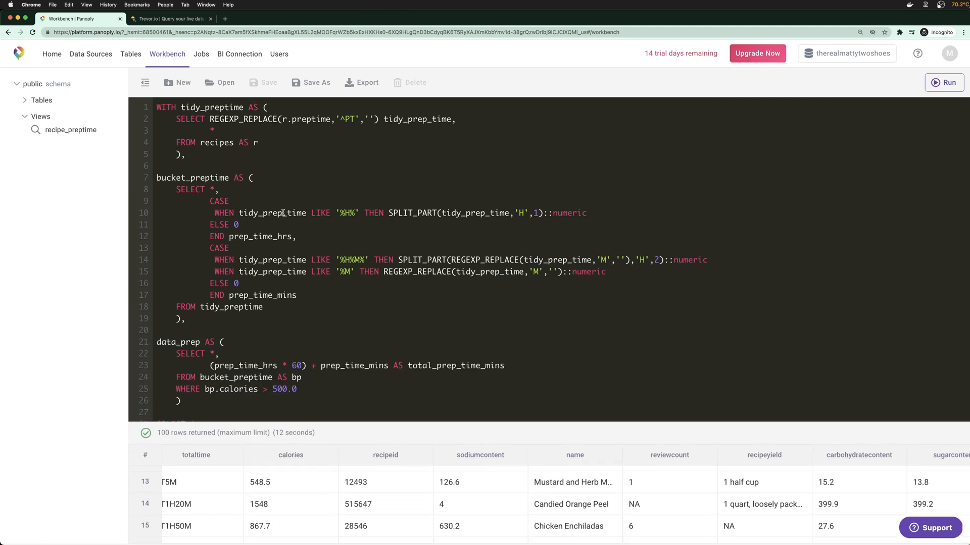
scroll(203, 178, down, 1)
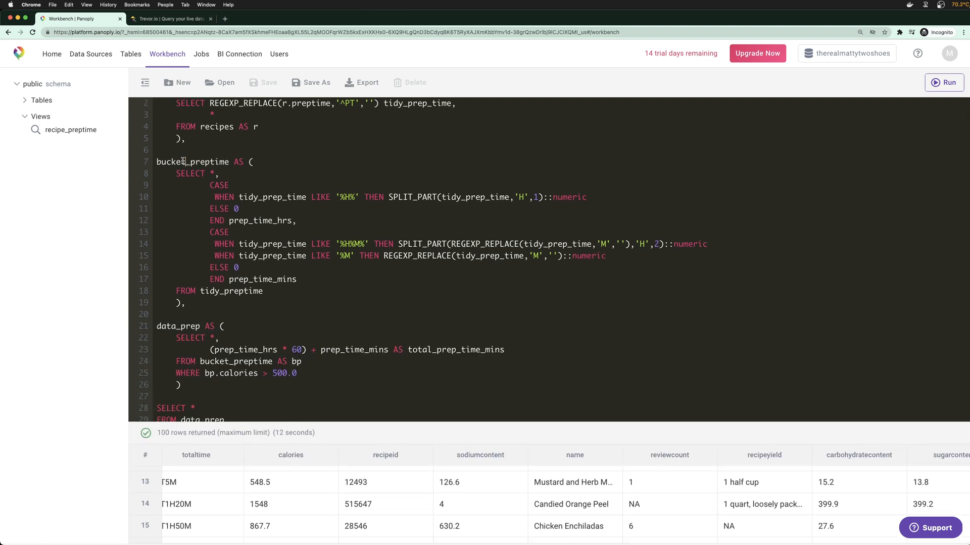
drag(184, 161, 158, 161)
text(convert)
drag(231, 361, 200, 362)
text(convert)
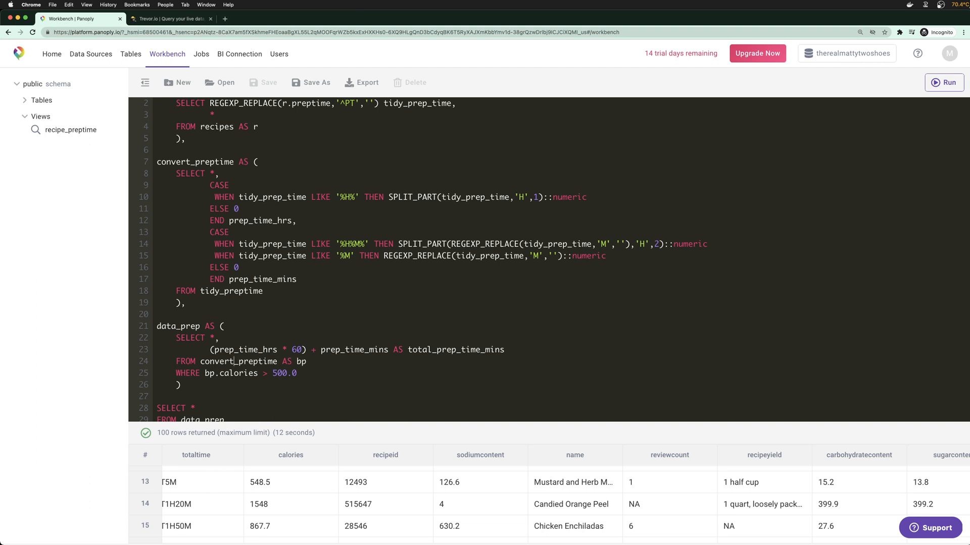
click(514, 349)
Delete the * after SELECT on line 28
scroll(498, 361, down, 1)
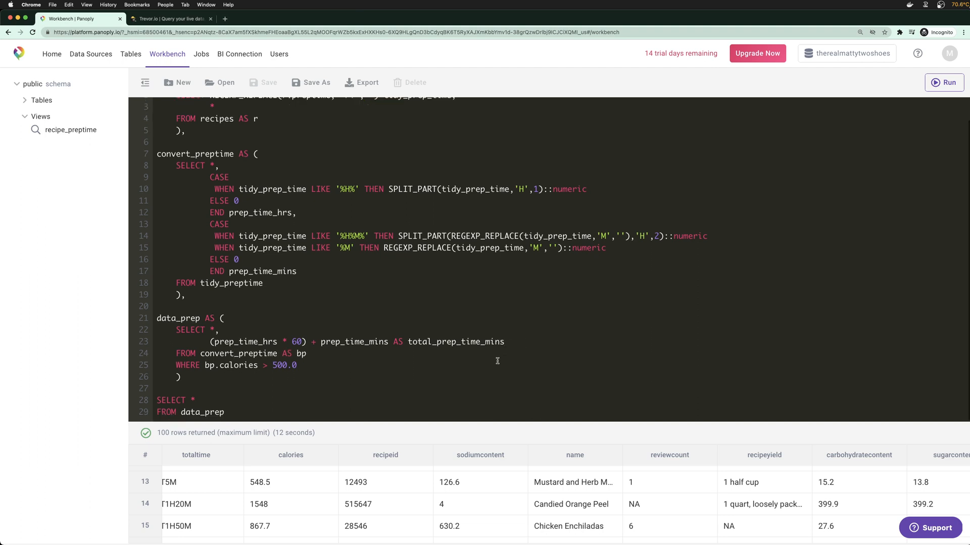
click(261, 398)
key(BackSpace)
Start a CASE on total_prep_time_mins with the branch WHEN < 5 THEN 'quickyquicky'
text(CASE WHEN total_prep_time _mins)
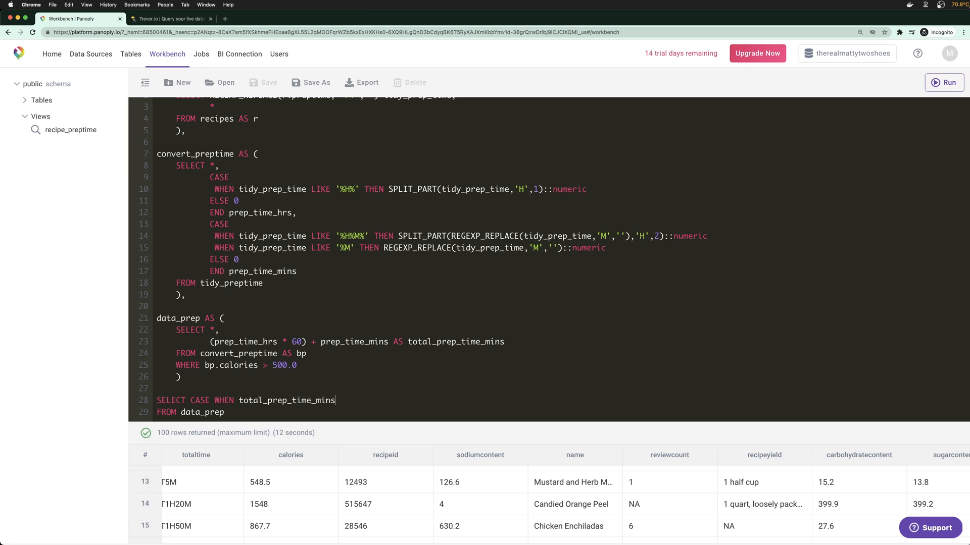
click(221, 403)
key(Return)
key(Tab)
key(Tab)
scroll(303, 388, down, 1)
click(358, 396)
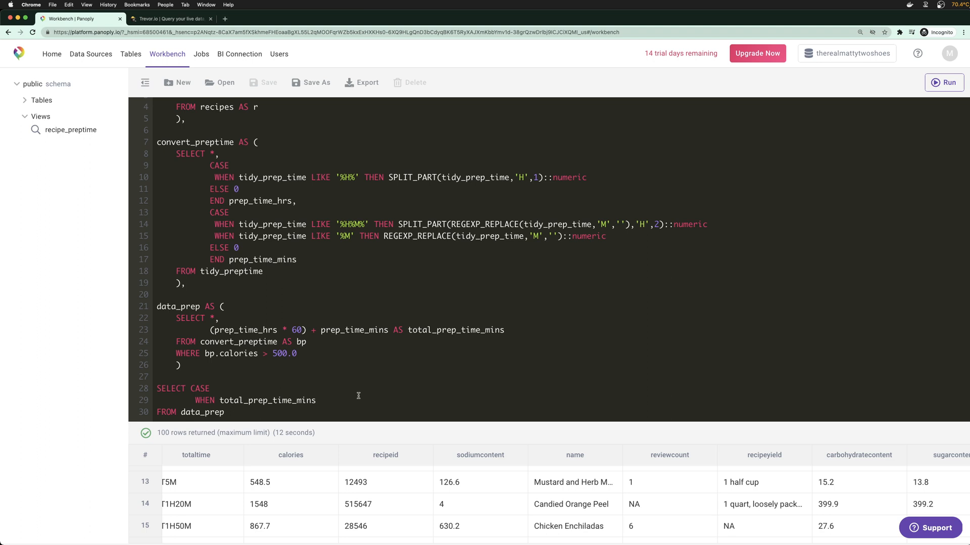
text(< 5 THEN 'quiickyquick)
text(y')
key(Return)
Duplicate the WHEN clause as a < 15 THEN 'lunch' branch
key(Up)
key(shift+super+Right)
key(super+c)
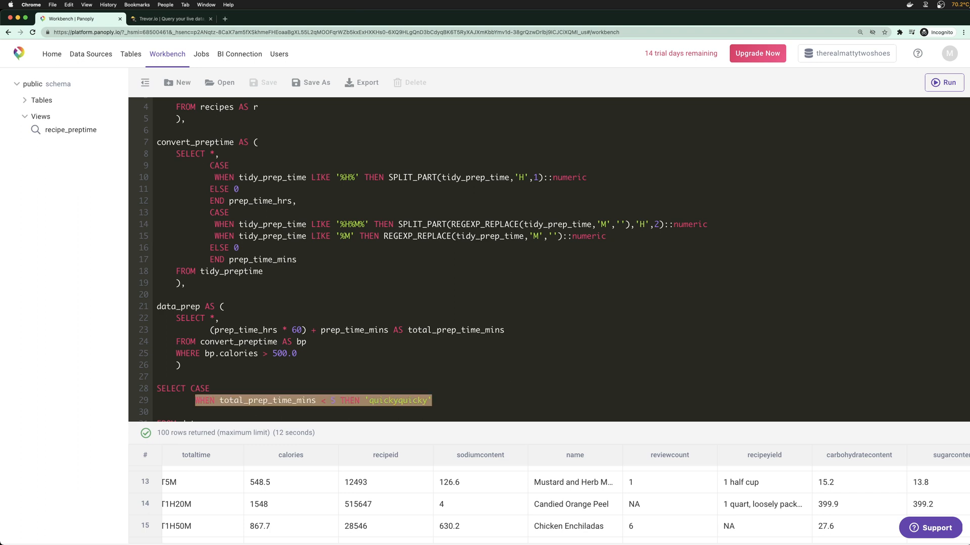
key(Down)
scroll(358, 396, down, 1)
key(super+v)
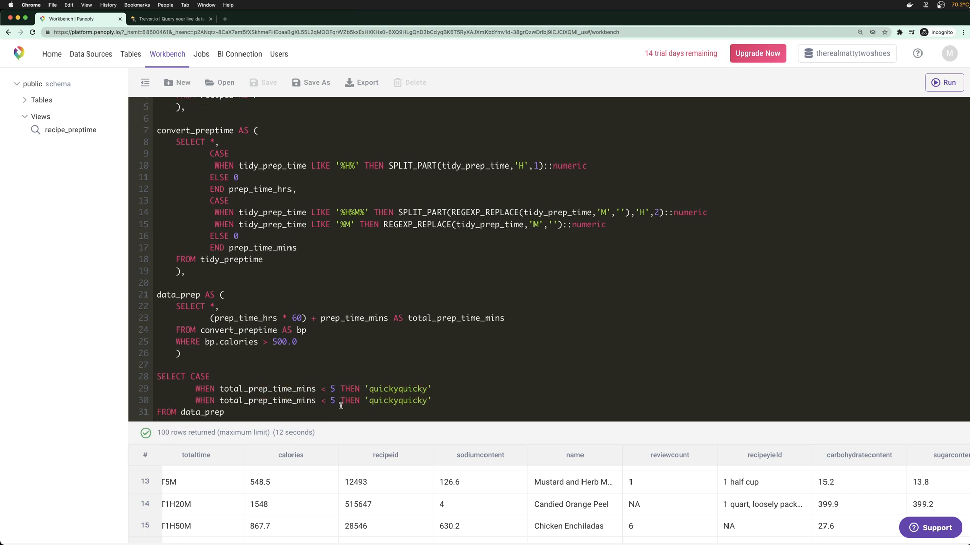
key(BackSpace)
text(15)
double_click(397, 398)
text(lunch)
Copy the lunch branch to a third WHEN line with threshold 31
key(super+shift+Left)
key(super+c)
key(Right)
key(Return)
key(super+v)
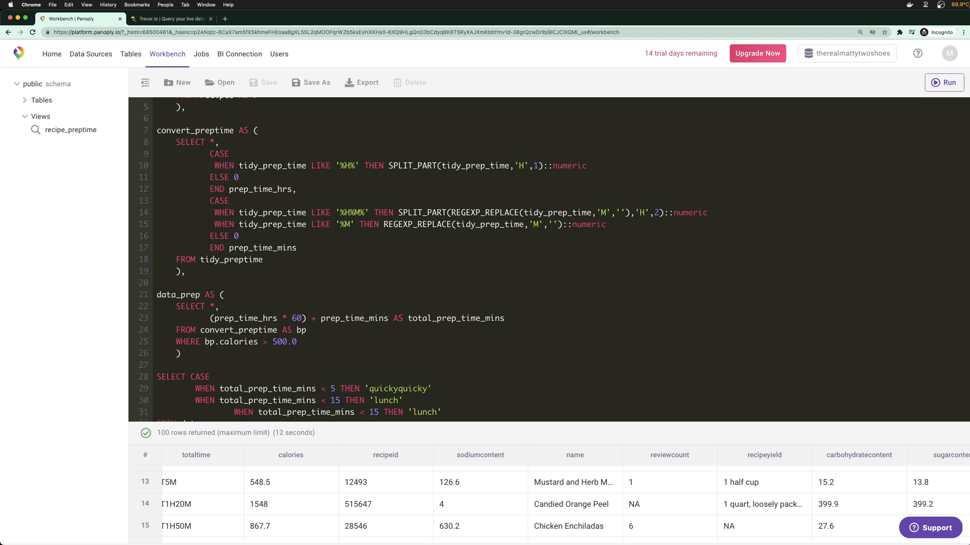
scroll(233, 399, down, 1)
drag(233, 400, 202, 399)
key(BackSpace)
key(BackSpace)
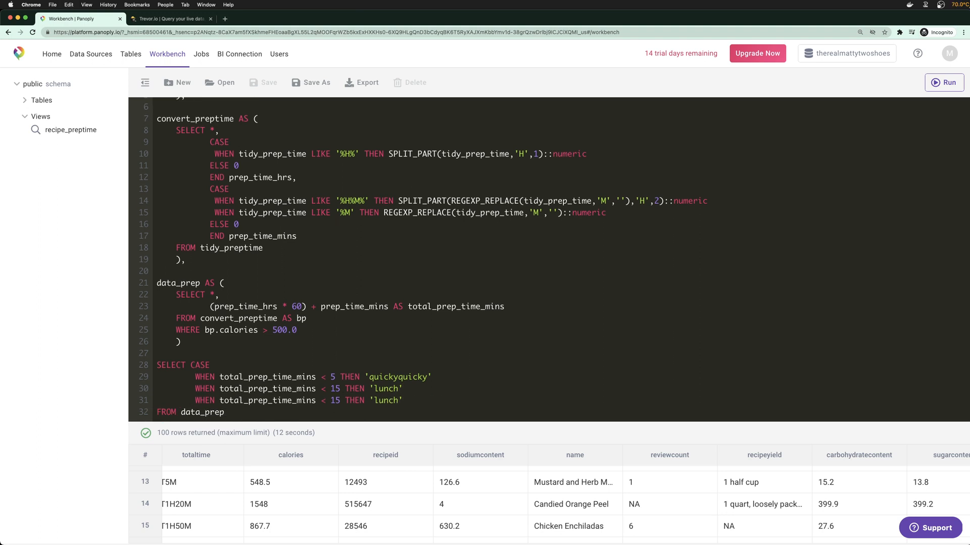
click(340, 400)
key(BackSpace)
key(BackSpace)
text(30)
key(BackSpace)
text(1)
Adjust the thresholds to < 6 for quickyquicky and < 16 for lunch
key(Right)
key(BackSpace)
text(6)
key(Up)
key(Left)
key(BackSpace)
text(6)
Label the < 31 branch 'fast' and duplicate it onto a new line
double_click(386, 400)
text(fast)
key(super+shift+Left)
key(super+c)
key(Right)
key(Return)
key(super+v)
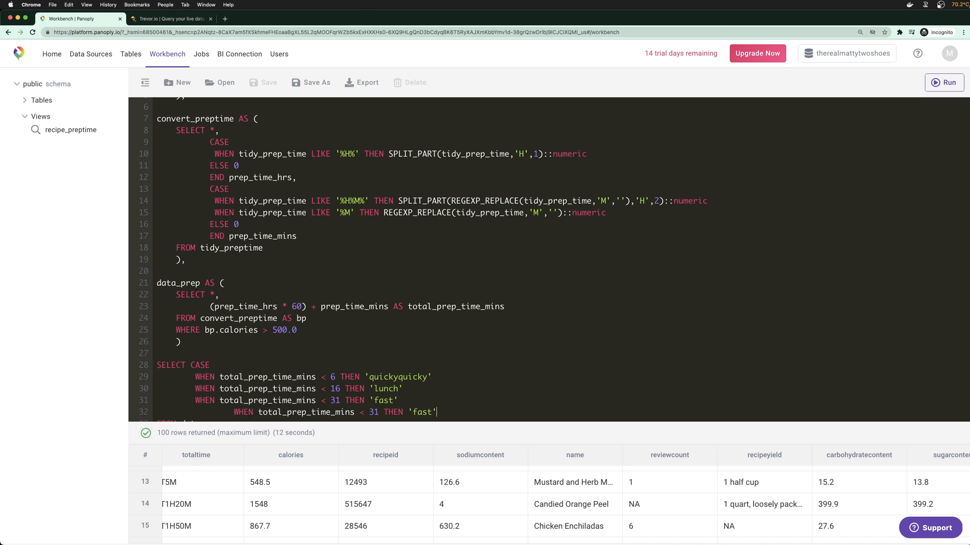
scroll(463, 398, down, 1)
drag(234, 402, 197, 400)
key(BackSpace)
key(BackSpace)
key(BackSpace)
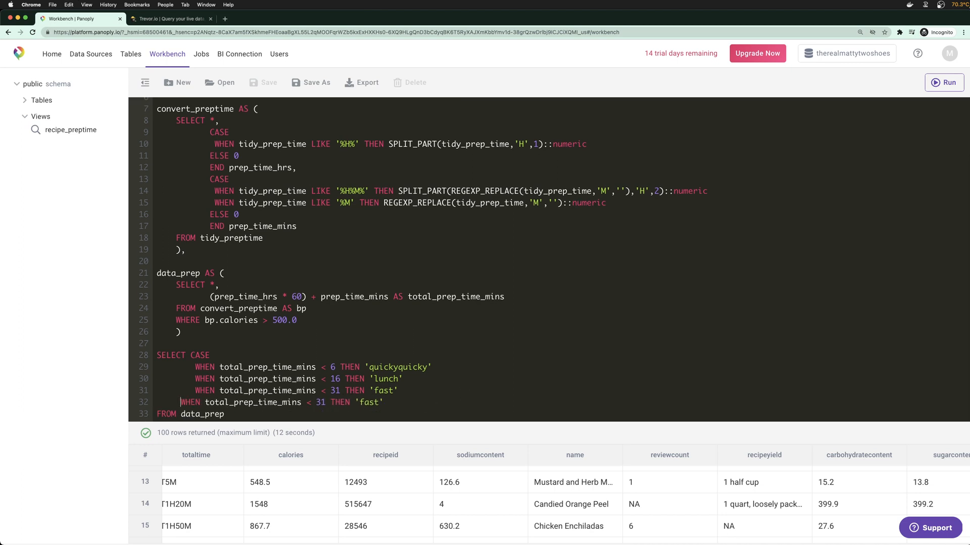
scroll(314, 399, down, 1)
Relabel the copy 'reasonable' (under 61) and paste another branch below it
click(335, 401)
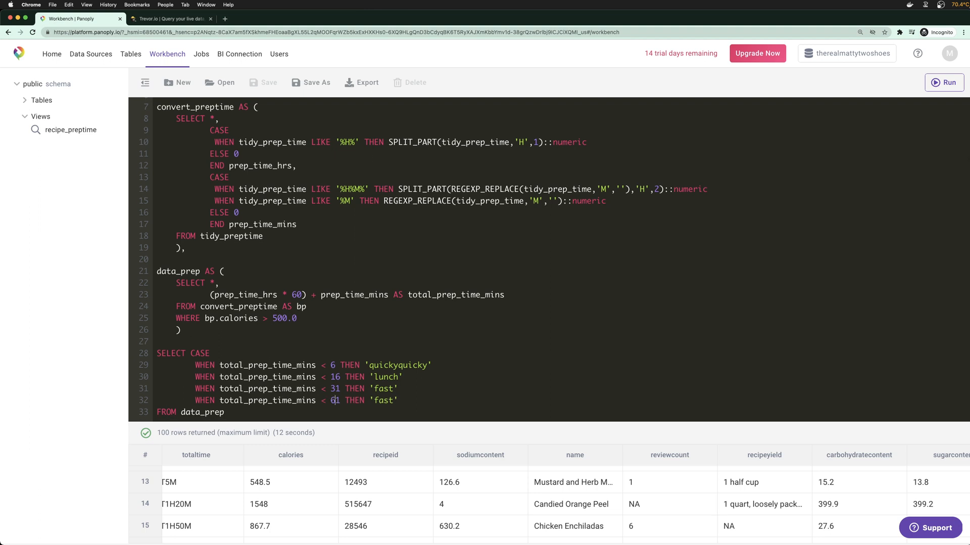
double_click(376, 401)
text(reasonable)
key(Return)
key(super+v)
scroll(284, 392, down, 1)
drag(233, 400, 200, 401)
key(BackSpace)
key(BackSpace)
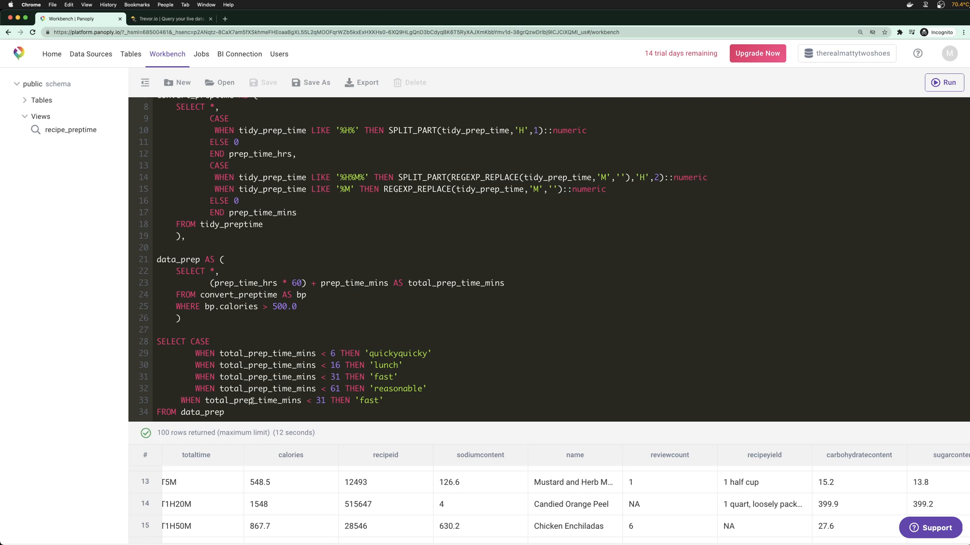
Turn the new branch into 'elaborate' under 117
double_click(337, 400)
text(12)
key(BackSpace)
text(10)
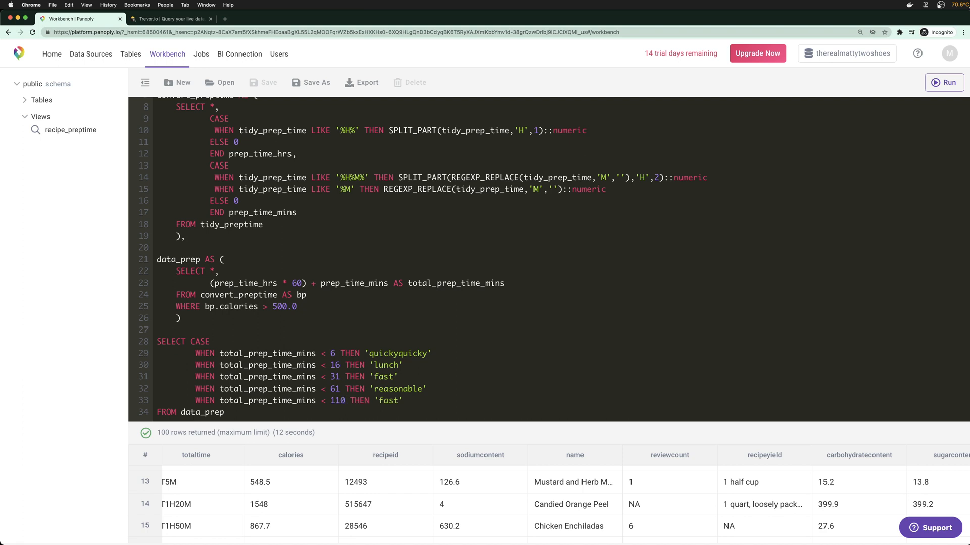
double_click(382, 401)
text(dinner)
key(Delete)
key(Delete)
key(Delete)
key(Delete)
key(Delete)
key(Delete)
text(eld)
key(BackSpace)
text(aorate)
click(393, 401)
text(b)
Close the CASE with ELSE 'long', END prep_time_bucket, followed by * for all columns
key(Return)
text(ELSE)
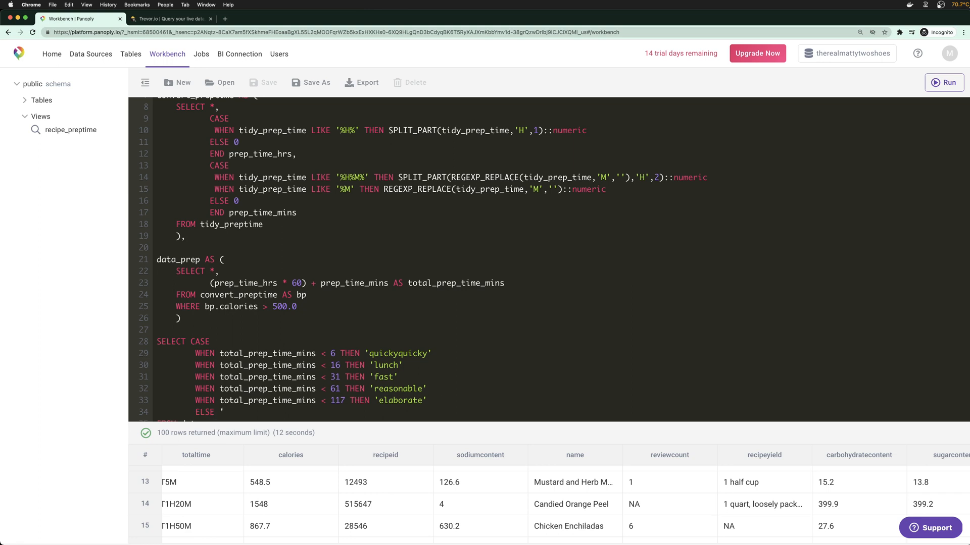
text( 'long')
scroll(412, 399, down, 1)
key(Return)
text(END)
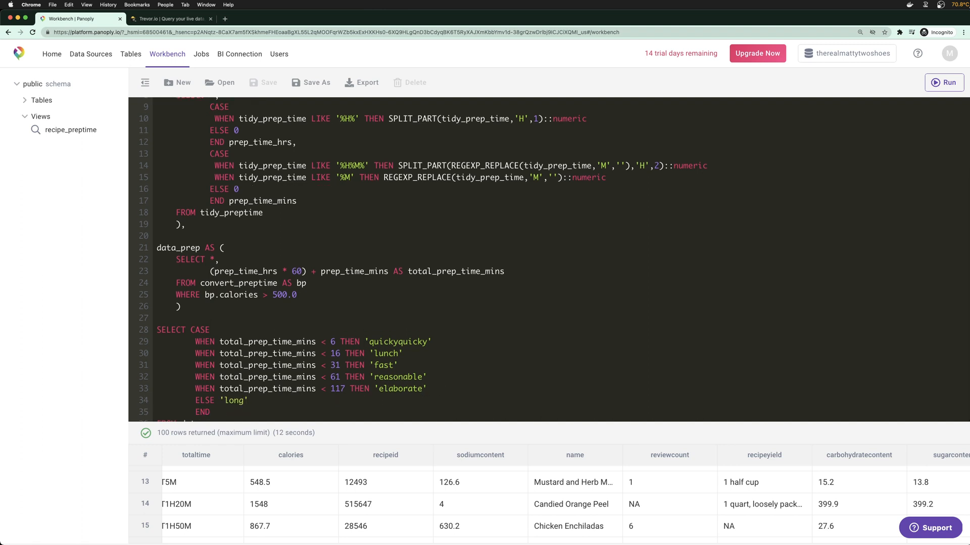
scroll(366, 389, down, 1)
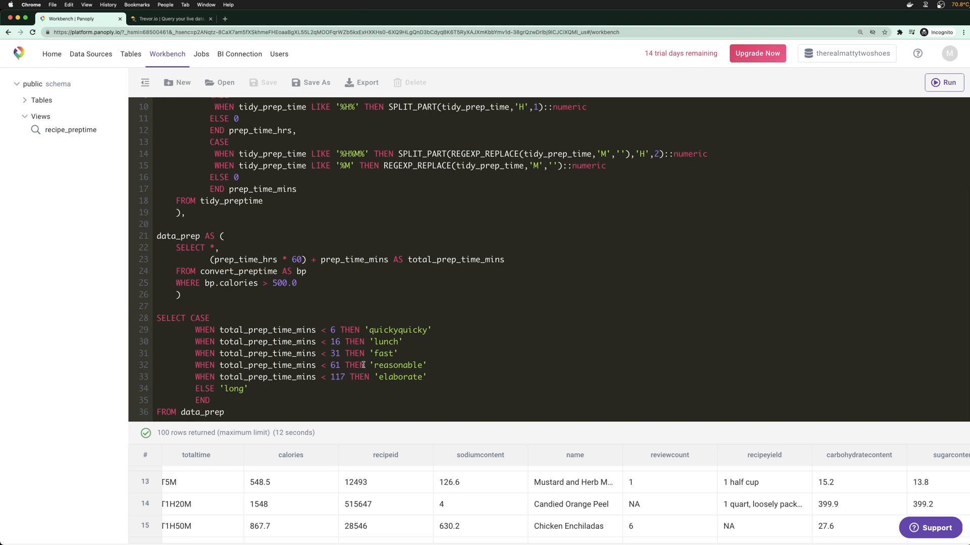
text(prep_time_bucket,)
key(Return)
text(*)
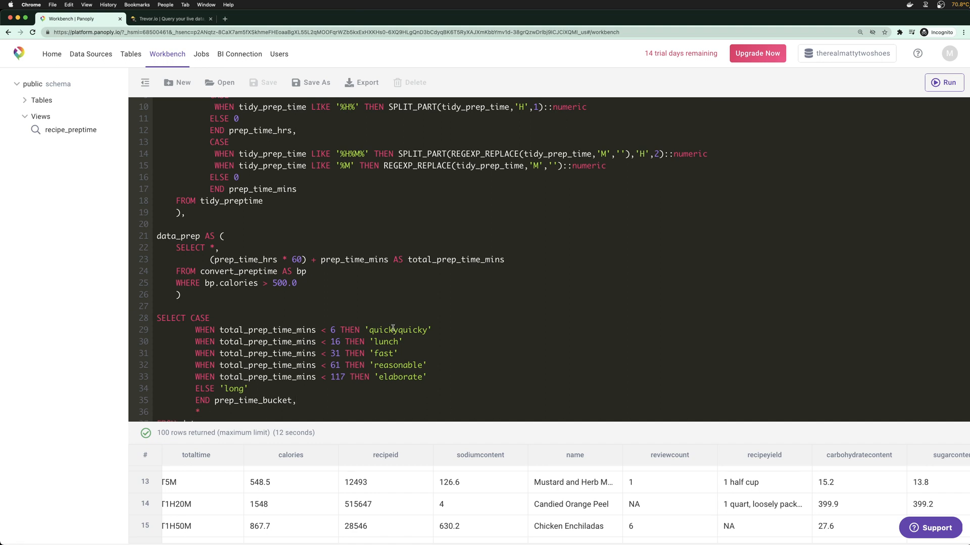
scroll(393, 329, down, 1)
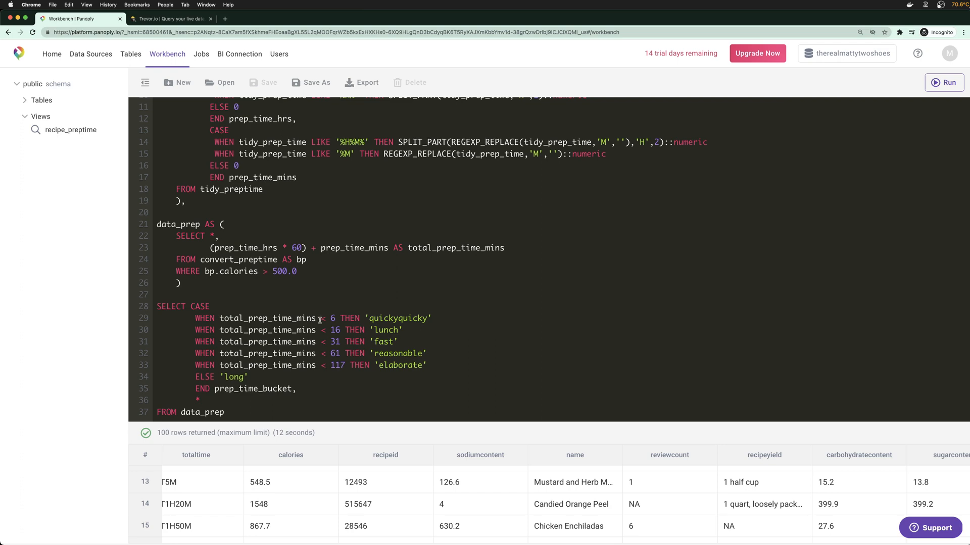
key(super+a)
click(69, 136)
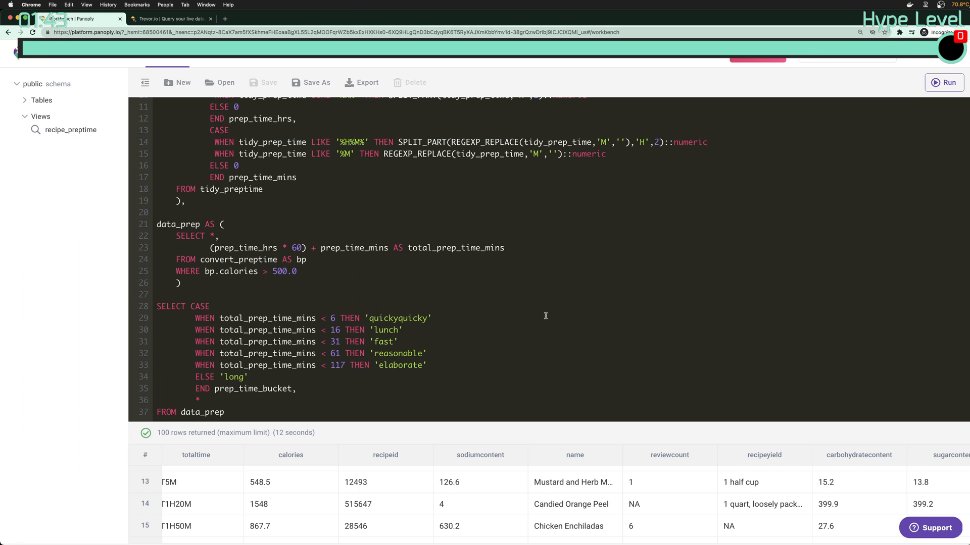
Review the reasonable and fast bucket lines of the CASE expression
click(459, 351)
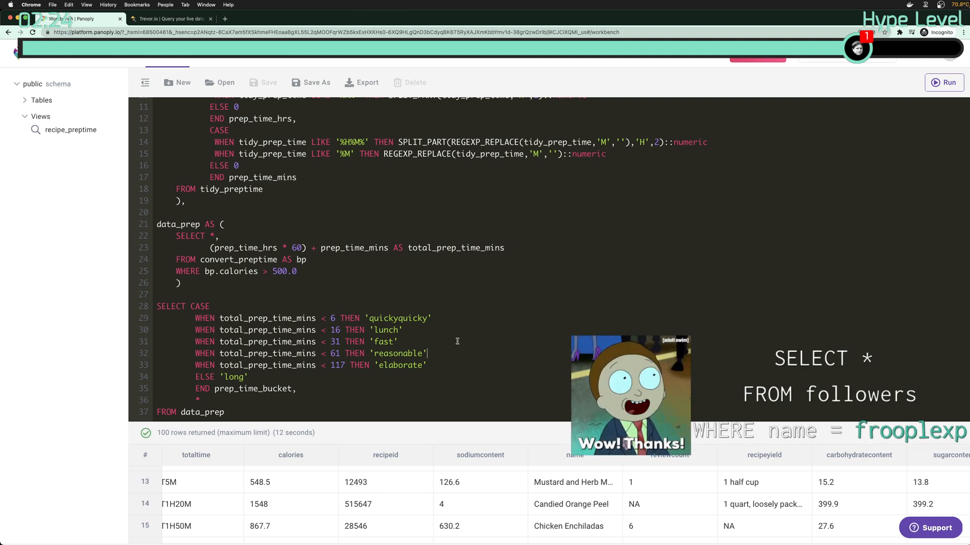
key(Up)
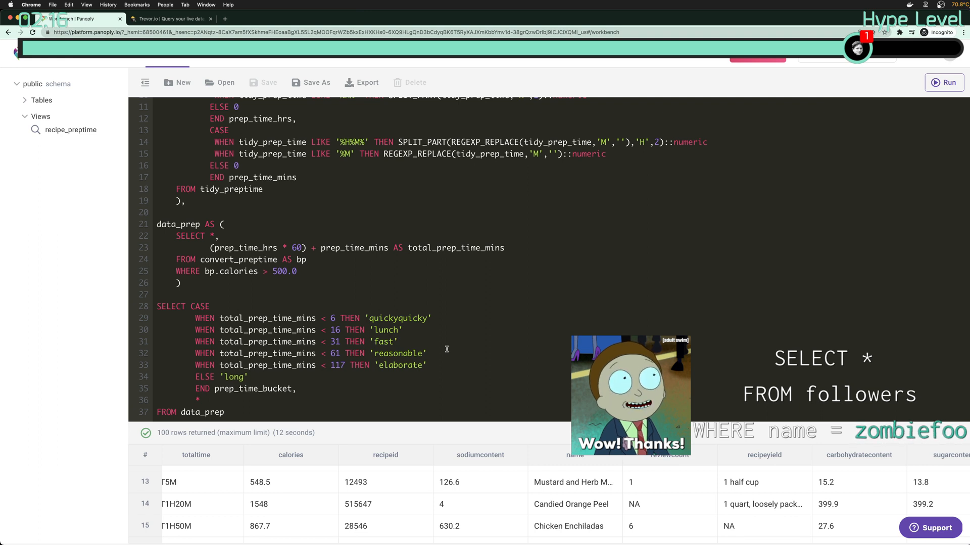
scroll(369, 386, up, 1)
scroll(368, 387, down, 1)
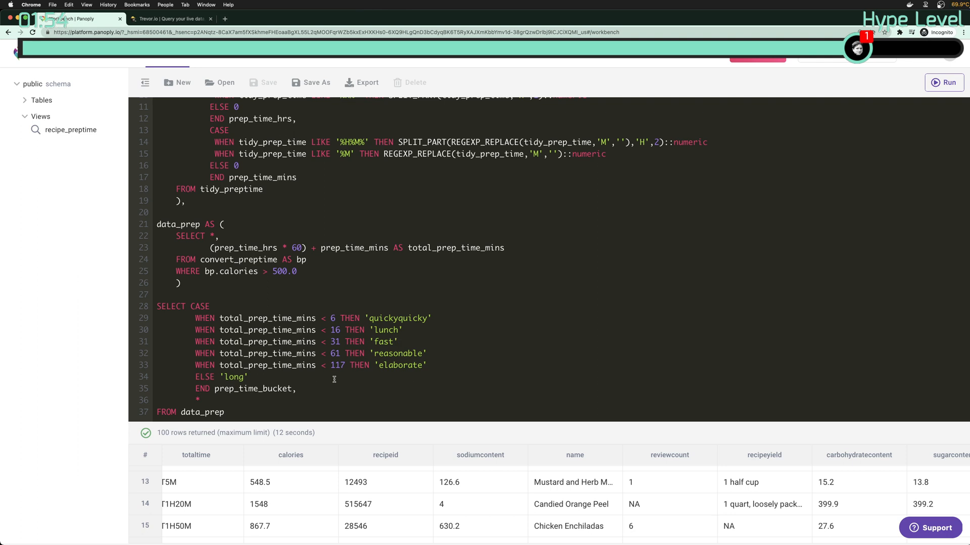
scroll(358, 364, up, 3)
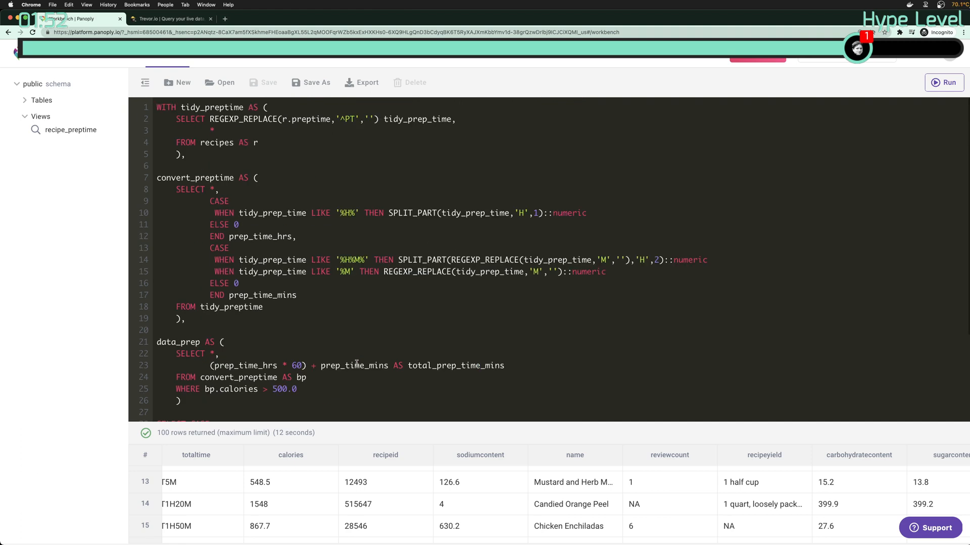
scroll(329, 308, down, 3)
scroll(329, 308, up, 3)
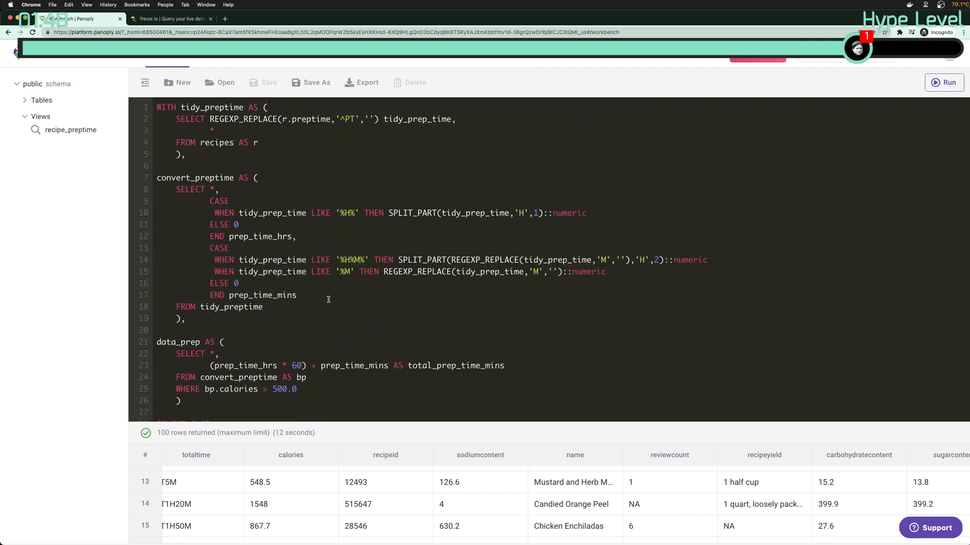
scroll(349, 299, down, 4)
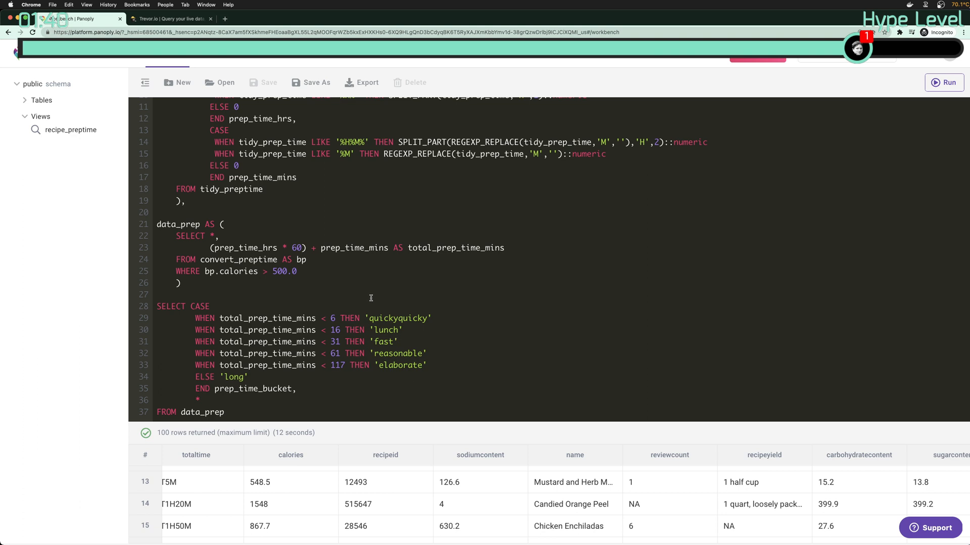
drag(543, 424, 546, 395)
scroll(513, 307, down, 1)
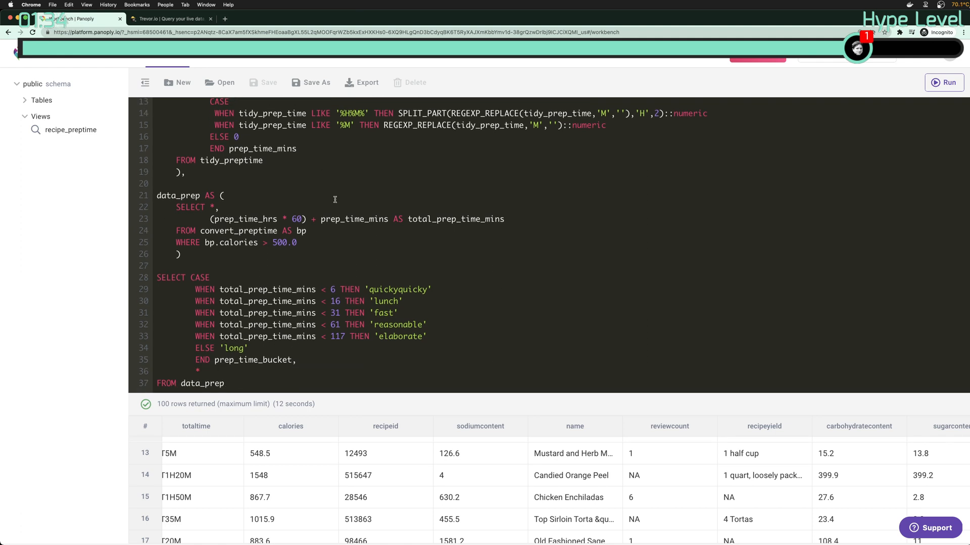
drag(281, 383, 216, 252)
Expand the public schema's tables and recipes columns, and try opening the recipe_preptime view
click(217, 252)
click(44, 101)
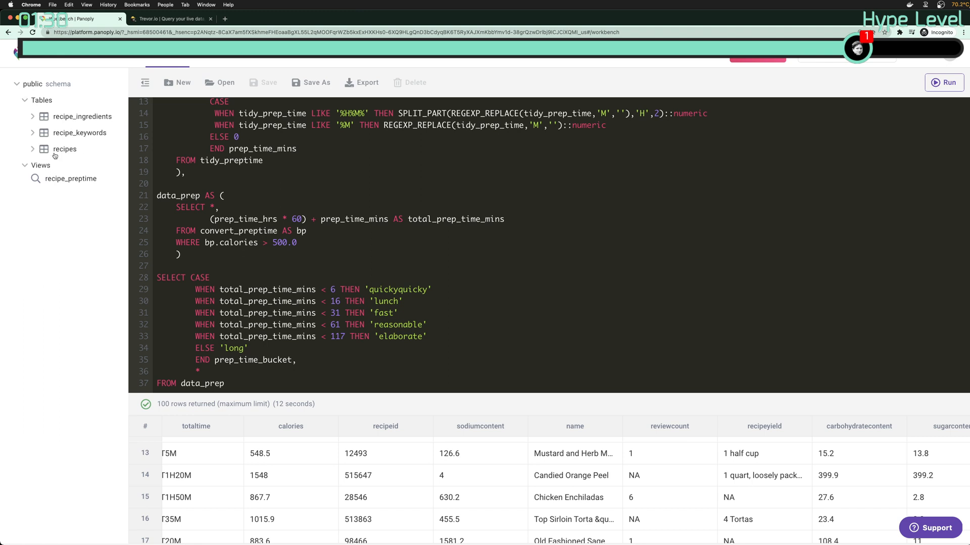
click(64, 150)
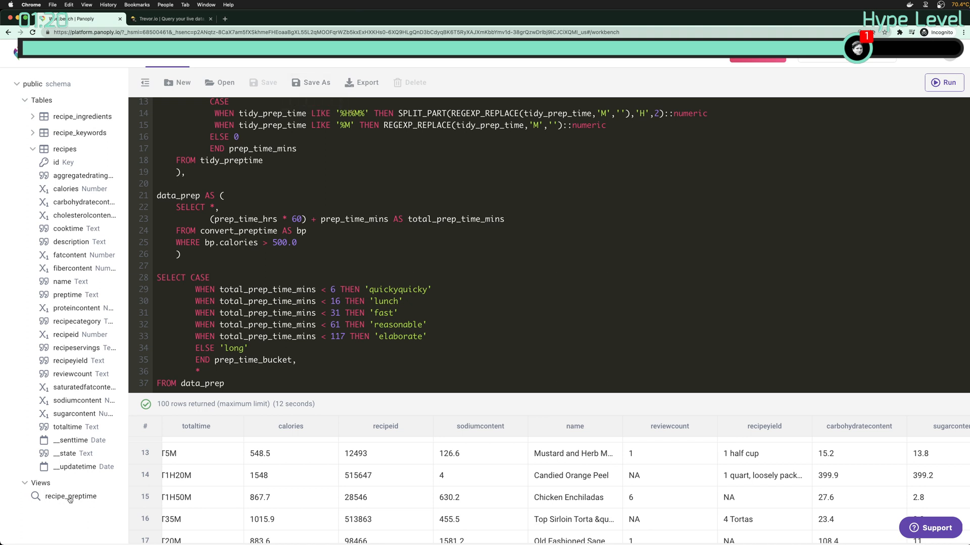
double_click(43, 499)
double_click(50, 498)
right_click(51, 498)
click(58, 488)
Visit the Tables page, return to the Workbench, and expand the saved views list
click(131, 53)
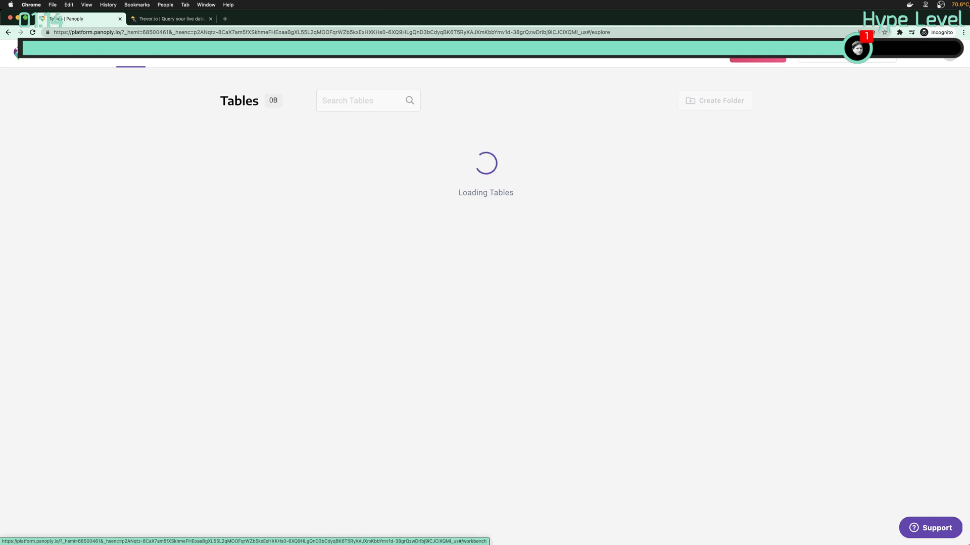
click(167, 53)
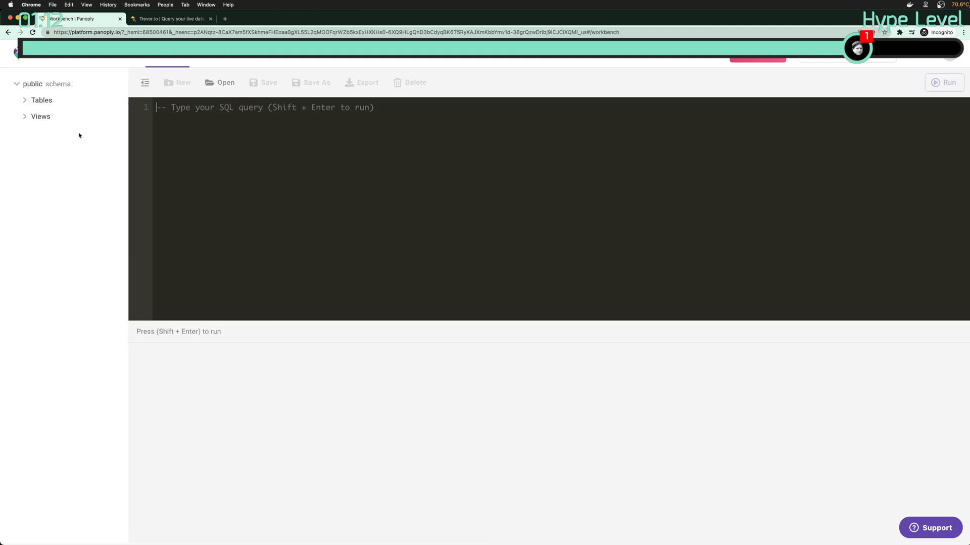
click(25, 120)
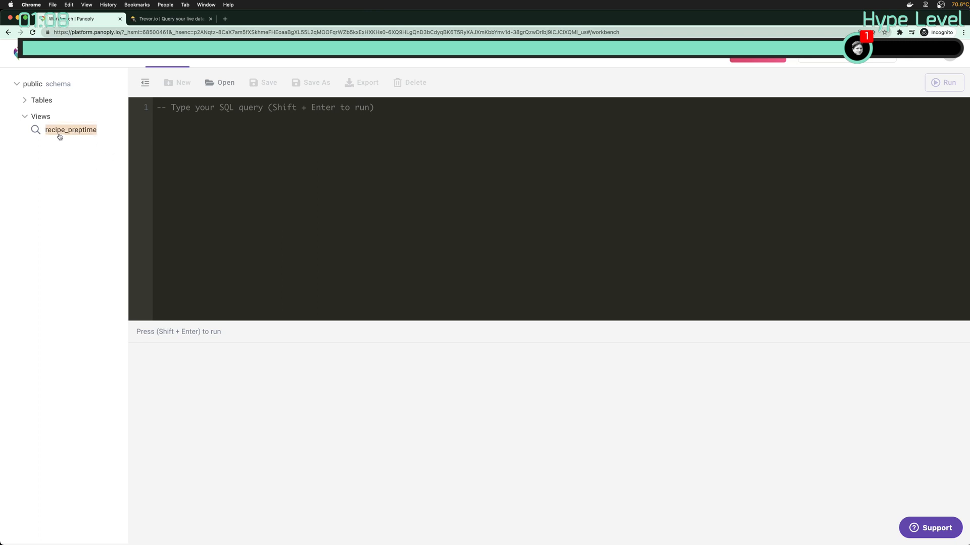
Open recipe_preptime, begin saving the query as view 'recipe_preptime', then cancel
double_click(60, 132)
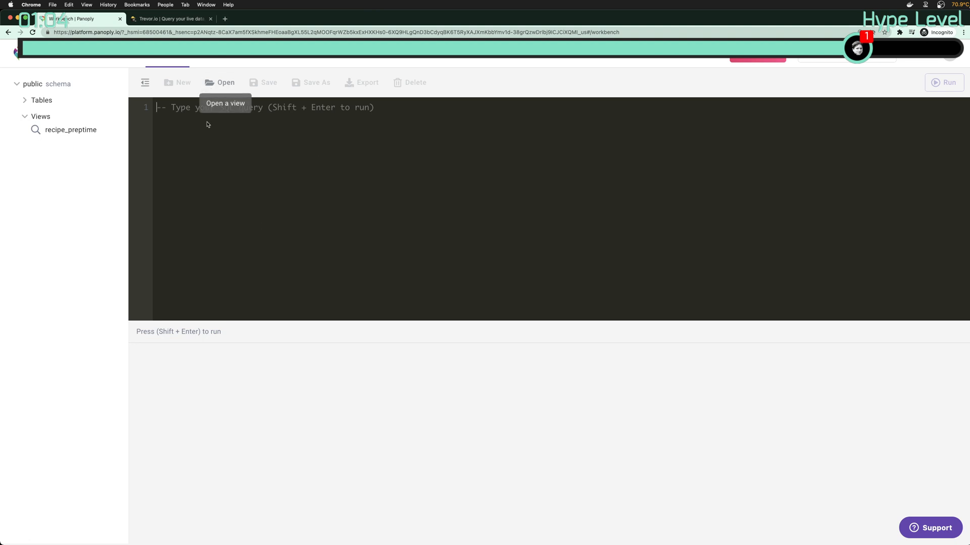
scroll(263, 179, down, 1)
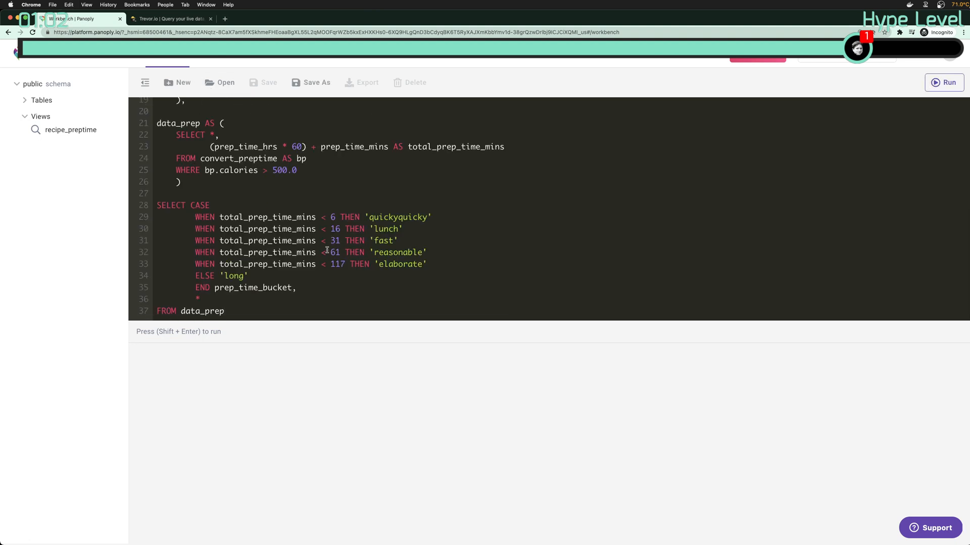
click(311, 83)
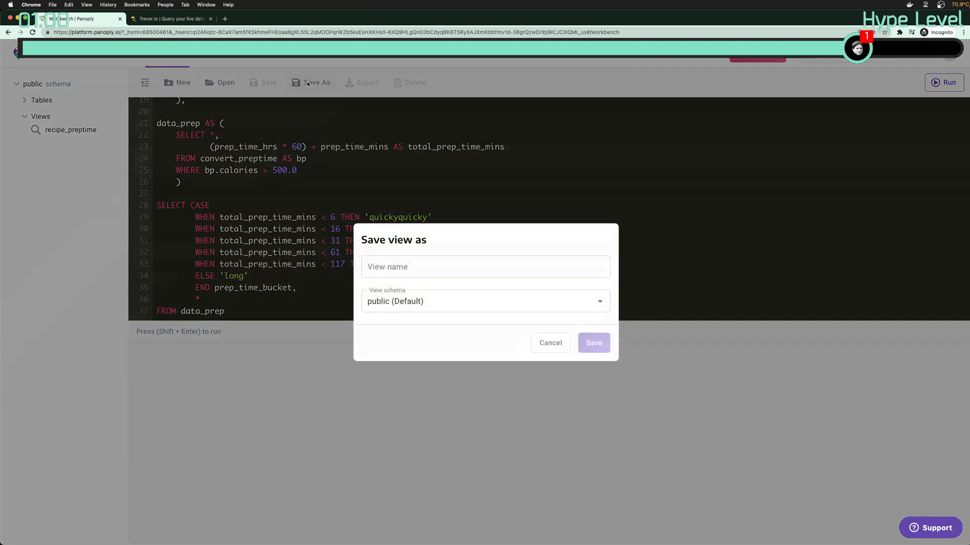
click(394, 264)
click(417, 304)
click(426, 264)
click(425, 264)
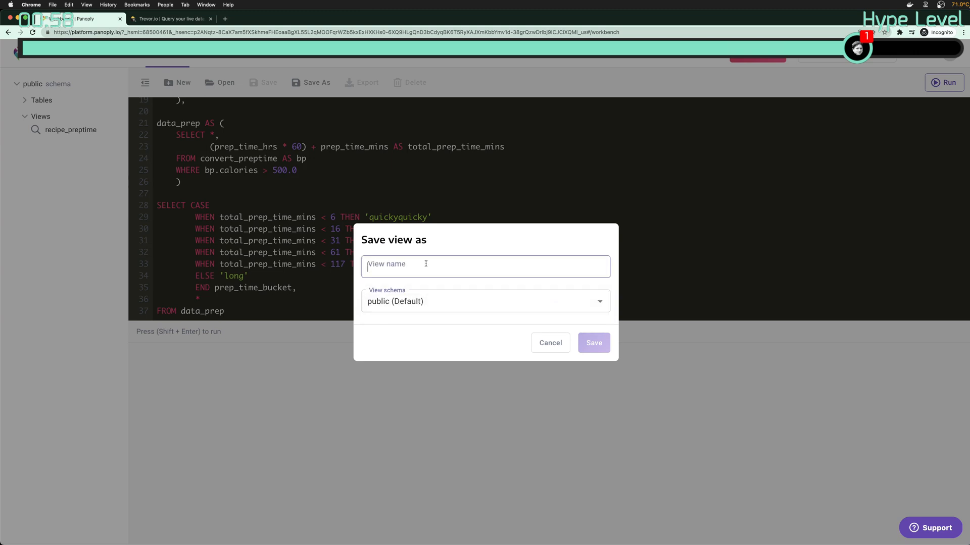
text(recipe_preptioe)
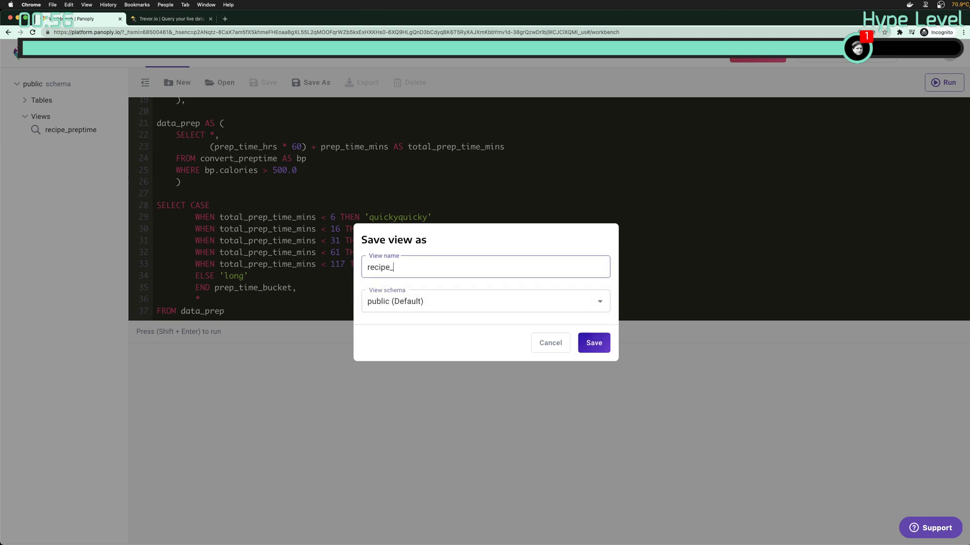
key(BackSpace)
key(BackSpace)
text(me)
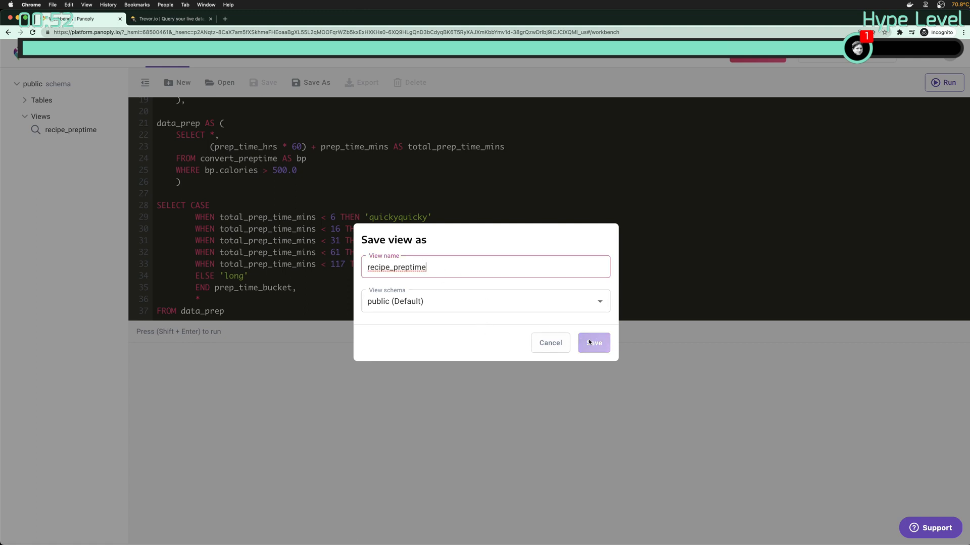
click(551, 342)
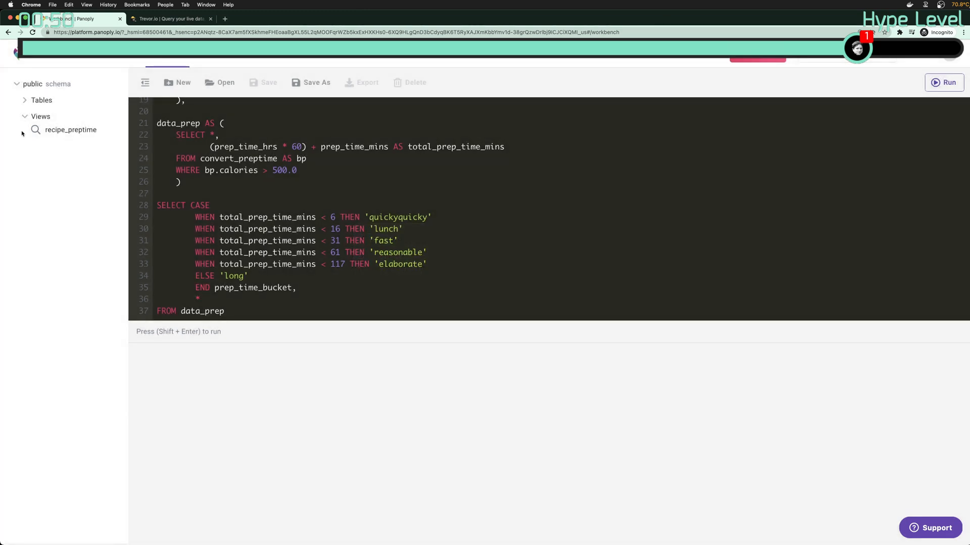
Open the saved Panoply view "public"."recipe_preptime"
click(220, 83)
click(380, 284)
click(590, 326)
Enlarge the SQL editor and scroll through the view's explicit data_prep column list
scroll(319, 286, down, 20)
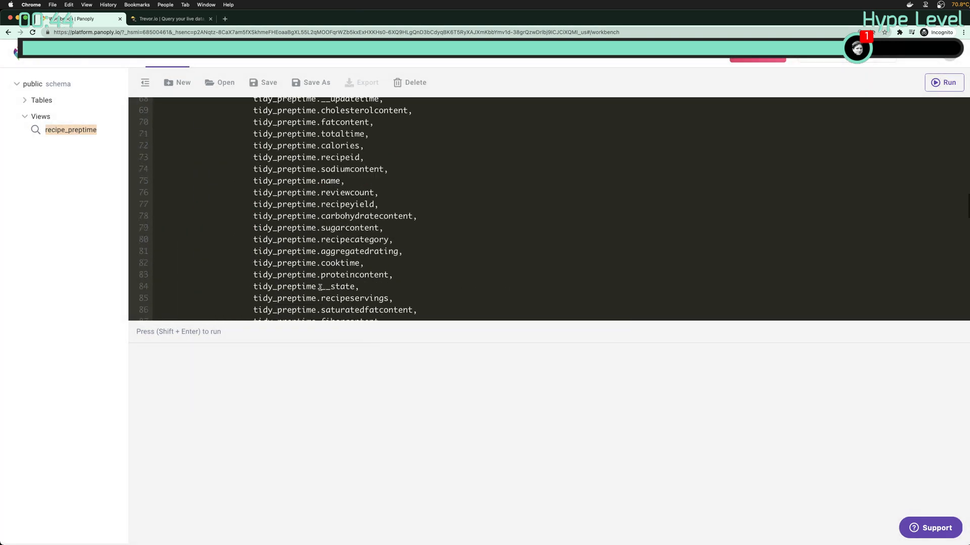
drag(431, 323, 434, 522)
scroll(443, 415, up, 20)
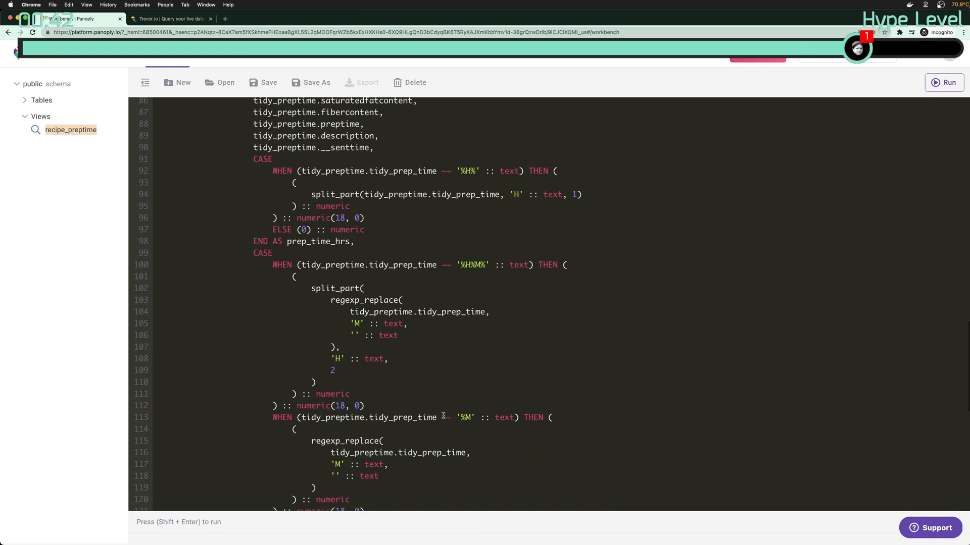
scroll(443, 415, up, 10)
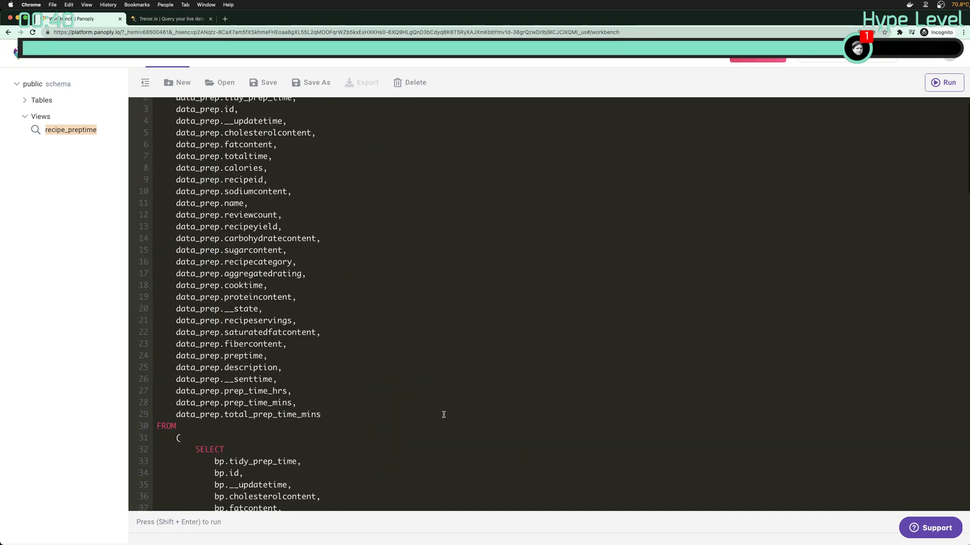
scroll(444, 415, down, 20)
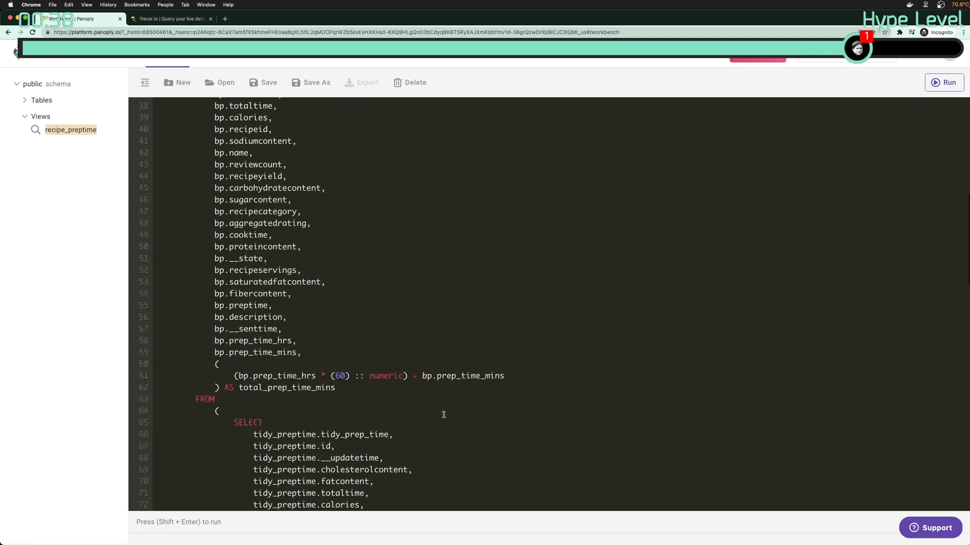
scroll(443, 415, down, 10)
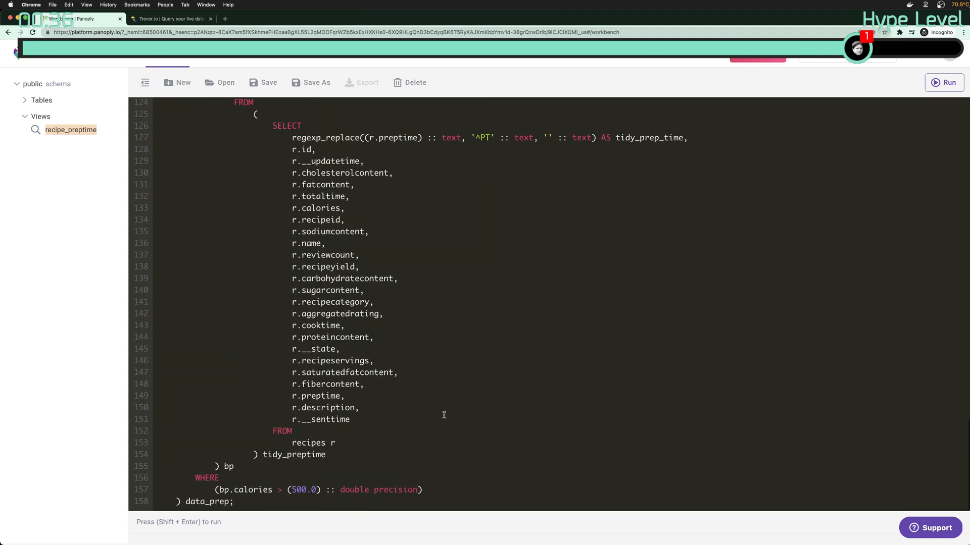
scroll(444, 415, up, 20)
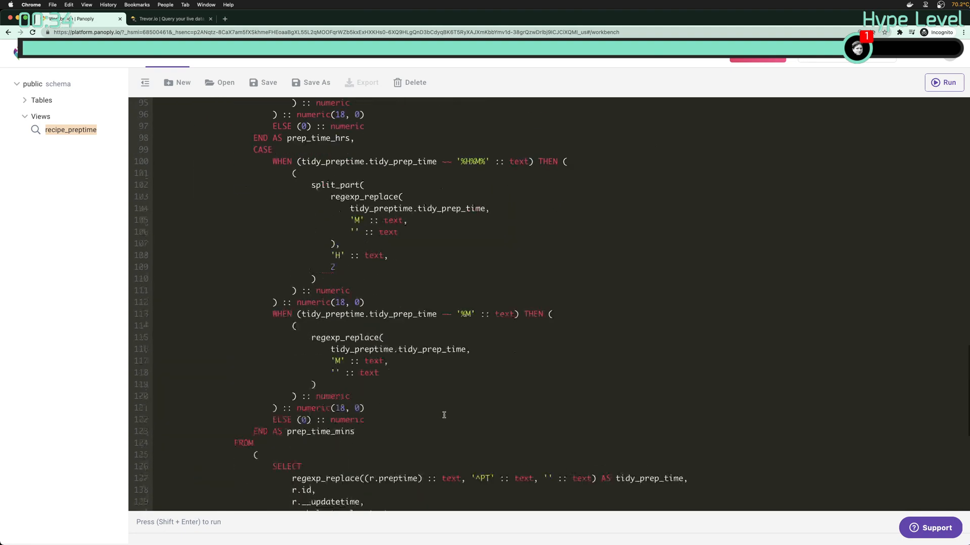
scroll(444, 415, up, 1)
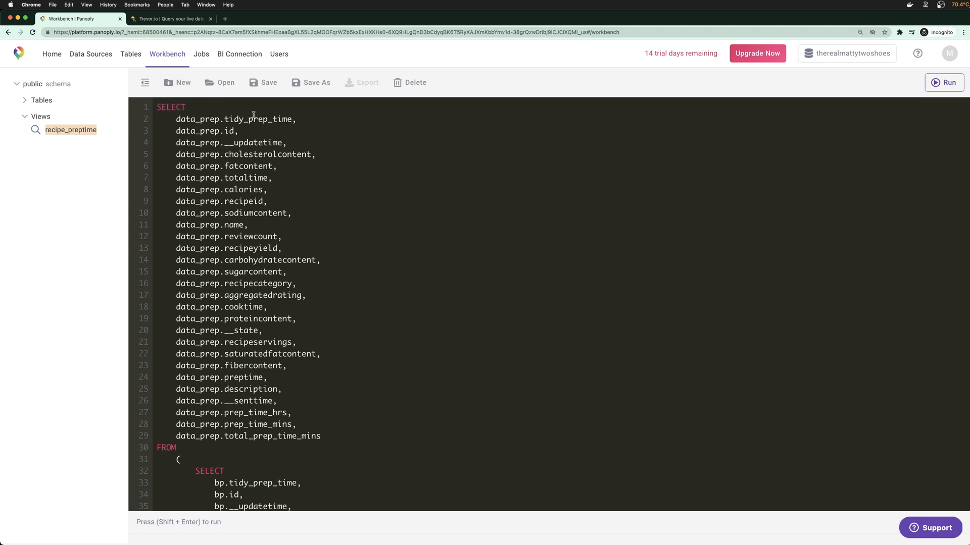
Paste the prep-time bucketing query into a new query and save it as view recipe_preptime2
click(179, 82)
key(super+v)
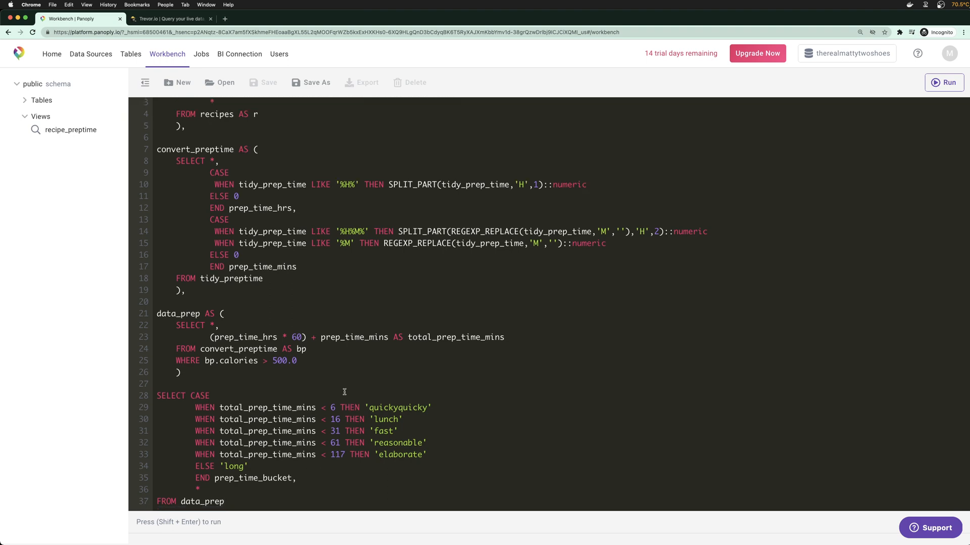
scroll(384, 467, up, 1)
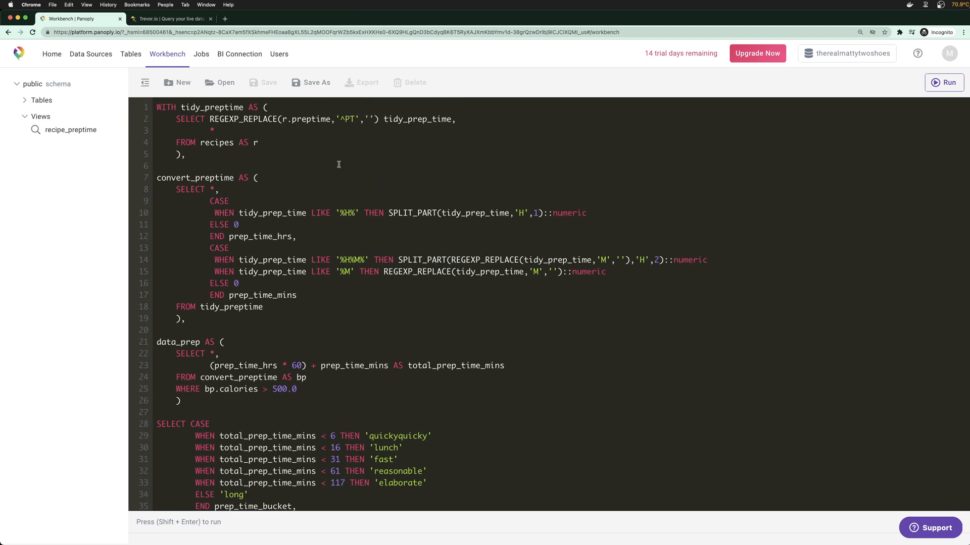
click(316, 82)
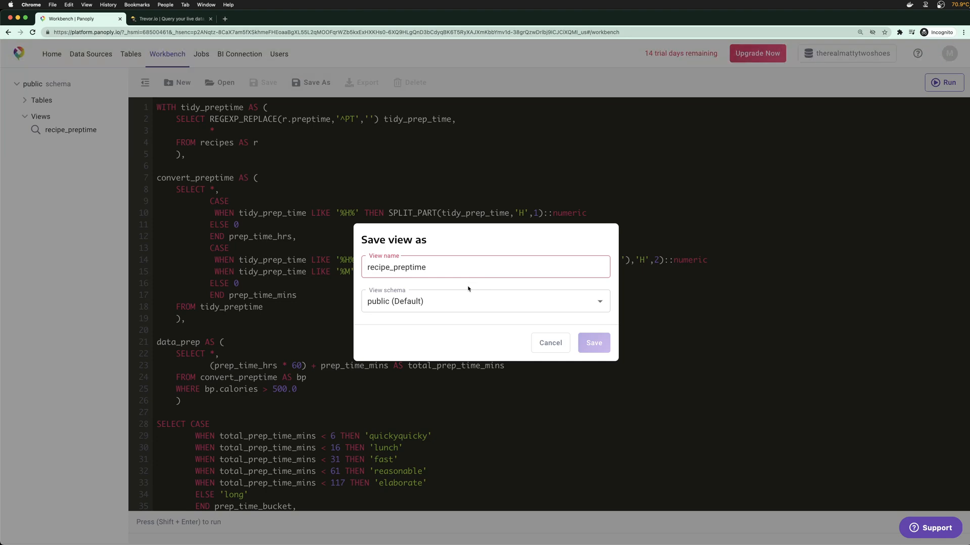
text(2)
click(590, 341)
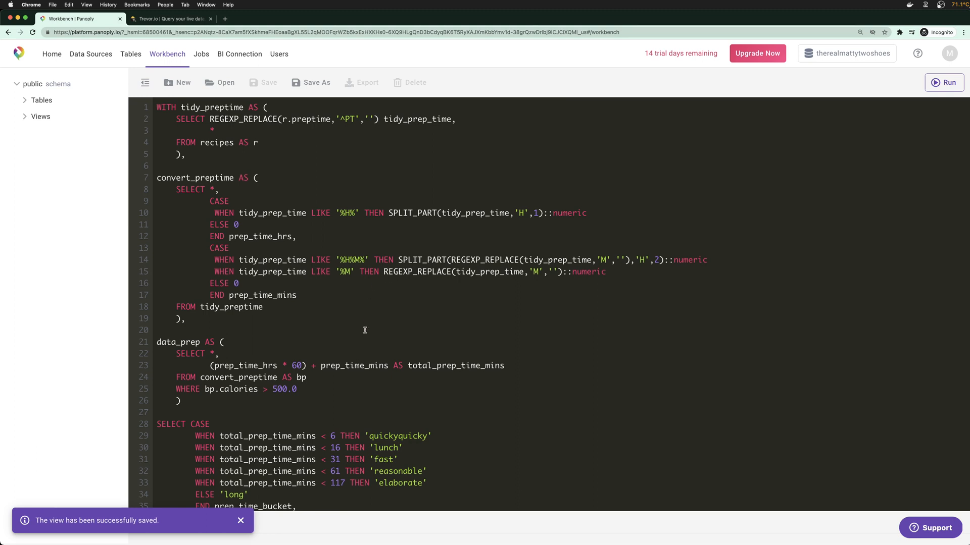
click(167, 20)
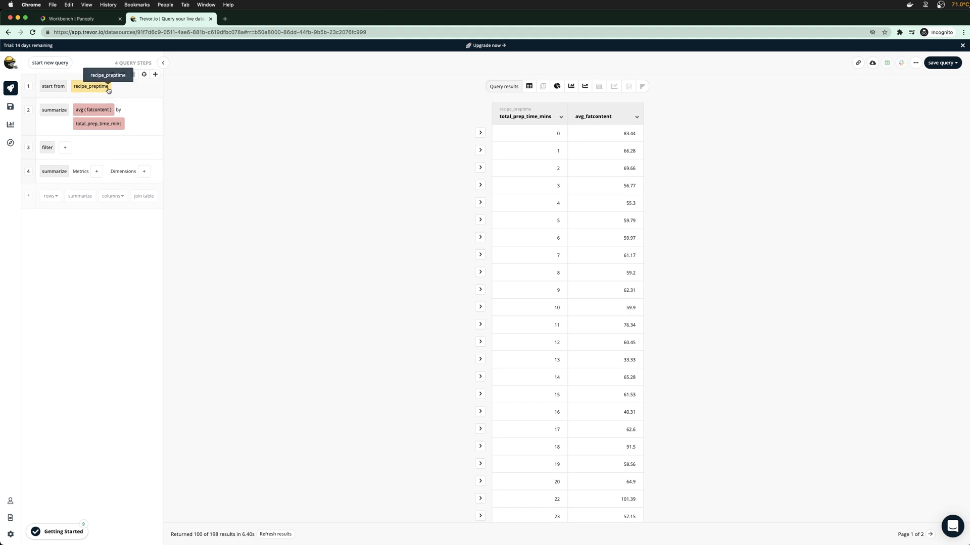
Check the query's source table and the recipe_preptime columns in the database map
click(92, 88)
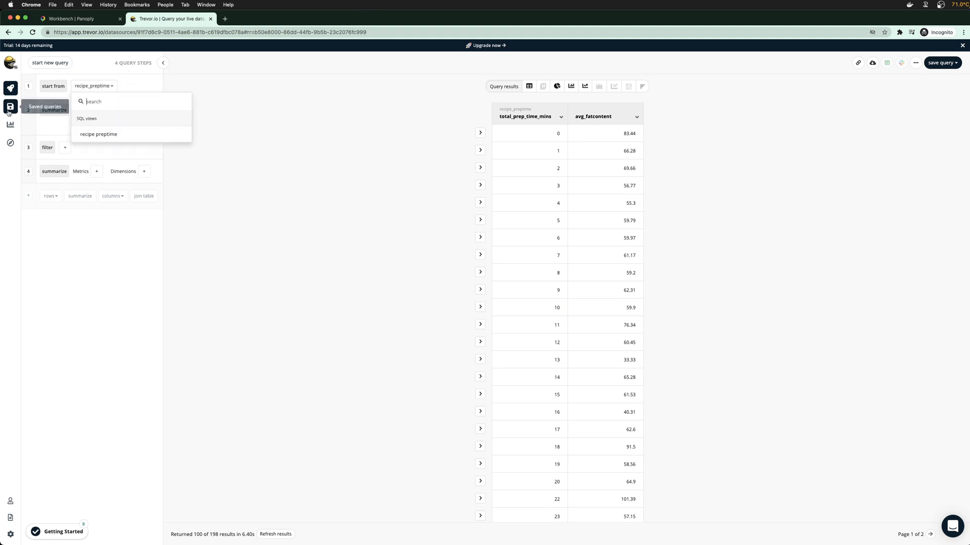
click(10, 143)
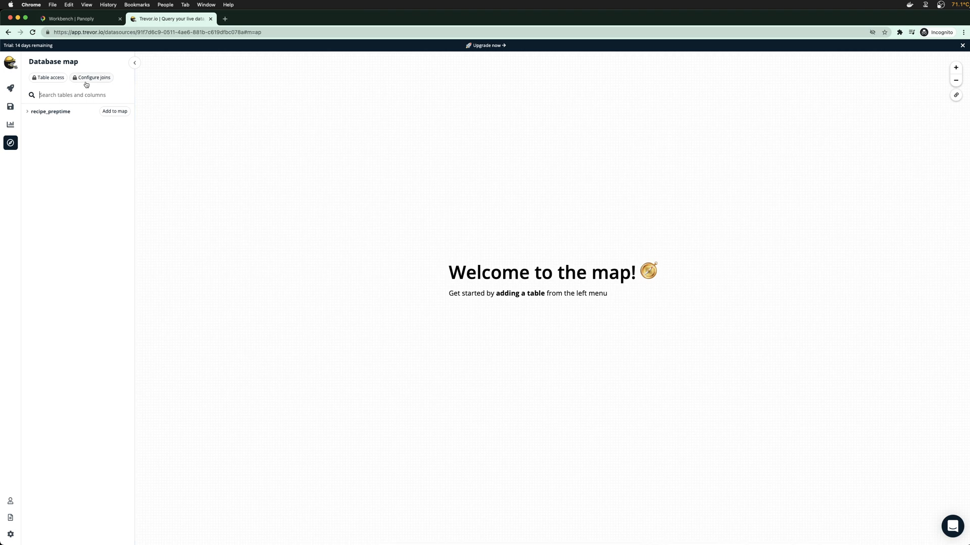
click(26, 113)
click(27, 113)
Try refreshing the table metadata, dismiss the resulting error, and reload the page
click(80, 77)
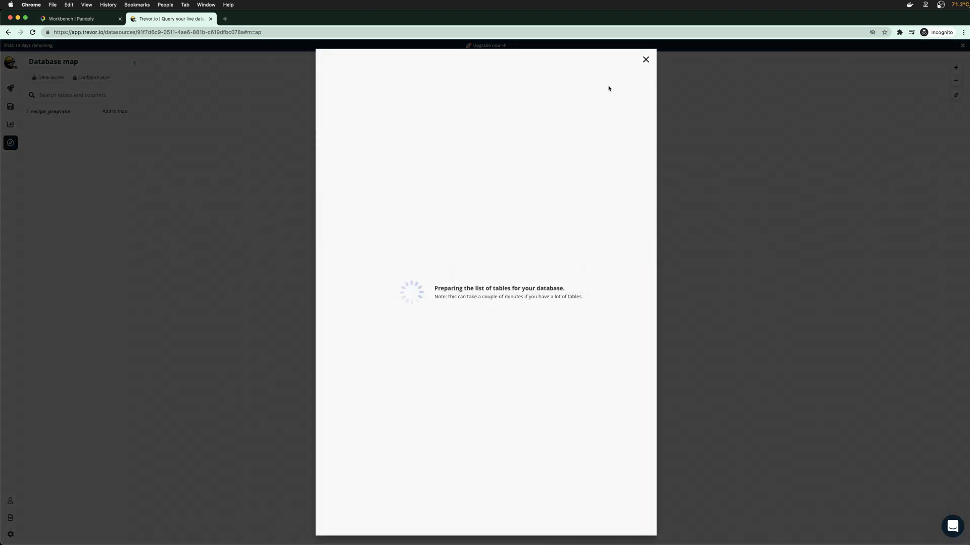
click(612, 89)
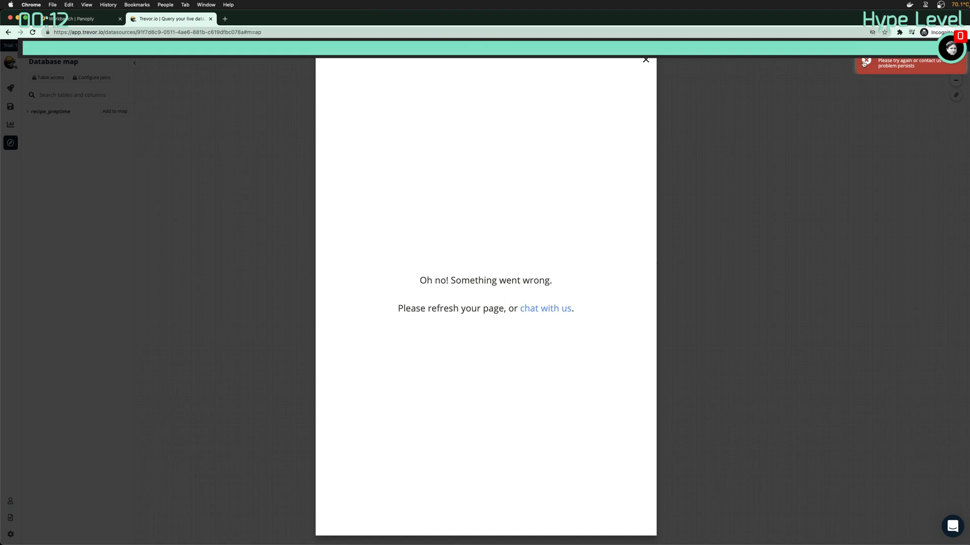
click(864, 63)
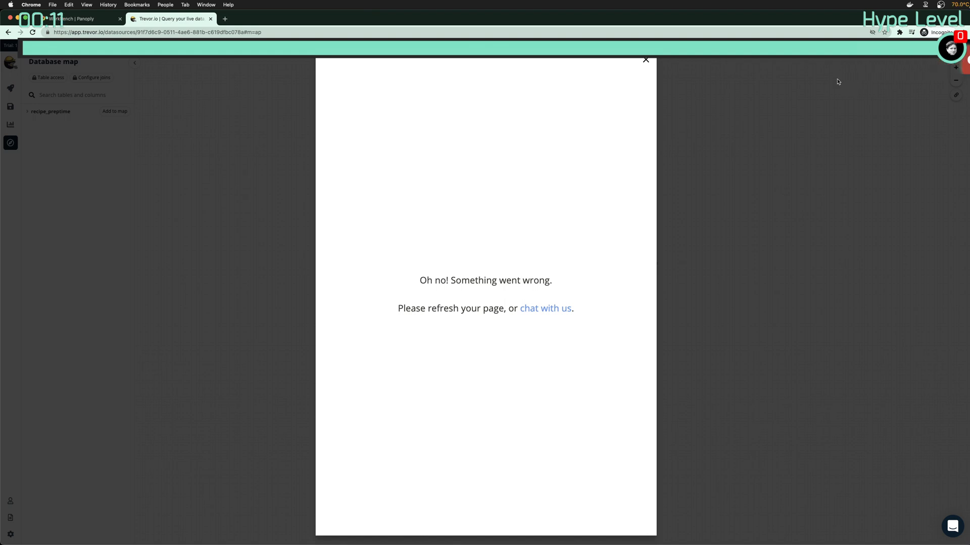
click(646, 61)
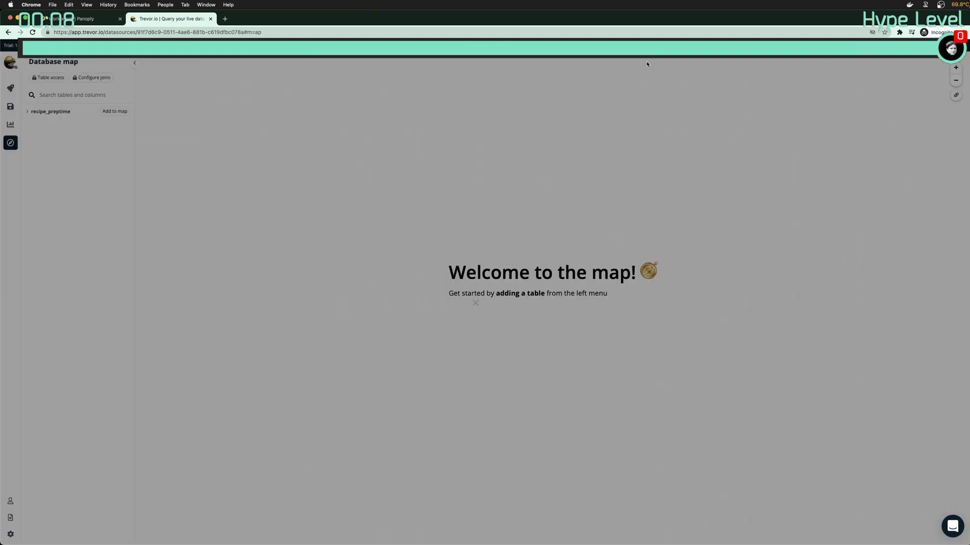
key(super+r)
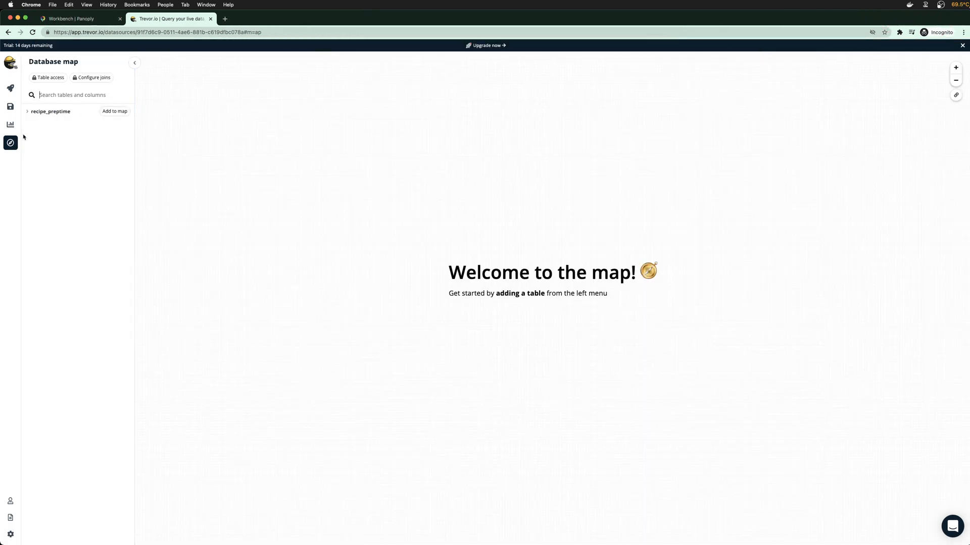
Share recipe_preptime2 with the team instead of recipe_preptime and save the table selection
click(56, 78)
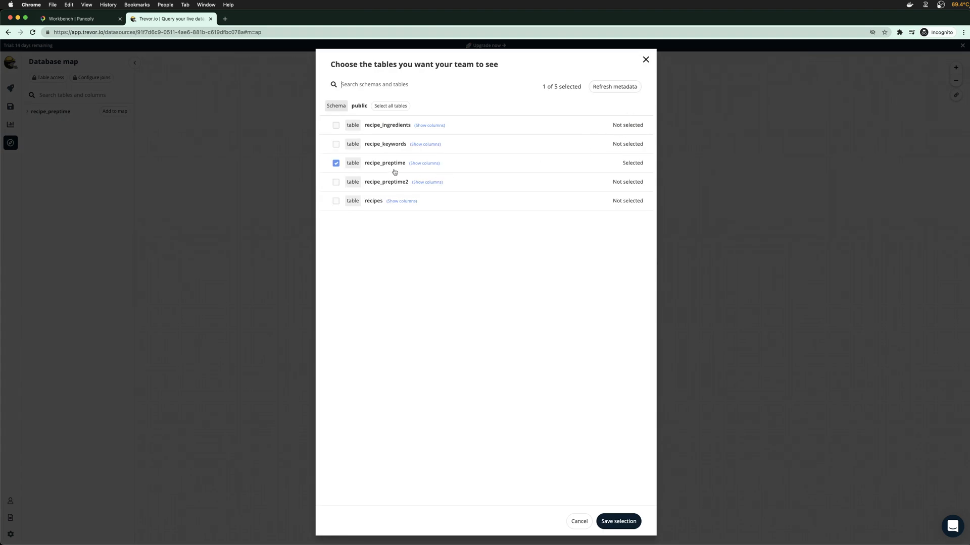
click(336, 163)
click(335, 182)
click(627, 521)
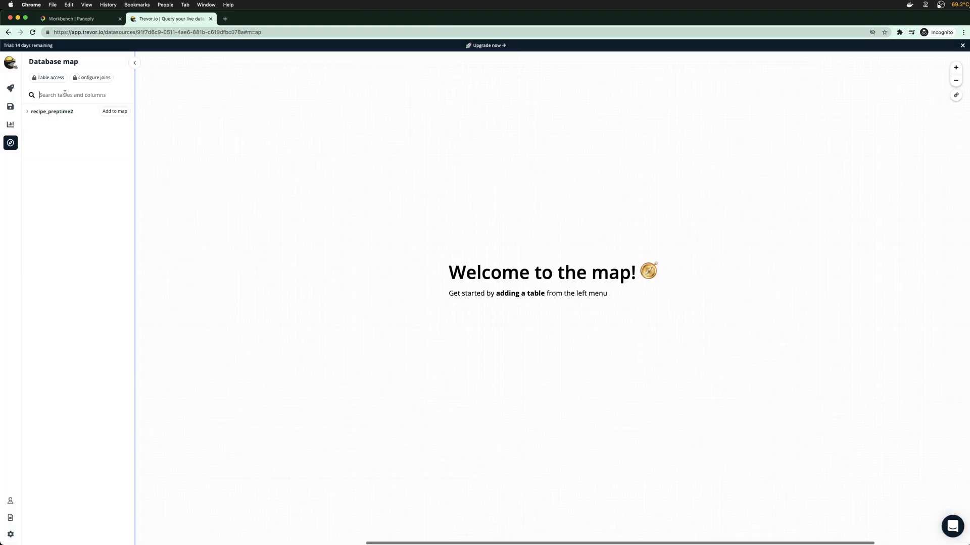
Start a new query from the recipe_preptime2 table
click(10, 89)
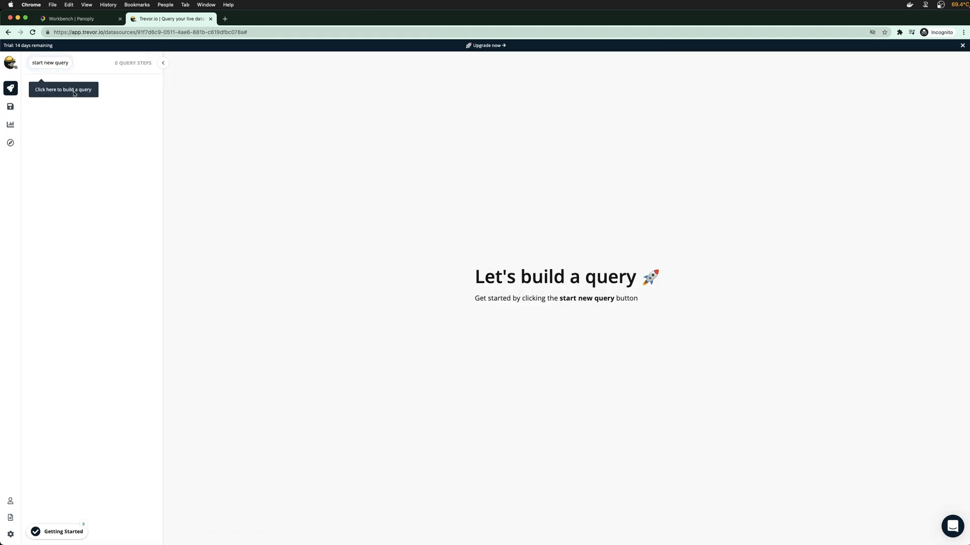
click(50, 62)
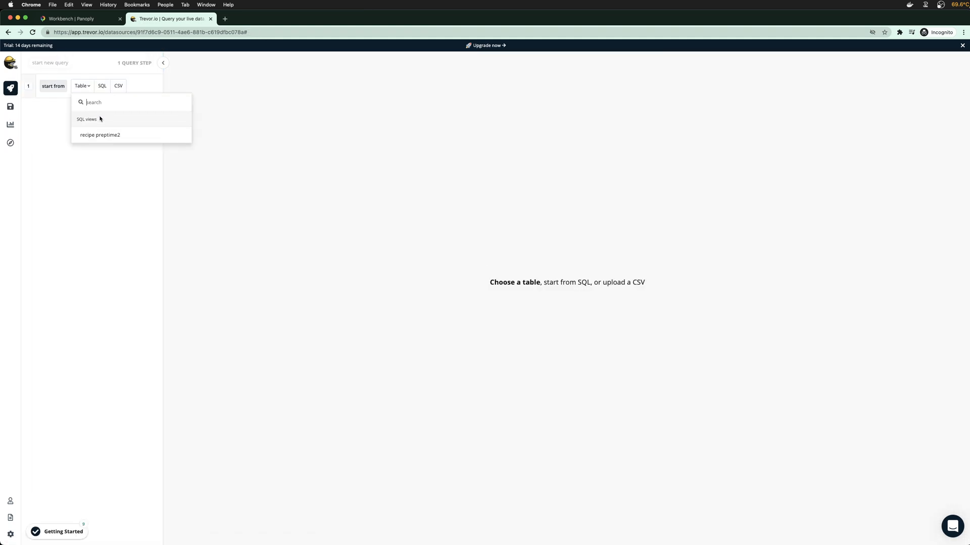
click(101, 135)
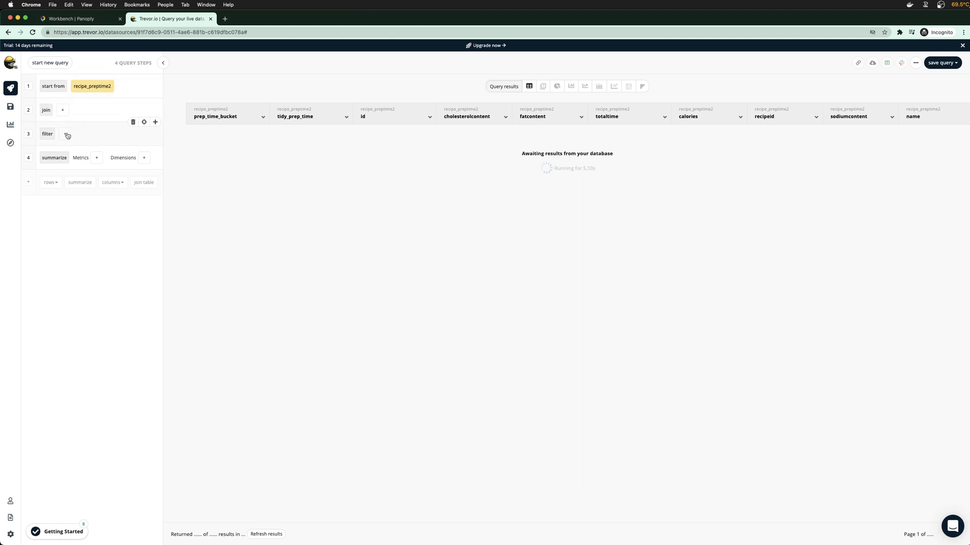
Summarize with avg of fatcontent, grouped by the prep_time_bucket dimension
click(95, 158)
mouse_move(119, 202)
mouse_move(202, 202)
click(262, 220)
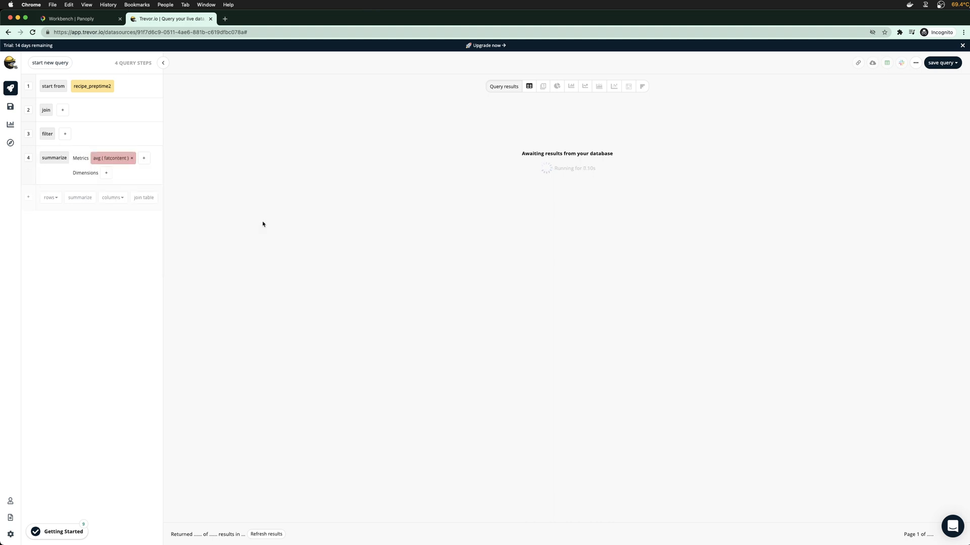
click(106, 173)
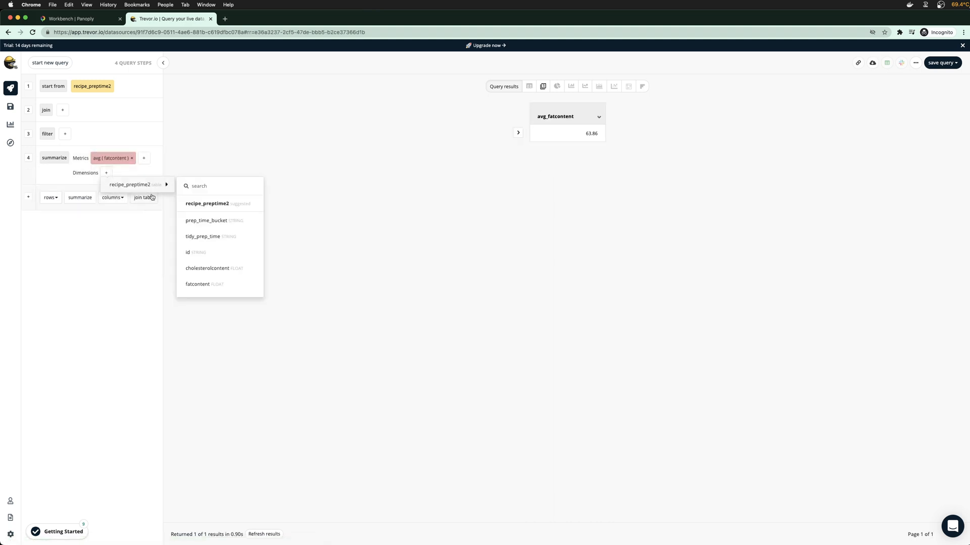
mouse_move(149, 188)
click(212, 222)
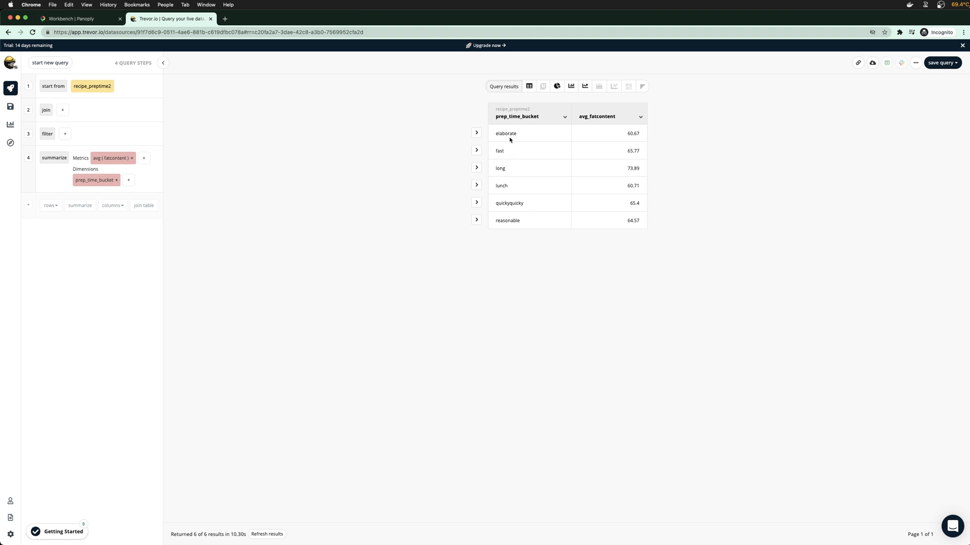
drag(504, 134, 509, 220)
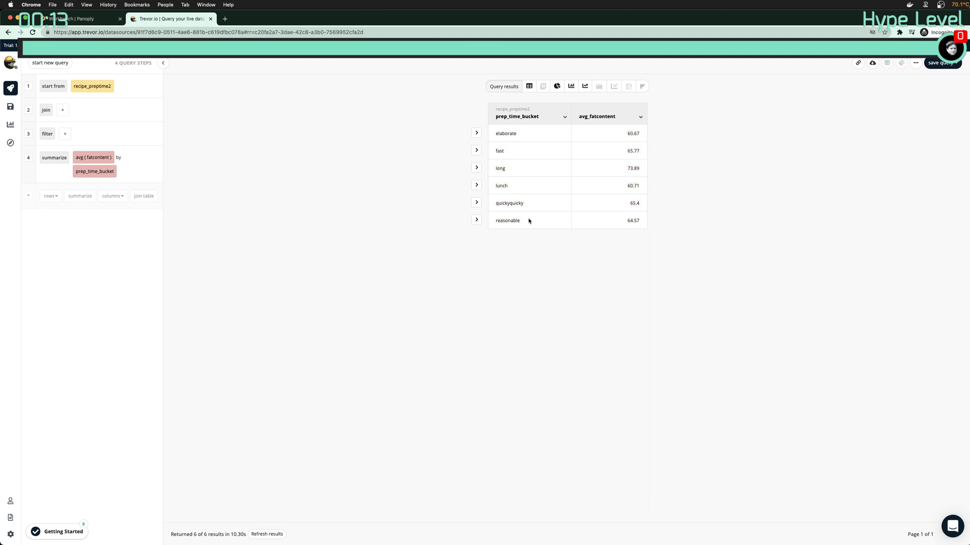
drag(510, 132, 512, 186)
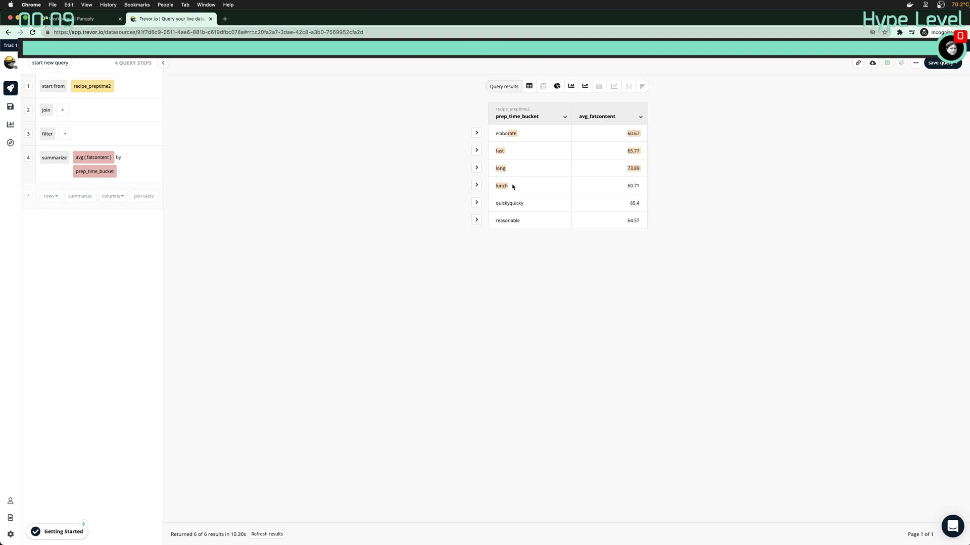
click(515, 145)
drag(508, 135, 520, 220)
click(510, 139)
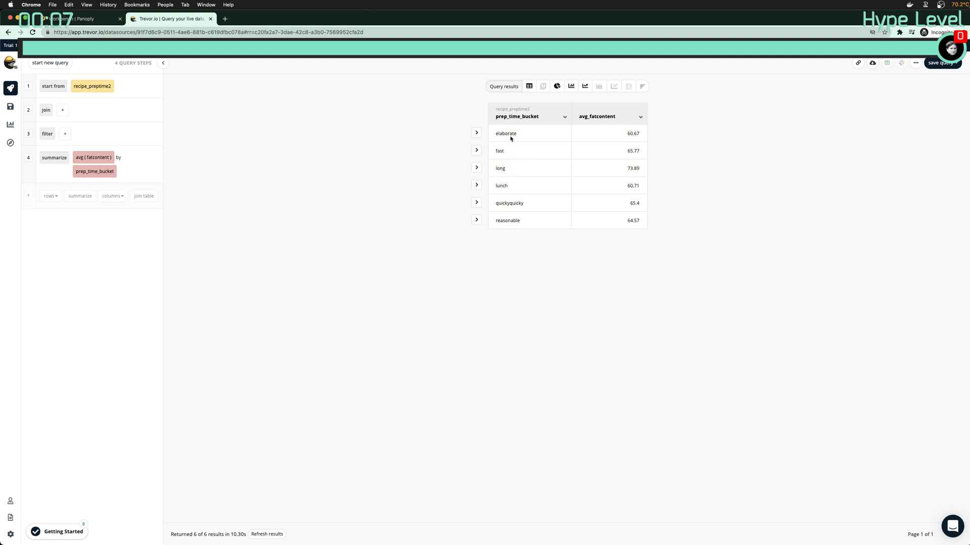
drag(630, 131, 631, 210)
click(632, 211)
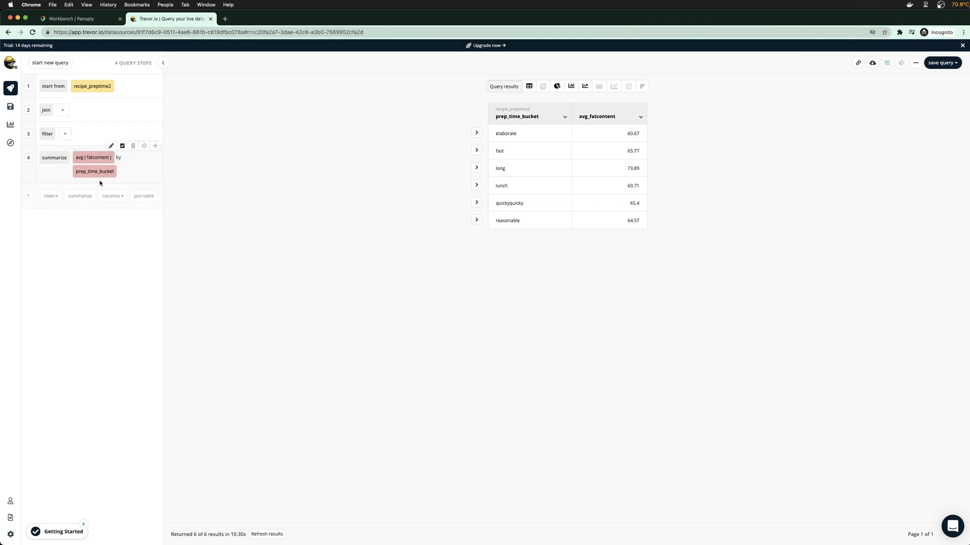
Edit the existing summarize step and add an average of calories
click(81, 197)
click(97, 195)
mouse_move(118, 238)
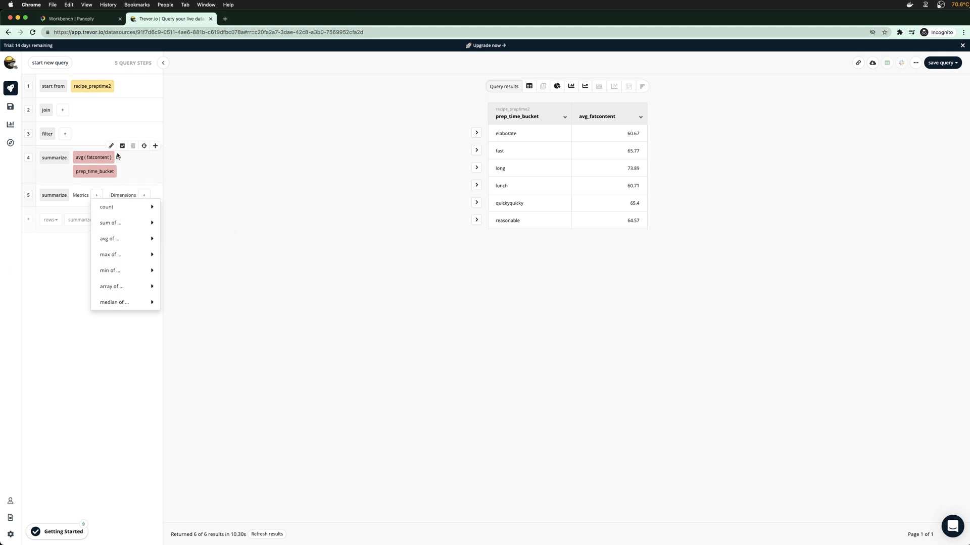
click(111, 146)
click(143, 159)
mouse_move(164, 206)
mouse_move(234, 204)
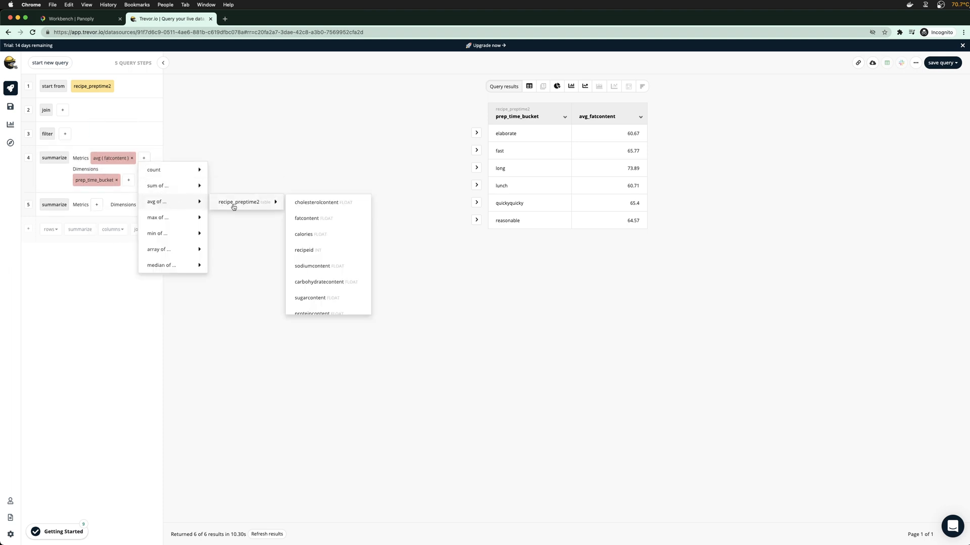
click(318, 237)
Add averages of sugarcontent and saturatedfatcontent to the summary
click(121, 181)
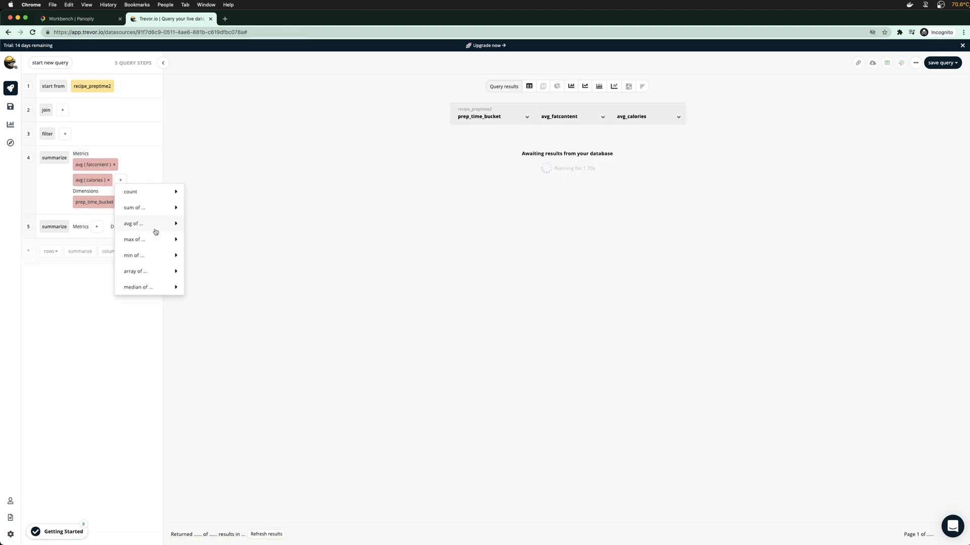
mouse_move(149, 224)
mouse_move(221, 224)
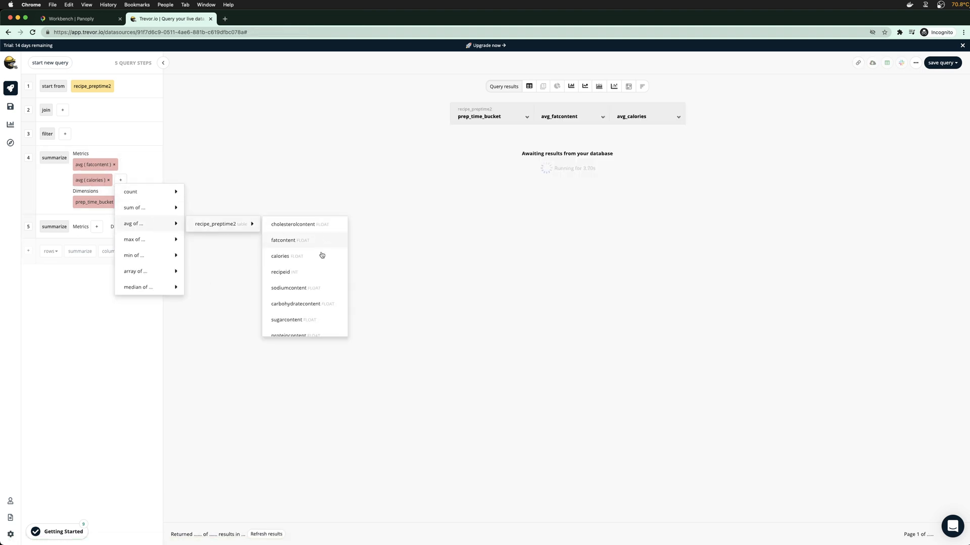
scroll(308, 292, down, 2)
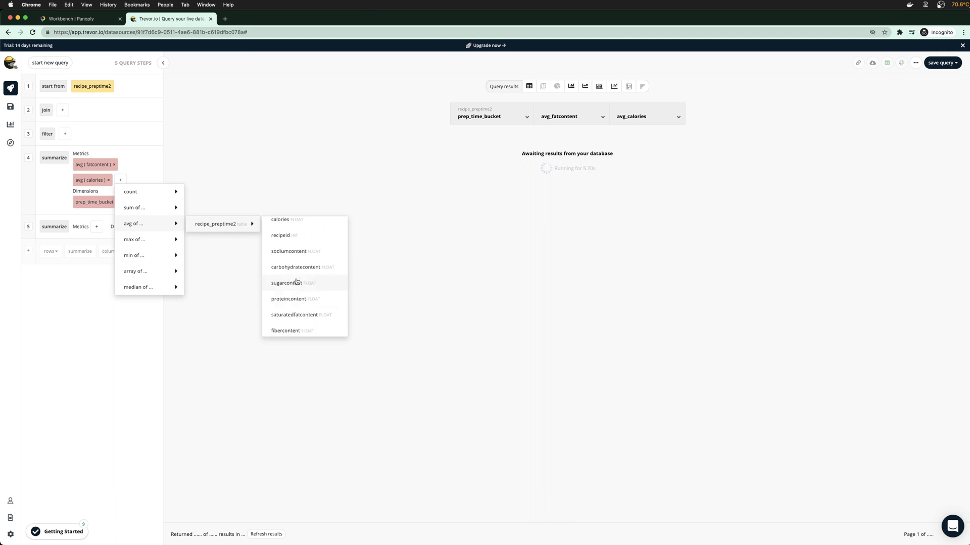
click(296, 283)
click(130, 196)
mouse_move(162, 242)
mouse_move(227, 239)
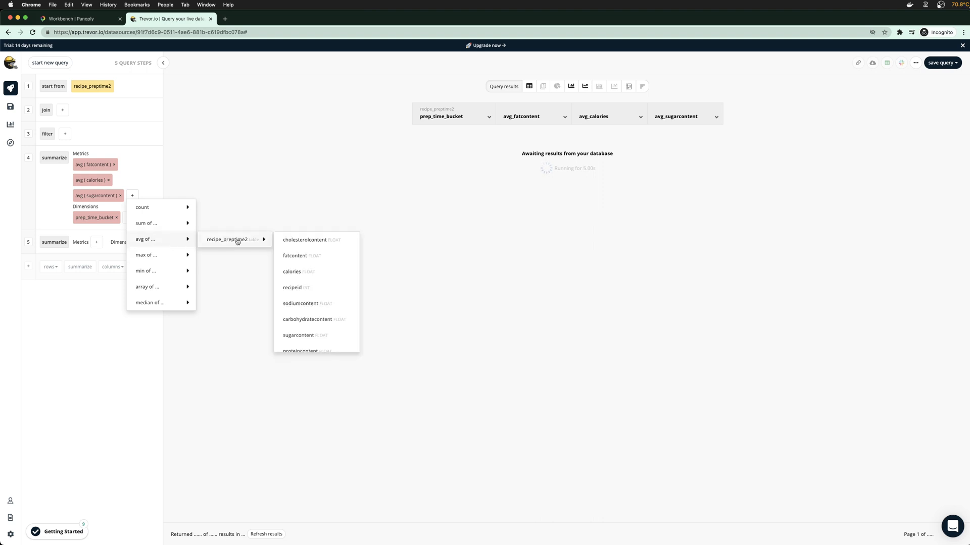
scroll(307, 303, down, 3)
click(305, 287)
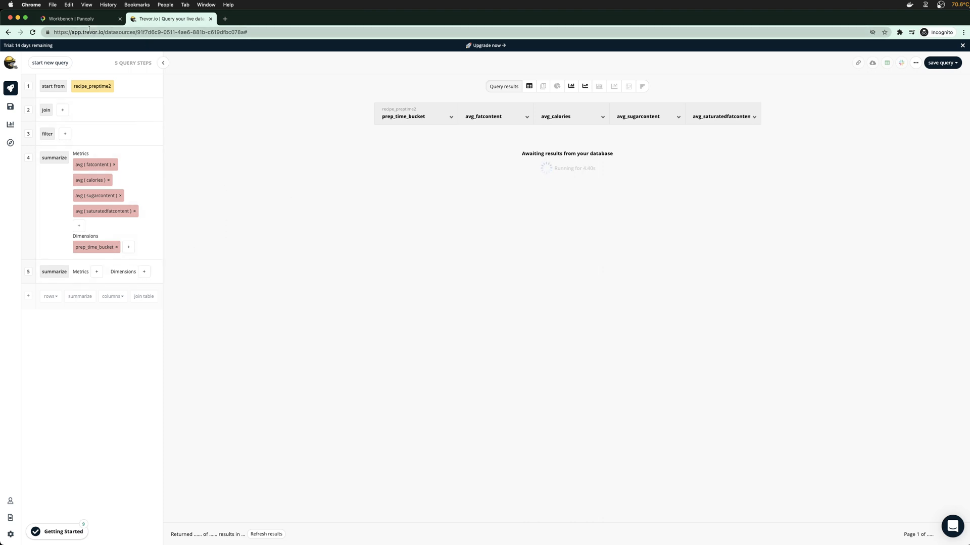
click(70, 18)
scroll(431, 309, down, 1)
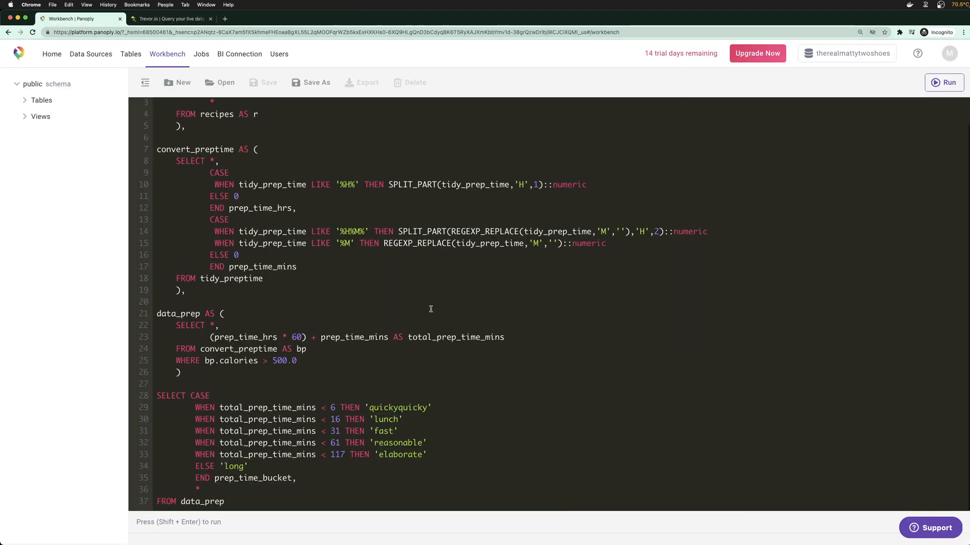
Open the recipe_preptime2 view in Panoply and run its query
click(29, 121)
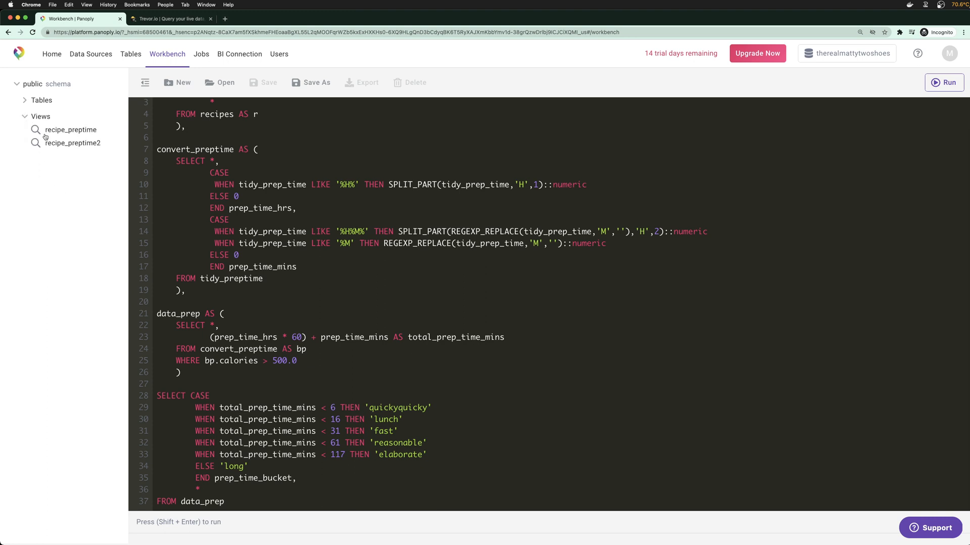
click(72, 144)
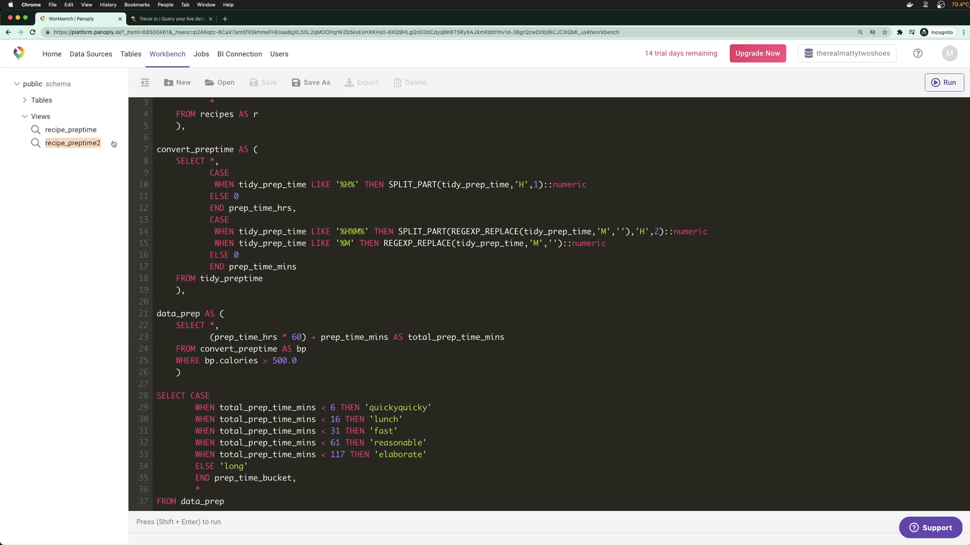
scroll(353, 454, up, 3)
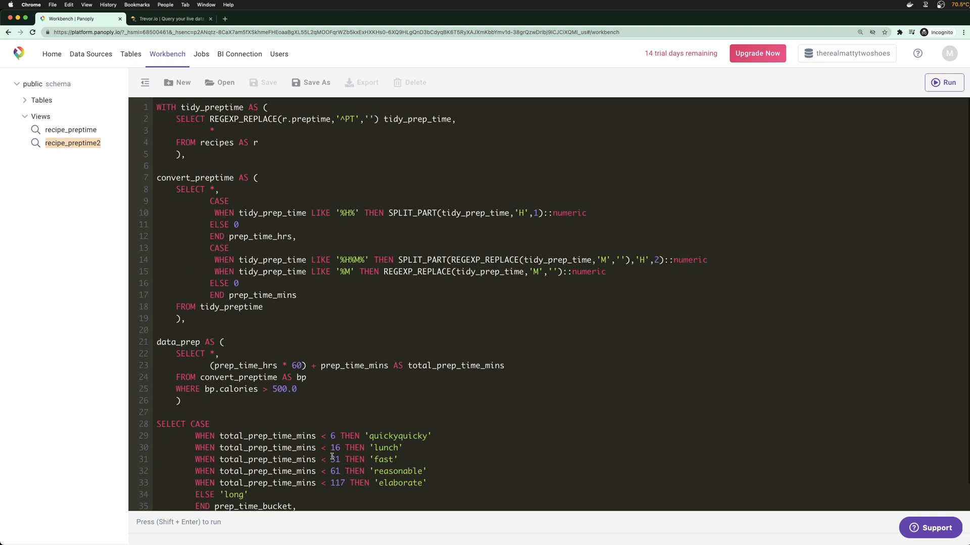
scroll(384, 429, down, 2)
scroll(404, 500, down, 1)
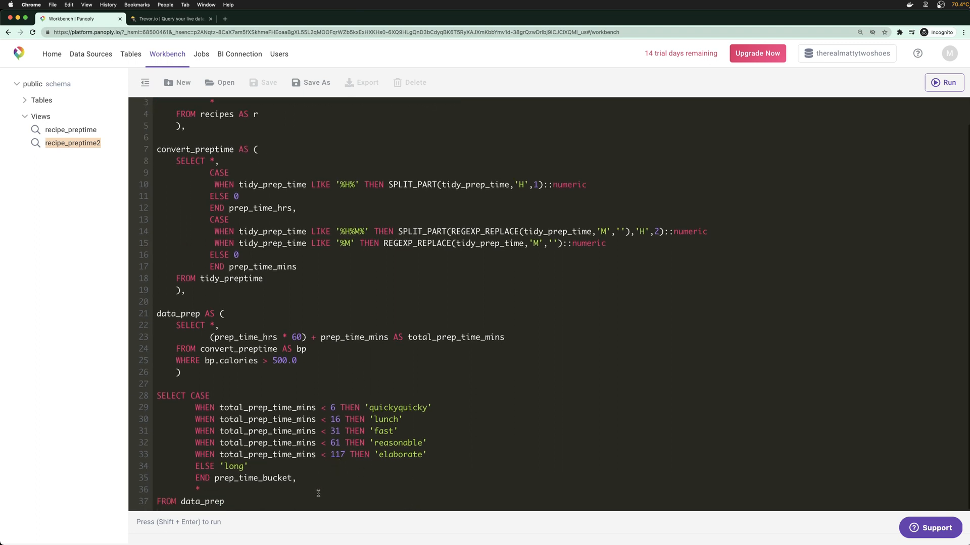
click(316, 502)
key(shift+Return)
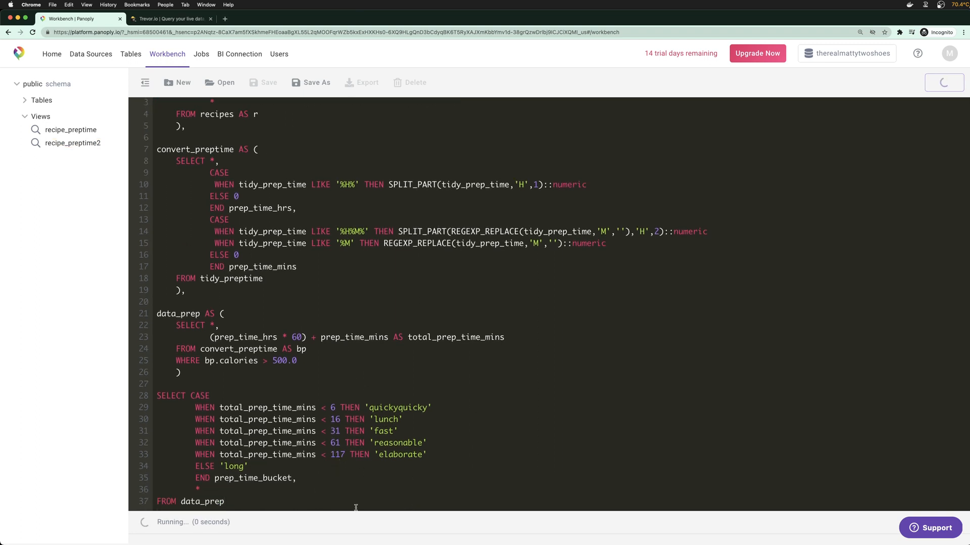
Enlarge the results pane and inspect the 100 rows and their prep_time_bucket values
drag(374, 515, 409, 285)
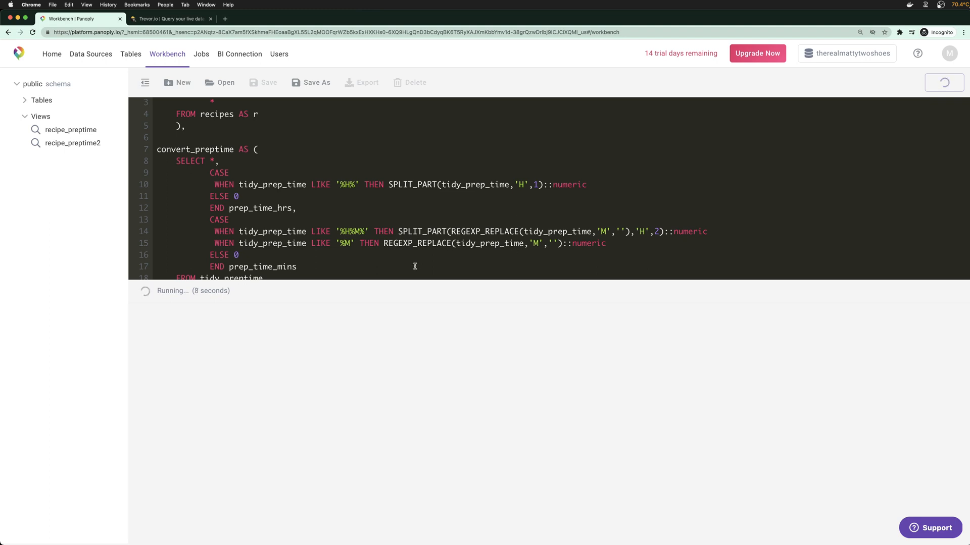
scroll(411, 264, down, 3)
scroll(409, 232, down, 4)
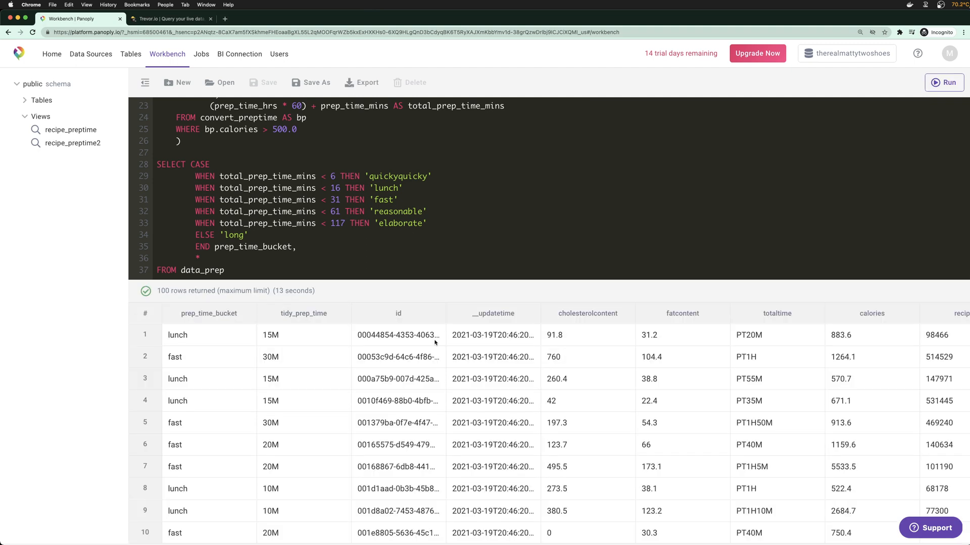
double_click(178, 336)
click(222, 355)
scroll(375, 393, right, 10)
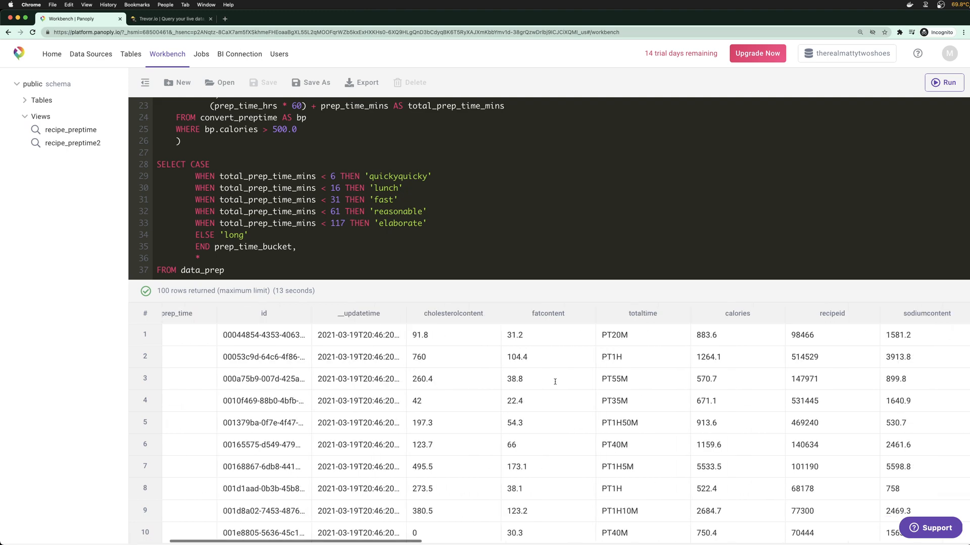
scroll(555, 381, right, 15)
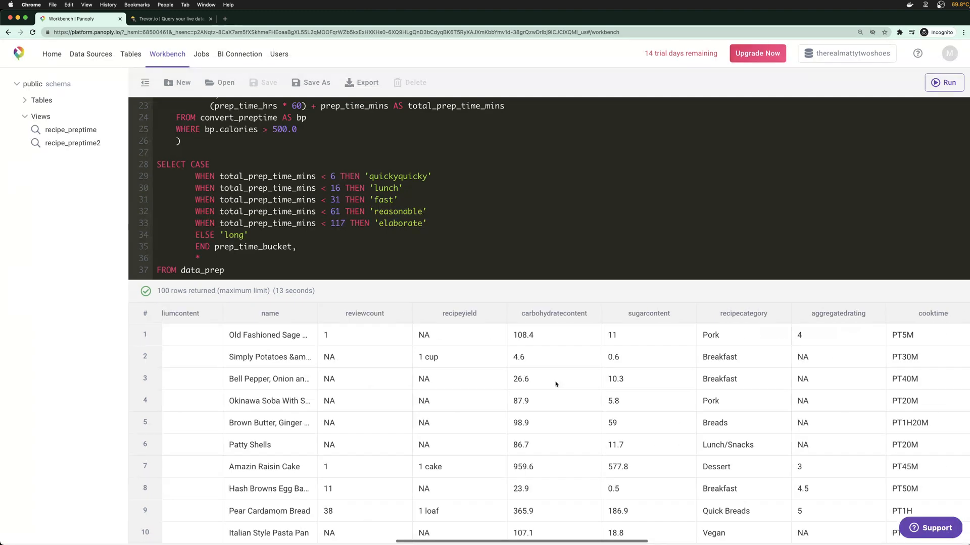
scroll(555, 384, right, 10)
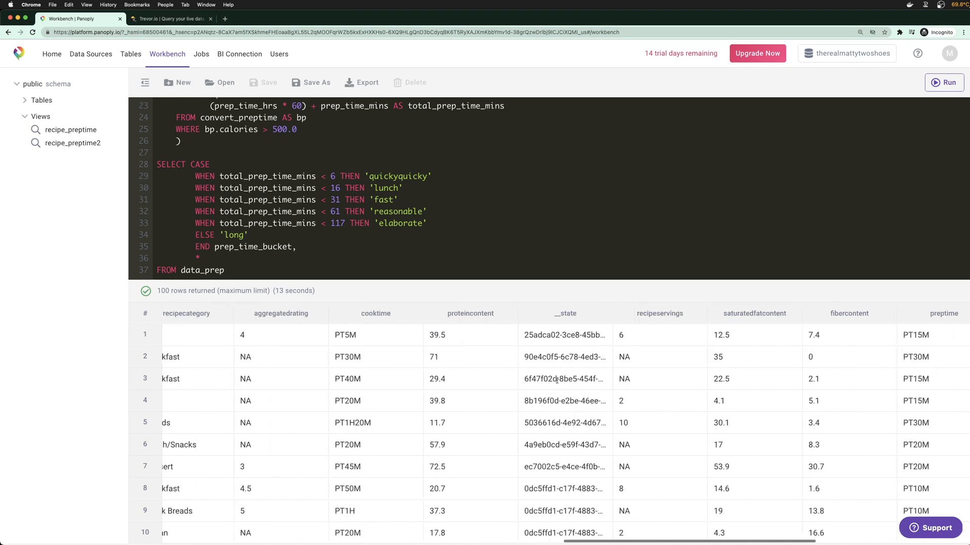
scroll(611, 395, right, 12)
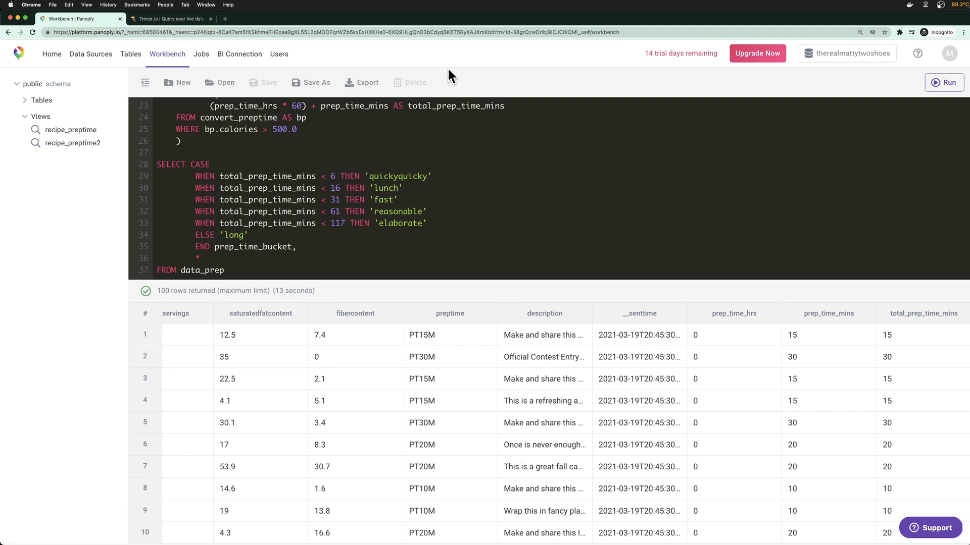
click(173, 20)
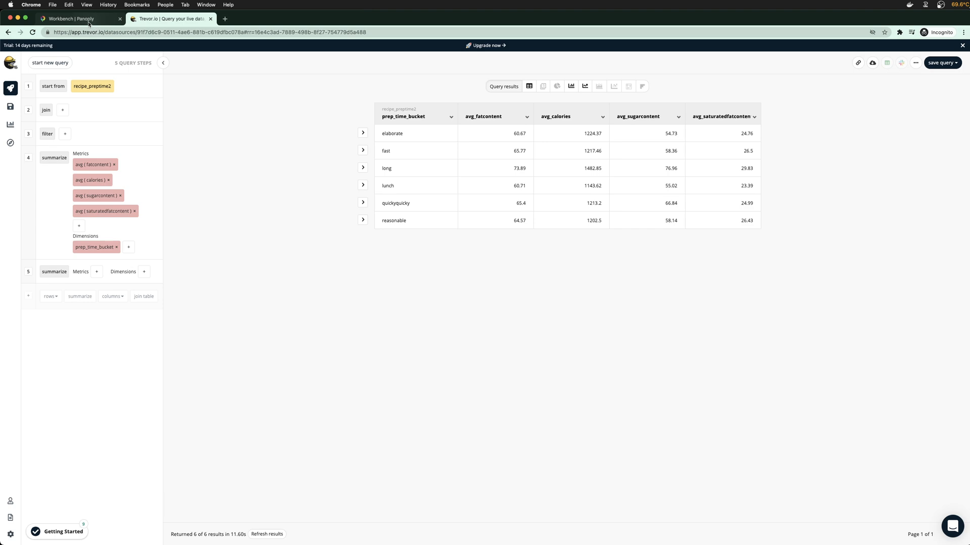
Use Panoply's BI Connection page to connect Trevor.io, then view the Data Sources list
click(72, 19)
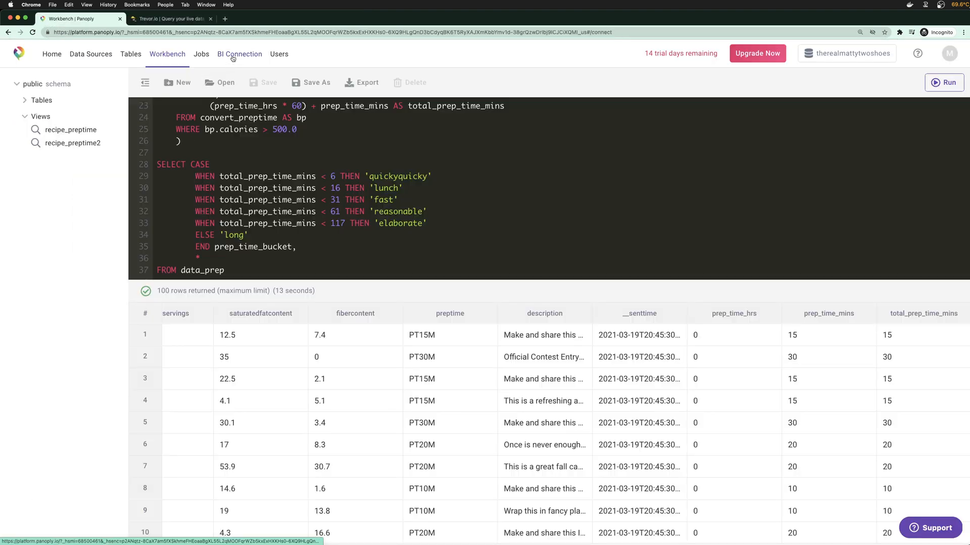
click(233, 54)
scroll(286, 399, down, 2)
scroll(286, 399, down, 4)
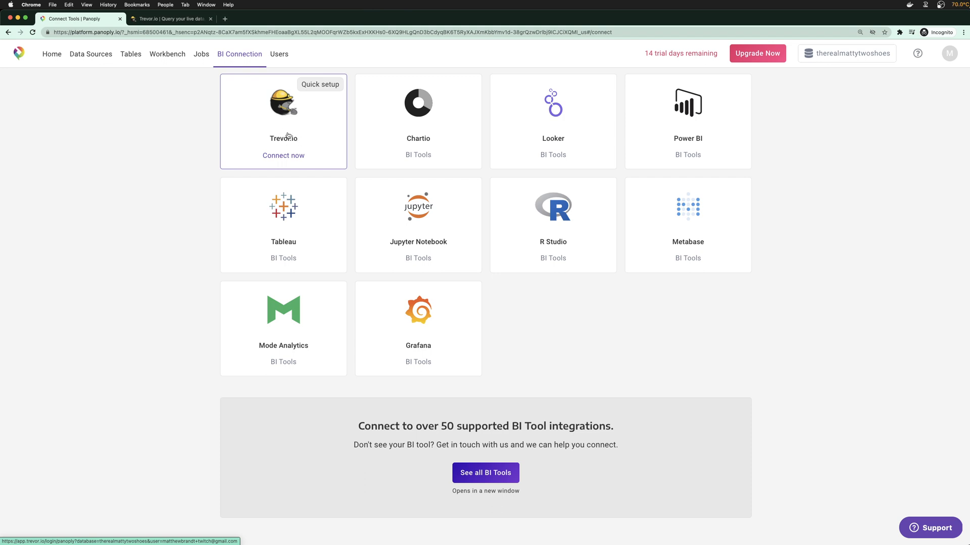
click(262, 88)
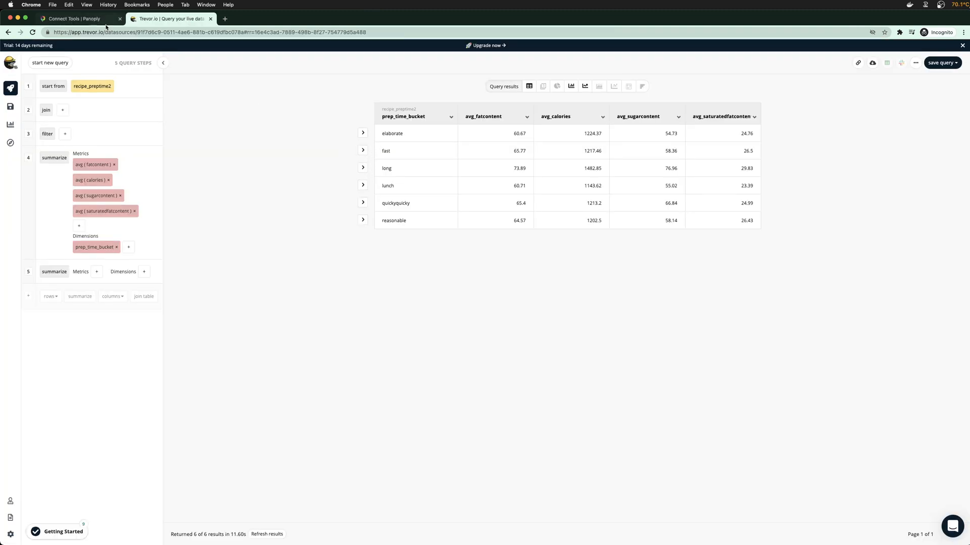
click(76, 19)
click(108, 59)
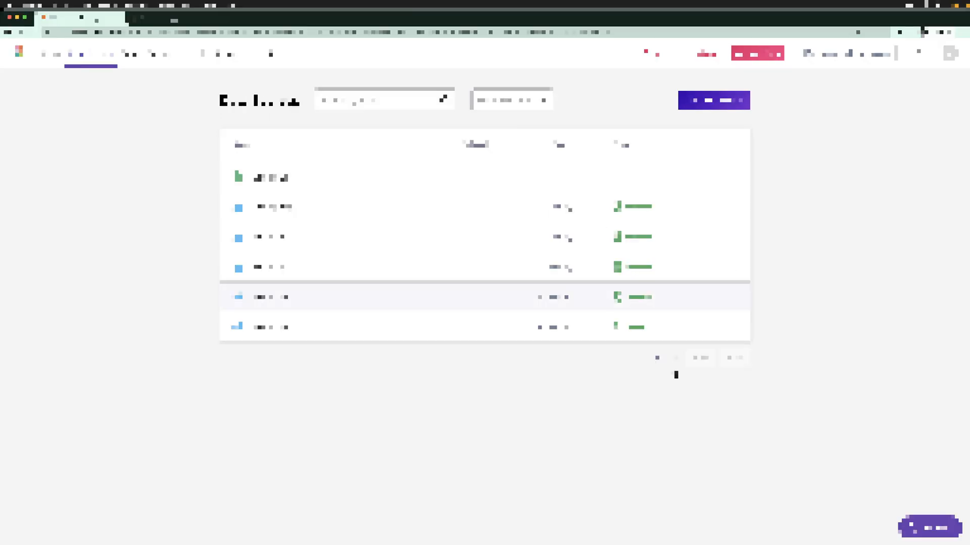
mouse_move(725, 533)
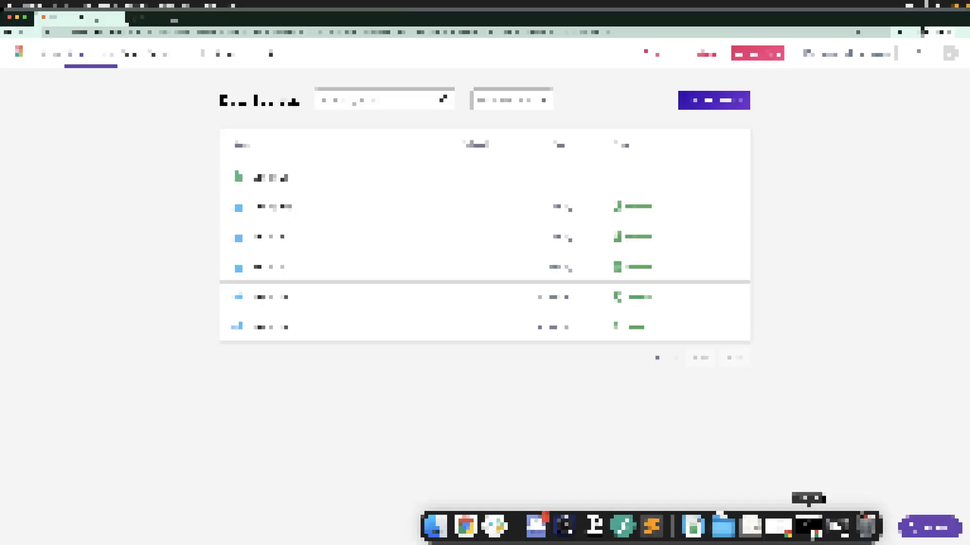
click(810, 528)
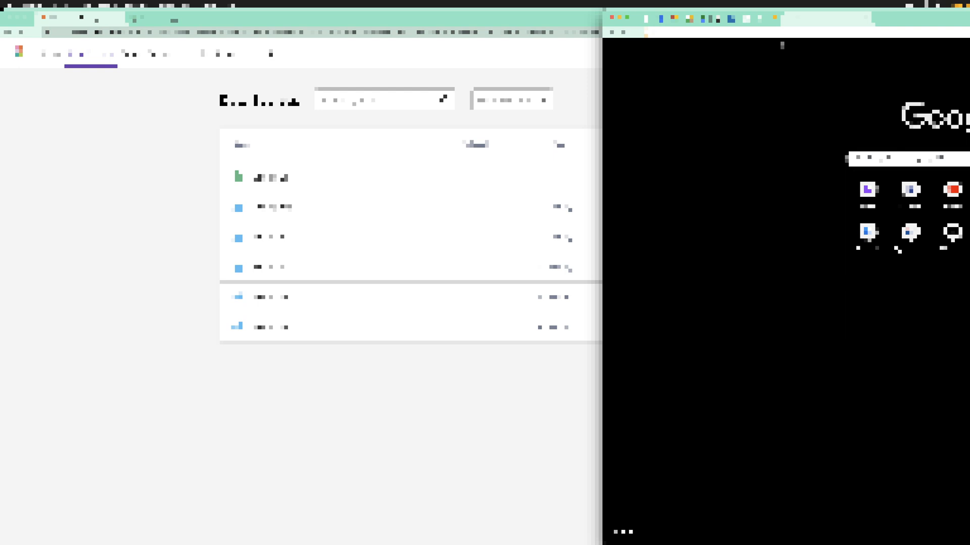
text(github.com)
key(Return)
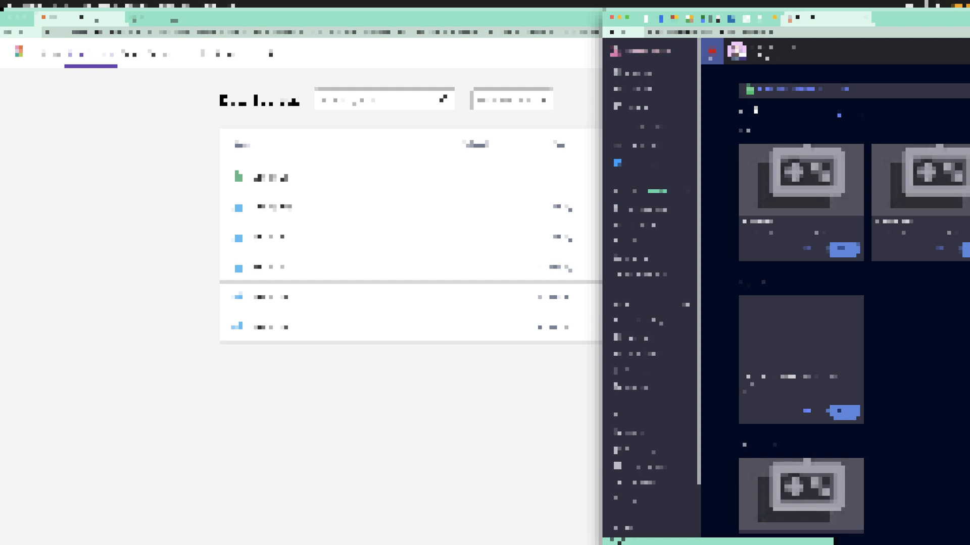
mouse_move(927, 23)
mouse_down()
mouse_move(922, 103)
mouse_move(511, 216)
mouse_move(536, 216)
mouse_move(674, 127)
mouse_move(774, 96)
mouse_move(808, 65)
mouse_move(831, 21)
mouse_move(928, 22)
mouse_up()
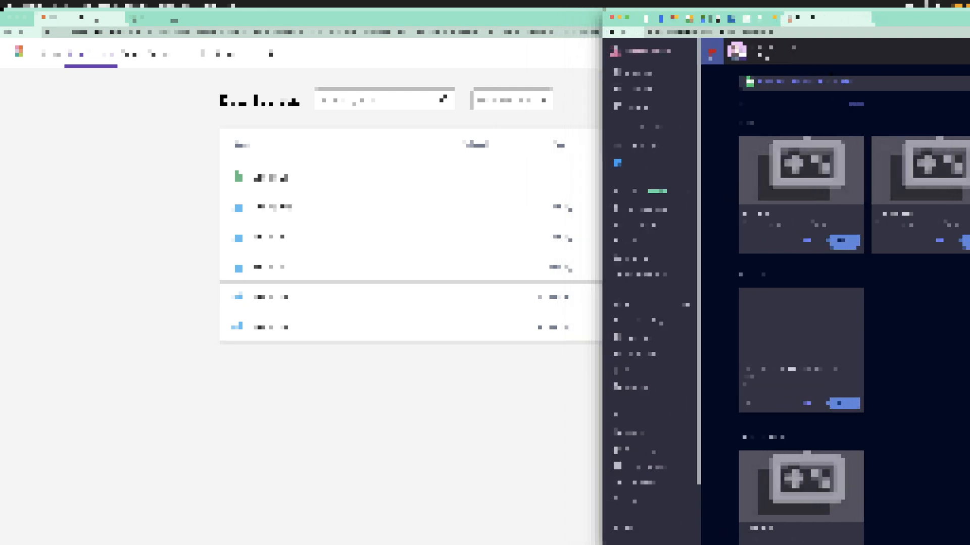
scroll(952, 289, down, 1)
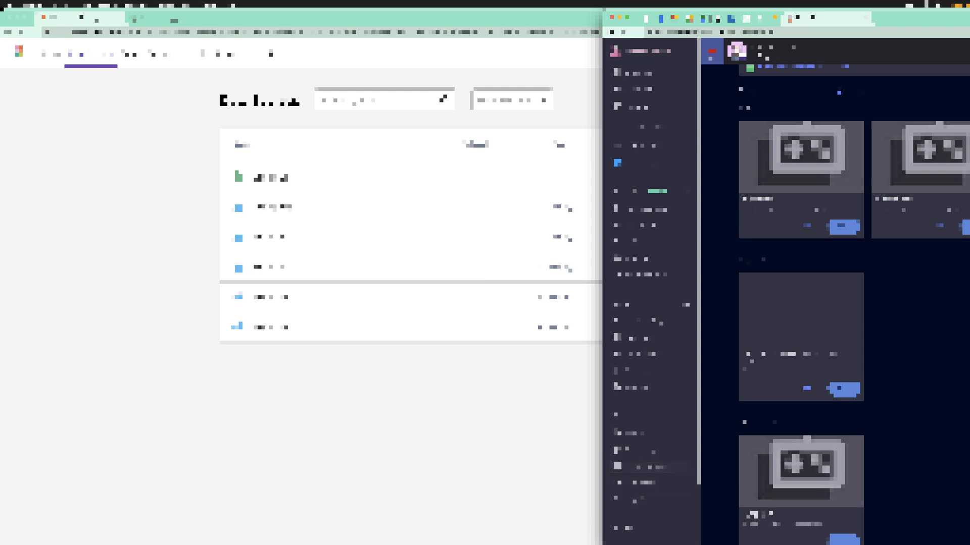
click(633, 500)
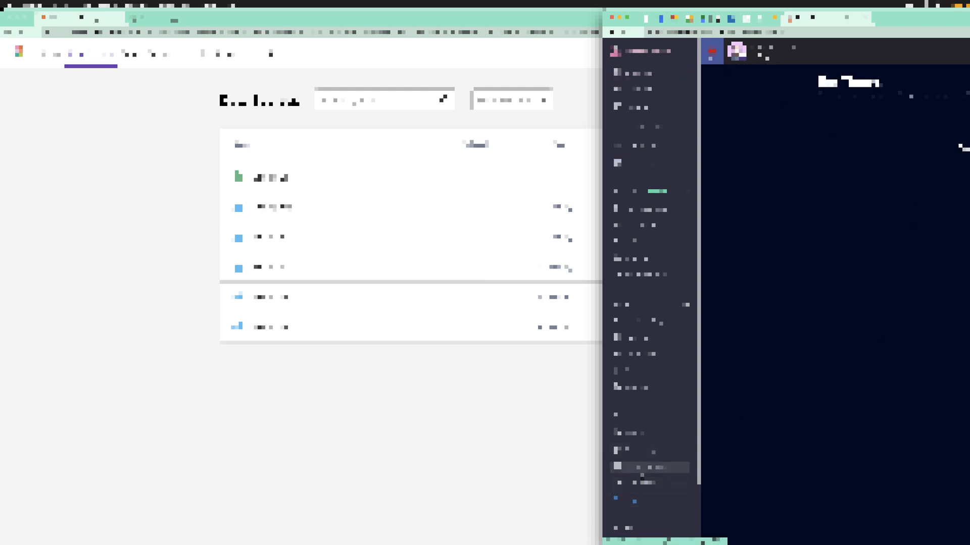
click(642, 472)
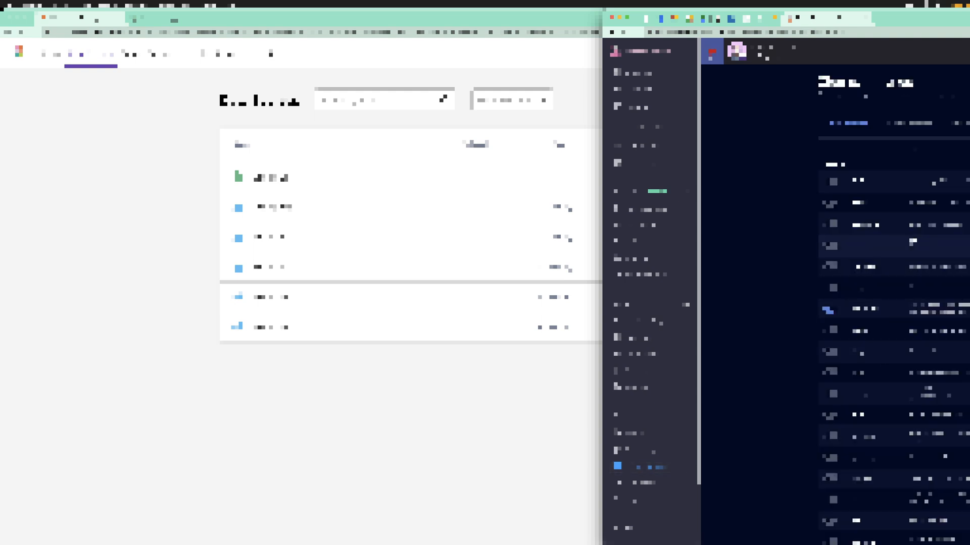
drag(602, 323, 837, 324)
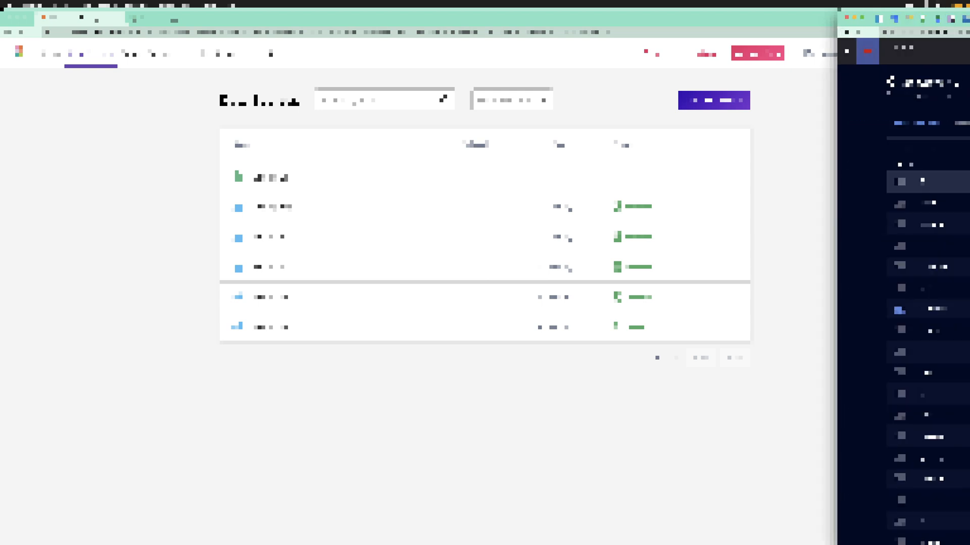
click(930, 309)
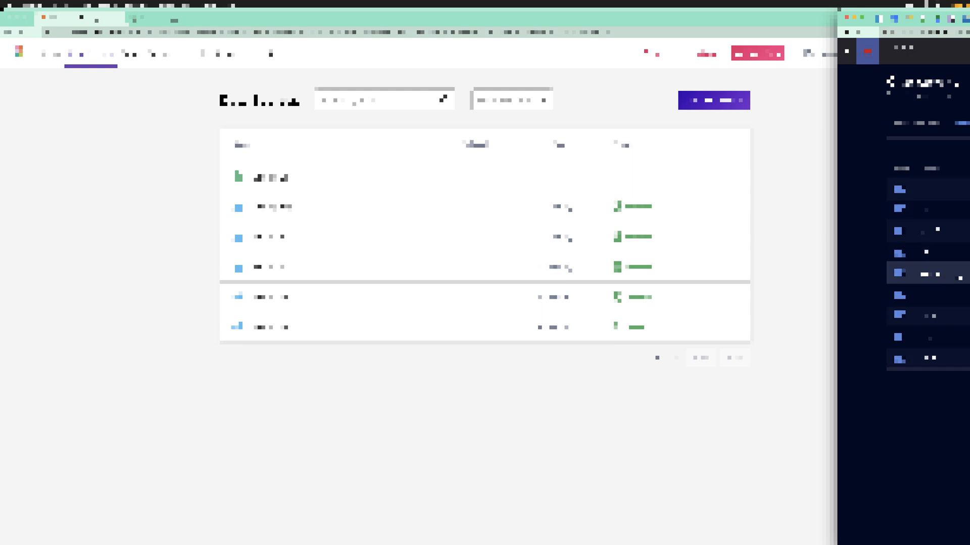
click(930, 274)
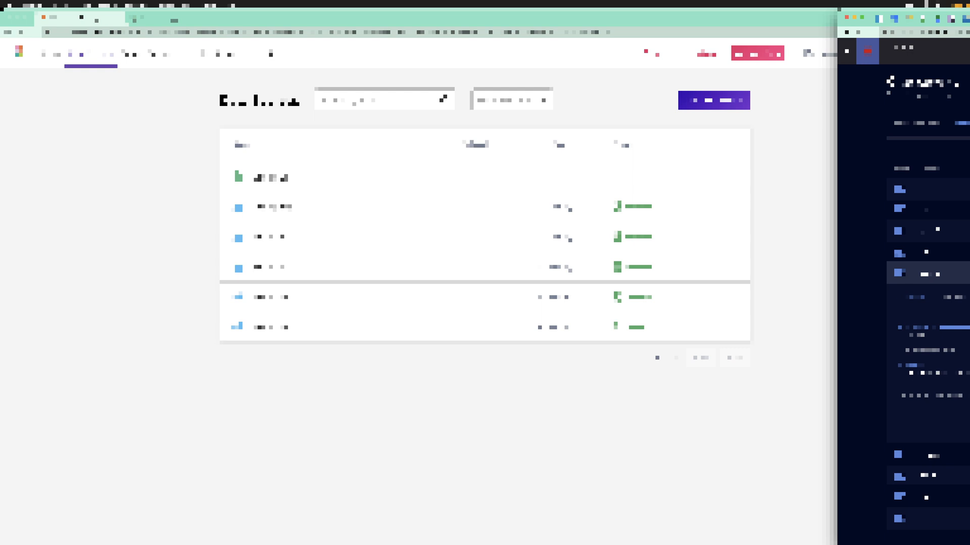
click(930, 274)
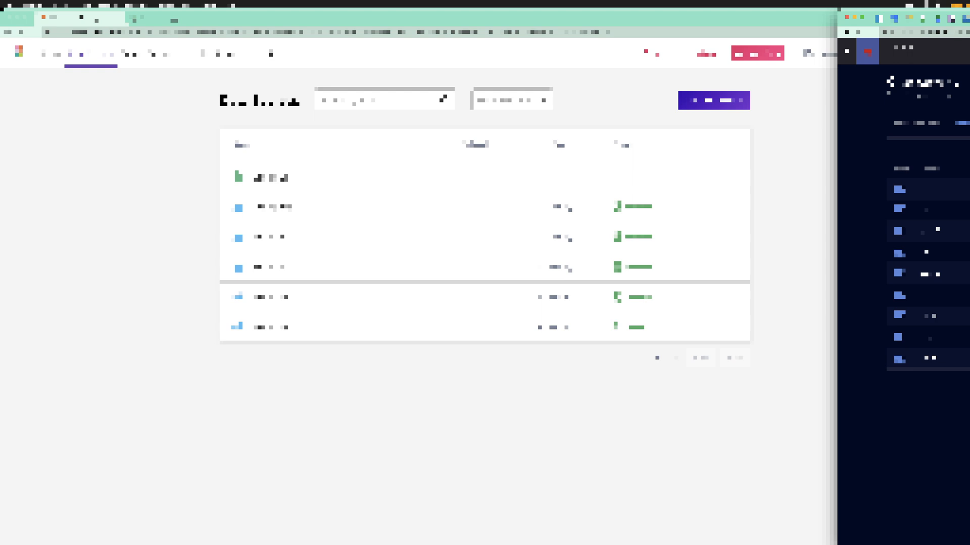
click(854, 19)
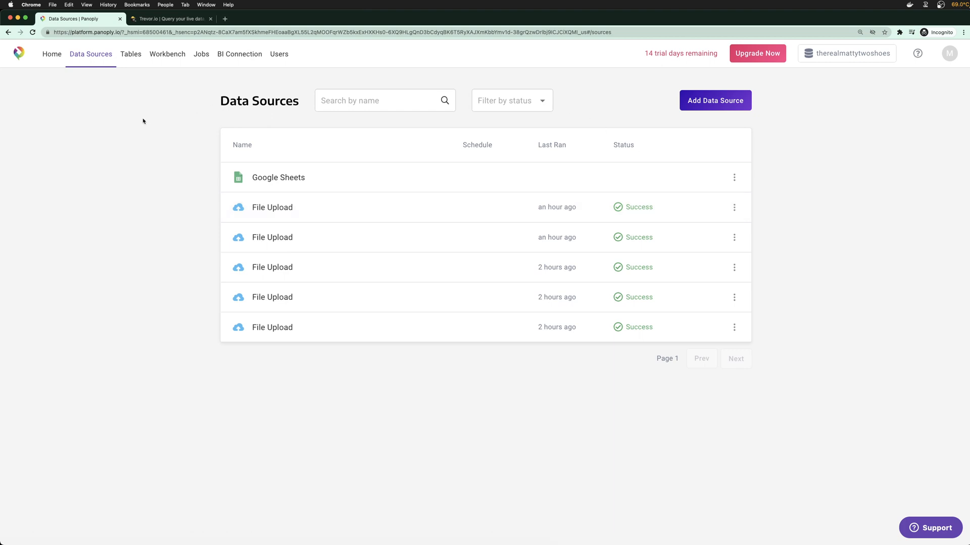
Show the averages as a bar chart with avg calories magenta and avg fatcontent light cyan
click(162, 19)
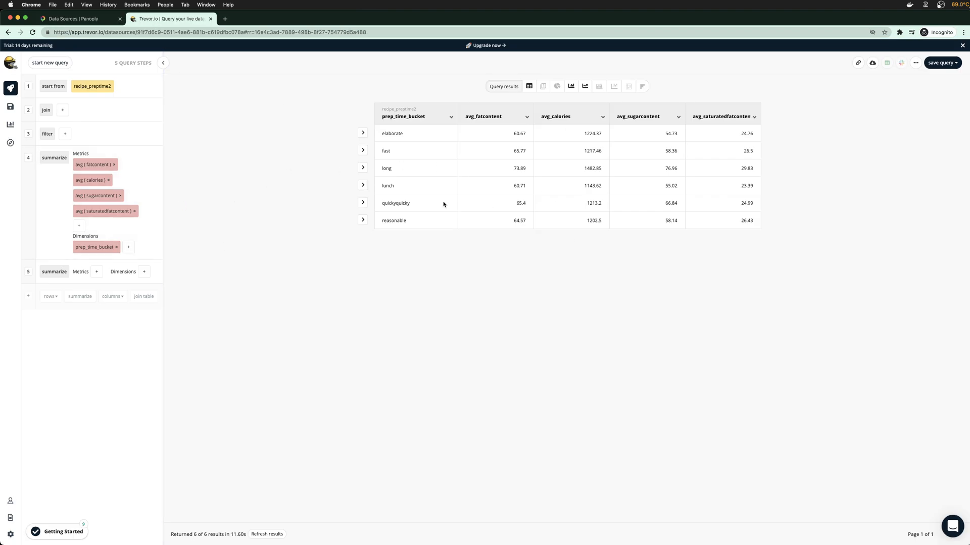
click(571, 86)
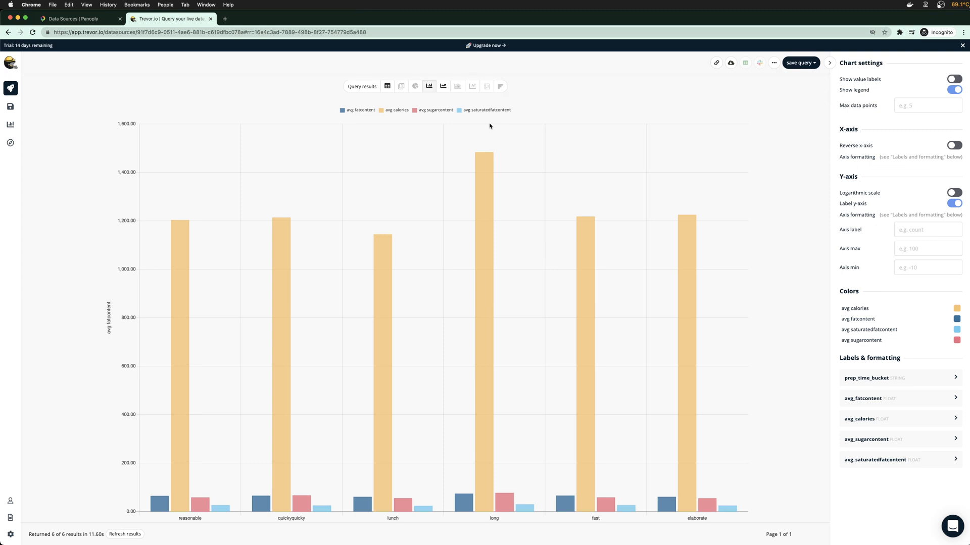
click(955, 309)
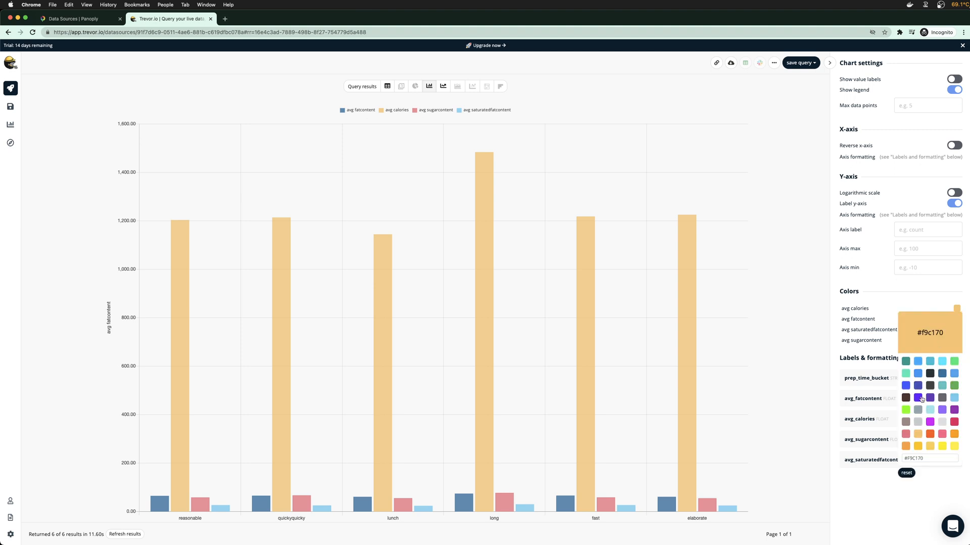
click(929, 422)
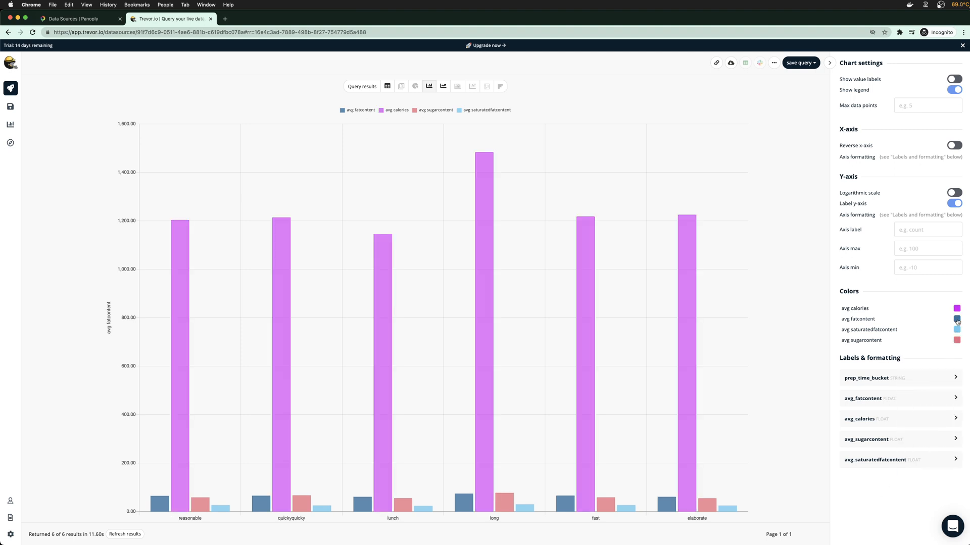
click(957, 319)
click(942, 373)
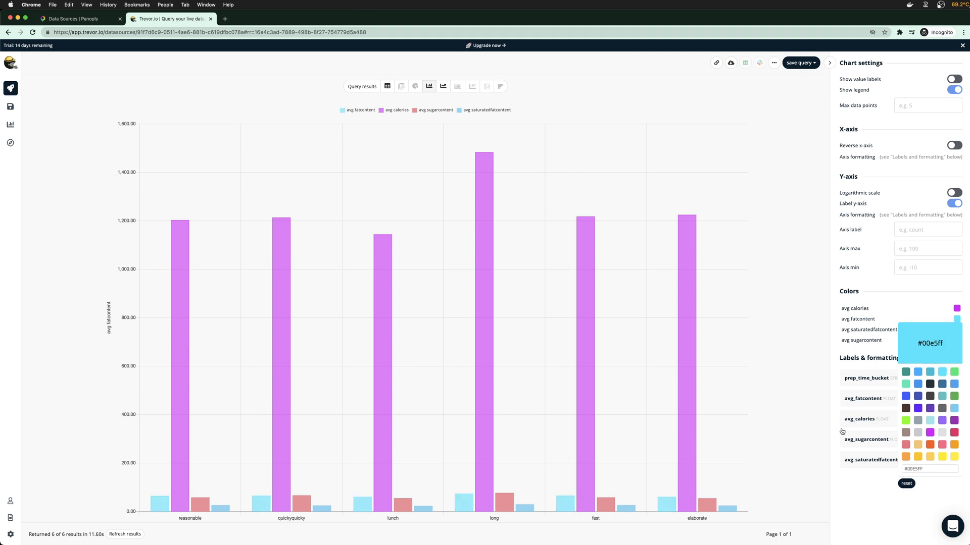
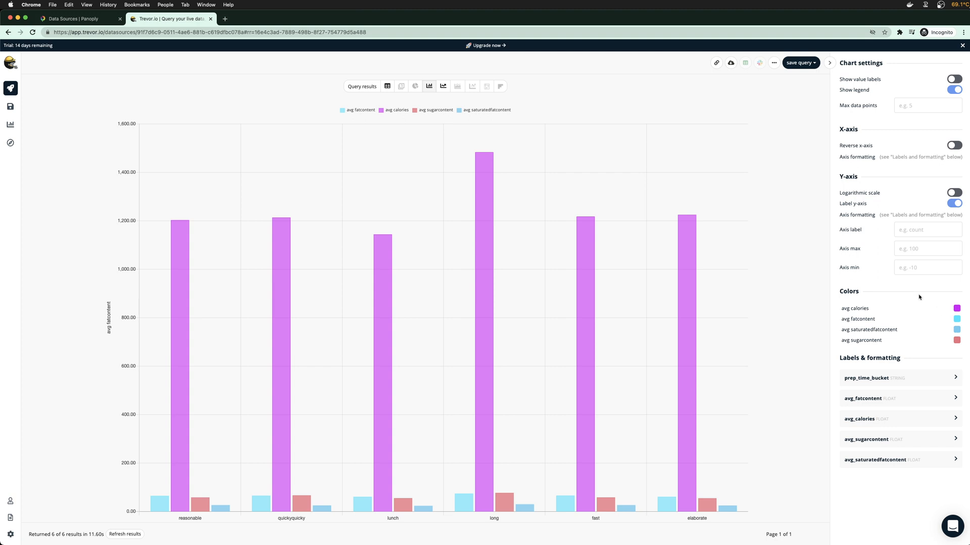
Color the avg sugarcontent bars yellow after trying teal and blue
scroll(942, 305, down, 3)
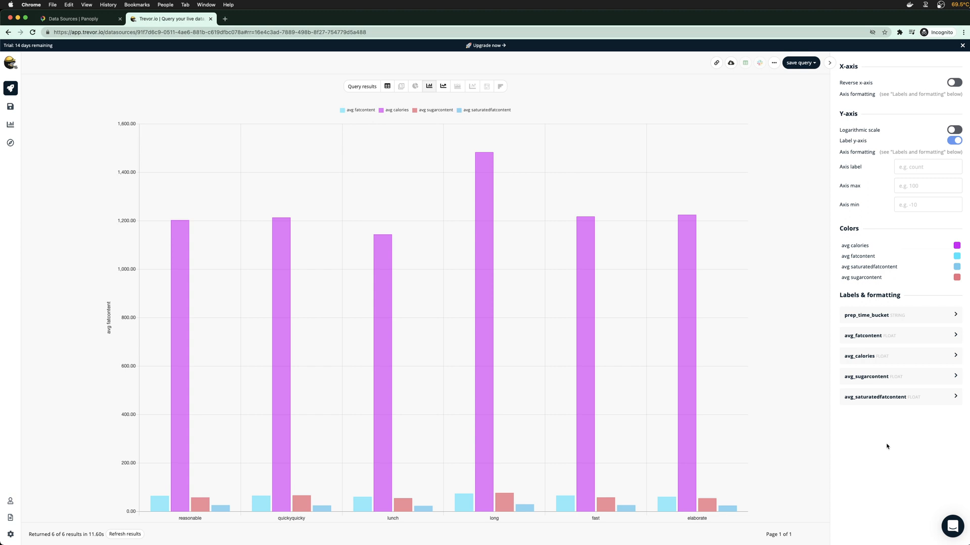
click(957, 277)
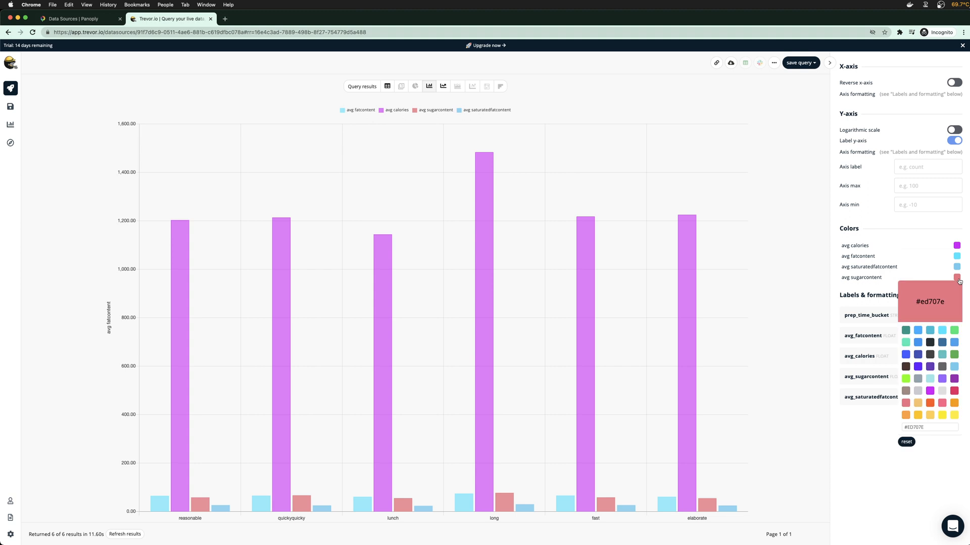
click(930, 330)
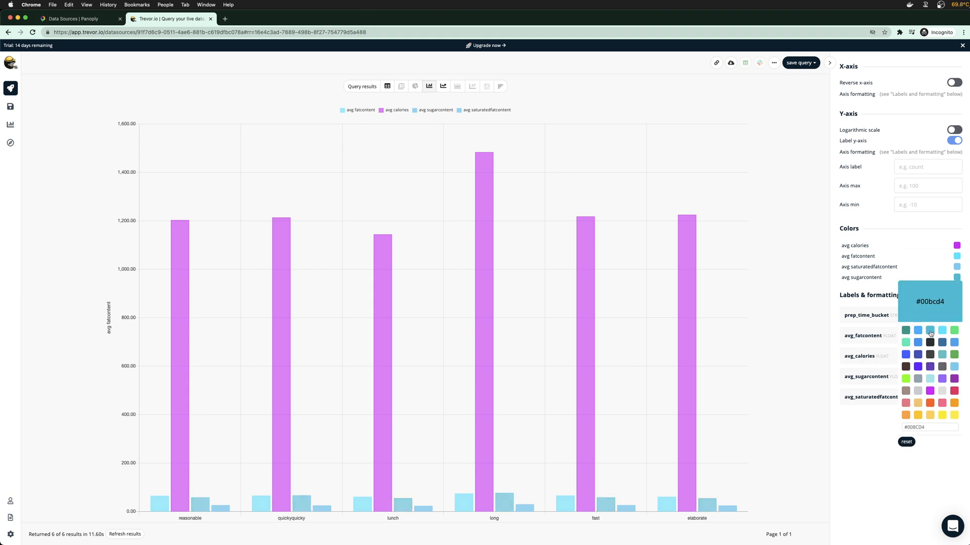
click(926, 467)
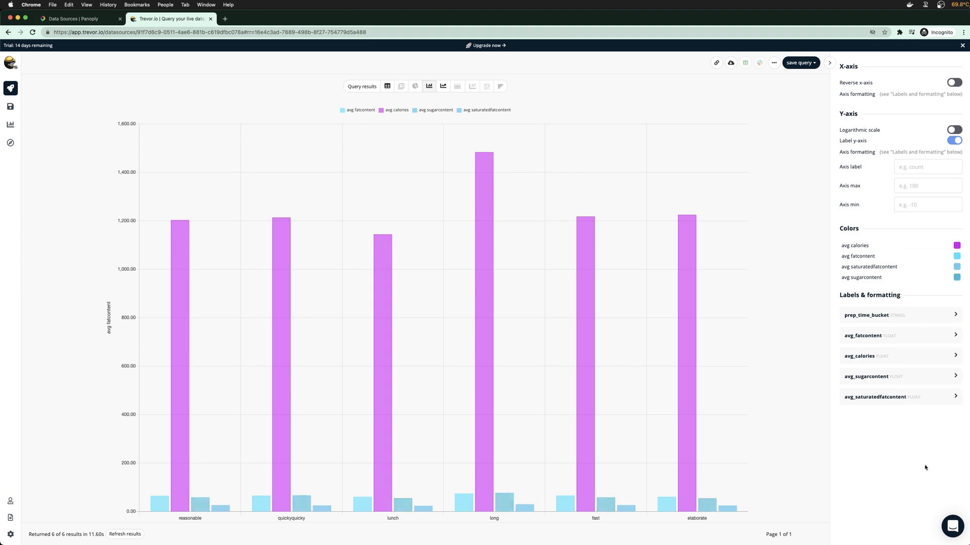
click(957, 277)
click(954, 342)
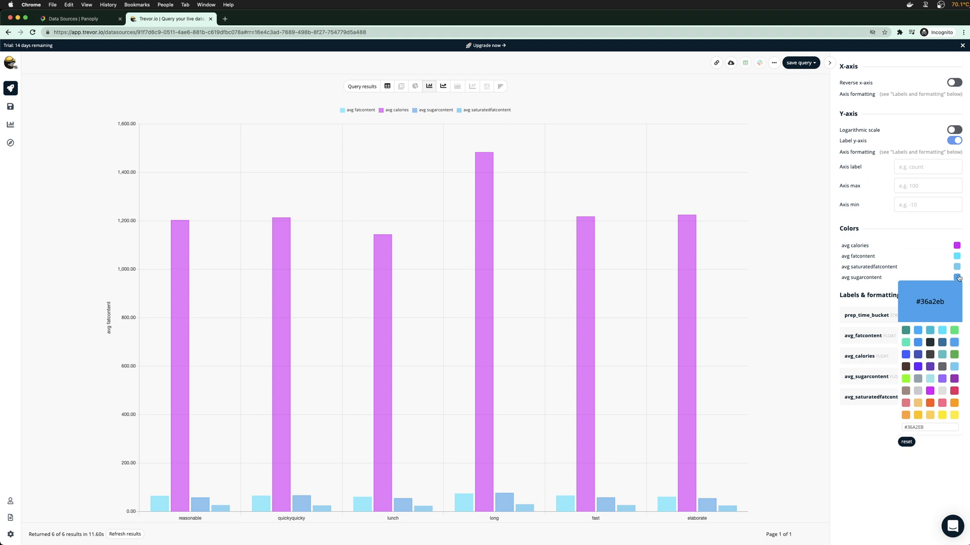
click(942, 415)
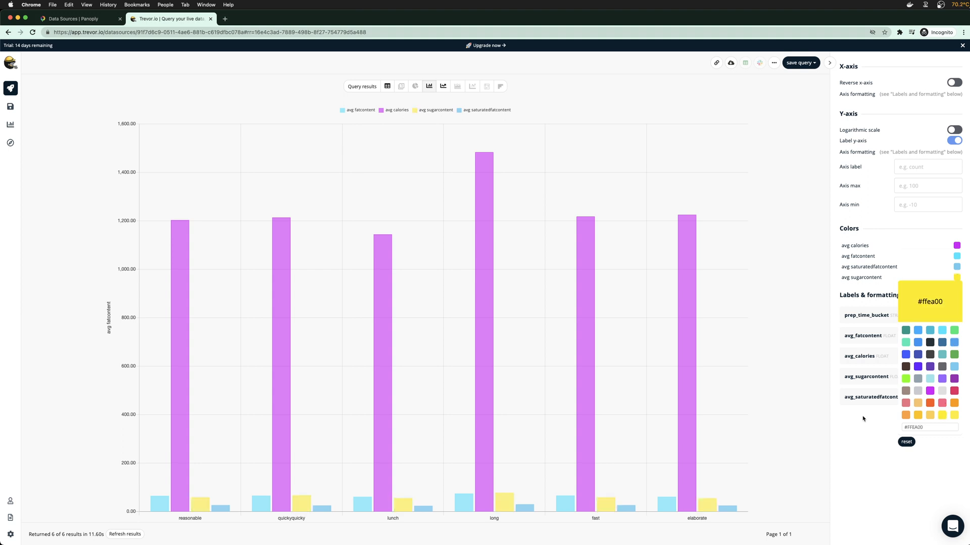
Color the avg saturatedfatcontent bars dark brown and glance at the prep_time_bucket label settings
click(956, 266)
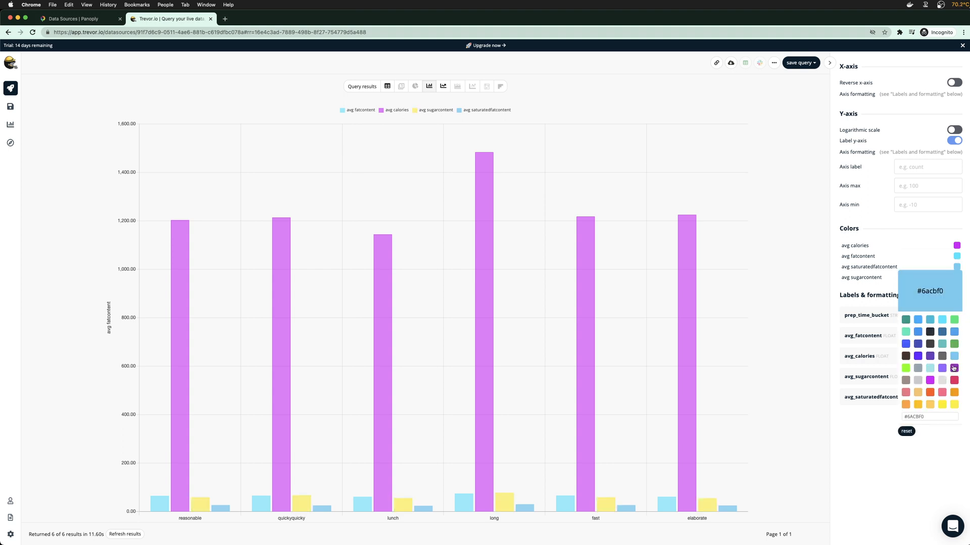
click(906, 356)
click(886, 402)
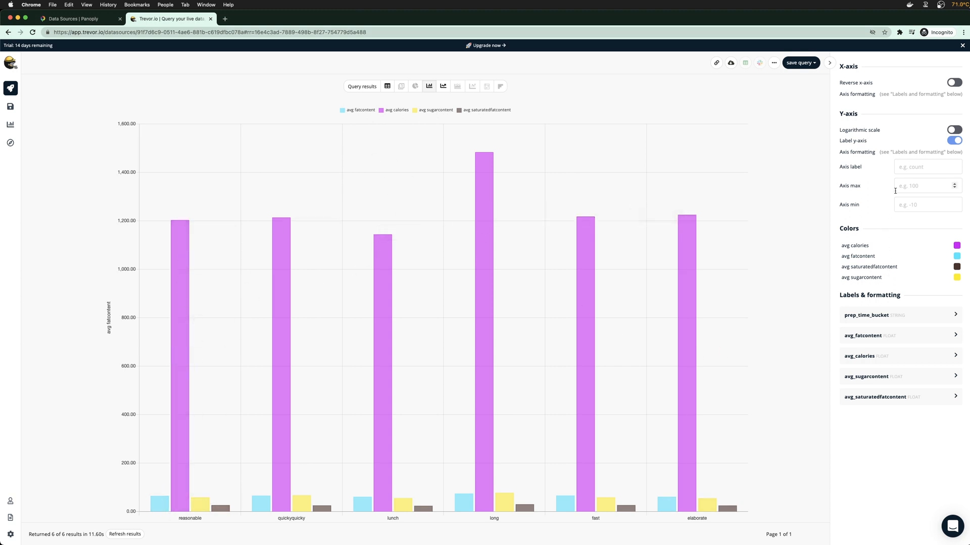
click(874, 316)
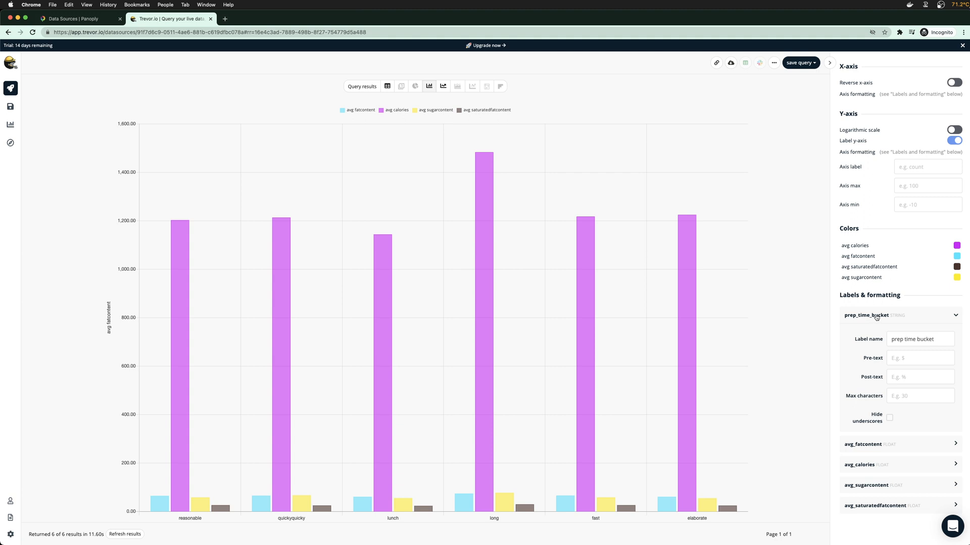
click(875, 316)
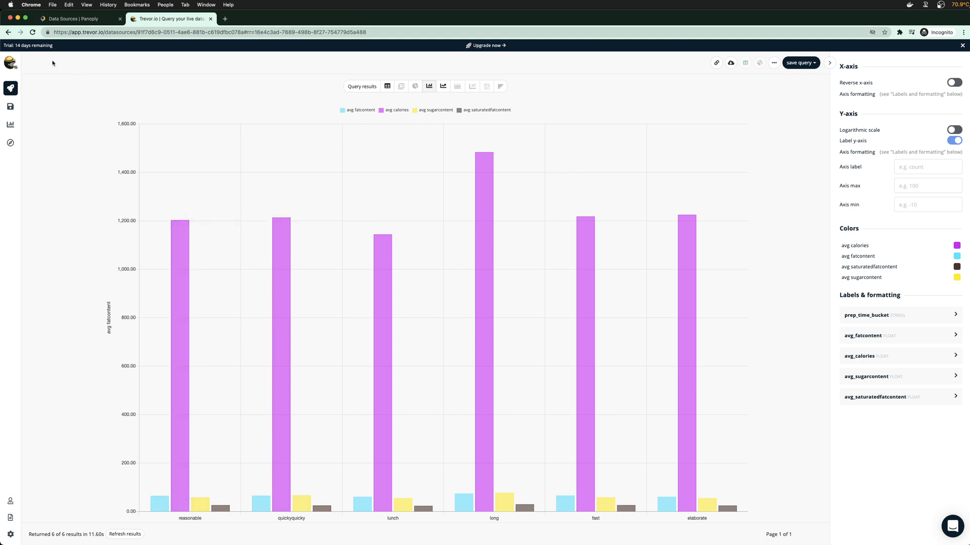
Remove avg(calories) from step 4's summary, re-chart the results, then return to Panoply's Data Sources
click(12, 89)
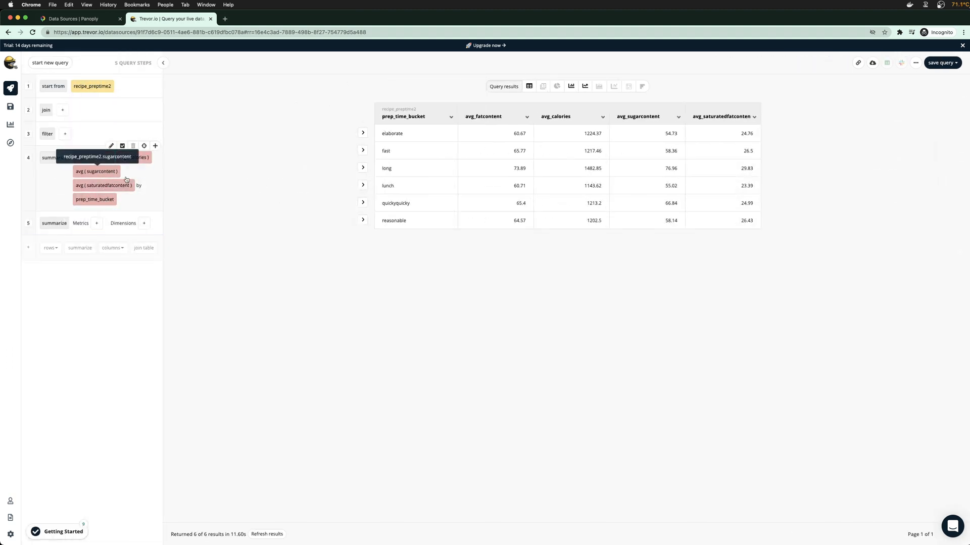
click(571, 87)
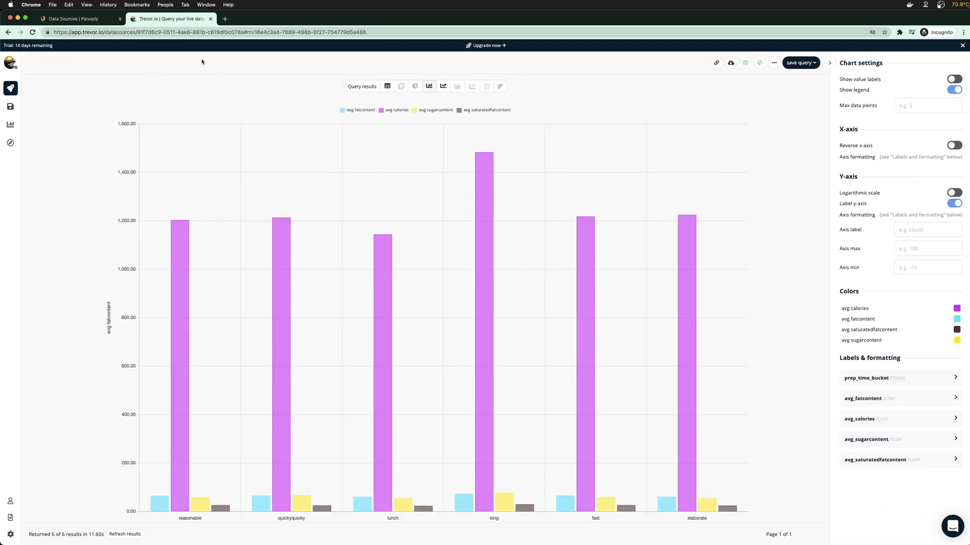
click(12, 88)
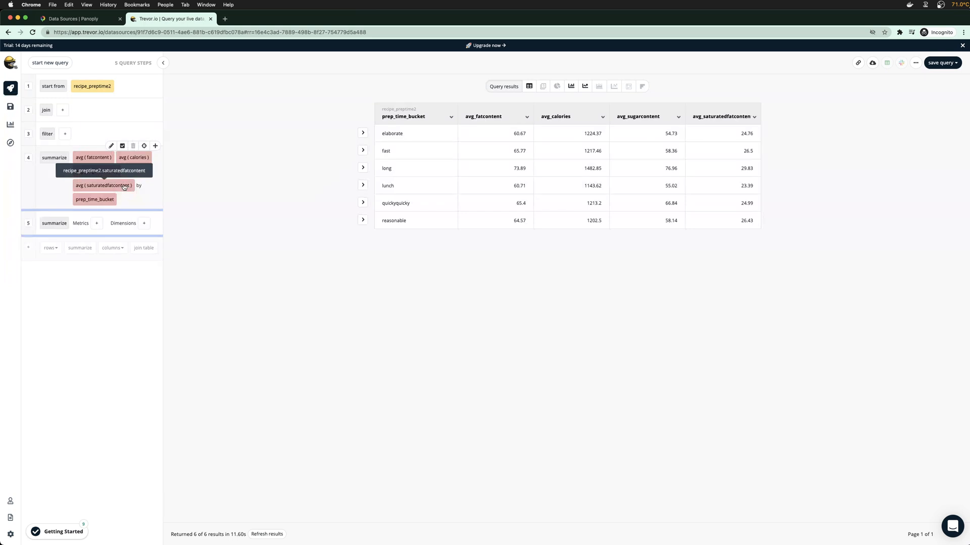
click(144, 159)
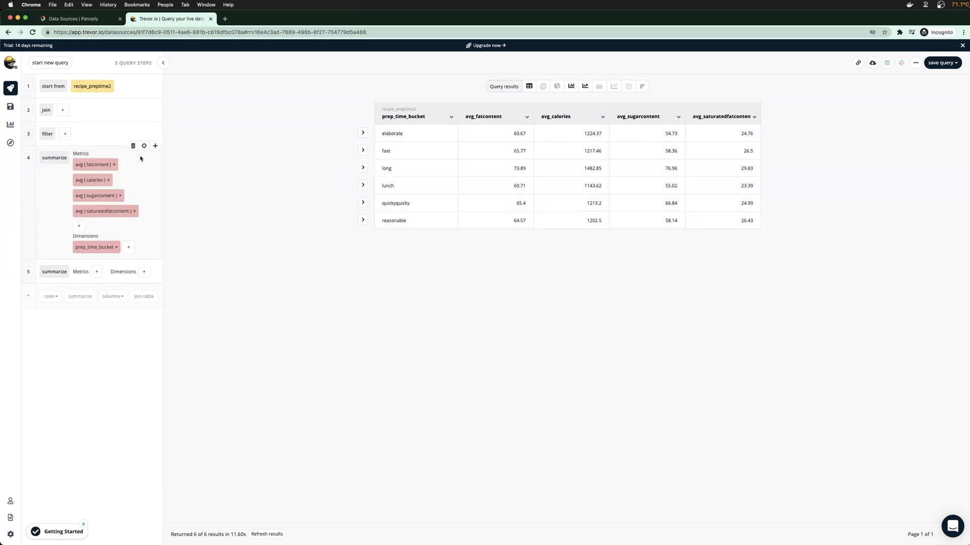
click(108, 181)
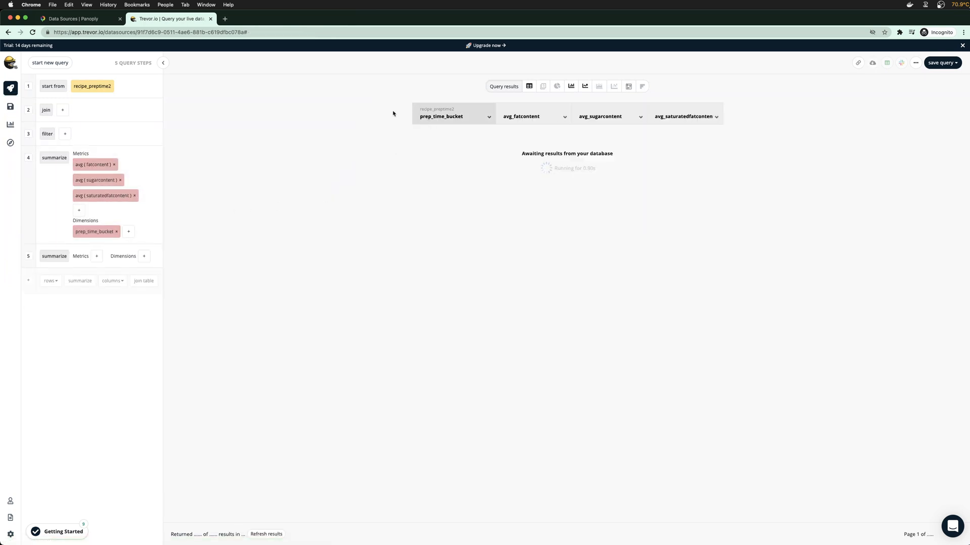
click(571, 87)
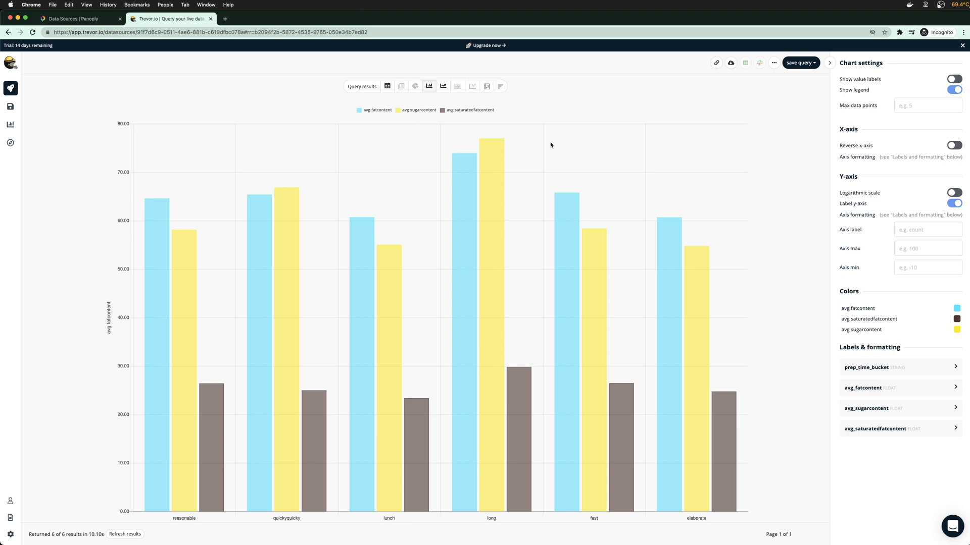
click(92, 23)
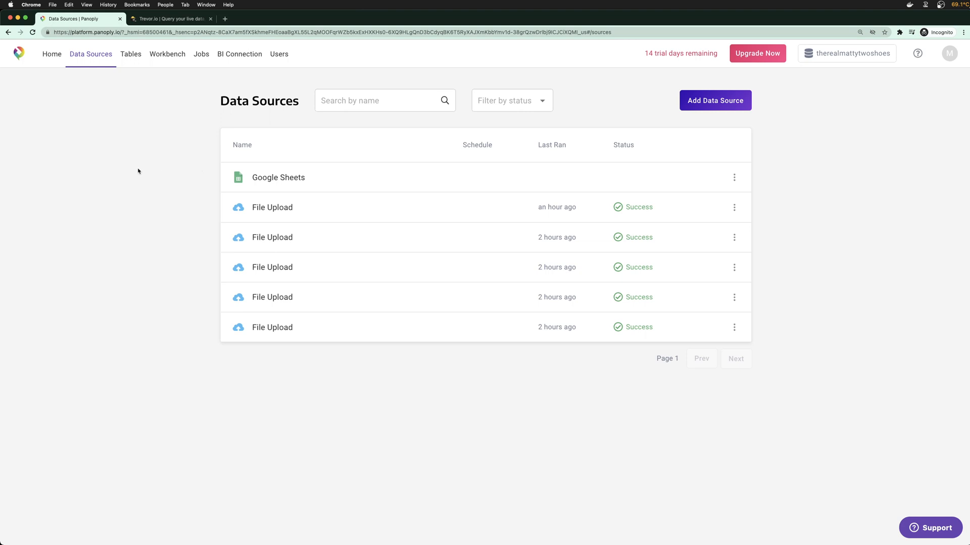
Load kaggle.com in a new browser tab
click(225, 18)
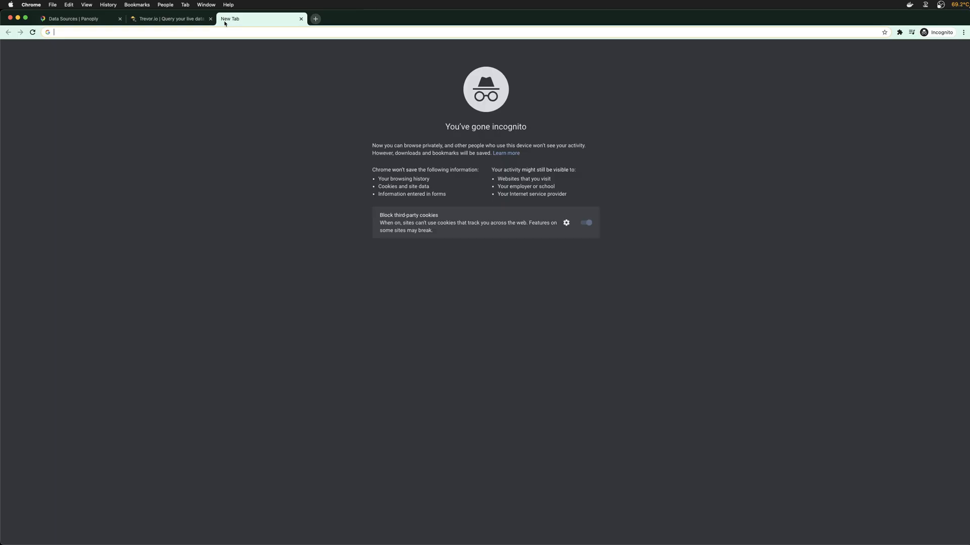
text(kaggle)
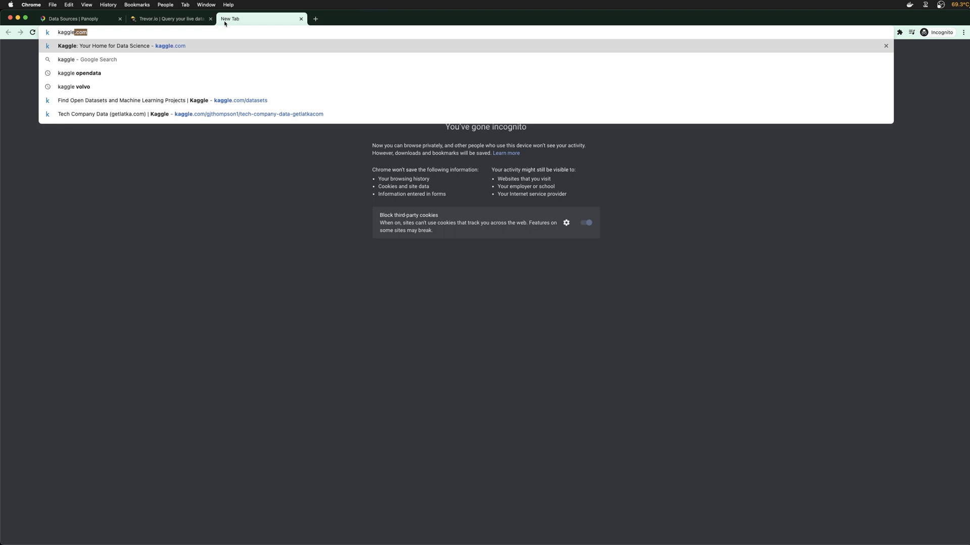
text(.com)
key(Return)
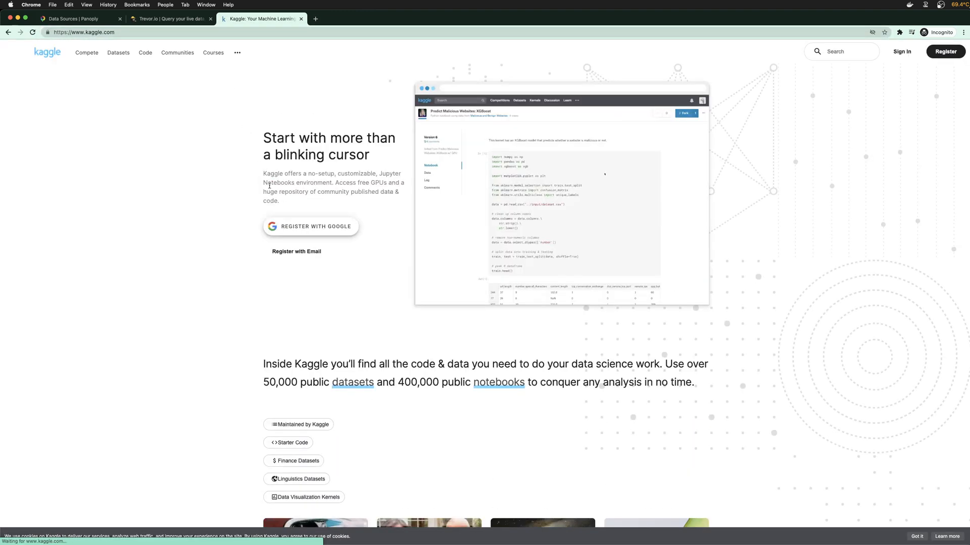
Search Kaggle datasets for 'recipes', sort by New, and open Food Ingredients and Recipes Dataset with Images
click(127, 54)
click(369, 157)
text(recipes)
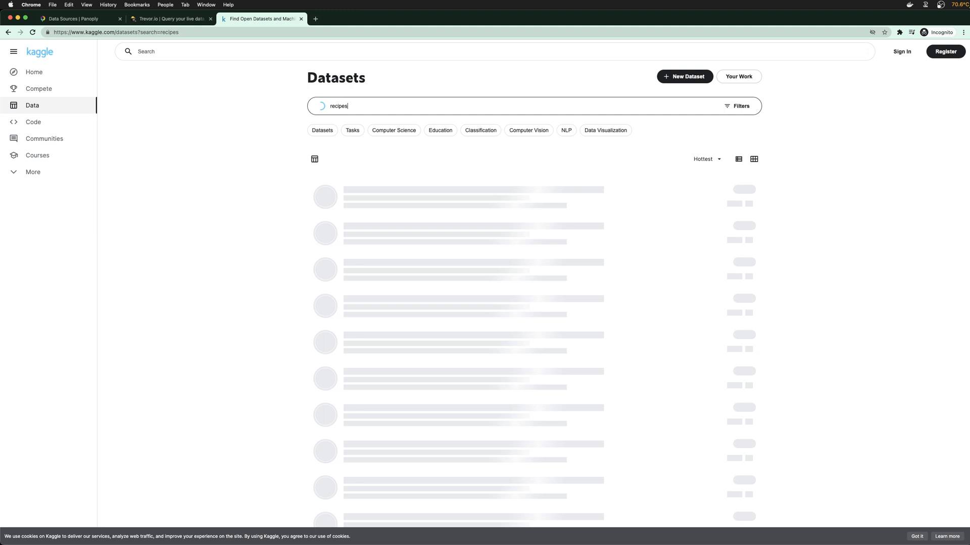
scroll(214, 298, down, 3)
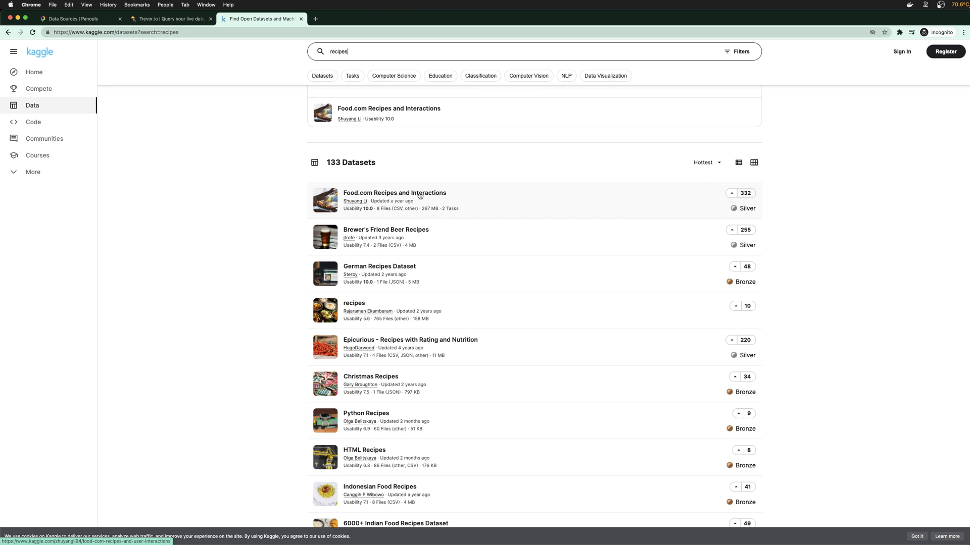
scroll(408, 250, down, 1)
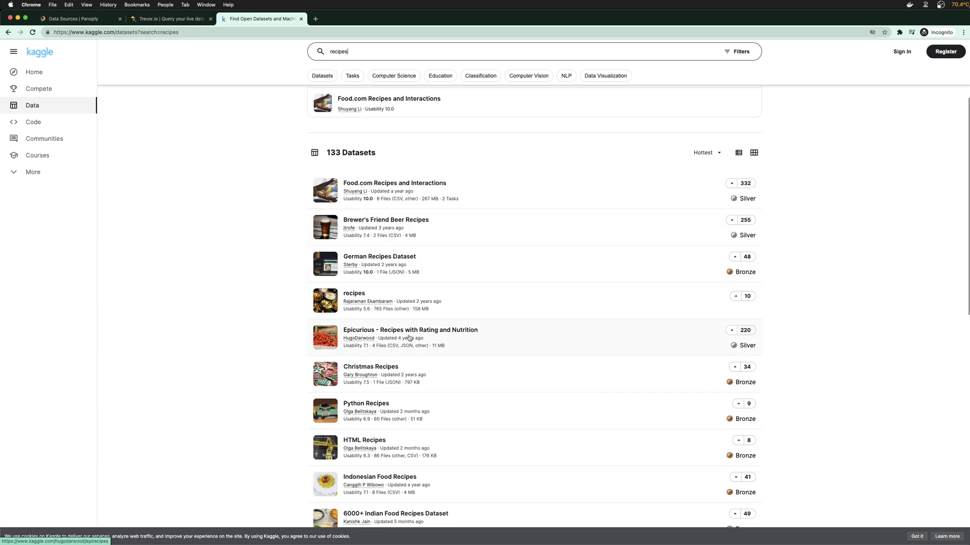
scroll(410, 337, down, 1)
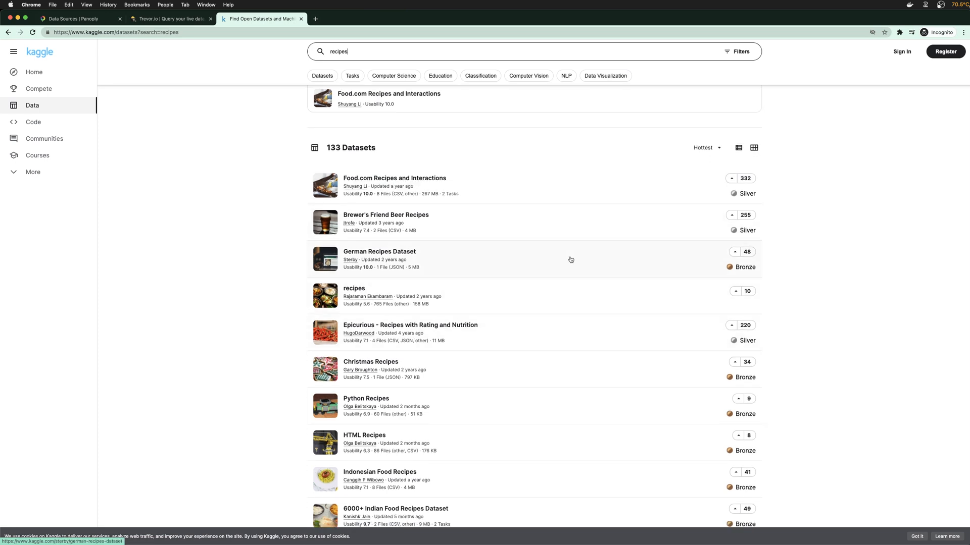
click(699, 147)
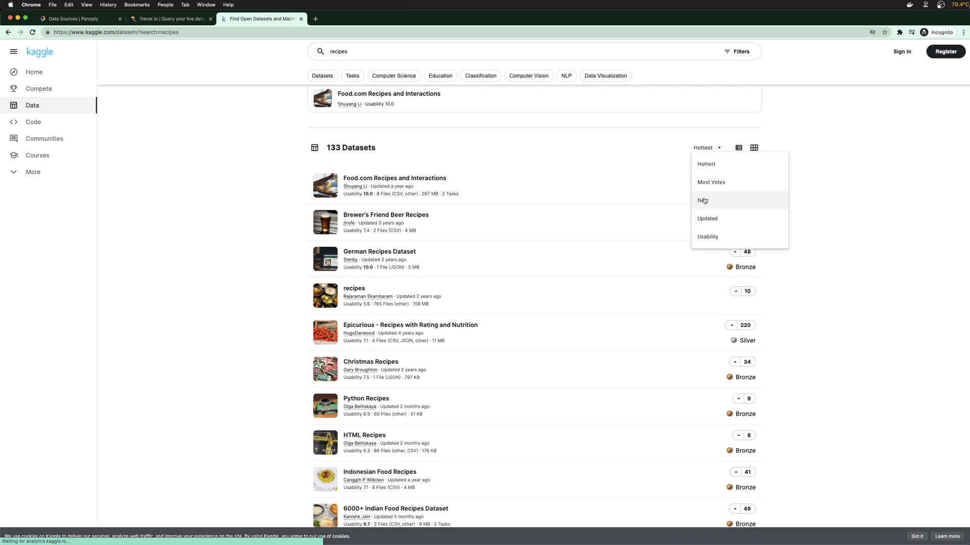
click(702, 200)
scroll(370, 285, down, 3)
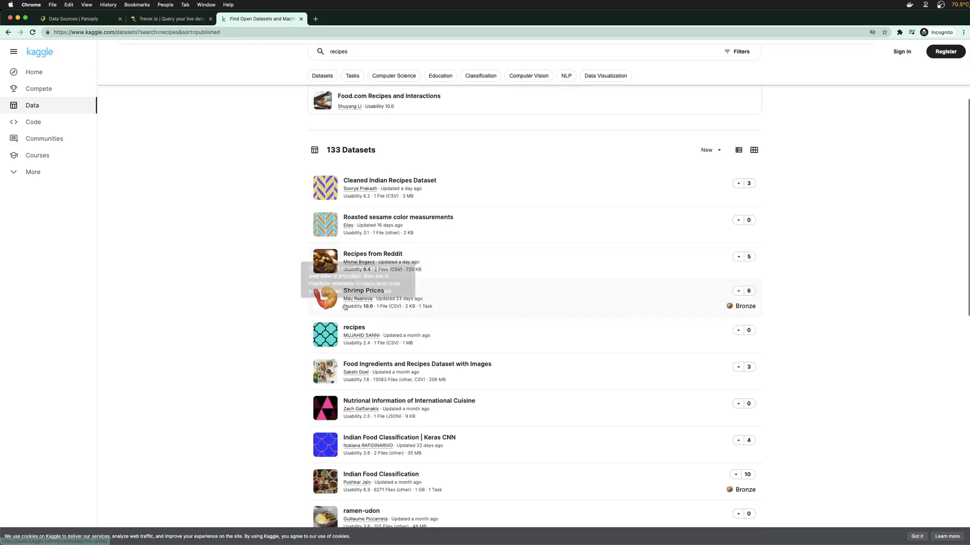
scroll(399, 333, down, 1)
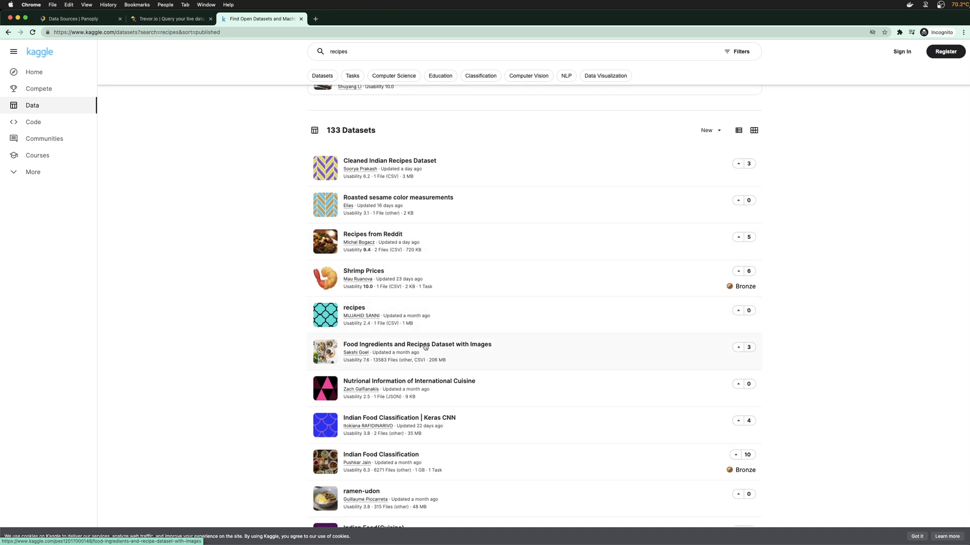
click(425, 347)
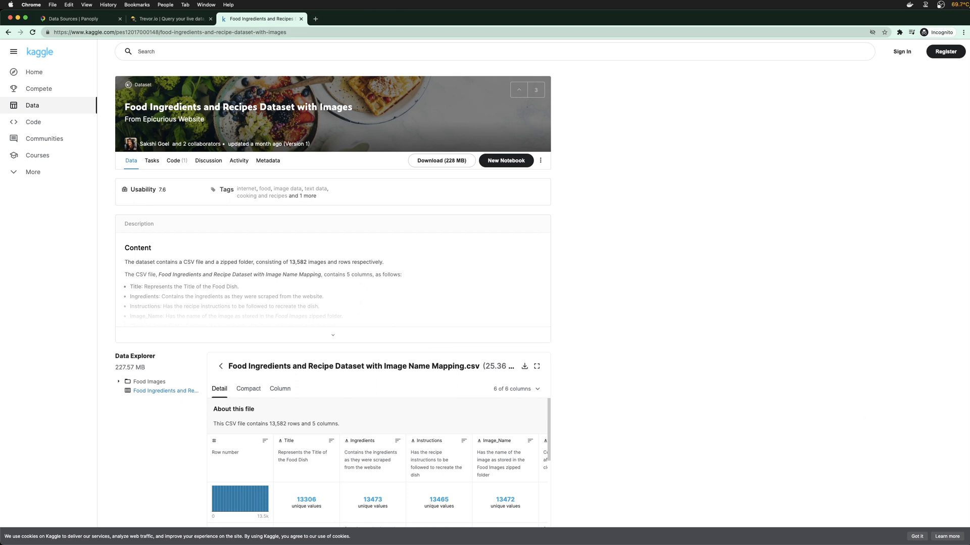
key(super+Tab)
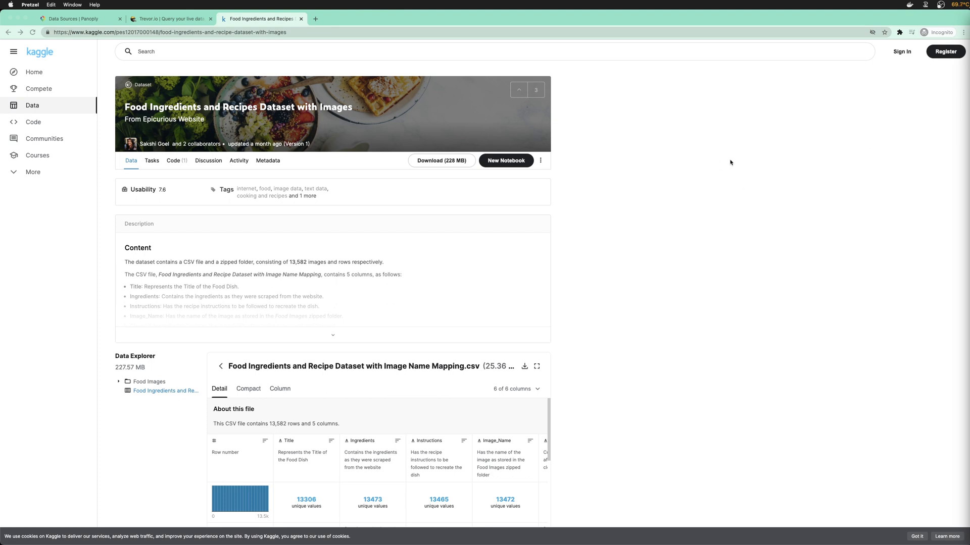
click(699, 134)
scroll(420, 282, down, 1)
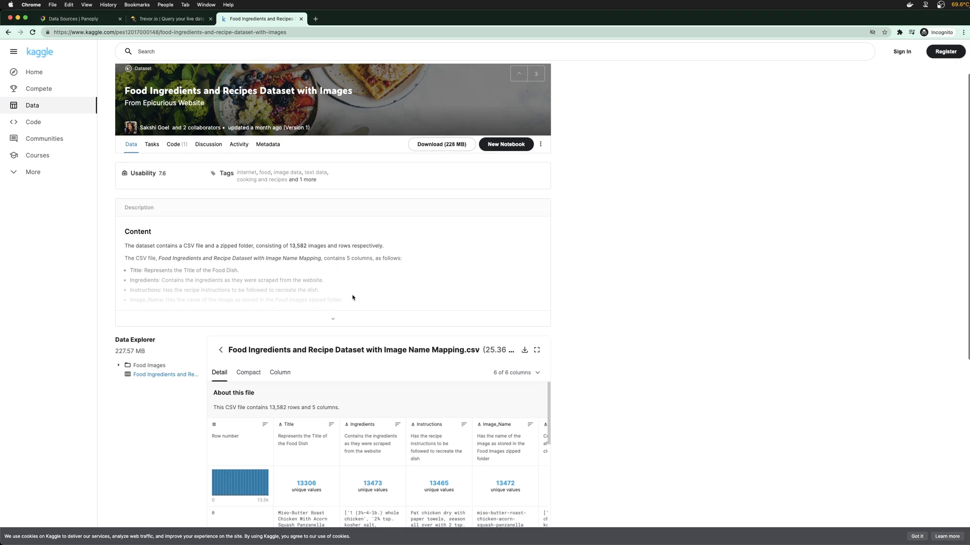
click(336, 317)
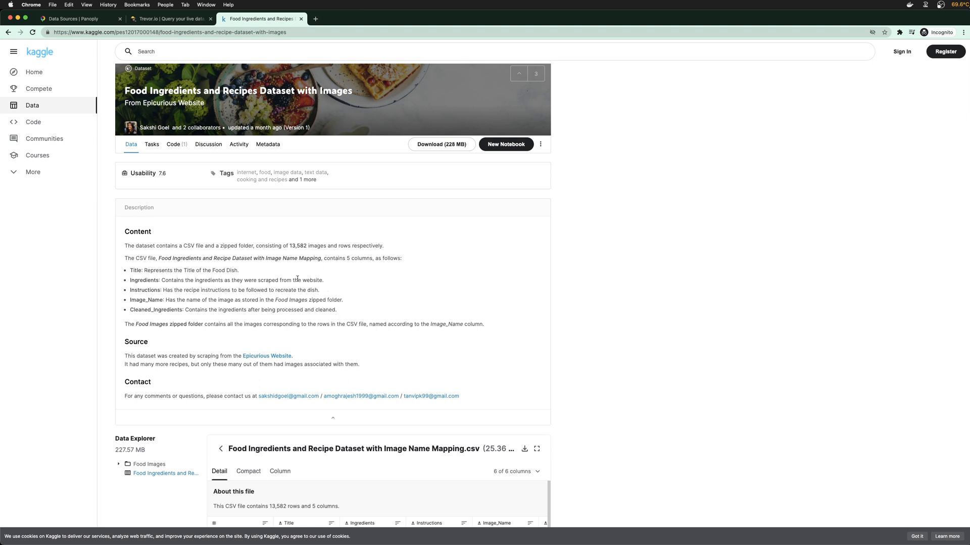
scroll(253, 343, down, 3)
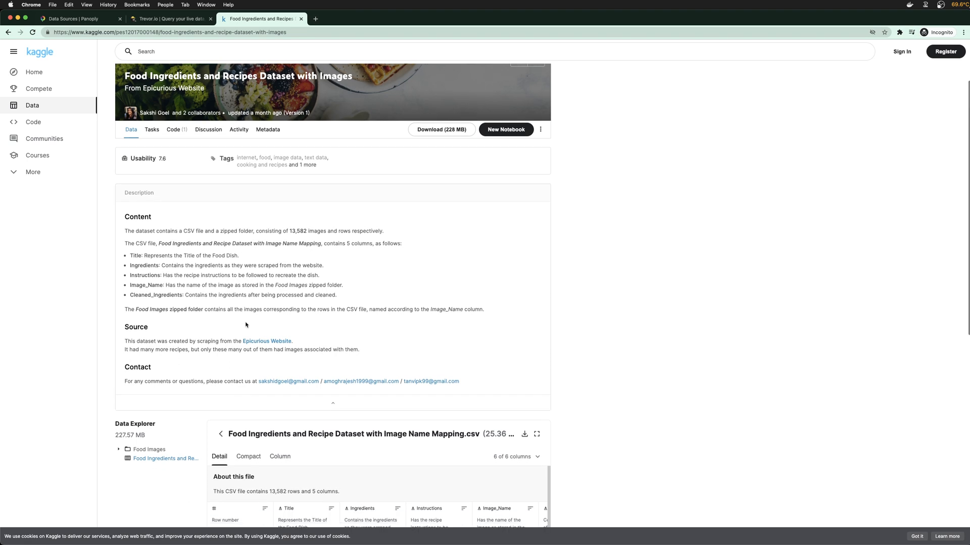
scroll(276, 370, down, 6)
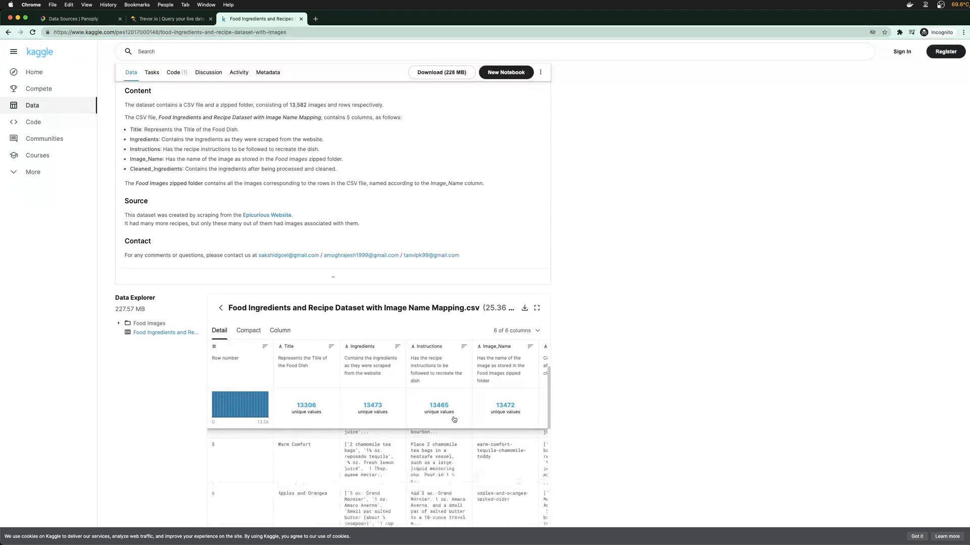
scroll(561, 385, down, 1)
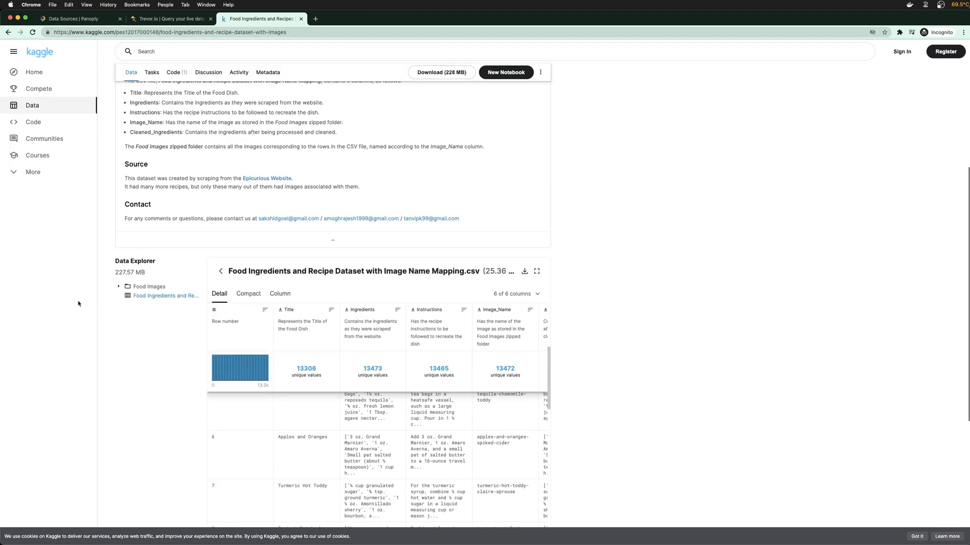
scroll(303, 429, up, 3)
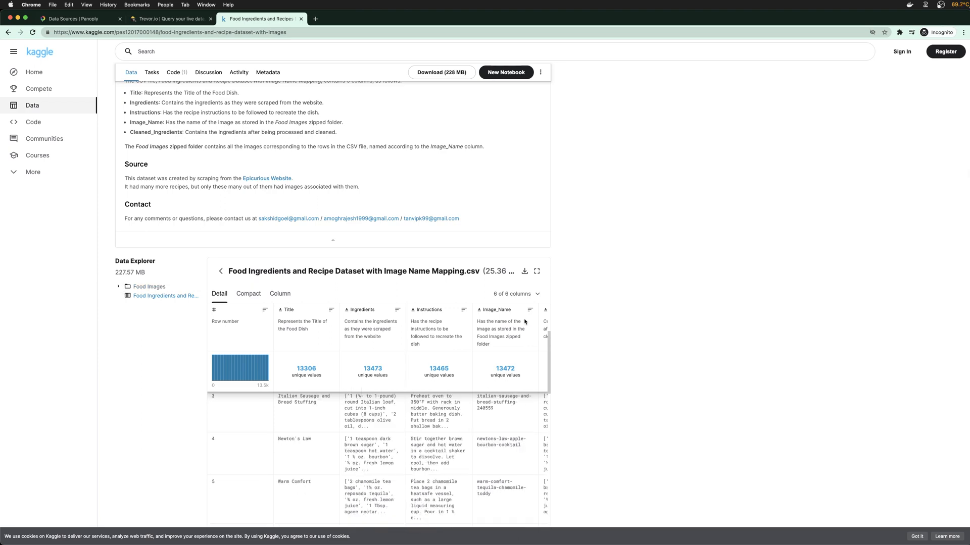
scroll(346, 261, up, 1)
scroll(346, 261, up, 3)
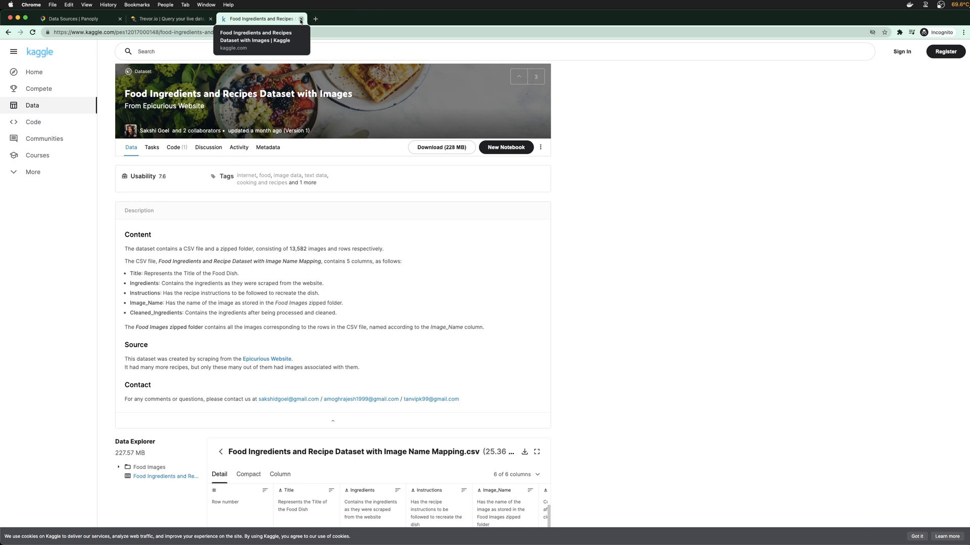
scroll(286, 247, down, 3)
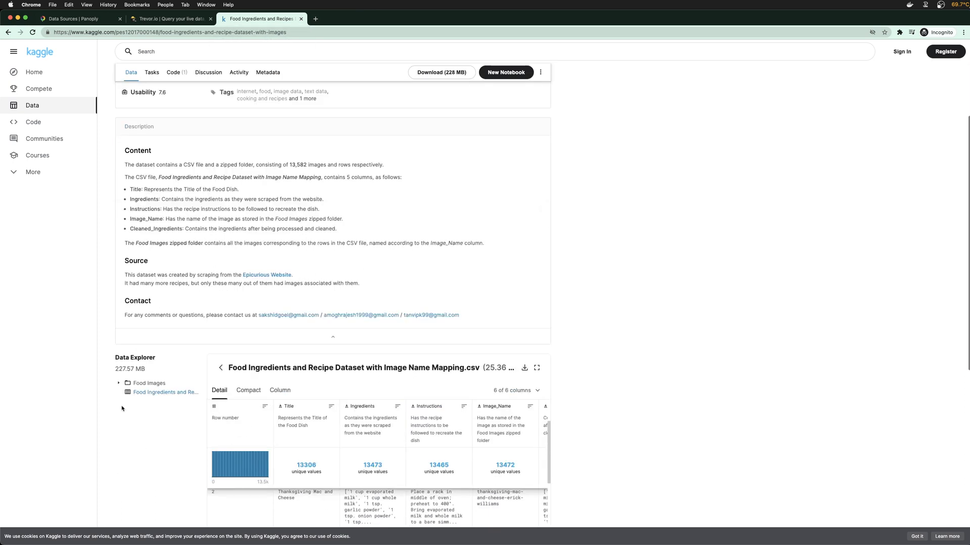
drag(114, 372, 150, 370)
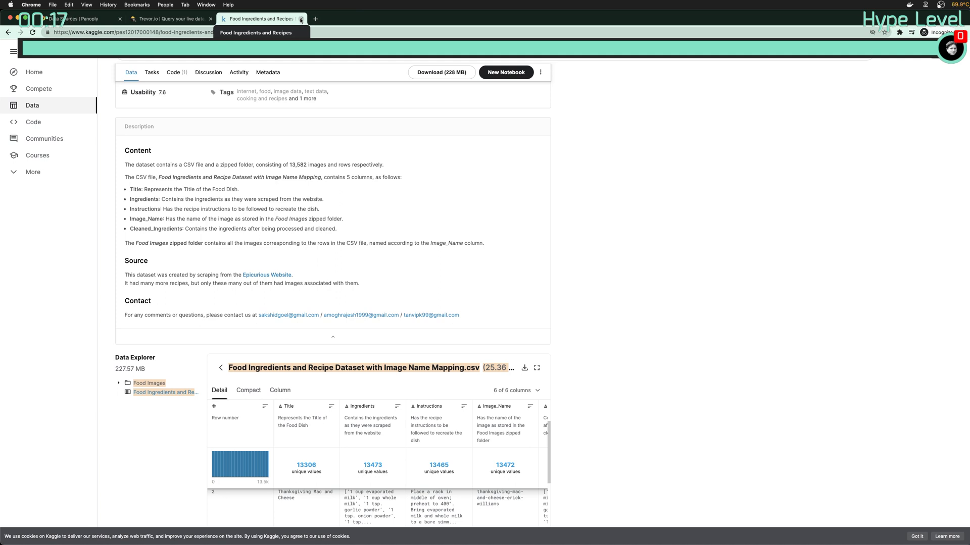
click(654, 186)
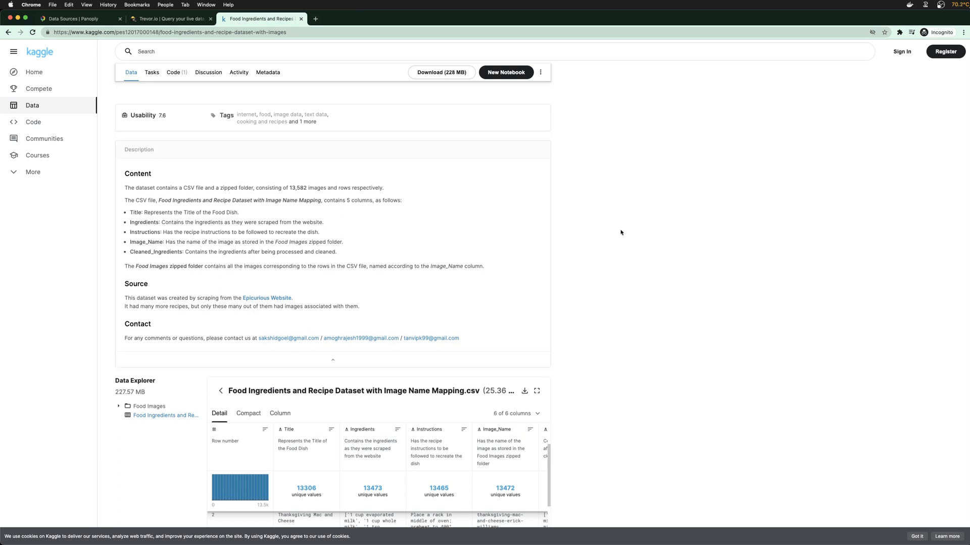
scroll(621, 231, up, 3)
click(35, 88)
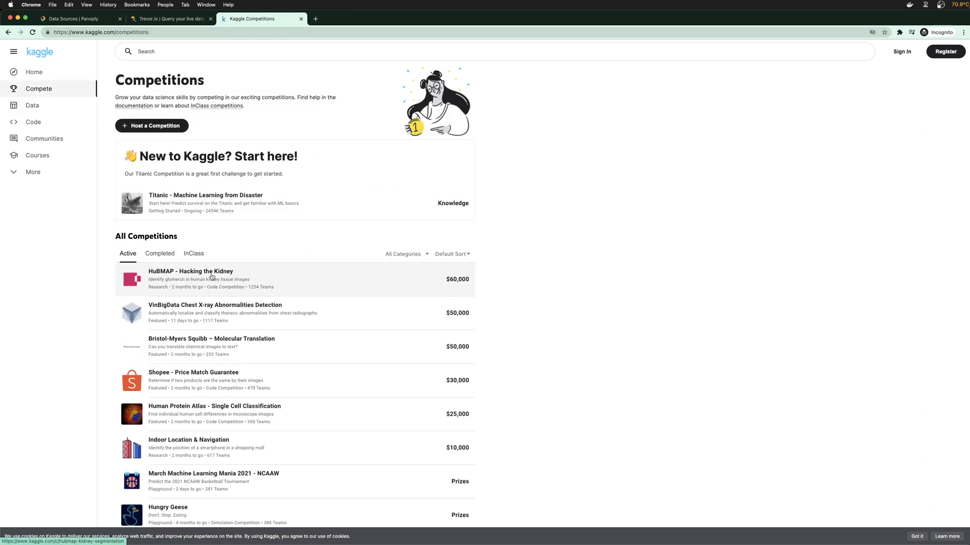
Scroll down through the full All Competitions list, then back toward the top
scroll(212, 277, down, 2)
scroll(284, 275, down, 1)
scroll(336, 244, down, 1)
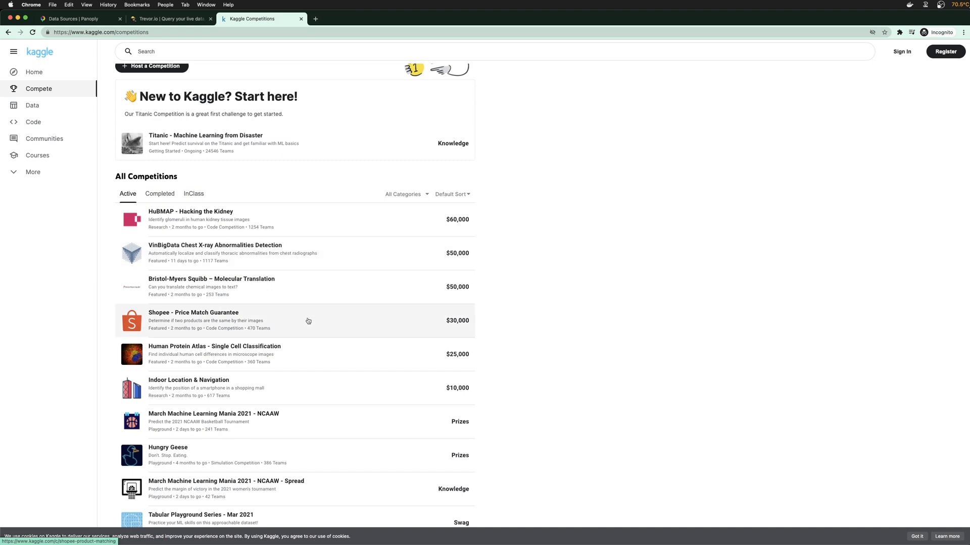
scroll(330, 350, down, 1)
scroll(331, 350, down, 1)
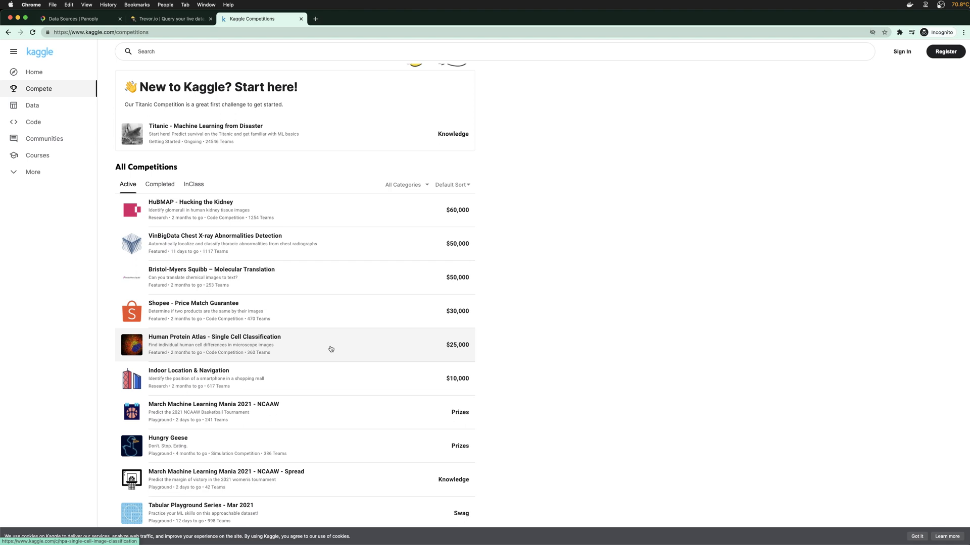
scroll(331, 350, down, 5)
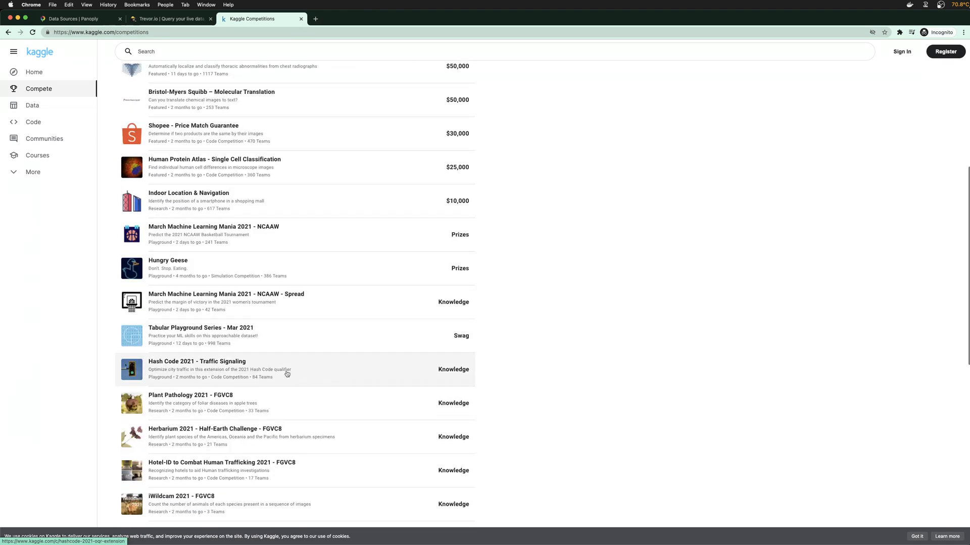
scroll(273, 368, down, 1)
scroll(242, 349, down, 2)
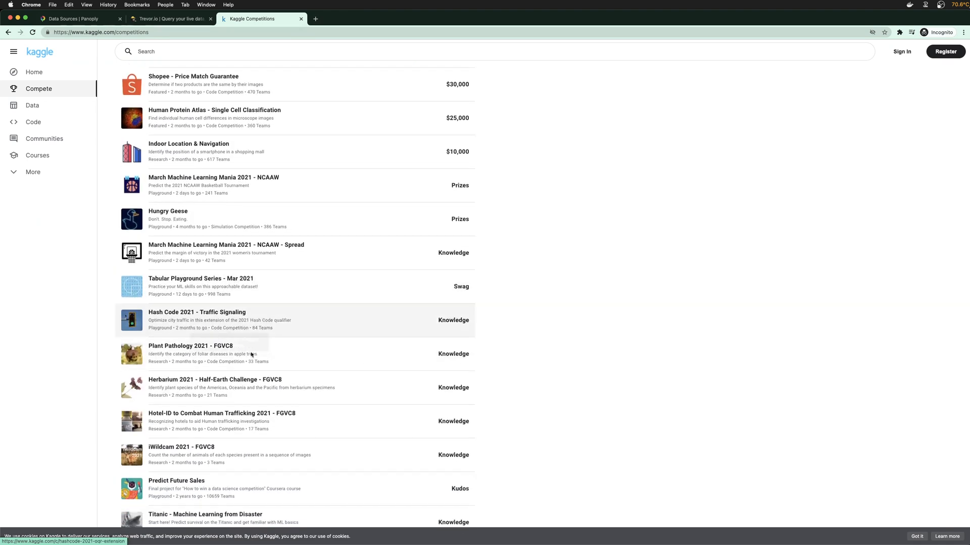
scroll(260, 374, down, 3)
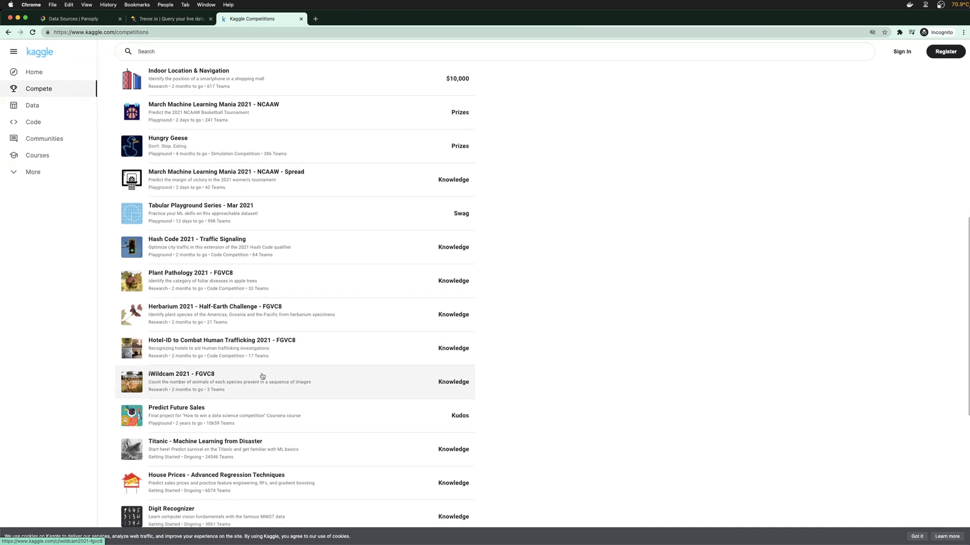
scroll(215, 426, down, 2)
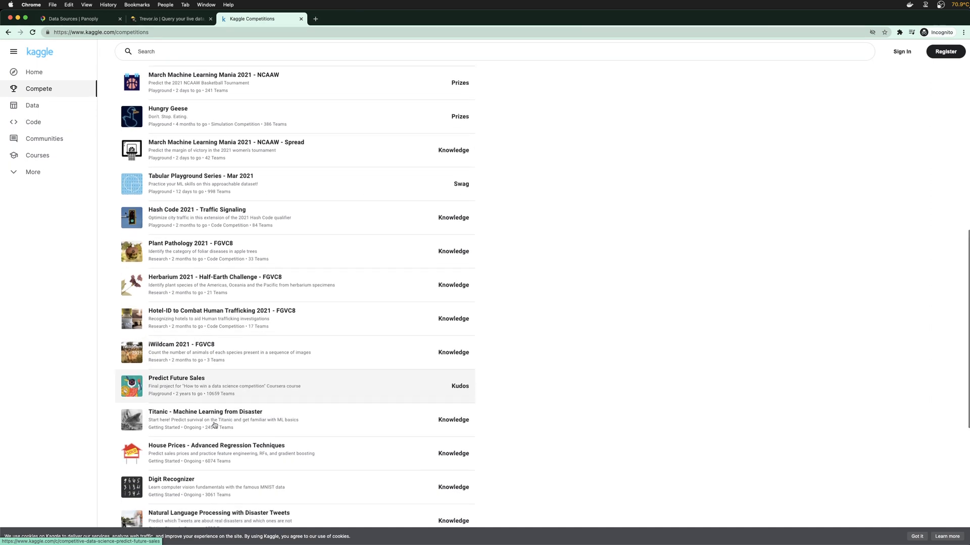
scroll(212, 419, down, 2)
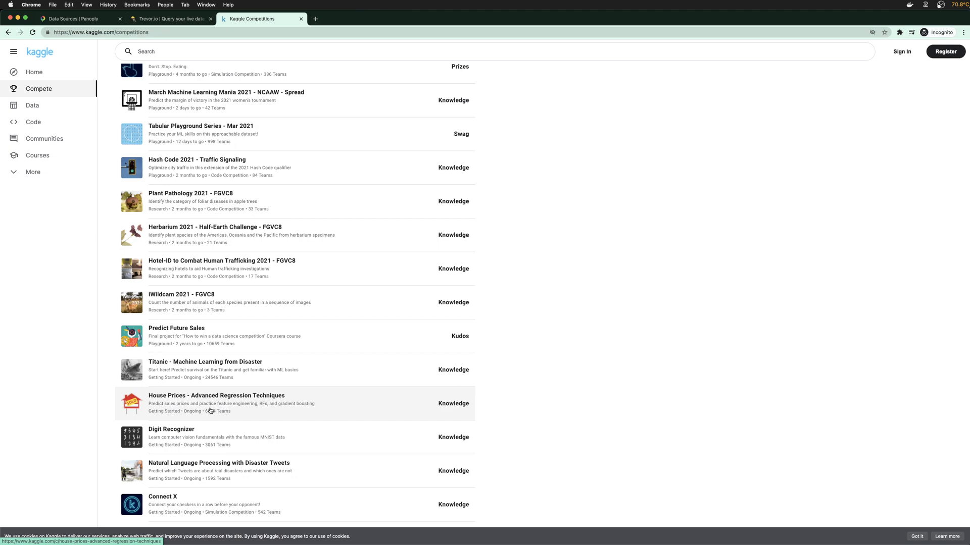
scroll(210, 410, down, 5)
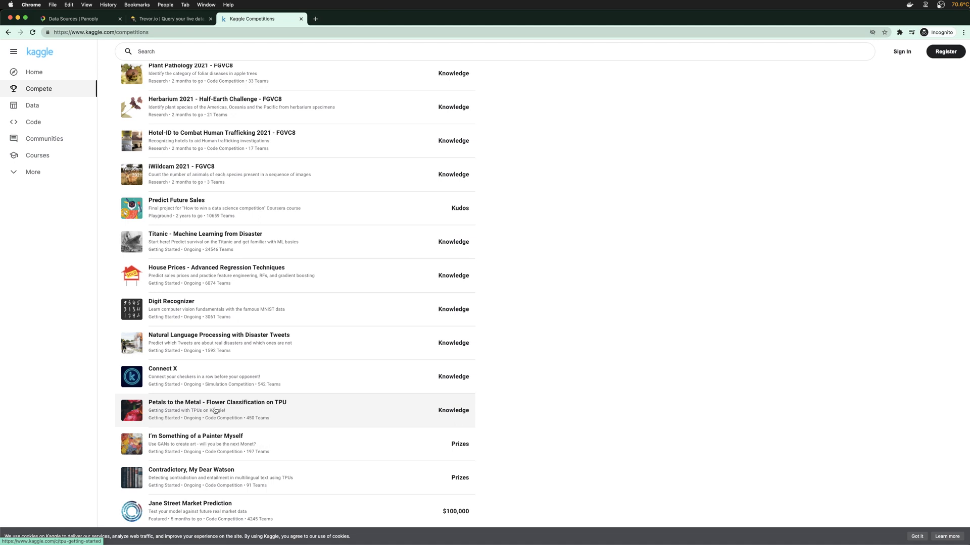
scroll(242, 435, down, 2)
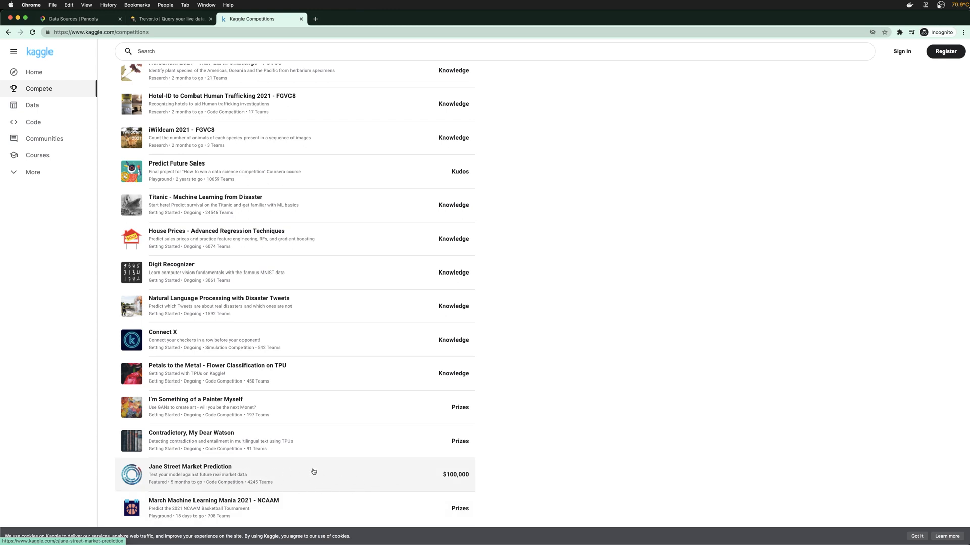
scroll(310, 470, up, 3)
scroll(288, 471, up, 10)
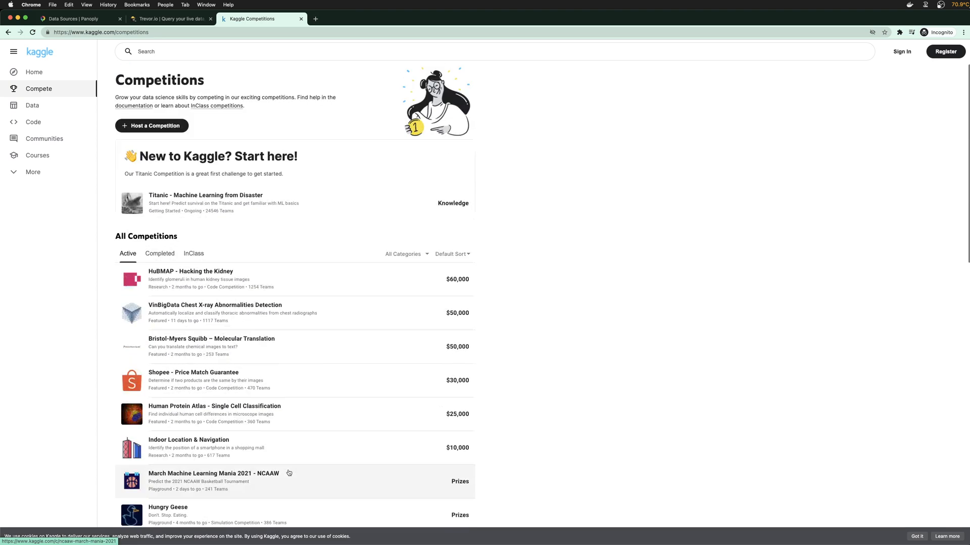
click(458, 258)
click(509, 284)
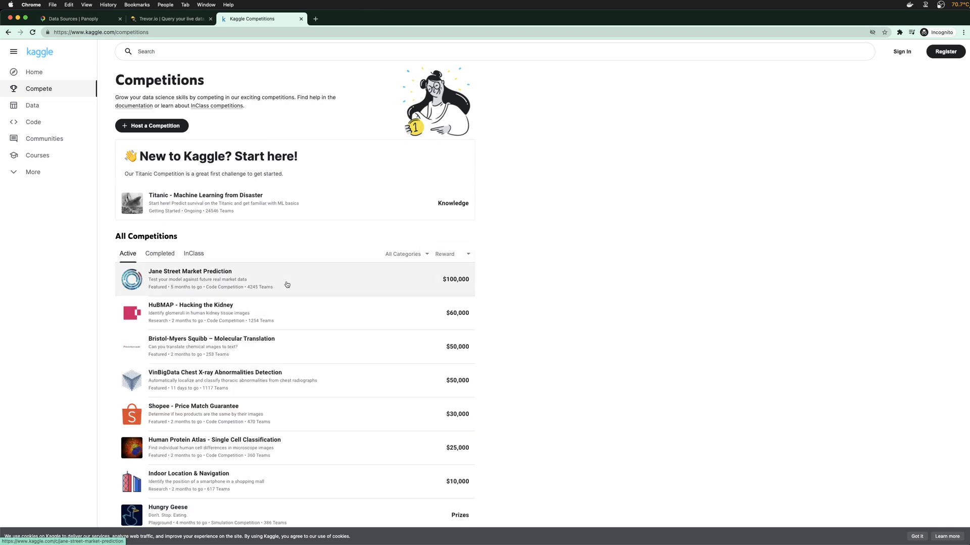
click(287, 285)
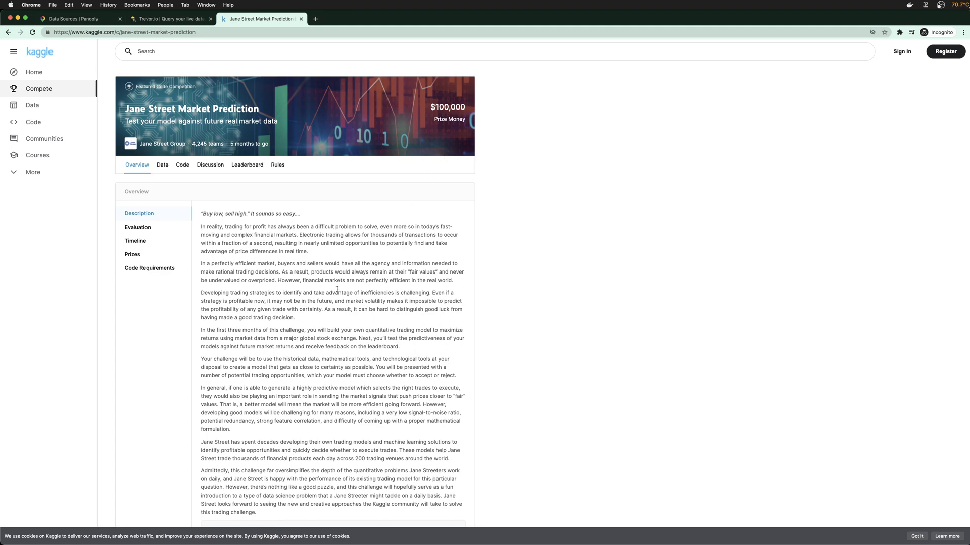
click(150, 228)
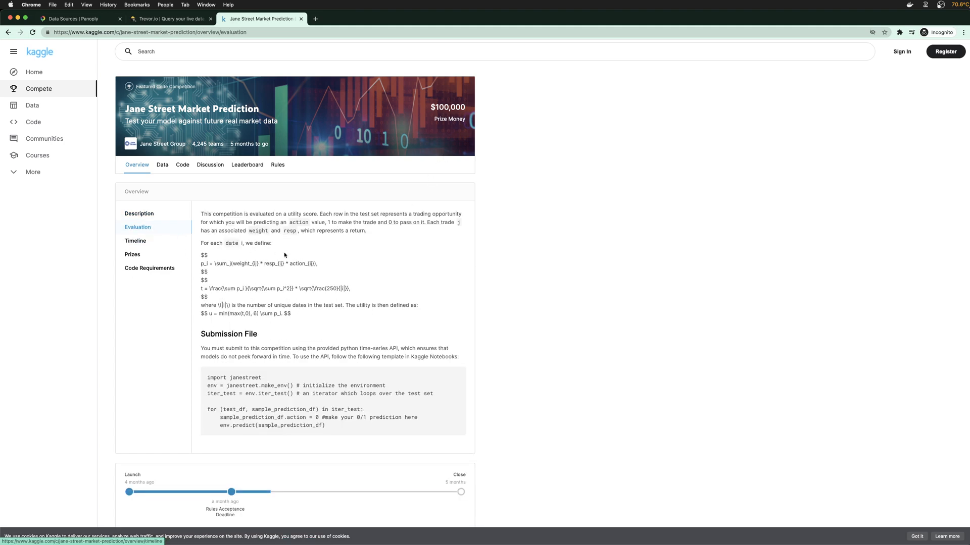
drag(286, 214, 337, 214)
click(297, 311)
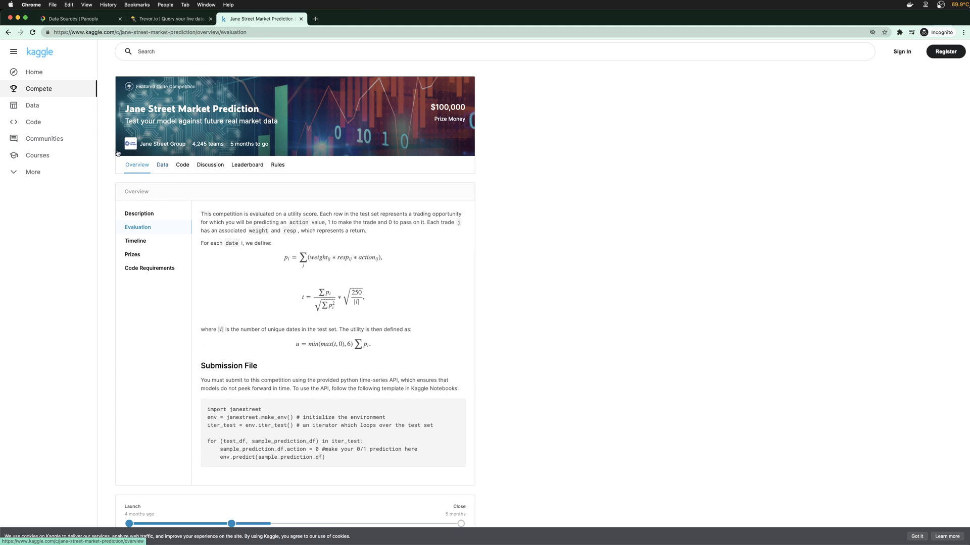
click(53, 103)
click(50, 91)
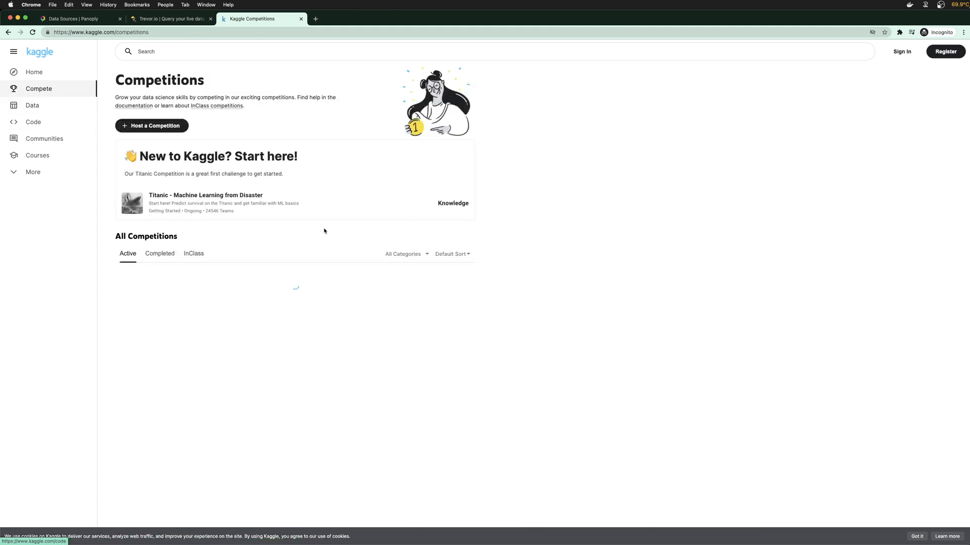
Sort the competitions list by Oldest
scroll(234, 305, down, 10)
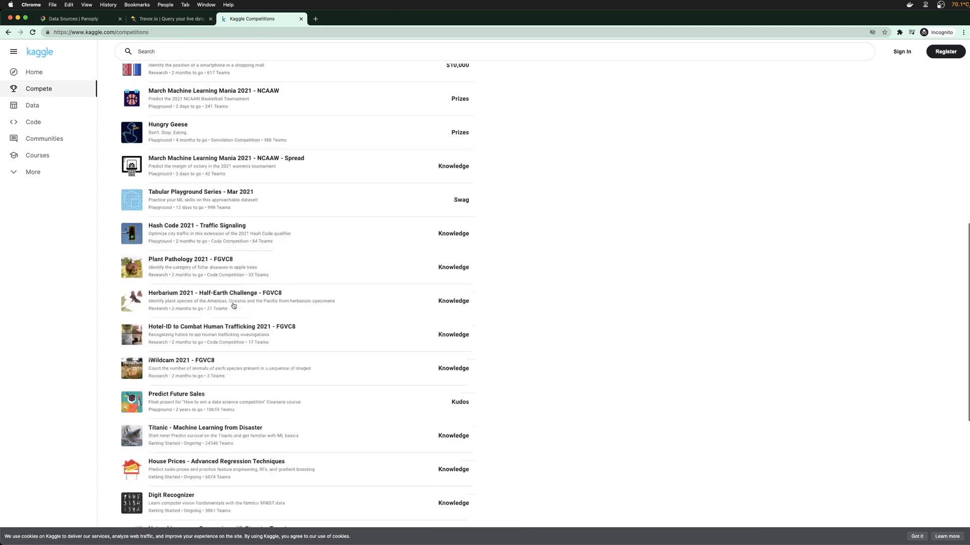
scroll(233, 306, down, 8)
scroll(412, 381, up, 18)
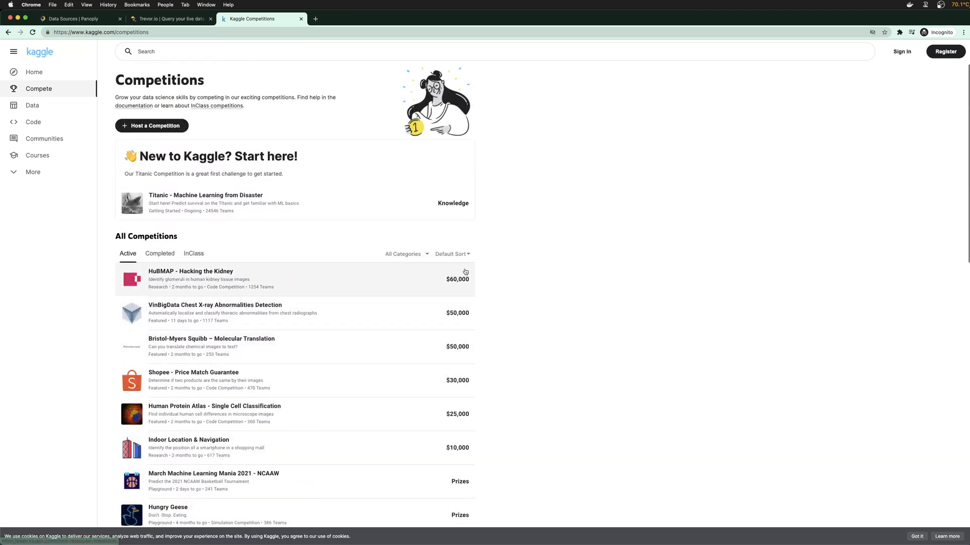
click(465, 258)
click(451, 270)
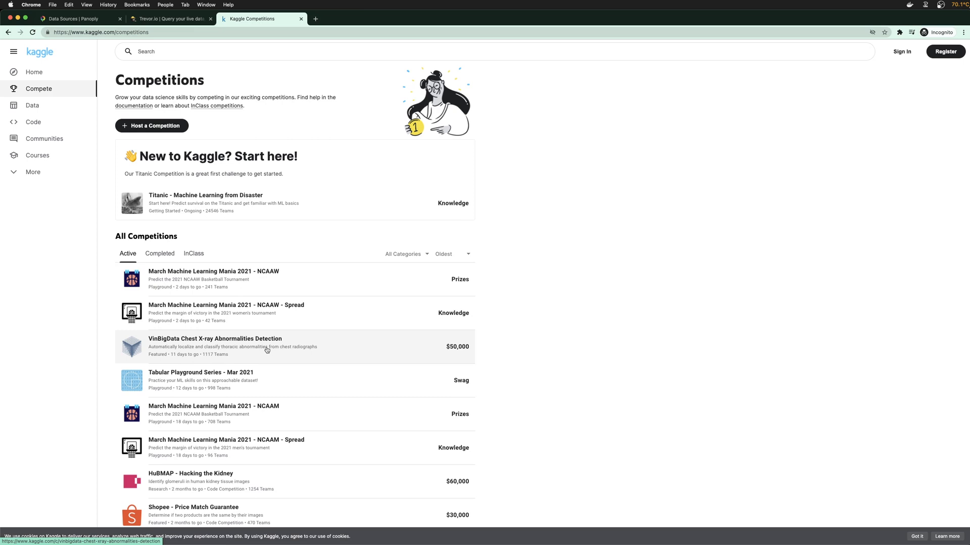
Open the Hungry Geese competition from further down the list
scroll(267, 349, down, 3)
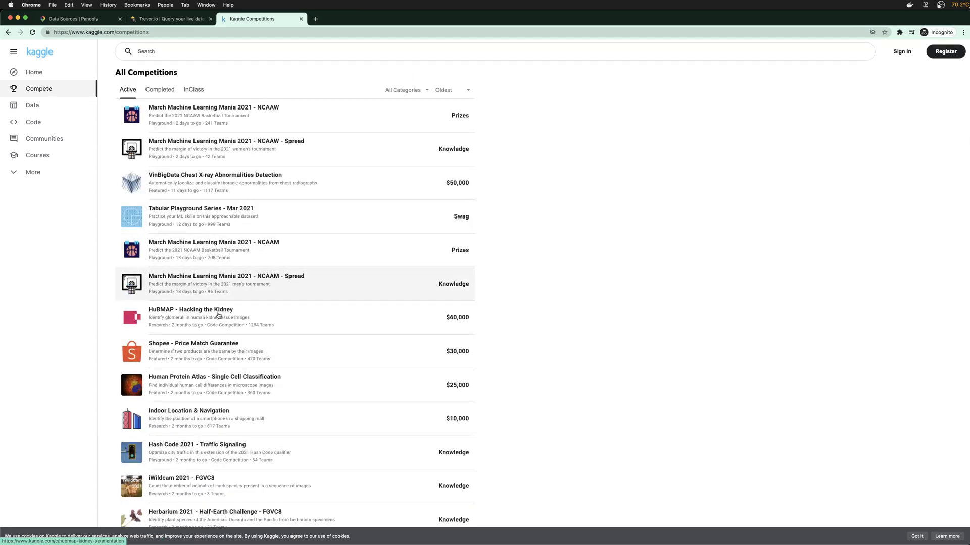
scroll(217, 242, down, 3)
scroll(198, 333, down, 2)
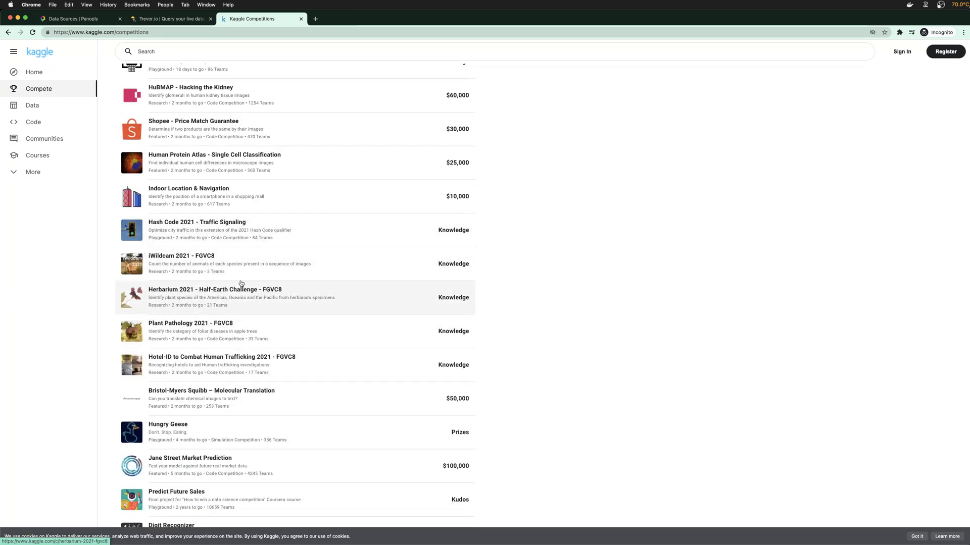
scroll(222, 363, down, 2)
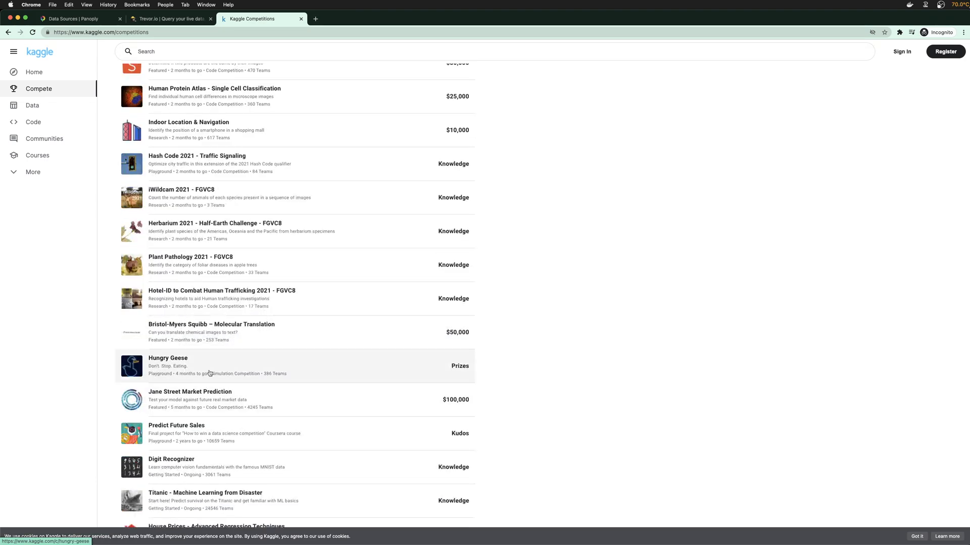
click(205, 370)
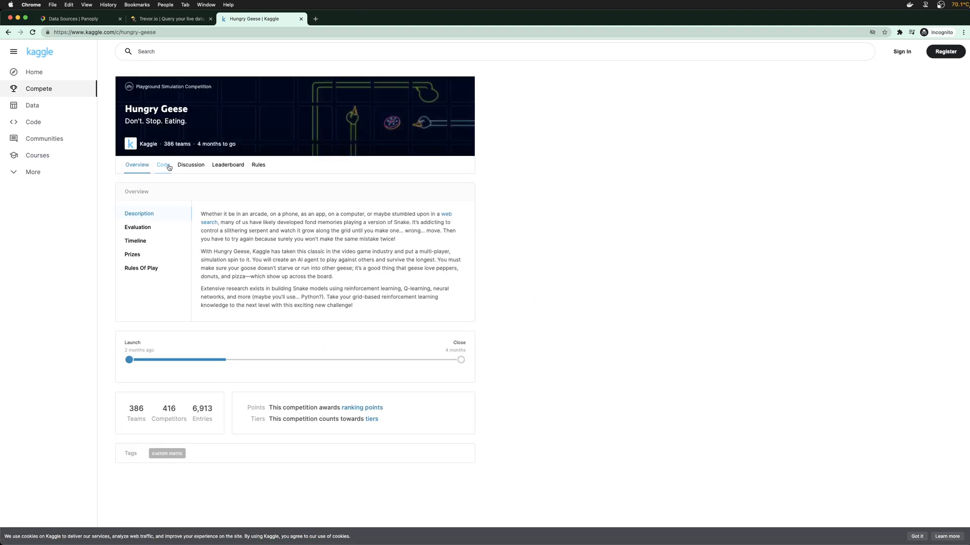
Highlight passages about the multi-player game and AI agent, then go to Kaggle's Datasets page
drag(253, 253, 354, 279)
click(353, 279)
drag(296, 259, 439, 259)
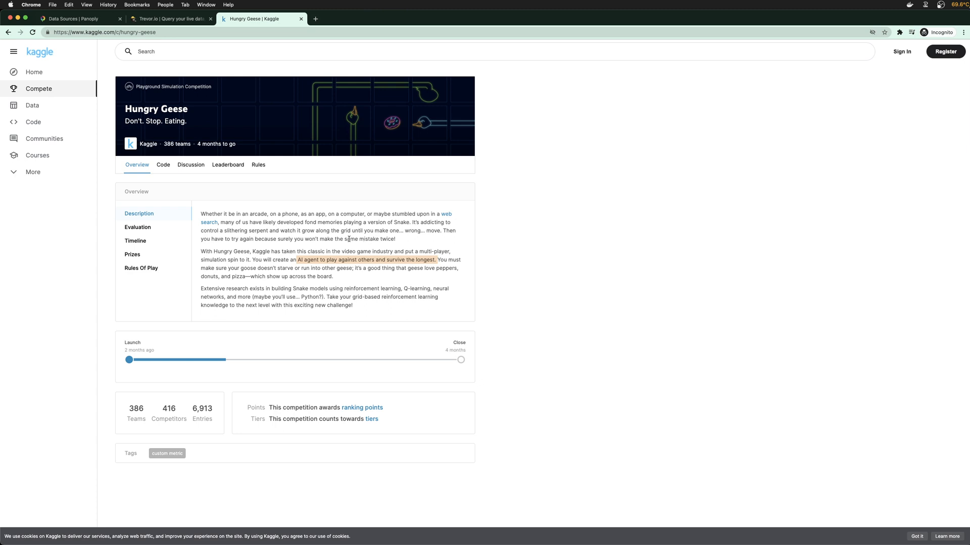
click(343, 261)
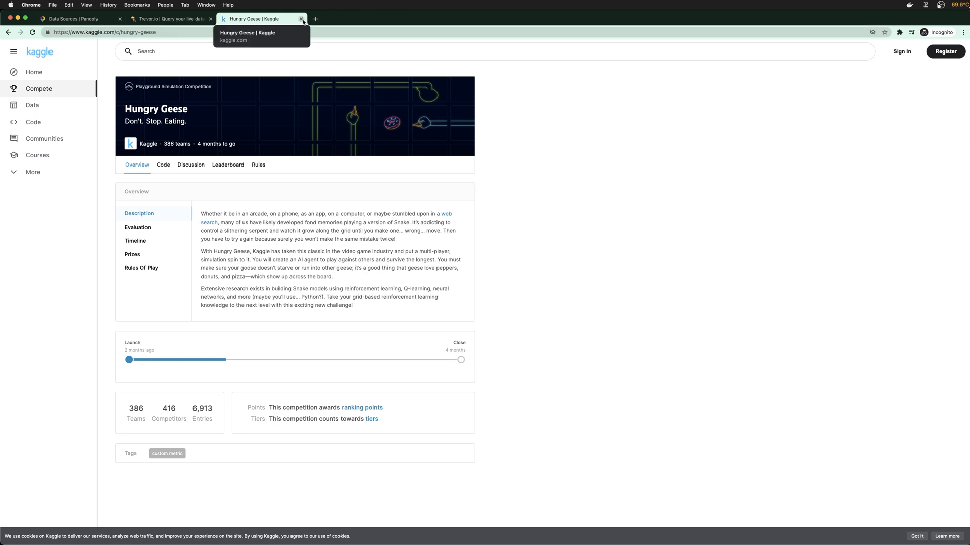
click(43, 111)
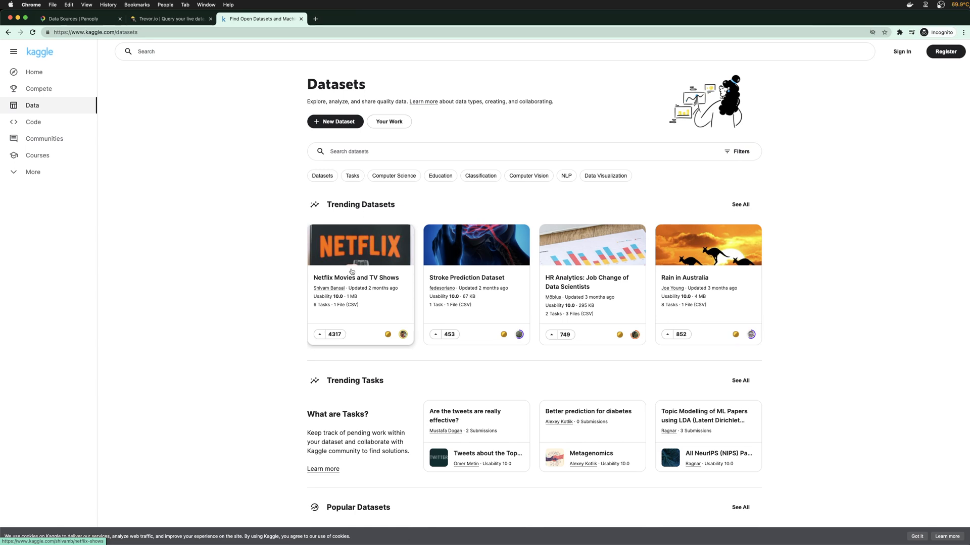
Browse the Kaggle dataset sections, then close the Kaggle tab
scroll(480, 313, down, 2)
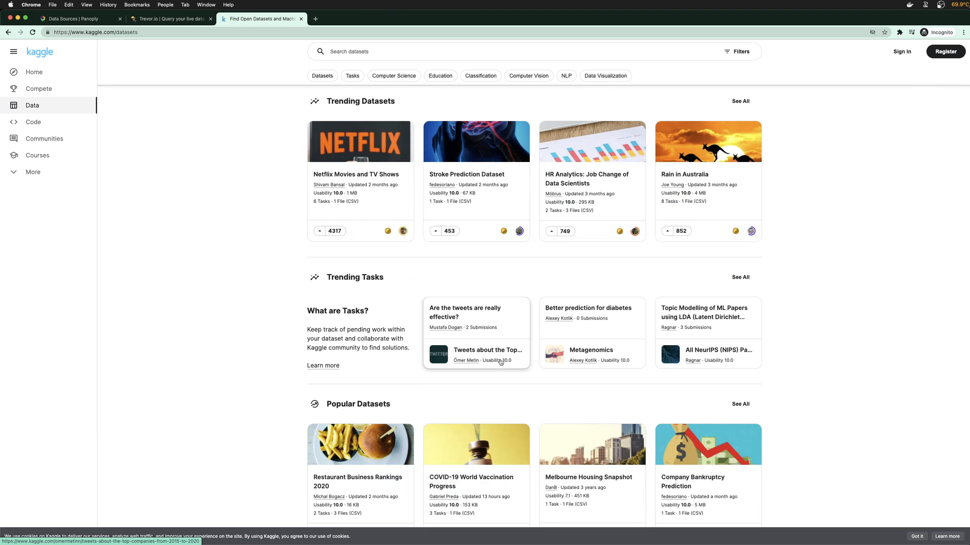
scroll(497, 357, down, 1)
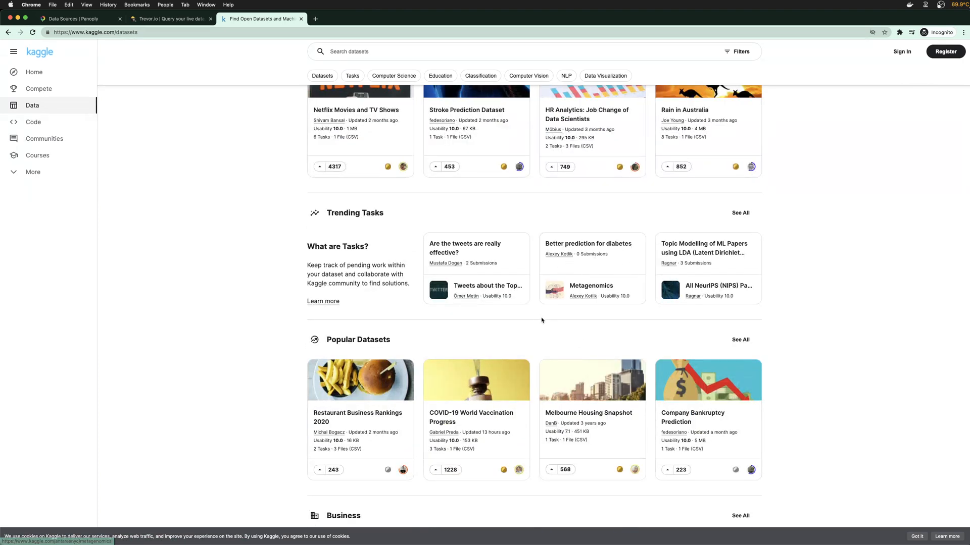
scroll(540, 323, up, 1)
scroll(277, 344, down, 1)
scroll(277, 344, down, 1)
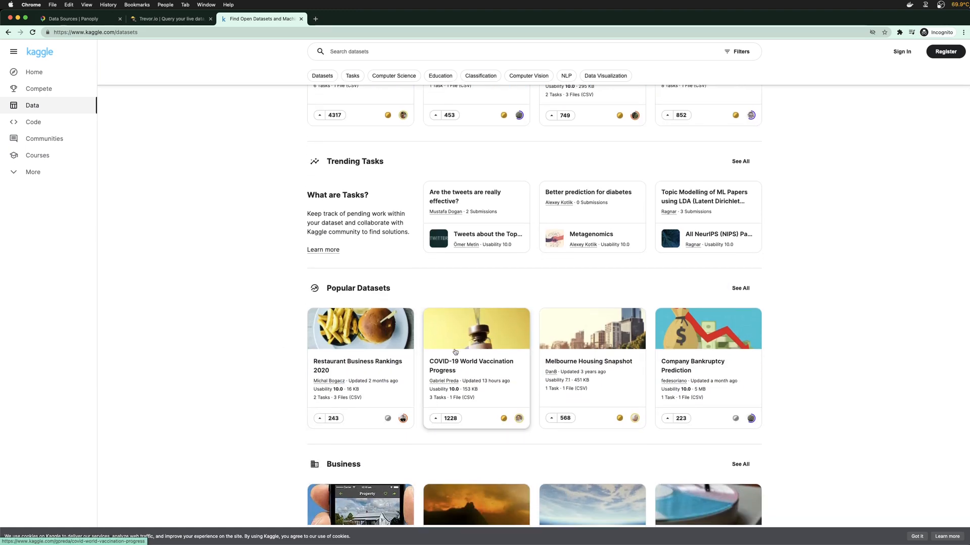
scroll(473, 271, down, 3)
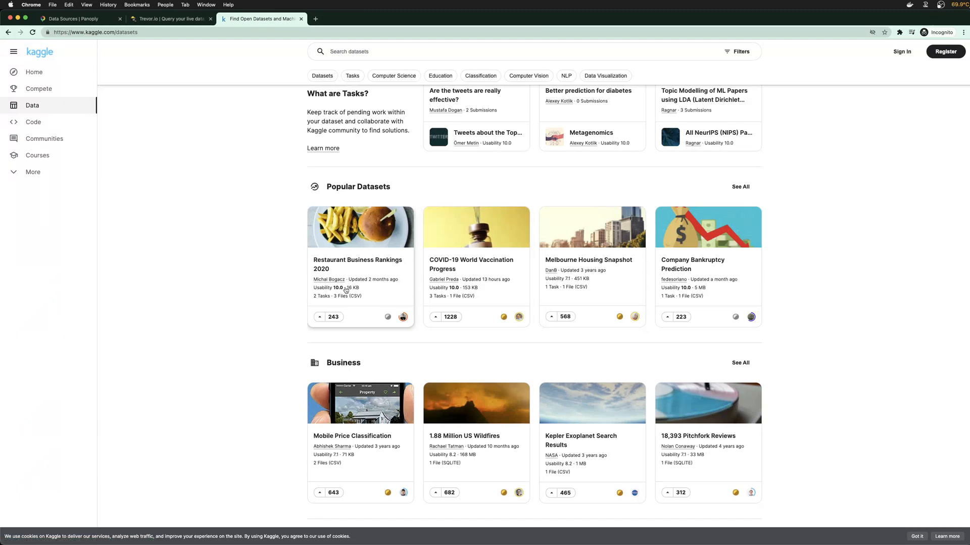
scroll(348, 291, down, 5)
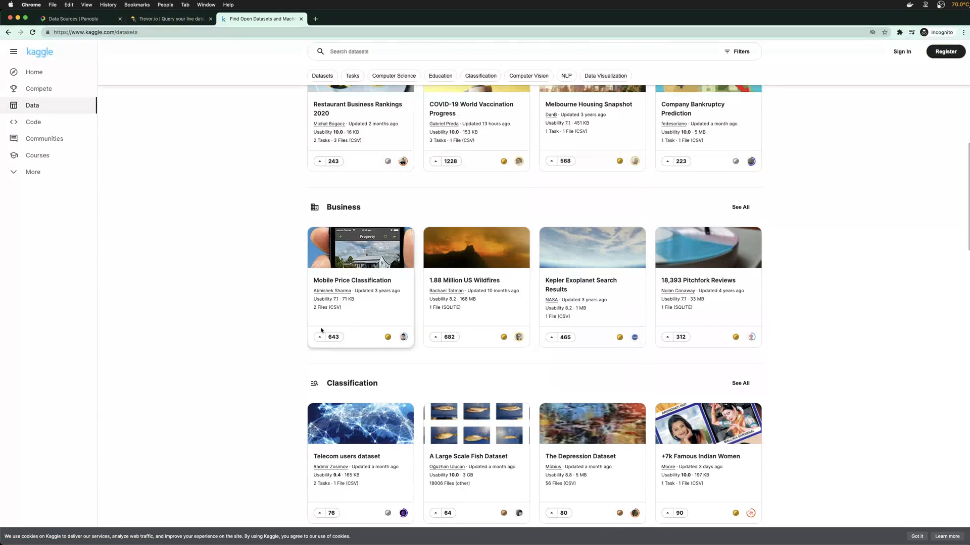
scroll(353, 282, down, 8)
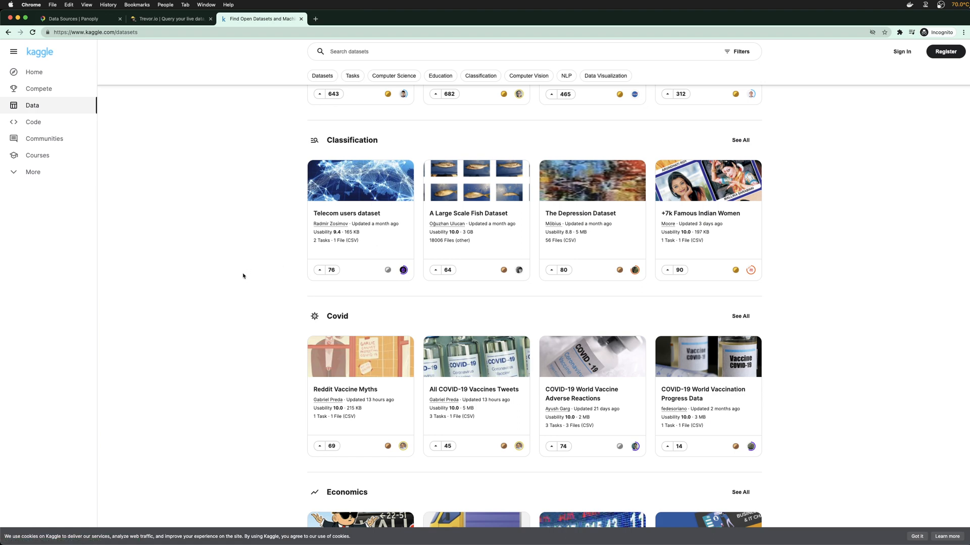
scroll(248, 288, up, 3)
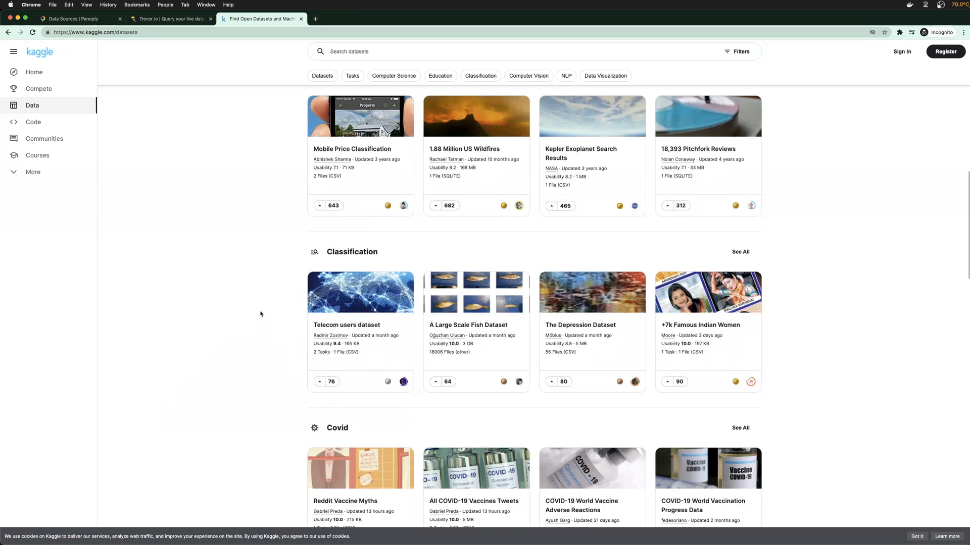
scroll(260, 314, down, 7)
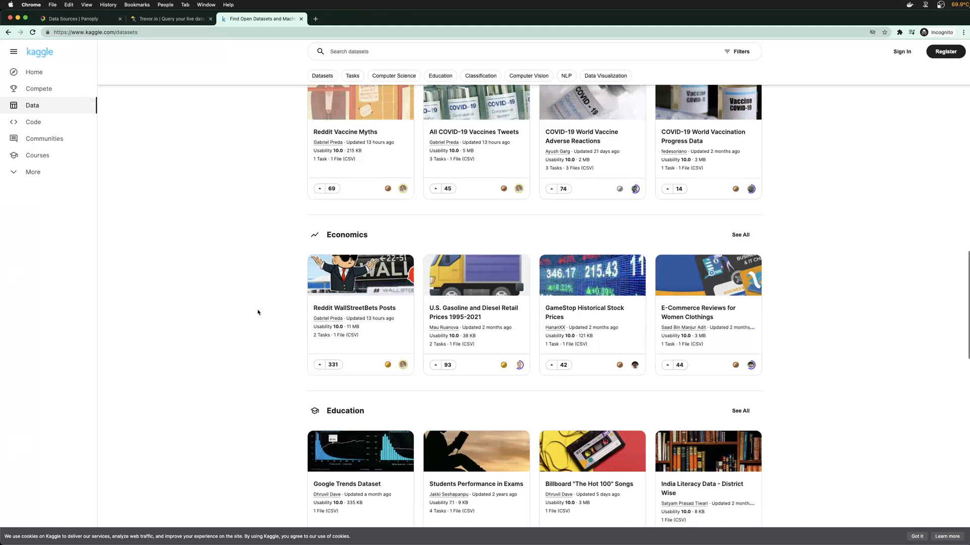
scroll(260, 314, up, 1)
scroll(369, 155, down, 3)
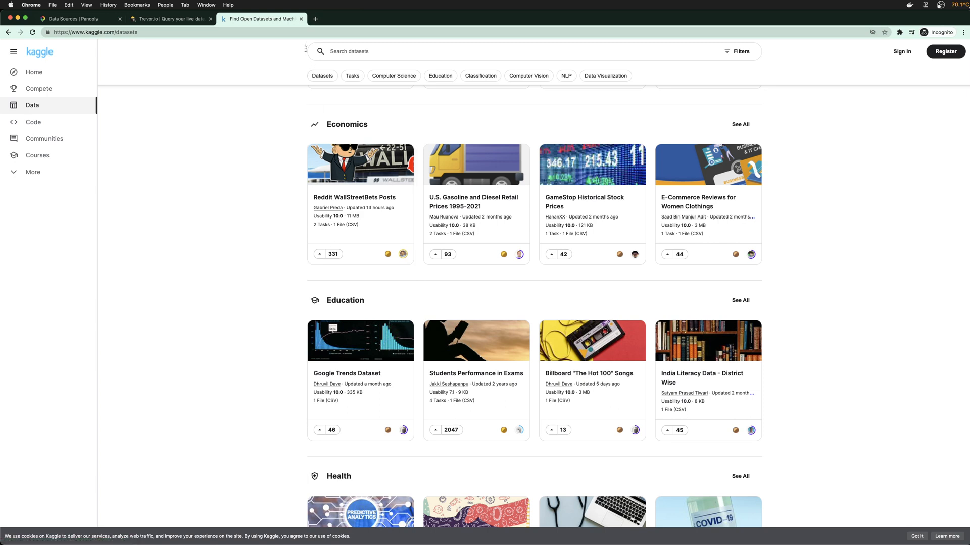
click(301, 19)
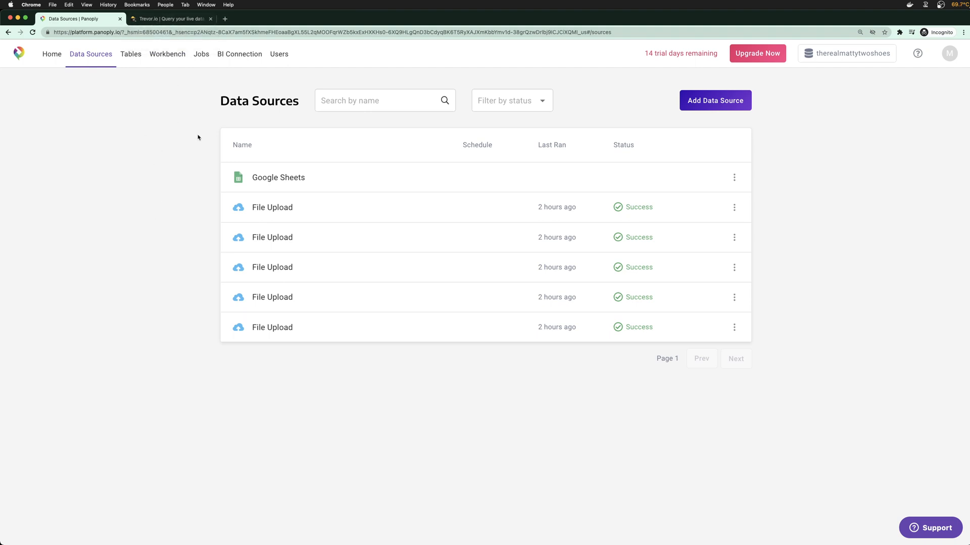
Bring back the Trevor.io chart of average fat, sugar and saturated fat
click(166, 18)
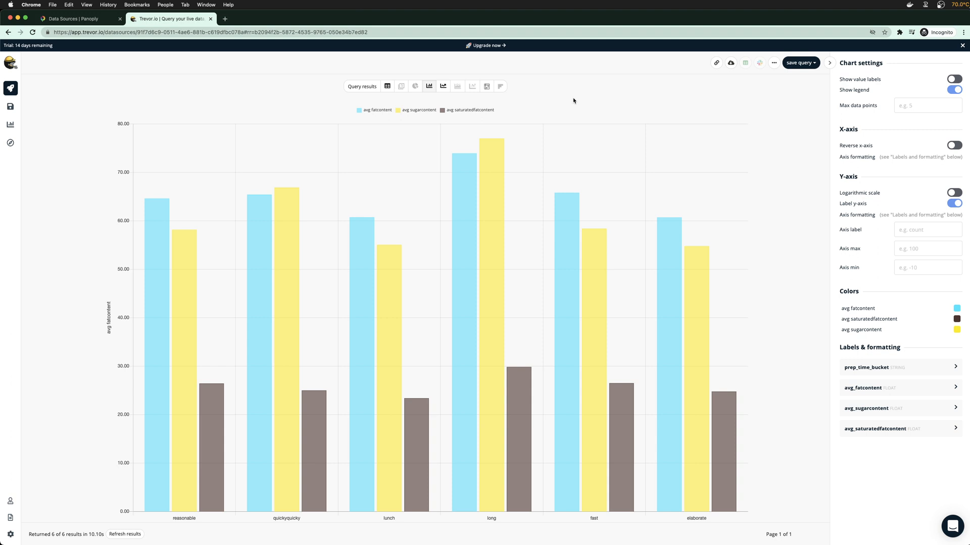
Return to Panoply and open its Tables list of recipe tables
click(81, 18)
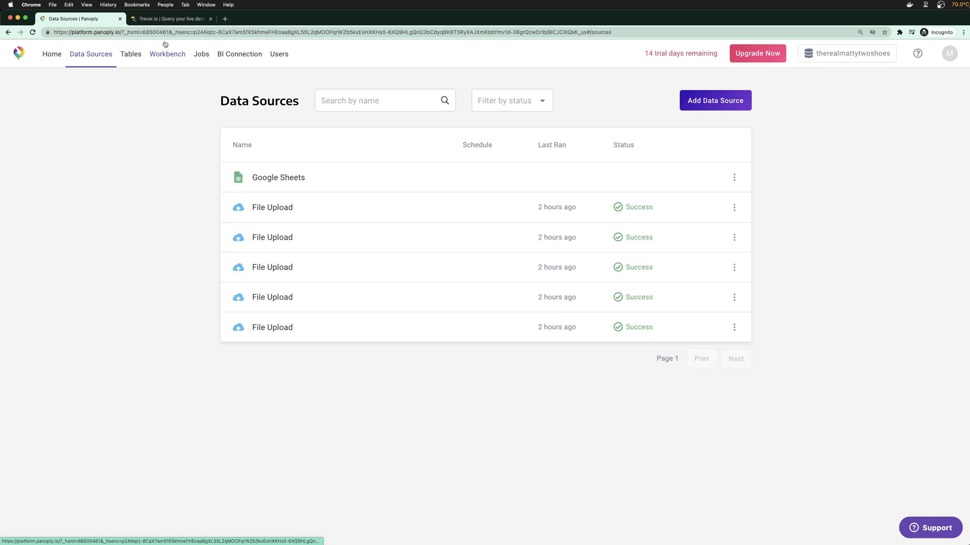
click(144, 58)
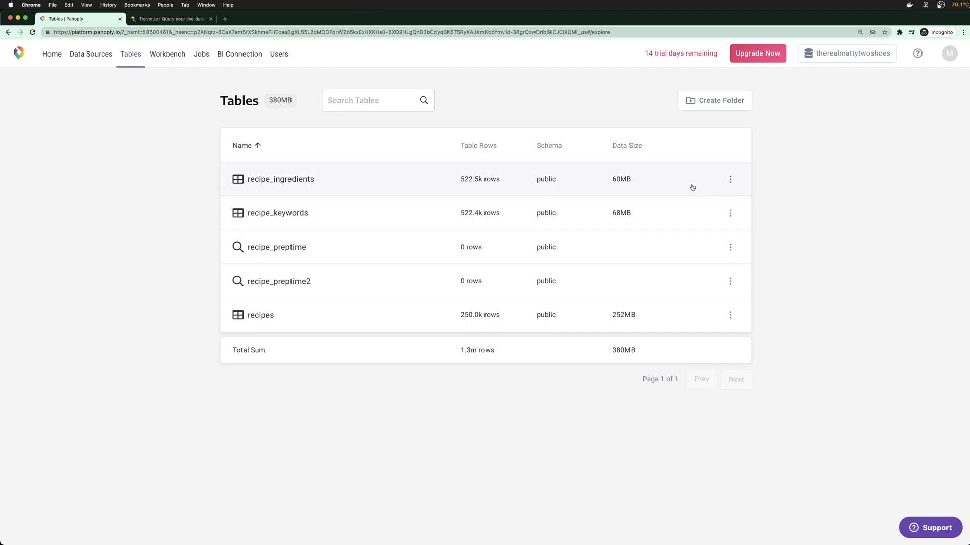
Inspect the recipe_ingredients table's preview and ingredients metadata, then open the empty Workbench
click(617, 185)
click(735, 343)
scroll(561, 381, down, 3)
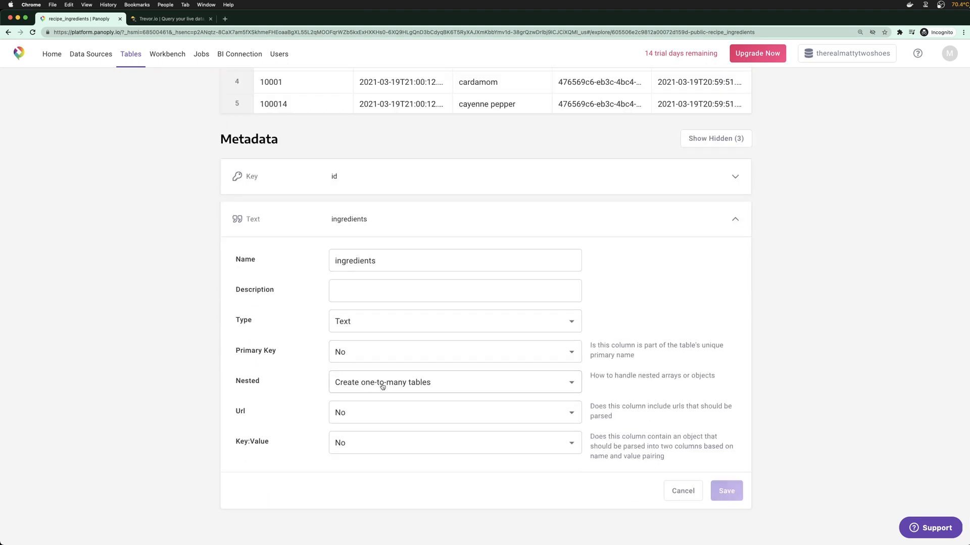
scroll(374, 386, up, 3)
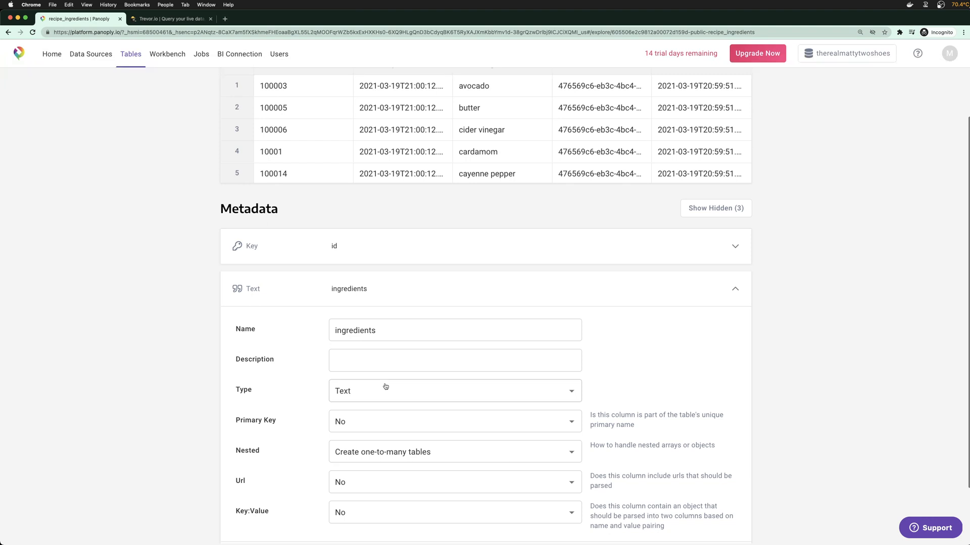
scroll(411, 386, down, 2)
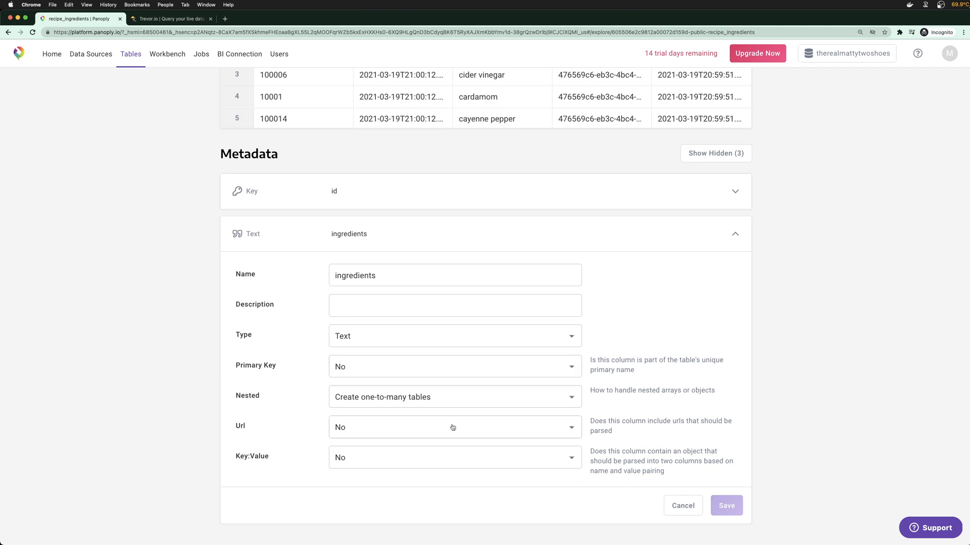
scroll(384, 394, up, 1)
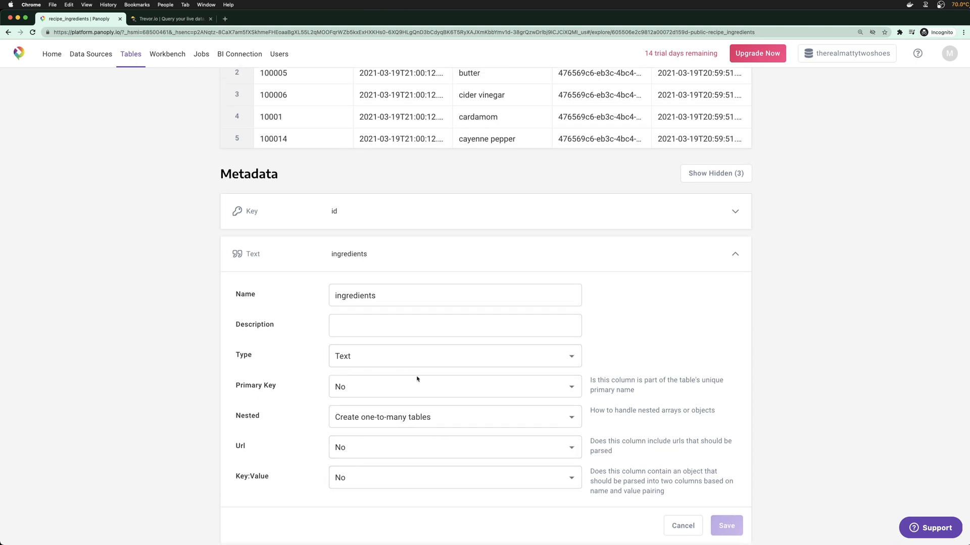
scroll(419, 397, down, 1)
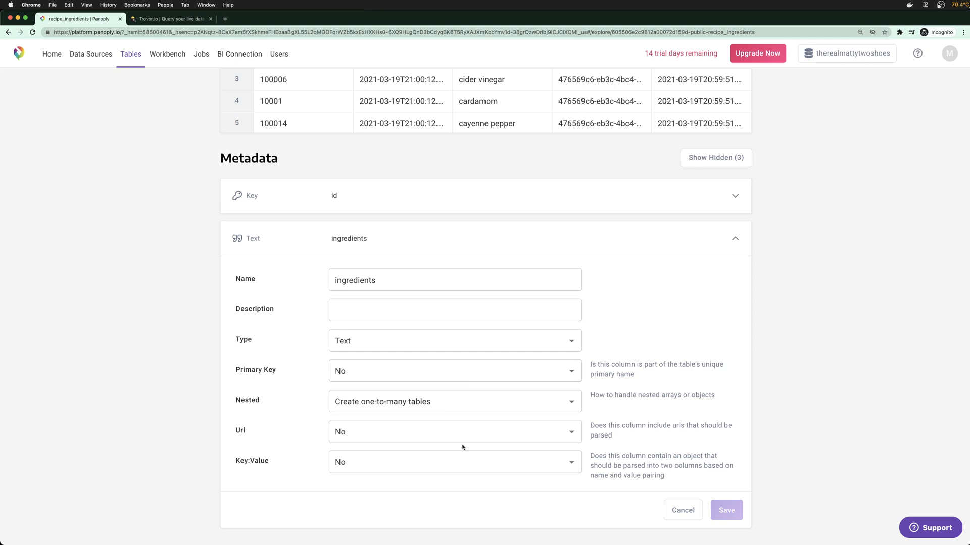
scroll(513, 442, up, 4)
scroll(513, 443, up, 1)
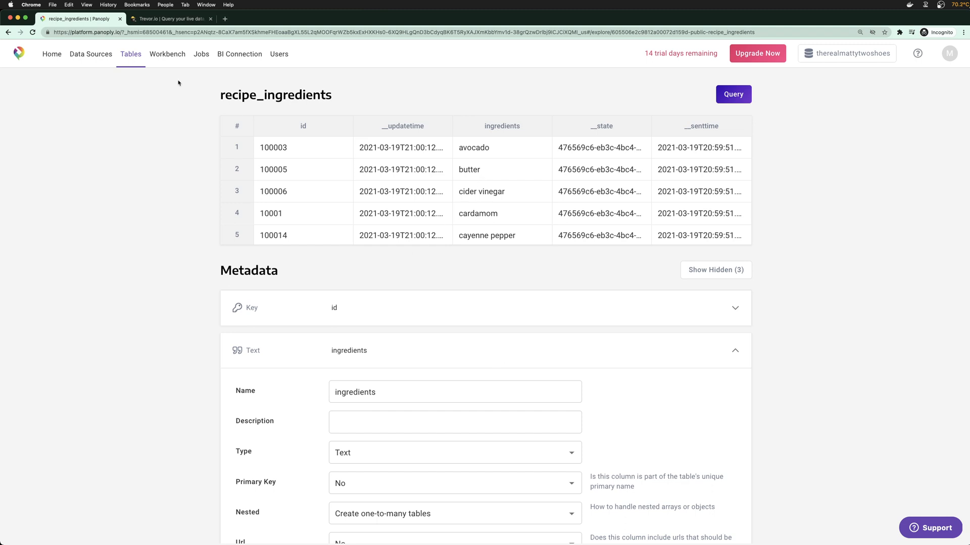
click(168, 54)
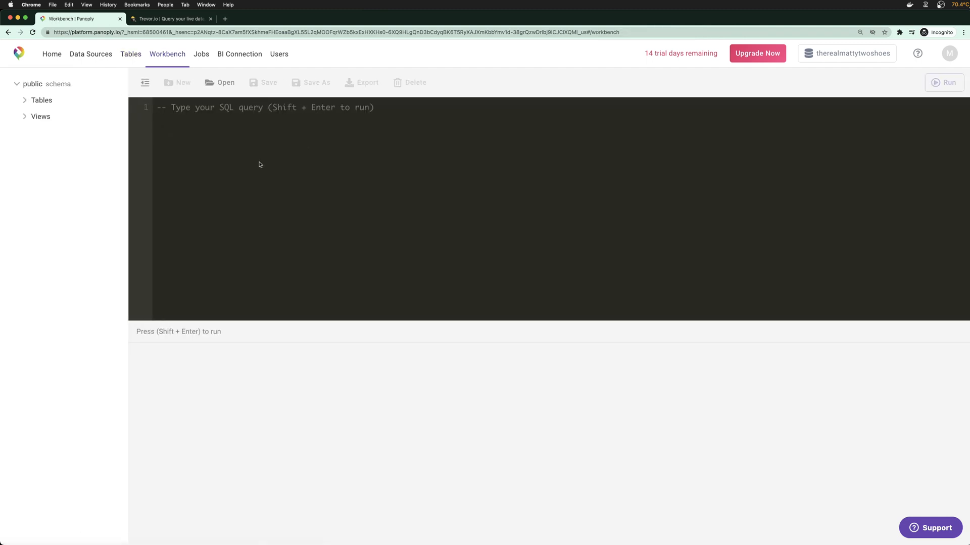
Expand Views and Tables in the schema tree and load the recipe_preptime2 view's SQL into the editor
click(20, 118)
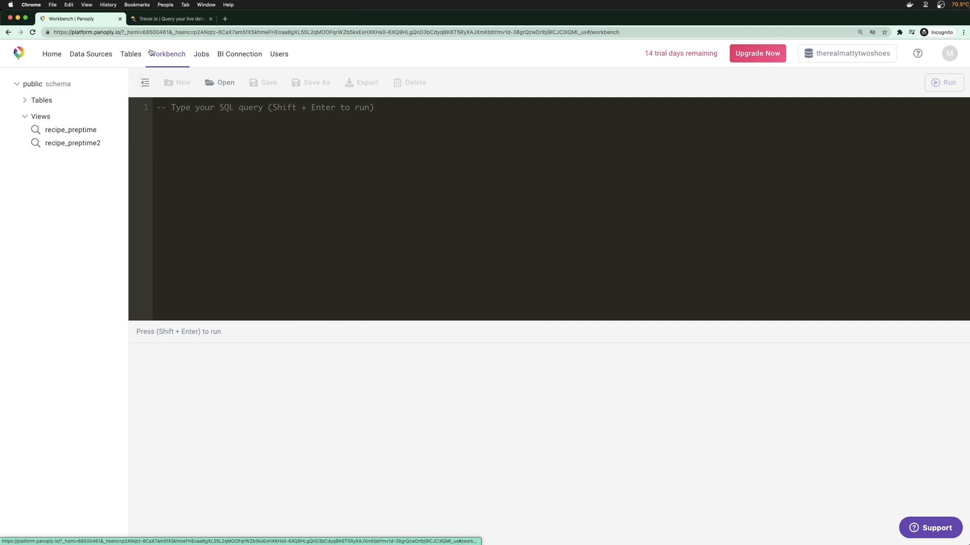
click(43, 104)
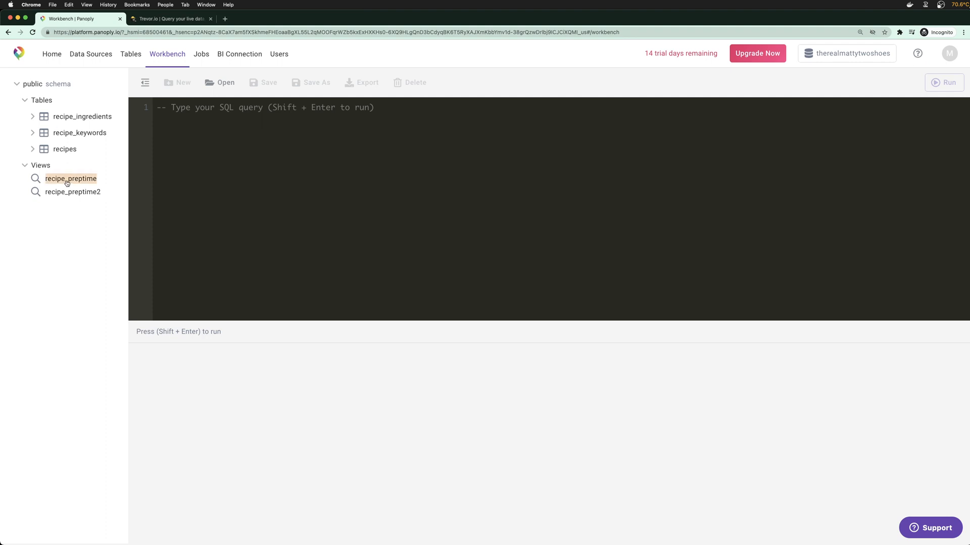
click(220, 83)
click(415, 283)
click(443, 309)
click(593, 327)
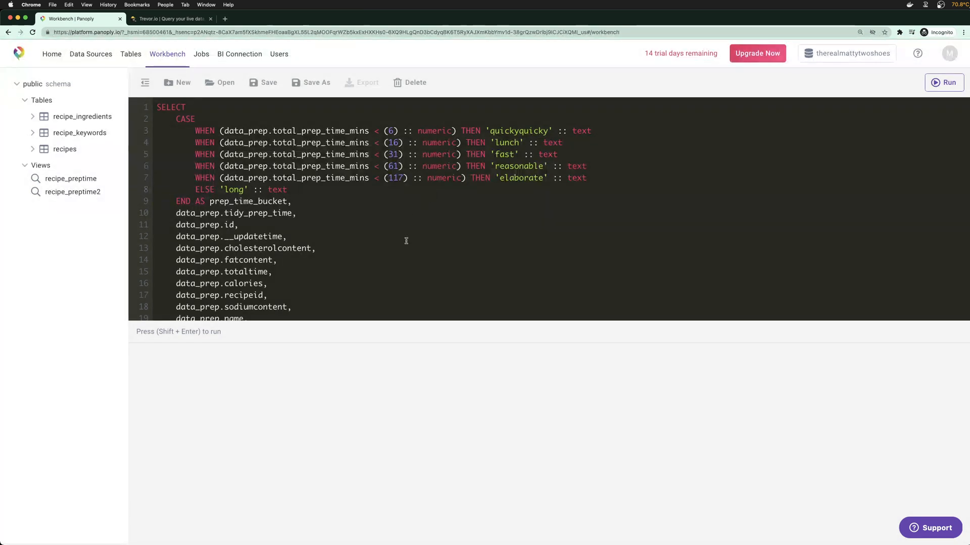
Review the CASE bucket conditions, highlighting the 6-minute threshold on line 3
scroll(401, 249, down, 1)
scroll(402, 251, up, 1)
drag(603, 178, 194, 131)
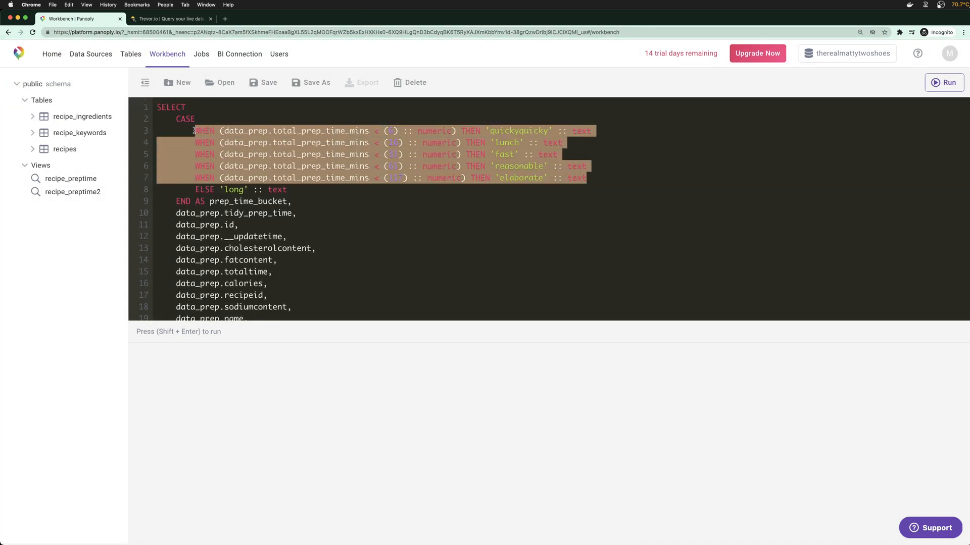
click(349, 166)
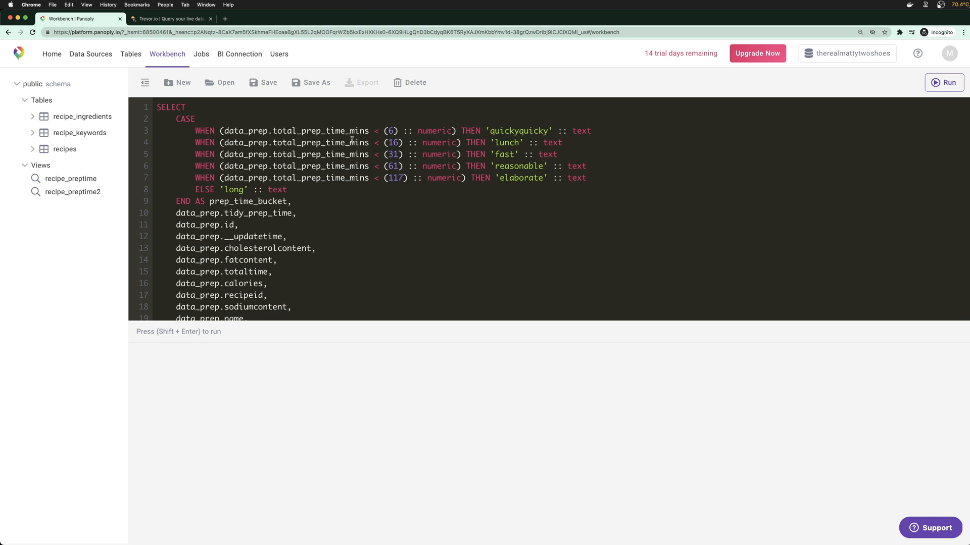
drag(382, 132, 397, 138)
click(413, 153)
scroll(348, 191, down, 3)
scroll(343, 182, up, 3)
drag(383, 131, 402, 131)
click(494, 146)
scroll(304, 184, down, 6)
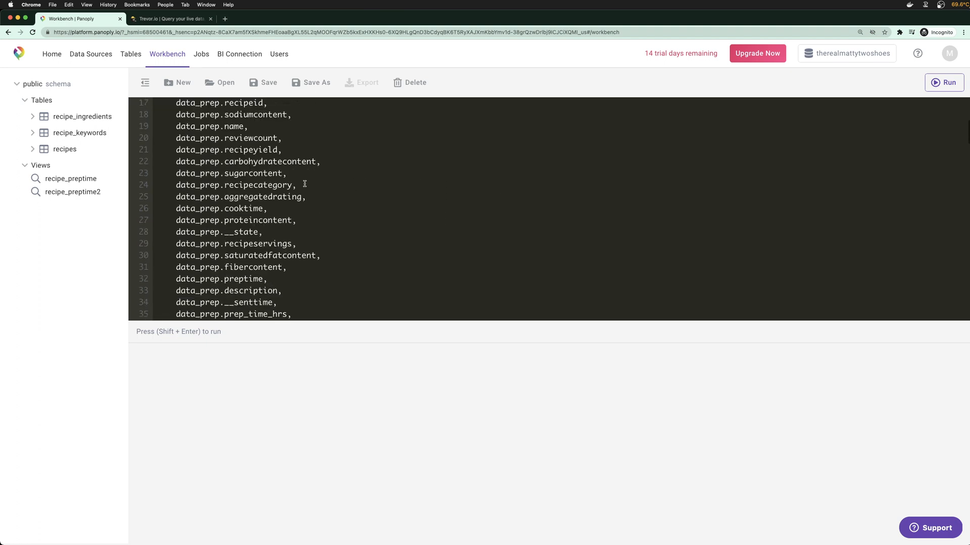
scroll(293, 197, up, 6)
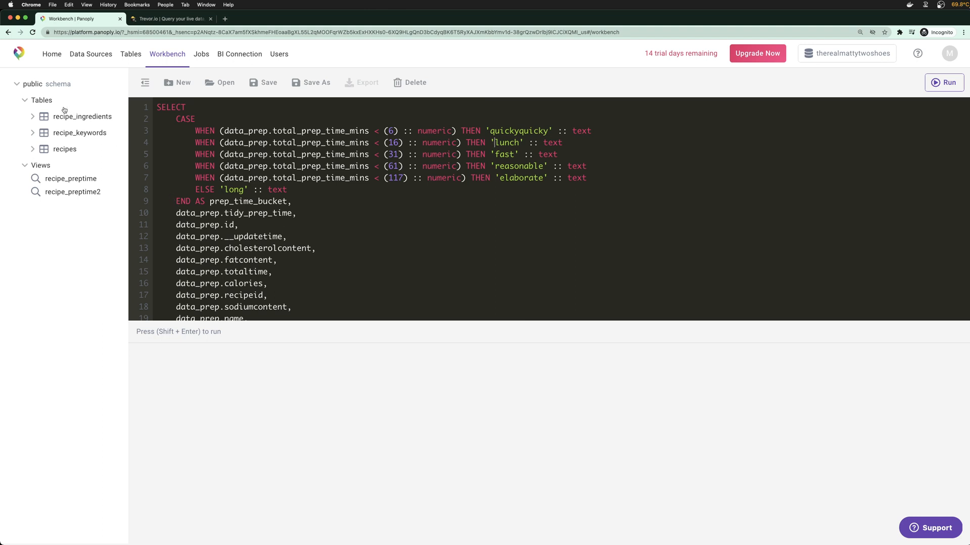
Go back to Data Sources and browse the Add Data Source connector catalog
click(88, 59)
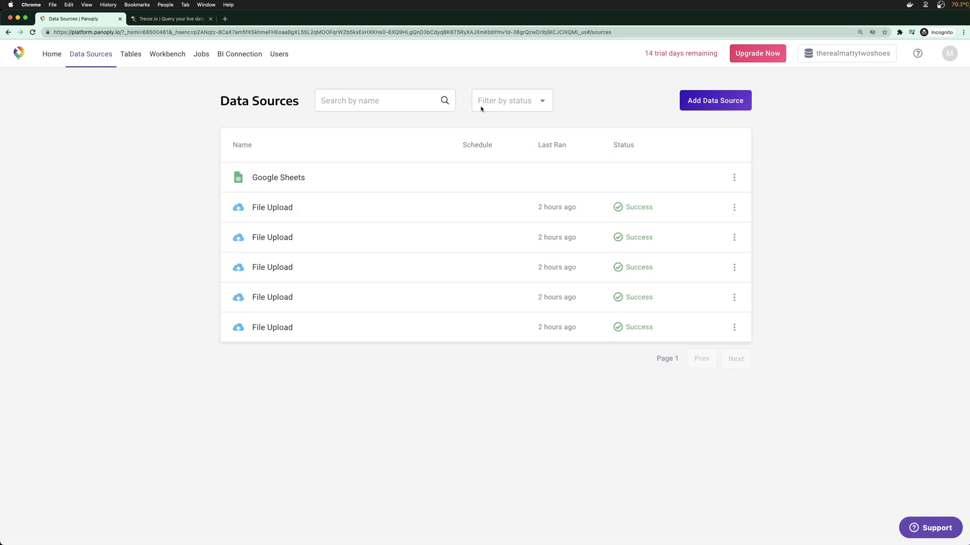
click(698, 108)
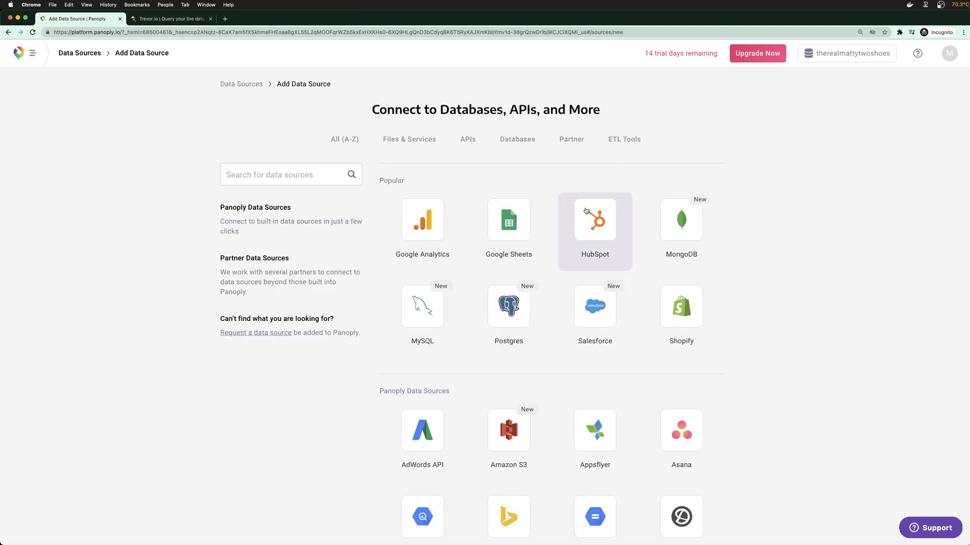
scroll(743, 214, down, 7)
scroll(743, 214, down, 12)
scroll(743, 214, down, 12)
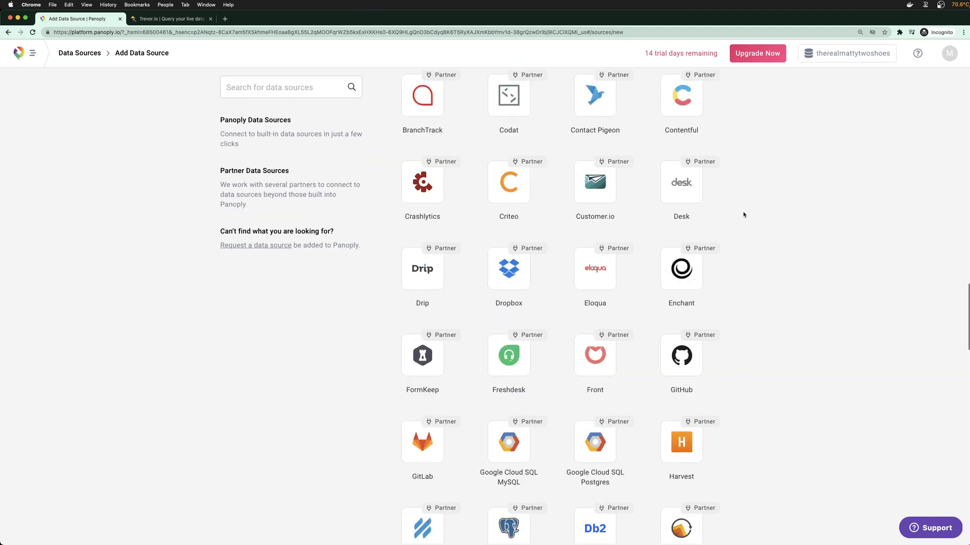
scroll(740, 202, up, 1)
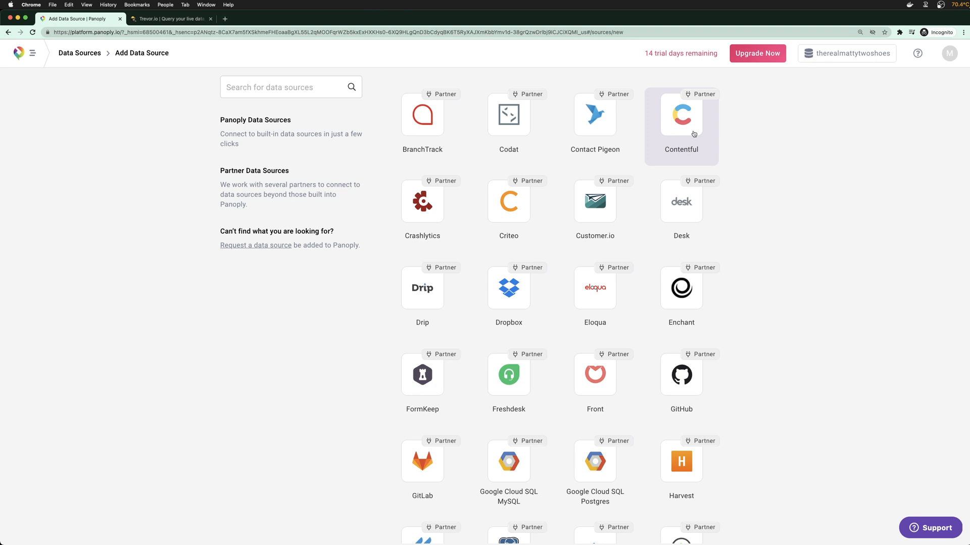
scroll(590, 443, down, 2)
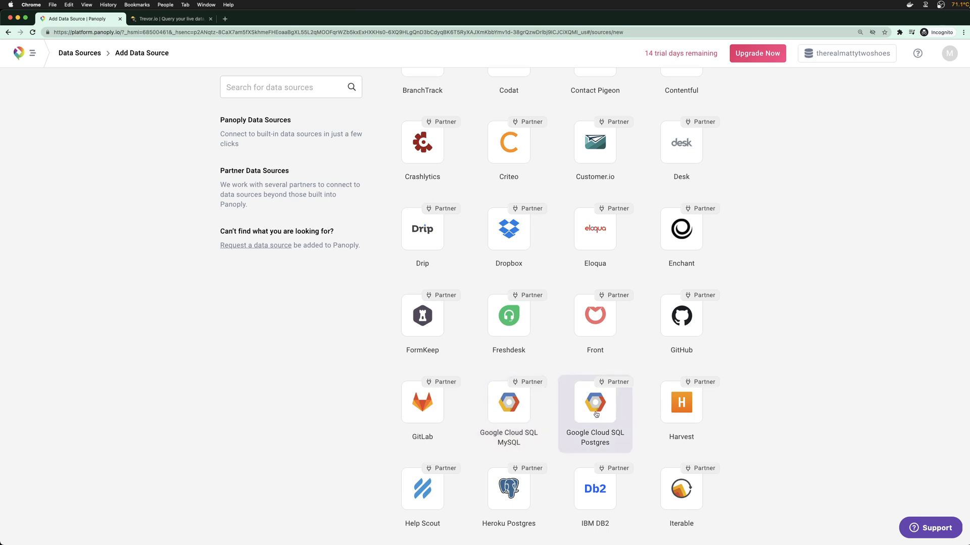
scroll(596, 412, down, 5)
scroll(596, 404, down, 3)
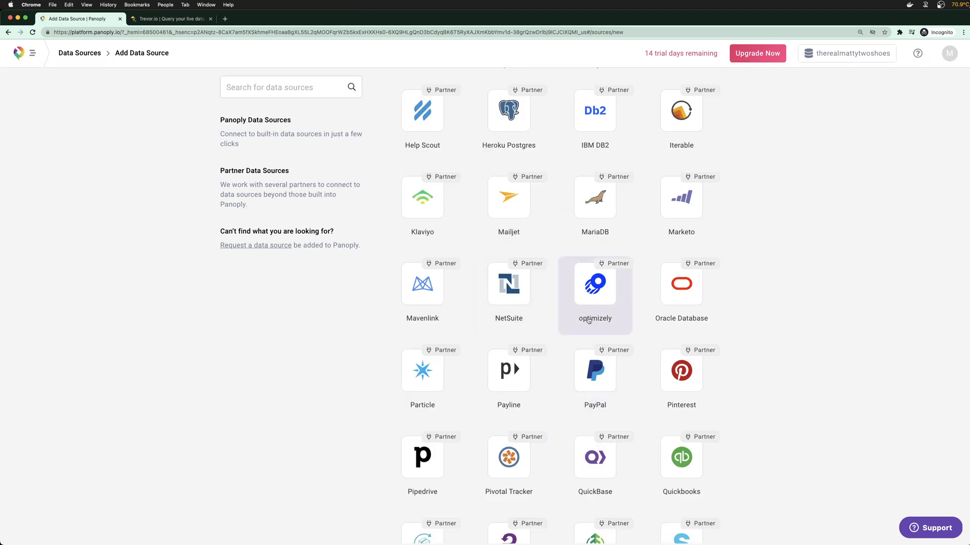
scroll(571, 350, down, 5)
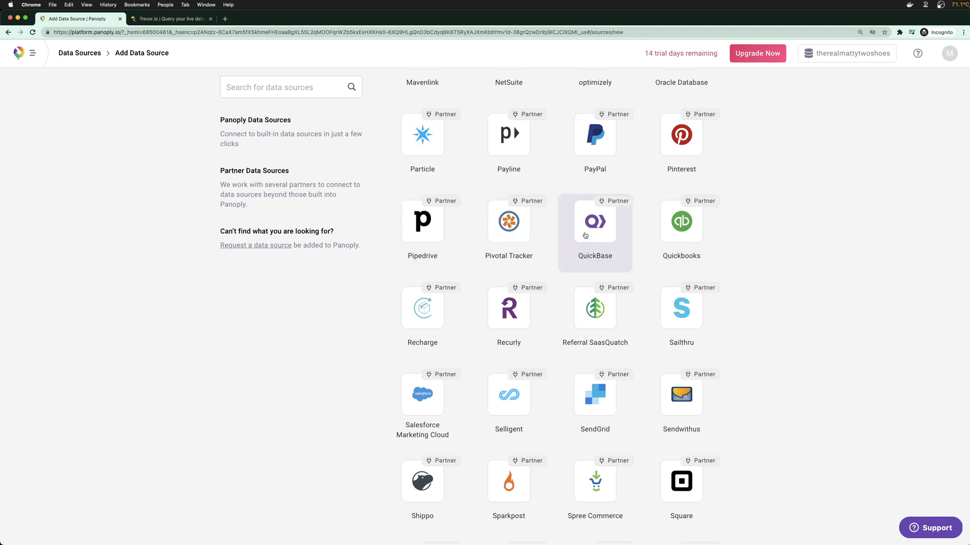
scroll(652, 324, down, 2)
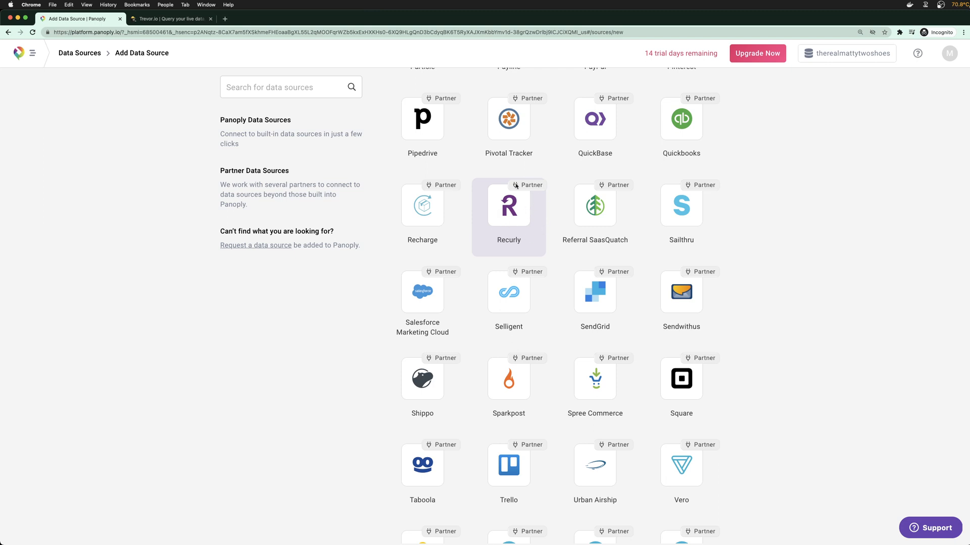
scroll(596, 343, down, 3)
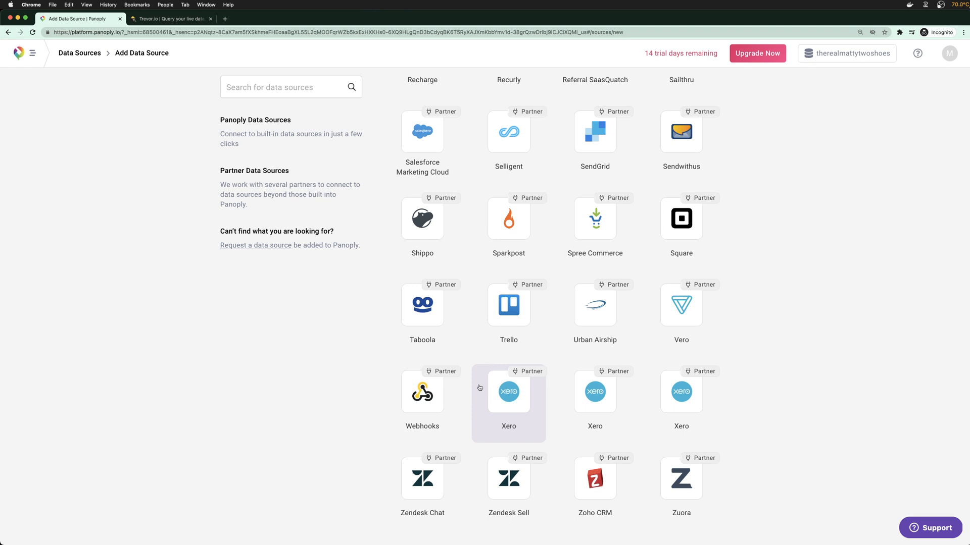
drag(243, 125, 273, 161)
click(273, 163)
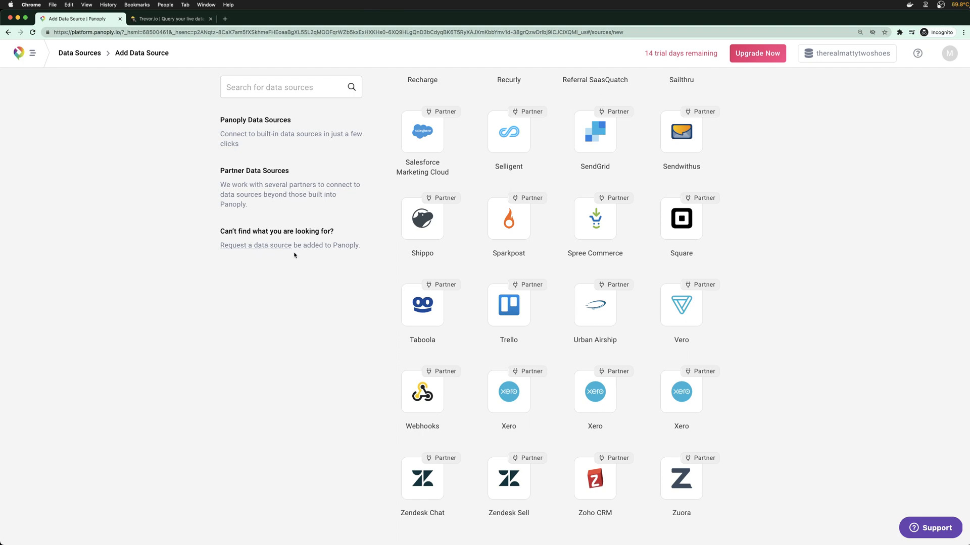
scroll(396, 257, up, 20)
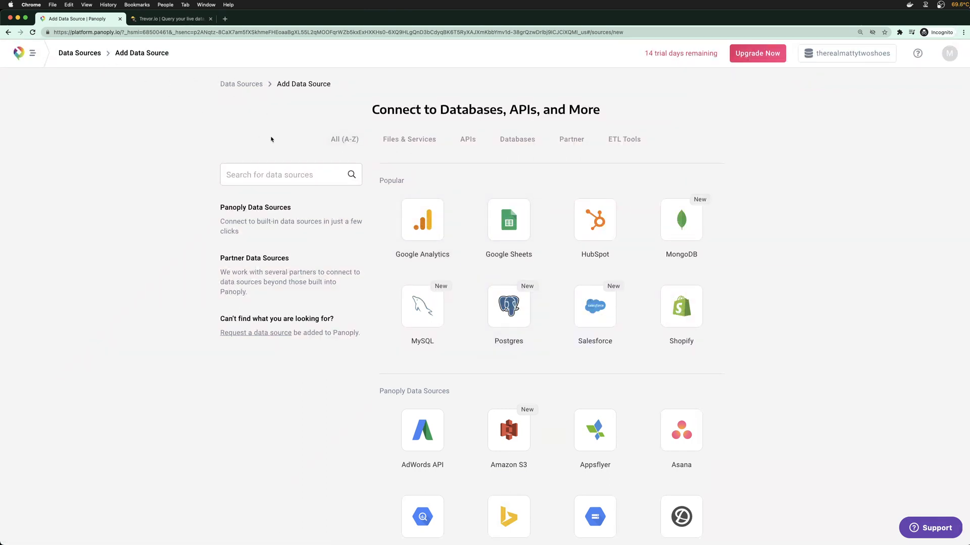
Filter the catalog to ETL Tools connectors such as Alteryx, Fivetran and Stitch
click(620, 149)
scroll(485, 252, down, 2)
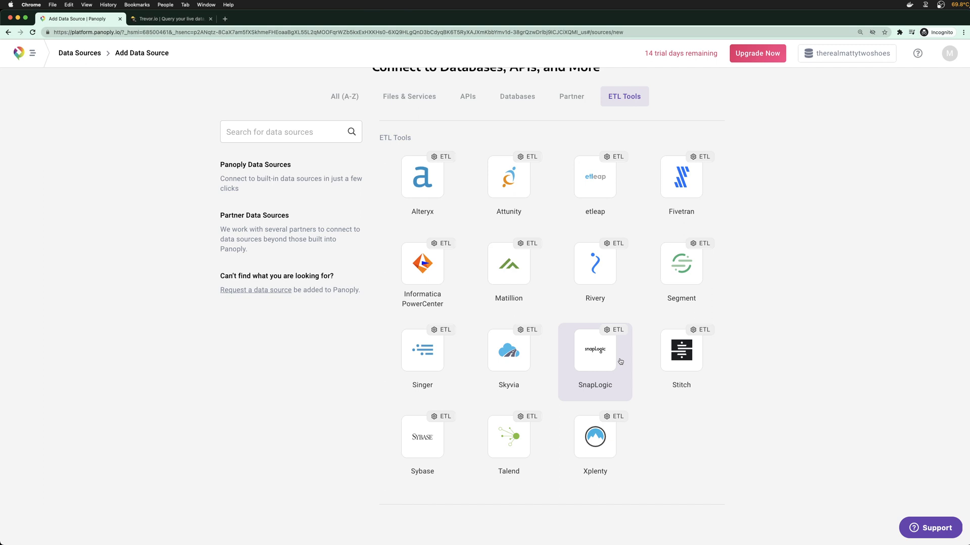
scroll(425, 213, up, 2)
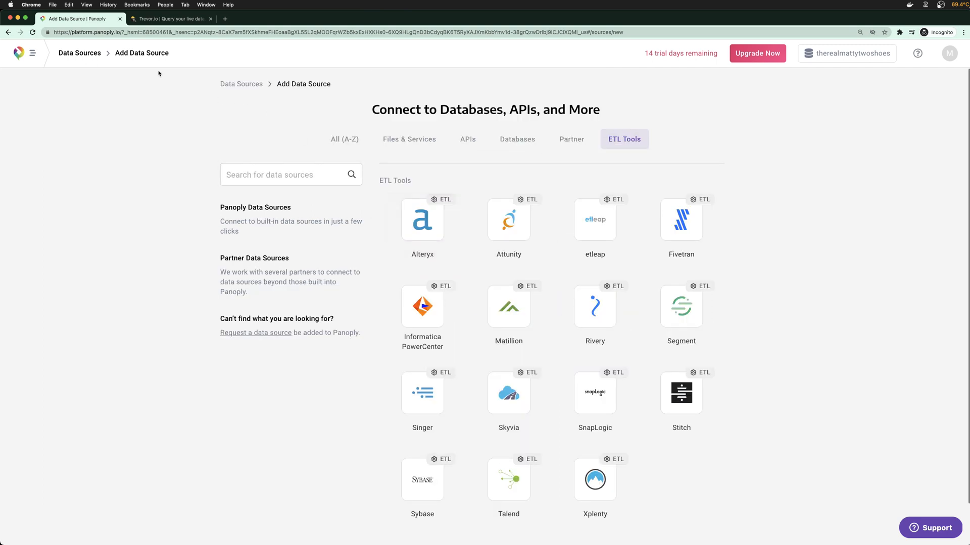
click(79, 53)
Open the BI Connection tab and scroll through the featured BI tool tiles
click(225, 55)
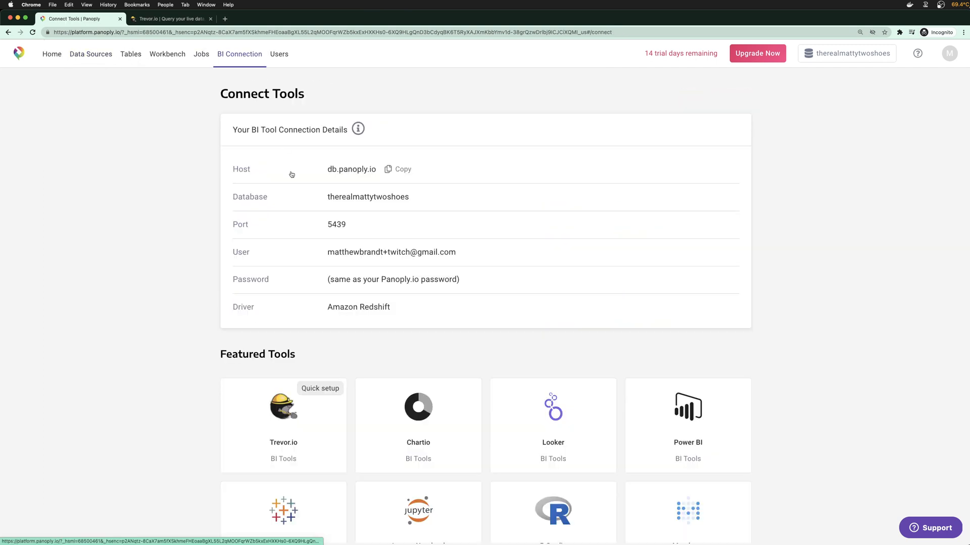
scroll(202, 298, down, 6)
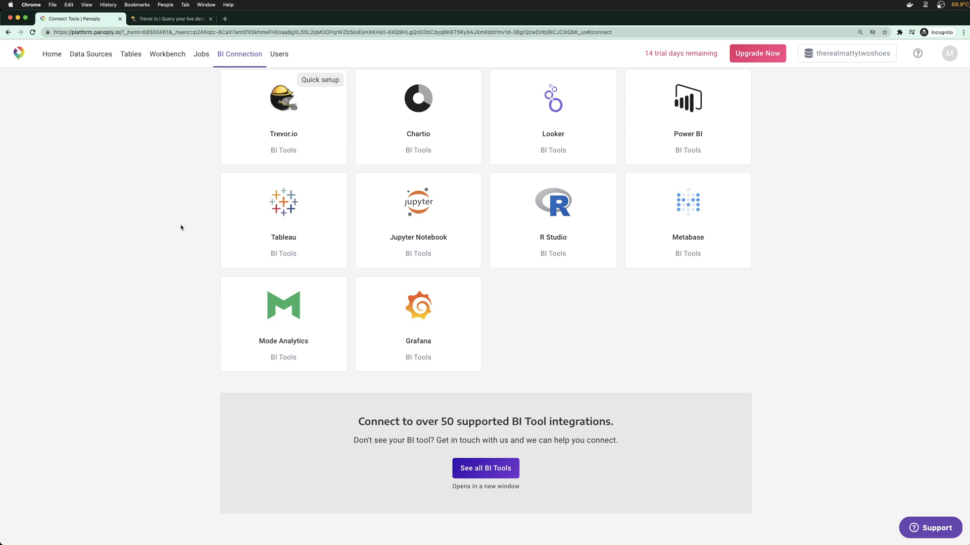
In Trevor.io, read the per-bucket fat, sugar and saturated fat bar values, then show the results table
click(185, 15)
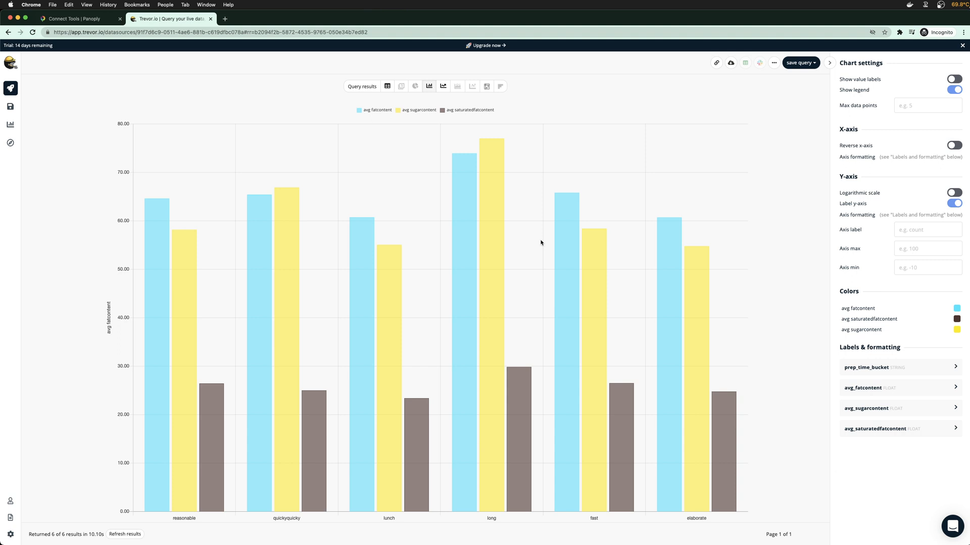
mouse_move(576, 242)
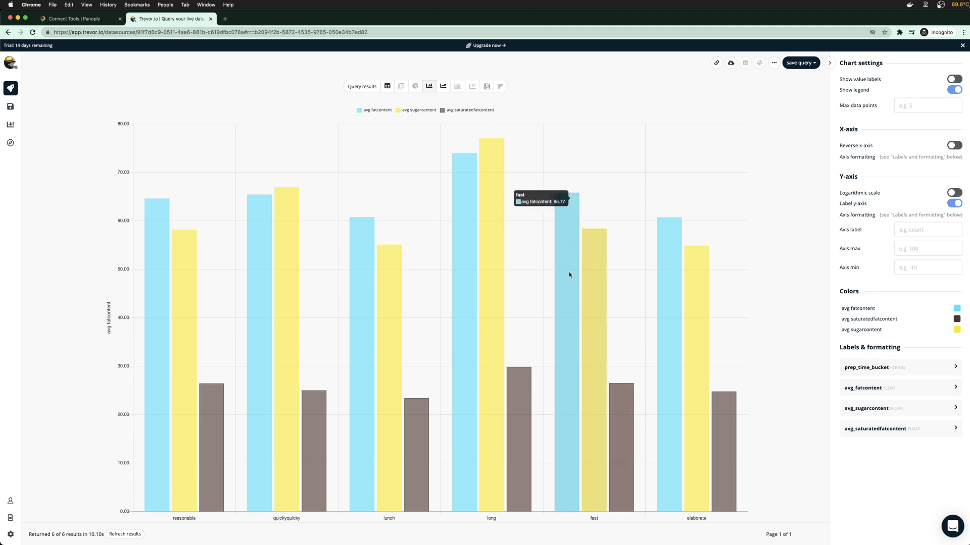
mouse_move(702, 287)
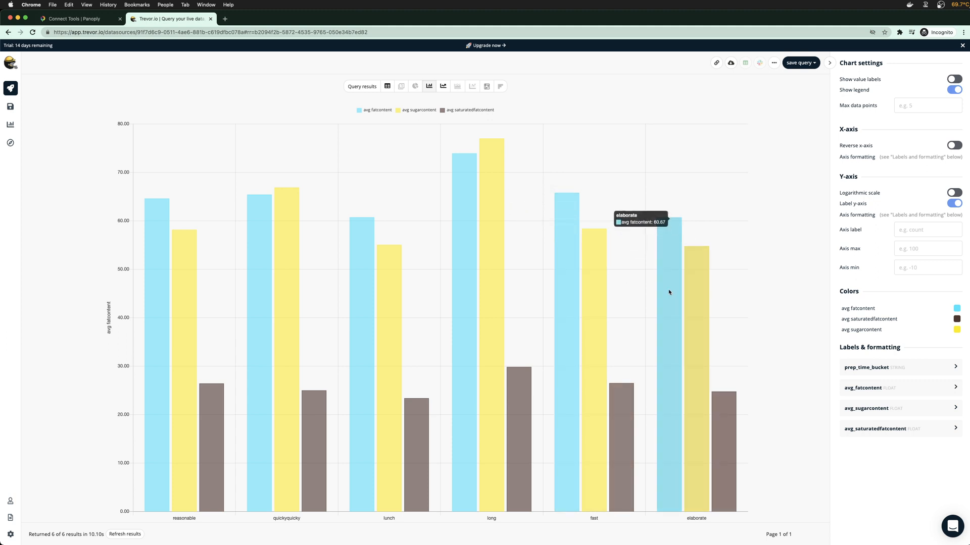
mouse_move(575, 331)
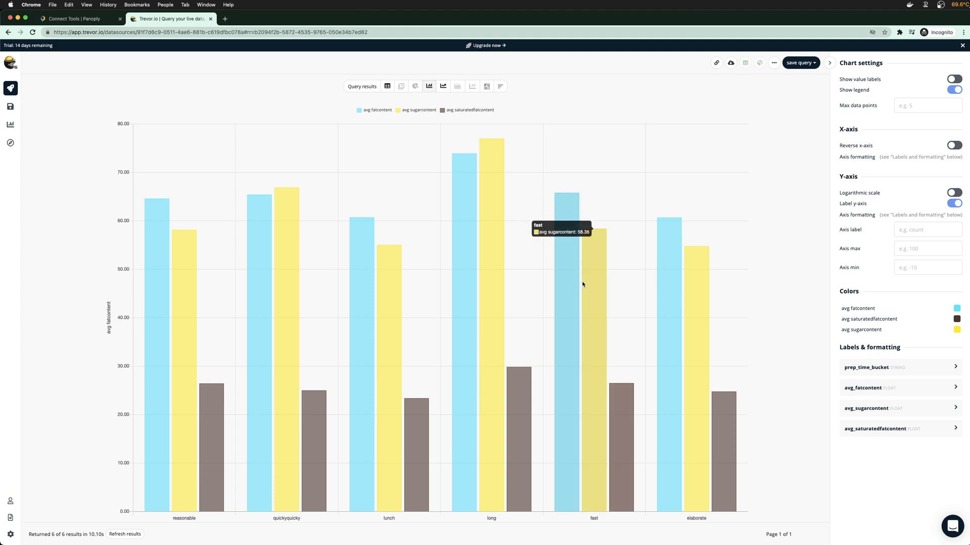
mouse_move(288, 190)
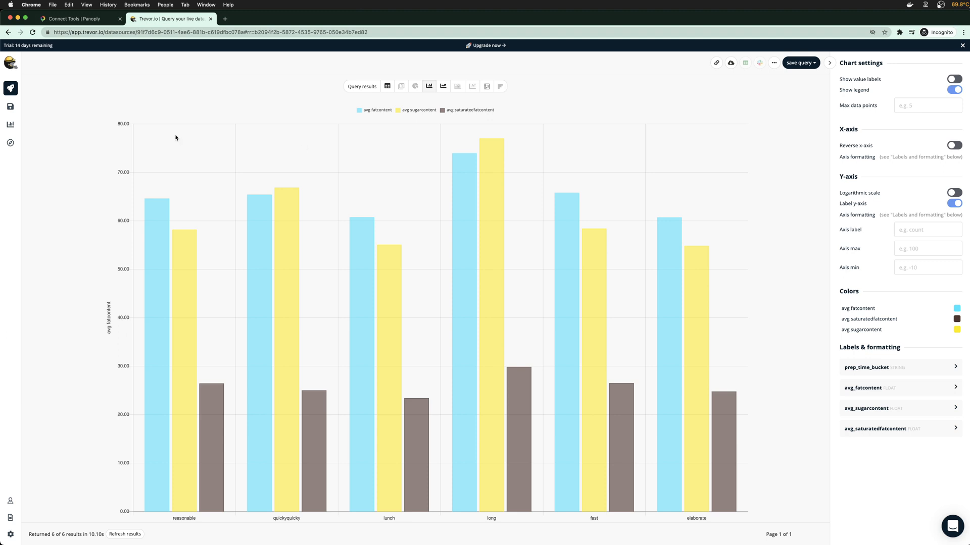
click(10, 88)
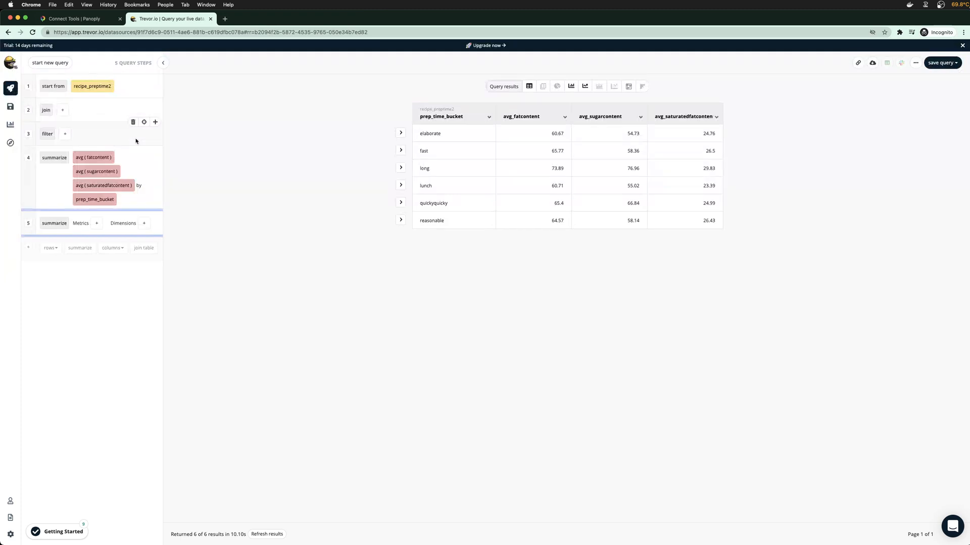
Check the empty Saved queries list, return to the six-row results, then go back to Panoply
click(10, 106)
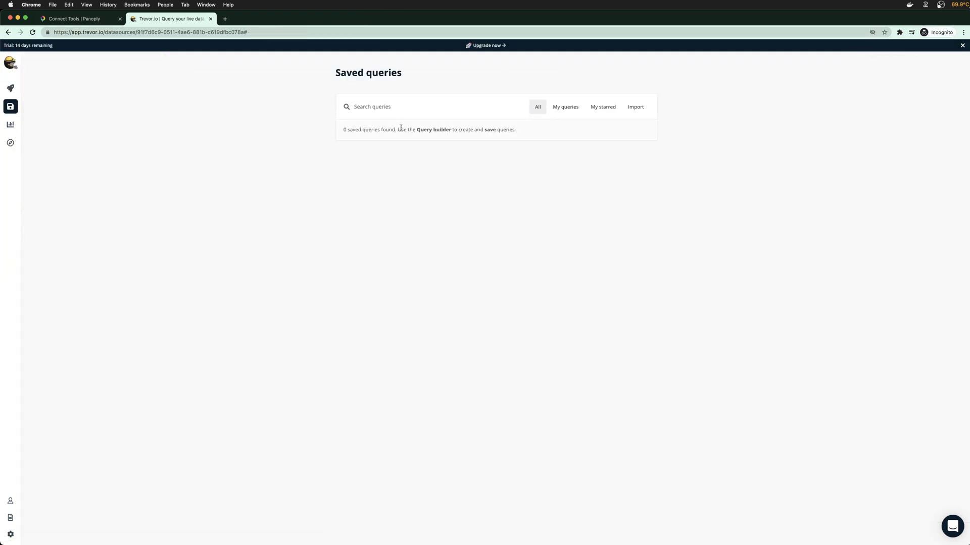
click(10, 88)
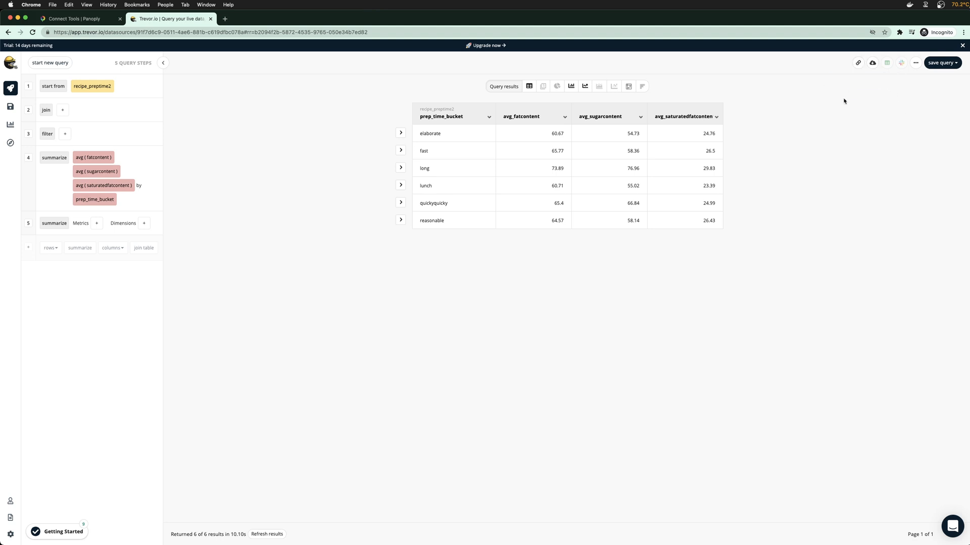
mouse_move(157, 74)
click(88, 20)
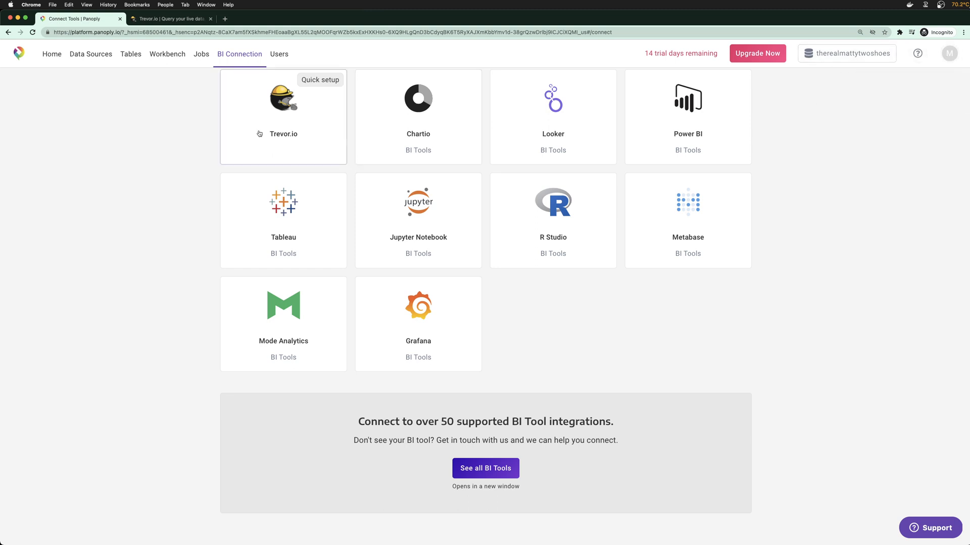
Go to Panoply's Home page with its data source, tables and BI tool shortcuts
click(47, 55)
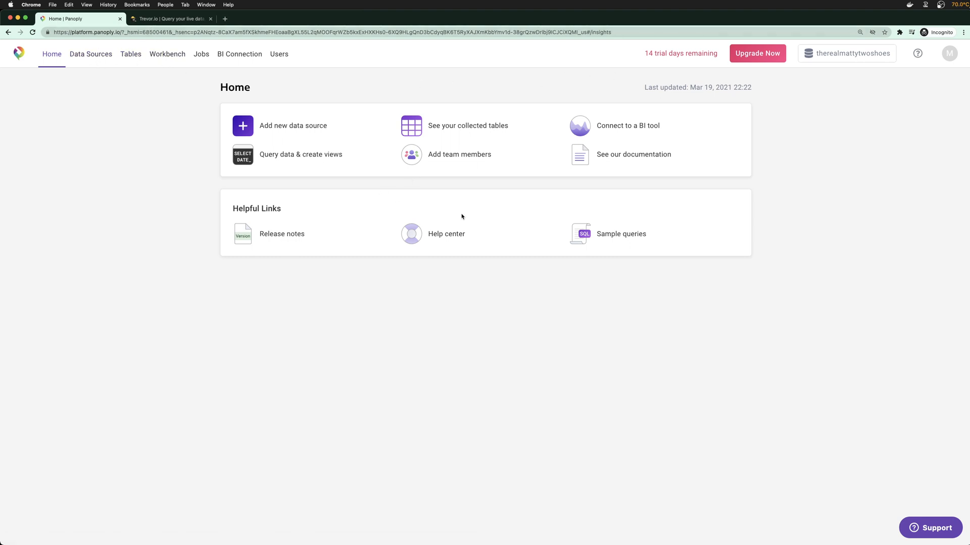
right_click(19, 51)
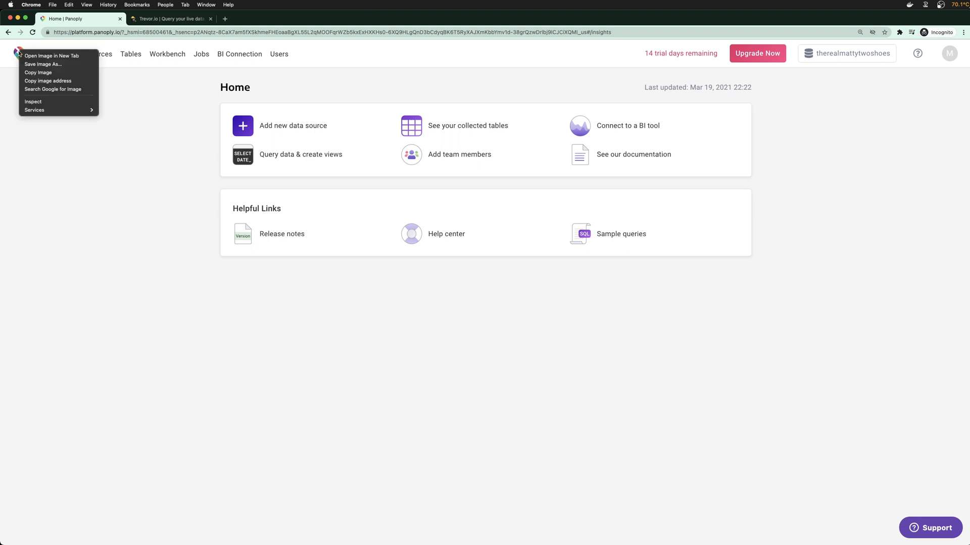
click(227, 20)
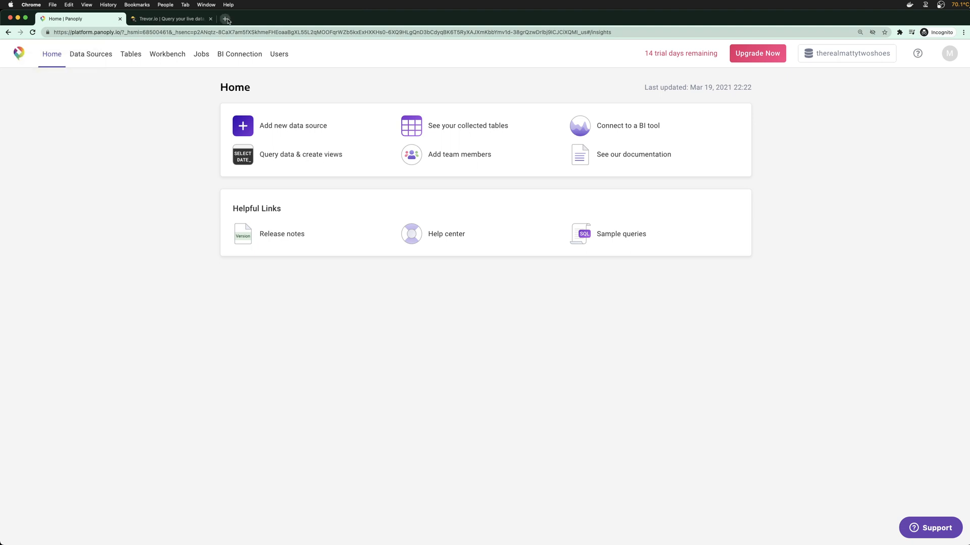
In a new browser tab, load the Panoply website via 'pan' and open its pricing page
click(227, 20)
text(pan)
key(Return)
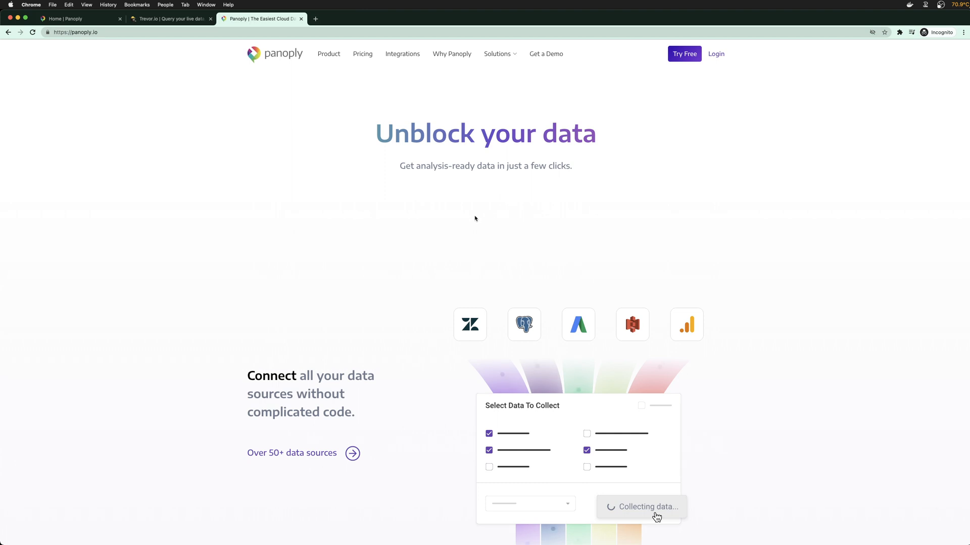
click(362, 55)
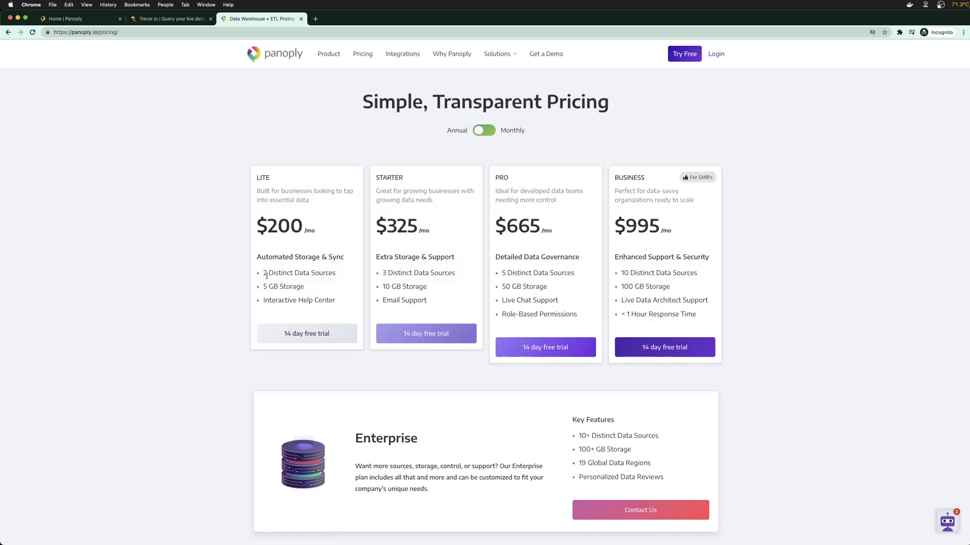
Review the Lite plan's $200 price, 2 distinct data sources and 5 GB storage, plus Enterprise features
triple_click(263, 273)
drag(263, 286, 301, 286)
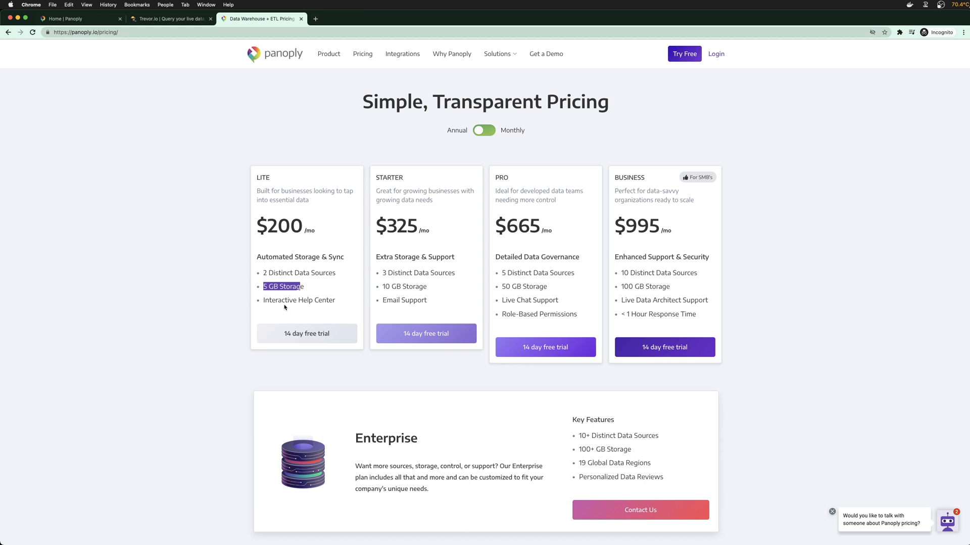
click(221, 291)
drag(263, 271, 339, 275)
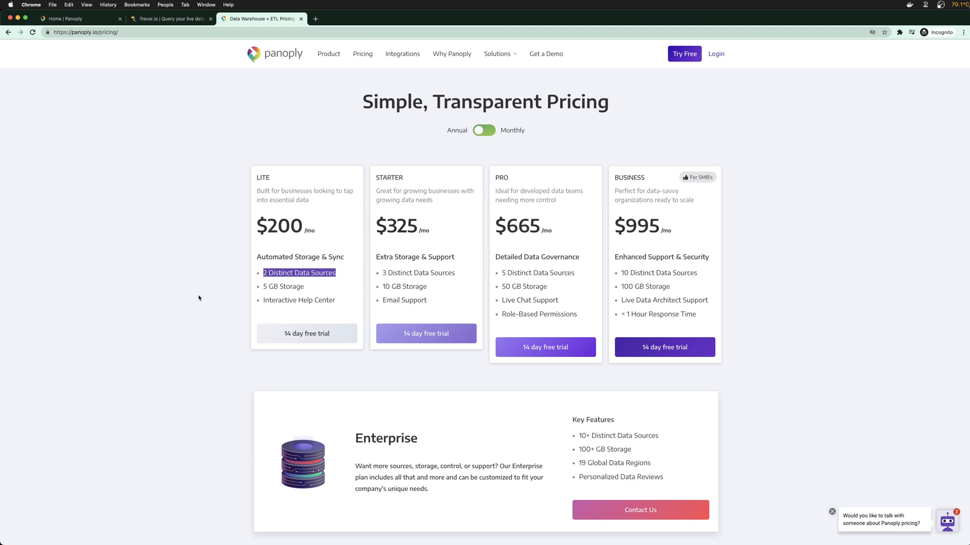
click(236, 284)
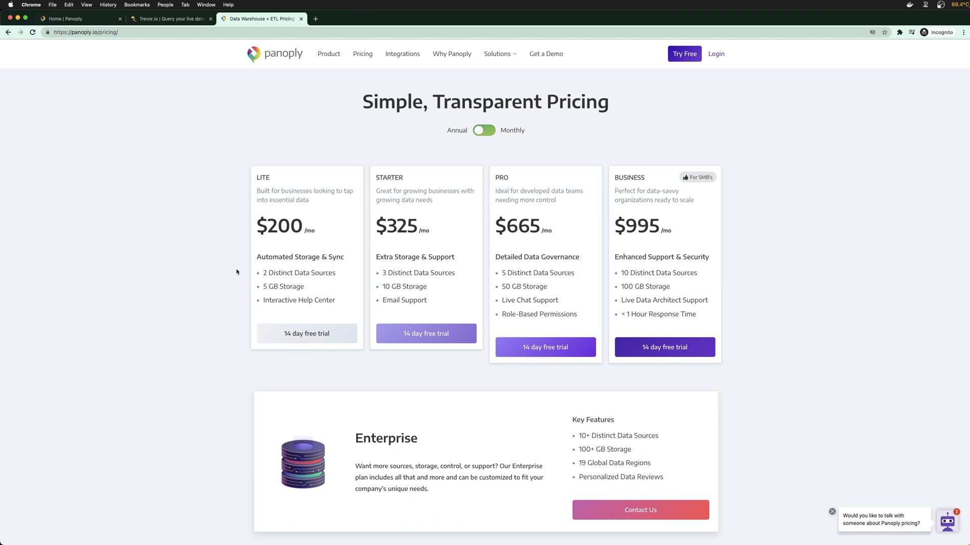
drag(270, 231, 300, 227)
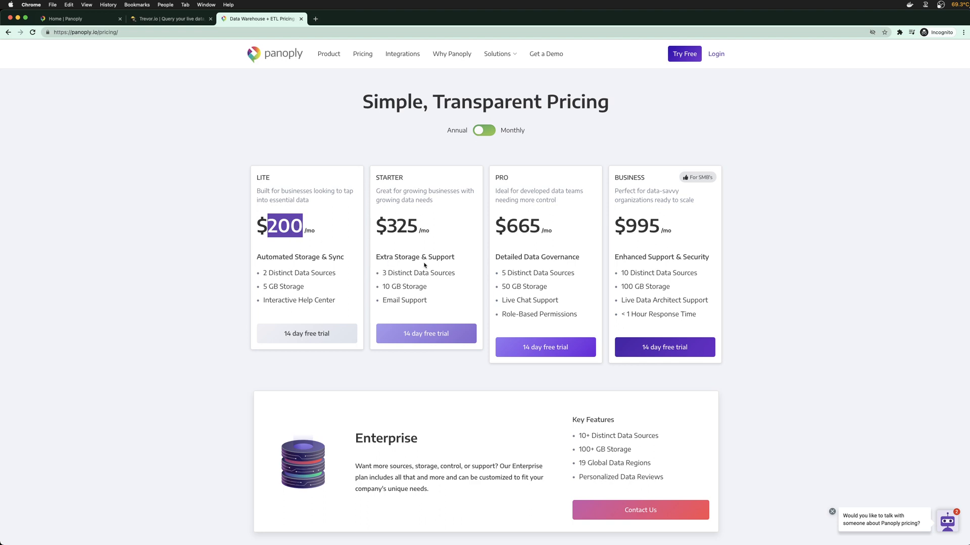
scroll(533, 331, down, 2)
drag(354, 412, 457, 460)
click(457, 460)
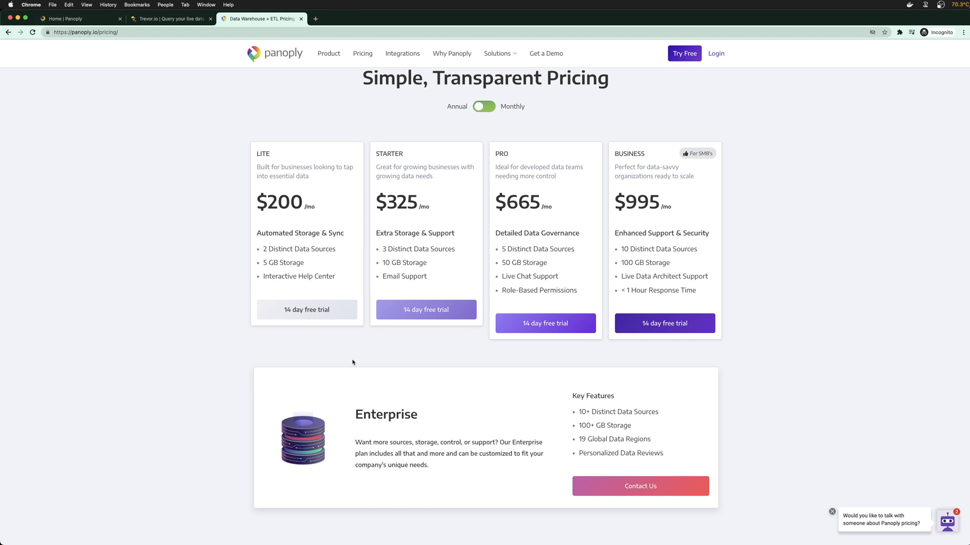
Look over the plan cards from Lite to Business and return to the Panoply Home dashboard
scroll(353, 362, up, 1)
scroll(334, 361, down, 1)
scroll(221, 357, up, 1)
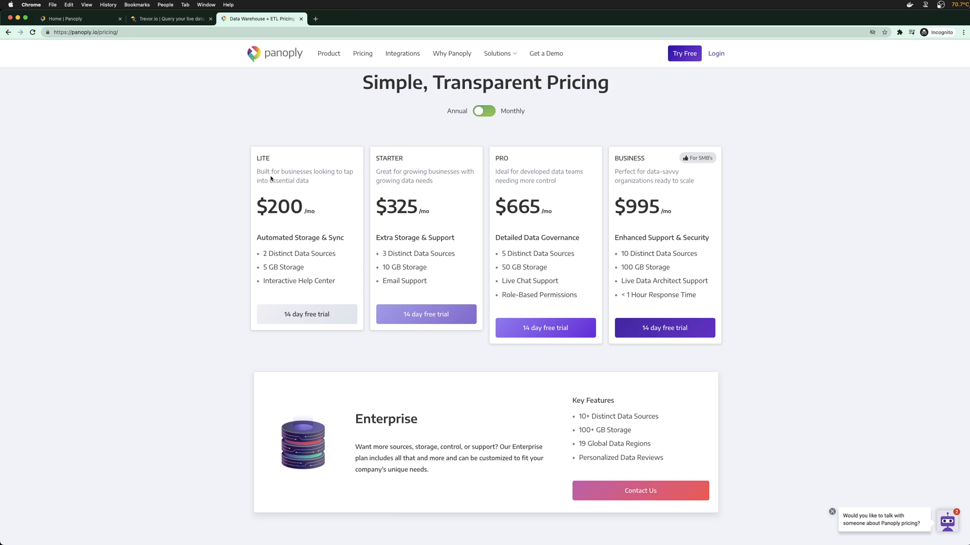
double_click(265, 161)
click(221, 161)
scroll(221, 162, up, 1)
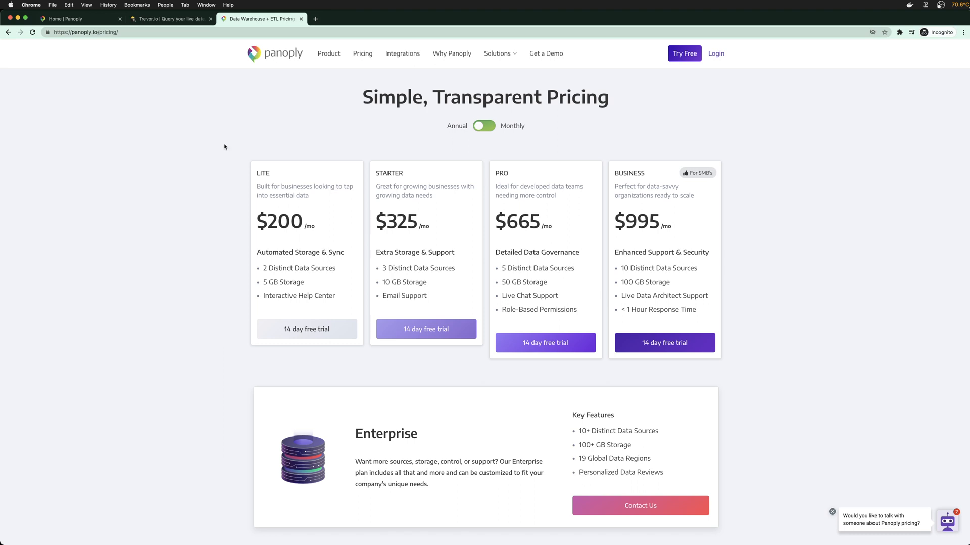
click(75, 18)
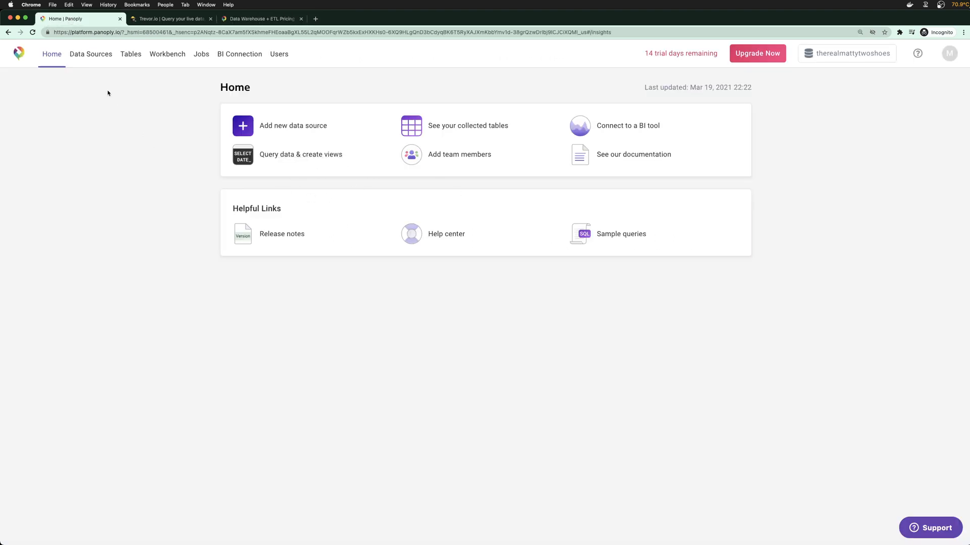
Inspect the recipe_ingredients file upload's advanced settings, noting the Semicolon delimiter, then return to Data Sources
click(98, 63)
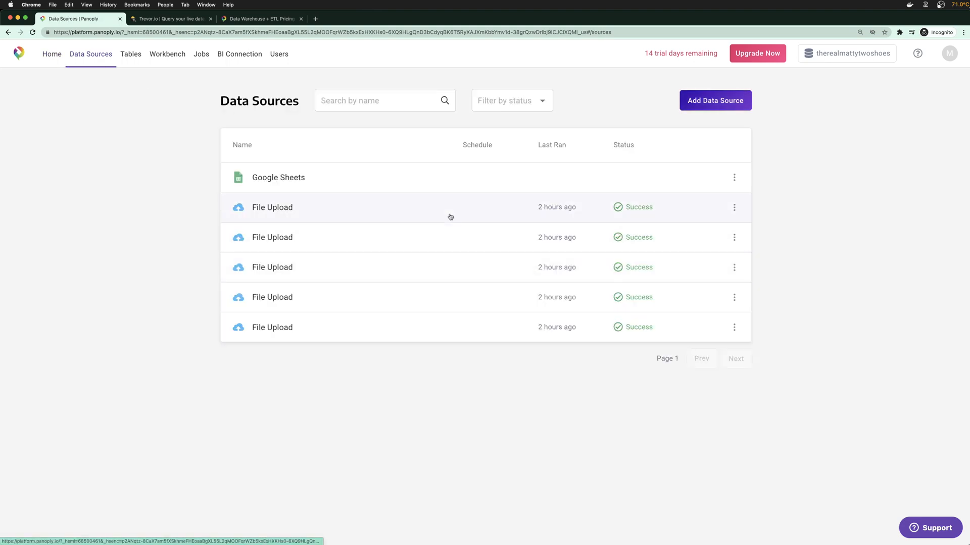
click(396, 218)
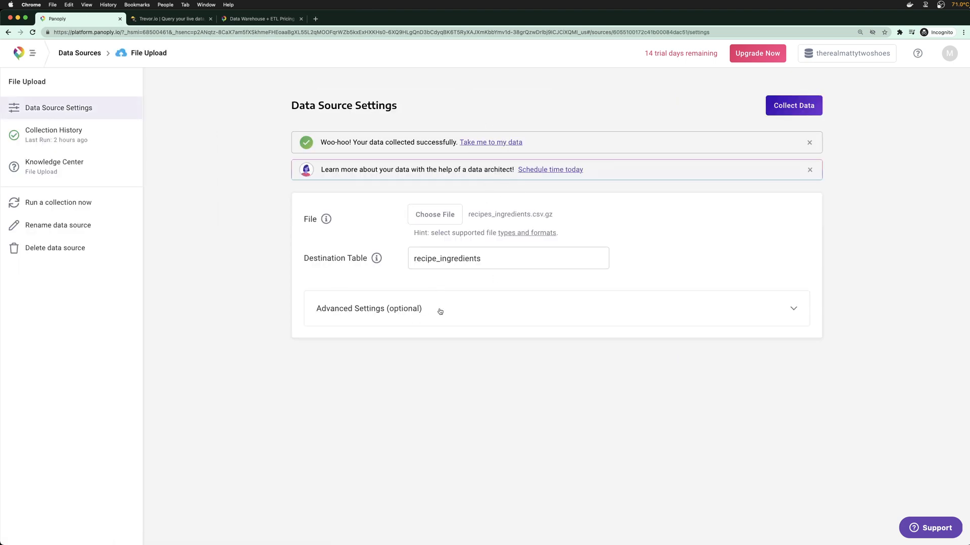
click(739, 294)
scroll(505, 353, down, 1)
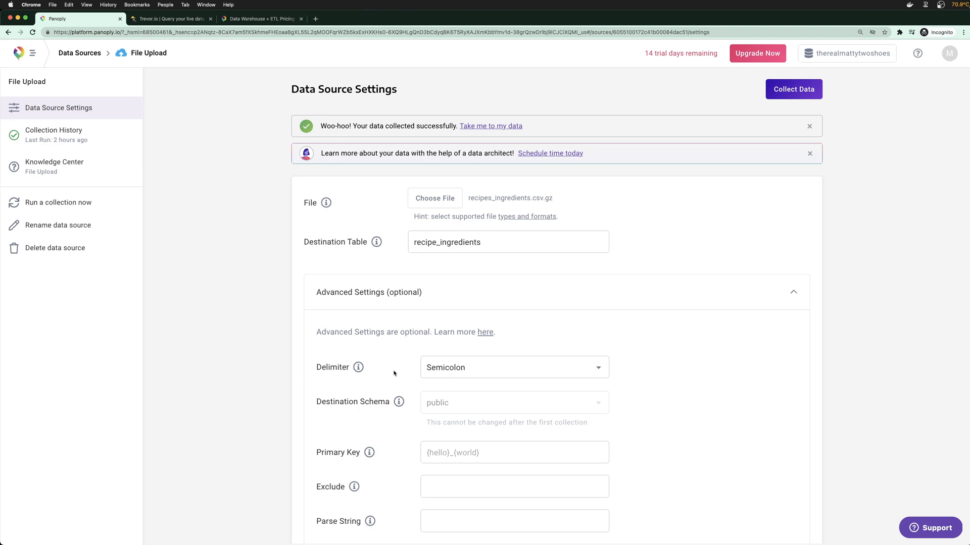
scroll(409, 305, up, 1)
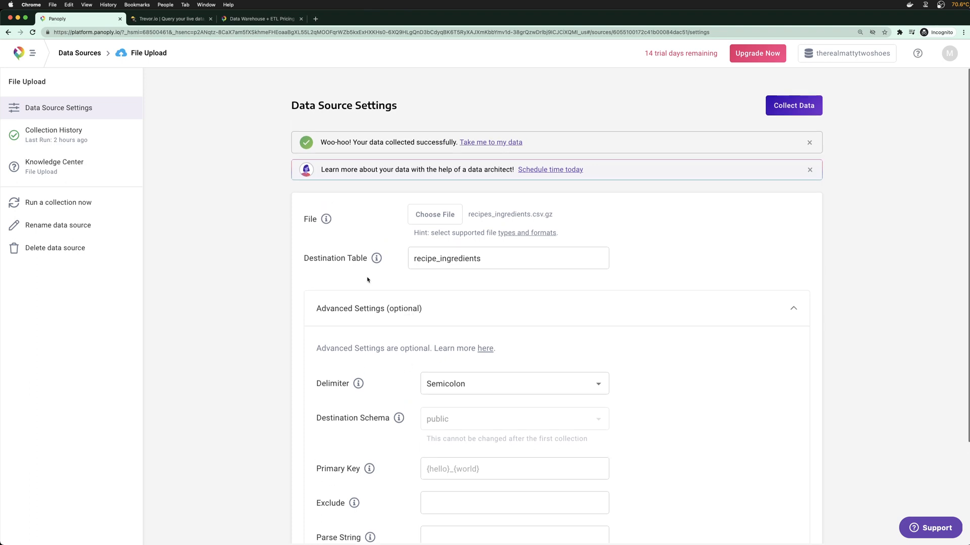
click(81, 53)
click(240, 54)
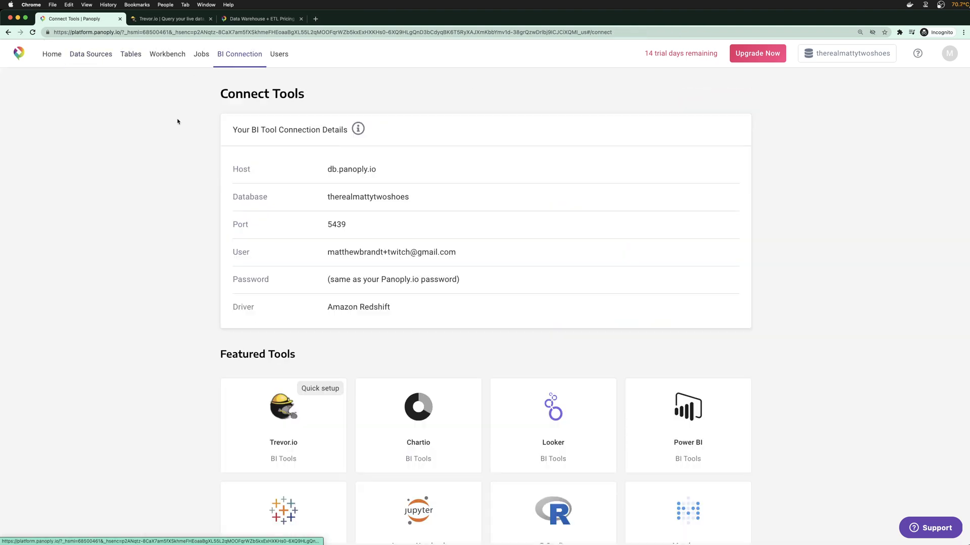
scroll(156, 219, down, 6)
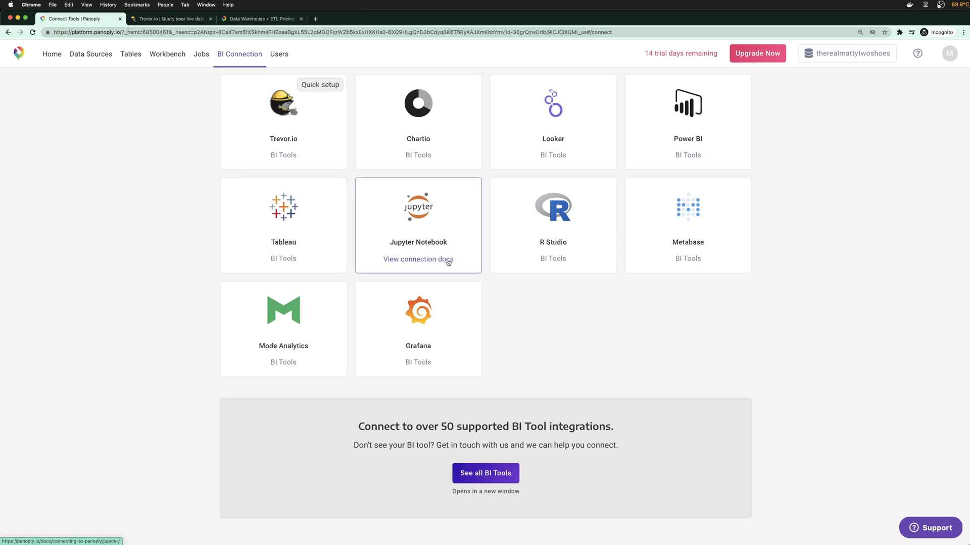
click(110, 59)
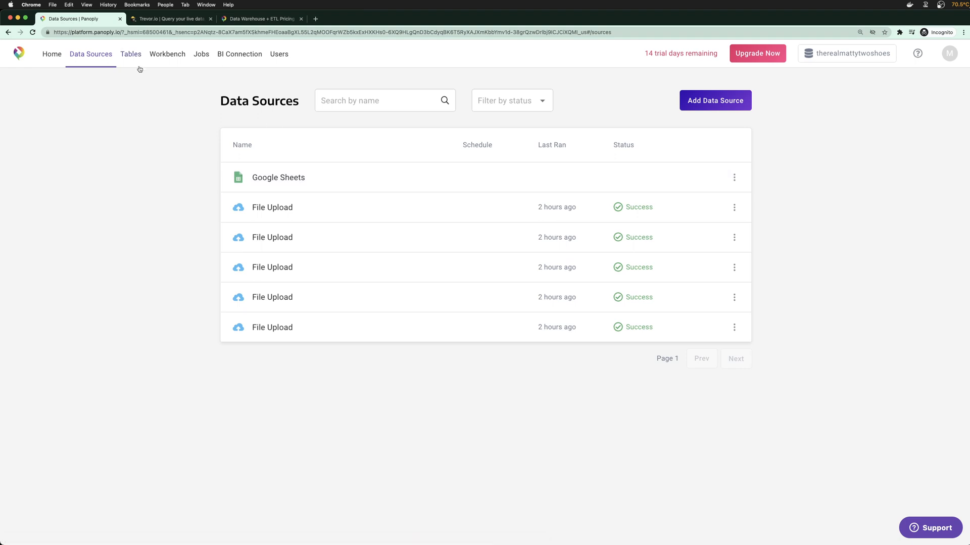
Open the Add Data Source catalog and browse popular connectors like Google Analytics, HubSpot and MongoDB
click(716, 101)
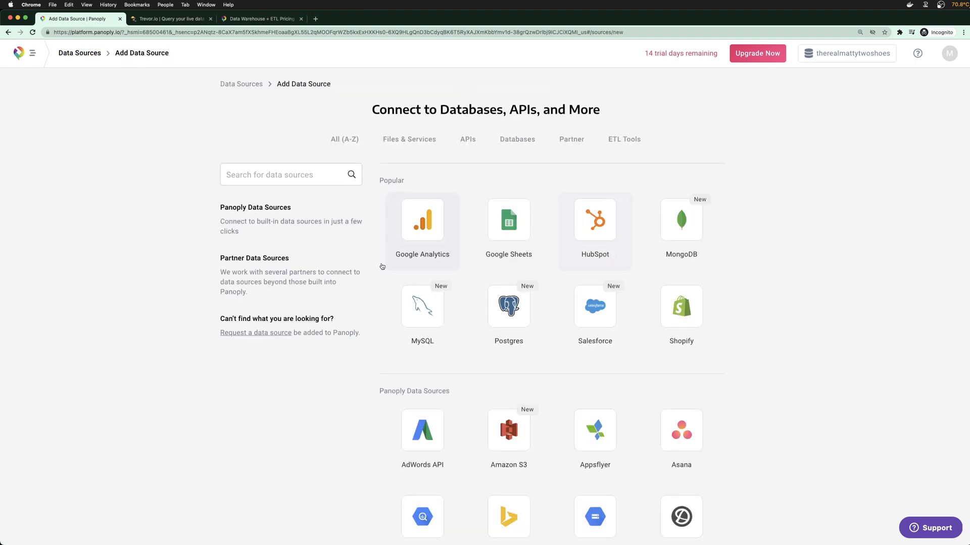
scroll(515, 325, down, 3)
scroll(515, 326, down, 8)
scroll(596, 303, up, 4)
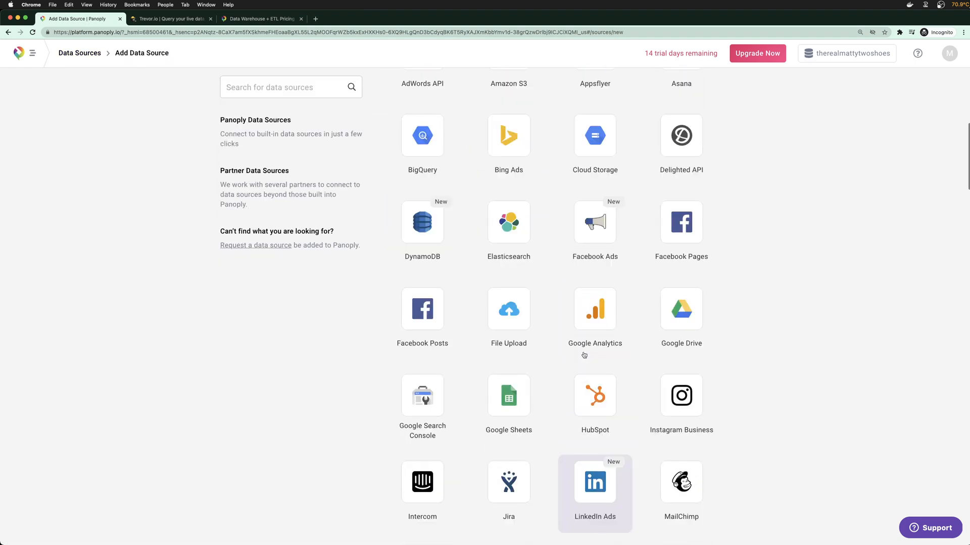
scroll(596, 237, up, 4)
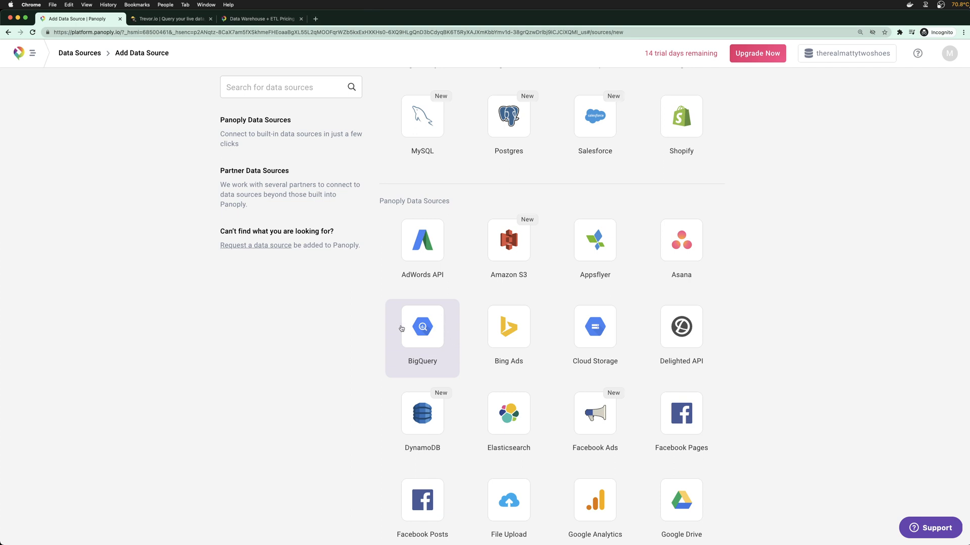
scroll(401, 328, down, 2)
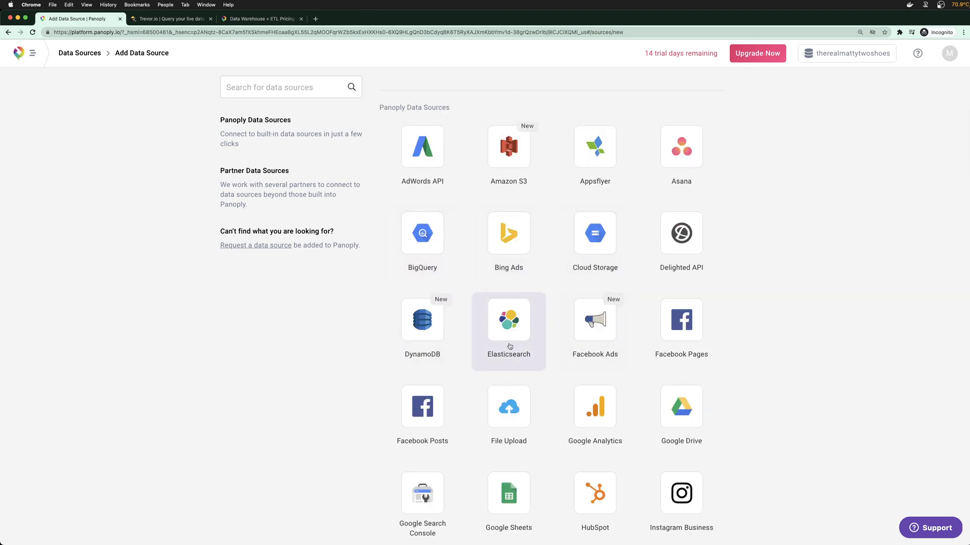
scroll(505, 303, down, 2)
scroll(520, 331, up, 3)
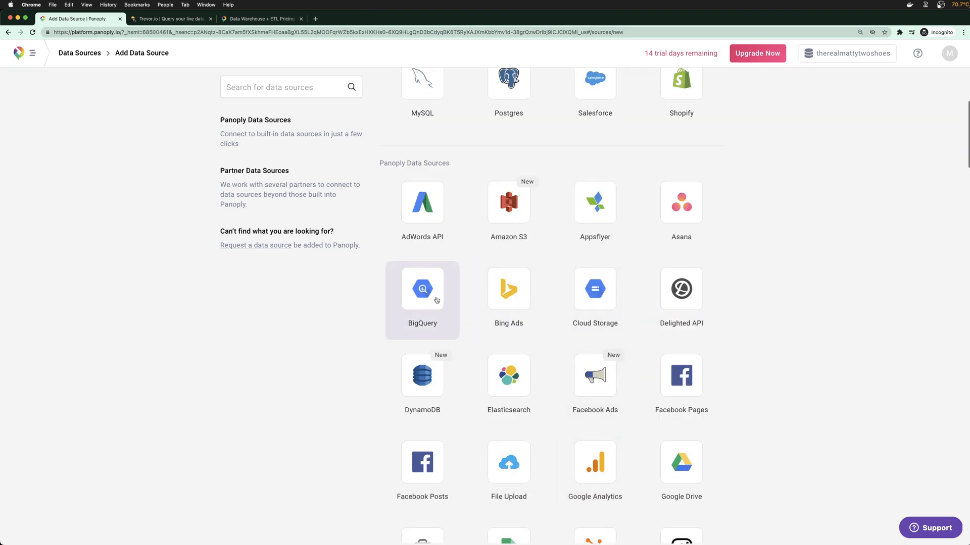
scroll(433, 298, up, 5)
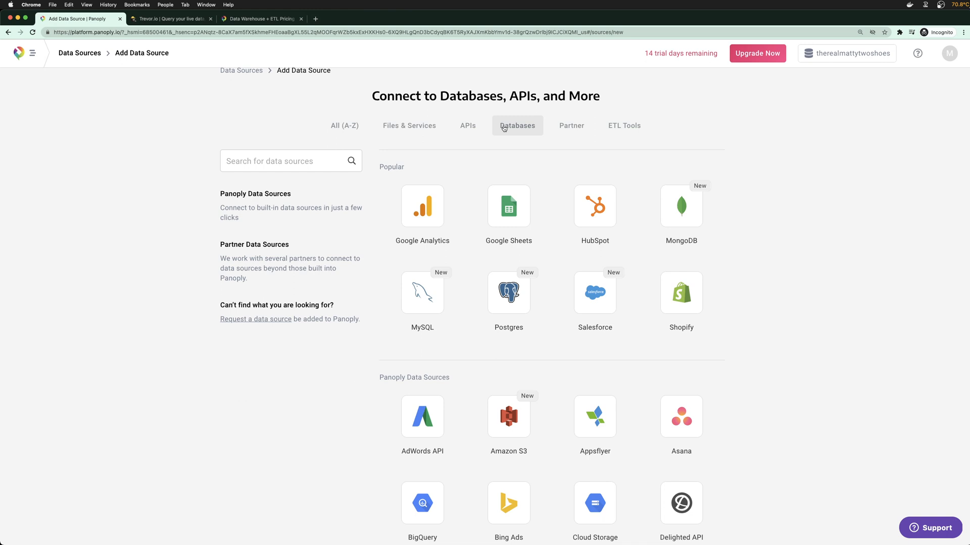
scroll(532, 372, down, 3)
scroll(434, 420, up, 1)
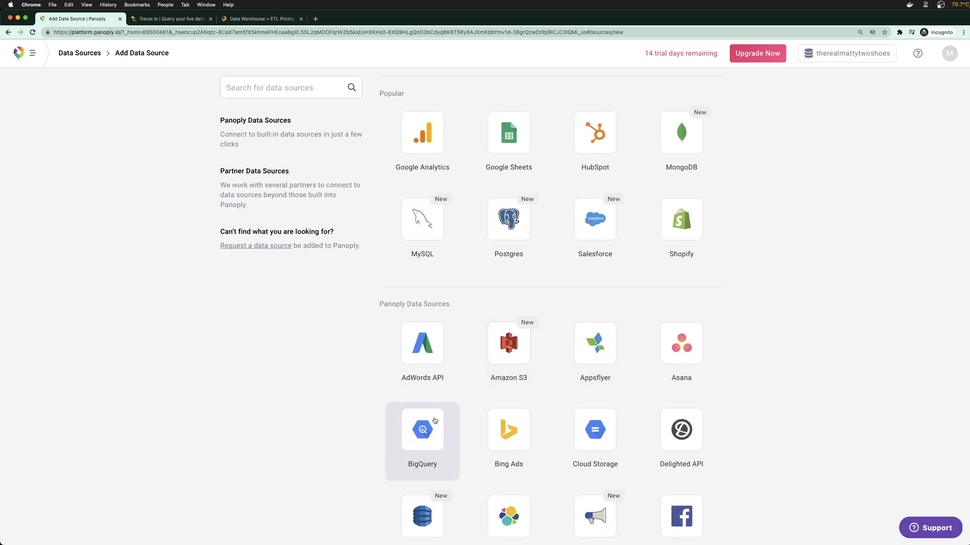
scroll(434, 420, down, 1)
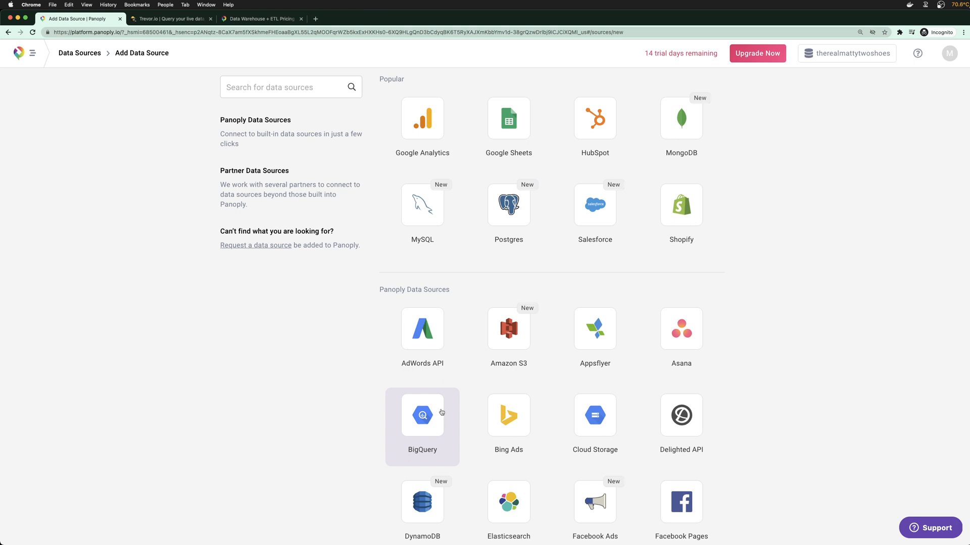
scroll(439, 410, down, 1)
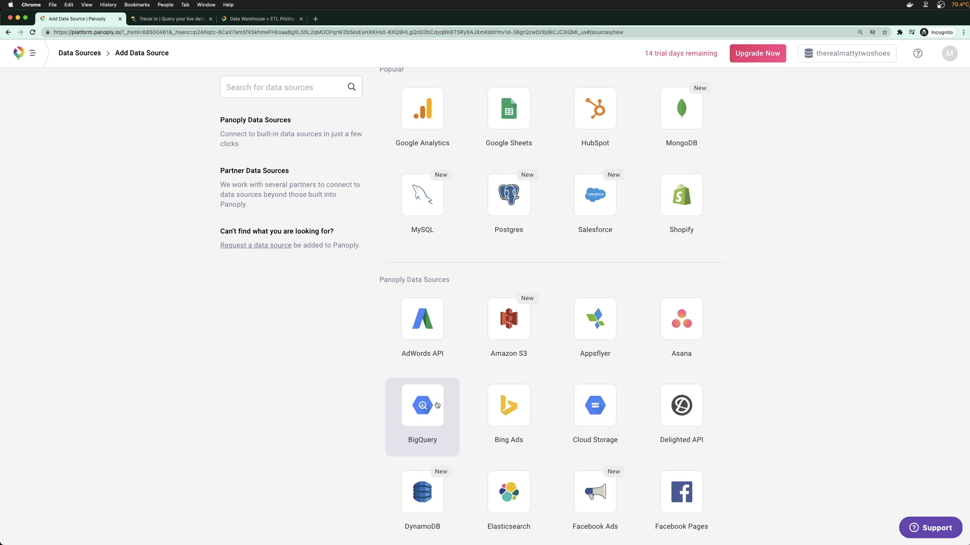
scroll(437, 405, up, 2)
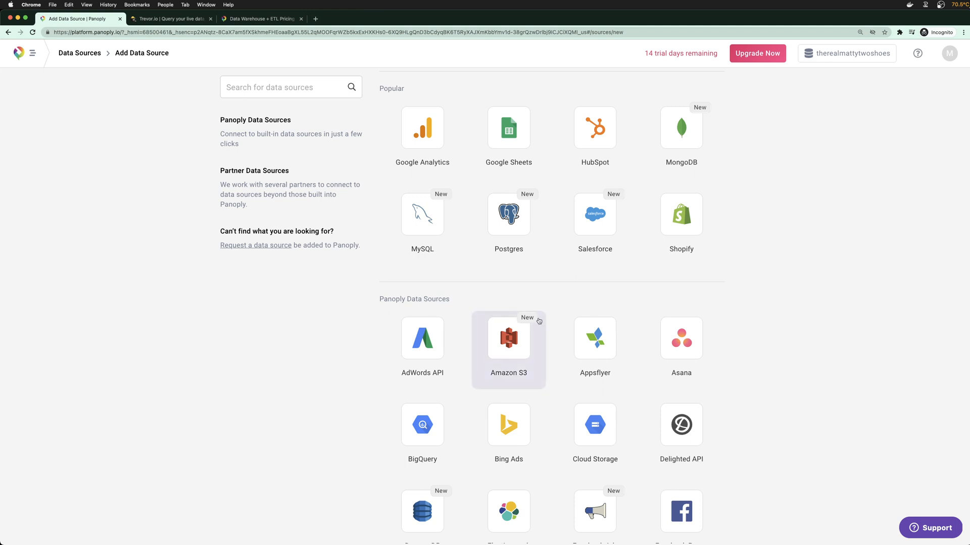
scroll(313, 346, down, 2)
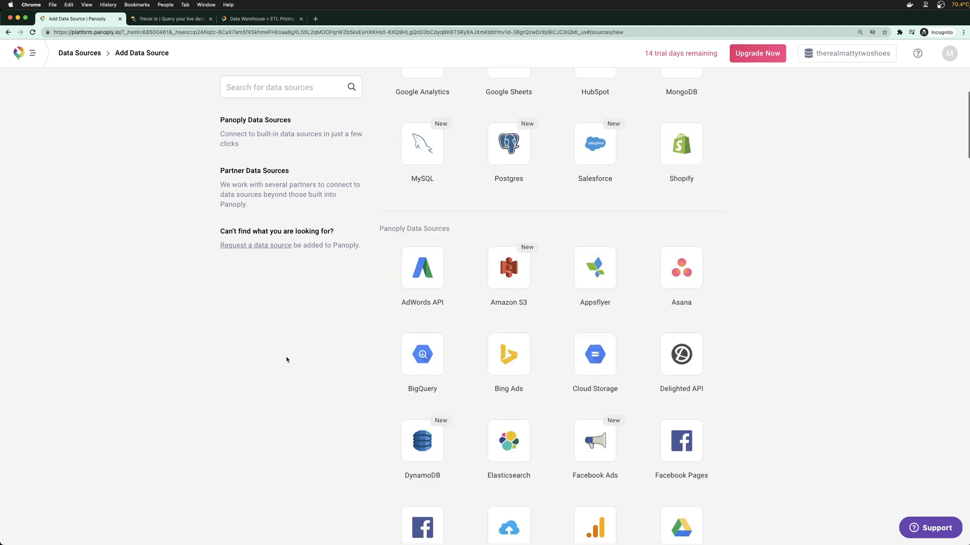
scroll(286, 359, up, 1)
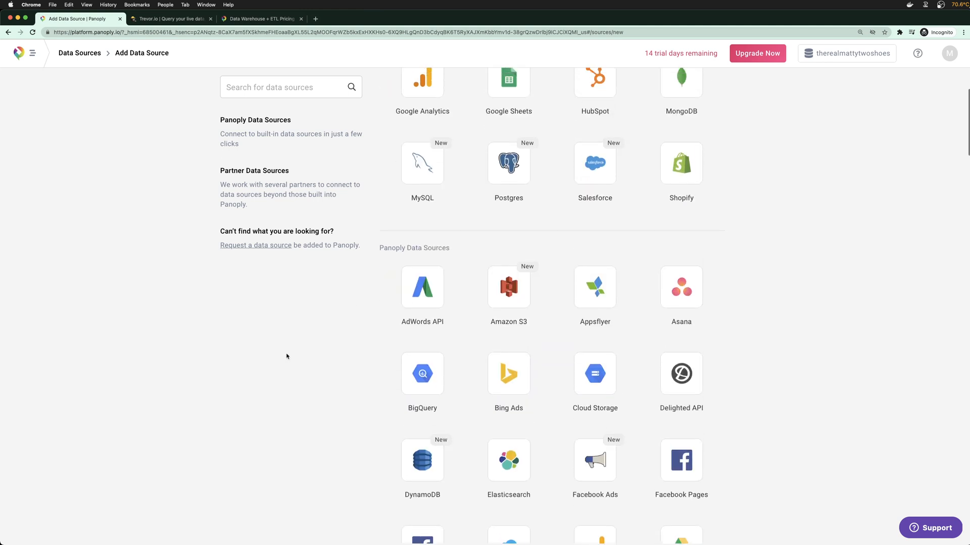
scroll(287, 355, up, 3)
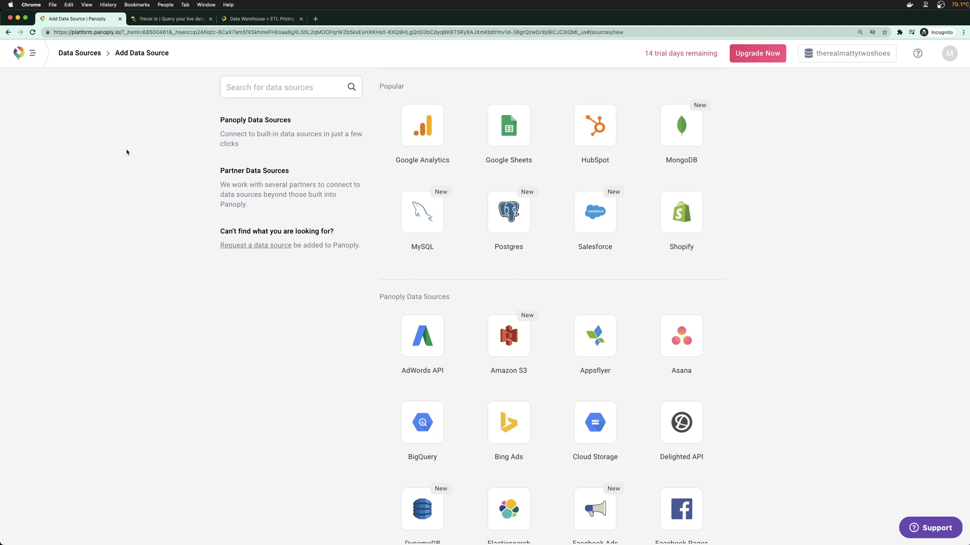
scroll(266, 305, up, 4)
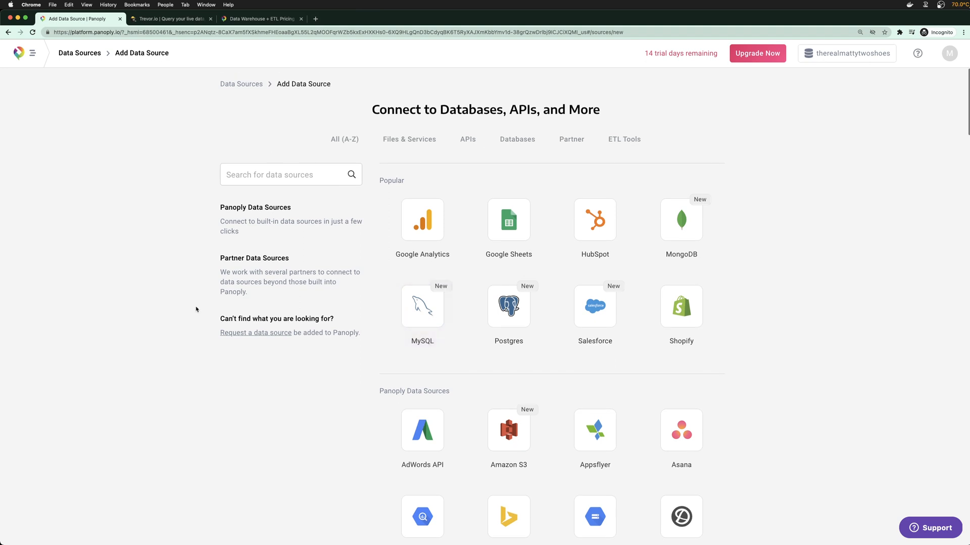
scroll(197, 309, down, 1)
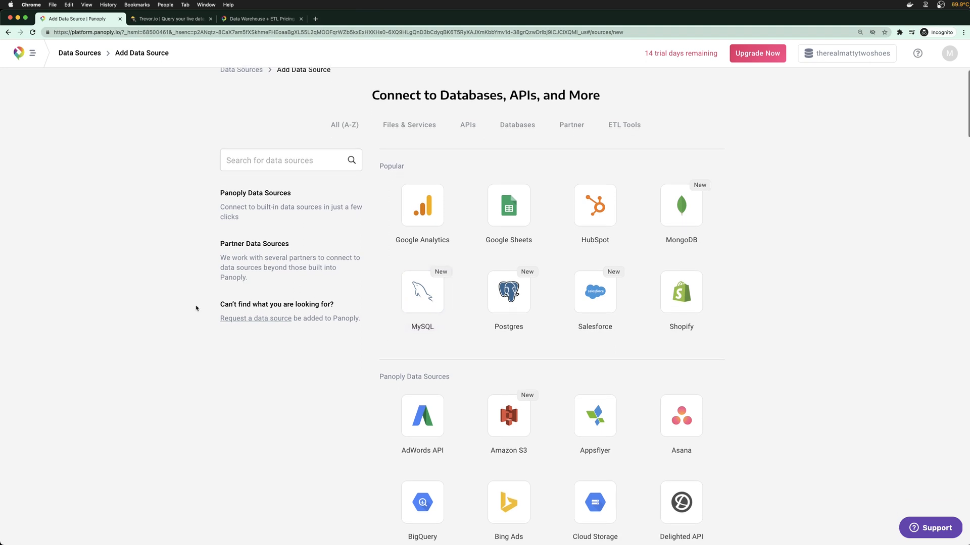